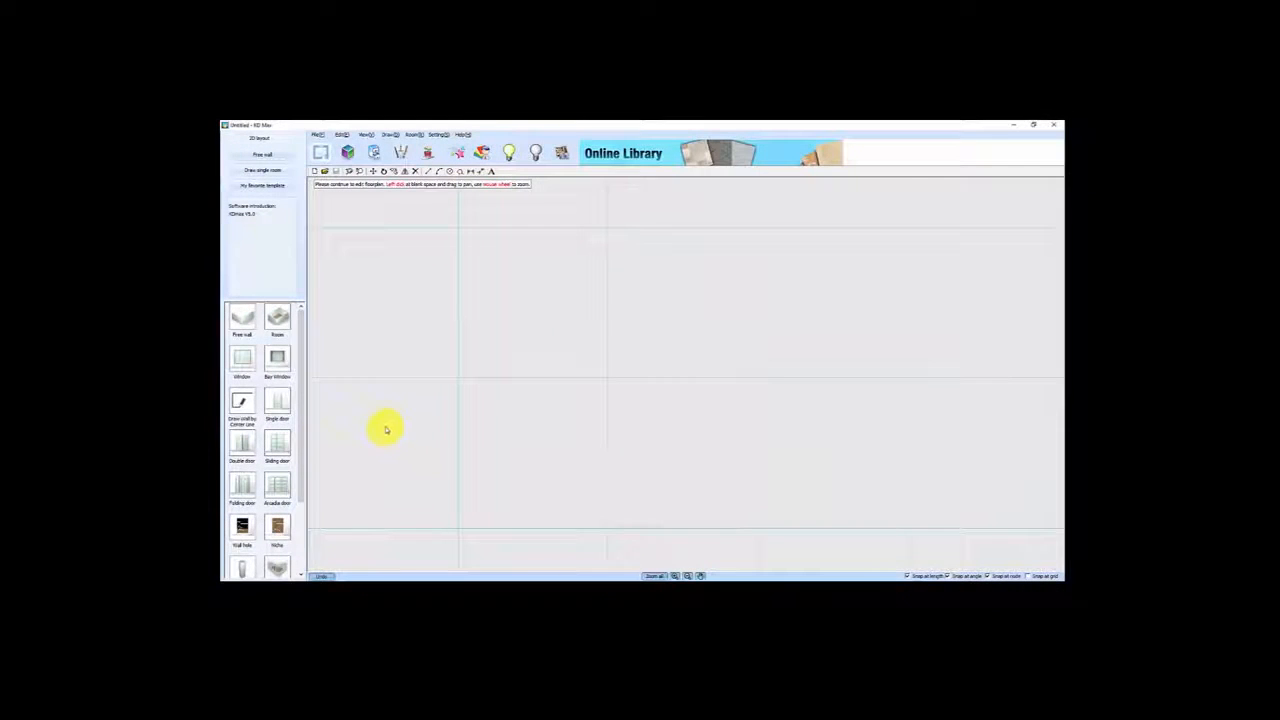
Draw a vertical free wall 5000 mm long going up, located to its right side, as the room's left wall
left_click(242, 323)
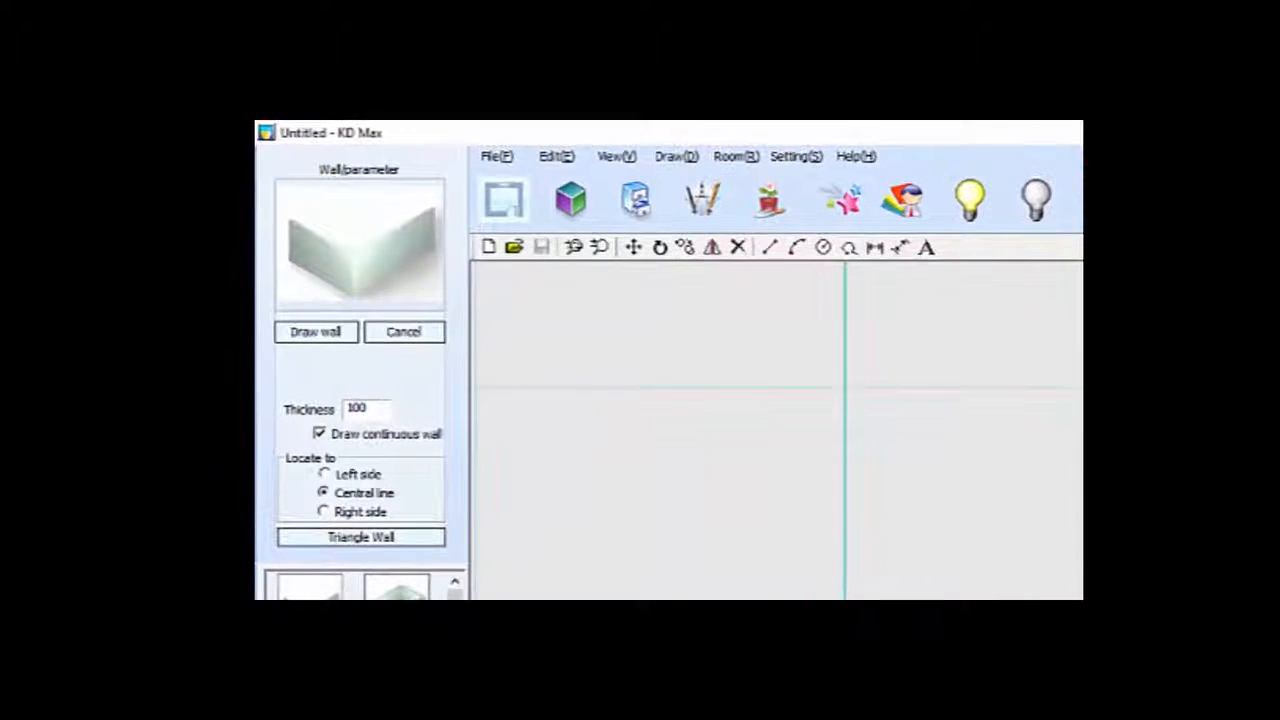
left_click(323, 512)
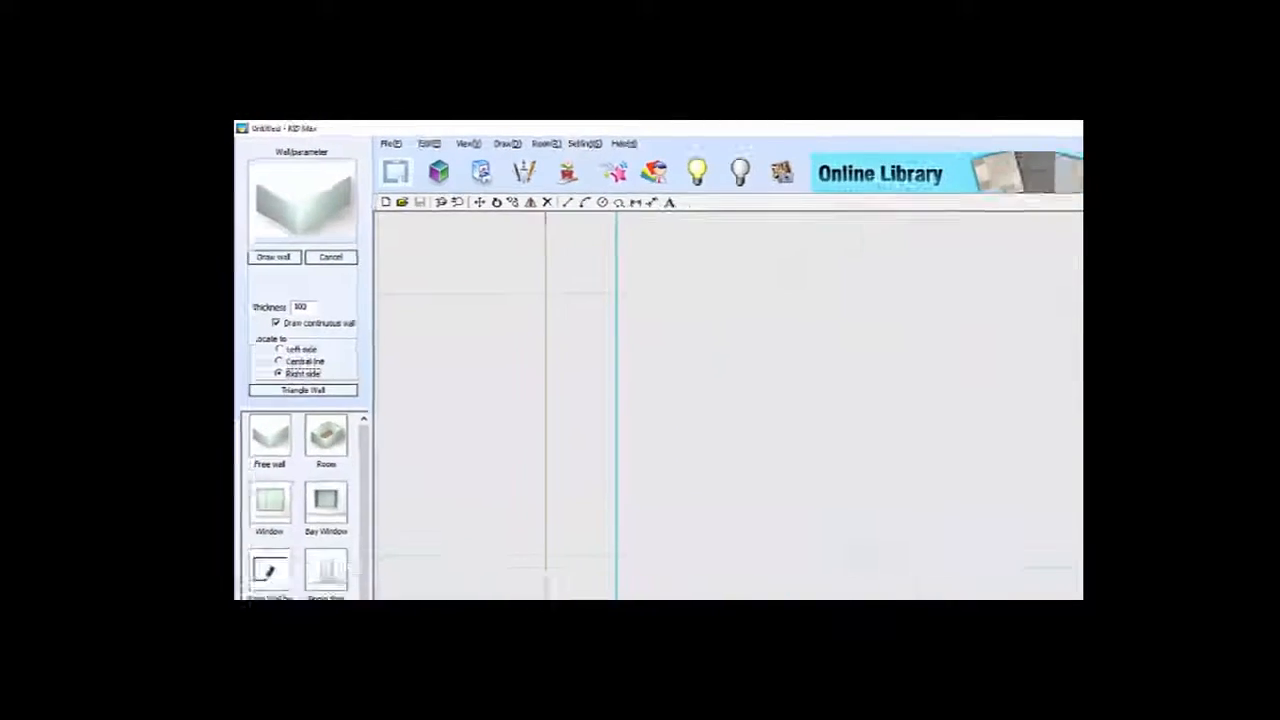
left_click(392, 531)
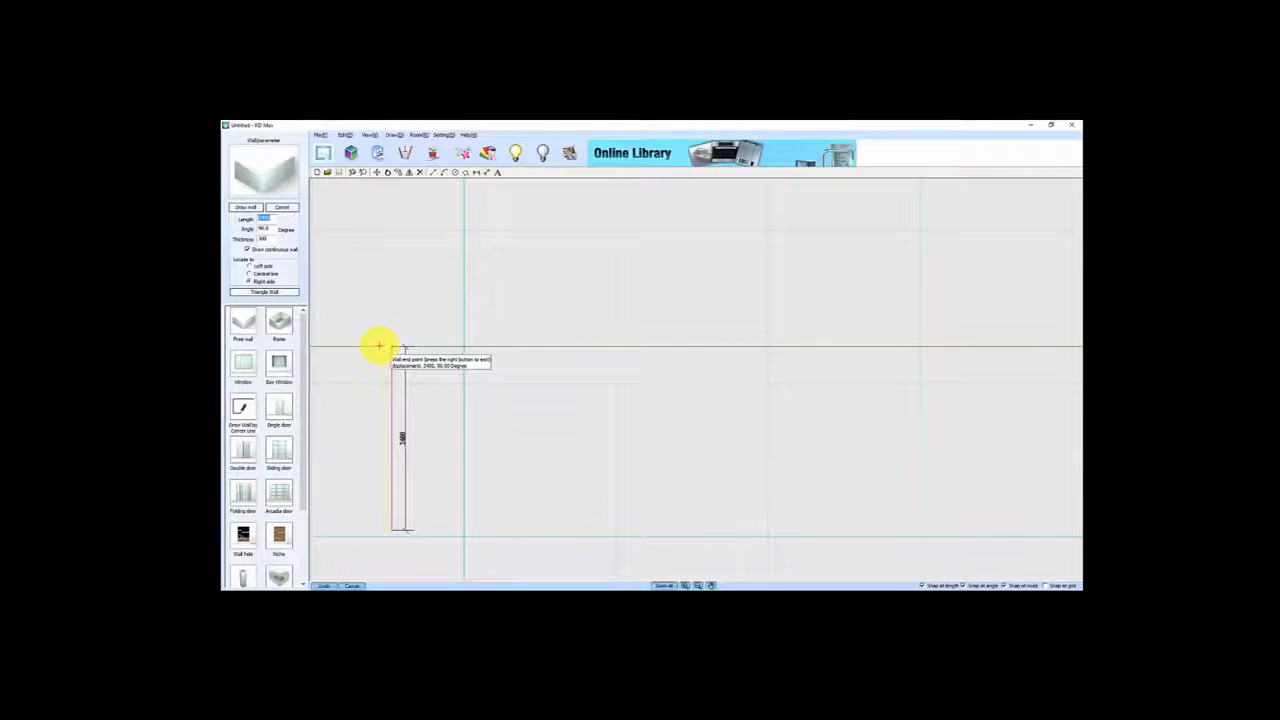
type("5000")
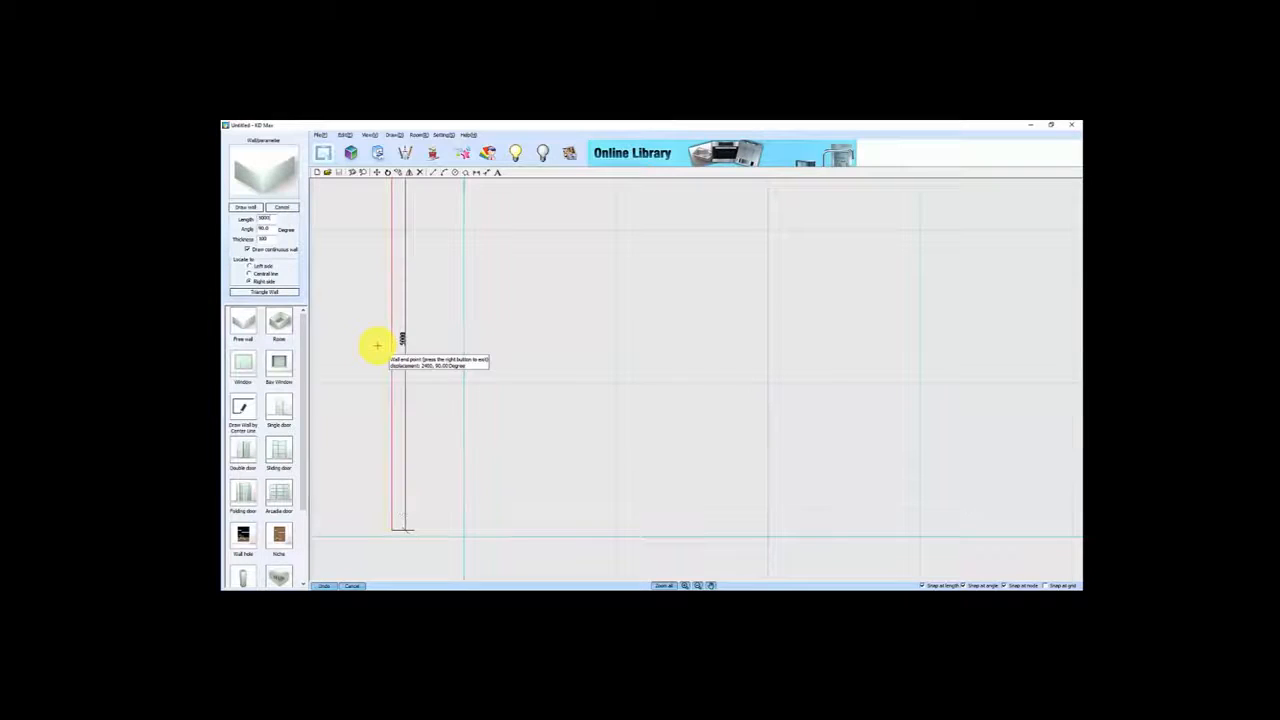
key("Return")
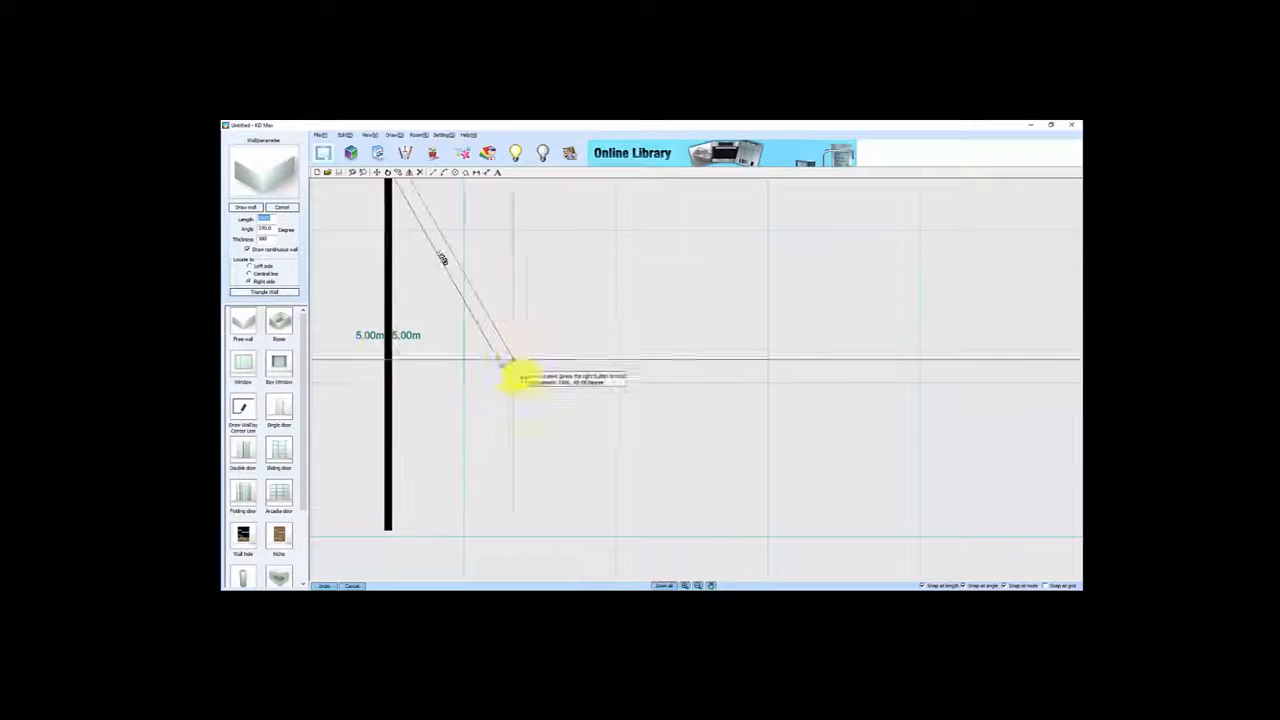
Continue the outline with a 2500 mm horizontal wall to the right and a 600 mm wall going up
scroll(505, 390, "down", 1)
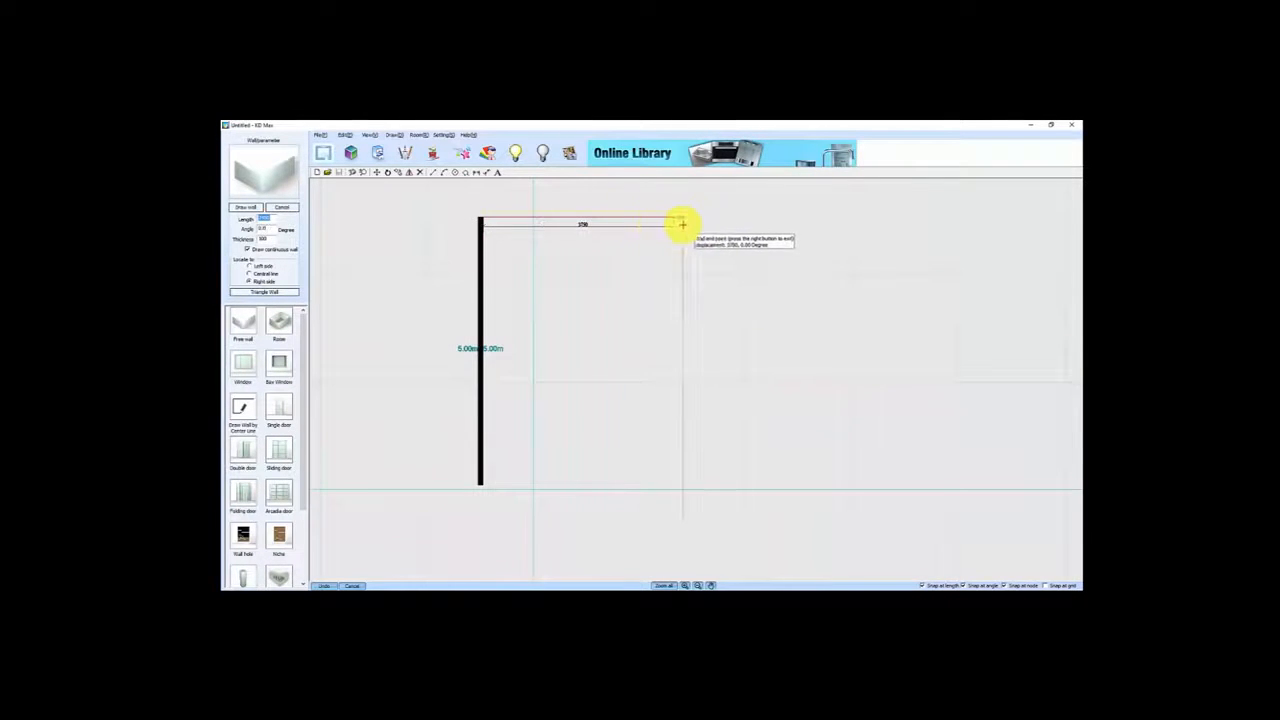
type("2500")
key("Return")
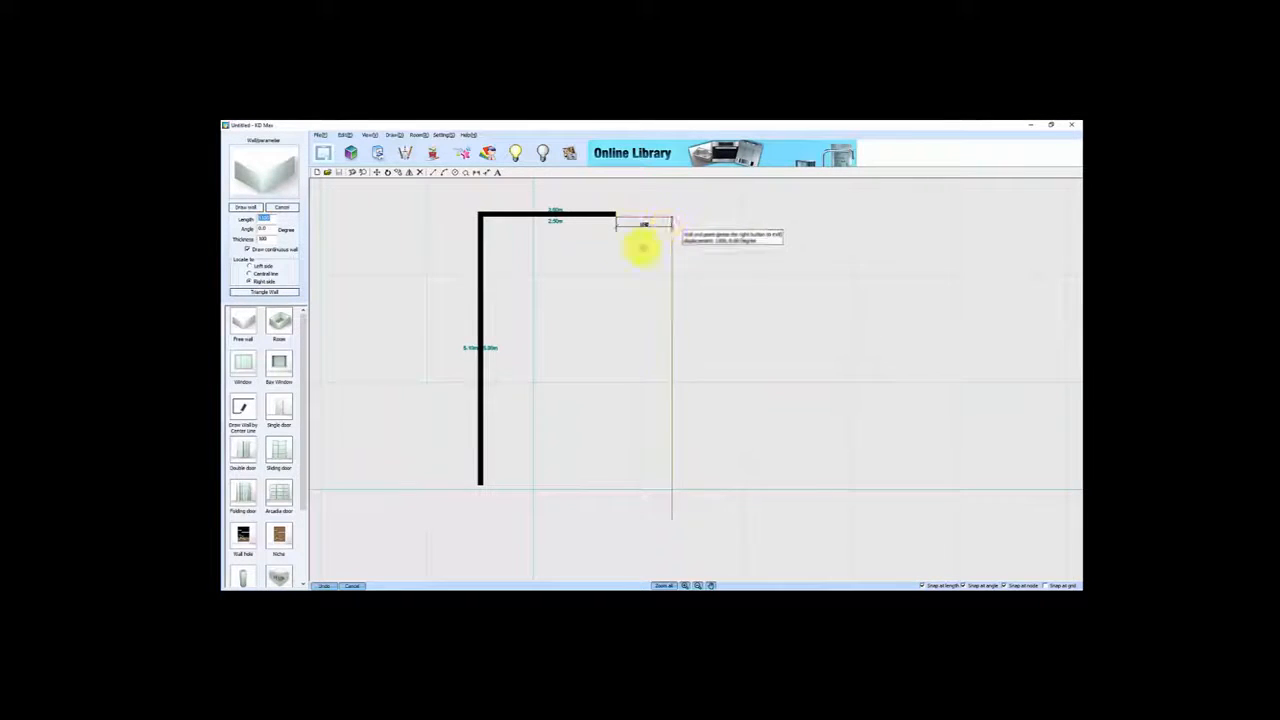
type("600")
key("Return")
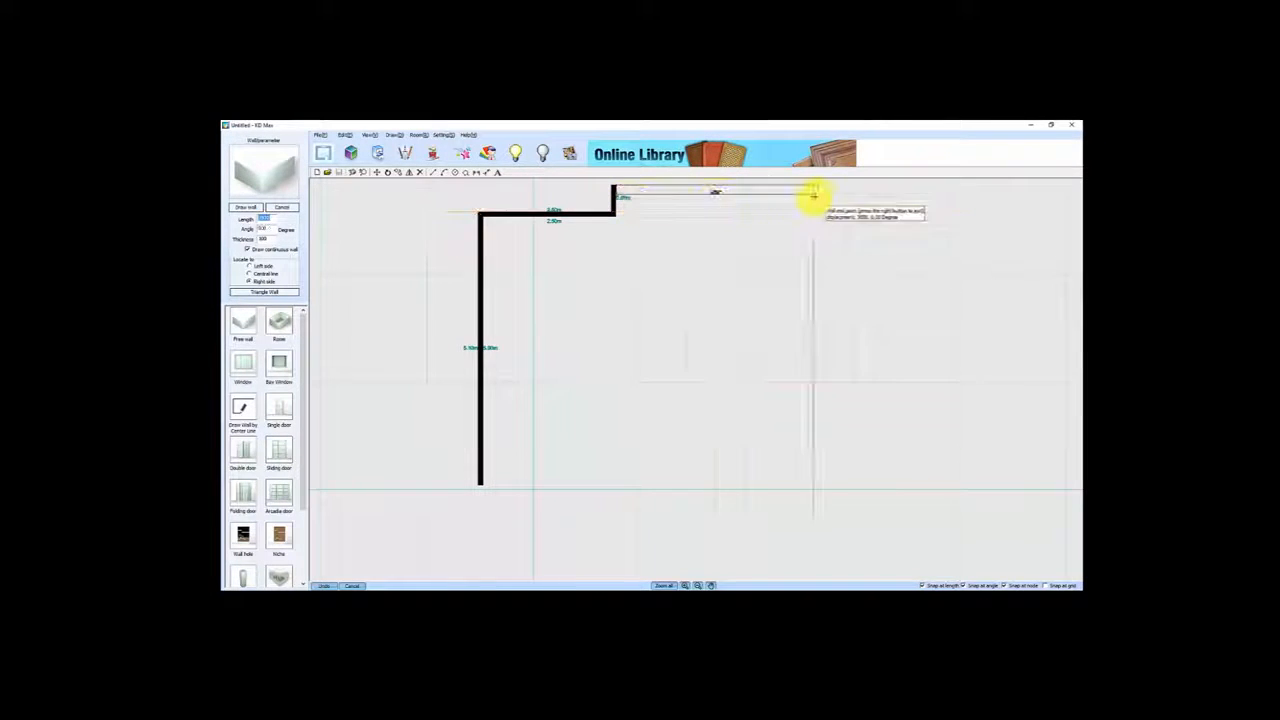
Continue the outline with a 5000 mm wall to the right and a 600 mm wall going down
type("6000")
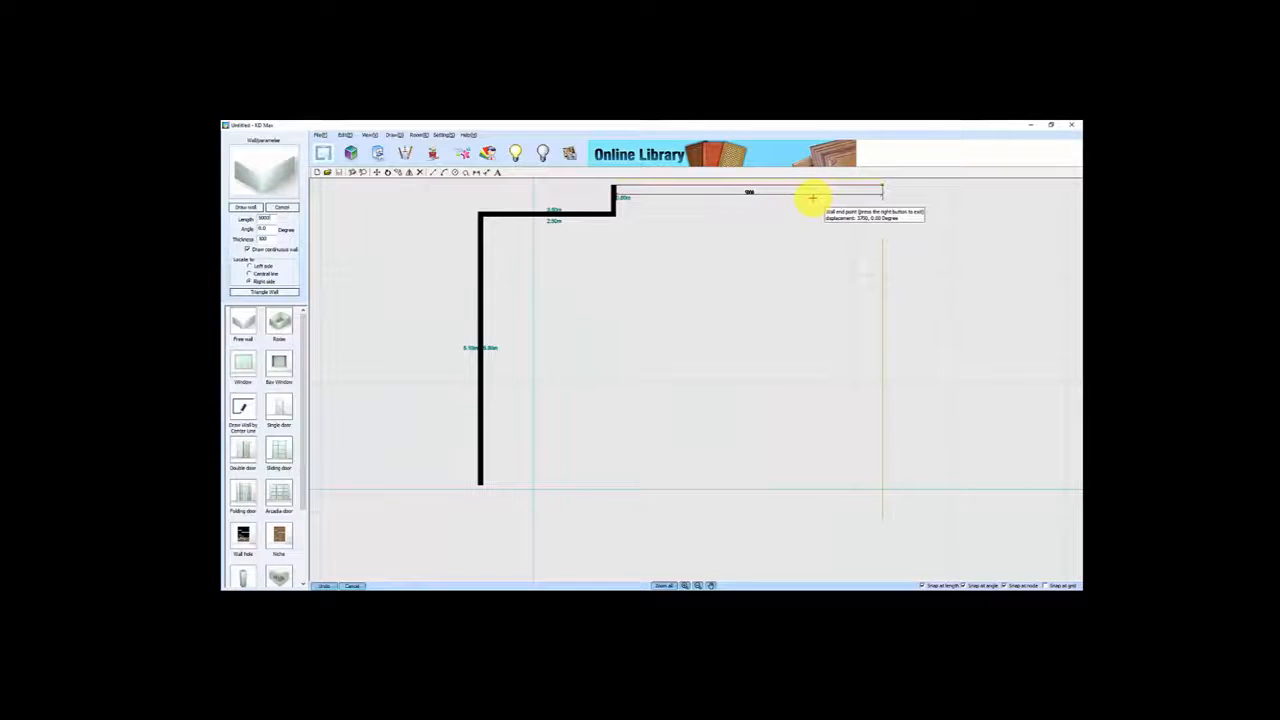
key("Return")
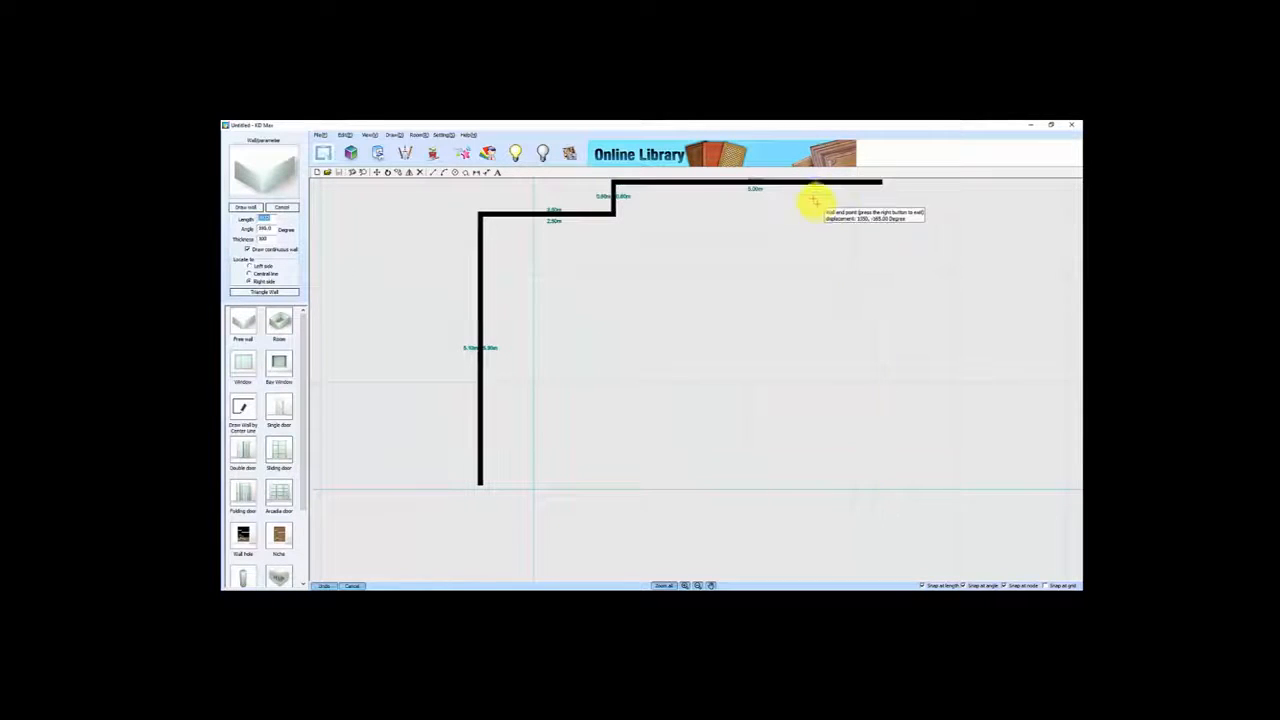
type("600")
key("Return")
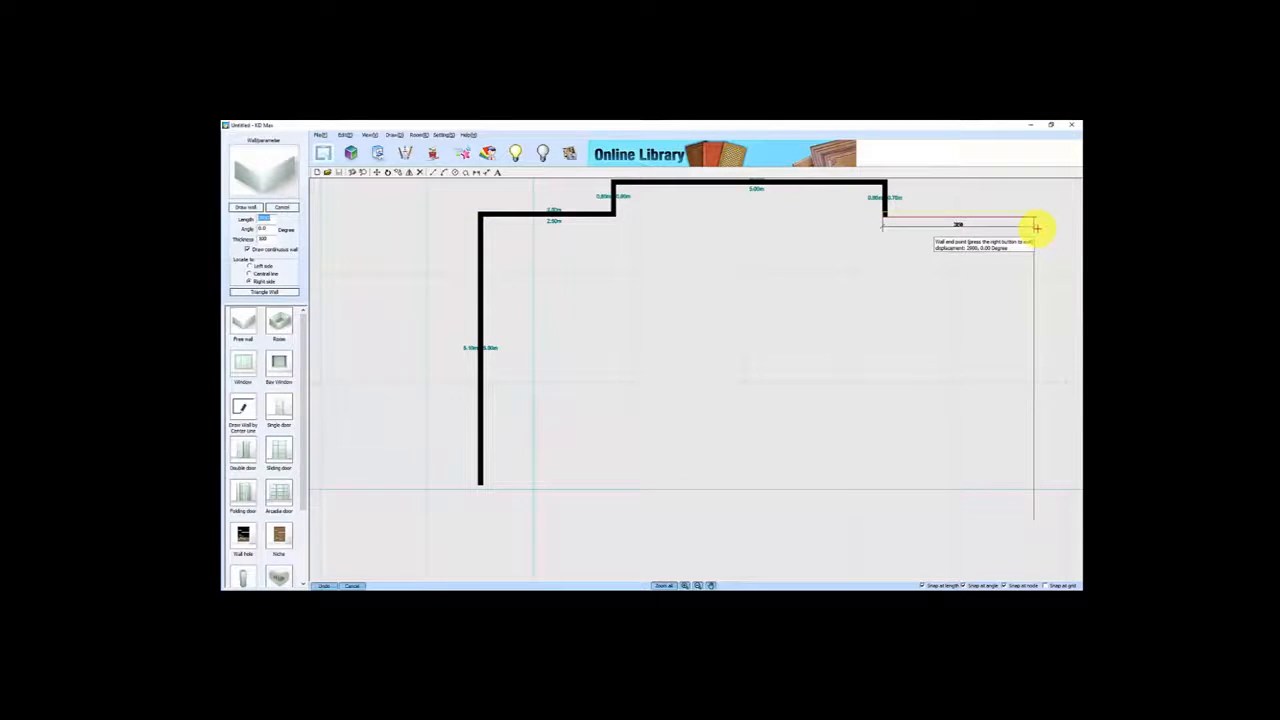
Add a 3000 mm wall to the right, then close the room with a 5 m right wall and the bottom wall
type("3000")
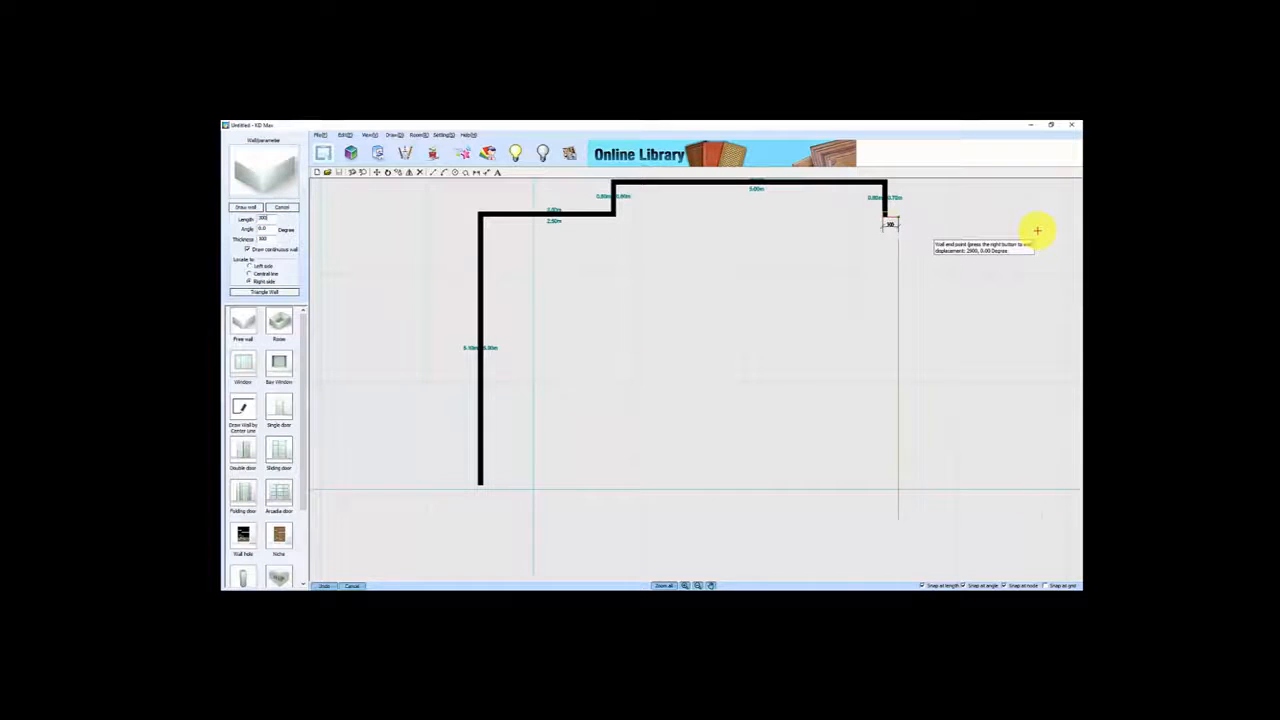
key("Return")
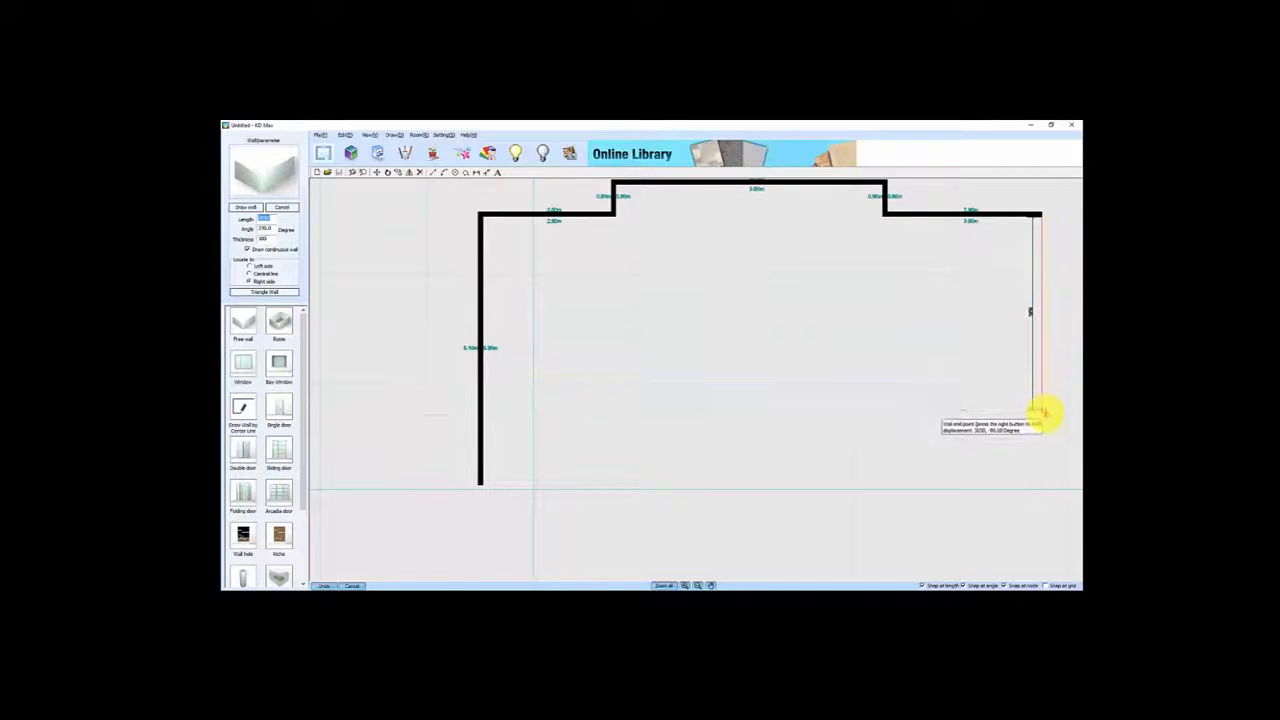
left_click(1043, 477)
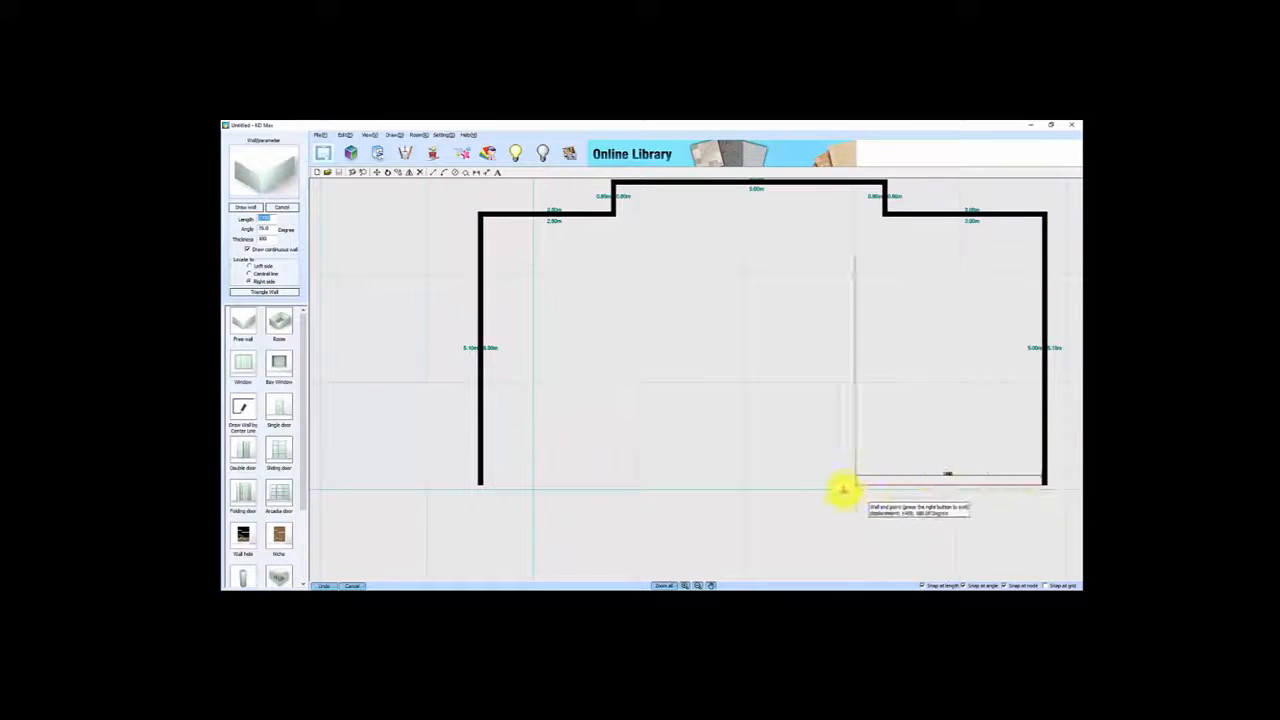
left_click(481, 483)
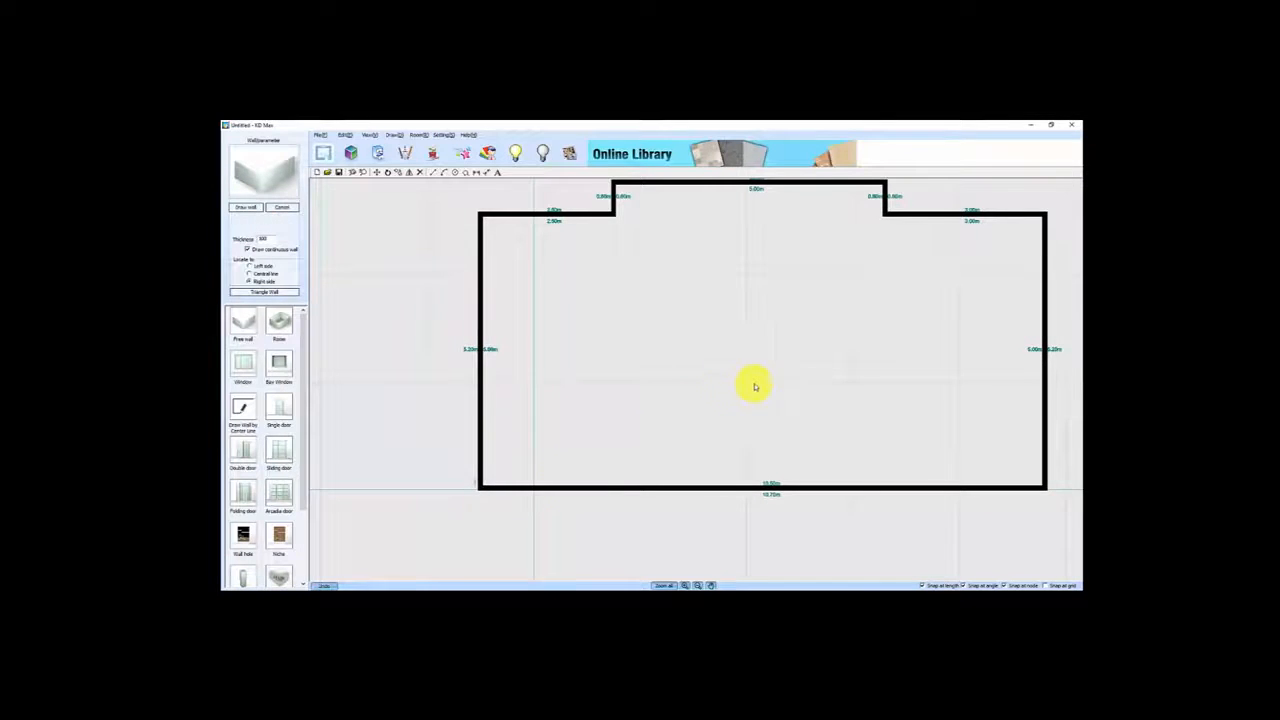
Place a window 1800 mm wide and 2000 mm high at elevation 200 in the upper part of the right wall
middle_click_drag(756, 383, 671, 412)
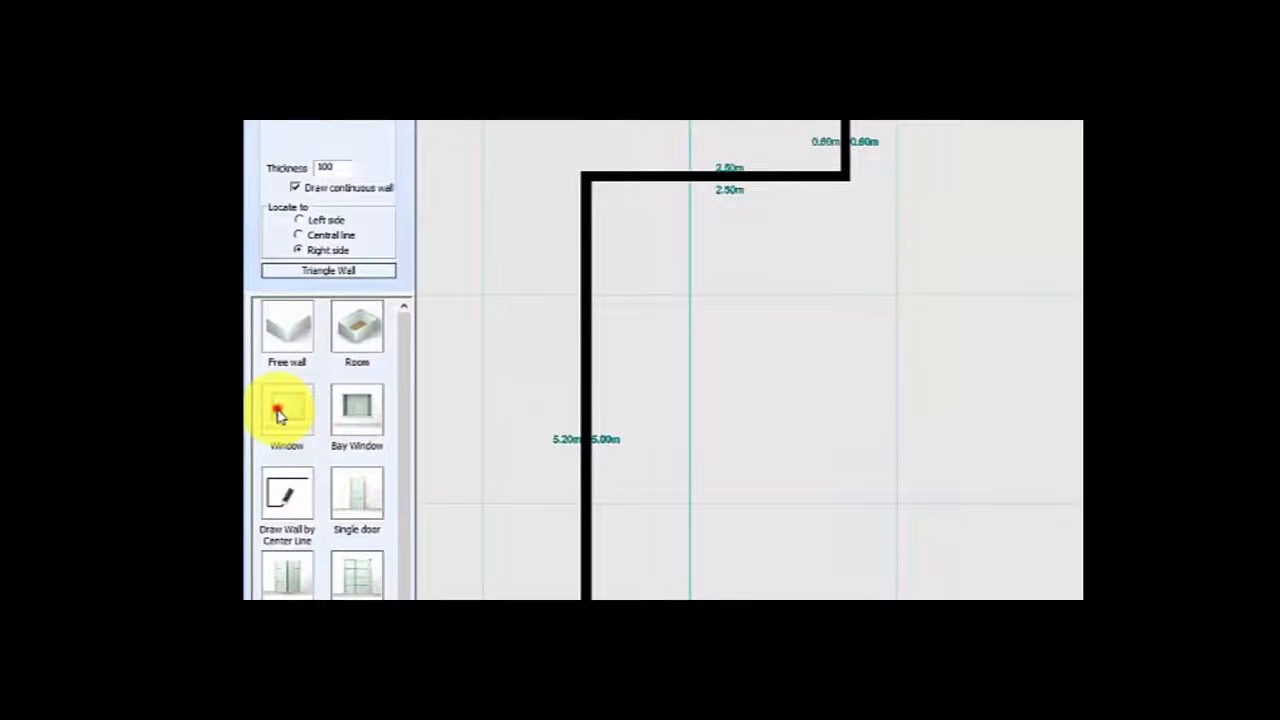
left_click(292, 412)
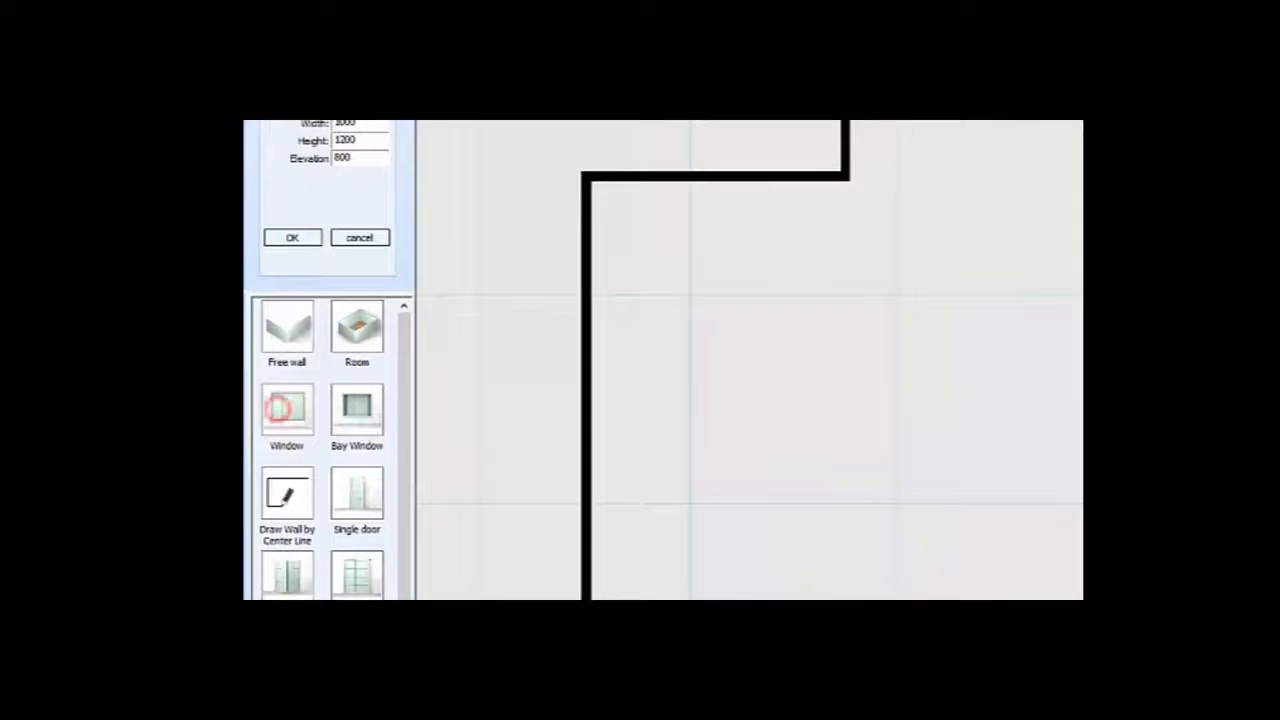
double_click(360, 122)
type("18")
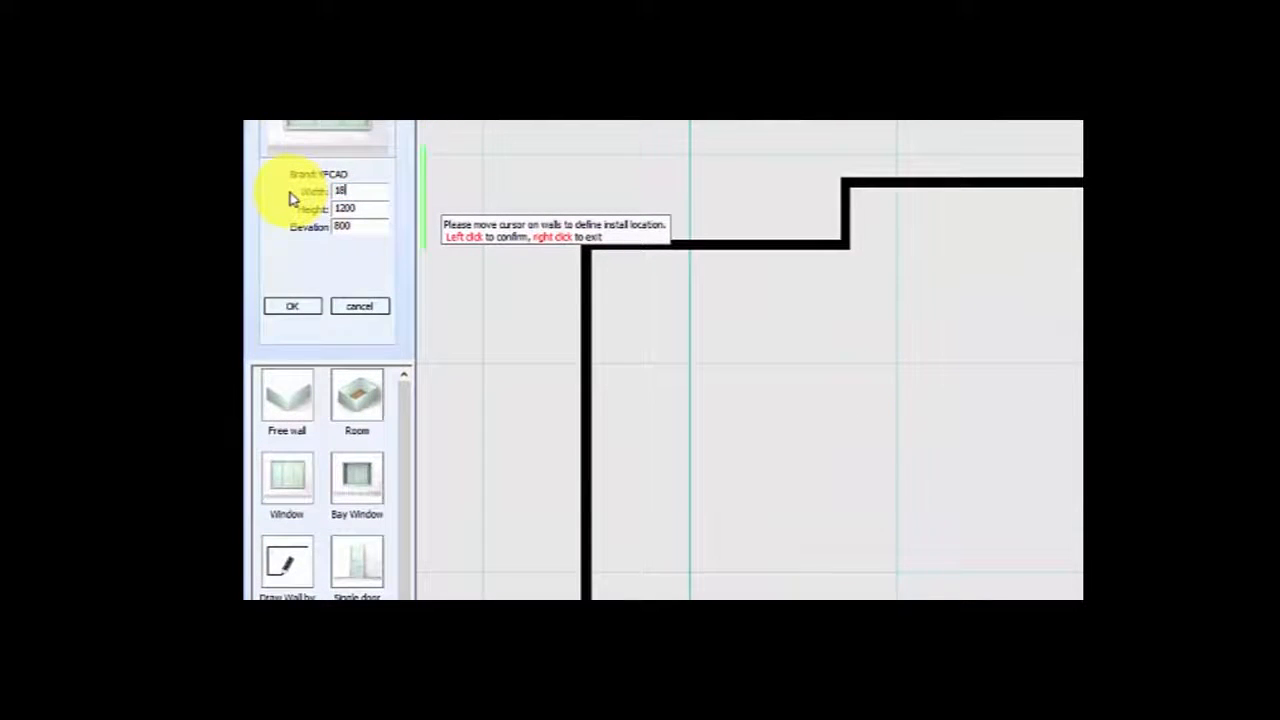
double_click(358, 208)
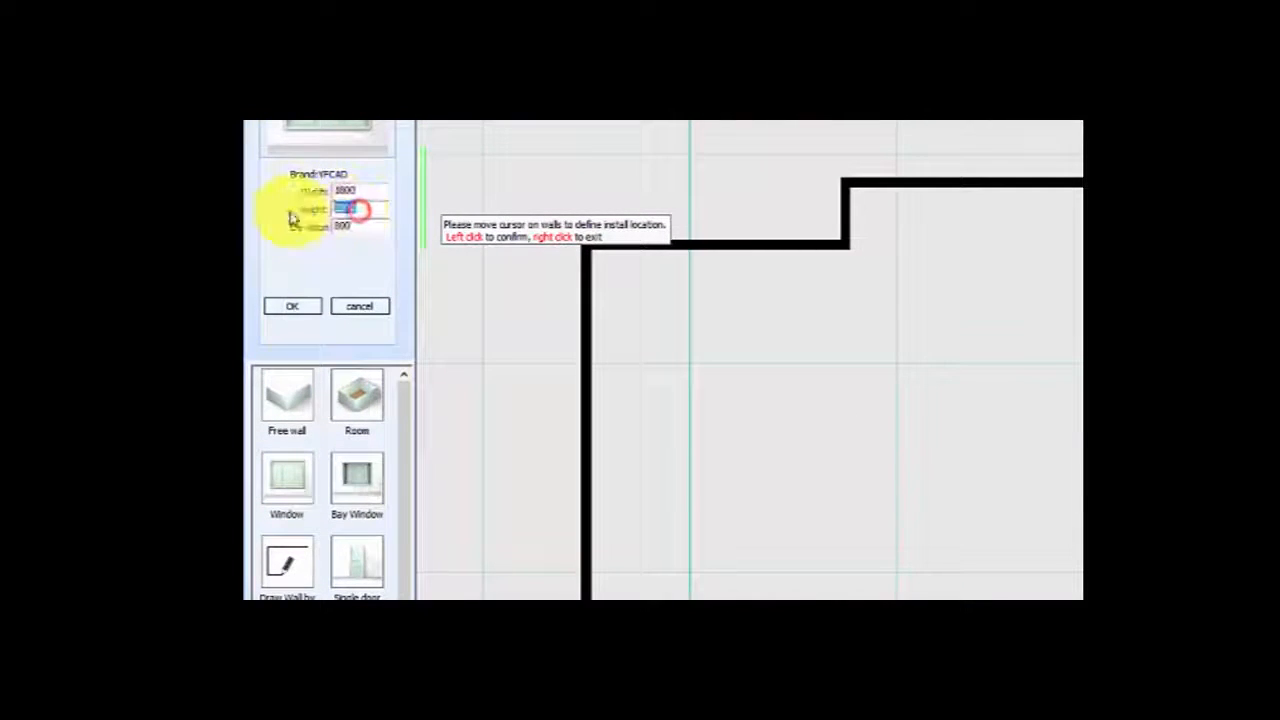
type("2000")
double_click(366, 226)
type("1800")
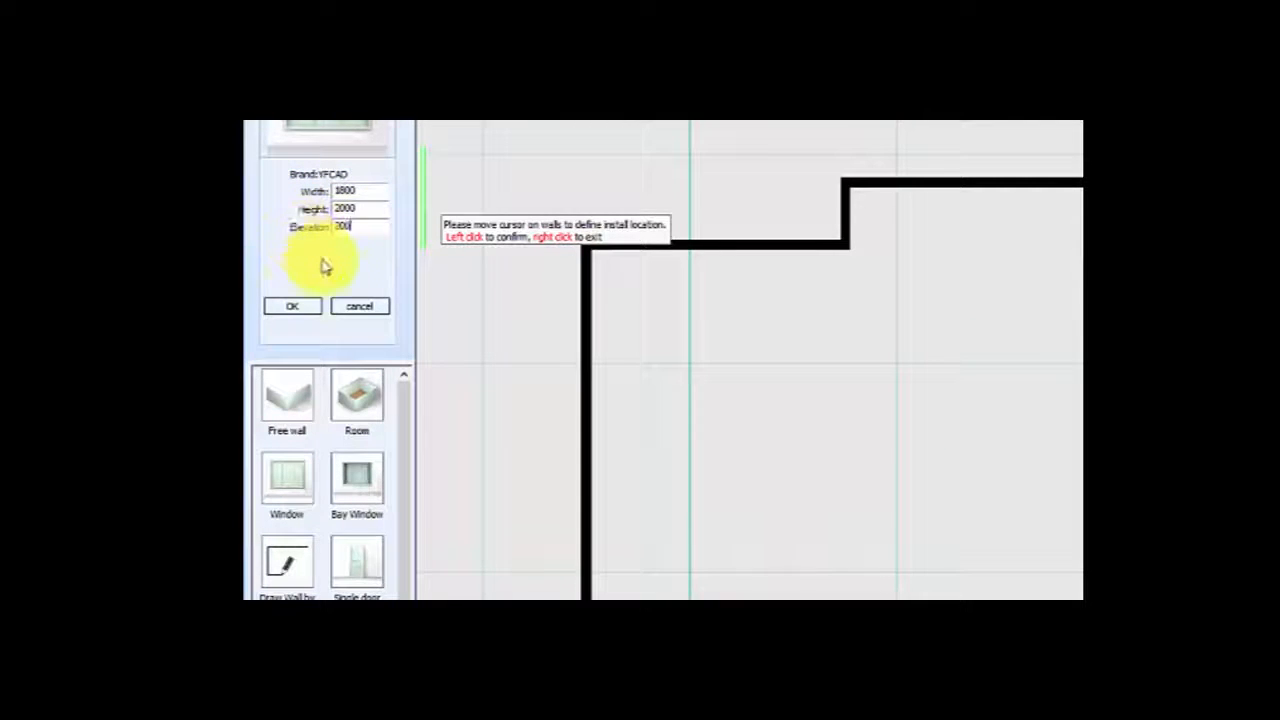
left_click(292, 306)
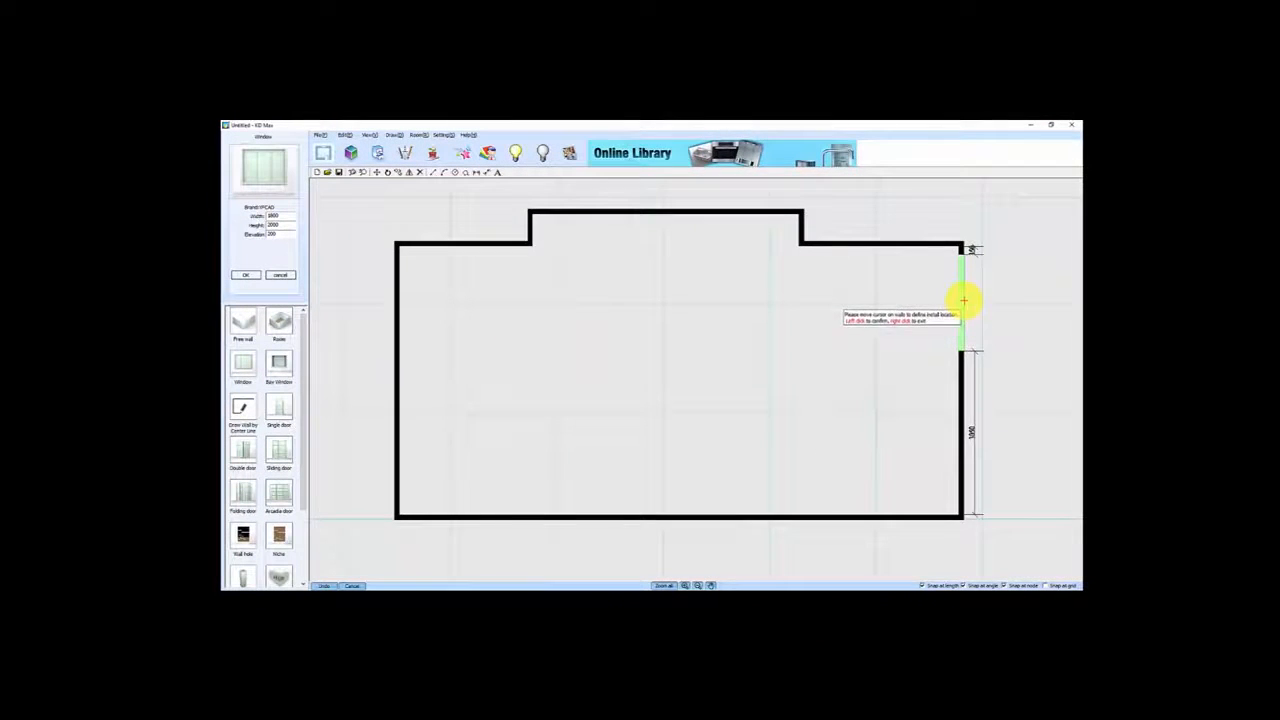
left_click(963, 298)
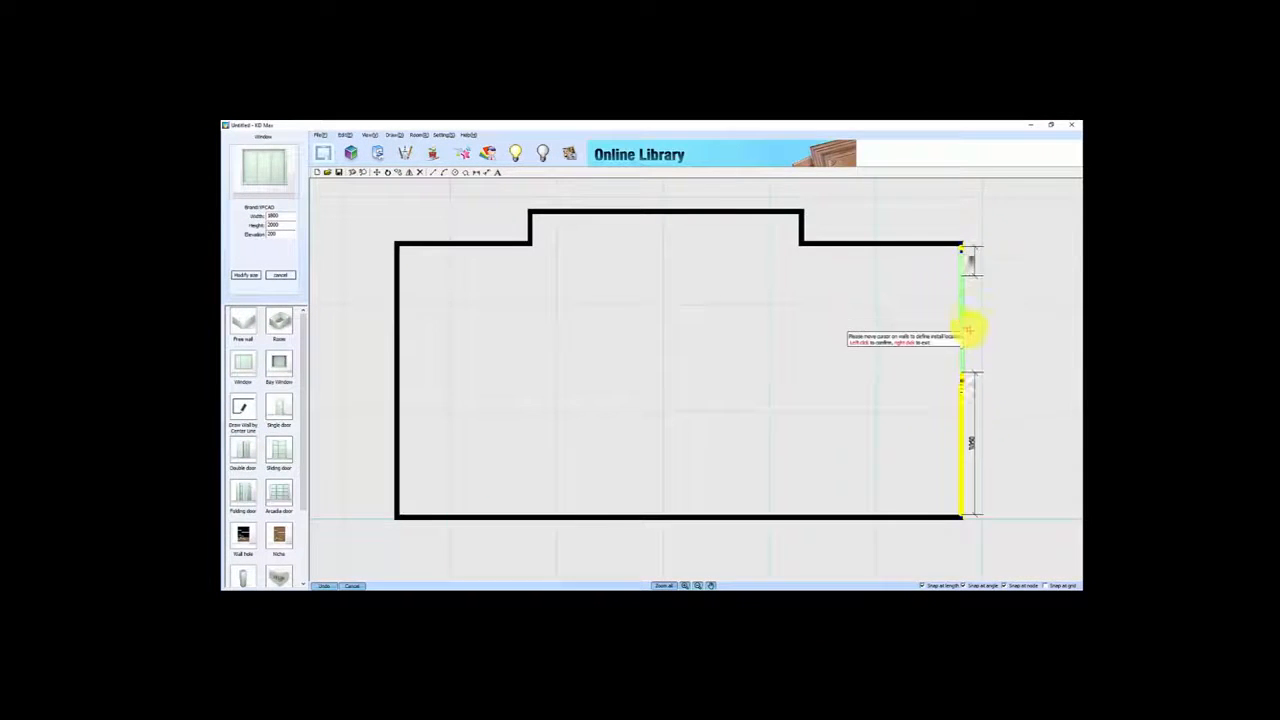
Place a second window of the same size in the lower part of the right wall, 250 mm from the wall's lower end
left_click(972, 421)
left_click(851, 420)
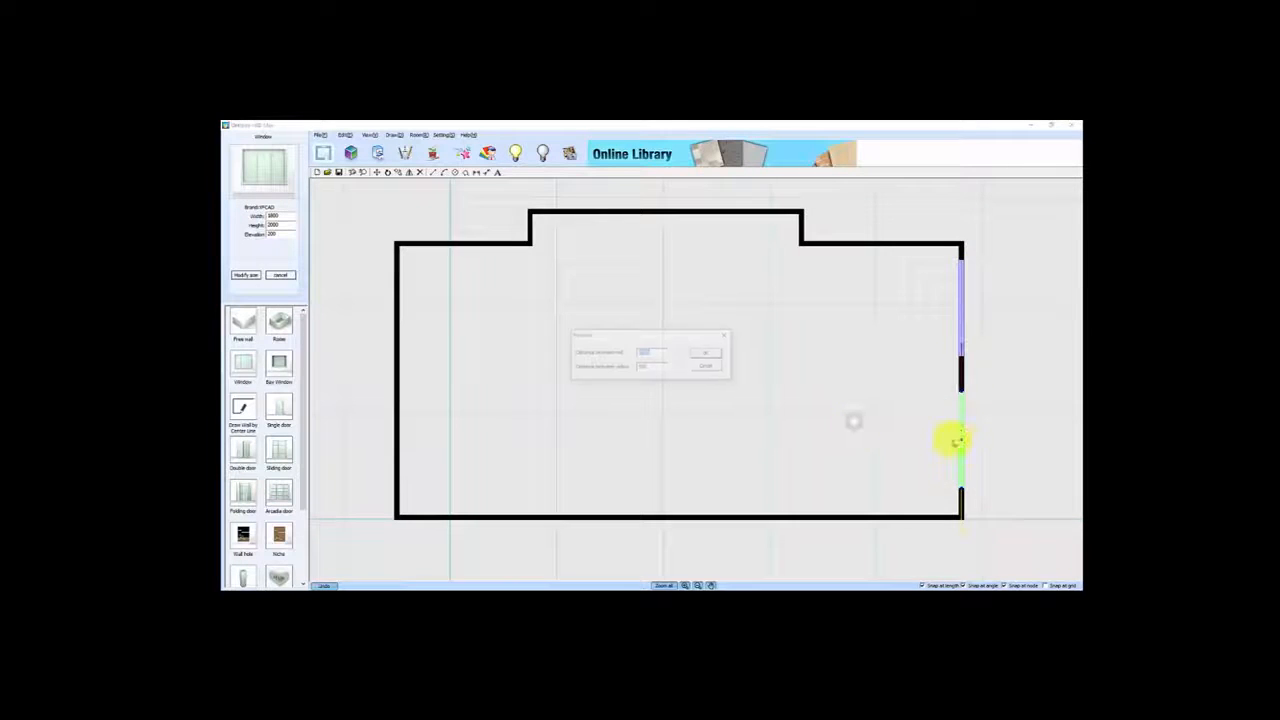
type("2700")
key("Tab")
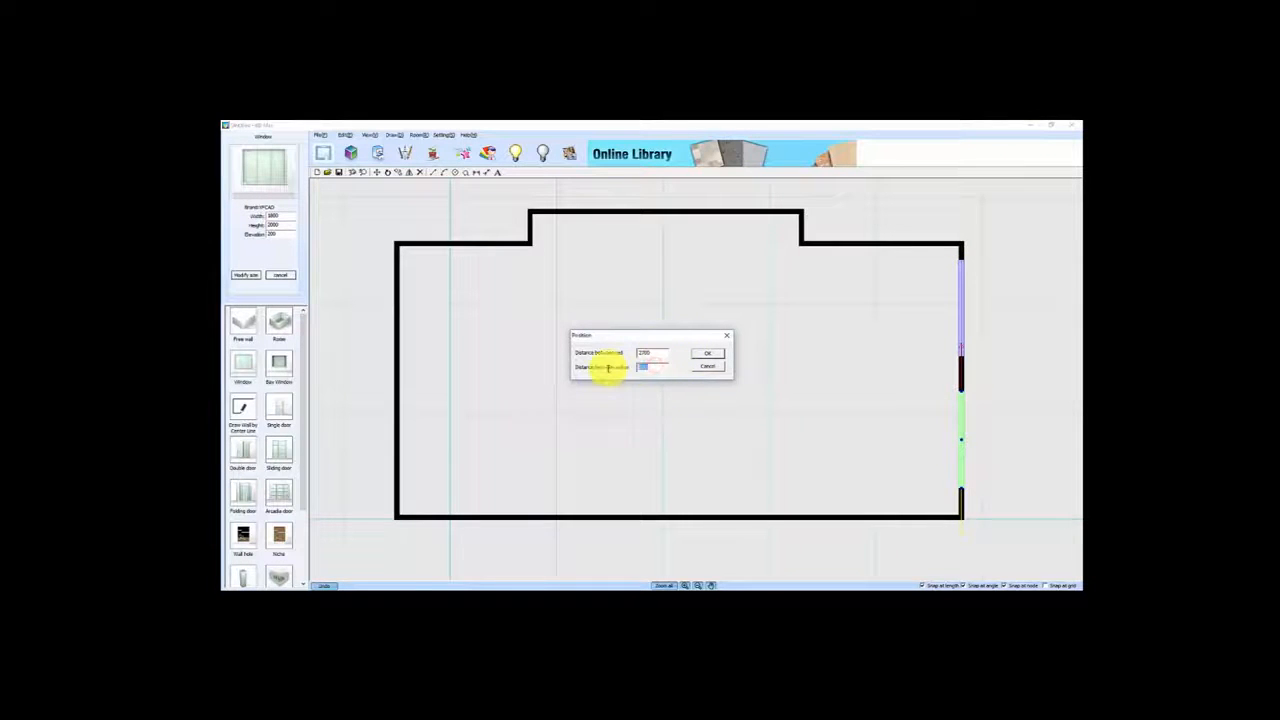
type("350")
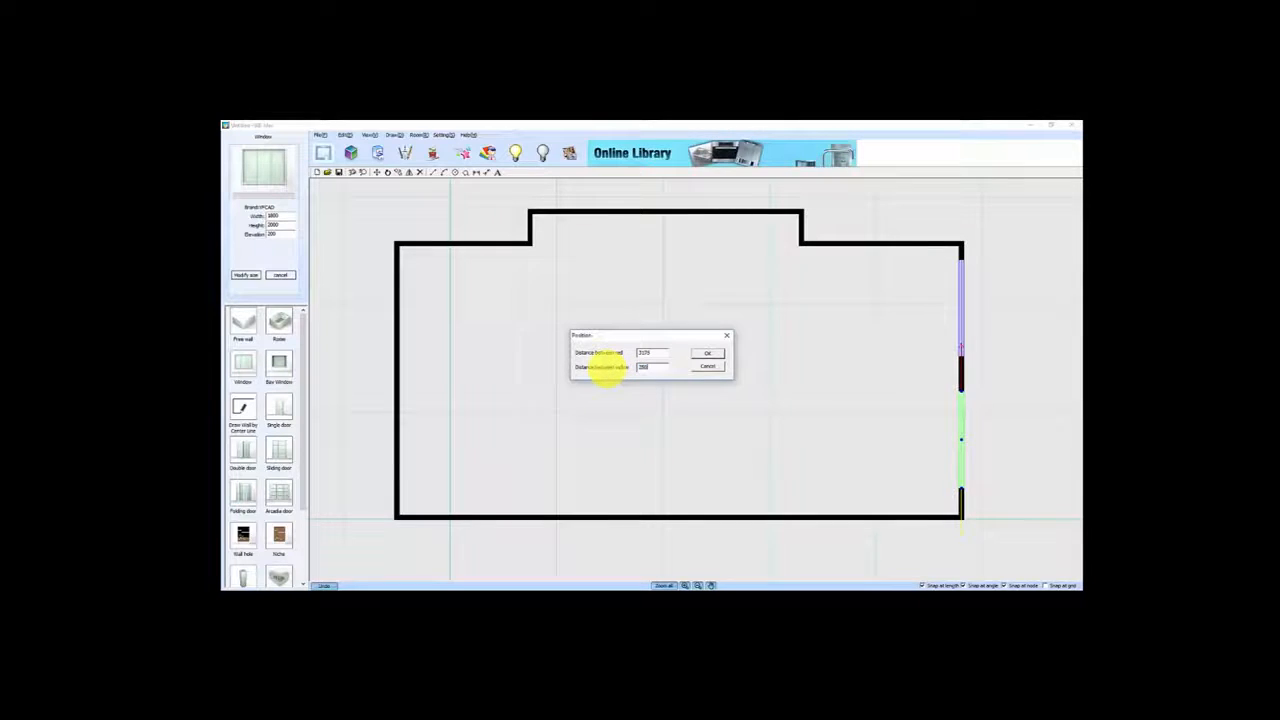
left_click(706, 354)
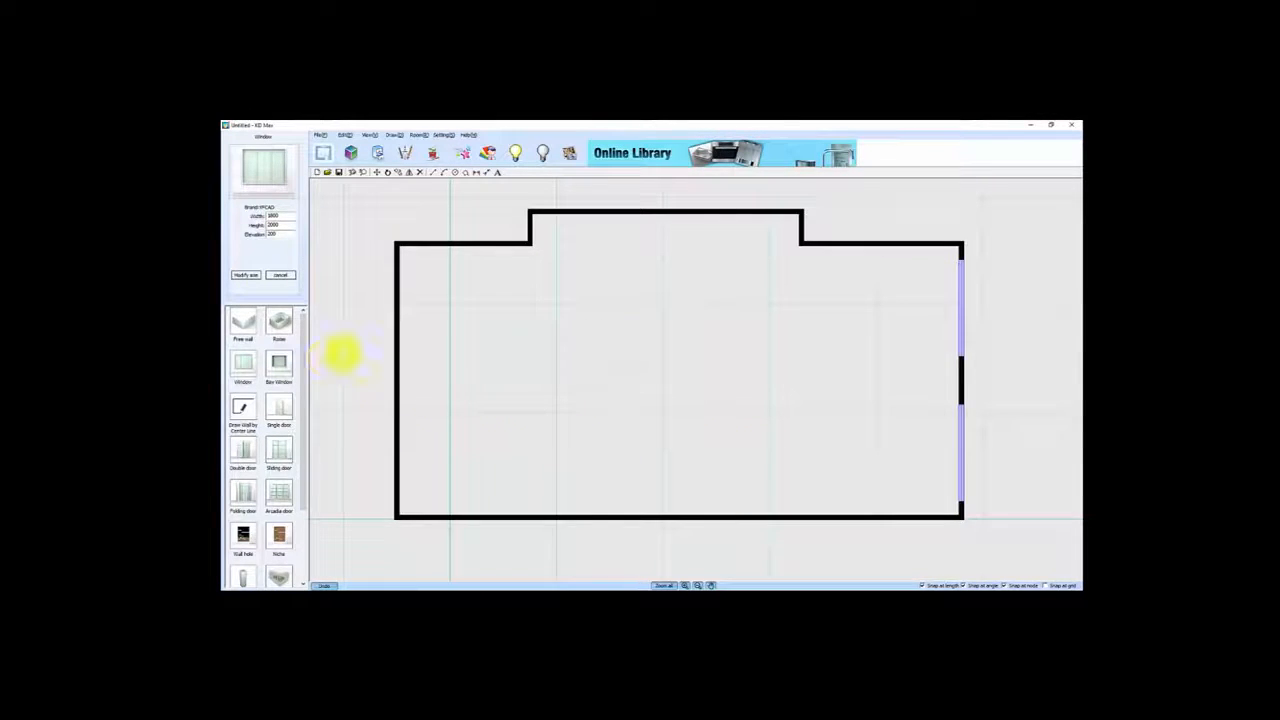
Insert an inward-opening single door in the upper-left wall segment and a sliding door in the lower part of the left wall
scroll(302, 362, "down", 2)
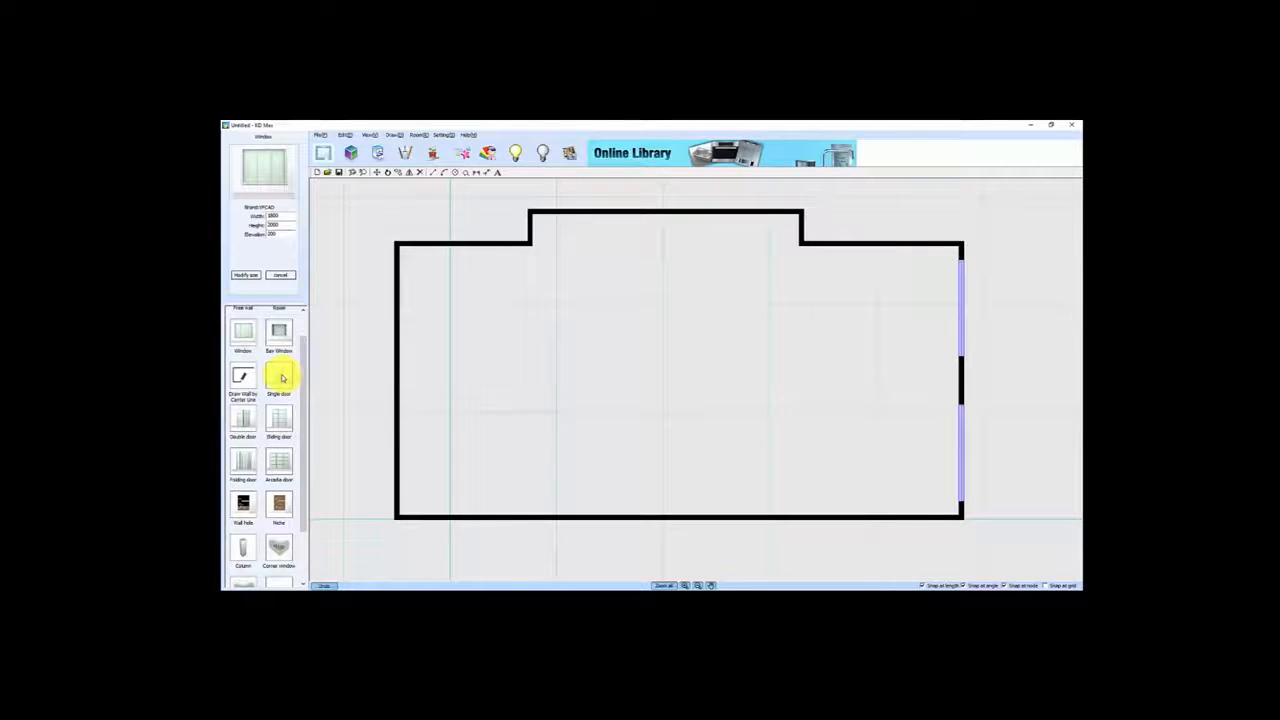
left_click(281, 376)
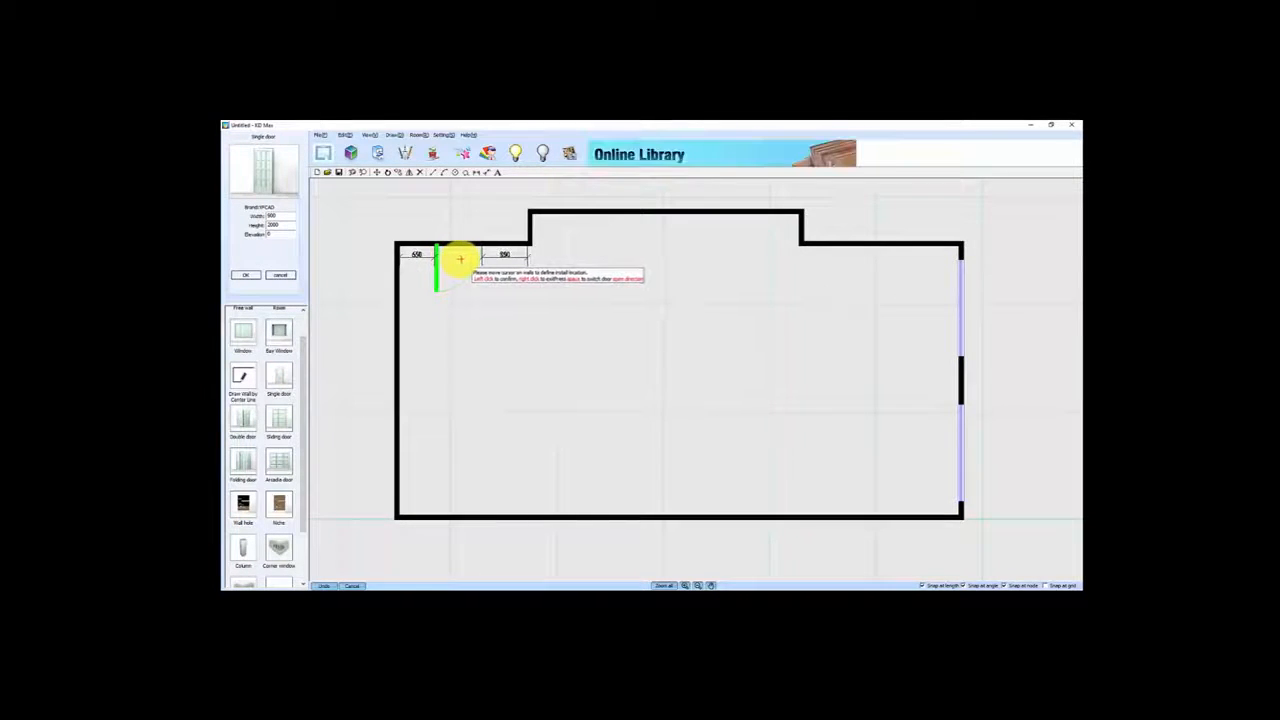
key("space")
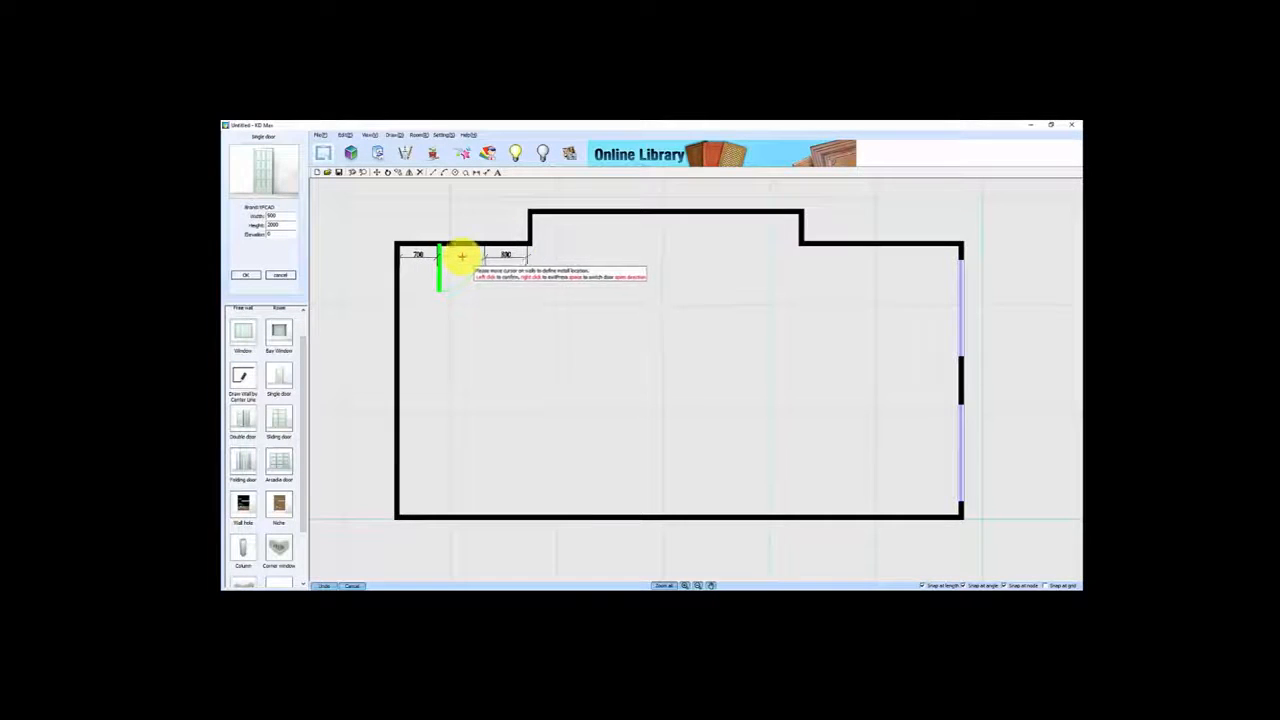
left_click(462, 255)
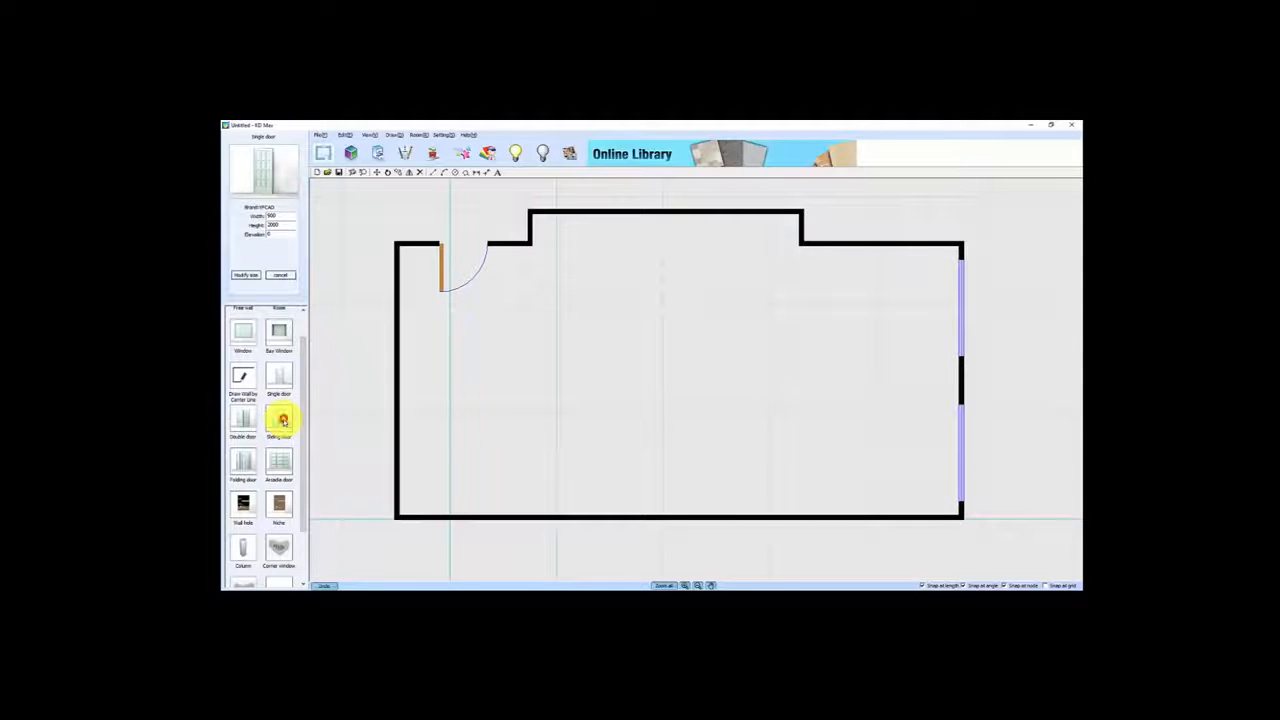
left_click(283, 420)
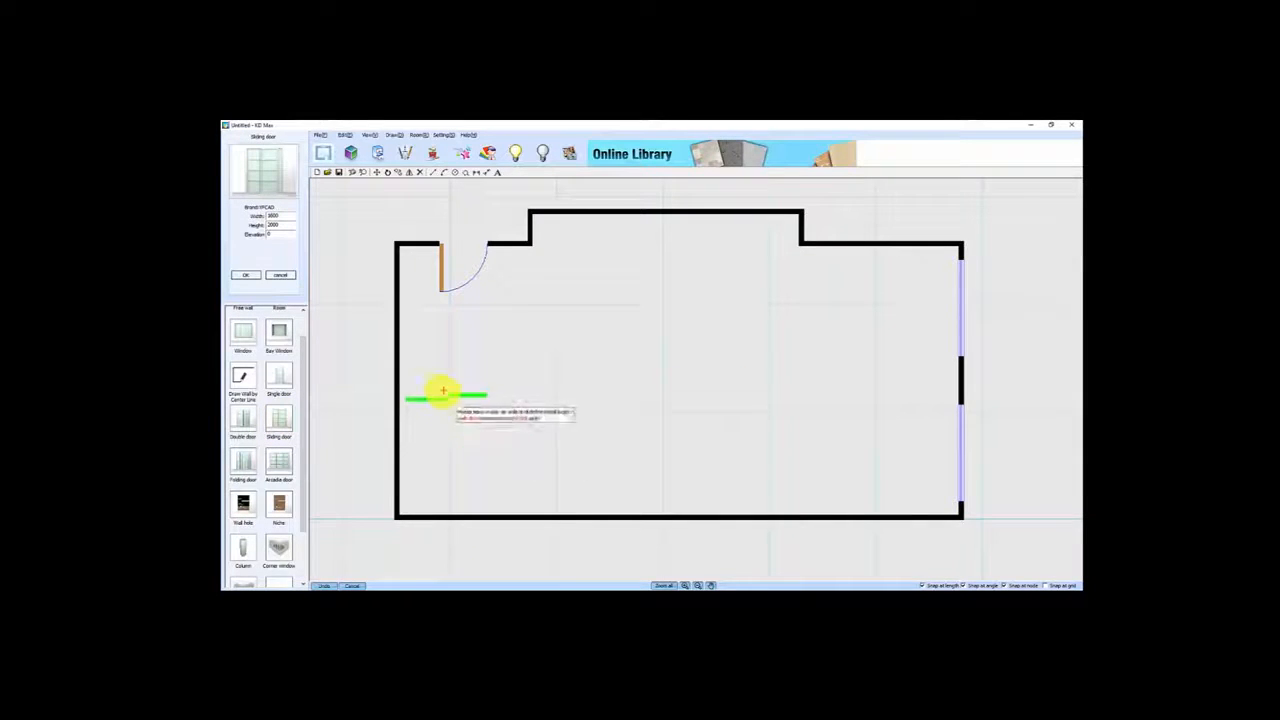
left_click(407, 451)
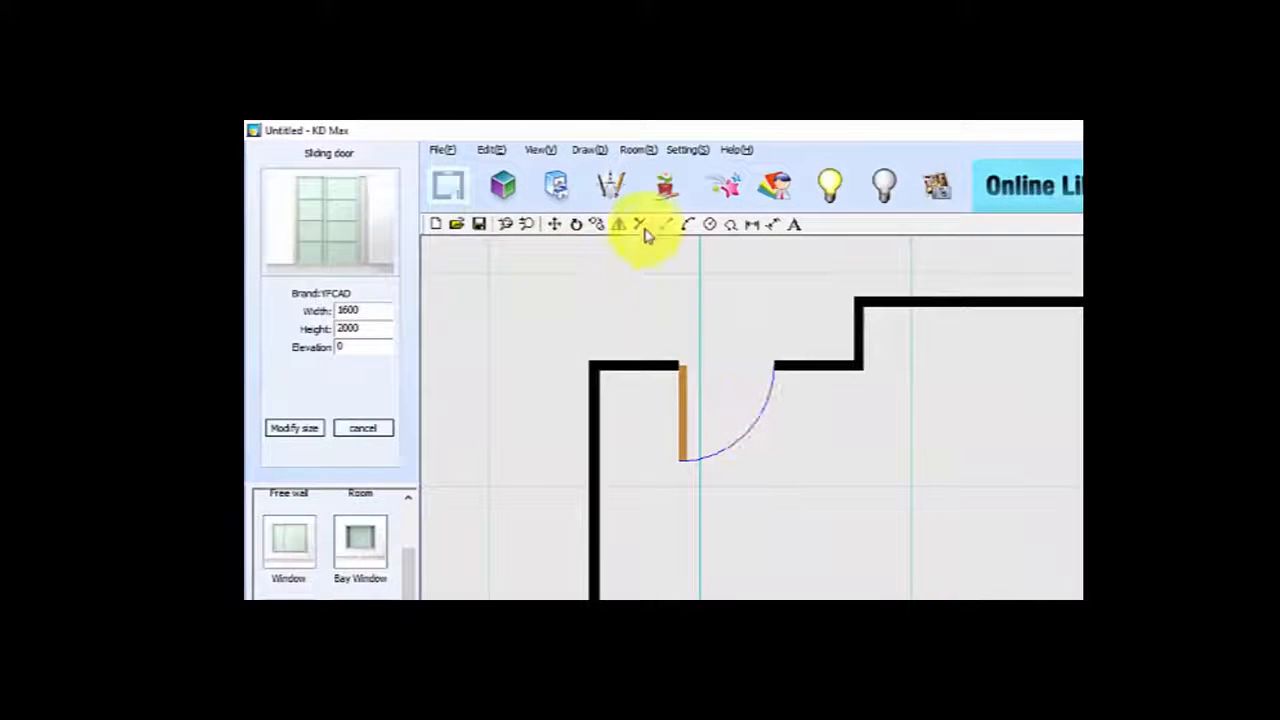
Add an automatic ceiling to the room at elevation 2500, without using a ceiling type
left_click(638, 150)
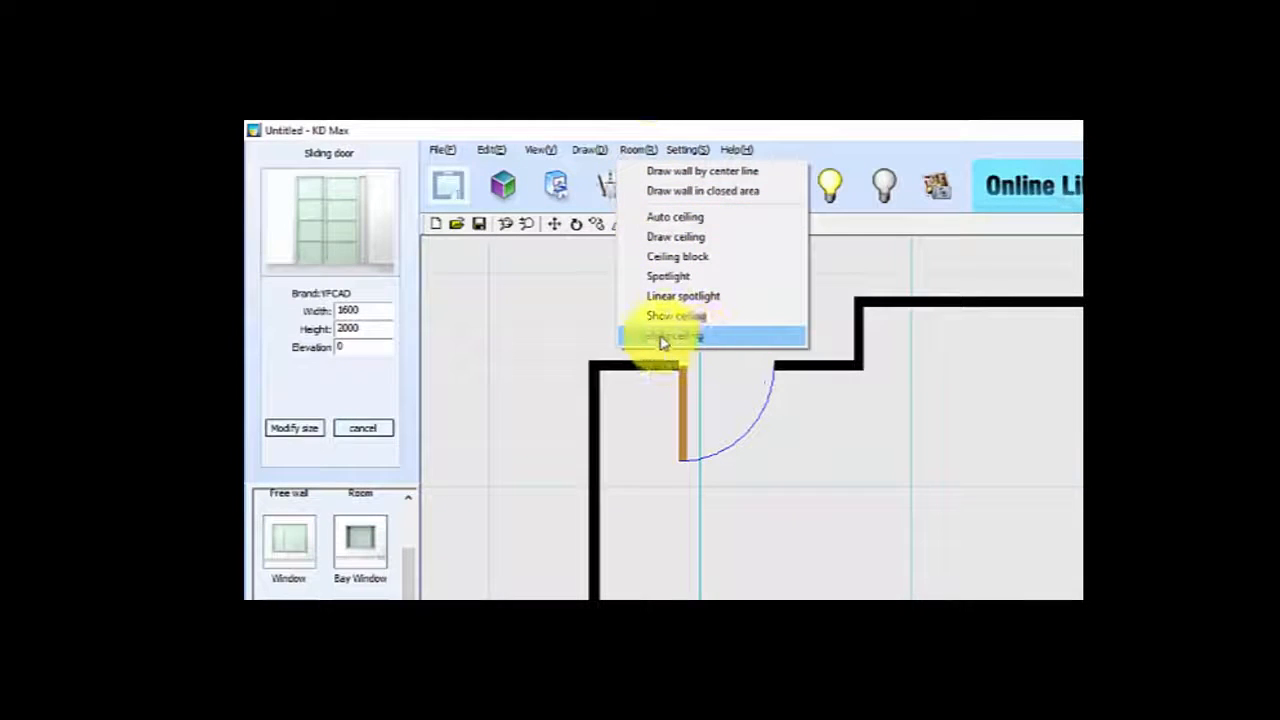
left_click(674, 218)
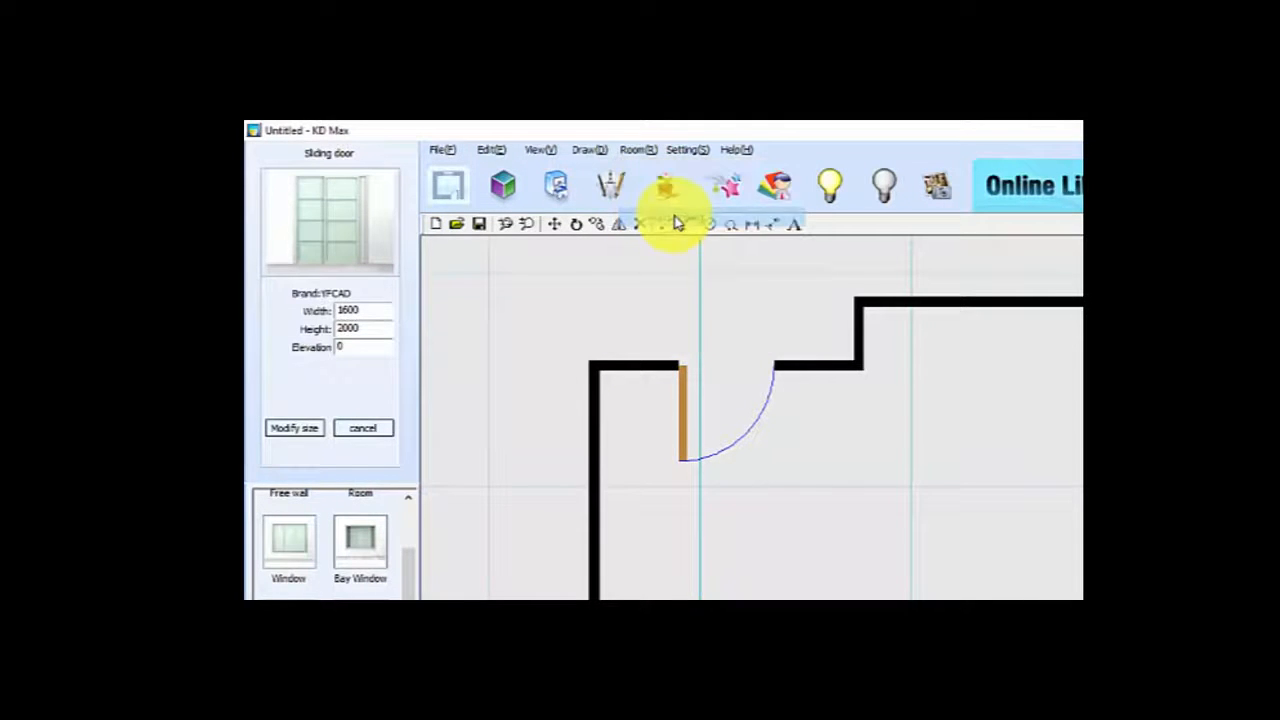
left_click(754, 483)
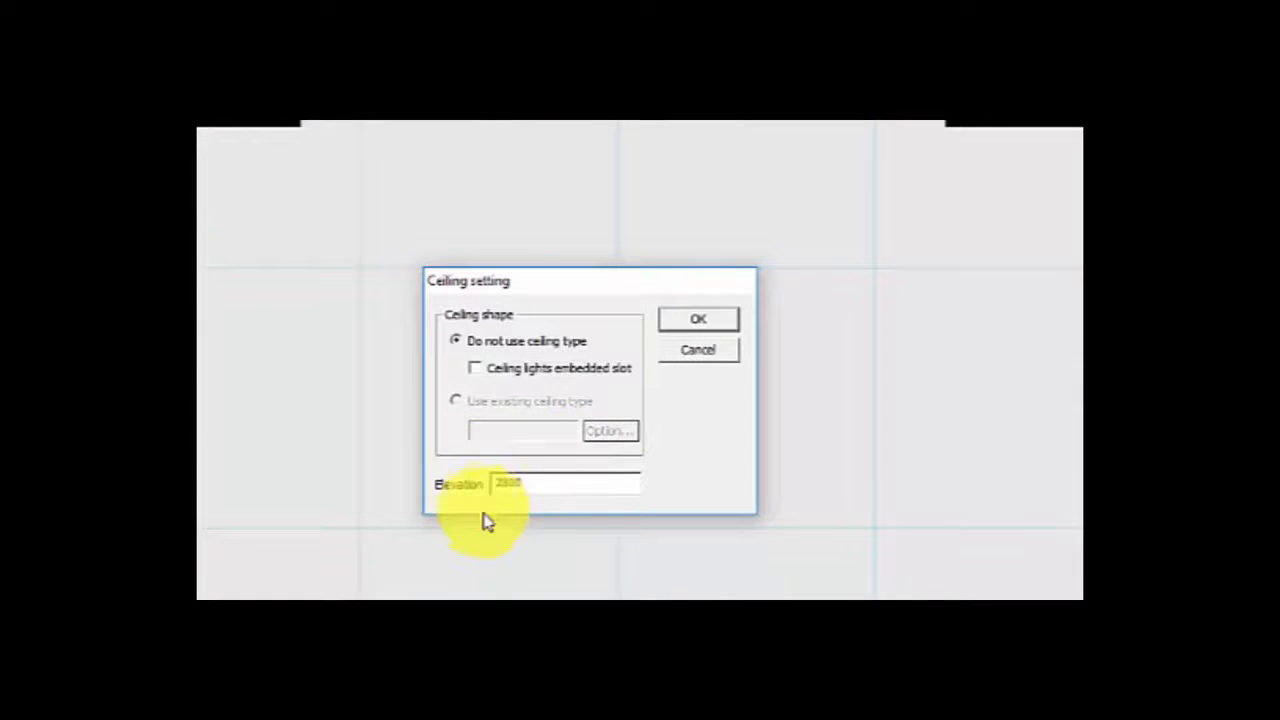
double_click(543, 484)
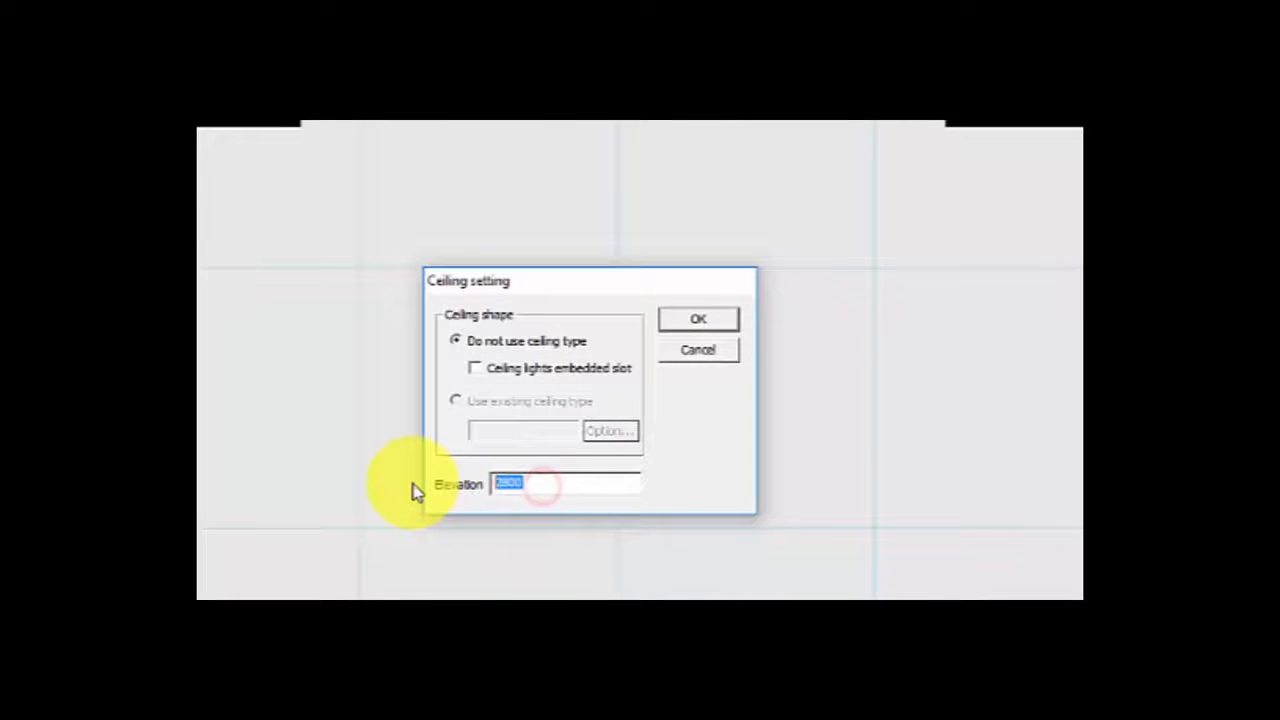
type("24")
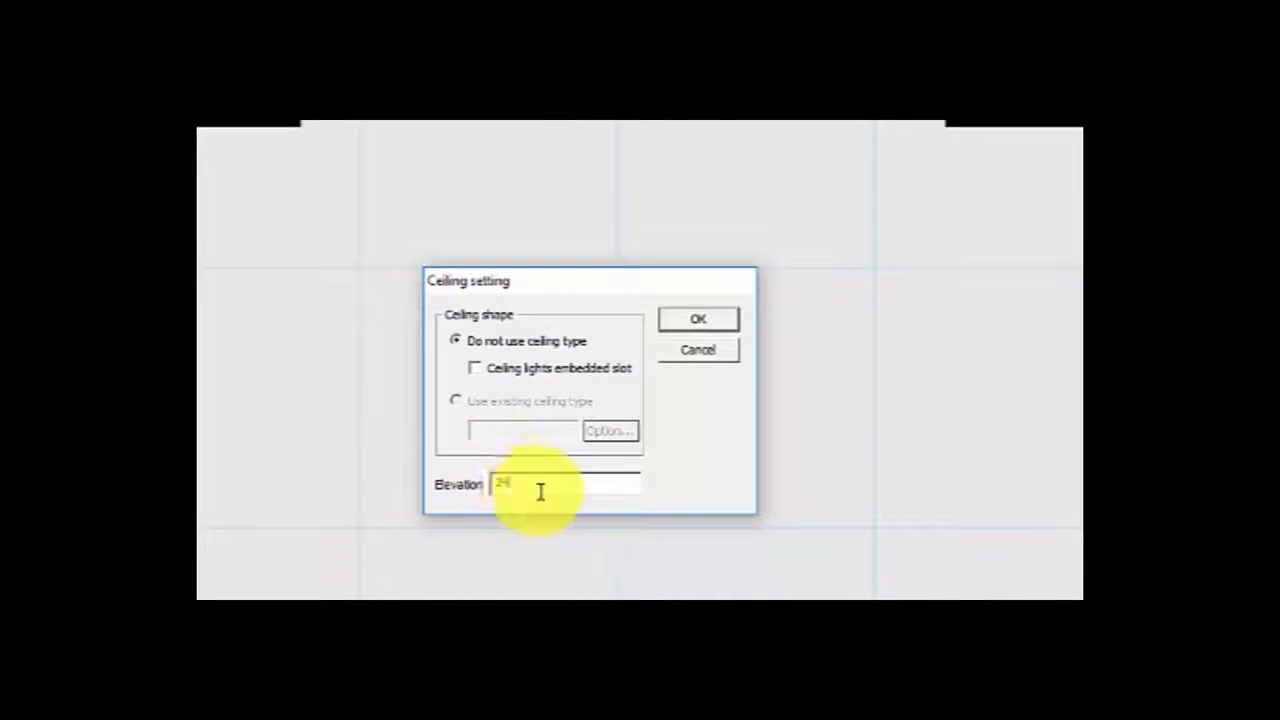
left_click_drag(520, 485, 403, 487)
type("2500")
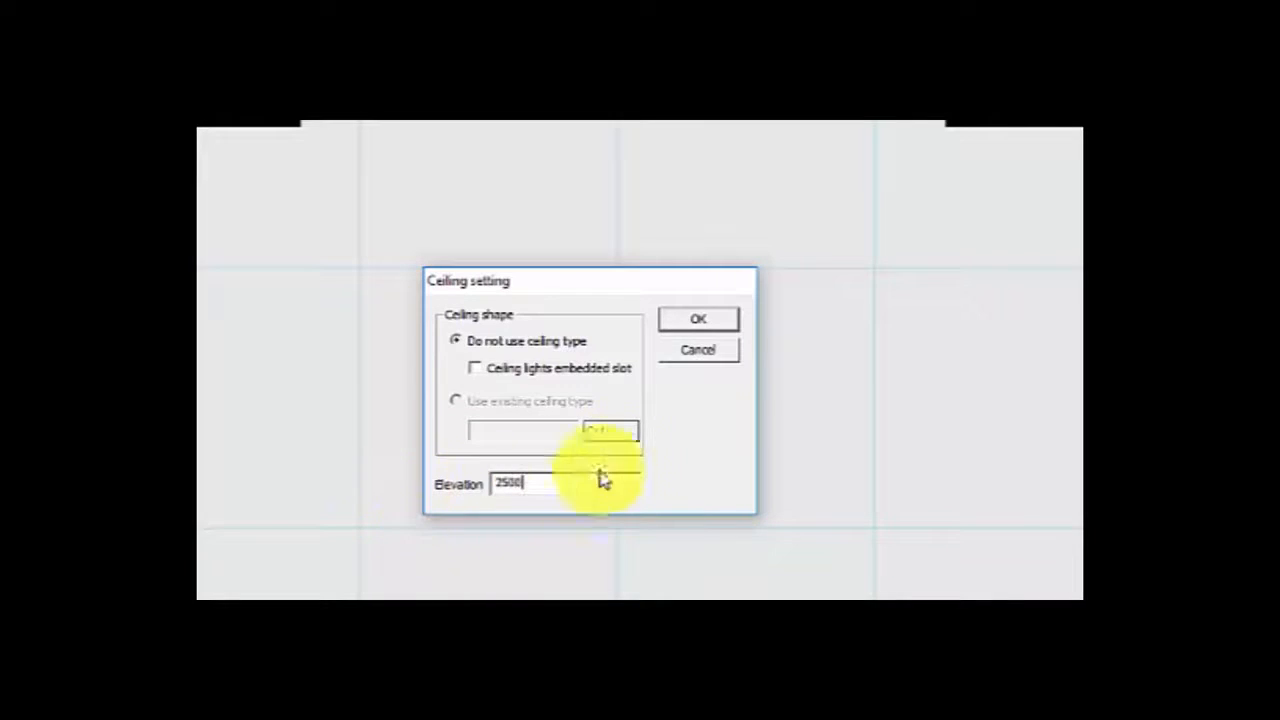
left_click(697, 319)
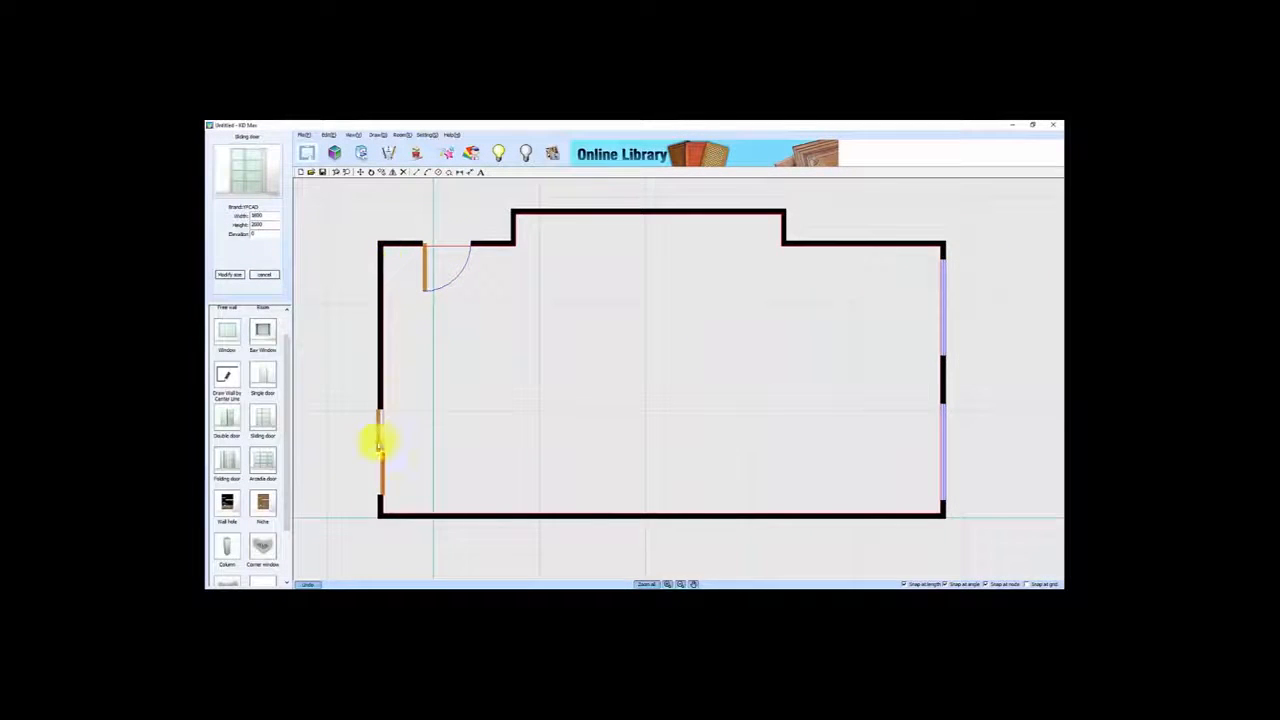
left_click(379, 443)
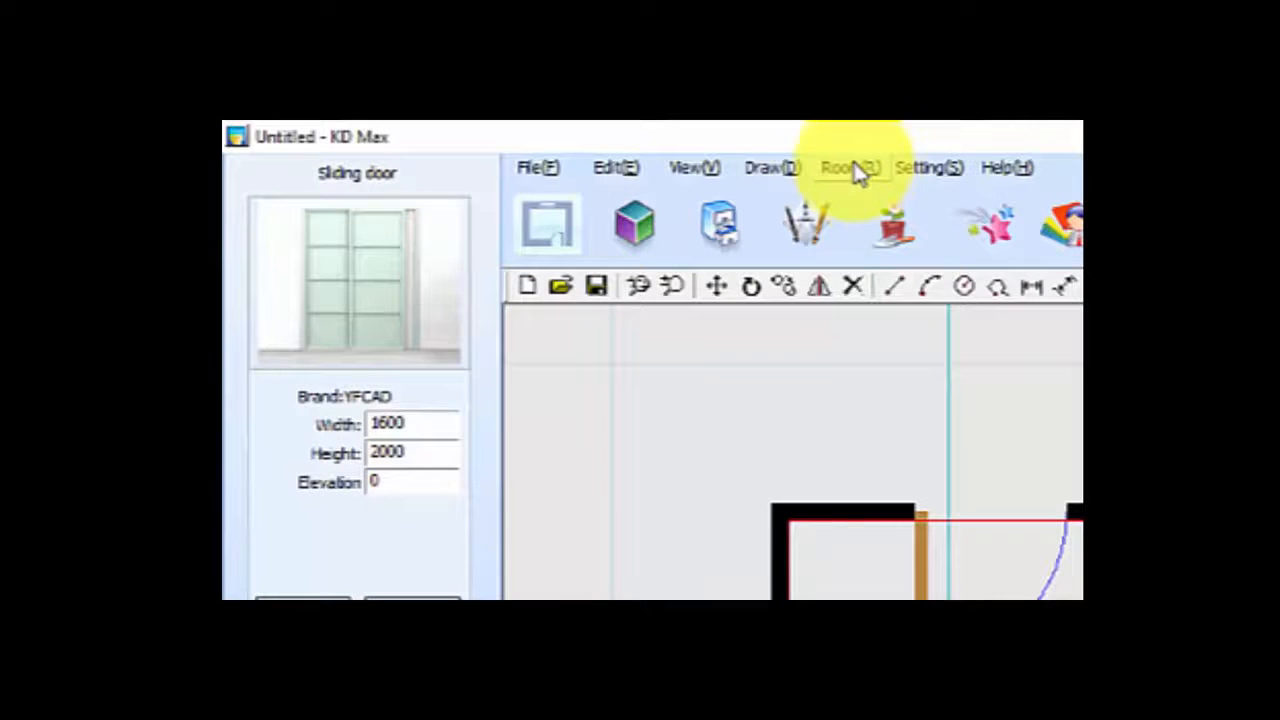
Place a horizontal row of six linear spotlights across the room just below the single door, with lights at both ends
left_click(850, 168)
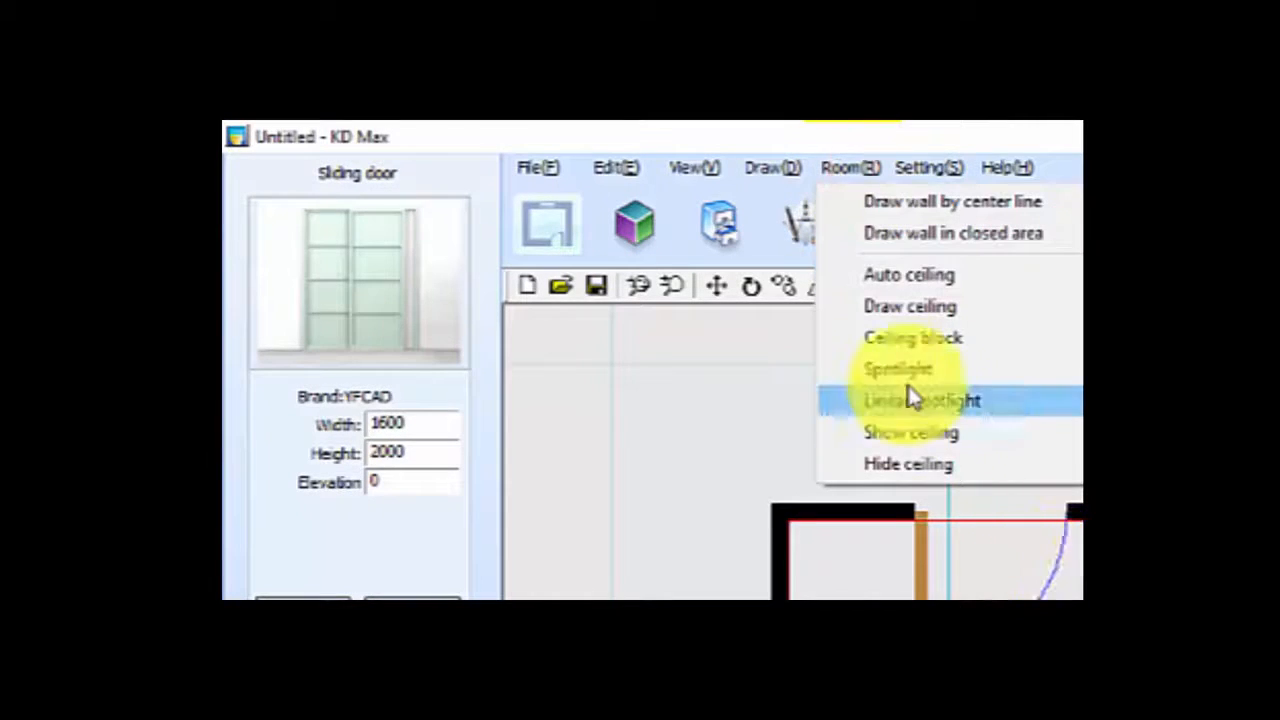
left_click(912, 401)
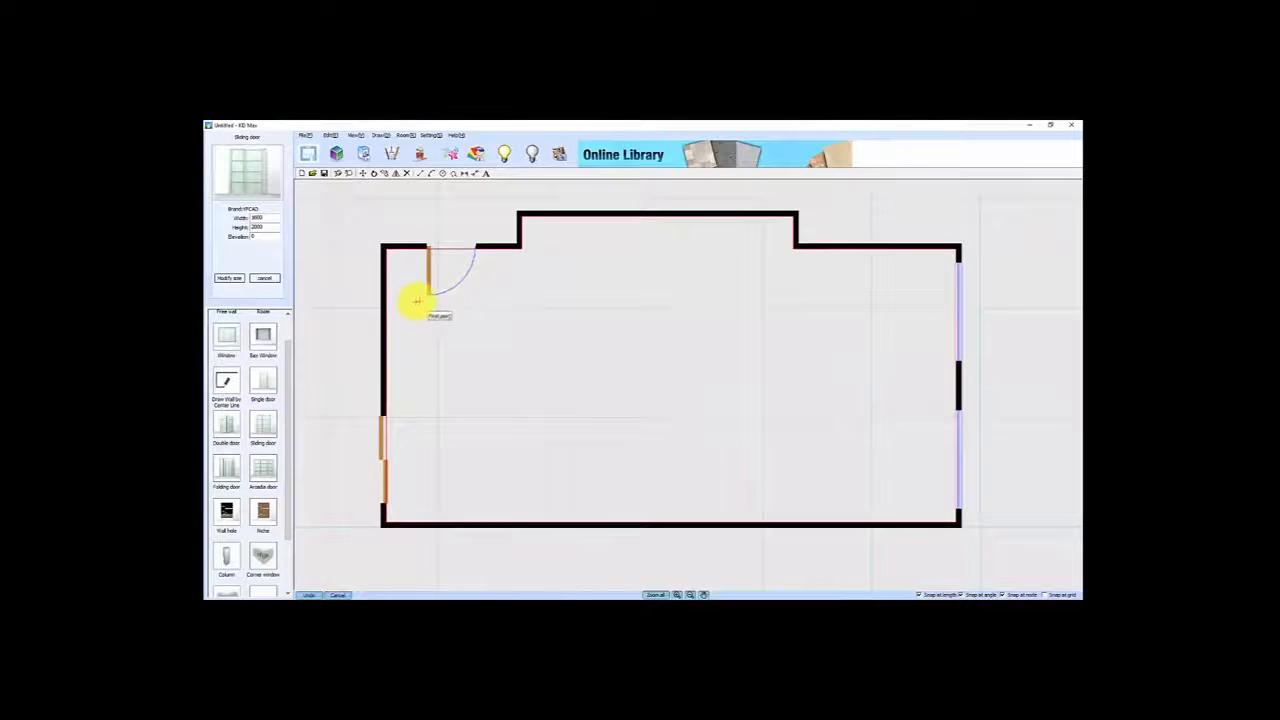
left_click(420, 301)
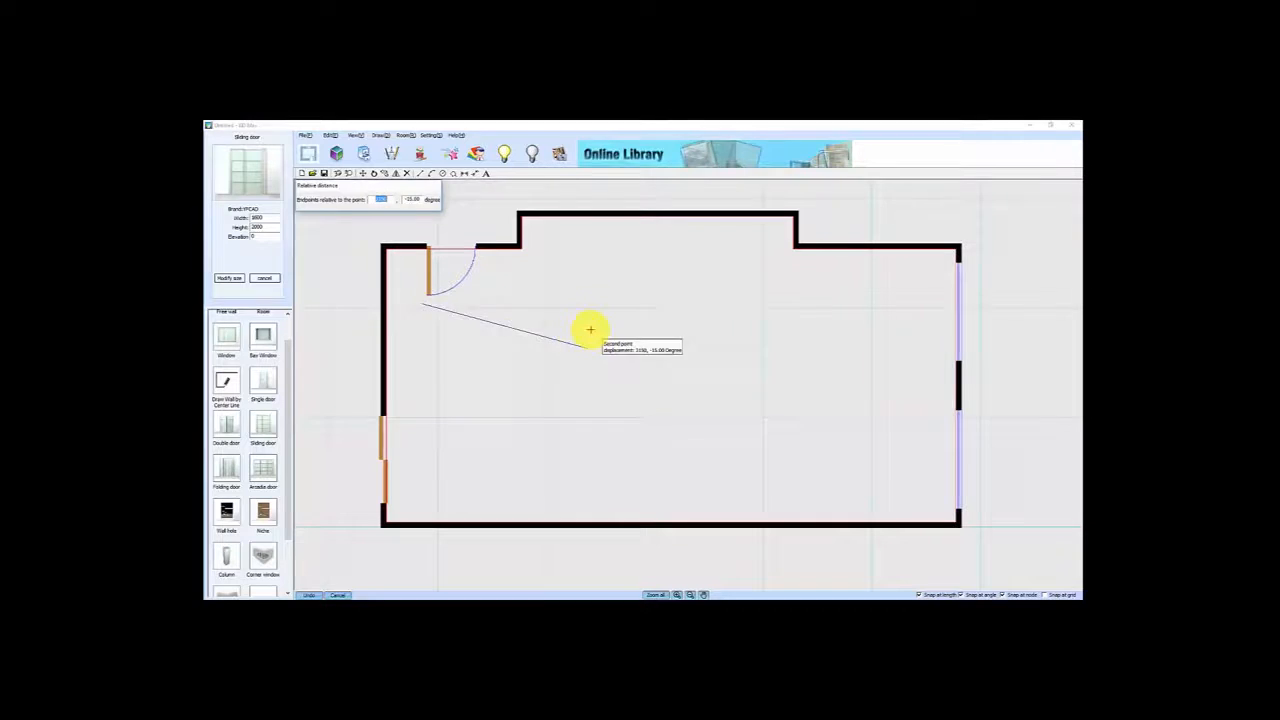
left_click(924, 302)
left_click_drag(710, 387, 688, 389)
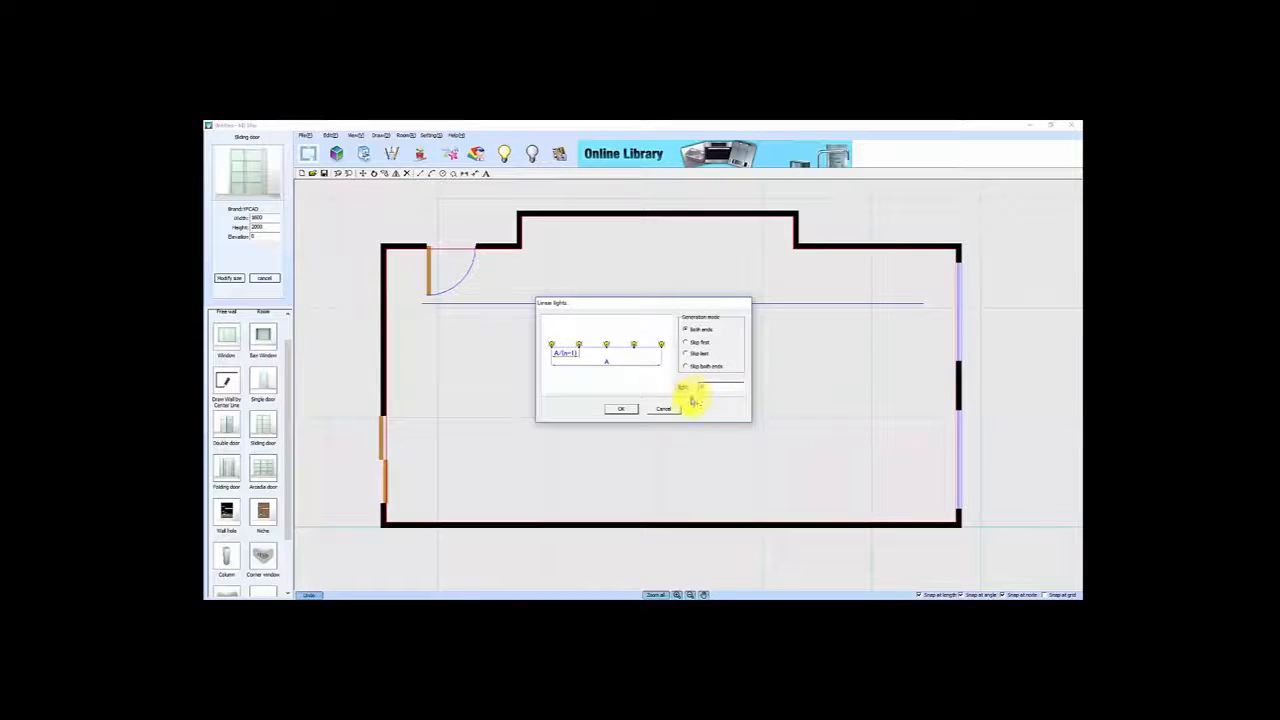
left_click(619, 408)
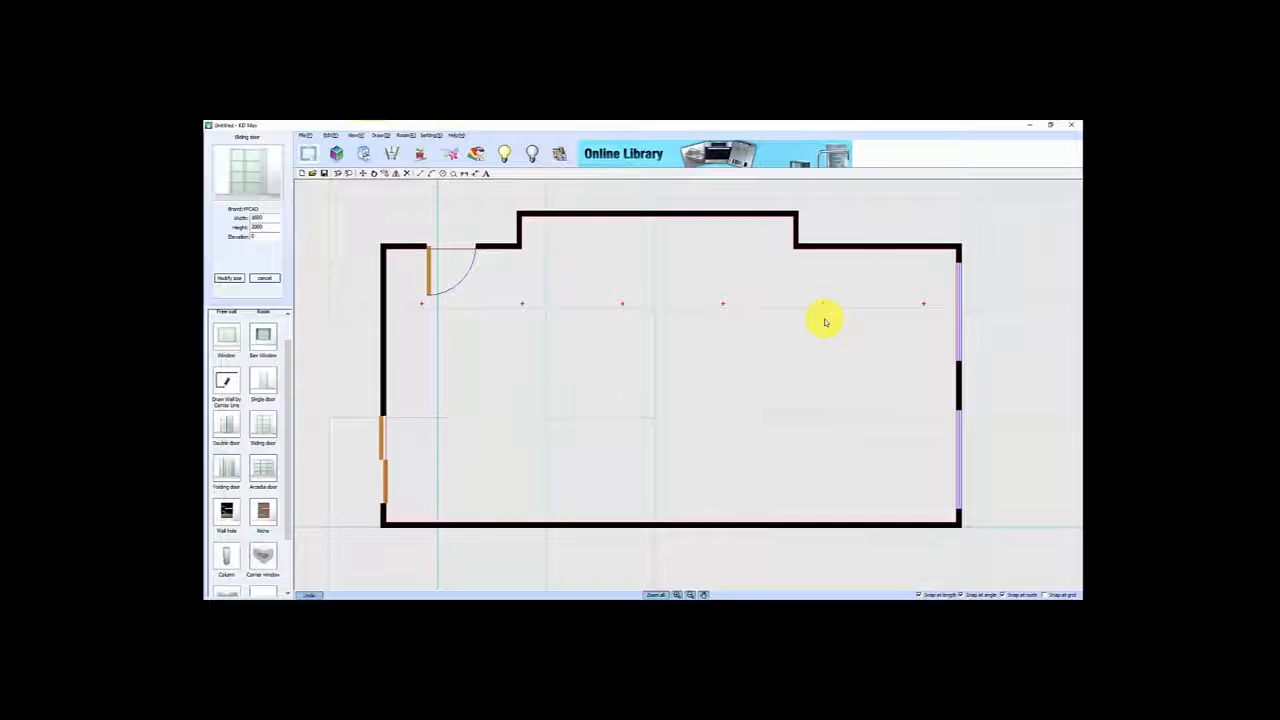
Switch to the 3D view and set the global door style to china_blue from the Laminex melamine door colours
left_click(337, 151)
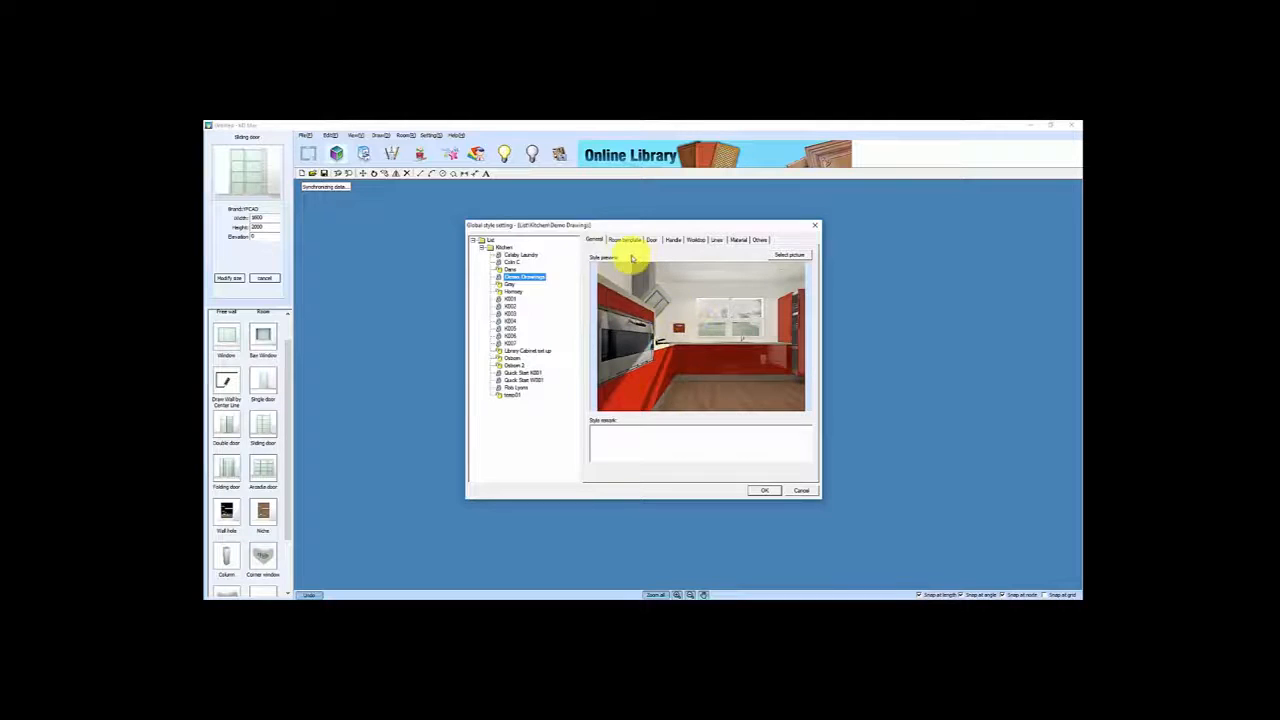
left_click(628, 243)
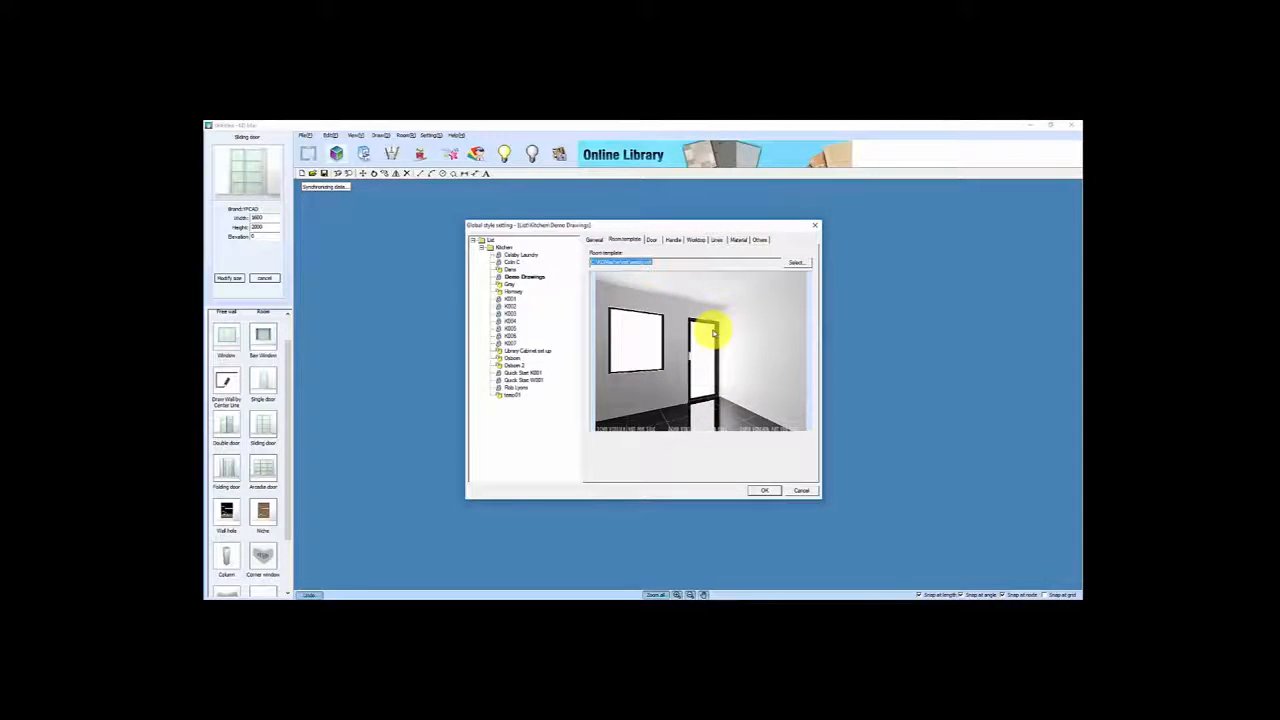
left_click(651, 240)
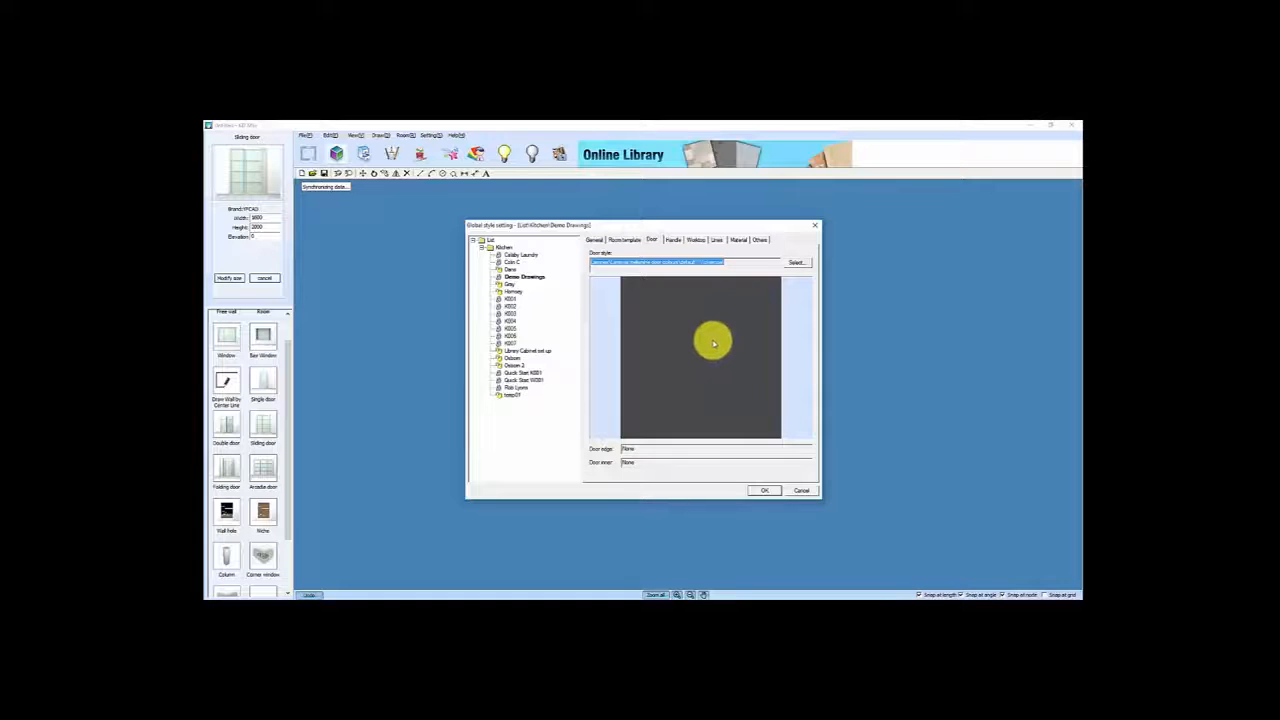
left_click(794, 262)
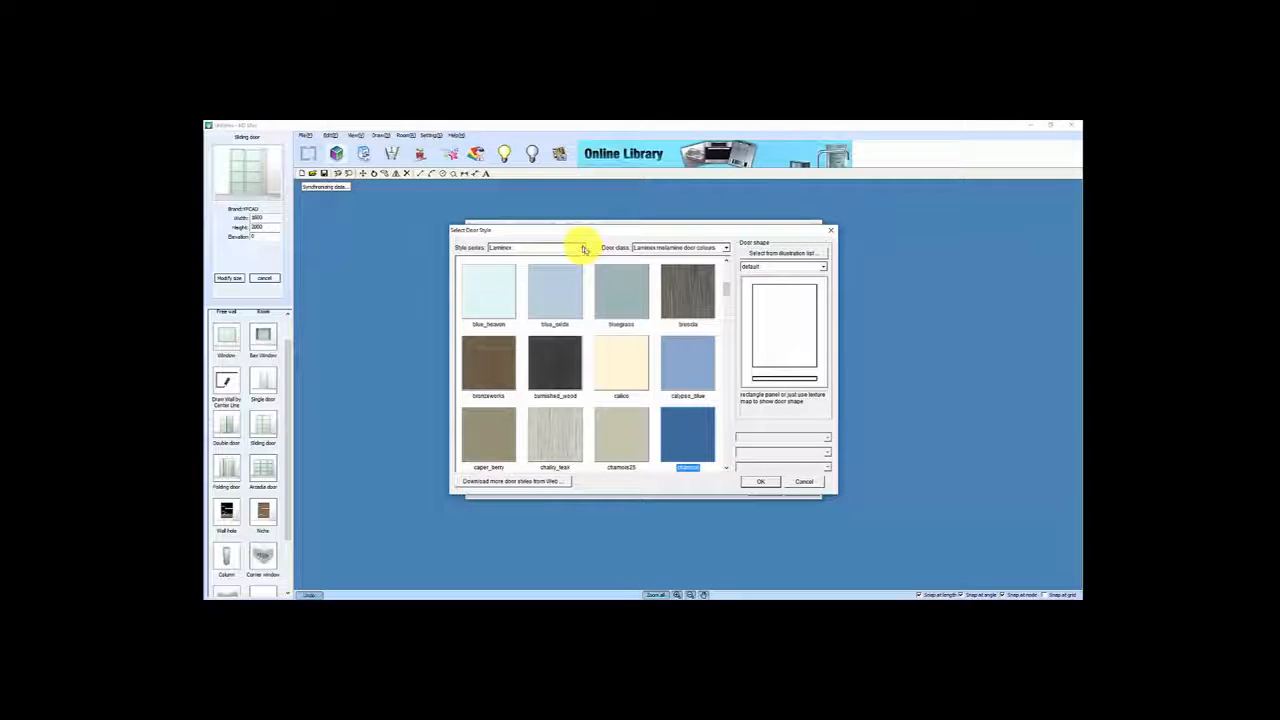
scroll(729, 286, "up", 4)
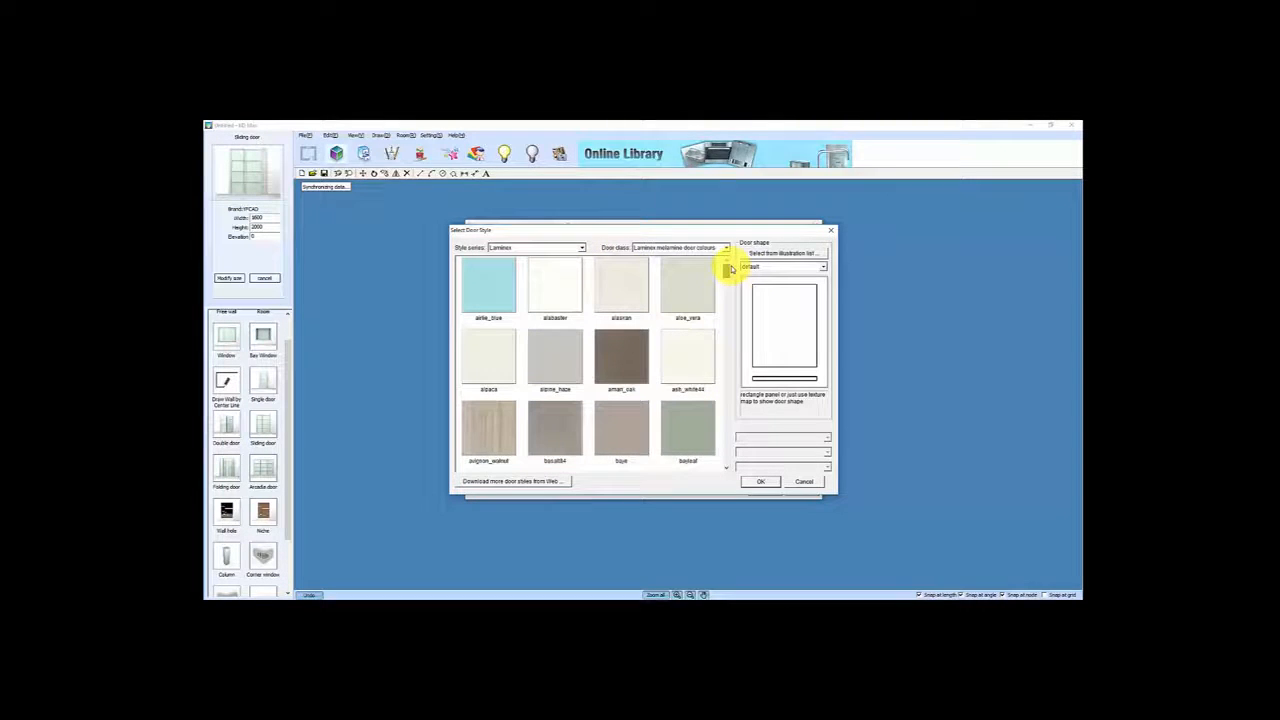
left_click_drag(729, 268, 726, 305)
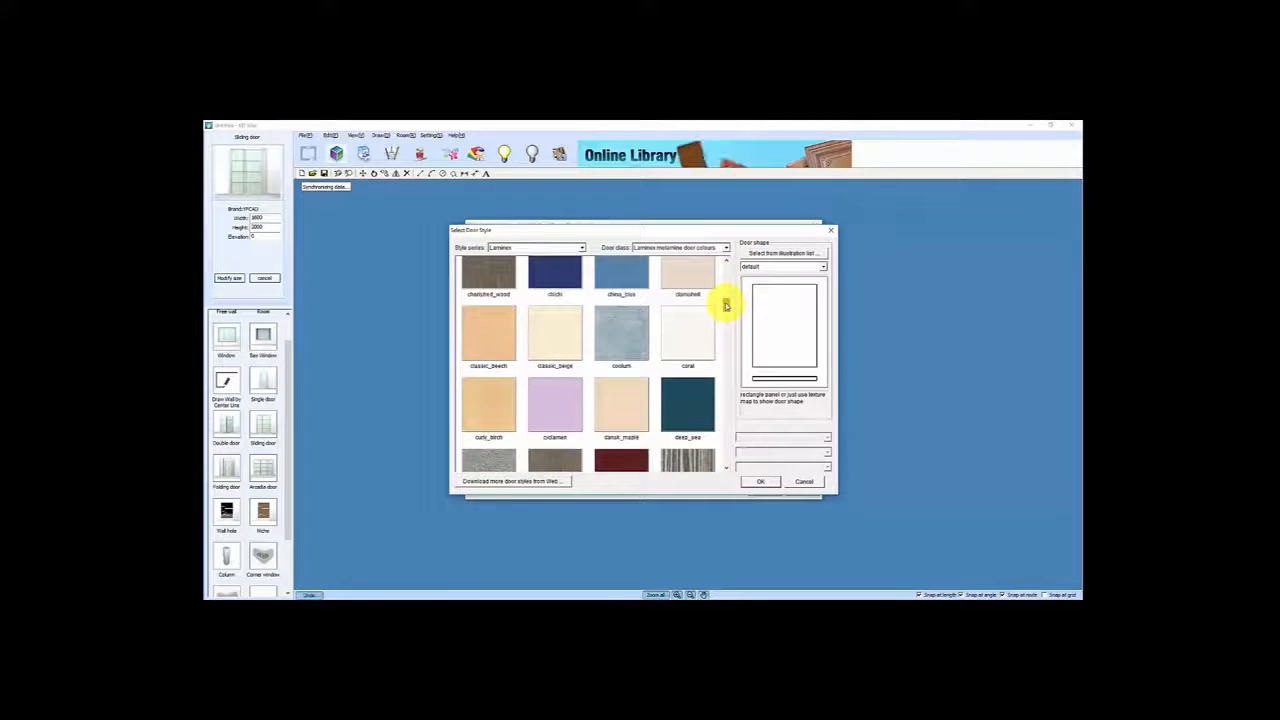
scroll(728, 298, "up", 3)
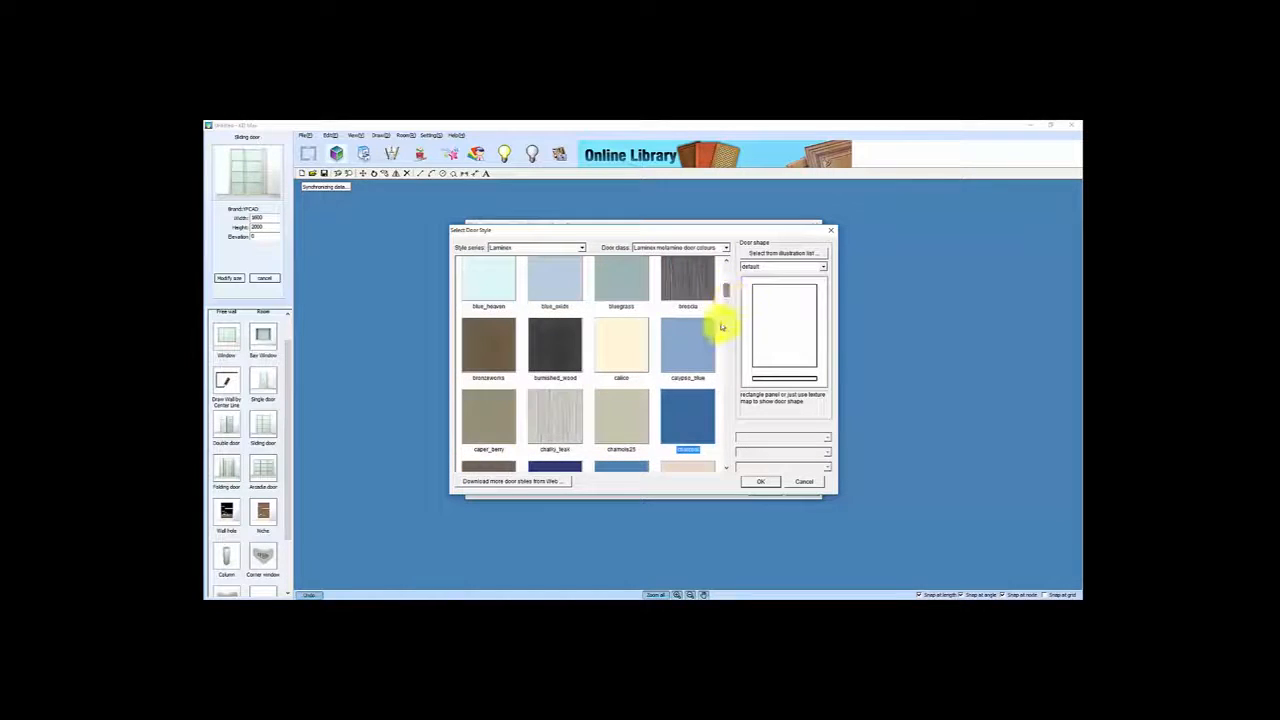
left_click(727, 296)
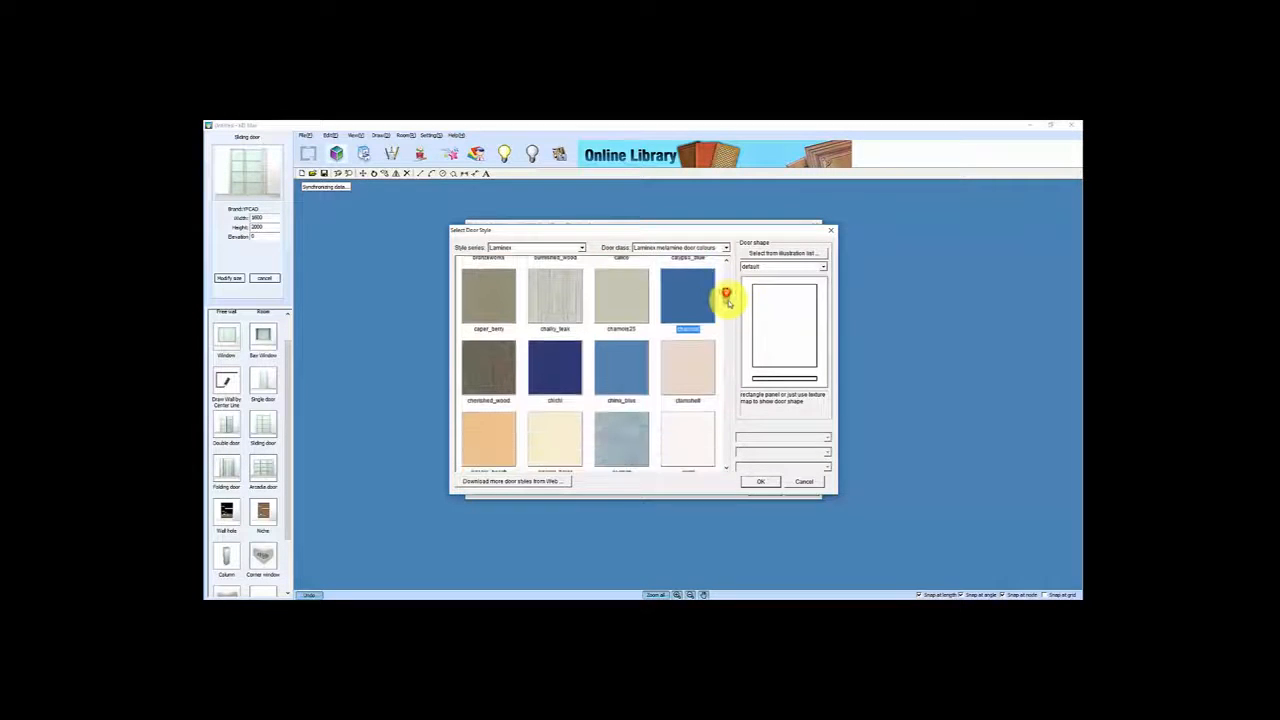
left_click(621, 368)
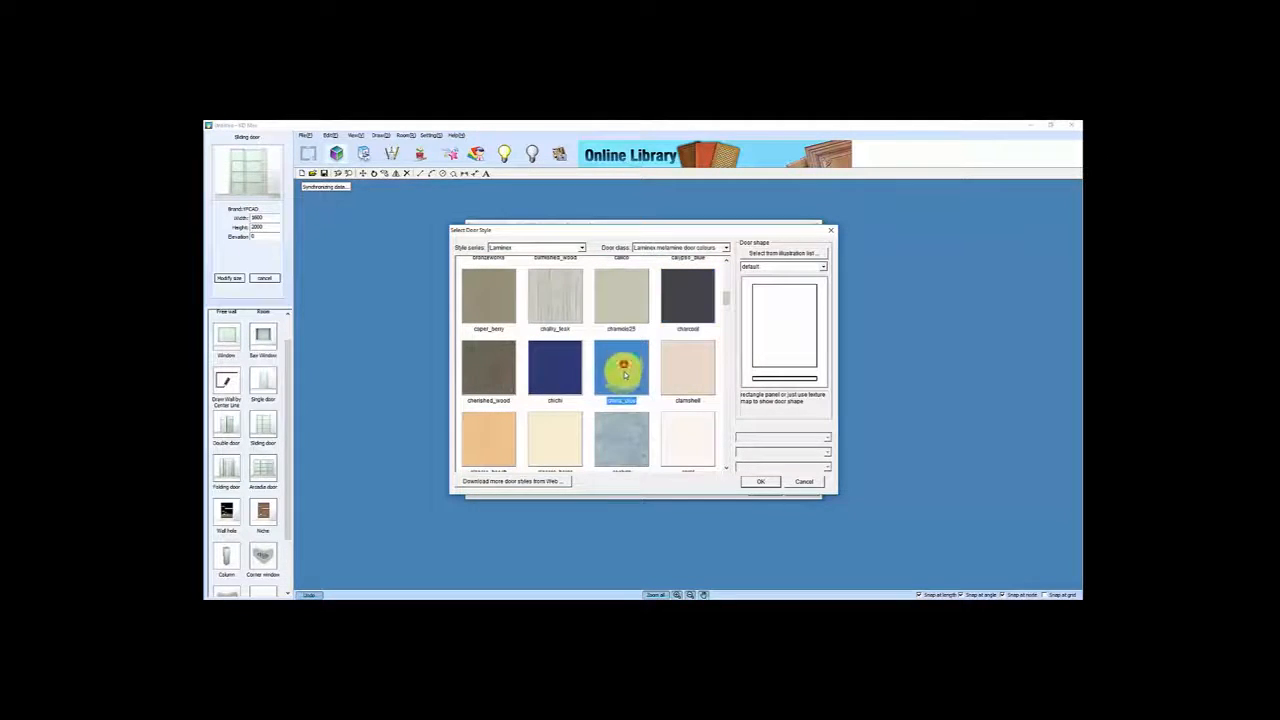
left_click(762, 483)
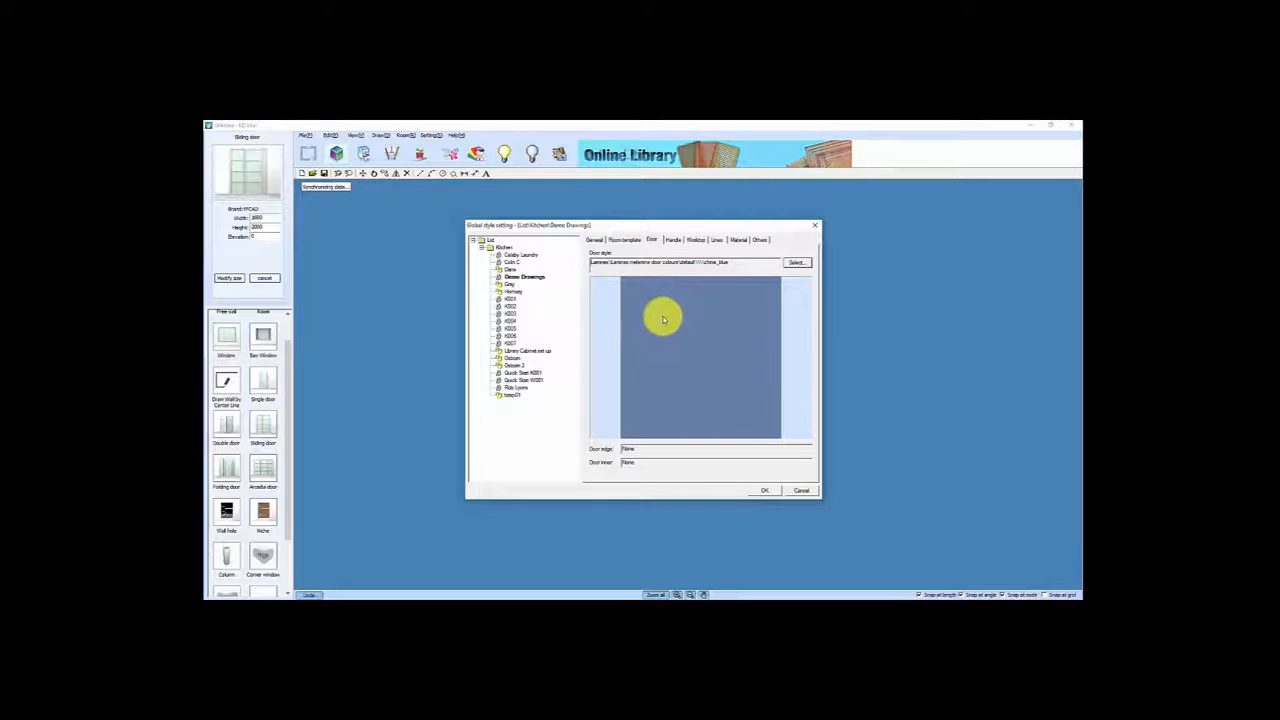
Assign the PJ-2648 10x233x27 handle from the Handle04 group to rotary doors and adjust its length
left_click(673, 240)
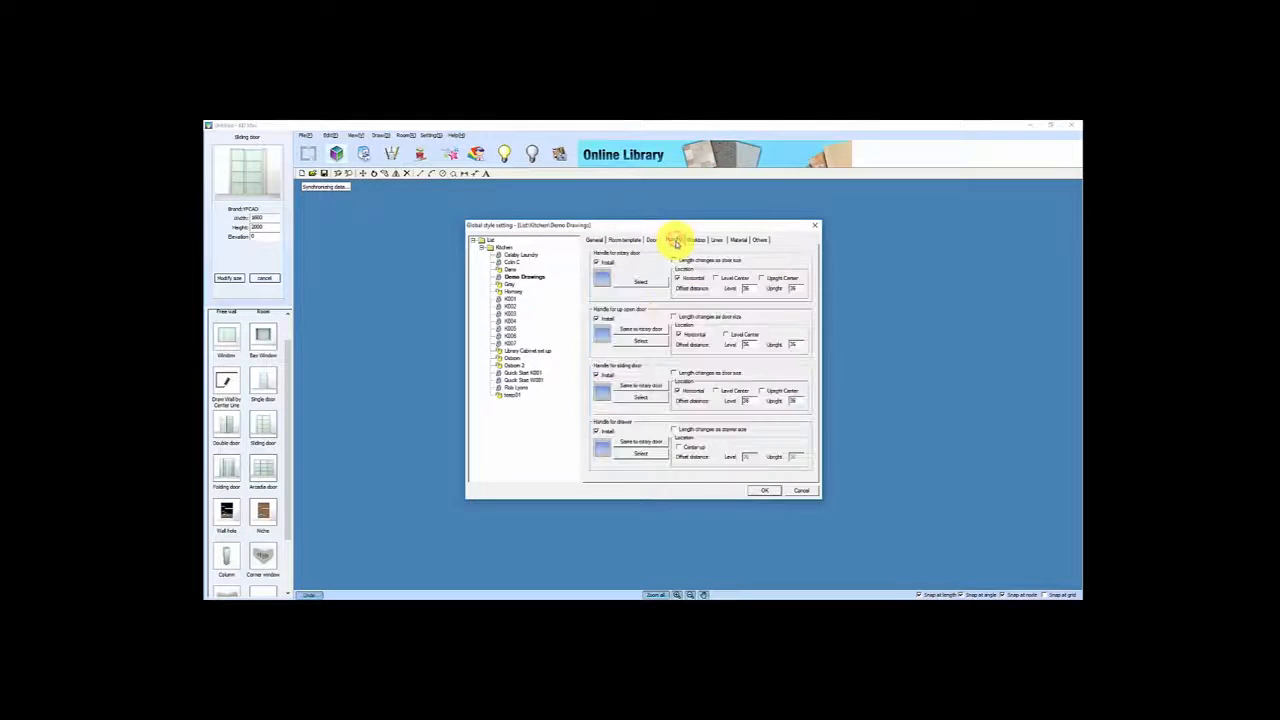
left_click(643, 283)
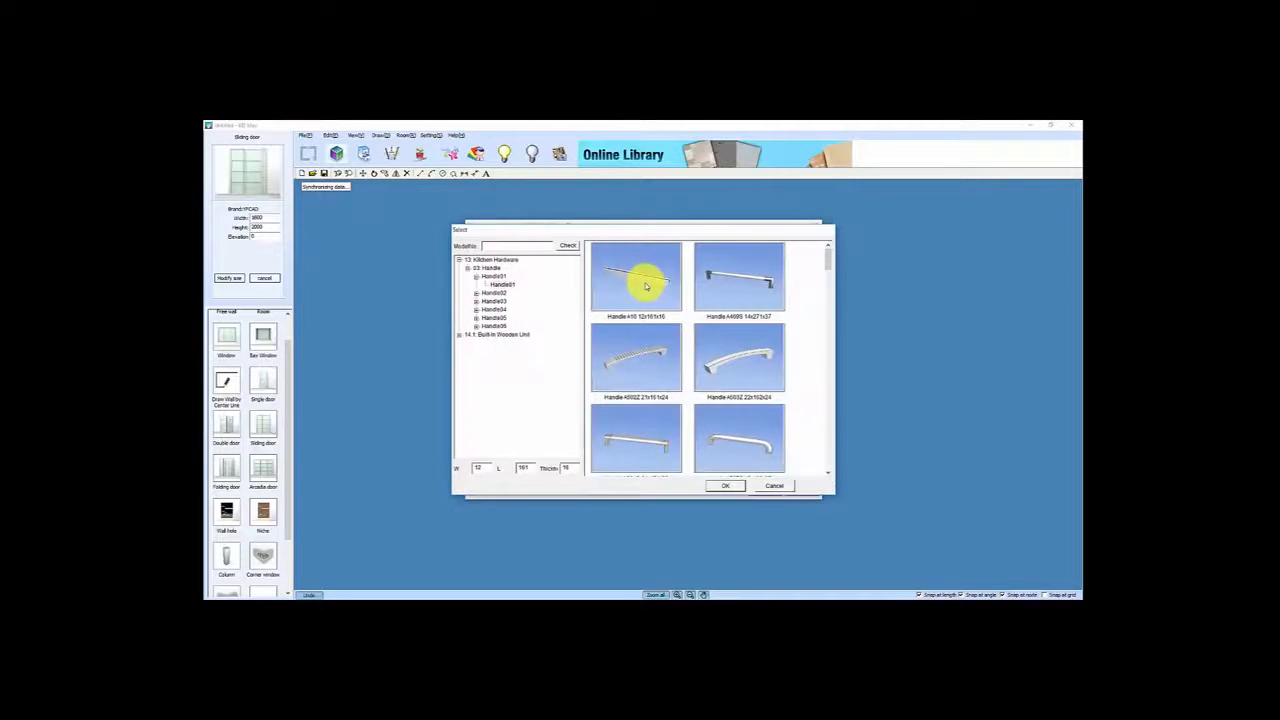
left_click(484, 311)
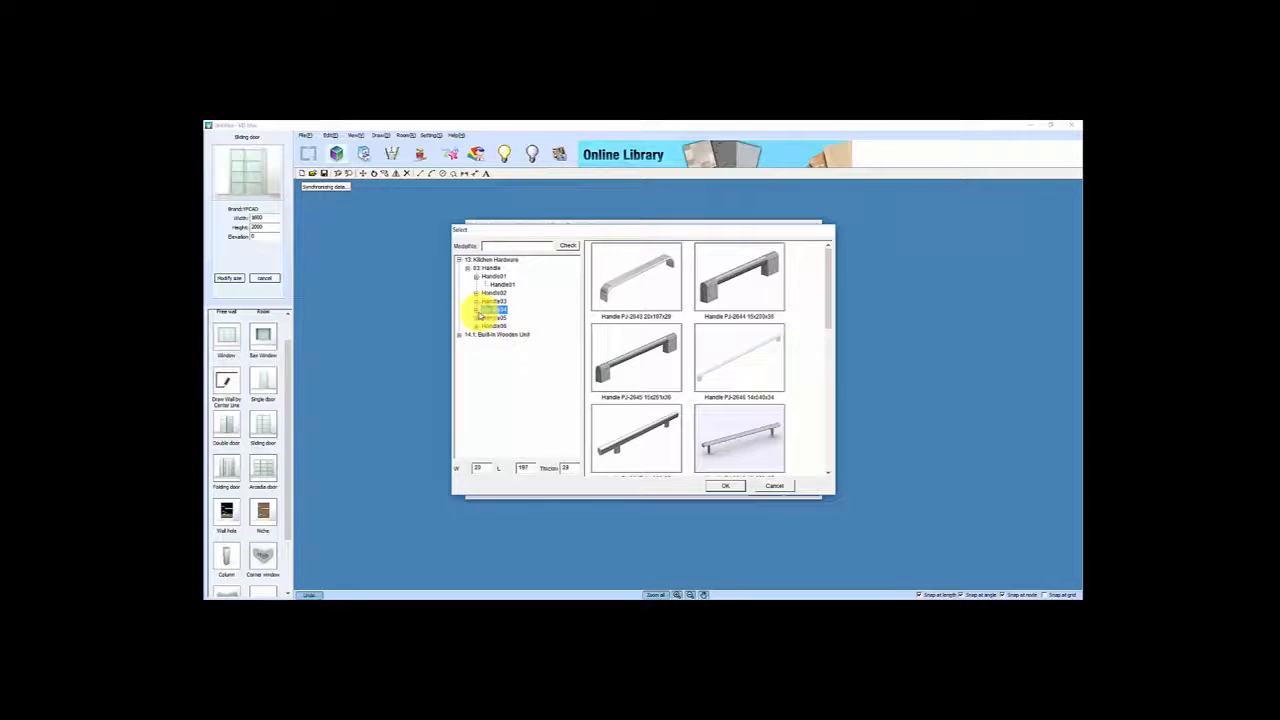
left_click(737, 447)
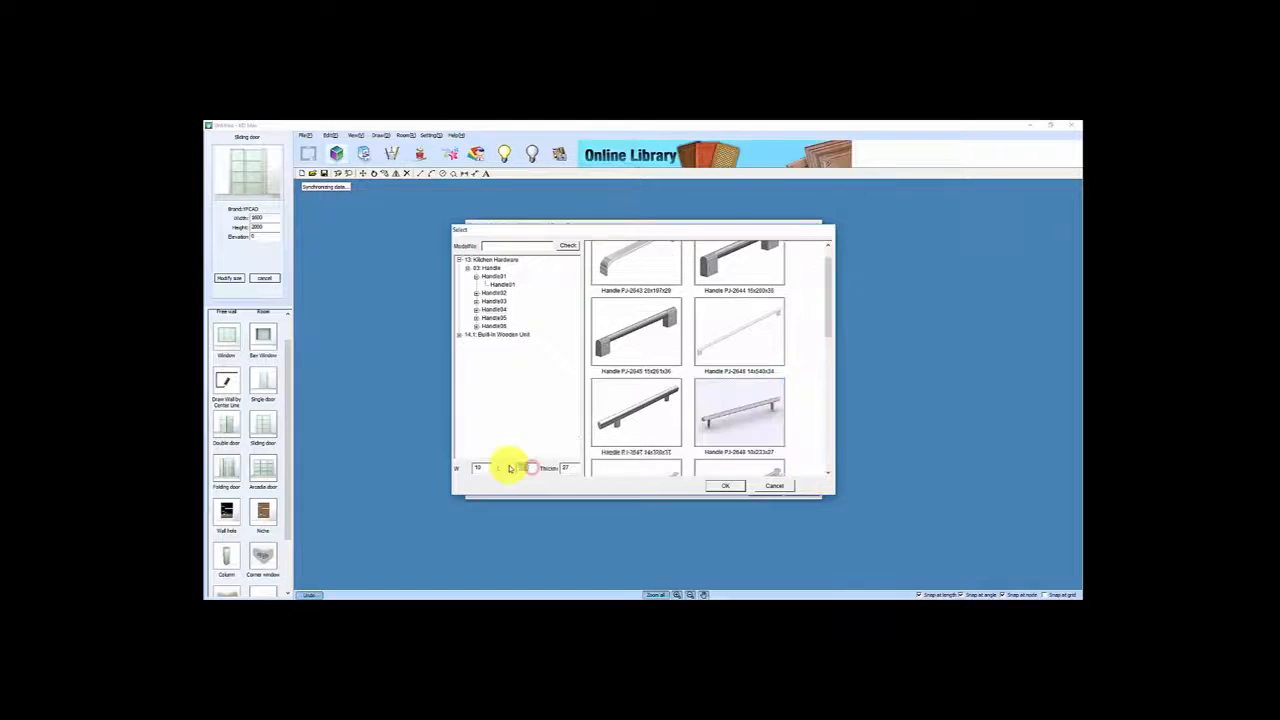
type("10")
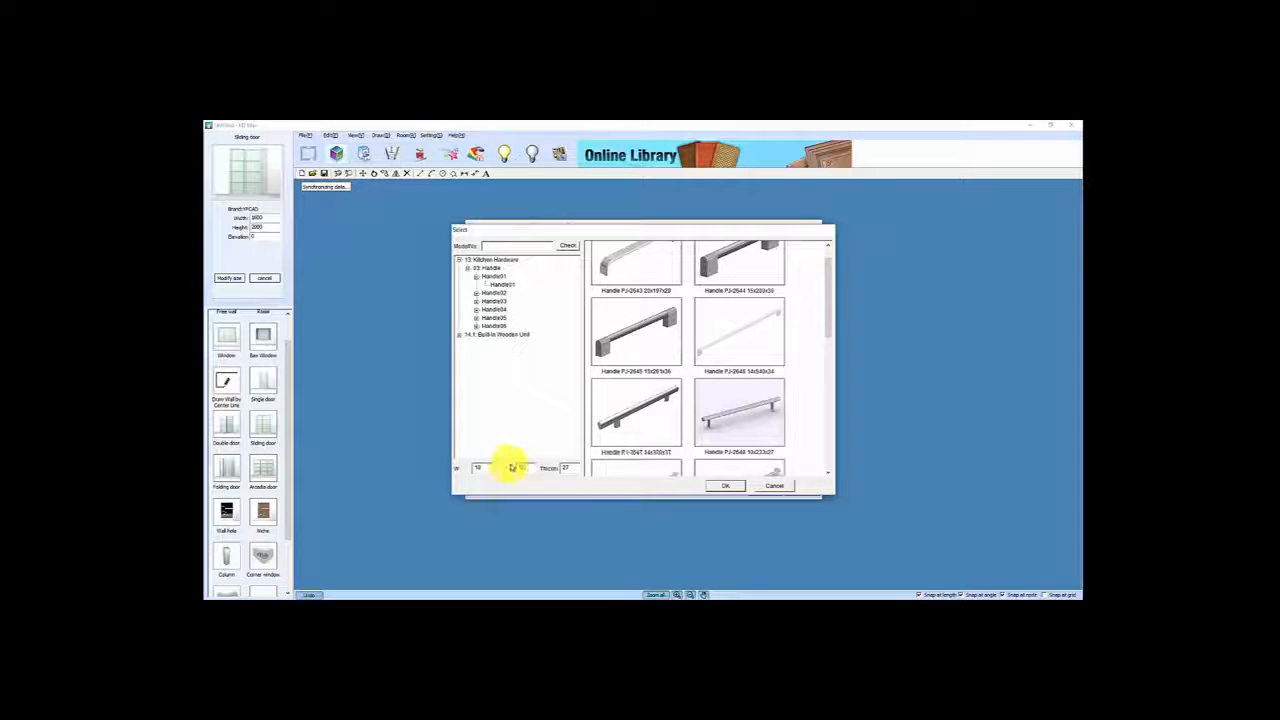
left_click(727, 486)
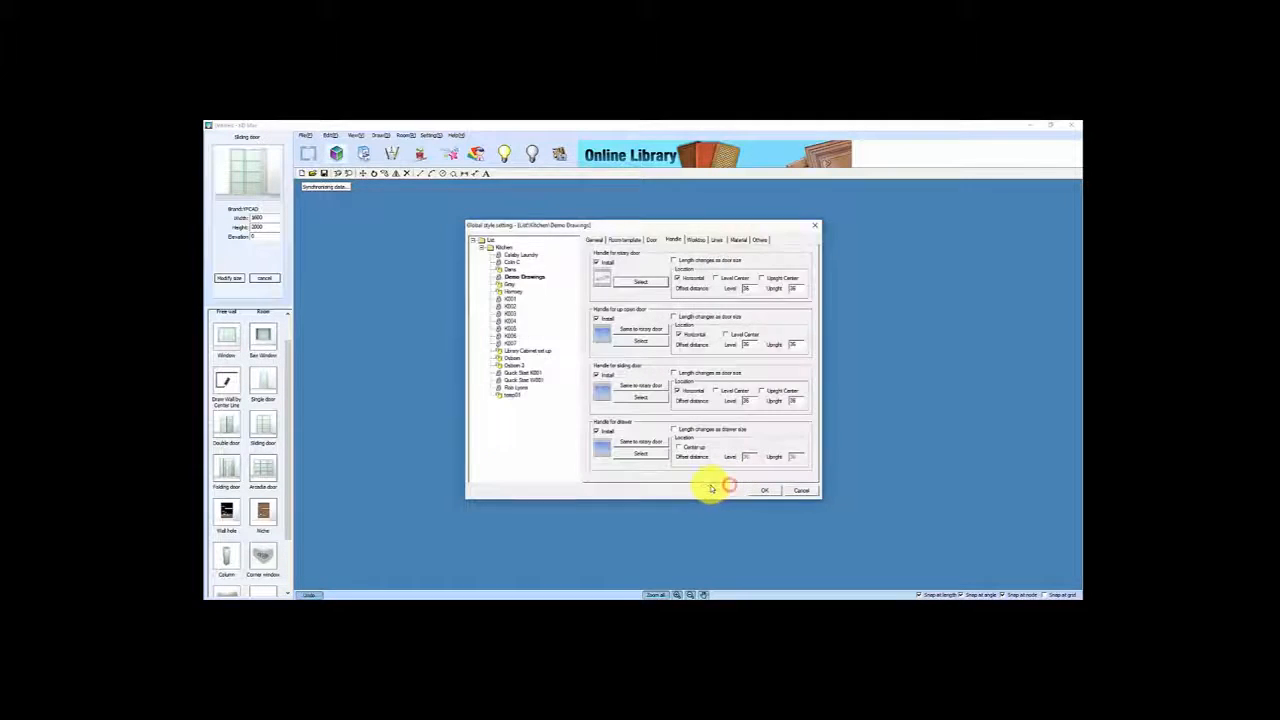
Apply the rotary door's handle to the up-open doors, sliding doors and drawers, keeping horizontal placement on the up-open doors
left_click(643, 330)
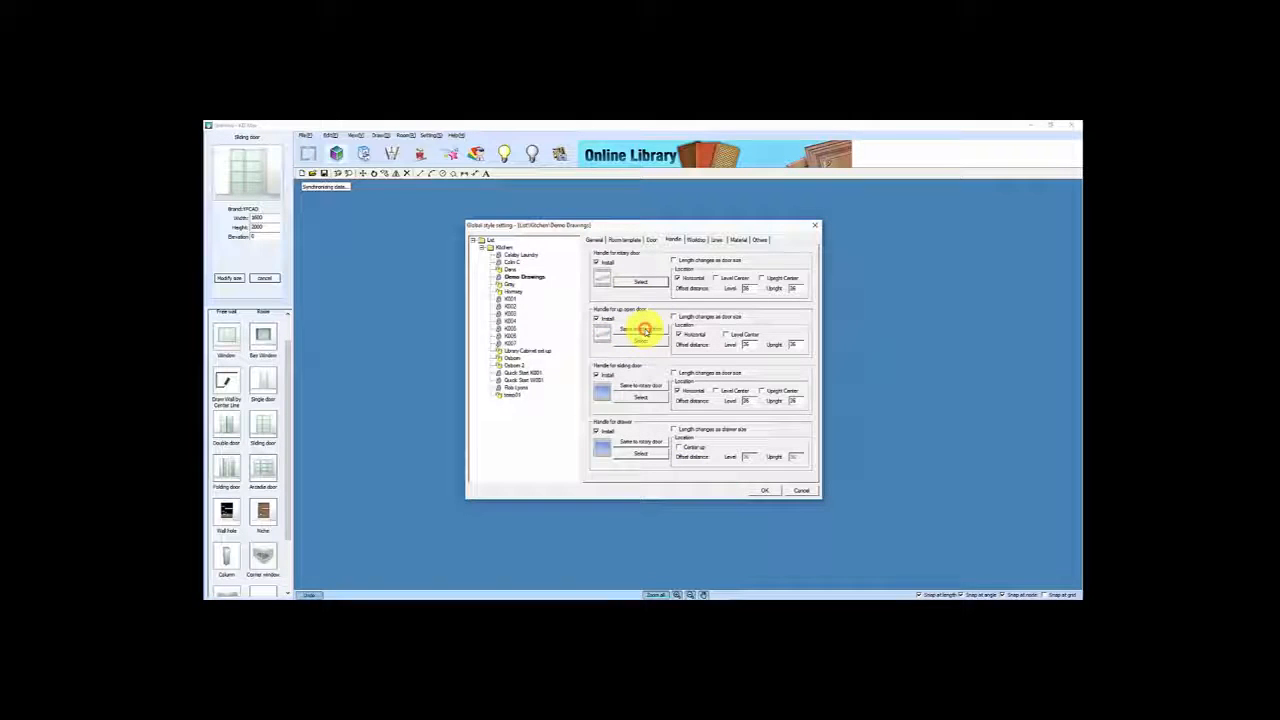
left_click(641, 386)
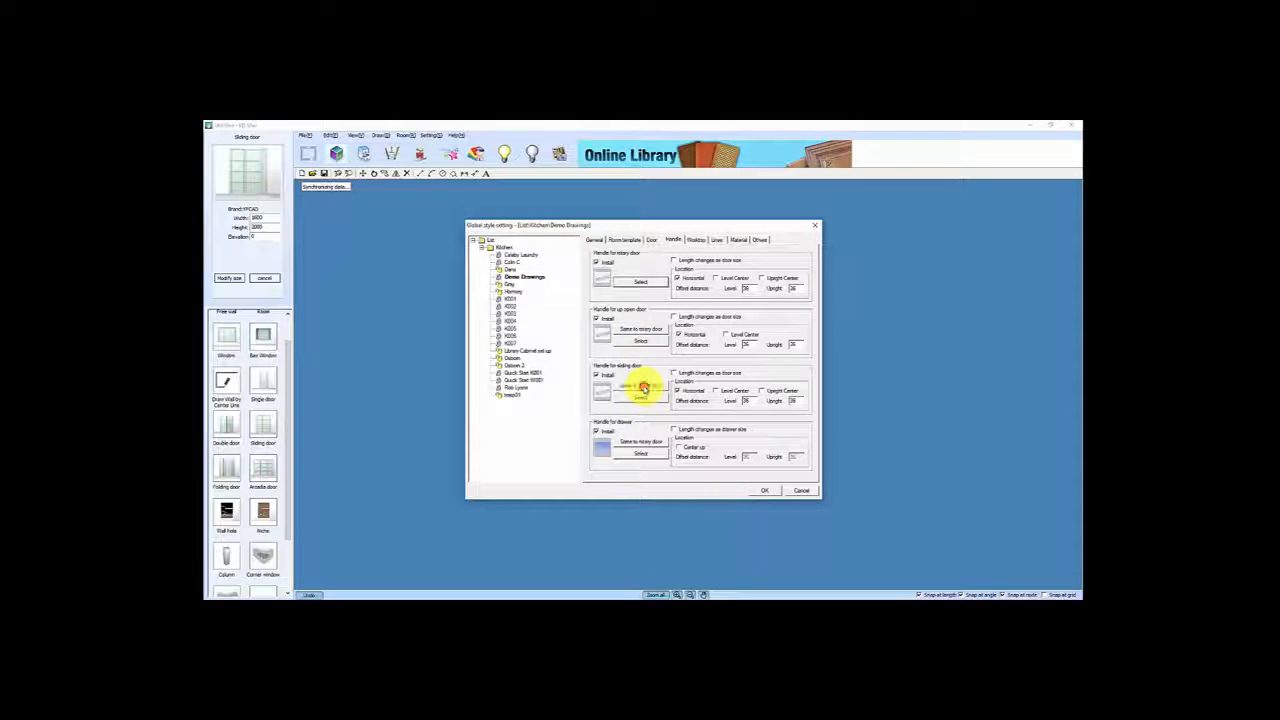
left_click(641, 441)
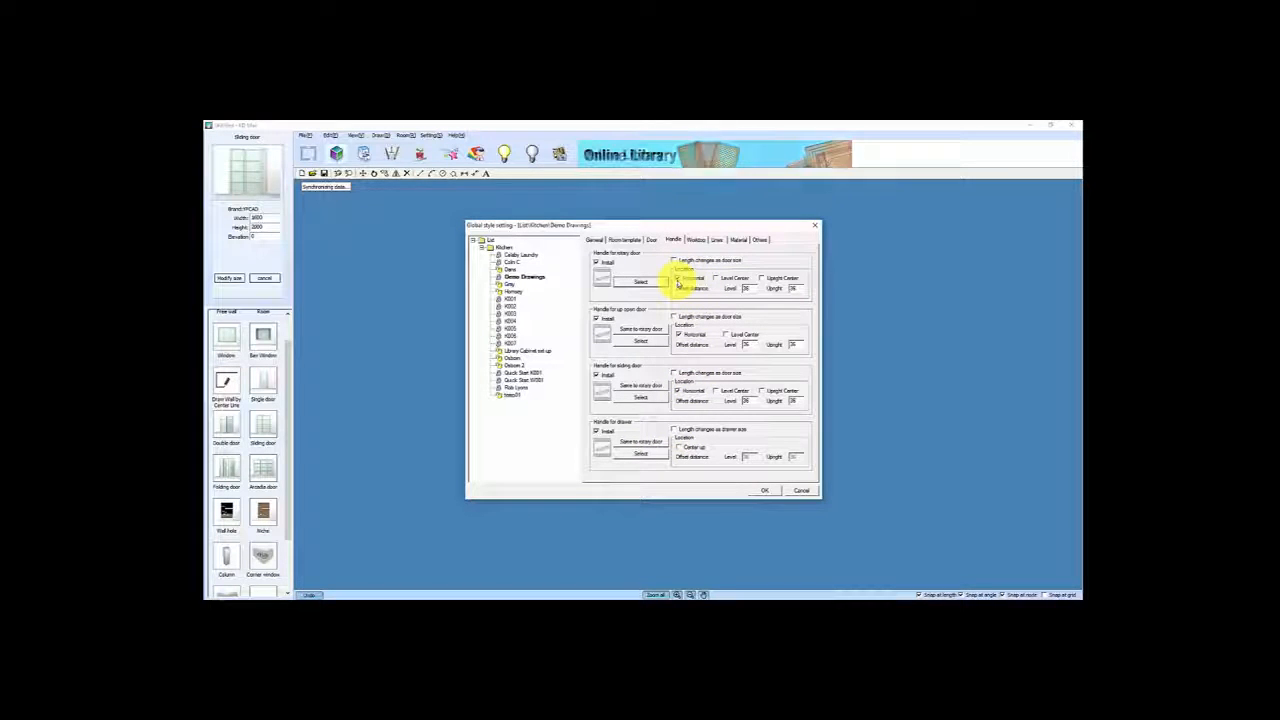
left_click(678, 336)
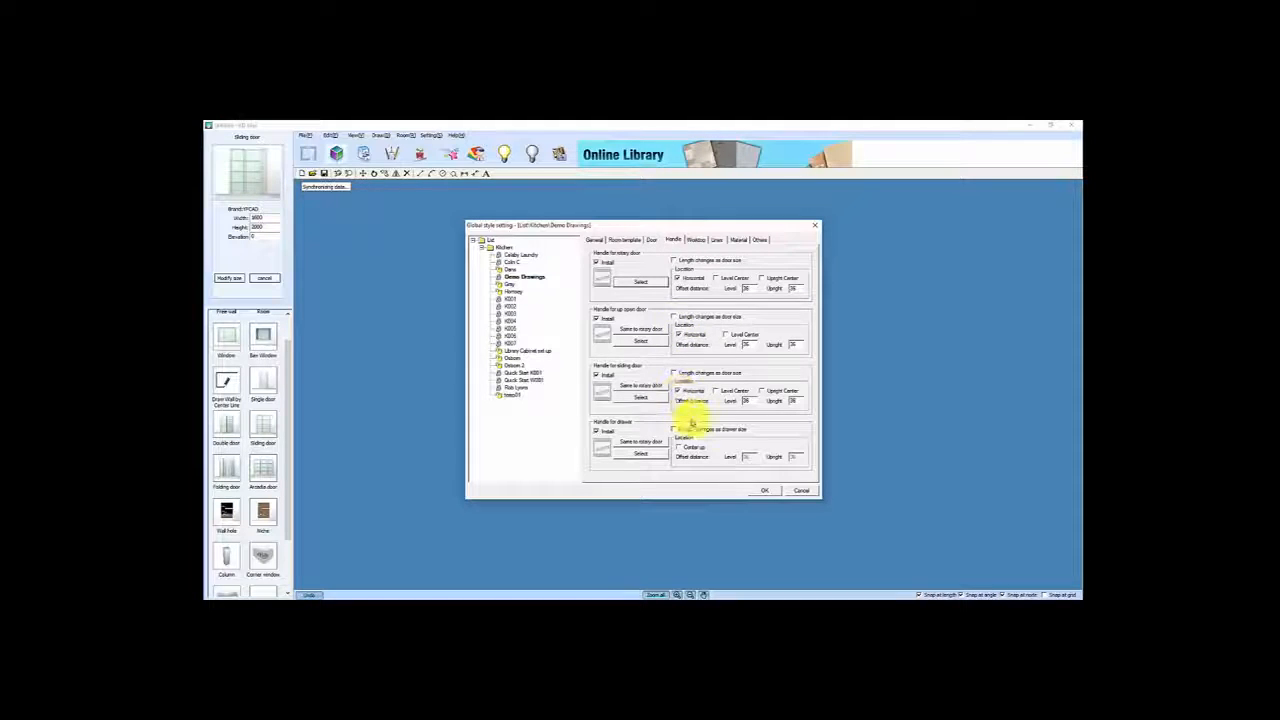
Review the worktop thickness and overhang settings, plus the plinth's front and side indents, in the global style
left_click(696, 240)
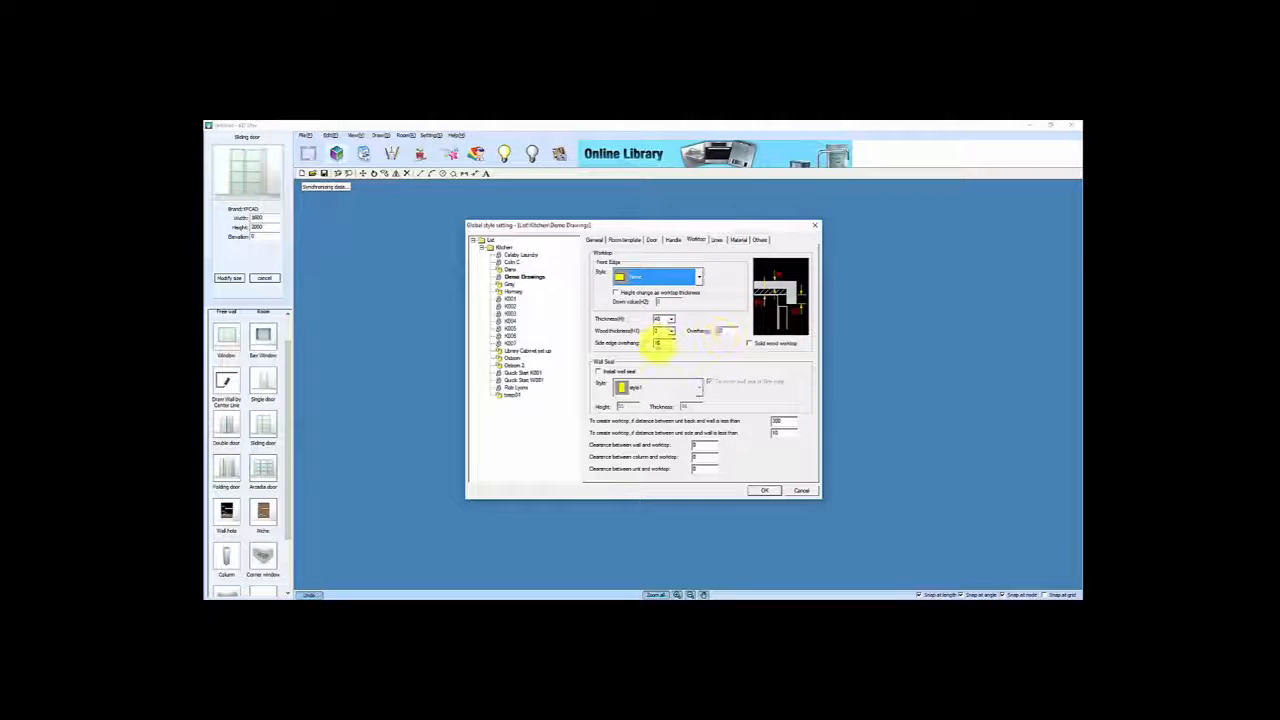
left_click(716, 241)
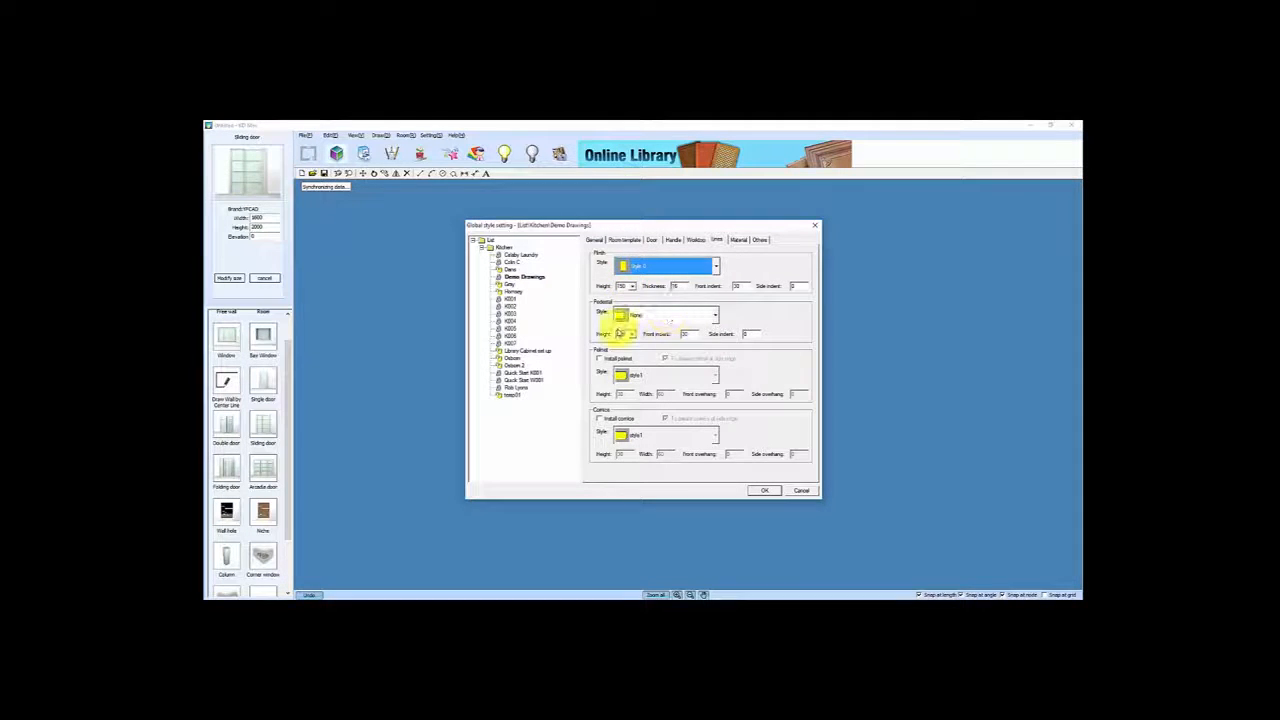
double_click(742, 287)
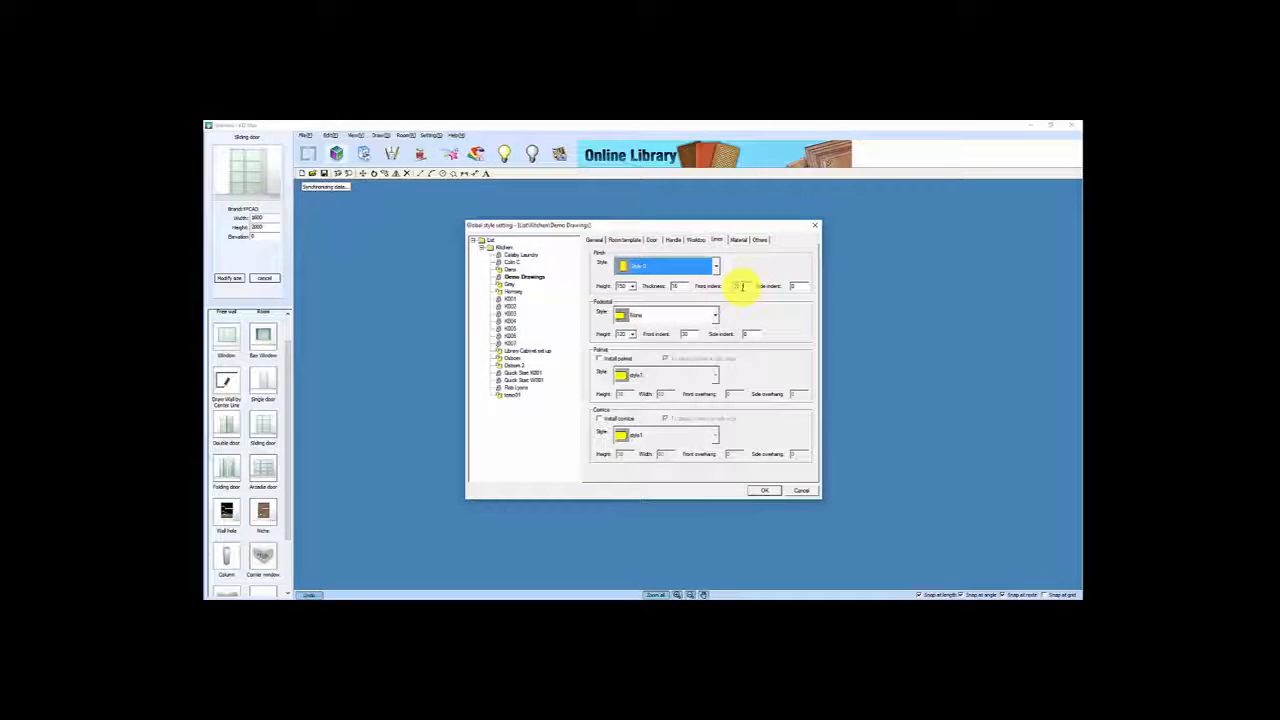
double_click(795, 287)
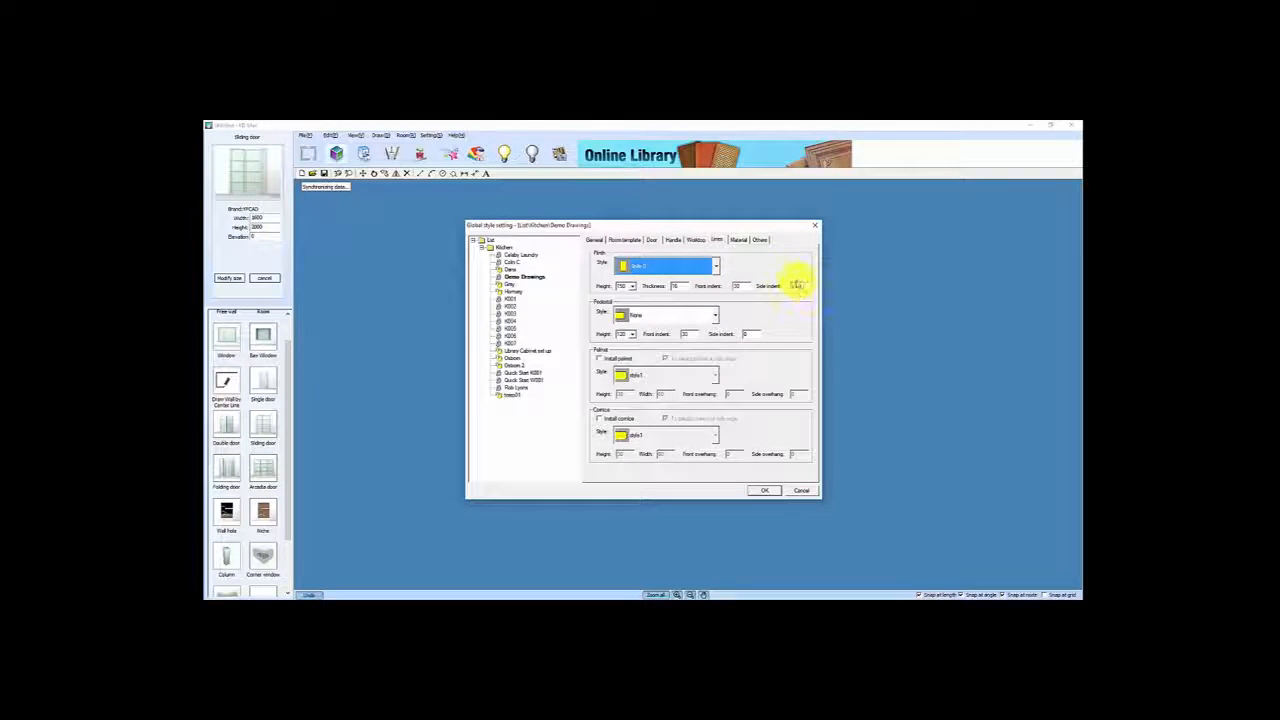
Set the worktop material to Jet Black 3100 and copy it to the wall seal and the remaining worktop components
left_click(739, 240)
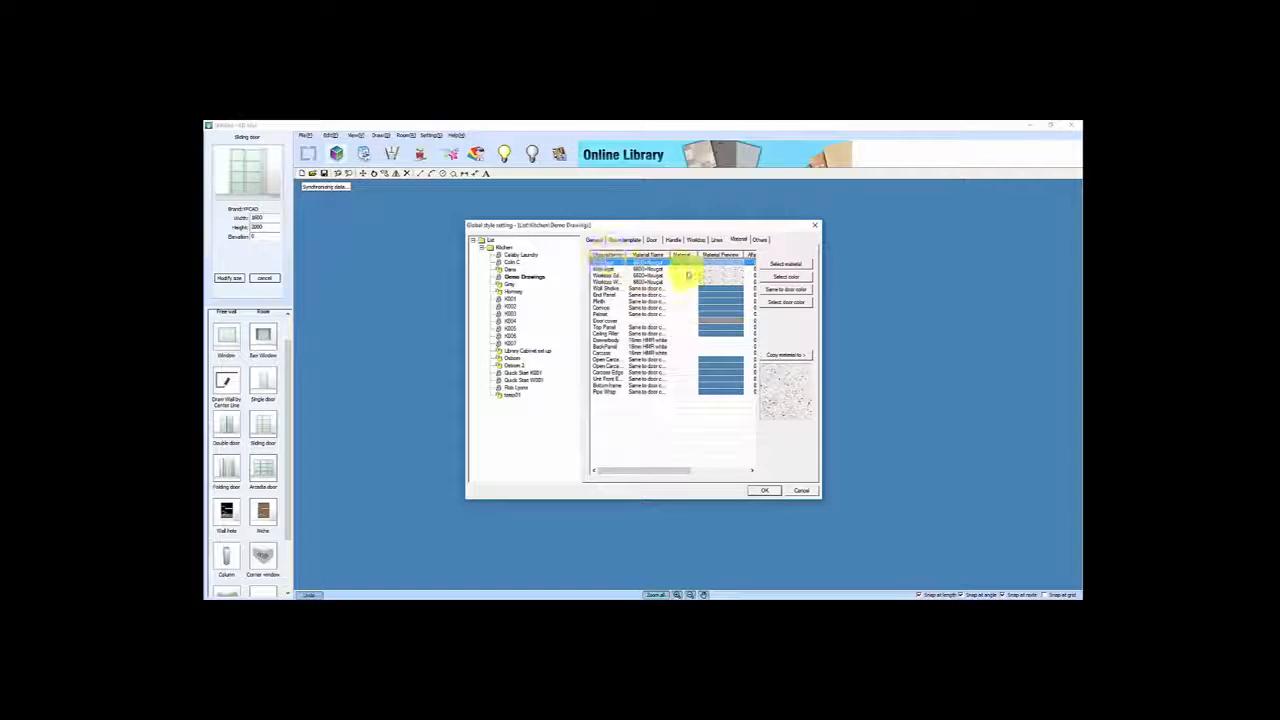
left_click(790, 264)
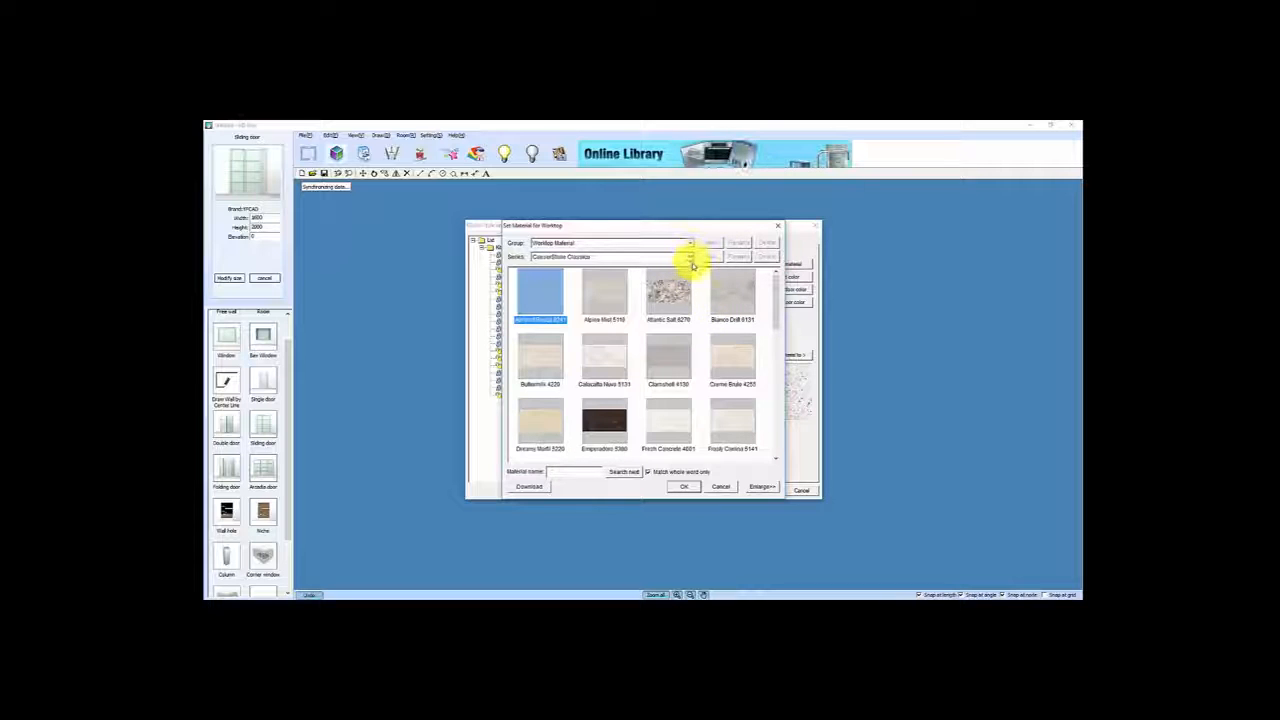
left_click(777, 456)
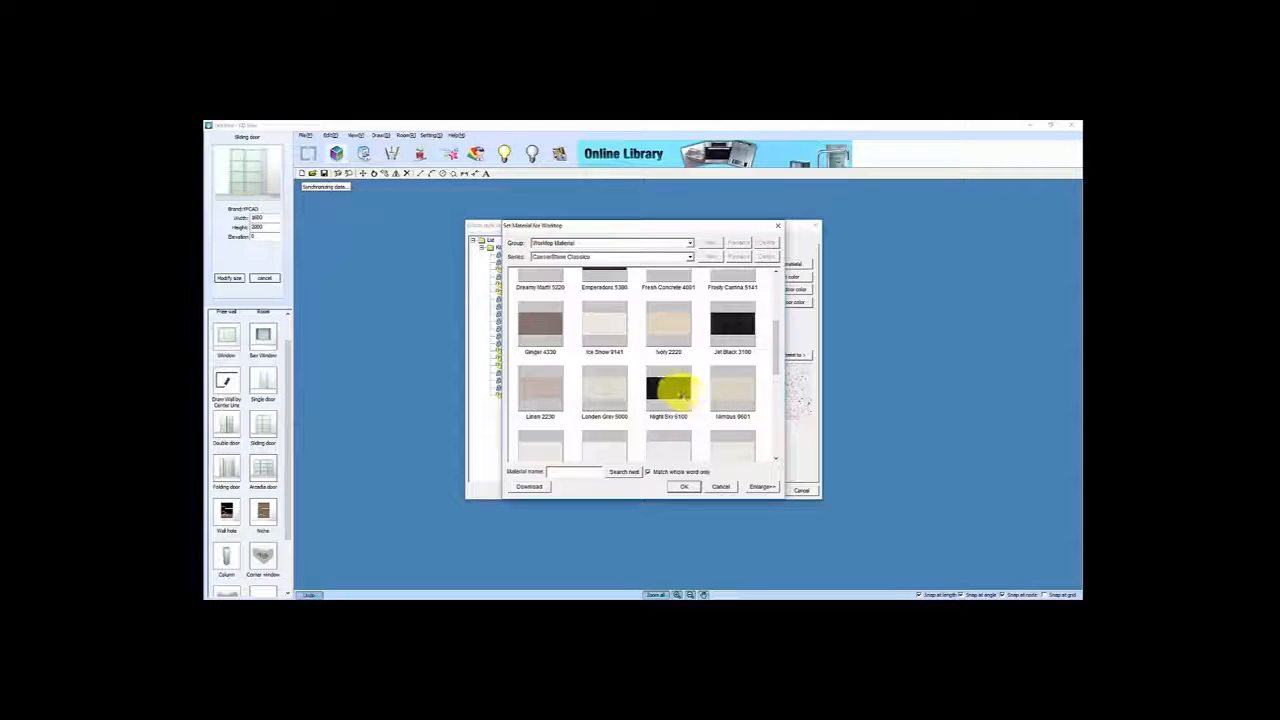
left_click(731, 328)
left_click(684, 486)
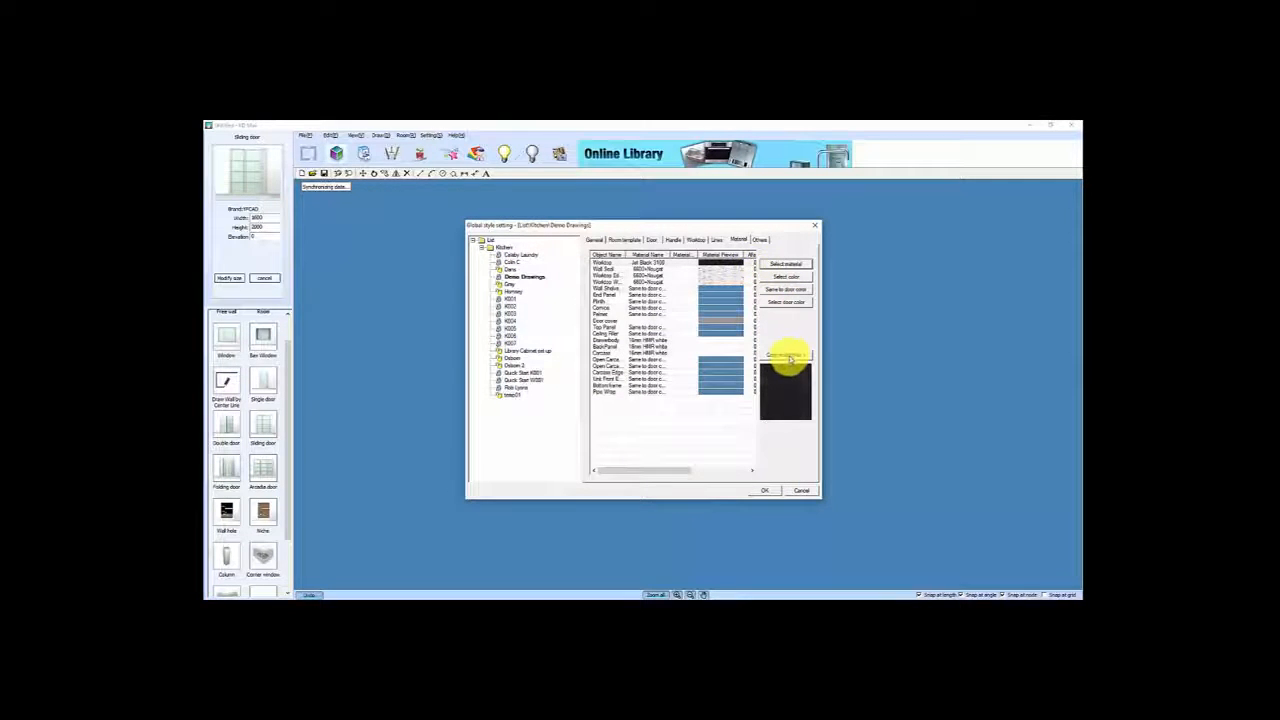
left_click(789, 356)
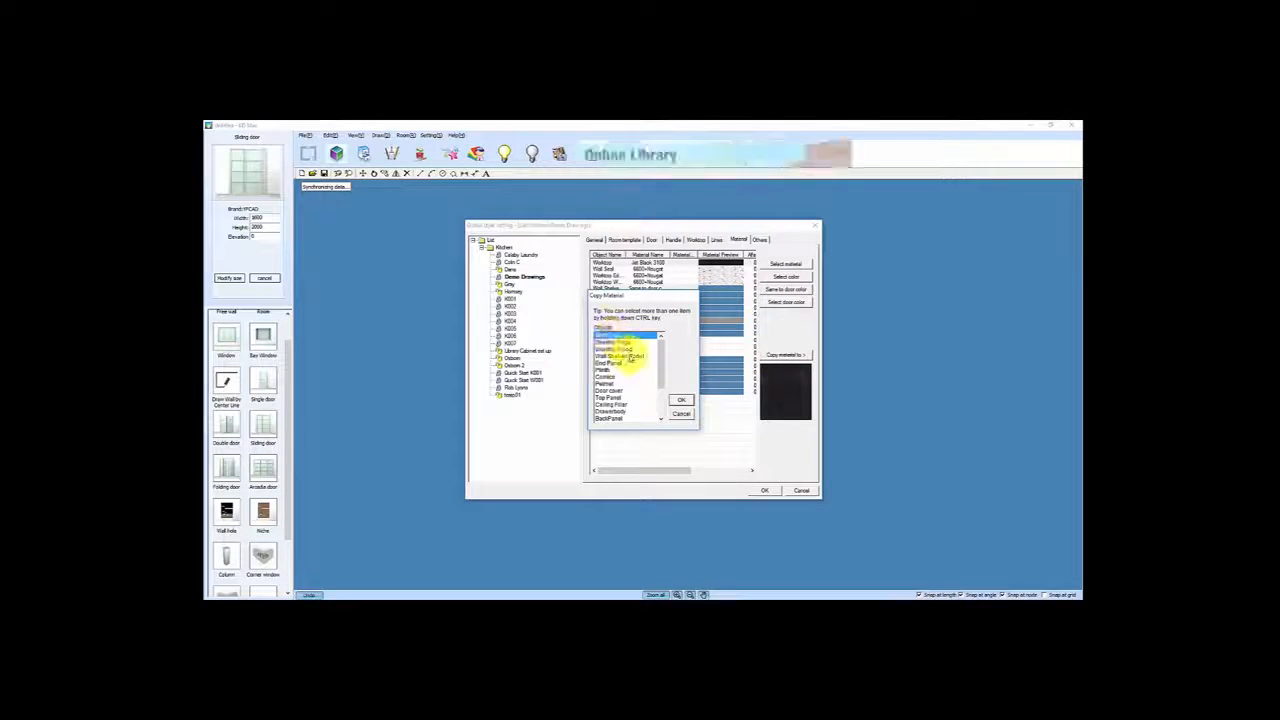
left_click(681, 400)
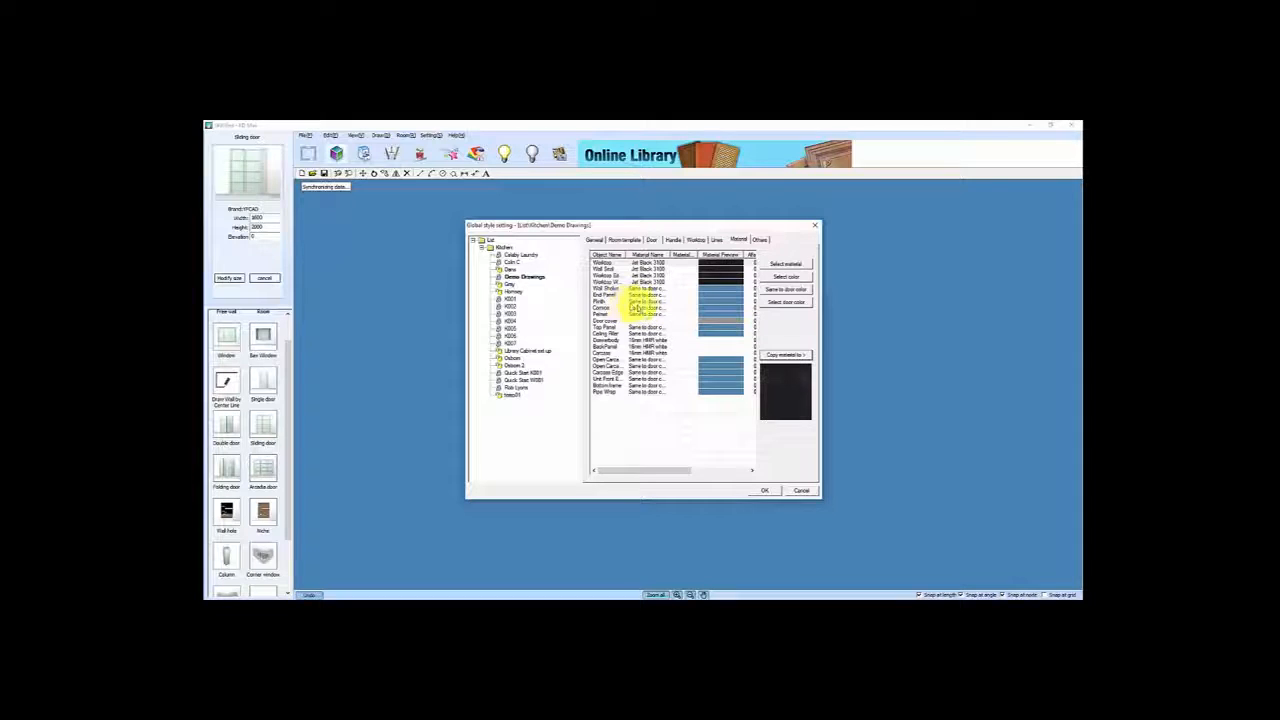
Set the plinth material to M1000 from the Kicker Material group
left_click(716, 301)
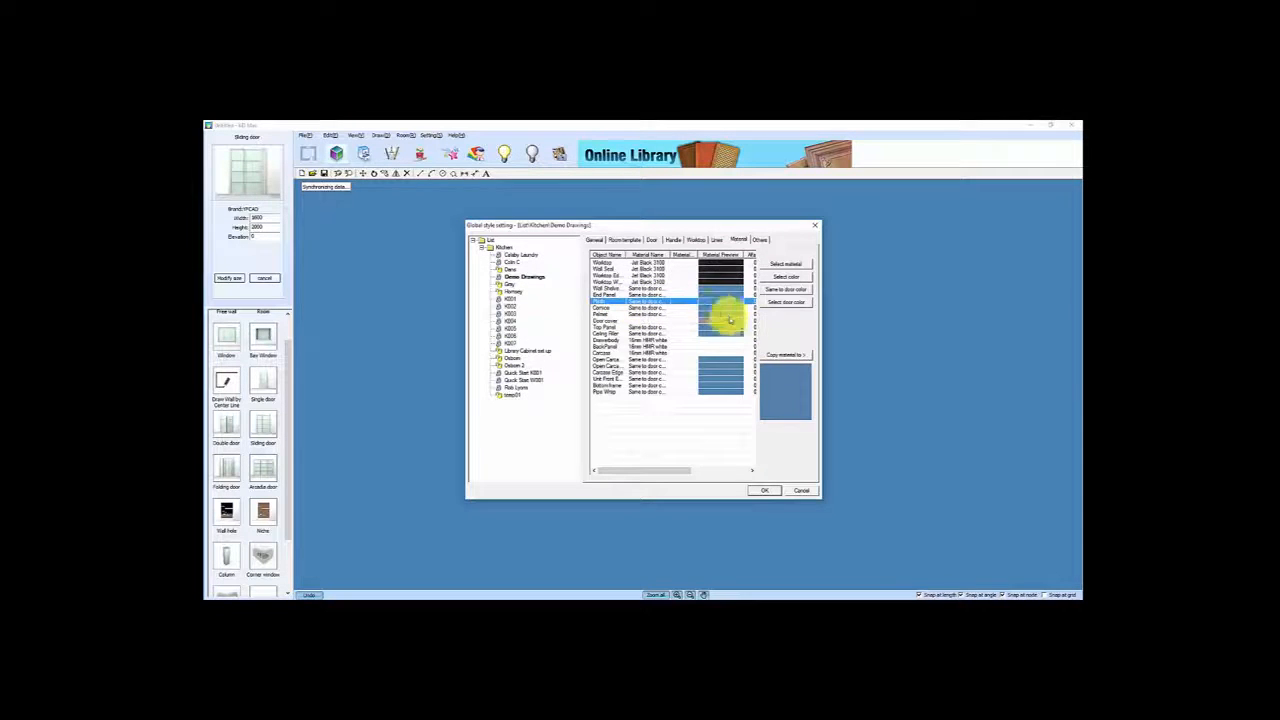
left_click(786, 264)
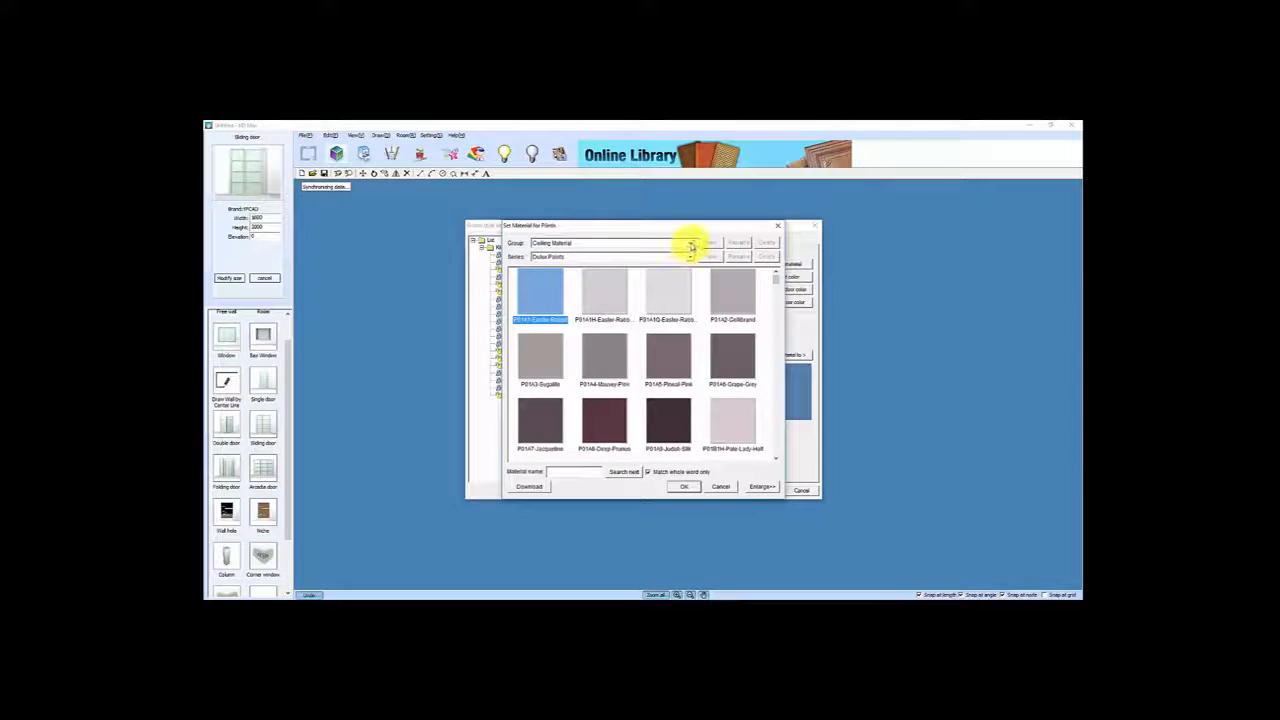
left_click(690, 244)
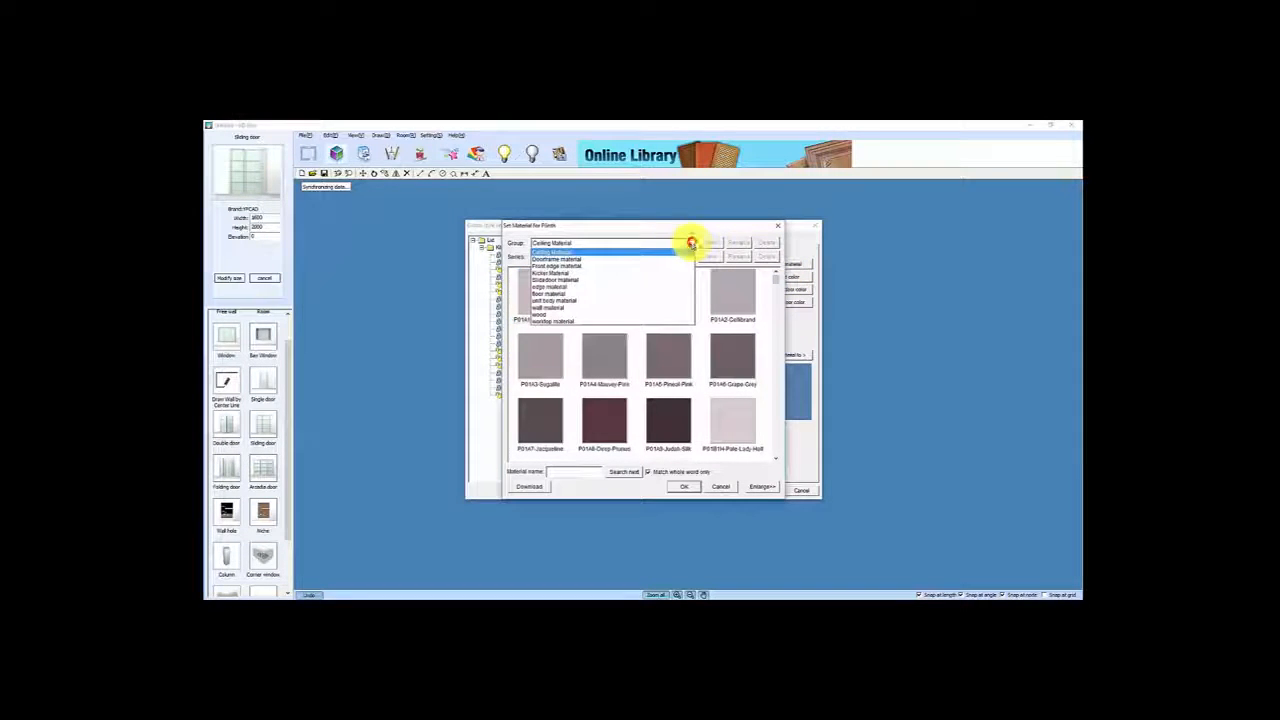
left_click(562, 274)
left_click(662, 294)
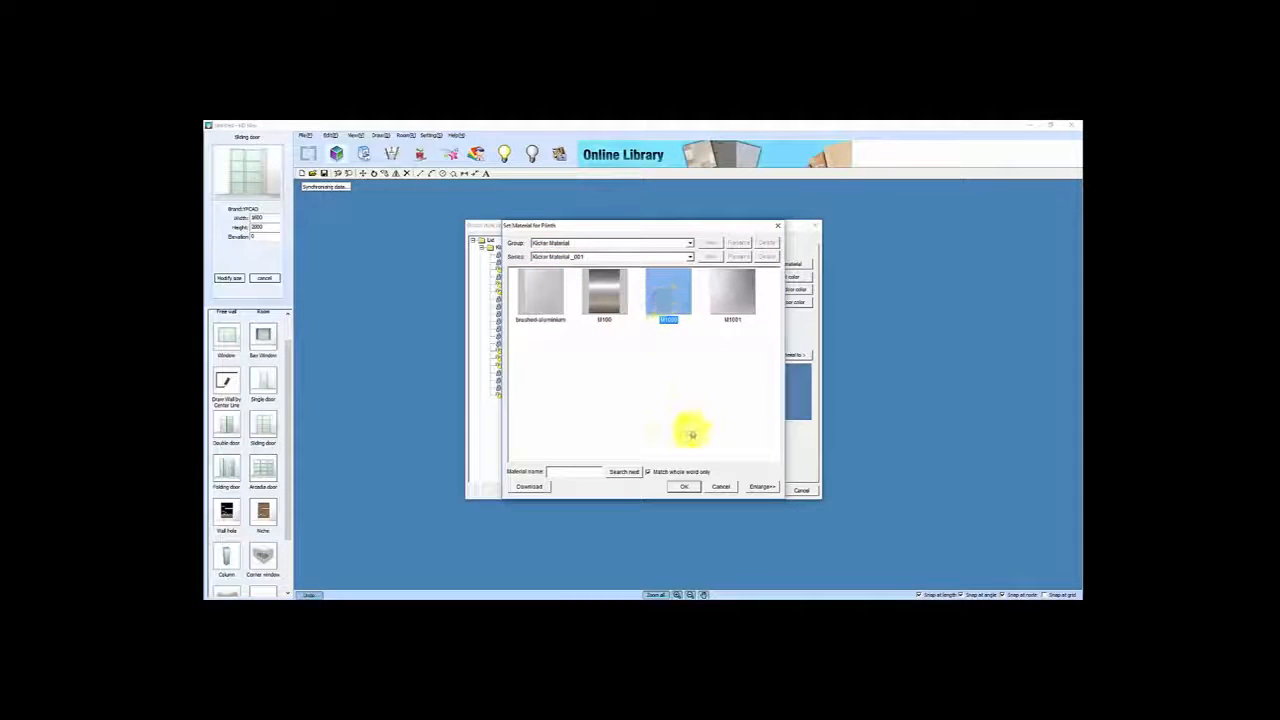
left_click(684, 487)
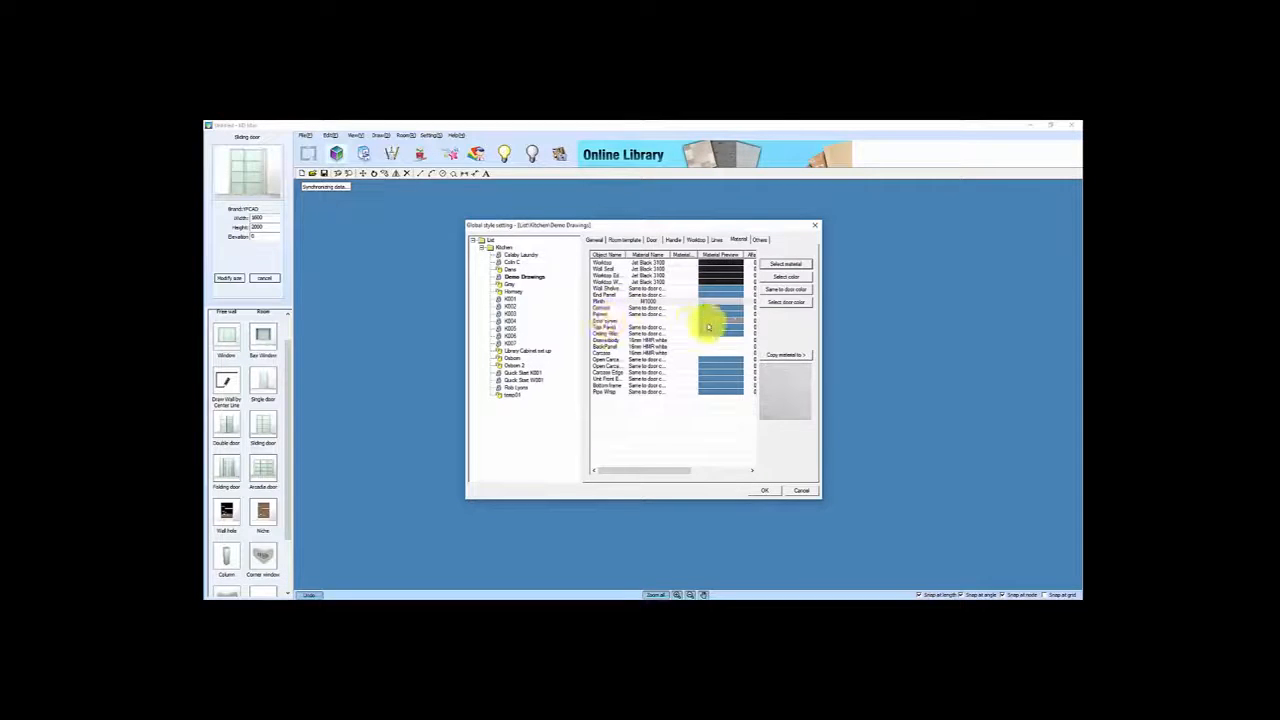
Make the door cover material the same as the door colour and apply the global style settings
left_click(708, 321)
left_click(788, 289)
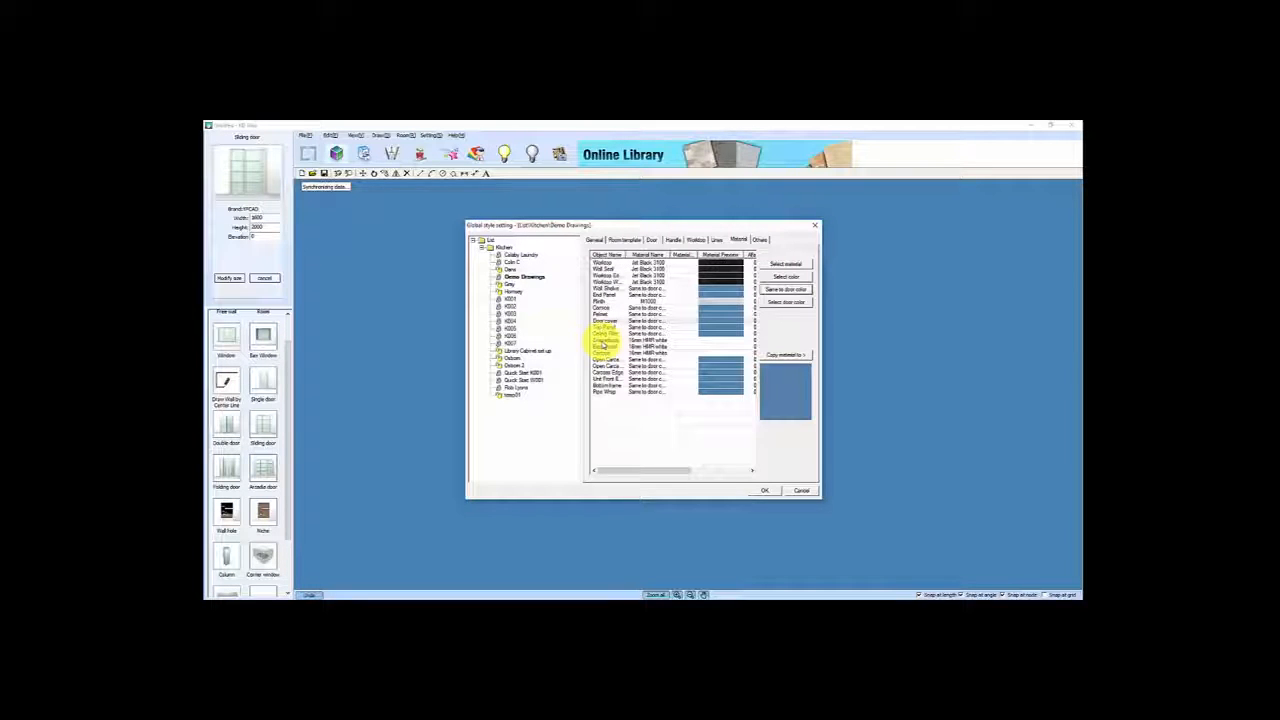
left_click(606, 334)
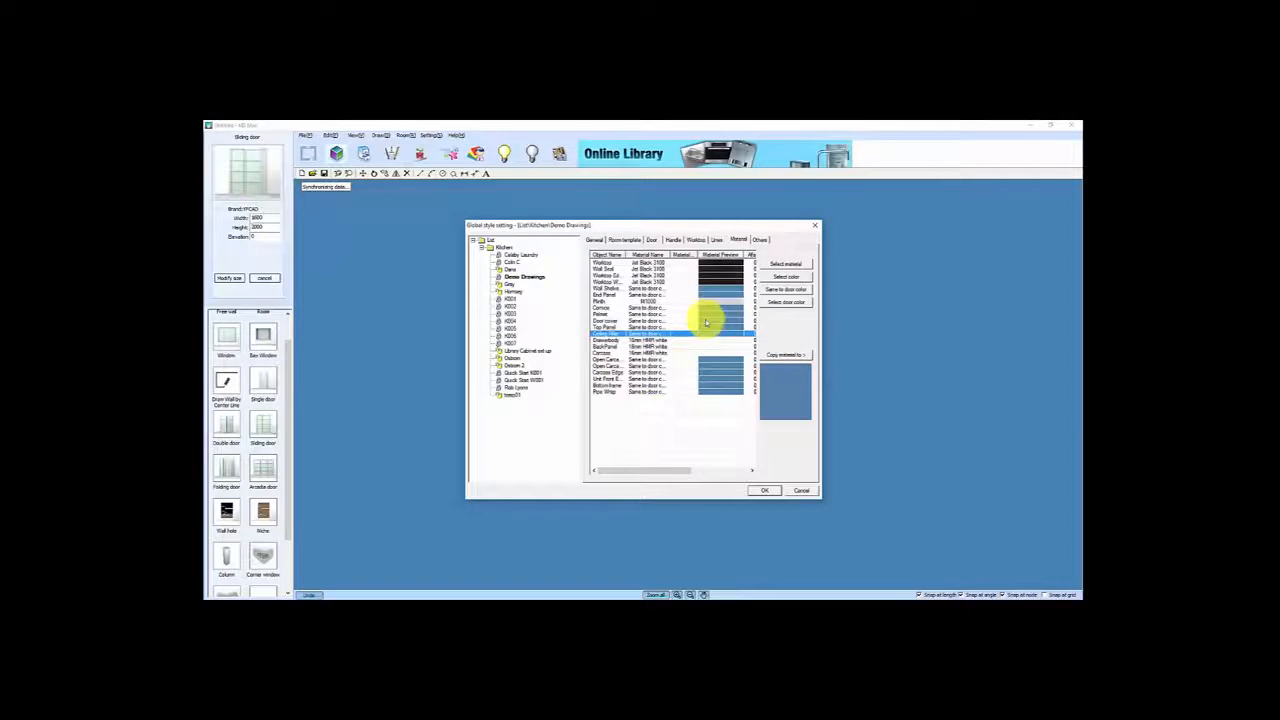
left_click(761, 240)
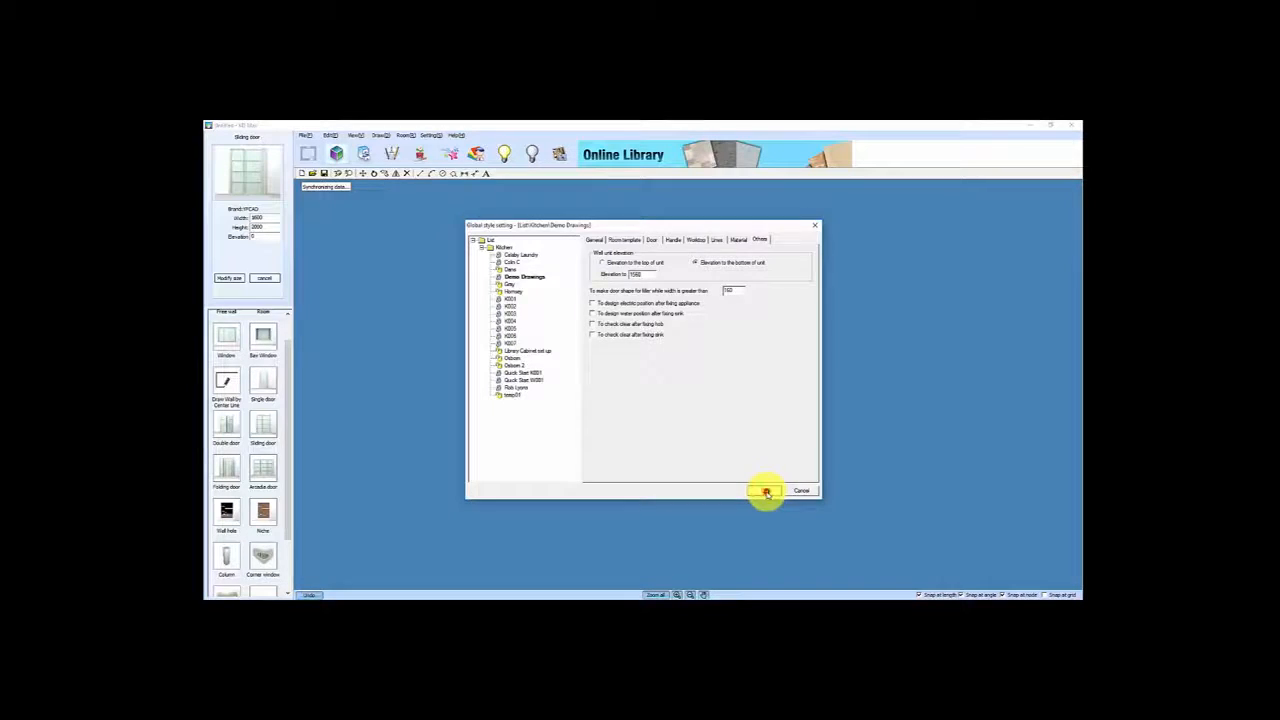
left_click(765, 491)
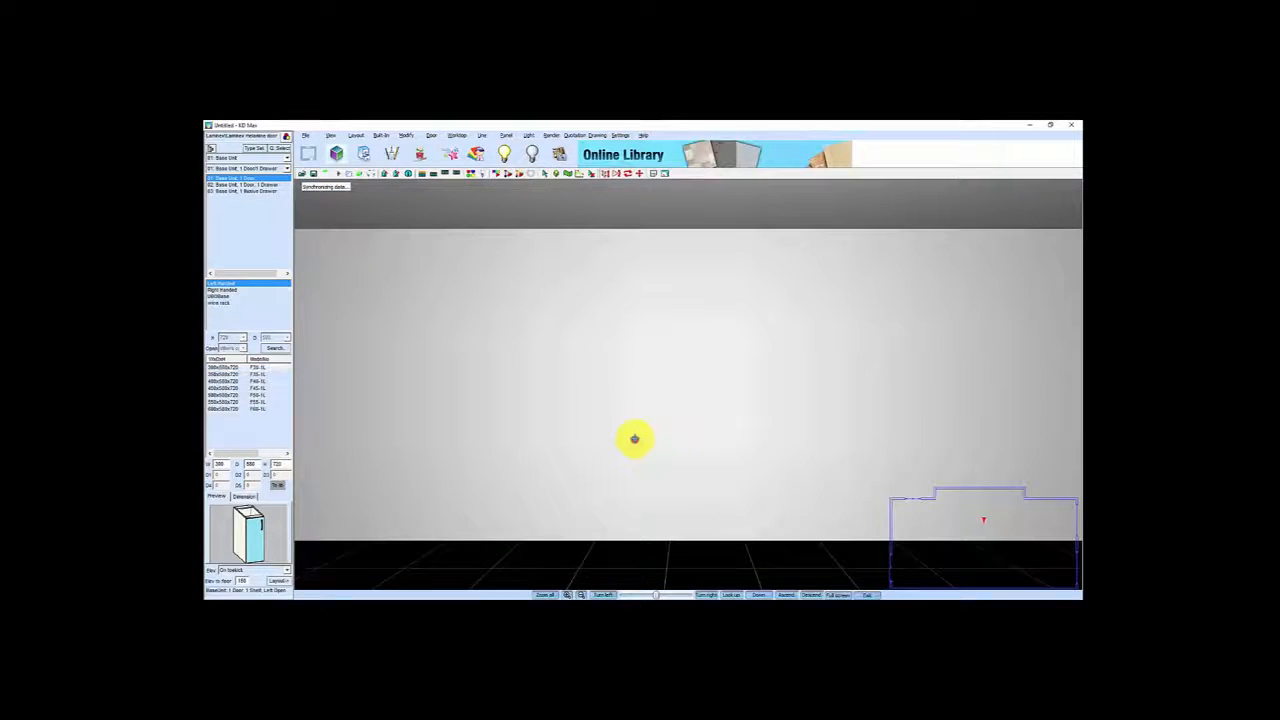
Examine the room in 3D from several angles, repositioning the camera on the plan to view the single door and recessed wall
left_click_drag(706, 381, 746, 414)
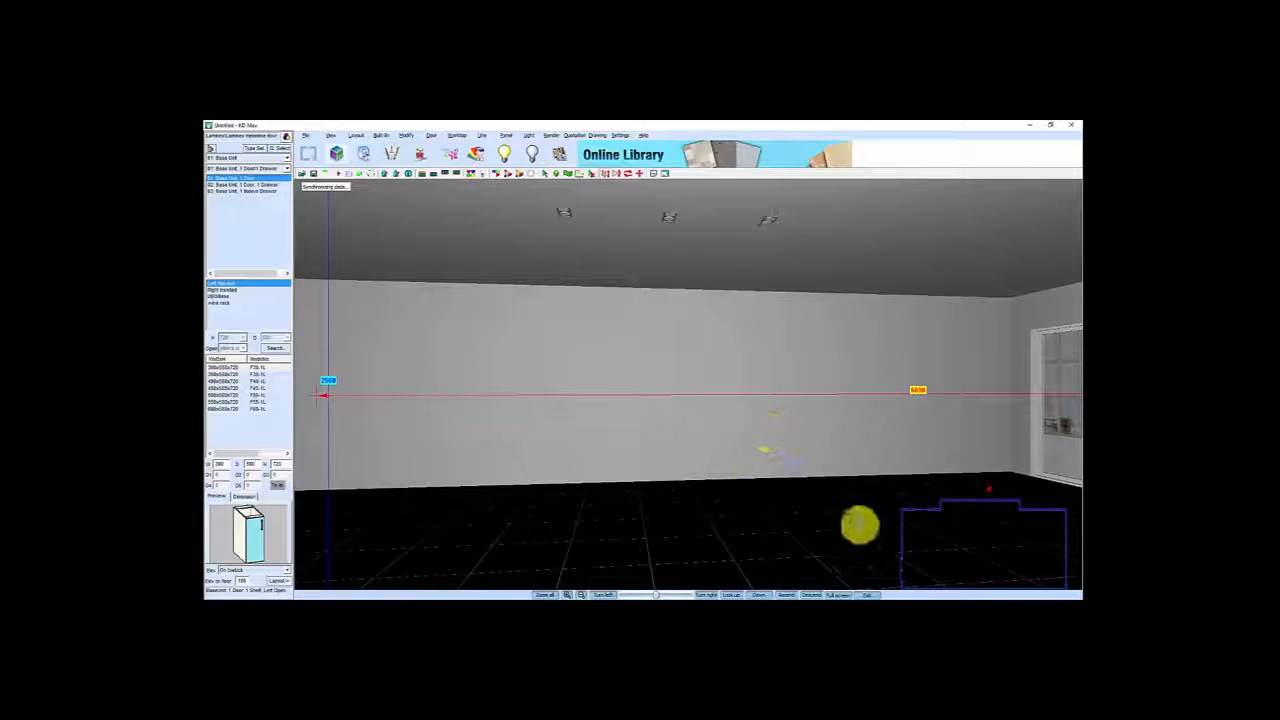
left_click_drag(580, 394, 623, 340)
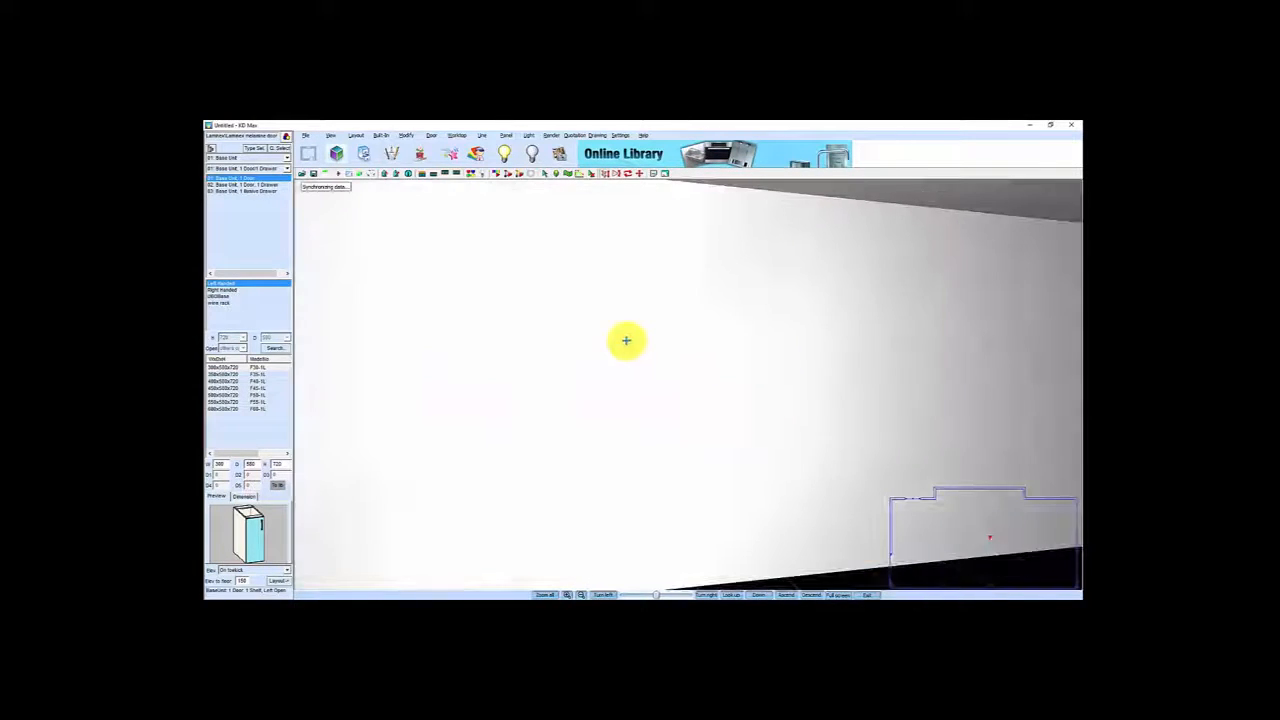
mouse_move(831, 363)
left_mouse_down()
mouse_move(609, 331)
mouse_move(706, 343)
mouse_move(600, 366)
mouse_move(737, 357)
mouse_move(711, 371)
mouse_move(716, 353)
mouse_move(743, 409)
mouse_move(606, 343)
mouse_move(706, 403)
mouse_move(675, 364)
left_mouse_up()
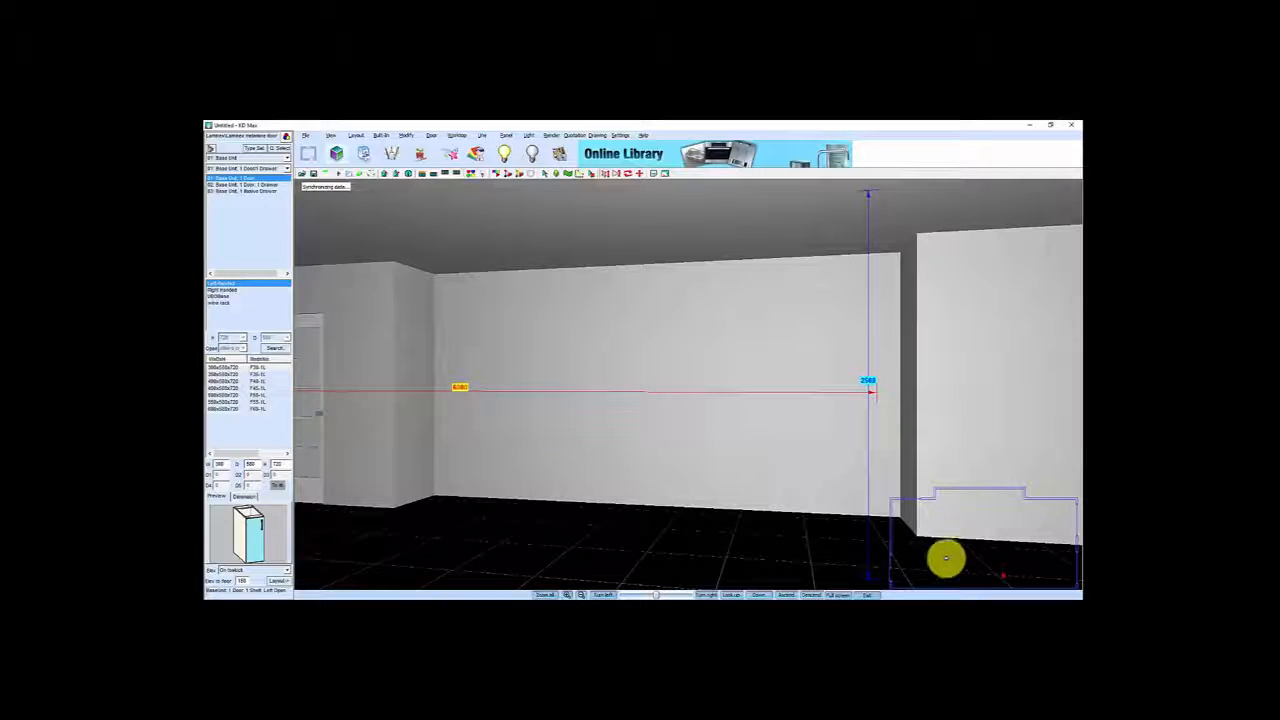
left_click(947, 561)
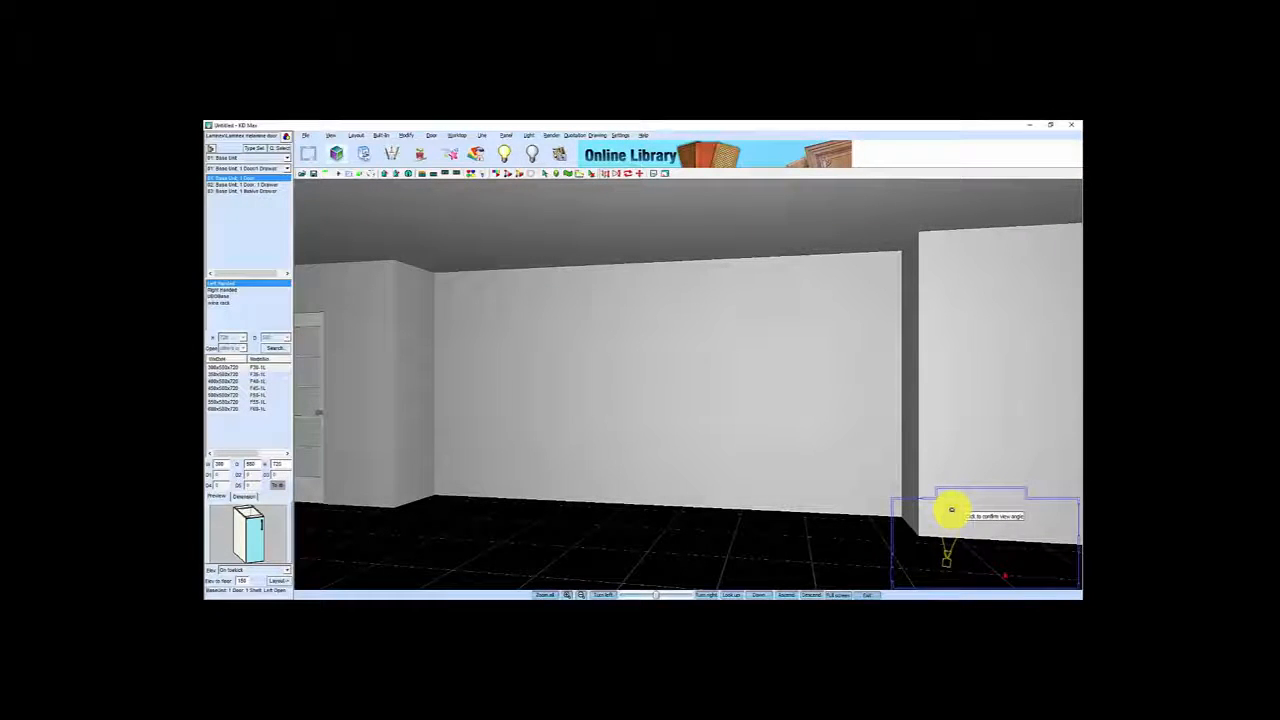
left_click(945, 508)
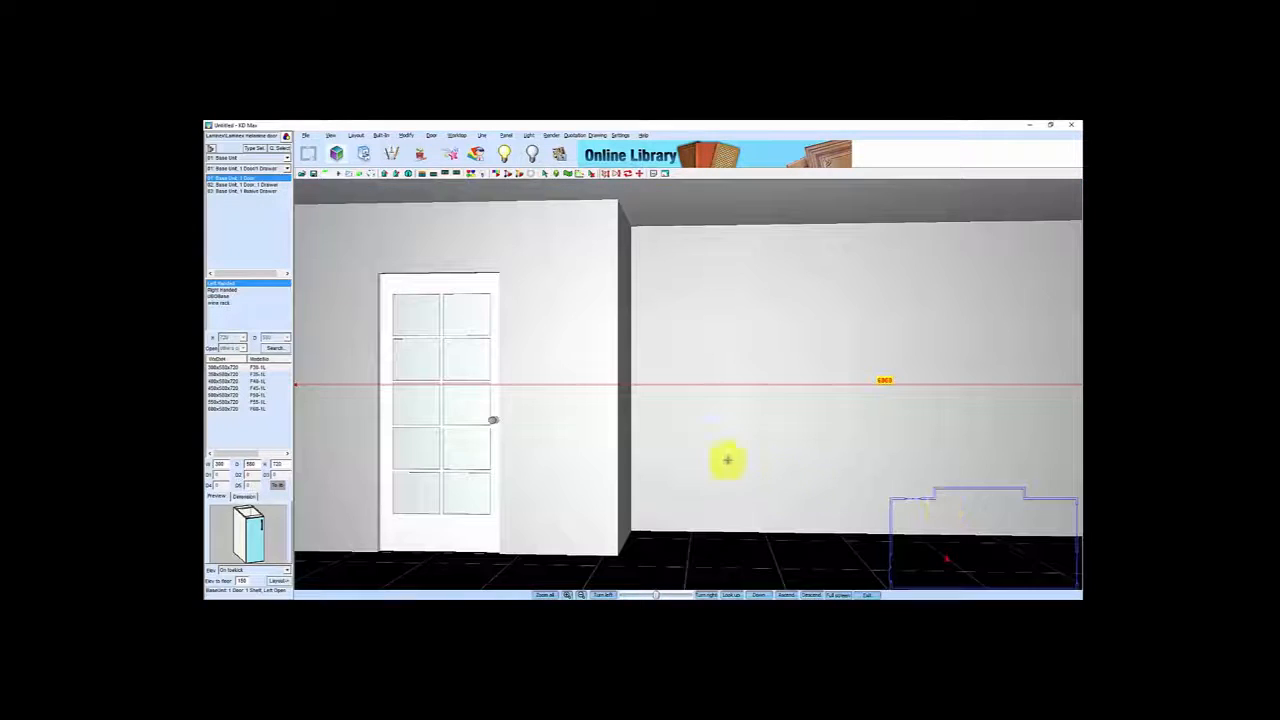
left_click_drag(704, 473, 774, 463)
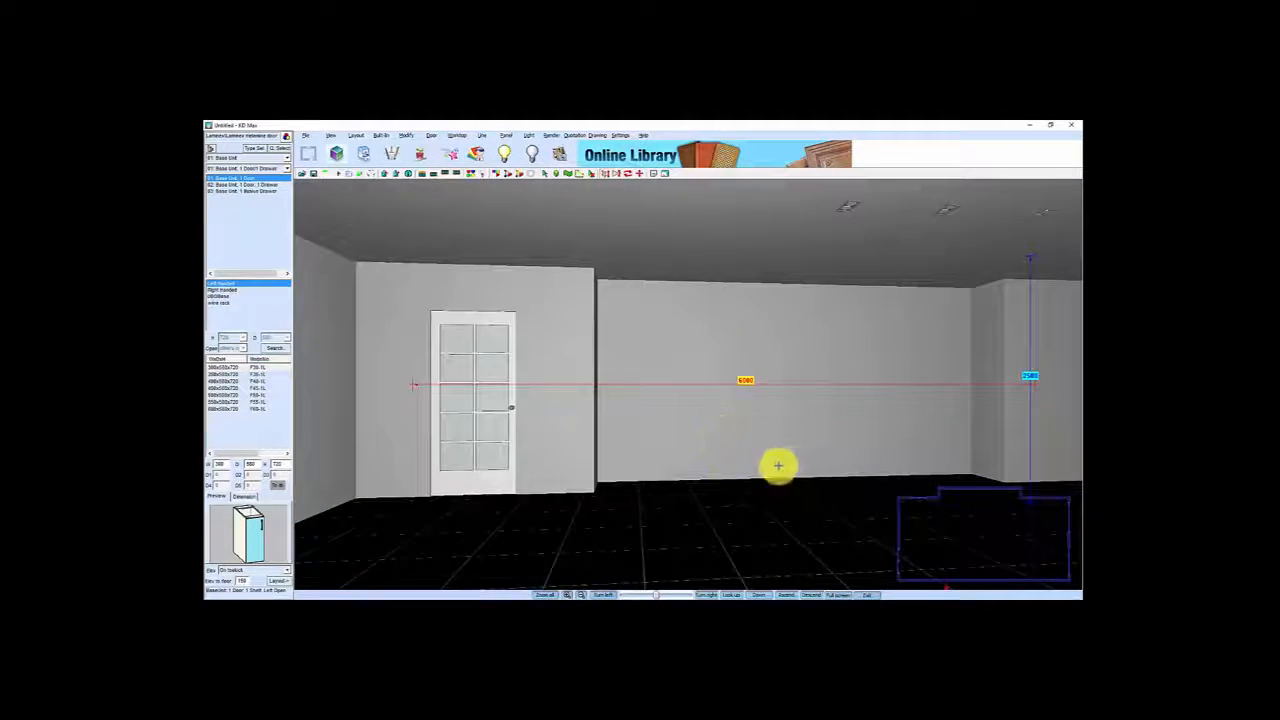
left_click(968, 538)
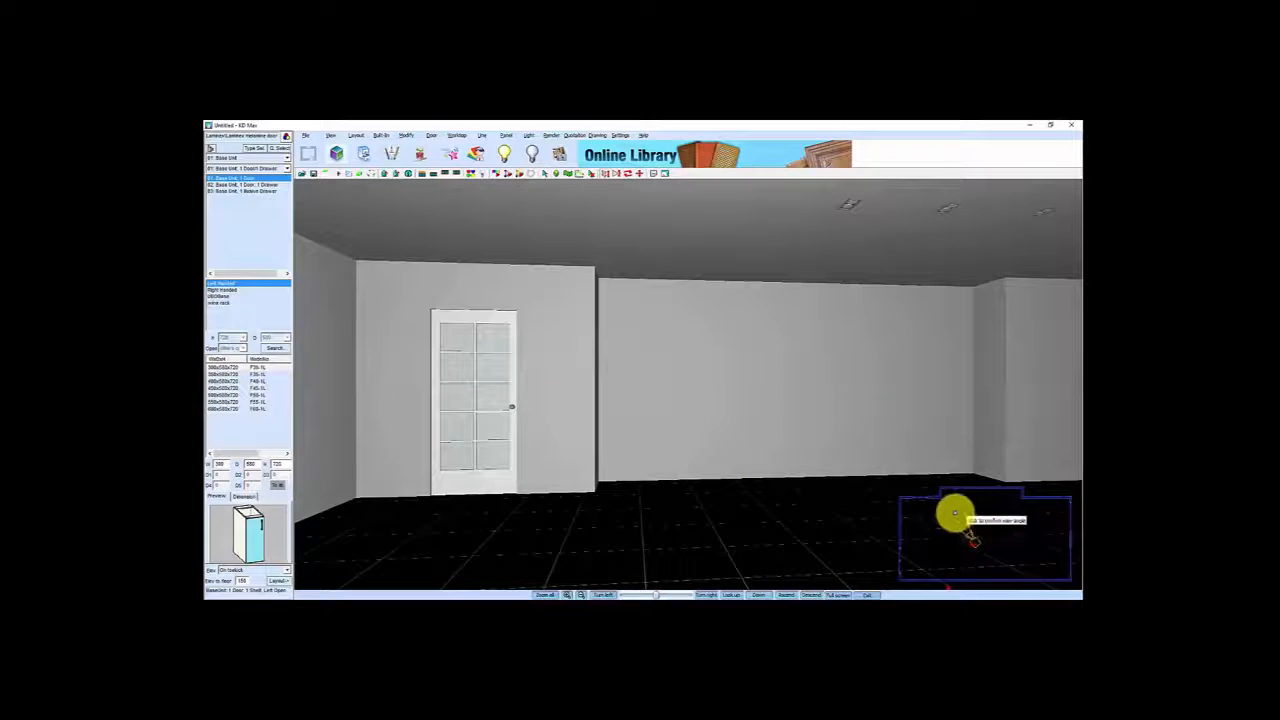
left_click(957, 509)
left_click_drag(683, 497, 533, 436)
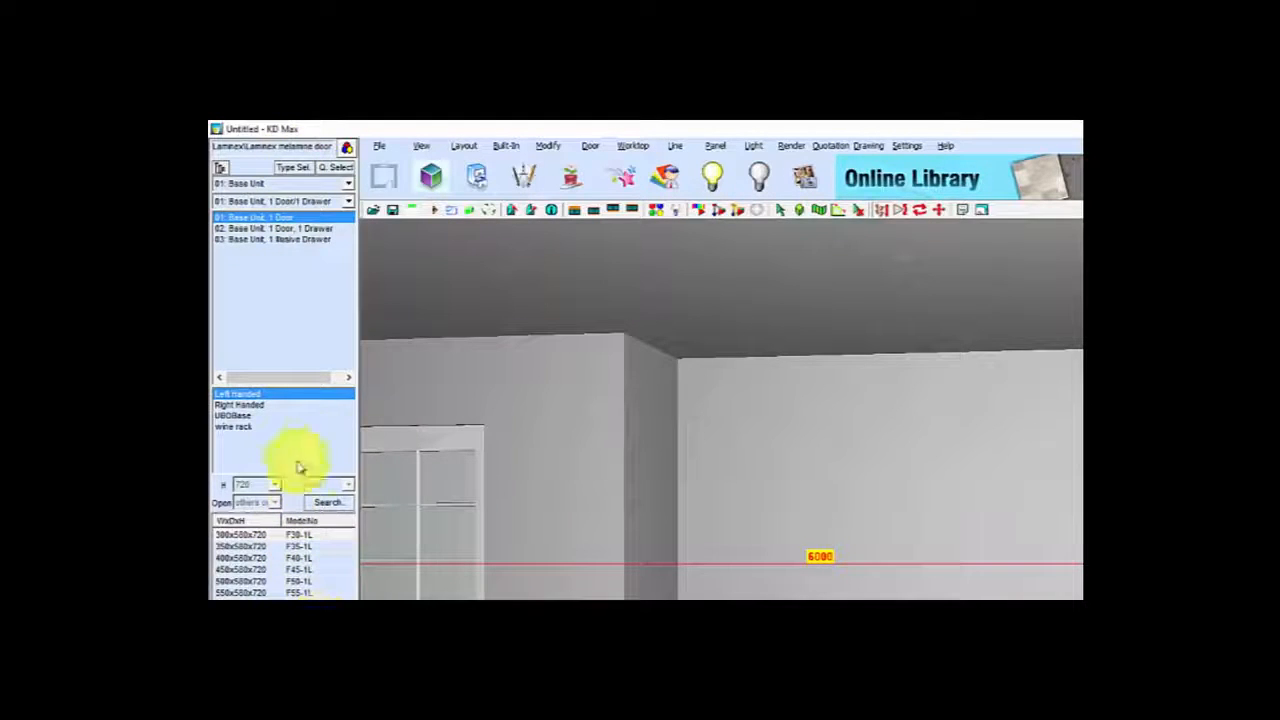
Choose the filler panel on page 11 of the tall unit product styles
left_click(292, 167)
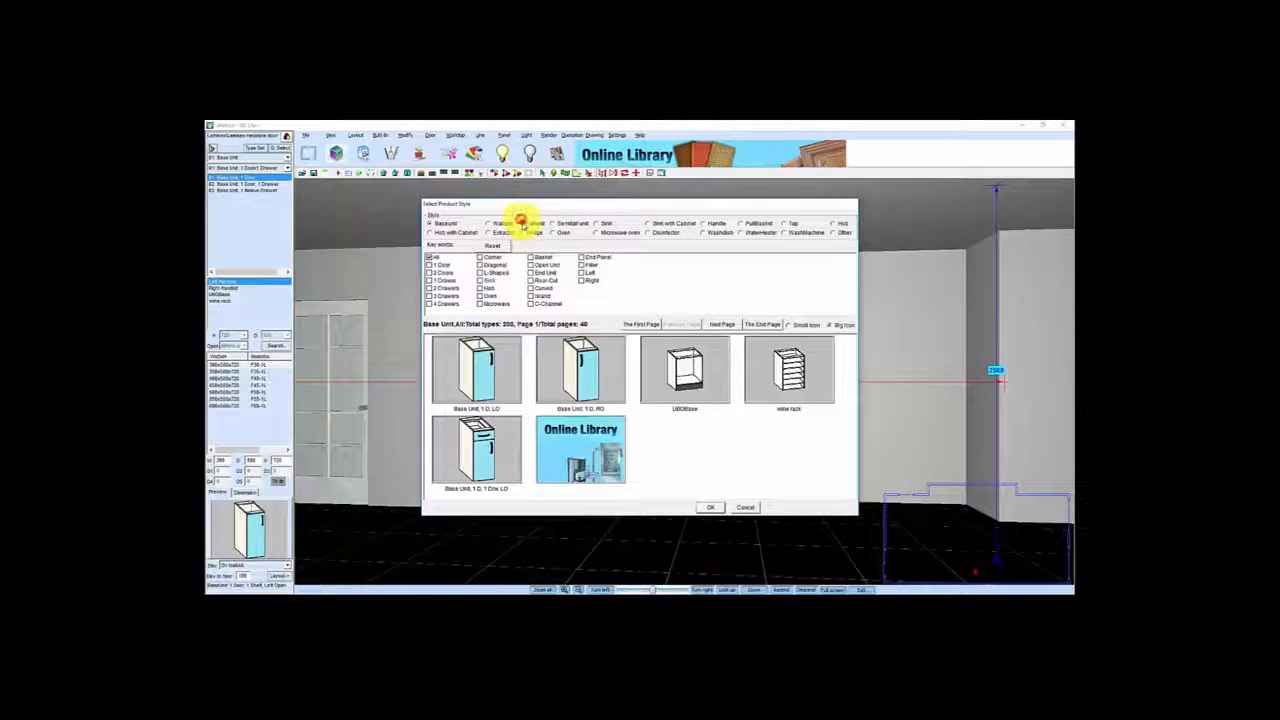
left_click(521, 223)
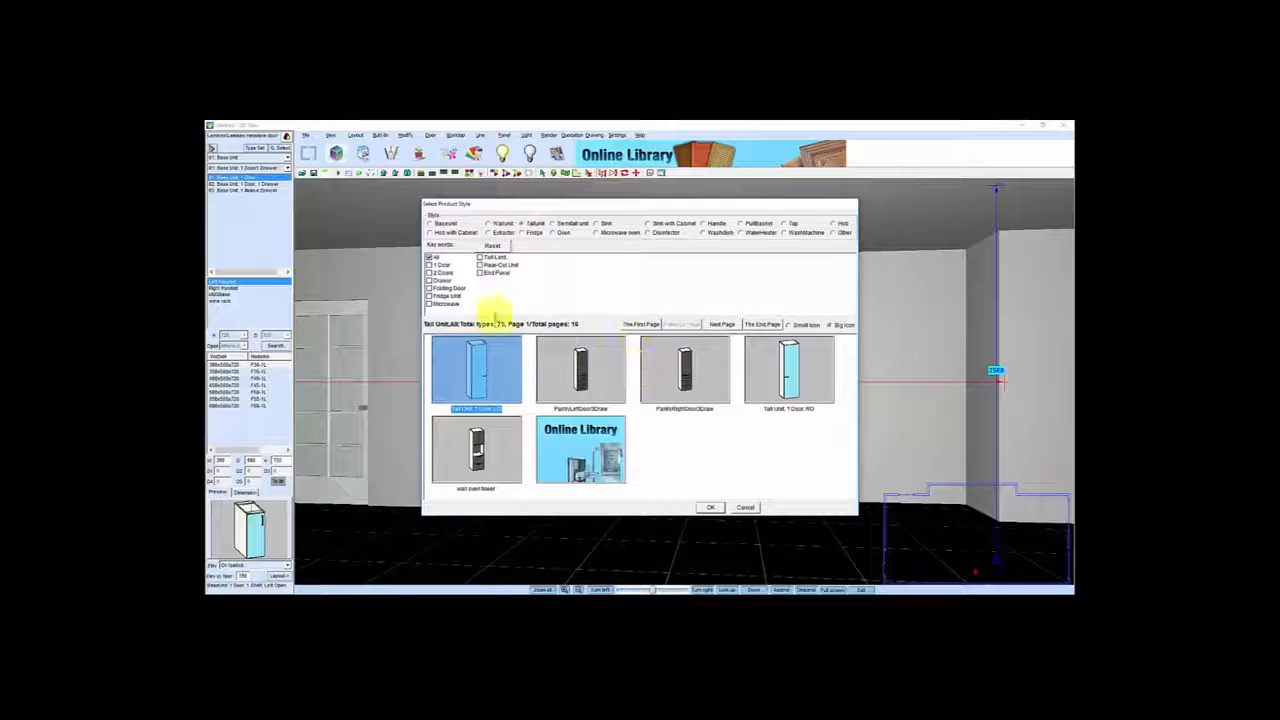
left_click(728, 325)
left_click(728, 325)
left_click(728, 325)
left_click(728, 325)
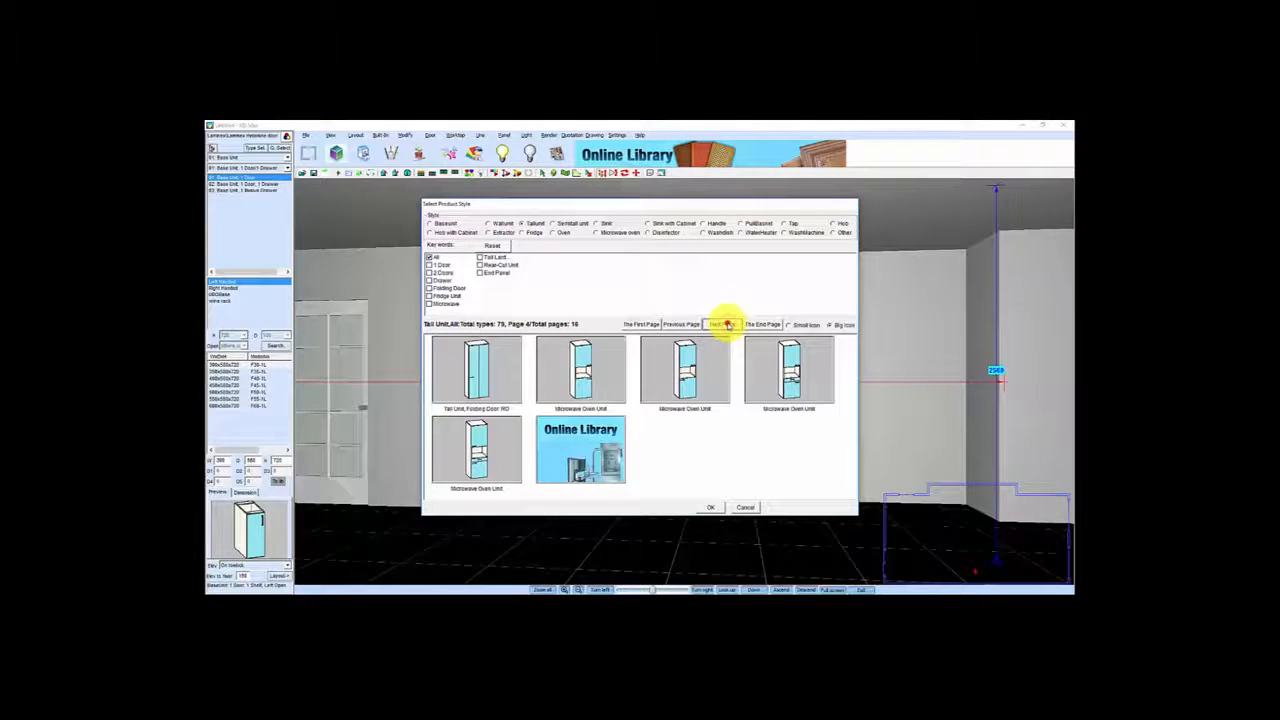
left_click(724, 325)
left_click(724, 325)
left_click(724, 325)
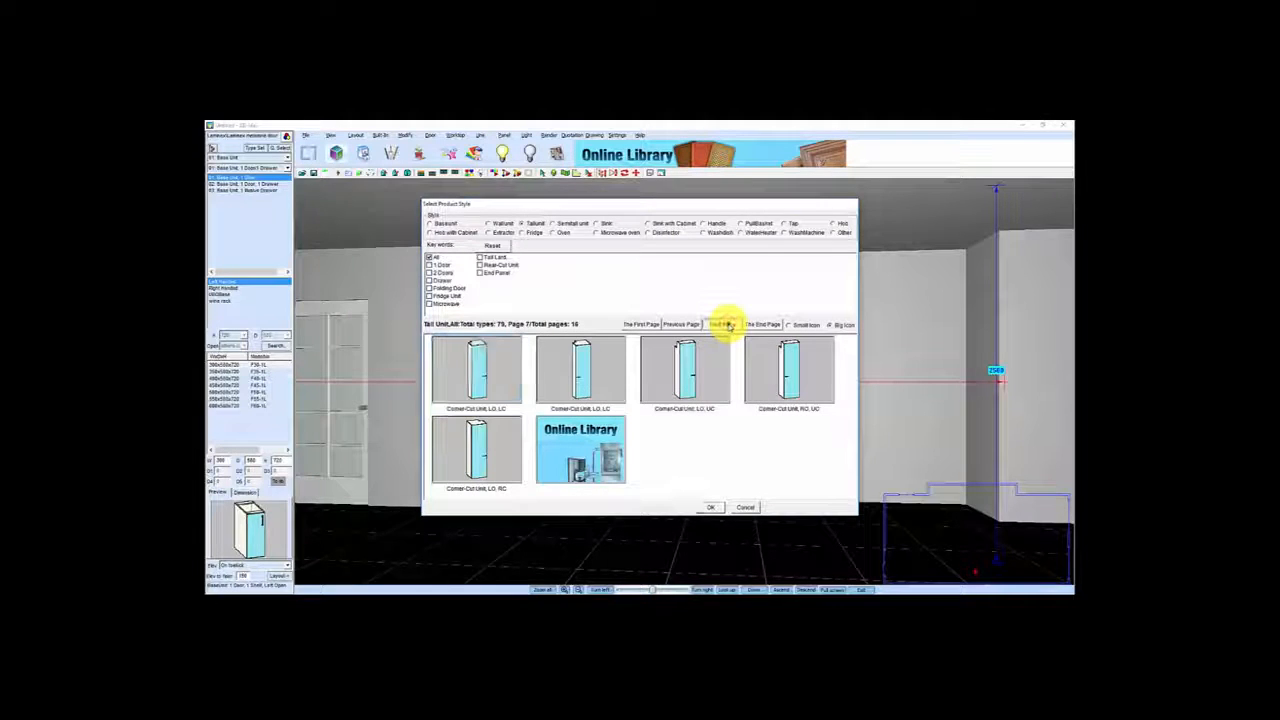
left_click(727, 325)
left_click(727, 325)
left_click(727, 325)
left_click(728, 325)
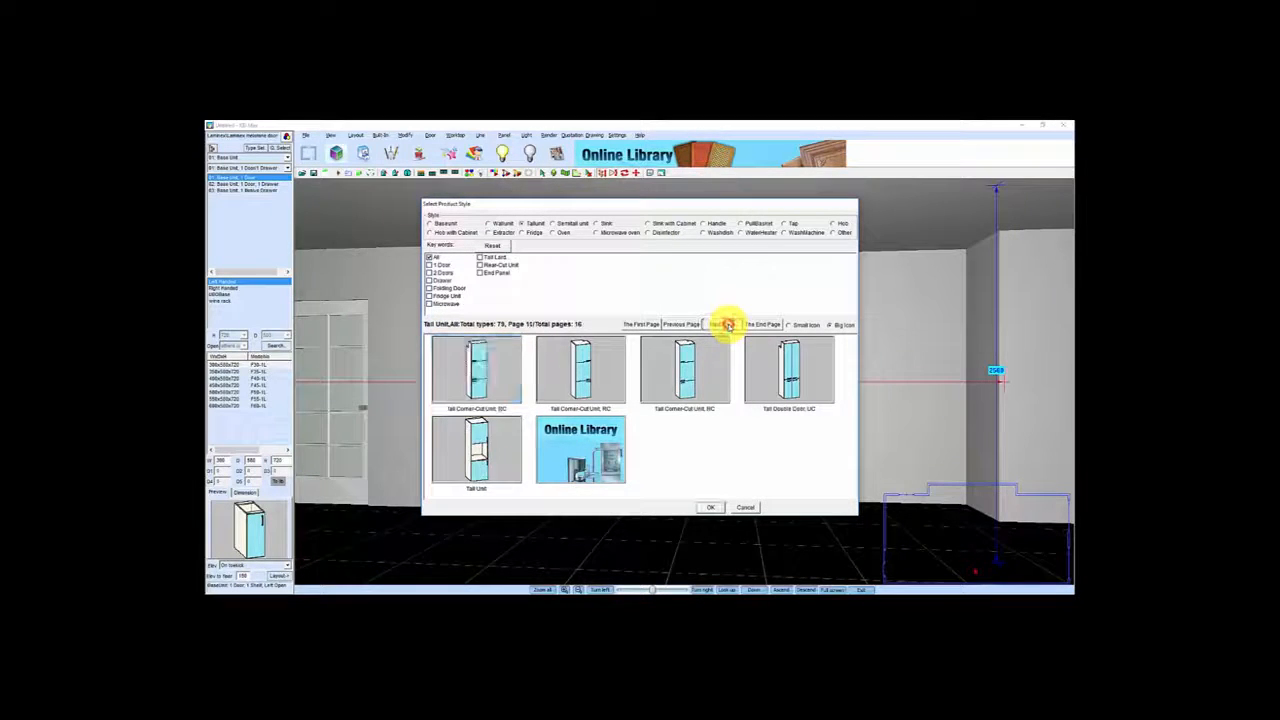
left_click(728, 325)
left_click(689, 368)
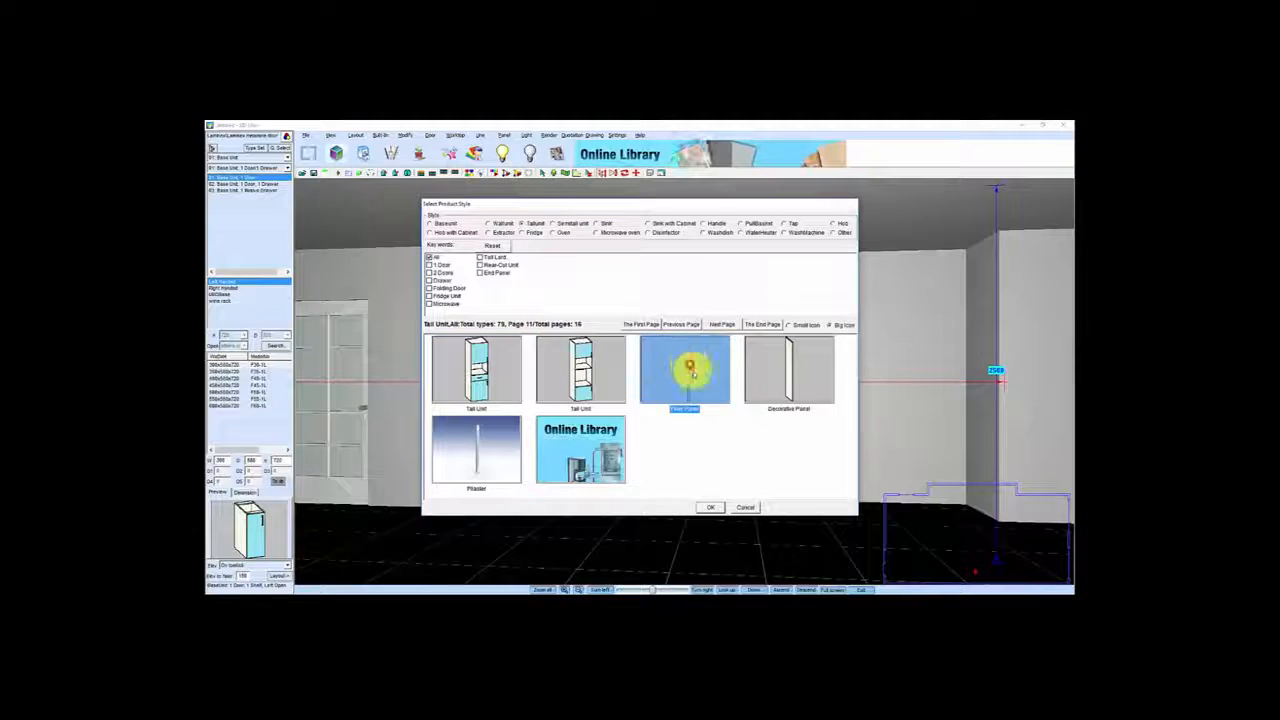
left_click(710, 507)
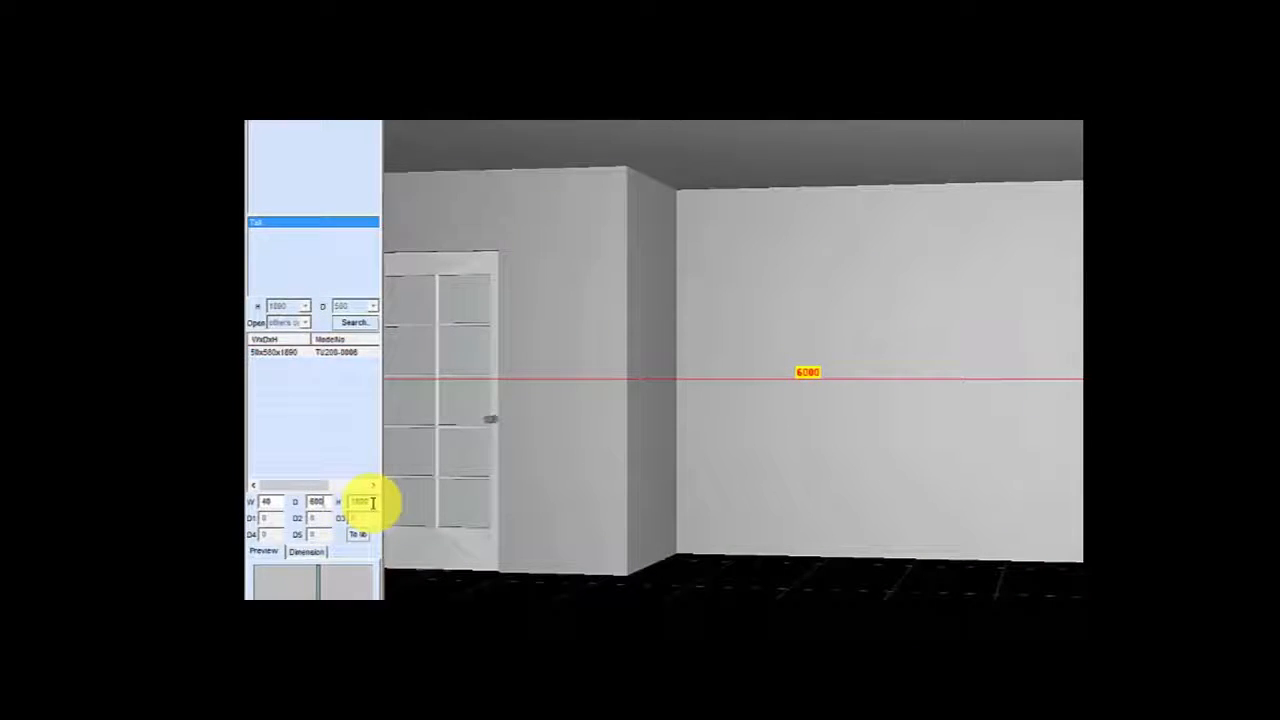
Set the filler panel's height to 2250 mm and place it at the left side of the recess, declining its extension
left_click_drag(375, 501, 309, 501)
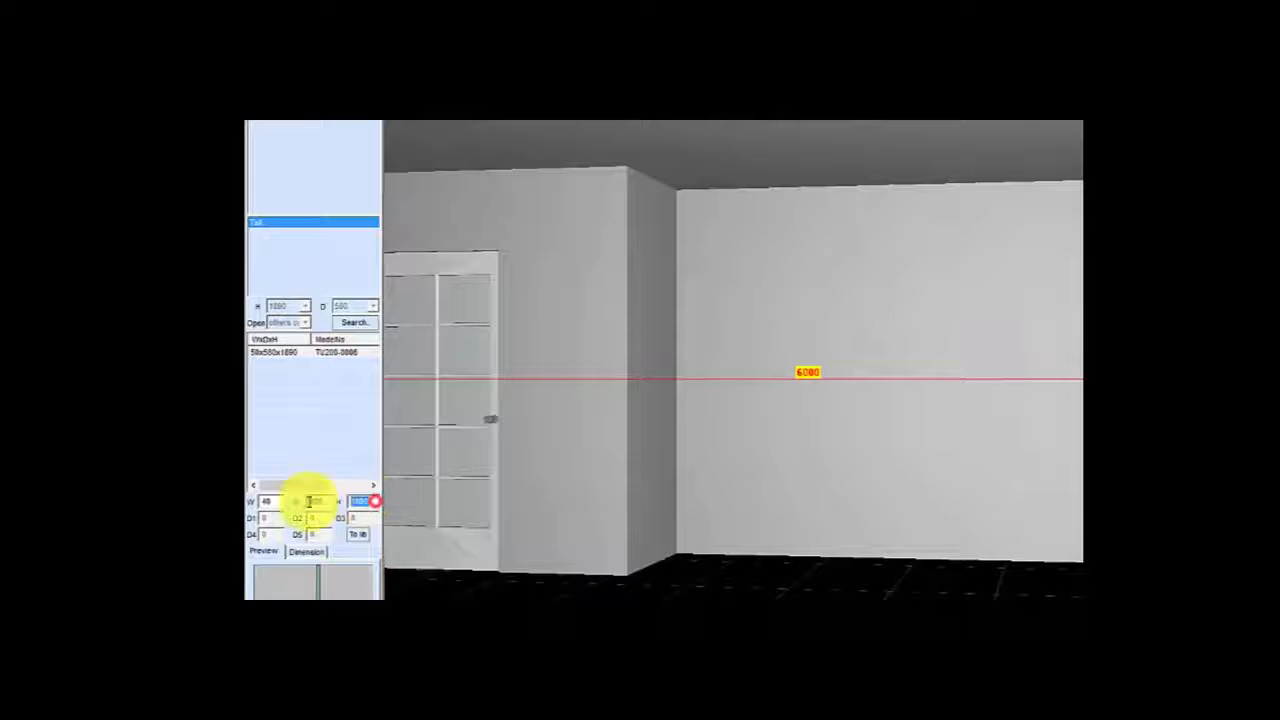
type("2250")
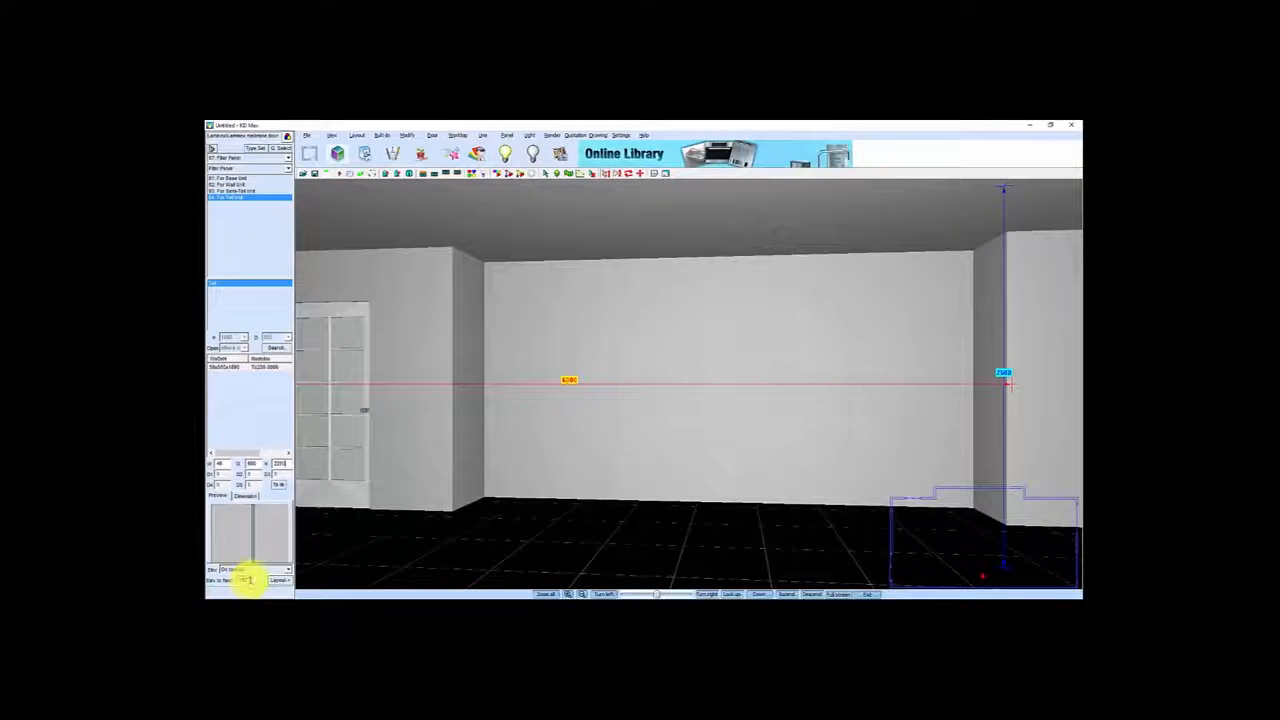
left_click(275, 581)
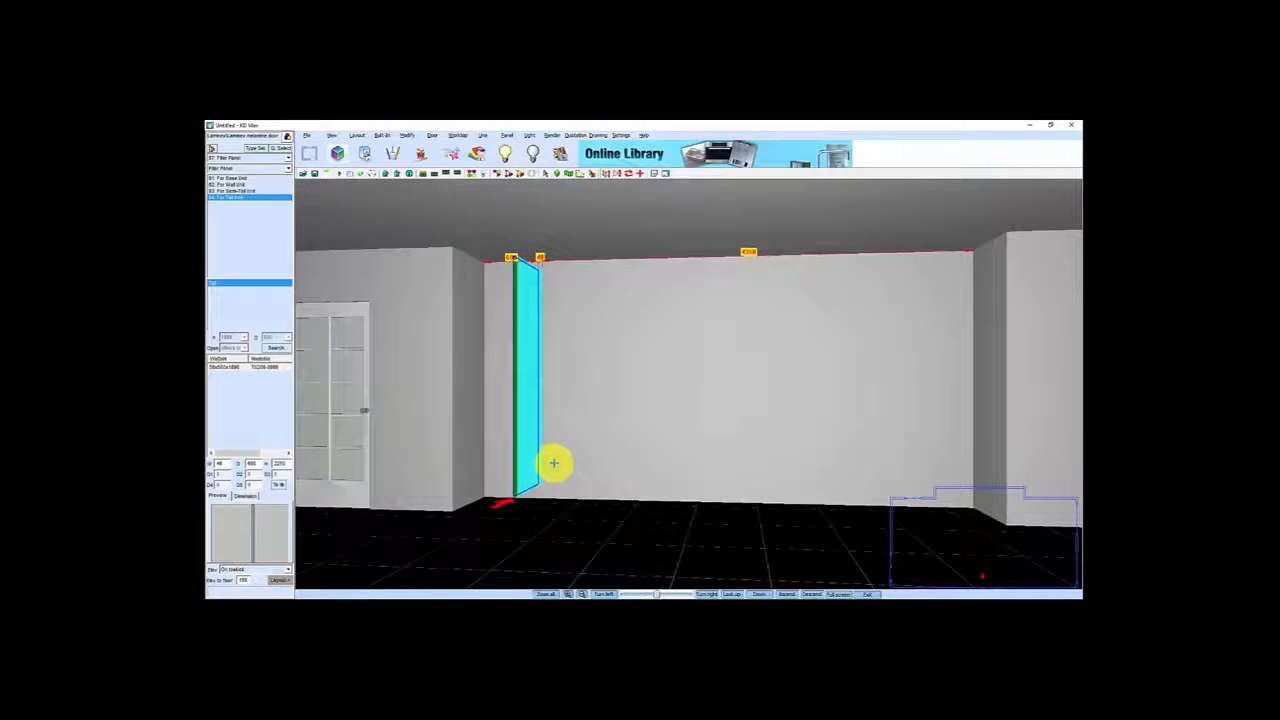
left_click(497, 445)
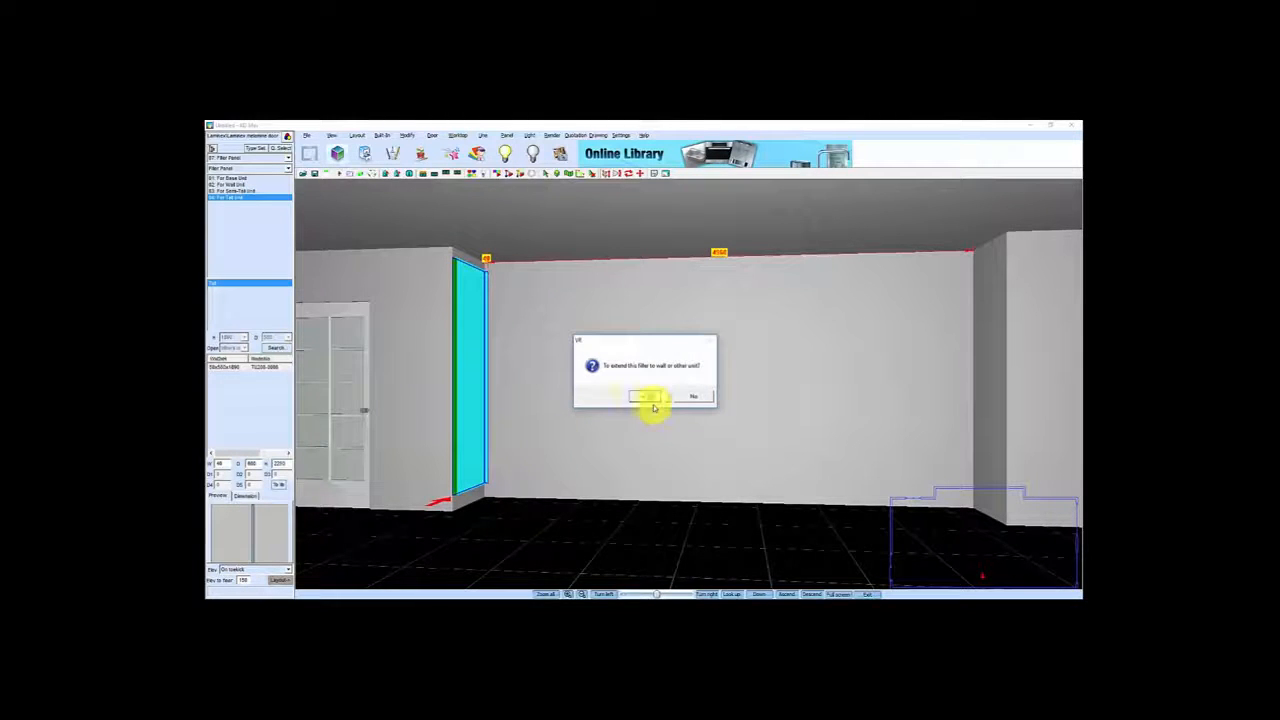
left_click(698, 398)
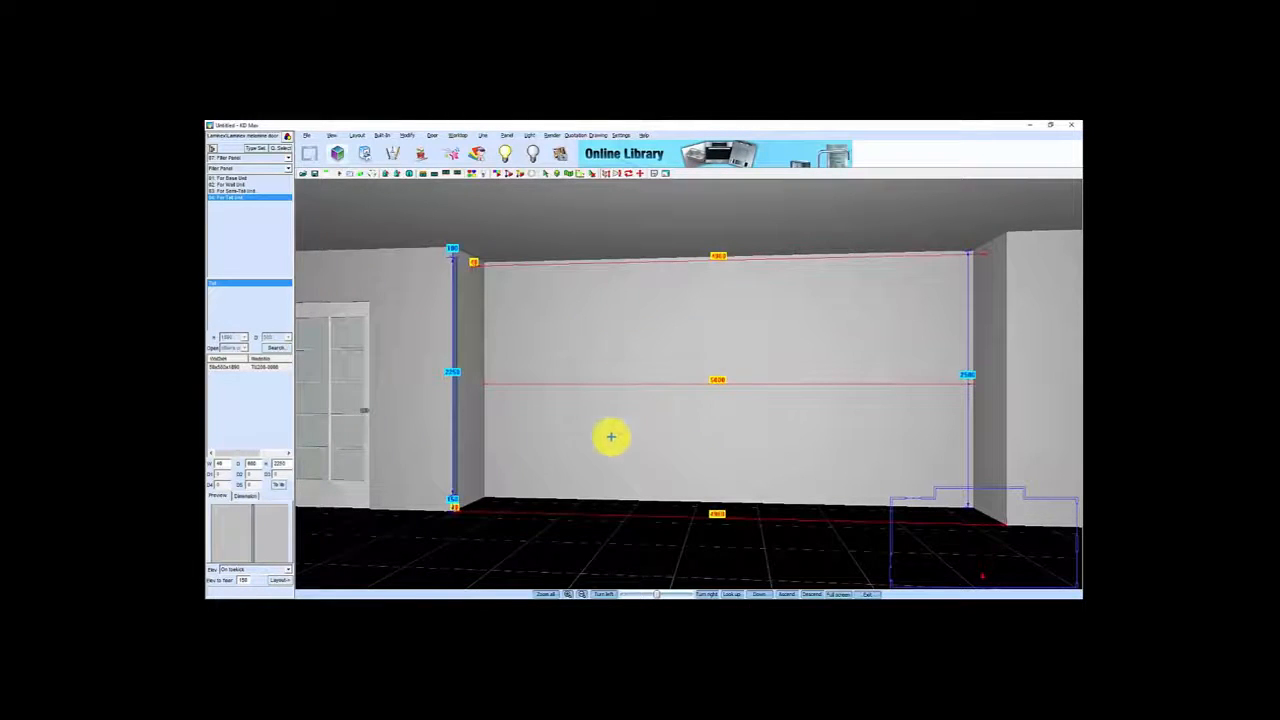
Choose the double-door tall unit on page 2 of the tall unit product styles
scroll(600, 429, "up", 2)
scroll(582, 405, "down", 1)
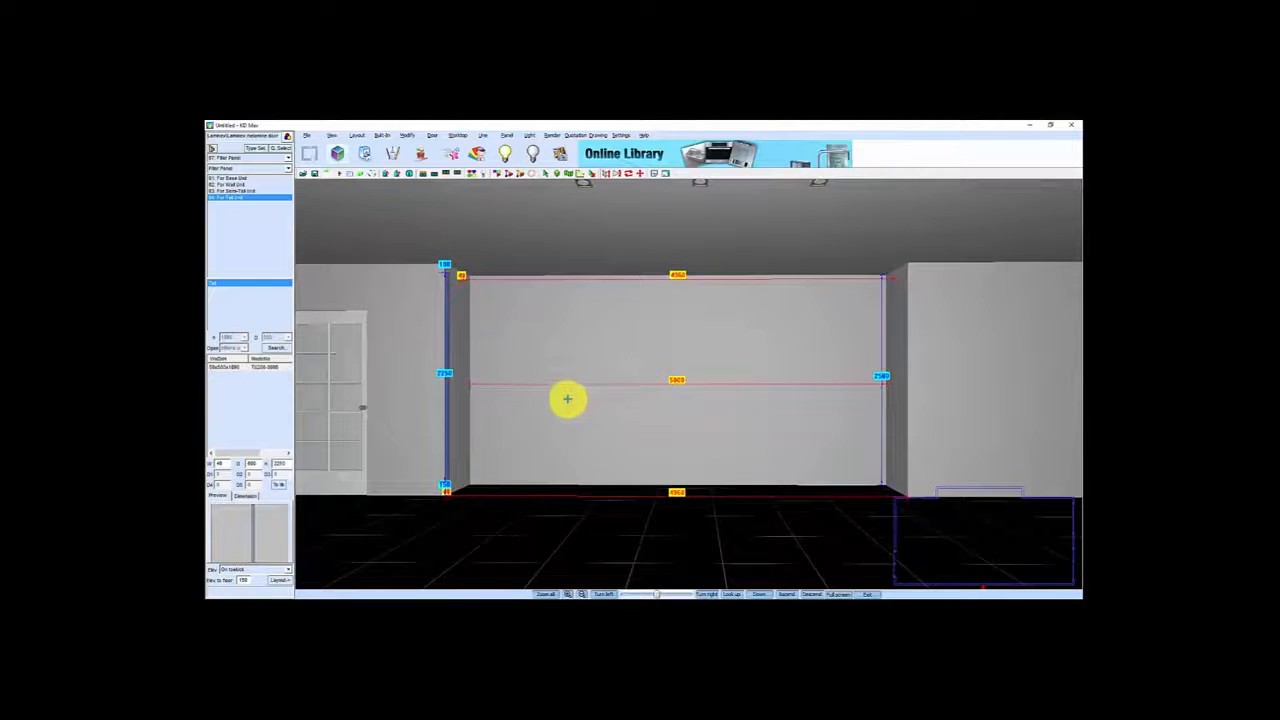
key("Right")
key("Right")
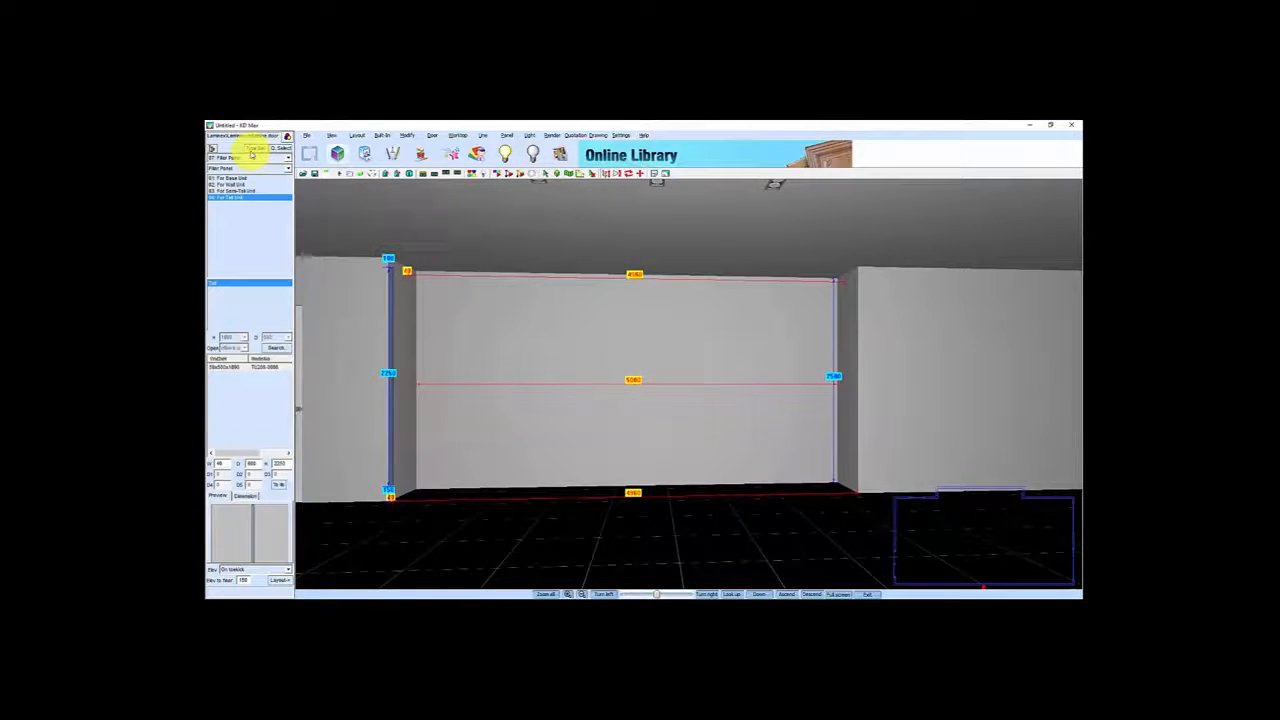
left_click(251, 149)
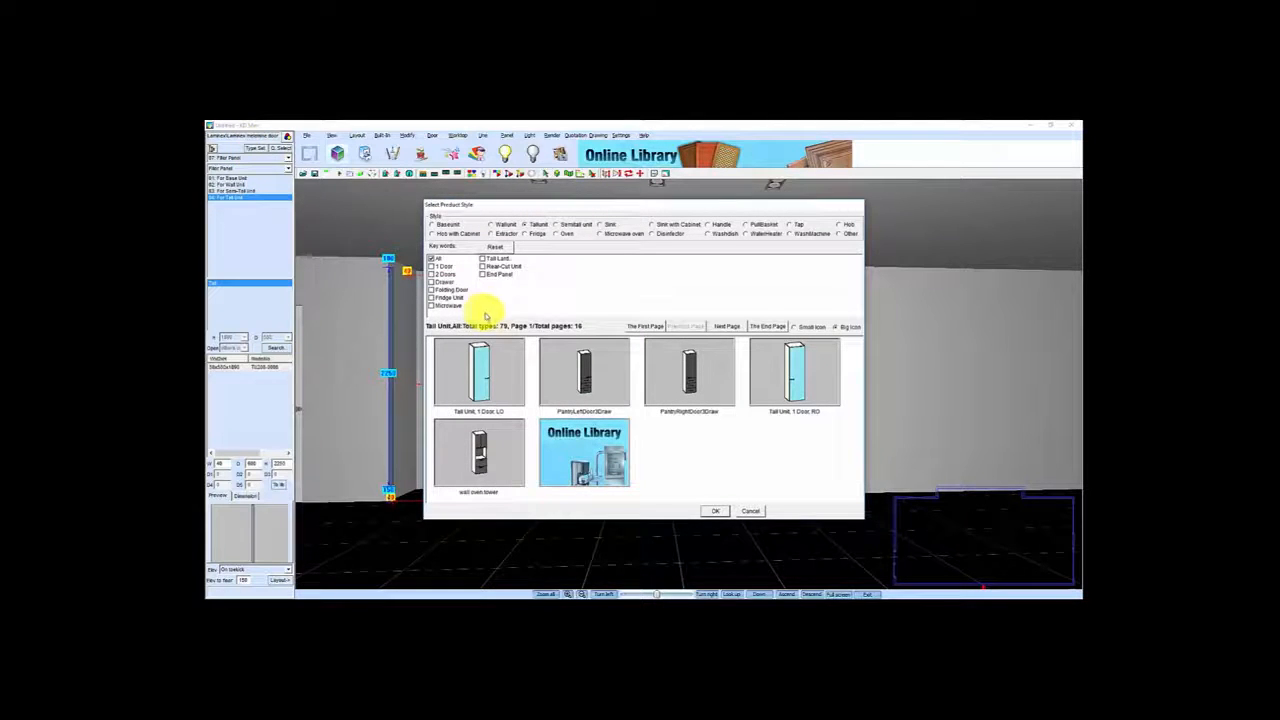
left_click(728, 326)
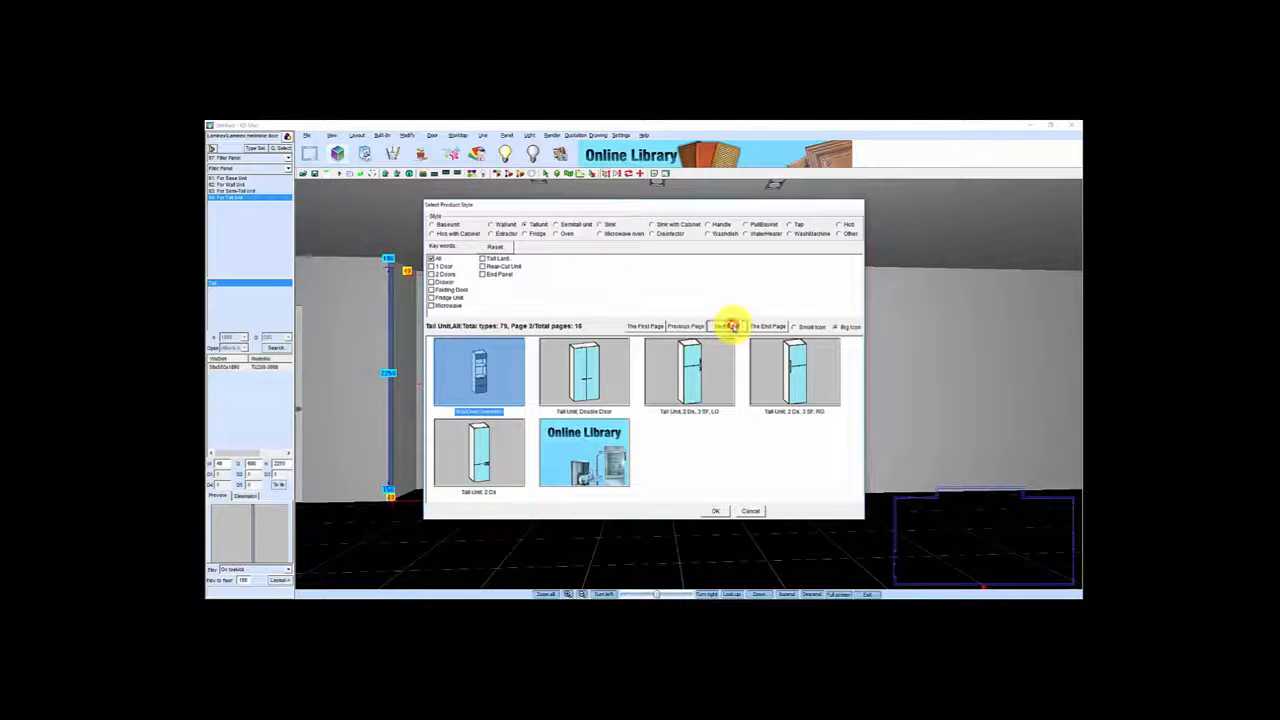
left_click(609, 381)
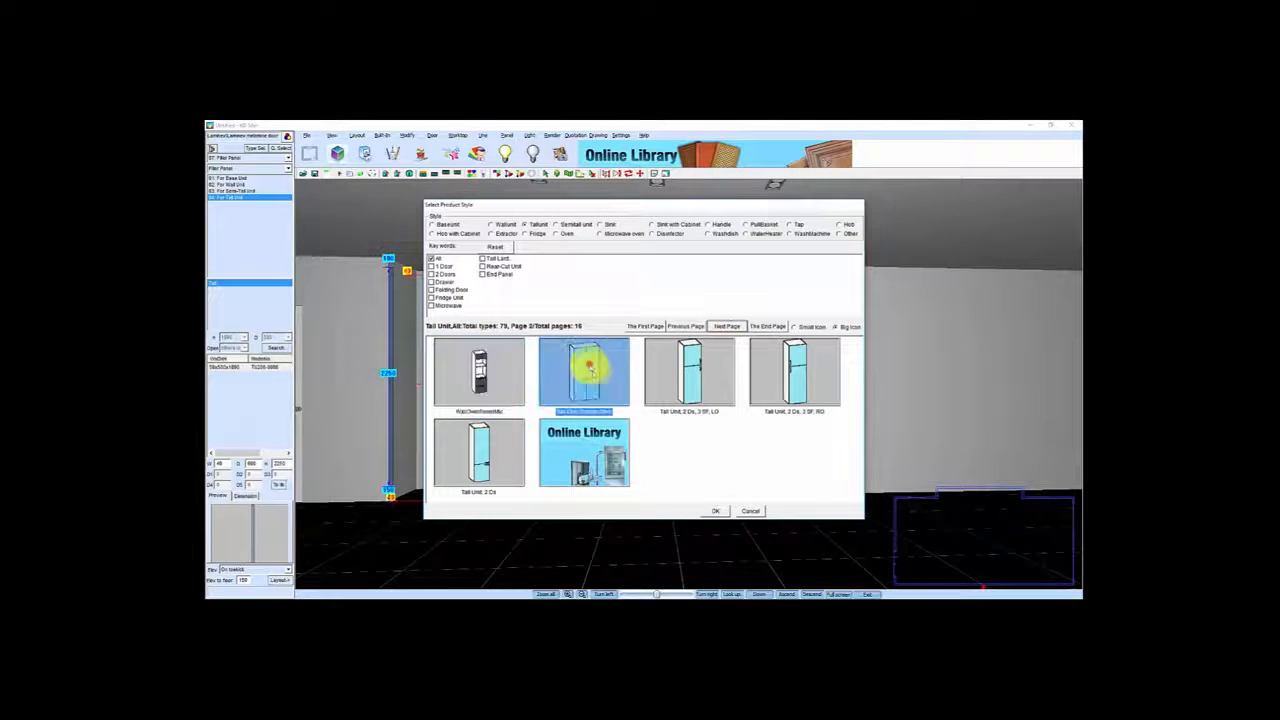
left_click(716, 512)
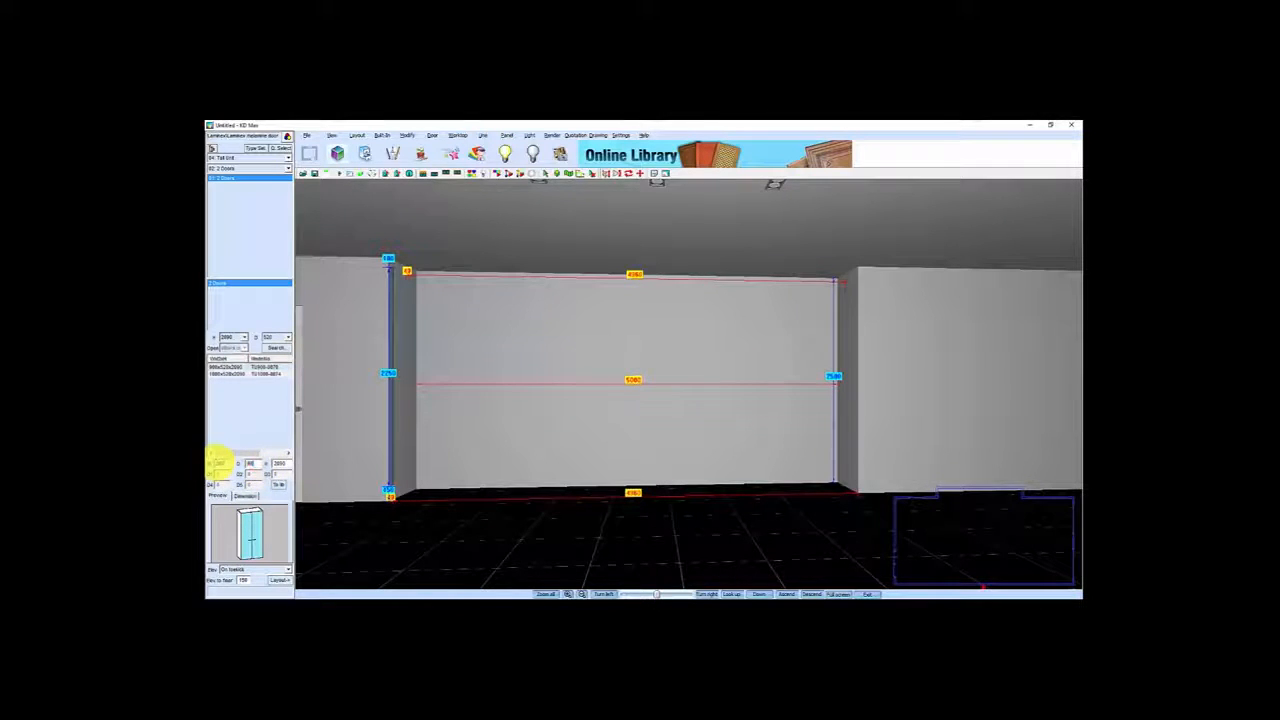
Set the double-door tall unit's height to 2250 mm and place it in the recess directly beside the filler panel
left_click_drag(286, 464, 249, 463)
type("2250")
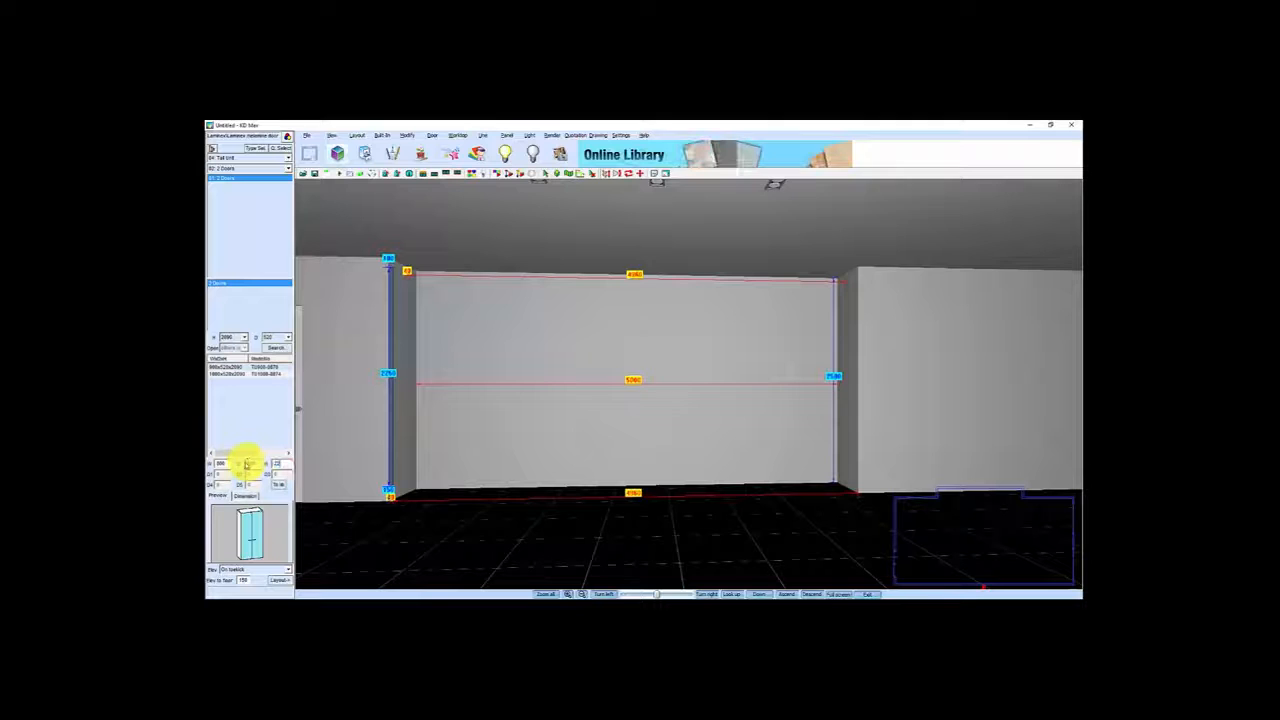
left_click(277, 580)
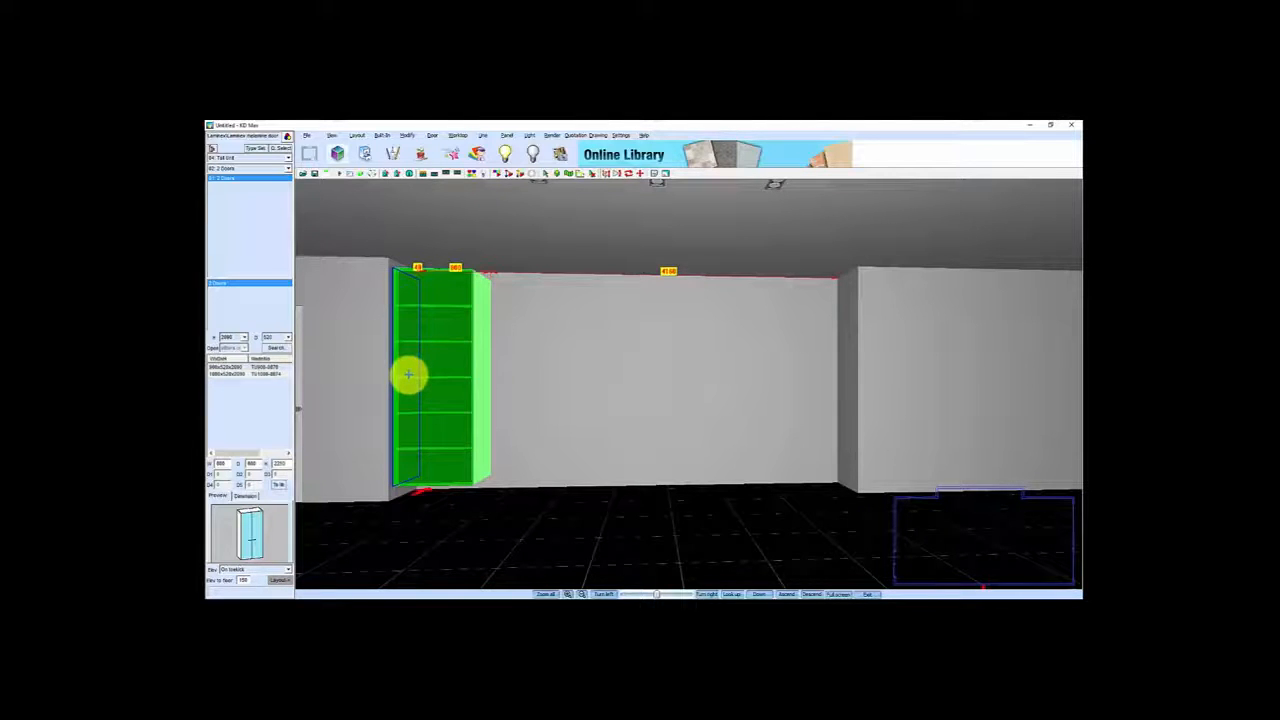
left_click(408, 375)
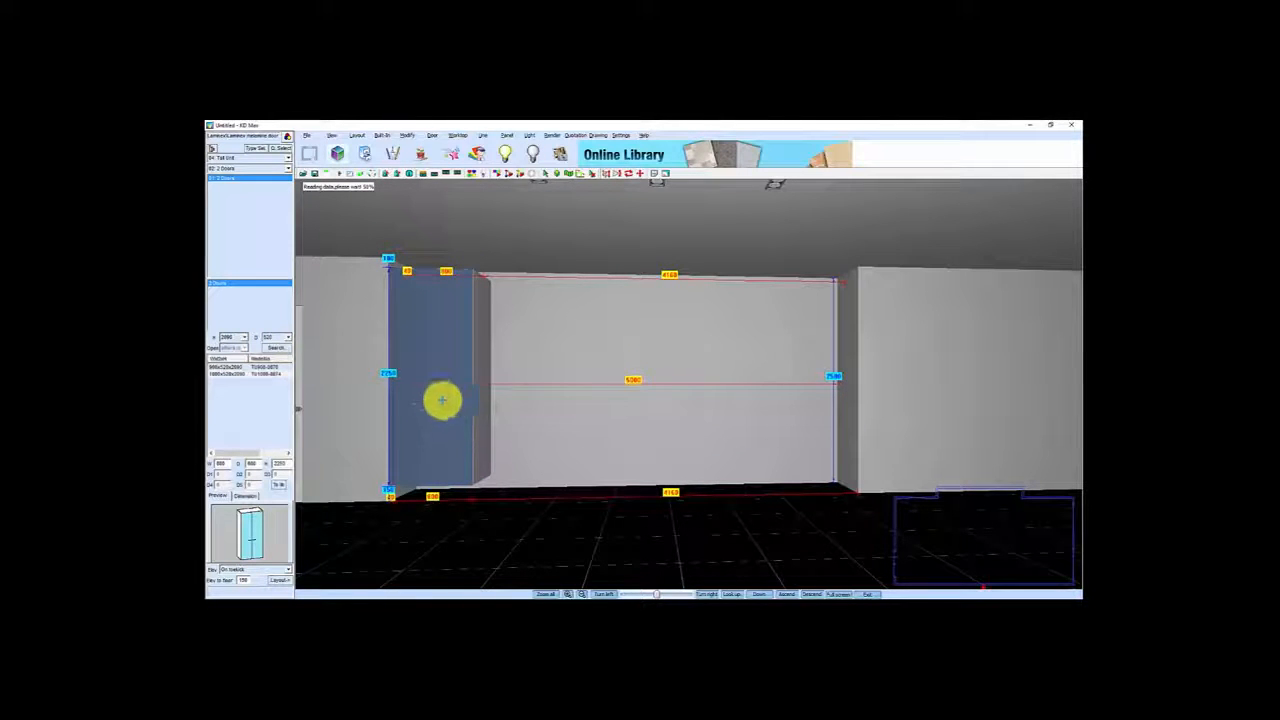
Choose the wall oven tower from the first page of tall unit product styles
left_click(255, 150)
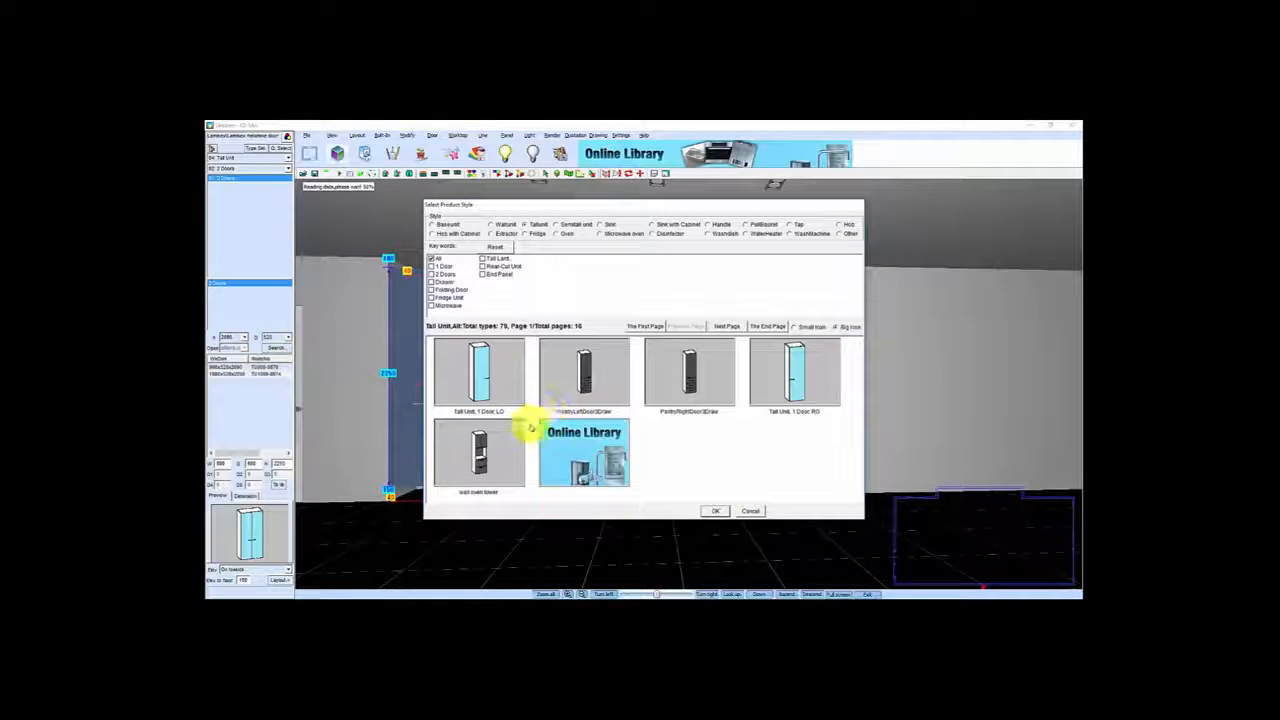
left_click(482, 453)
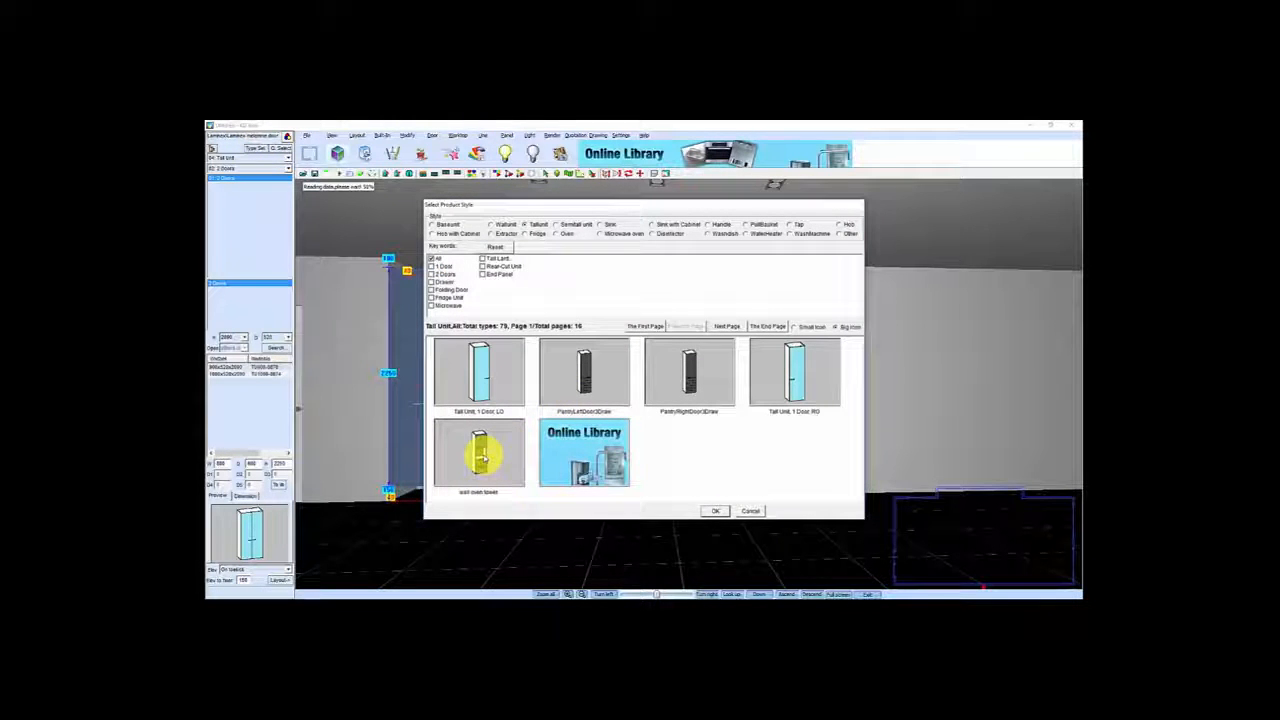
left_click(482, 453)
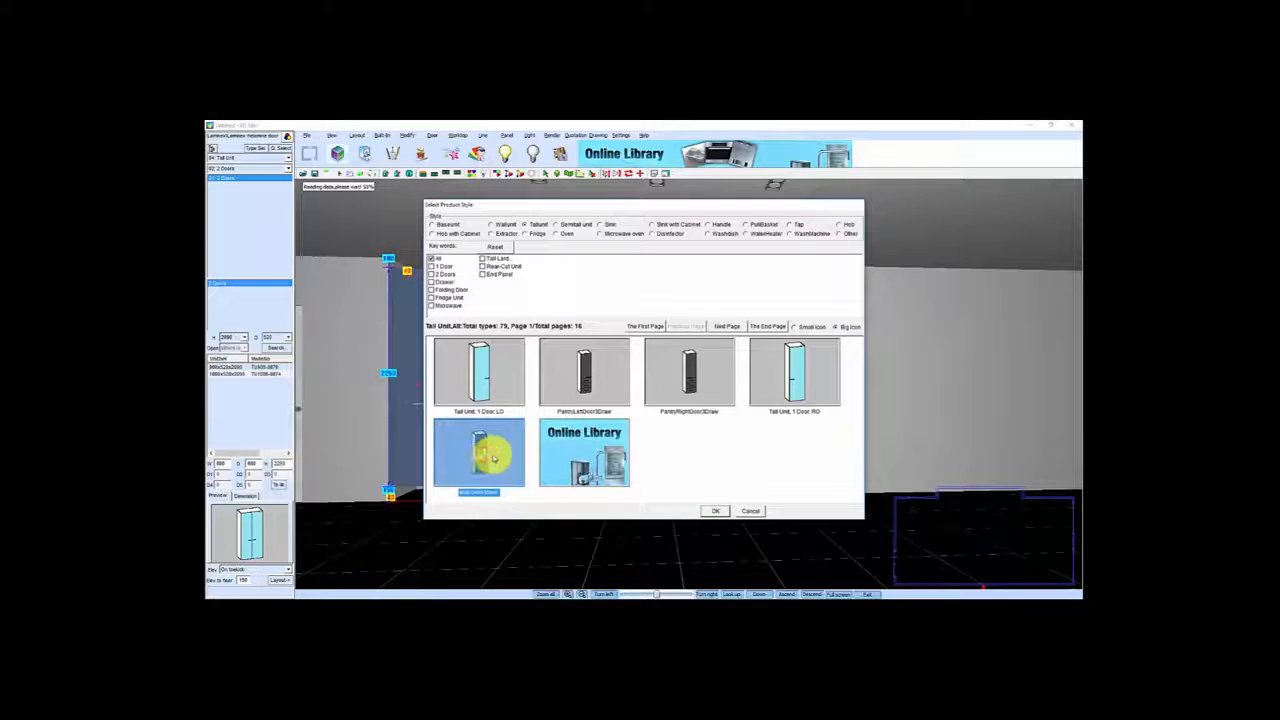
left_click(716, 512)
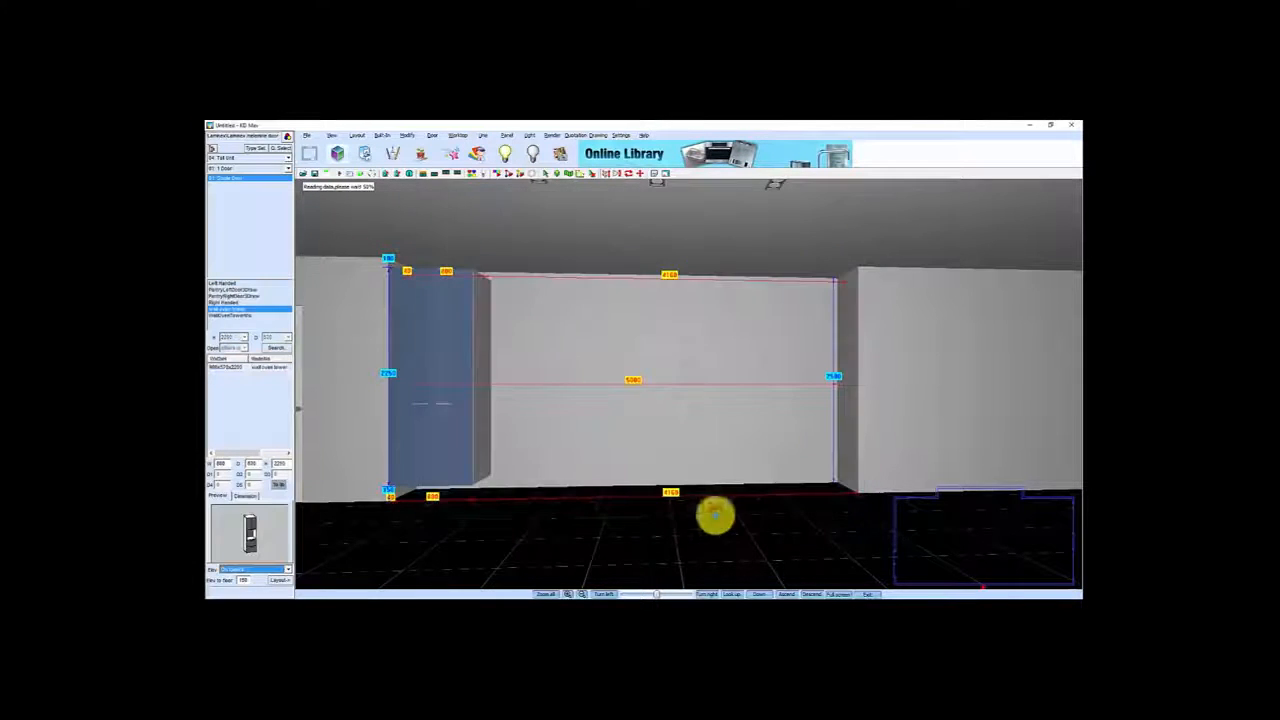
Set the wall oven tower's depth to 600 mm and place it against the exposed side of the double-door tall unit
left_click(258, 463)
left_click(216, 463)
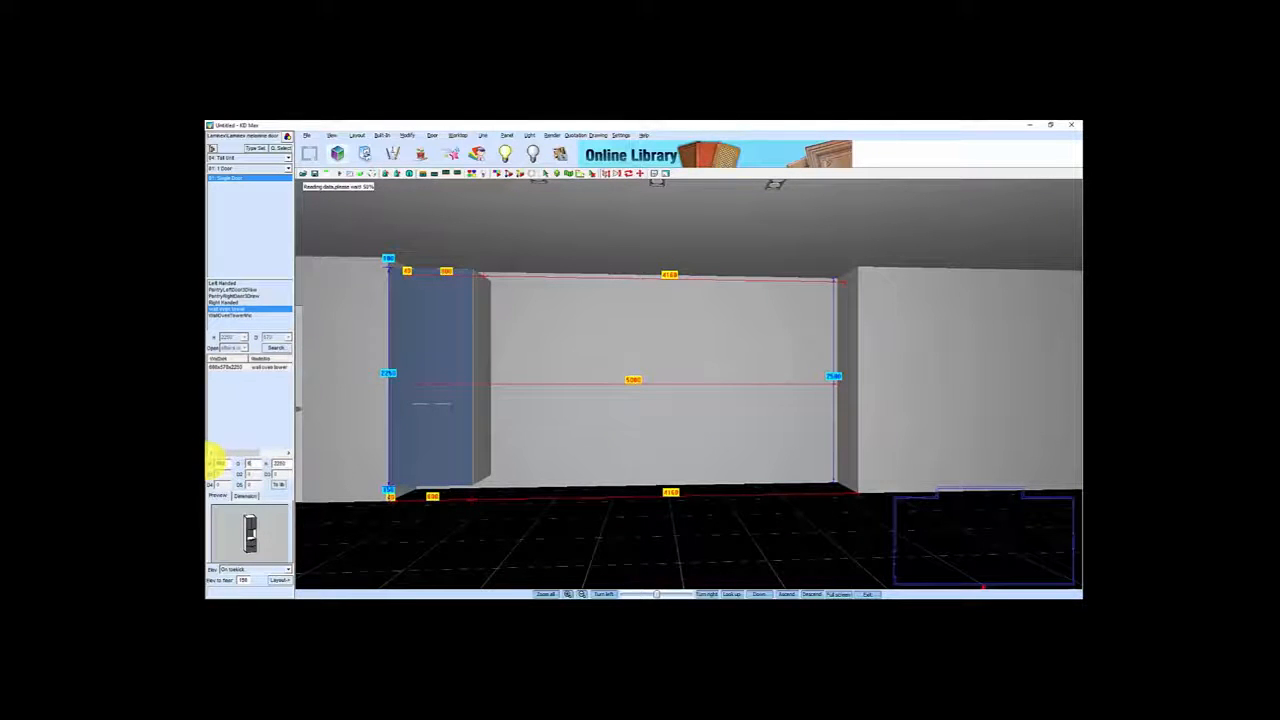
left_click(284, 464)
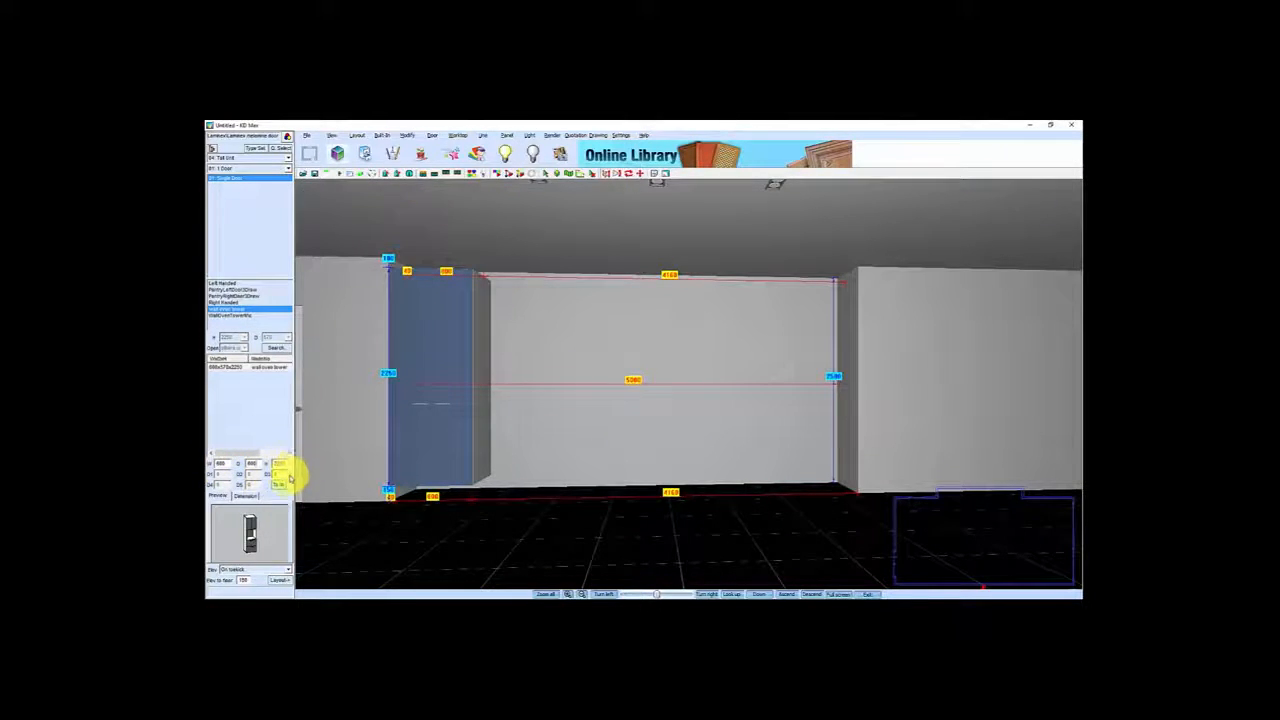
left_click(282, 580)
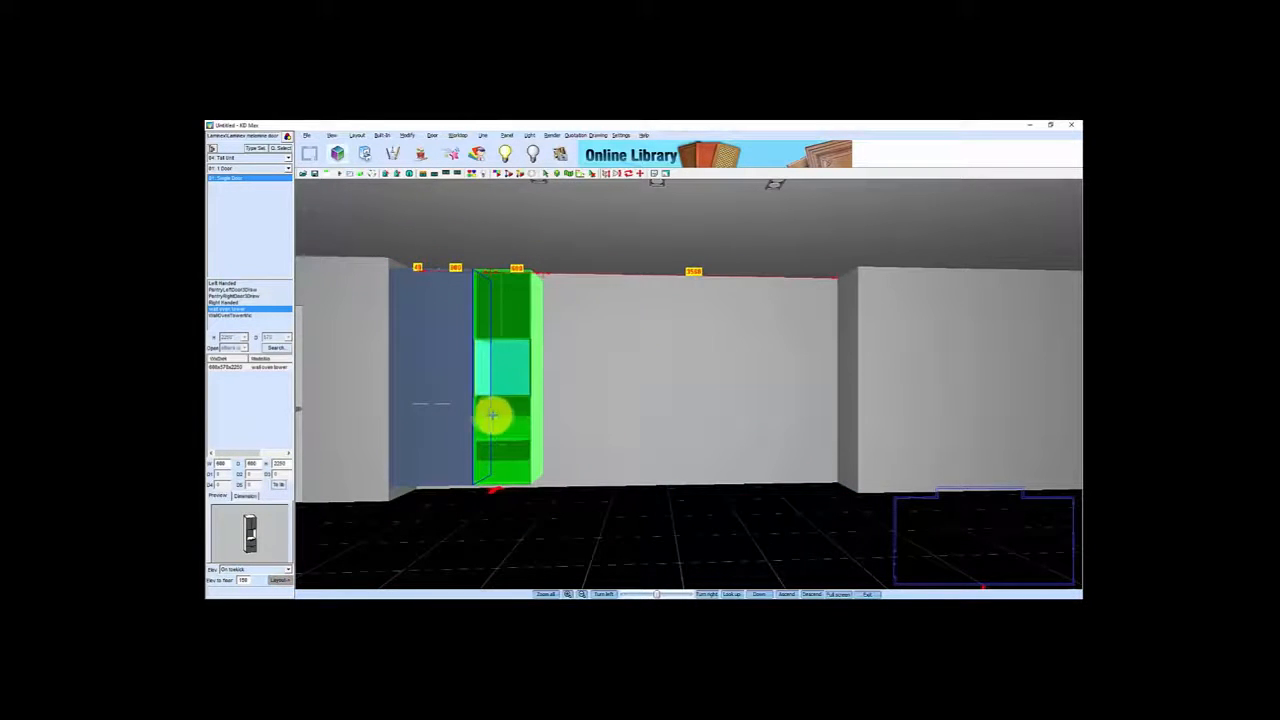
left_click(489, 413)
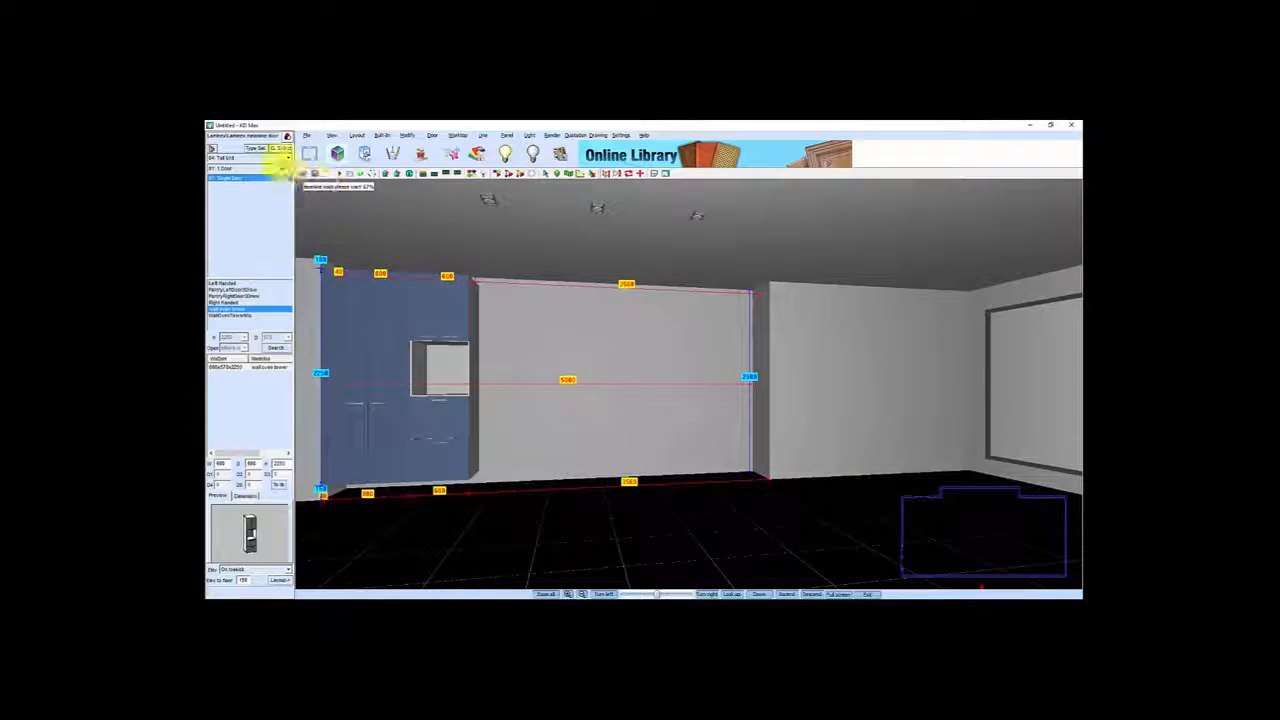
Filter the tall unit product styles by End Panel and choose the Decorative Panel
left_click(259, 148)
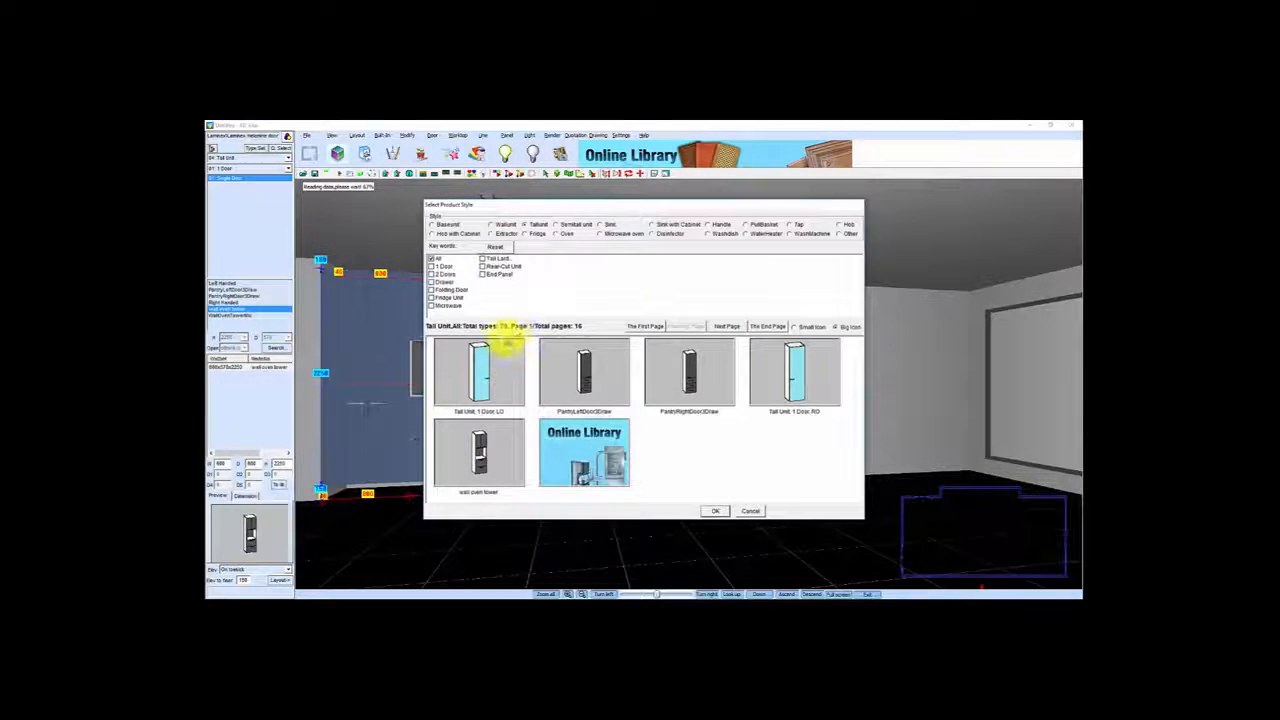
left_click(483, 274)
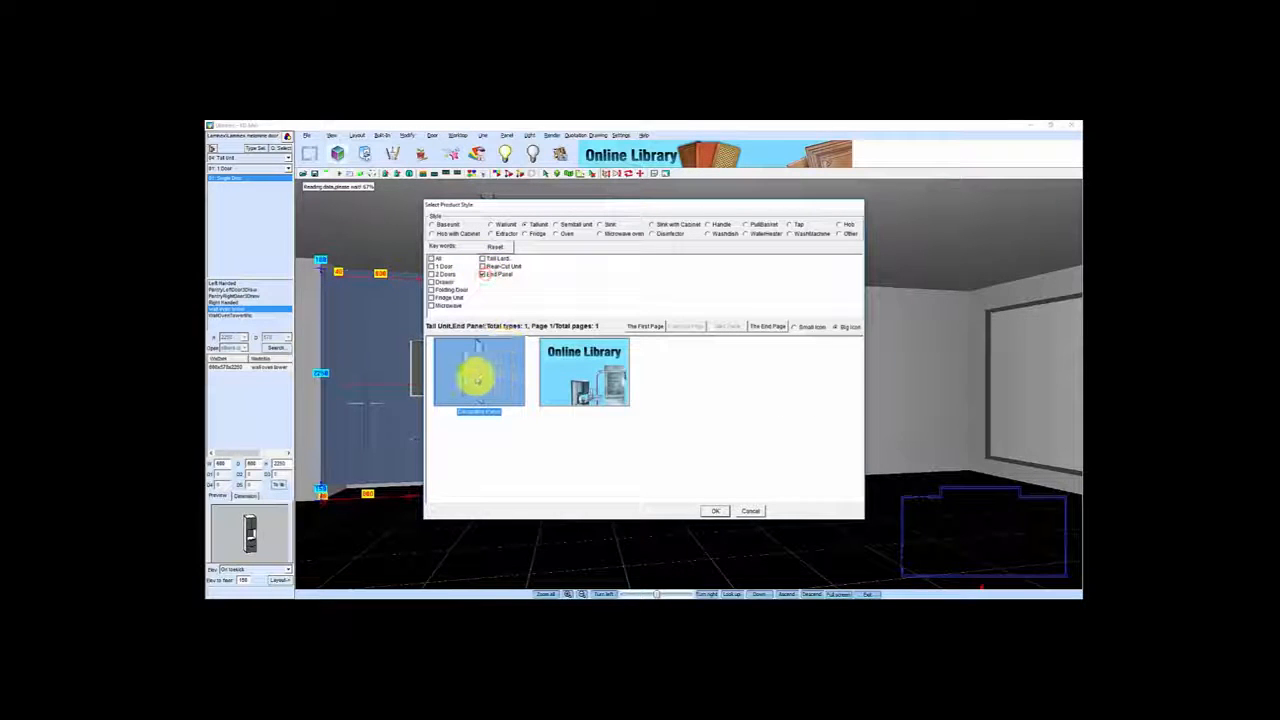
left_click(716, 510)
Size the decorative end panel 16 mm wide and 2400 mm high at floor elevation 0, and place it beside the oven tower
left_click(216, 463)
left_click(257, 463)
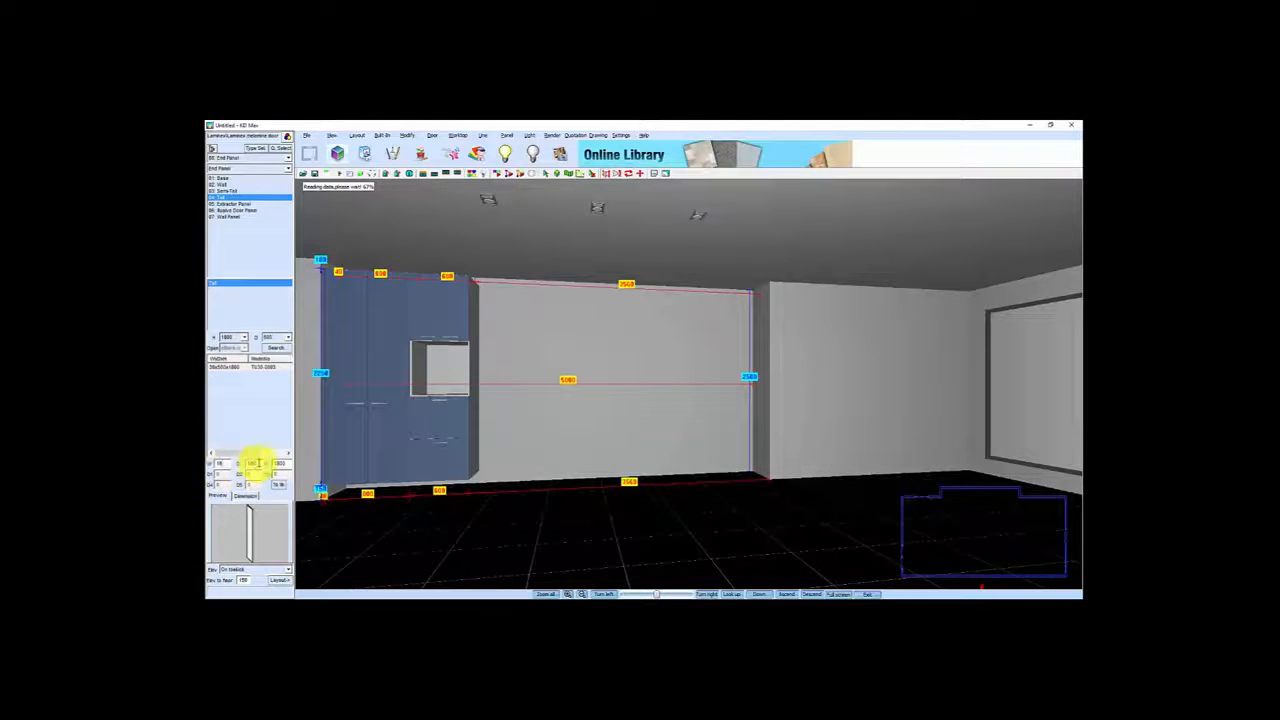
left_click(253, 463)
left_click(277, 463)
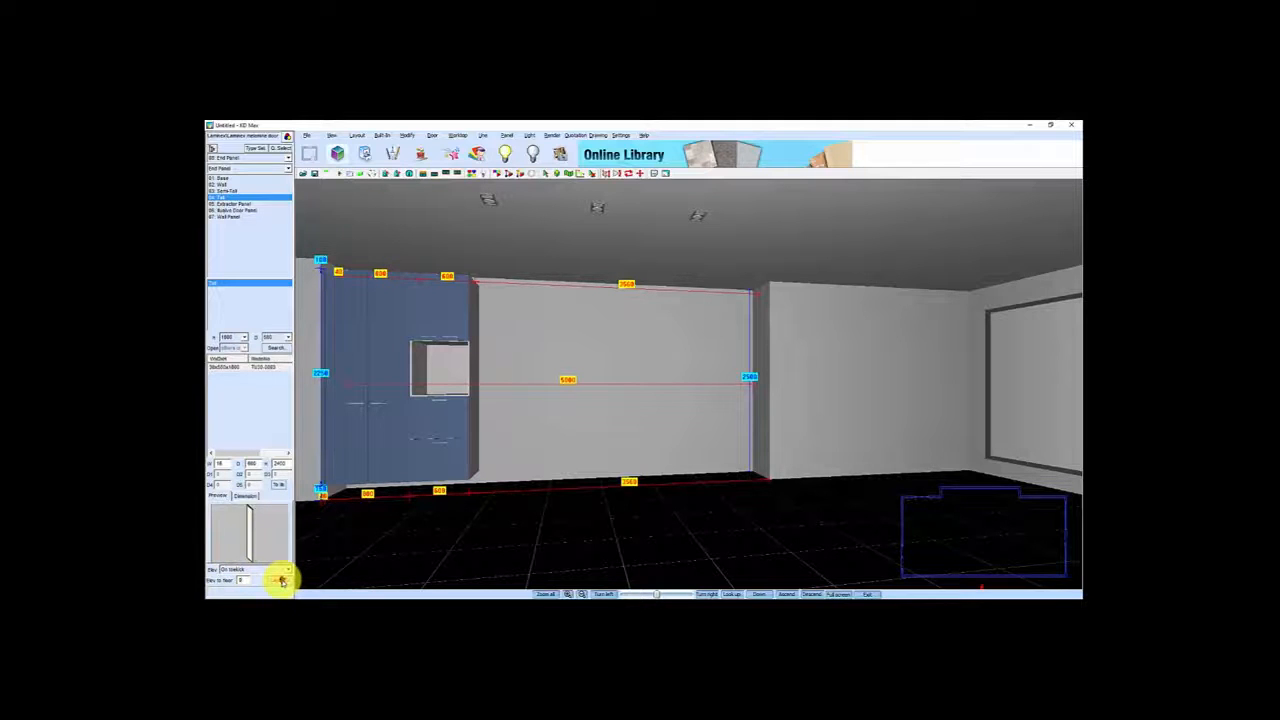
left_click(281, 580)
left_click(500, 466)
Switch the product styles to wall units and choose the double wall unit
left_click_drag(535, 455, 580, 440)
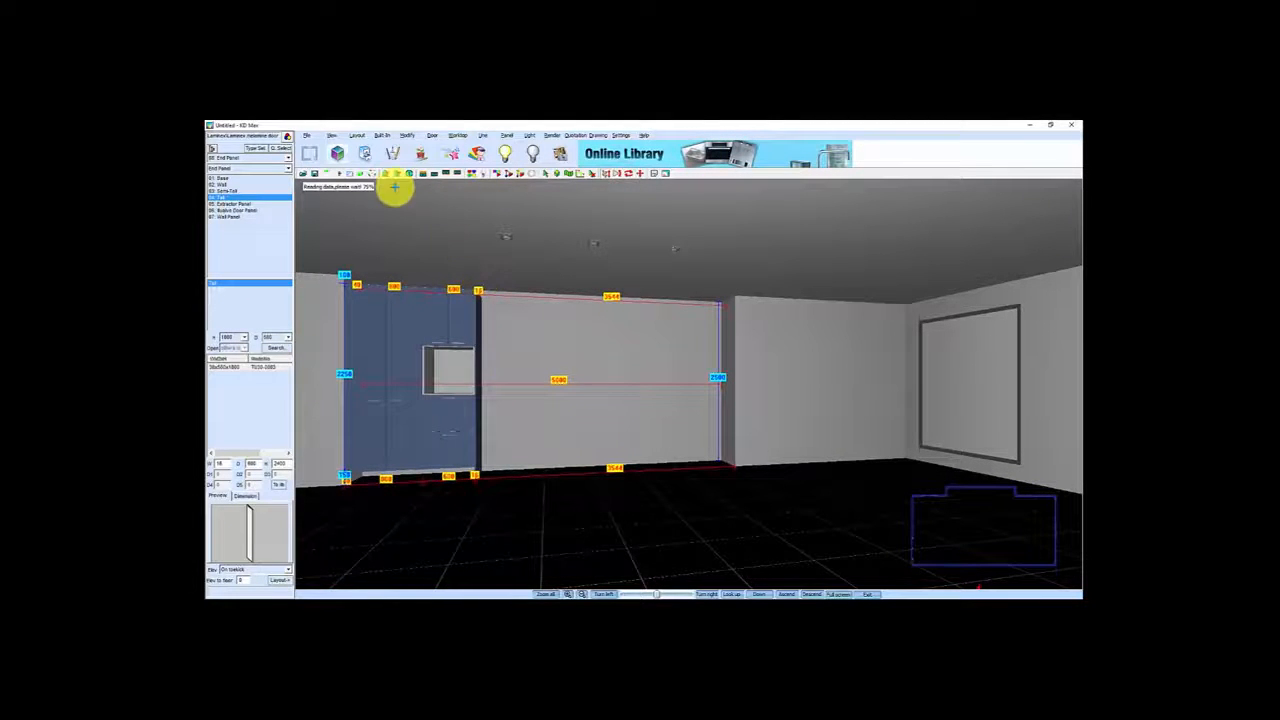
left_click(256, 149)
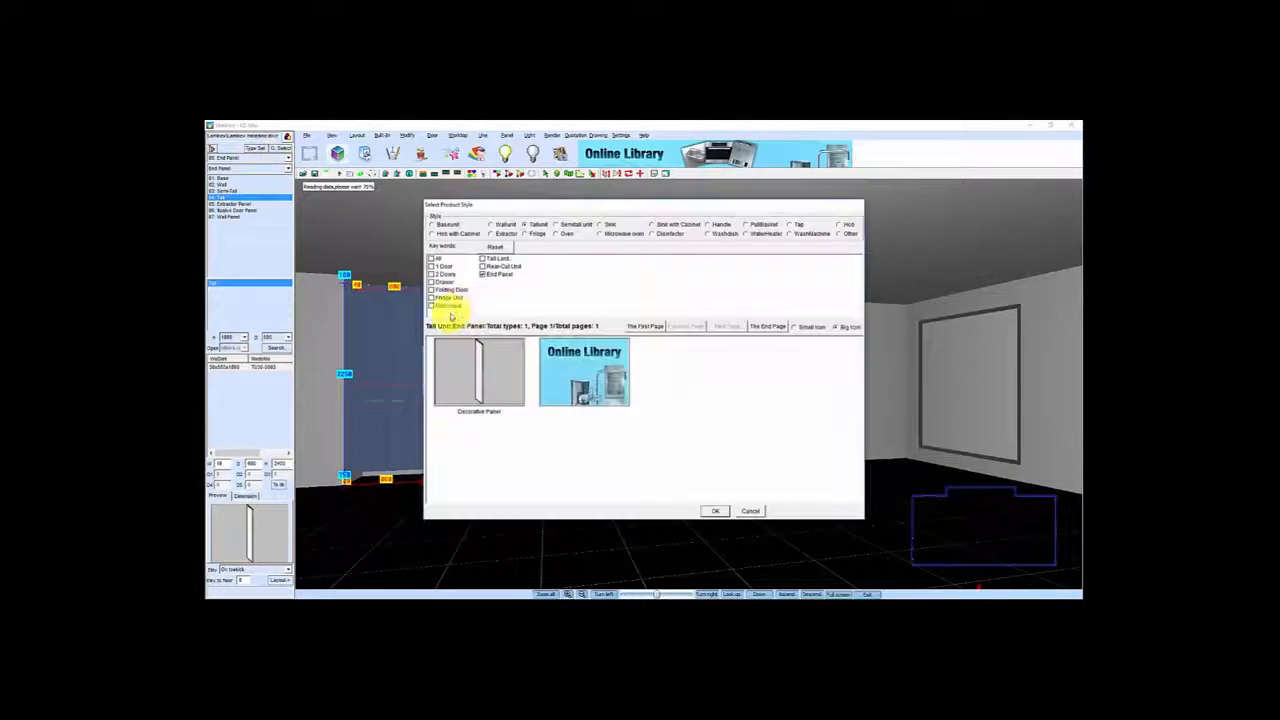
left_click(491, 224)
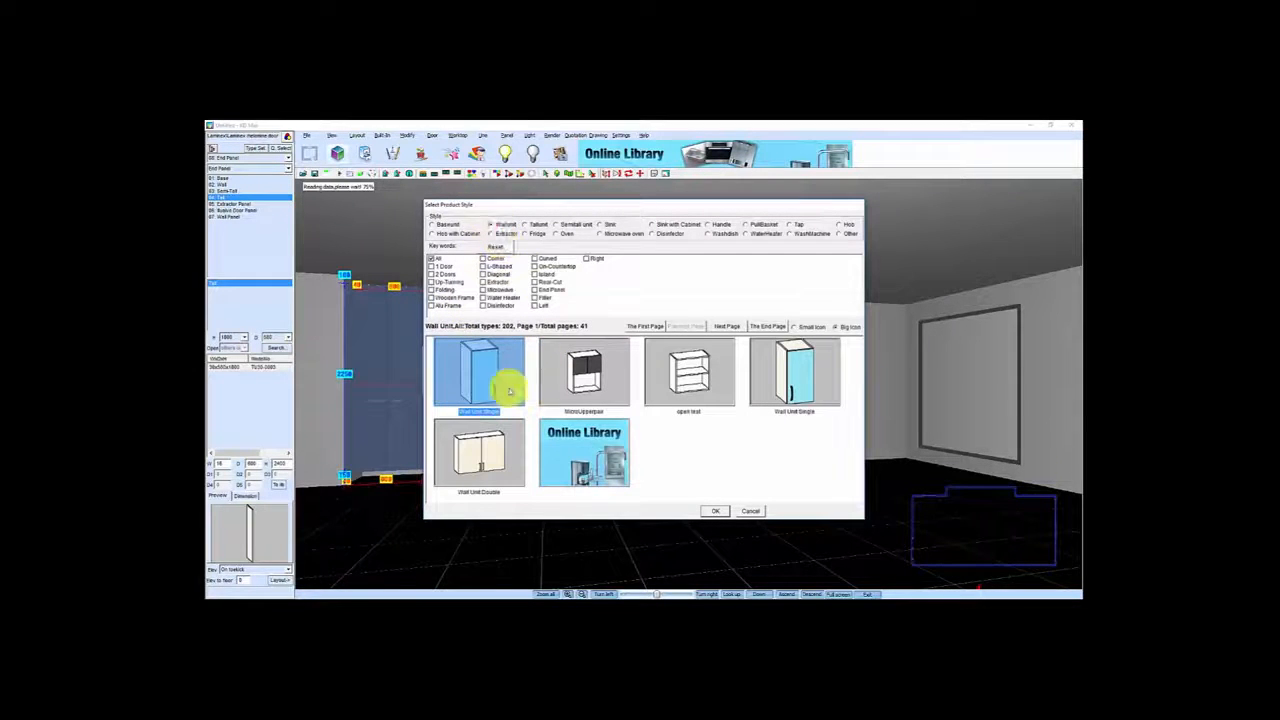
left_click(484, 452)
left_click(712, 511)
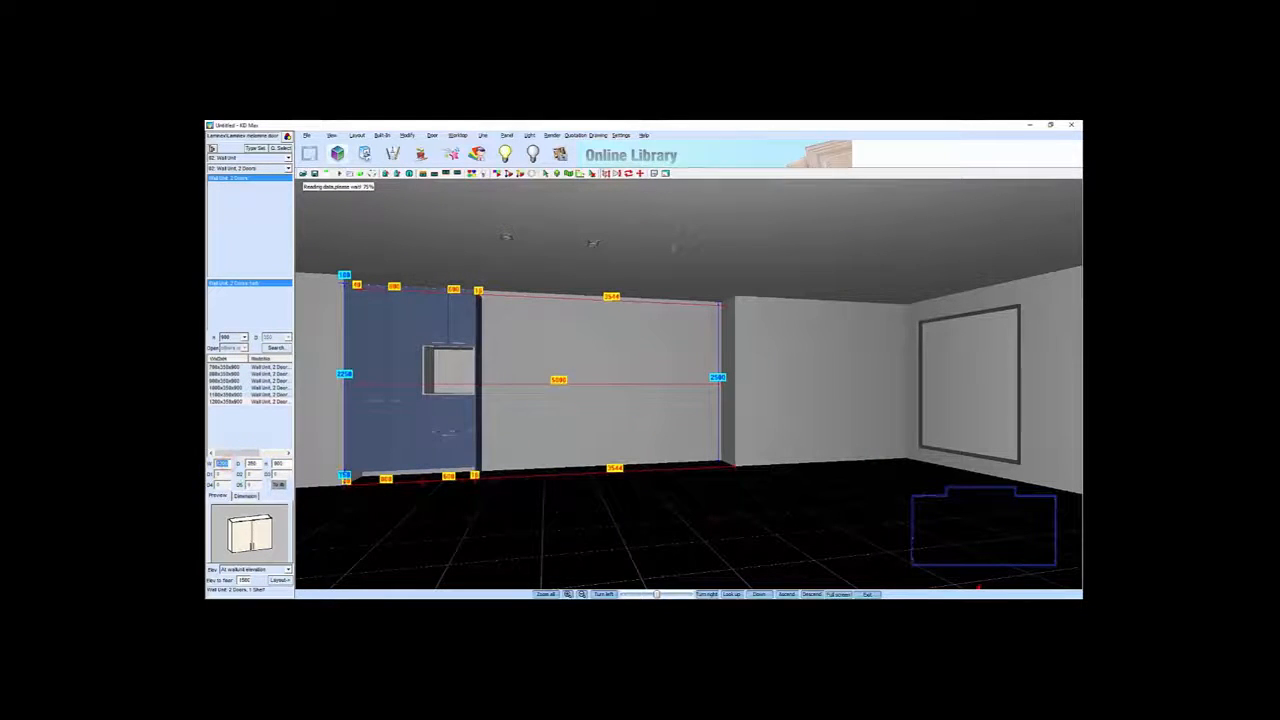
Set the double wall unit's height to 840 mm and place it at the right end of the recessed wall
left_click(229, 474)
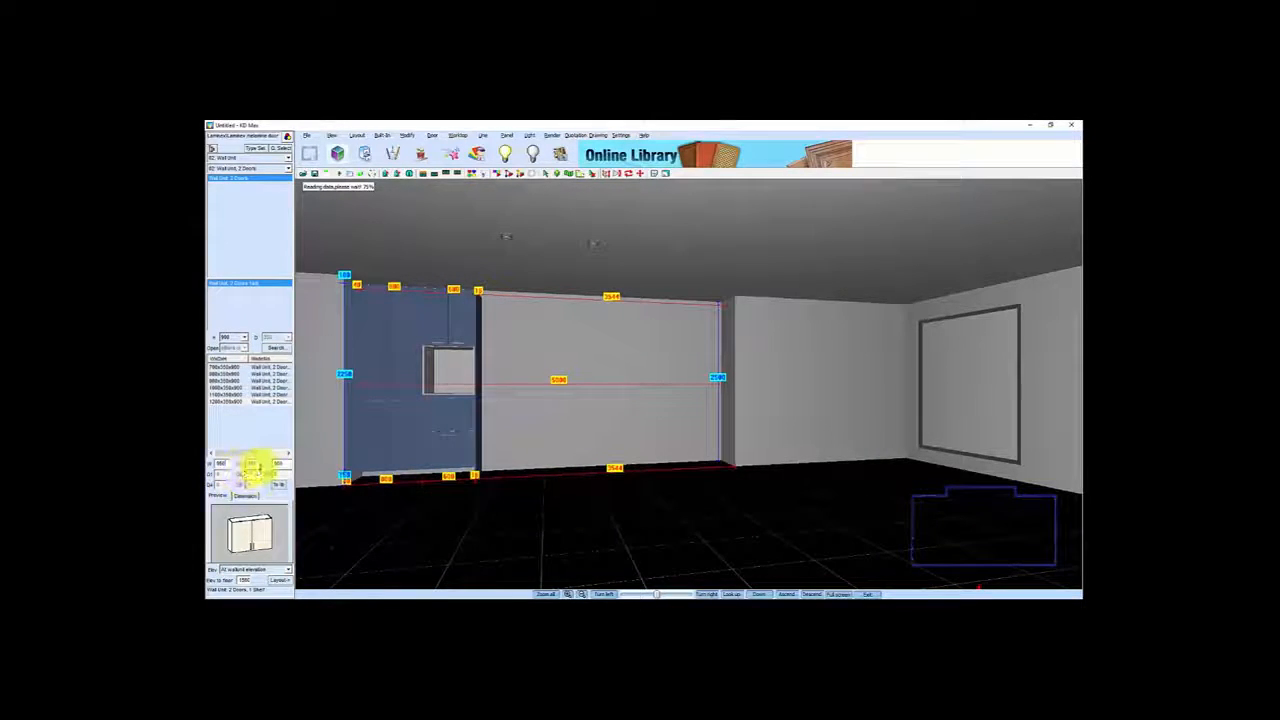
left_click(284, 468)
left_click_drag(283, 465, 246, 464)
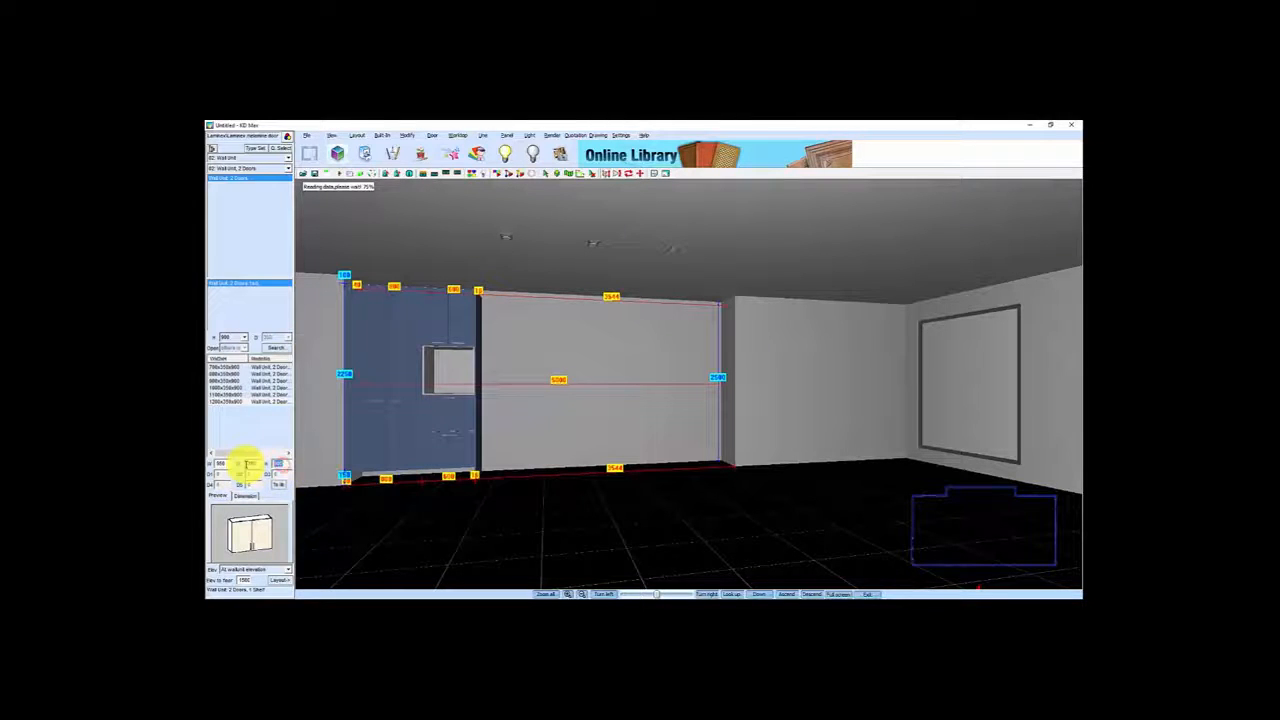
type("840")
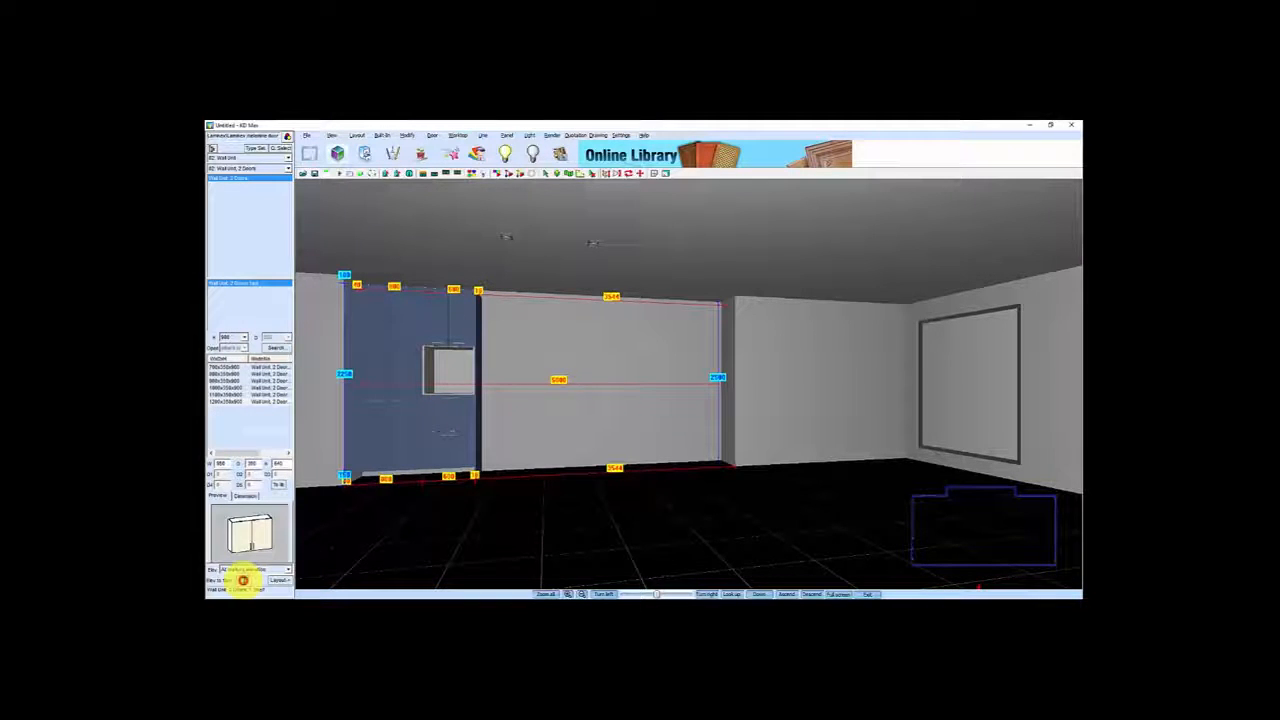
left_click(280, 580)
Move the double wall unit 40 mm left of the recess's side wall and shift it outward from the back wall
left_click_drag(181, 165, 404, 194)
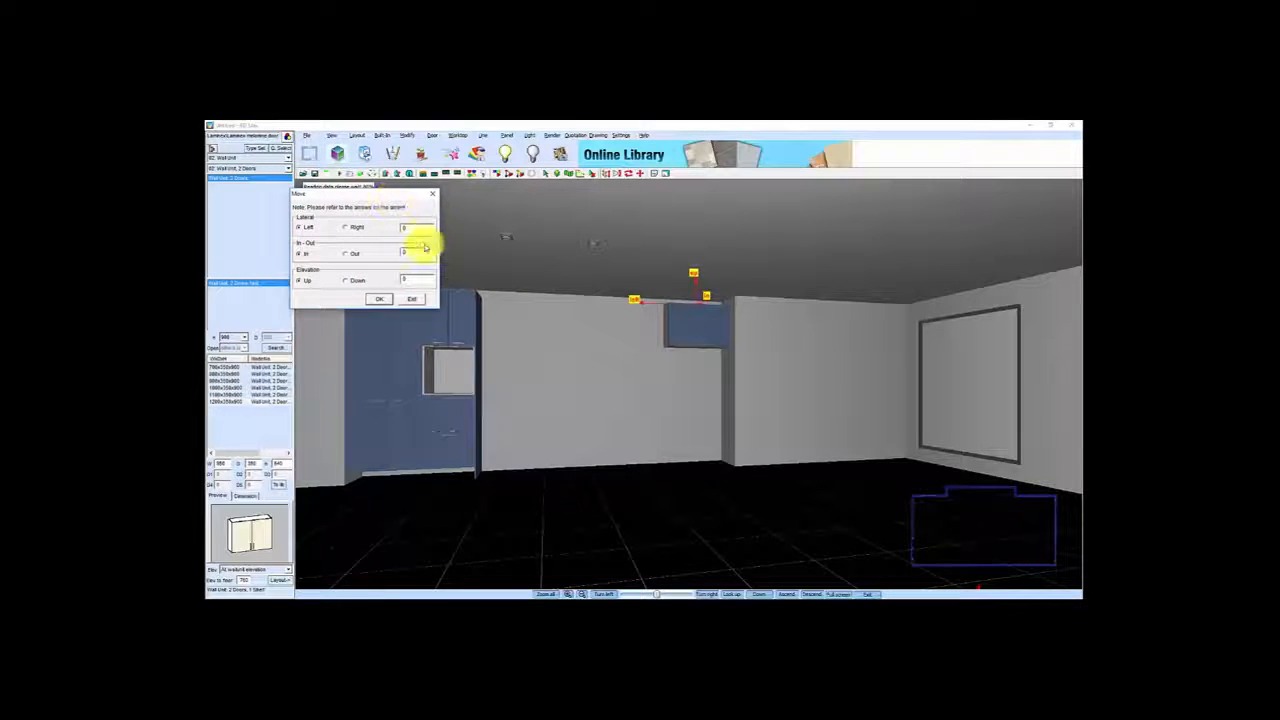
left_click(345, 254)
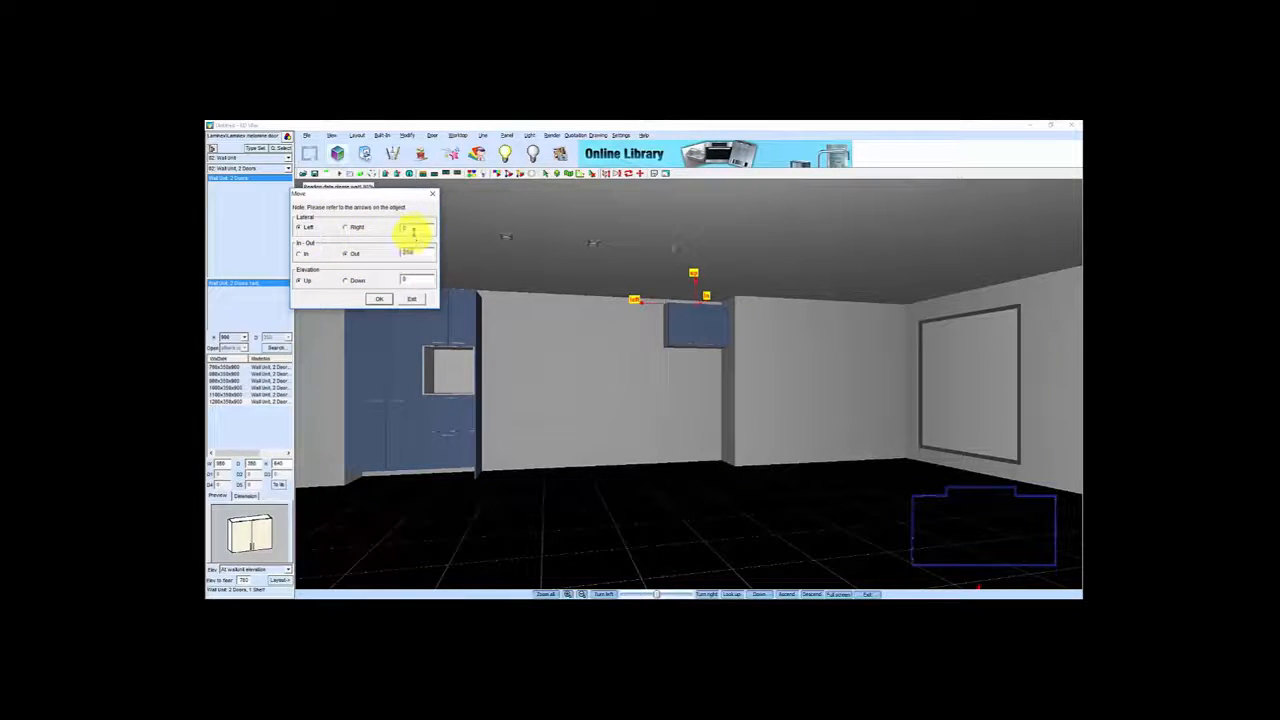
left_click(376, 301)
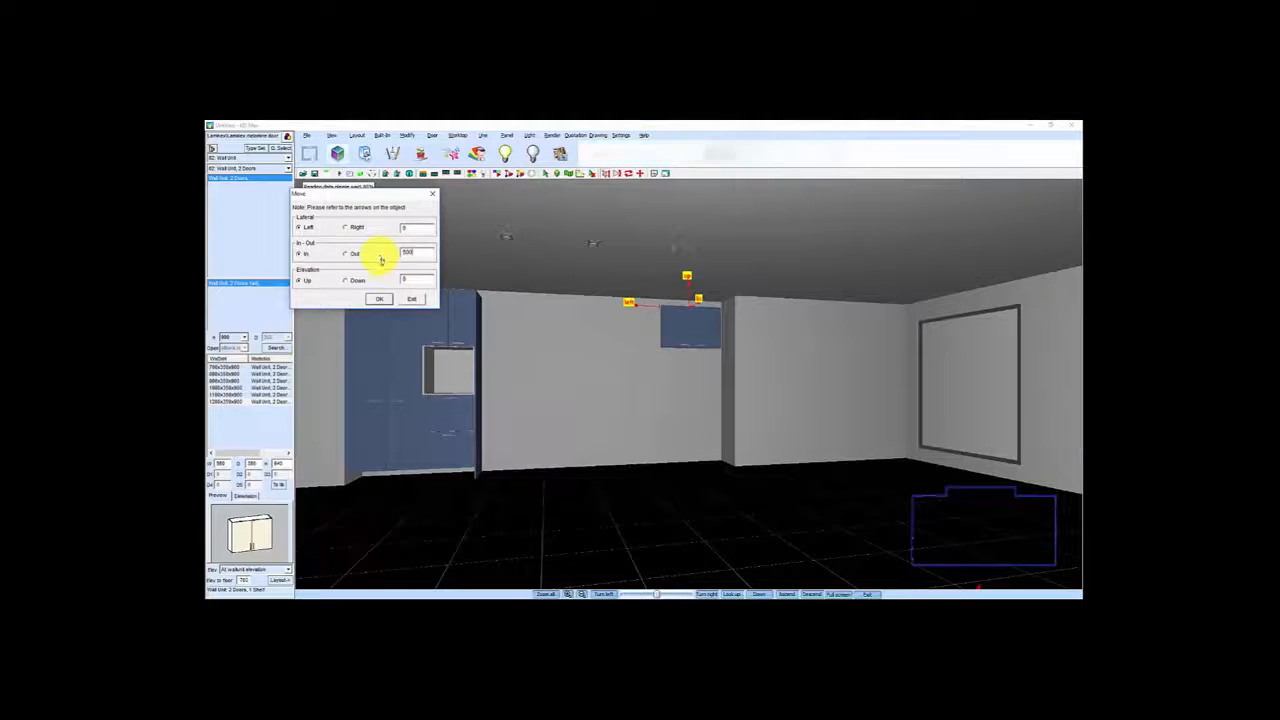
left_click(379, 299)
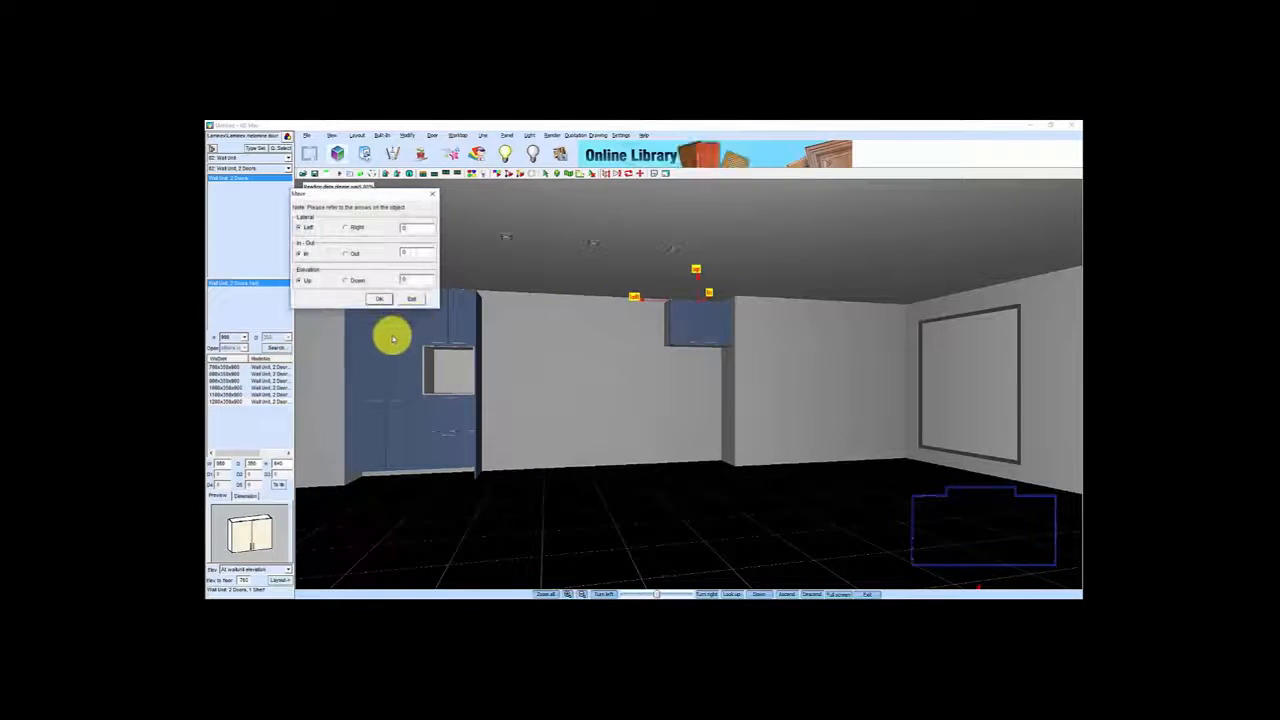
left_click(398, 300)
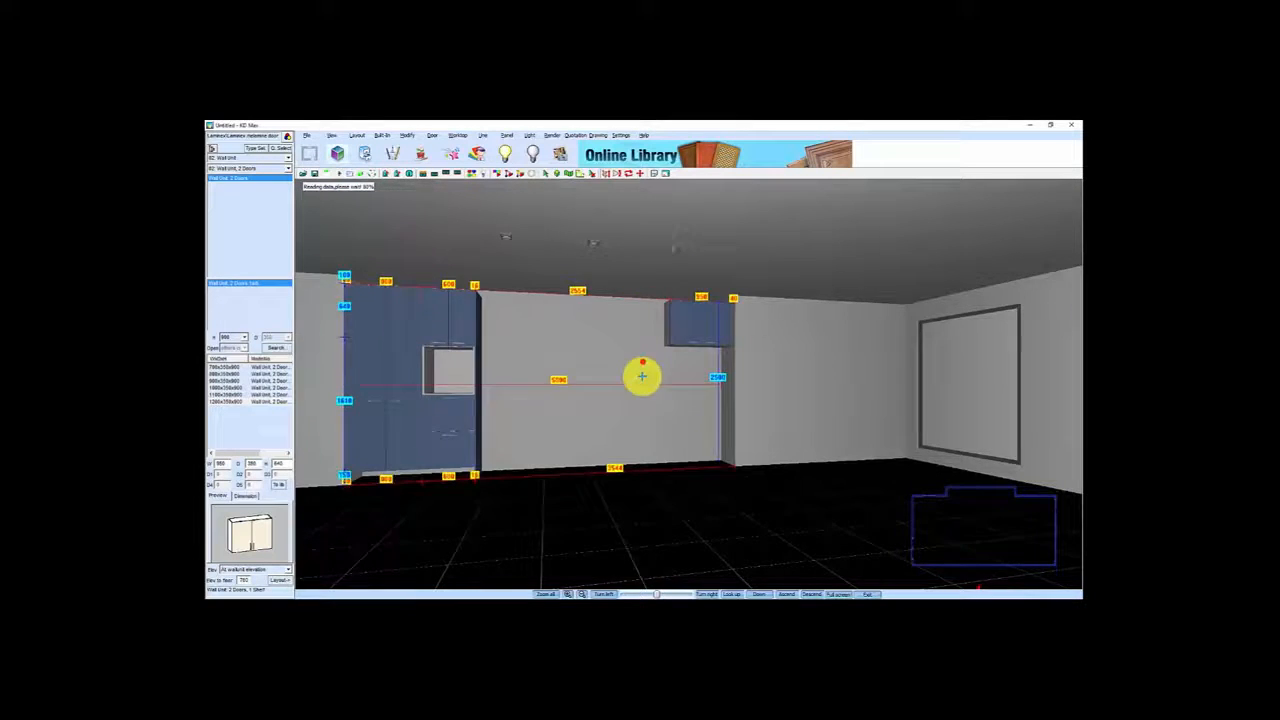
scroll(628, 420, "up", 5)
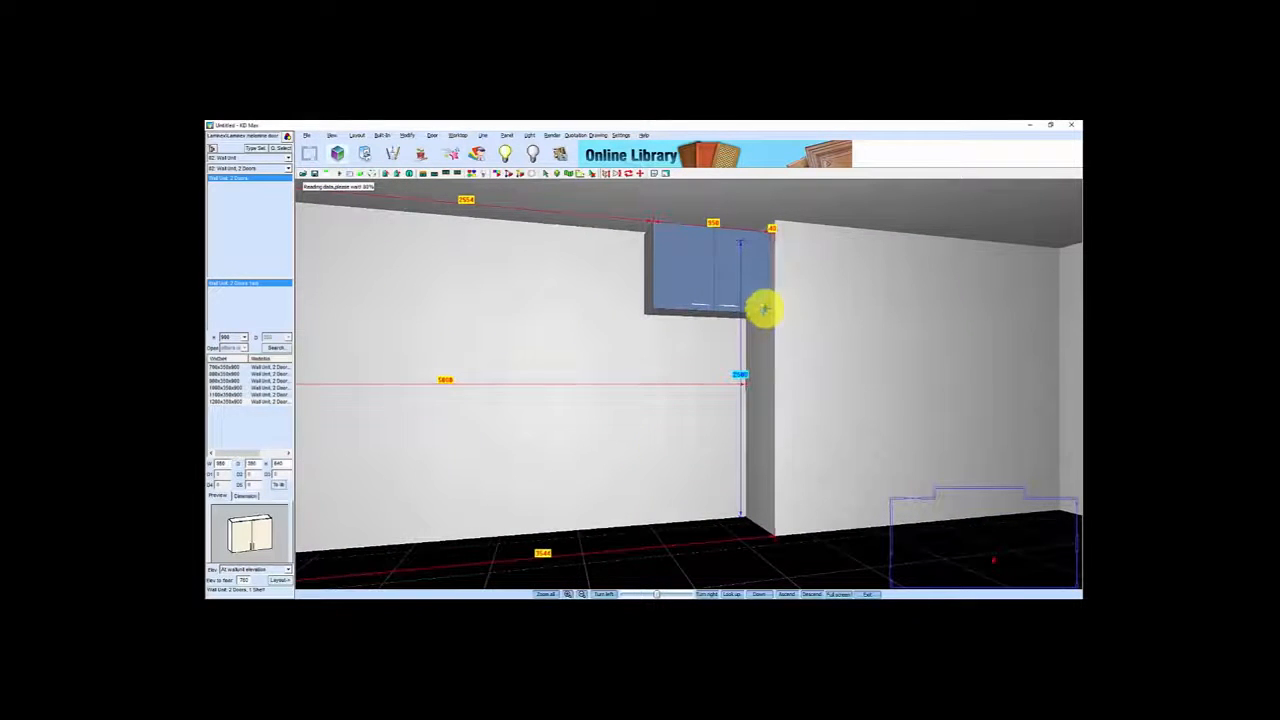
scroll(651, 360, "down", 4)
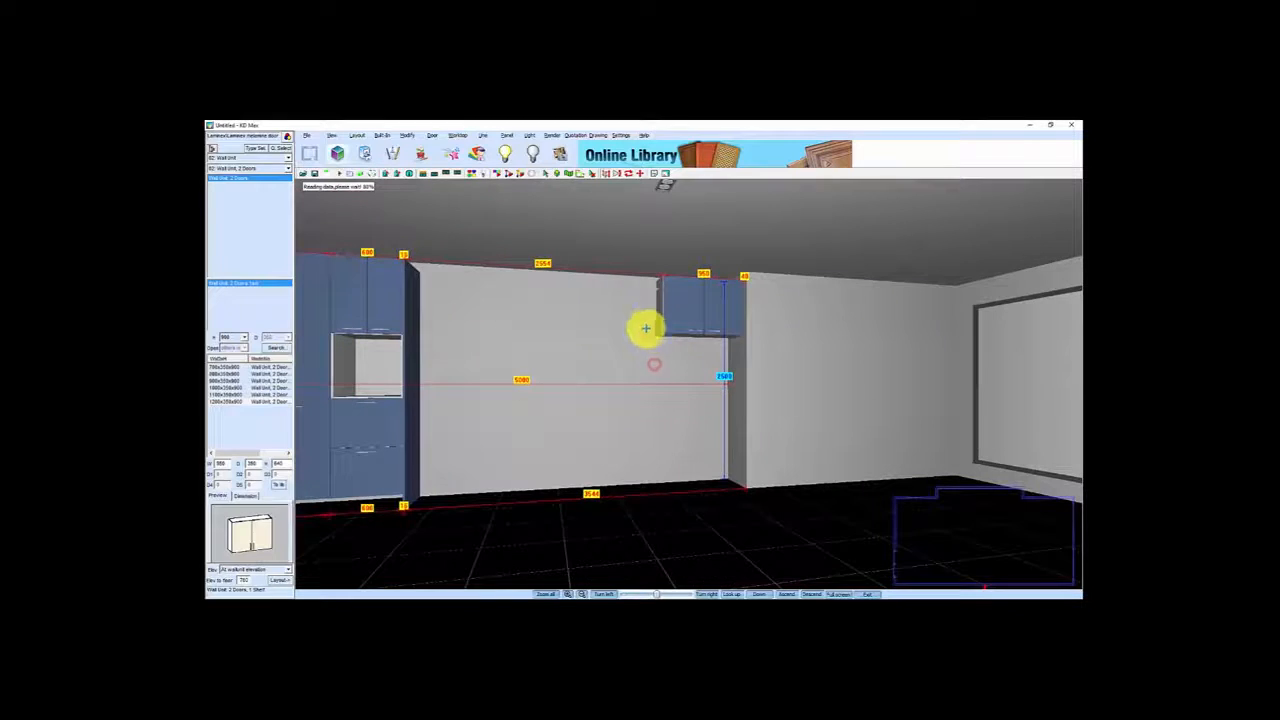
Filter the wall unit product styles by Filler and choose the Filler Panel
left_click(254, 148)
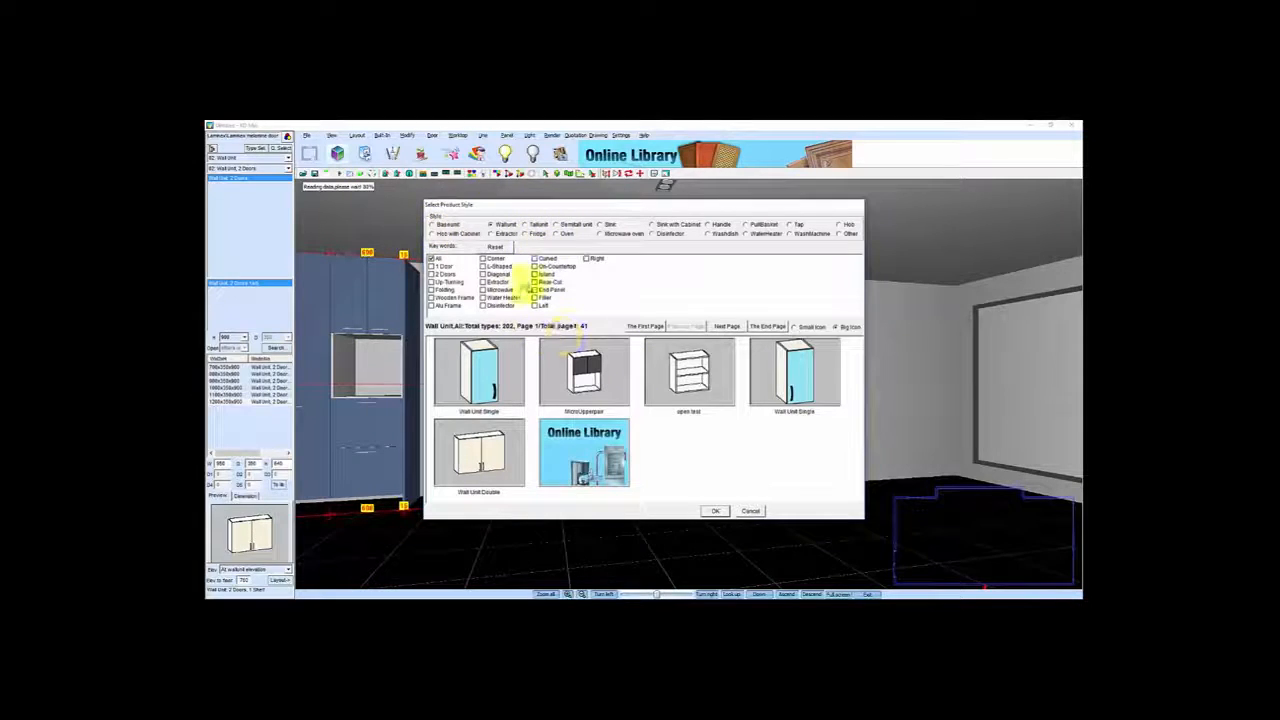
left_click(535, 297)
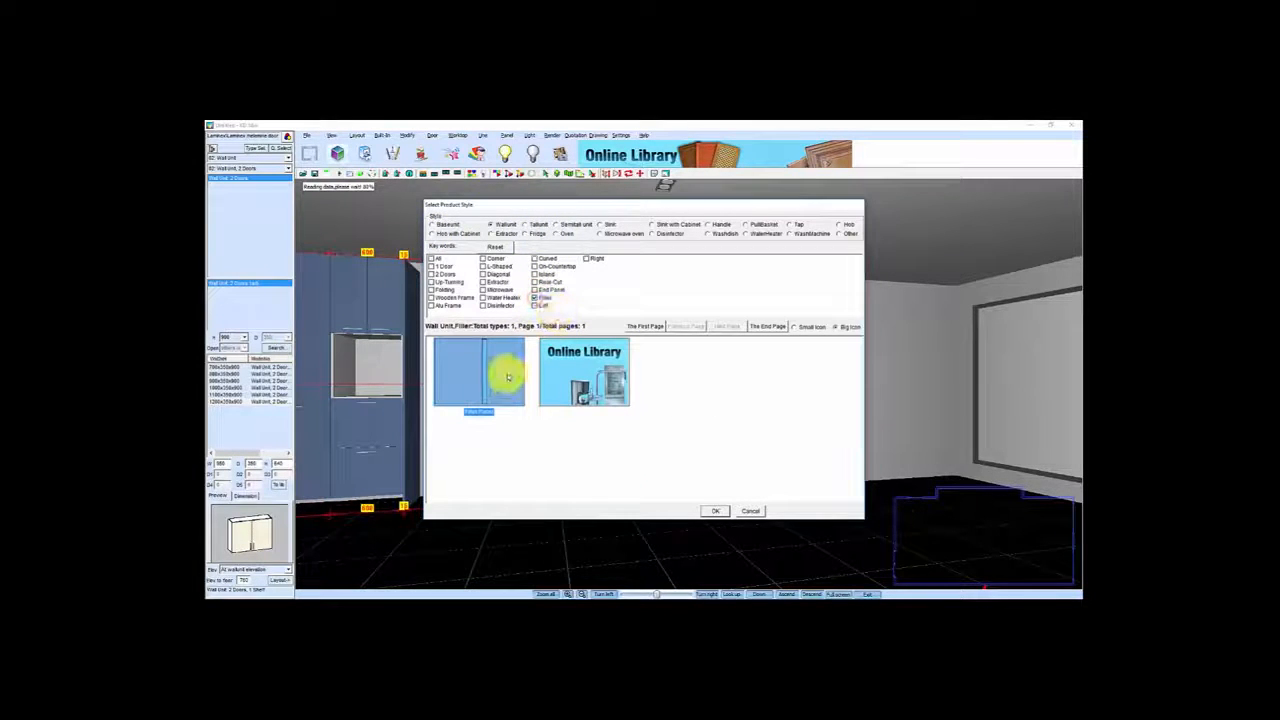
left_click(715, 511)
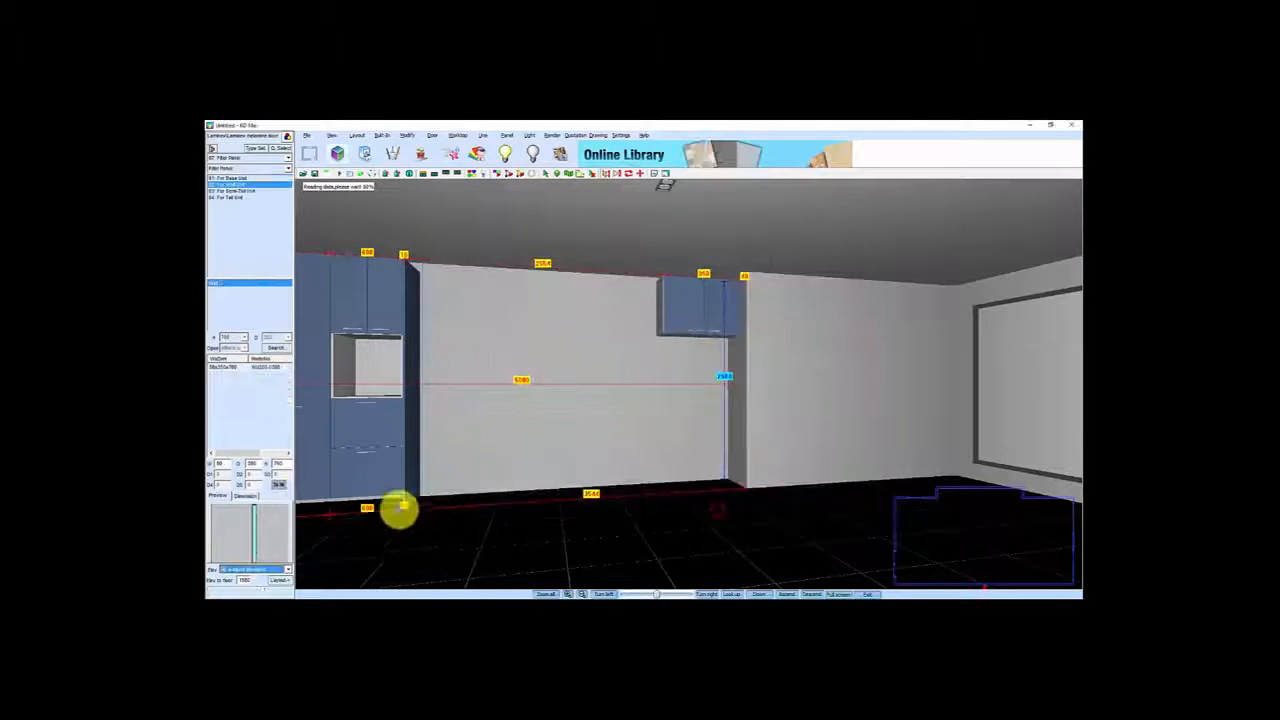
Size the filler panel 40 mm wide and 840 mm high, and place it between the double wall unit and side wall without extending it
left_click(224, 463)
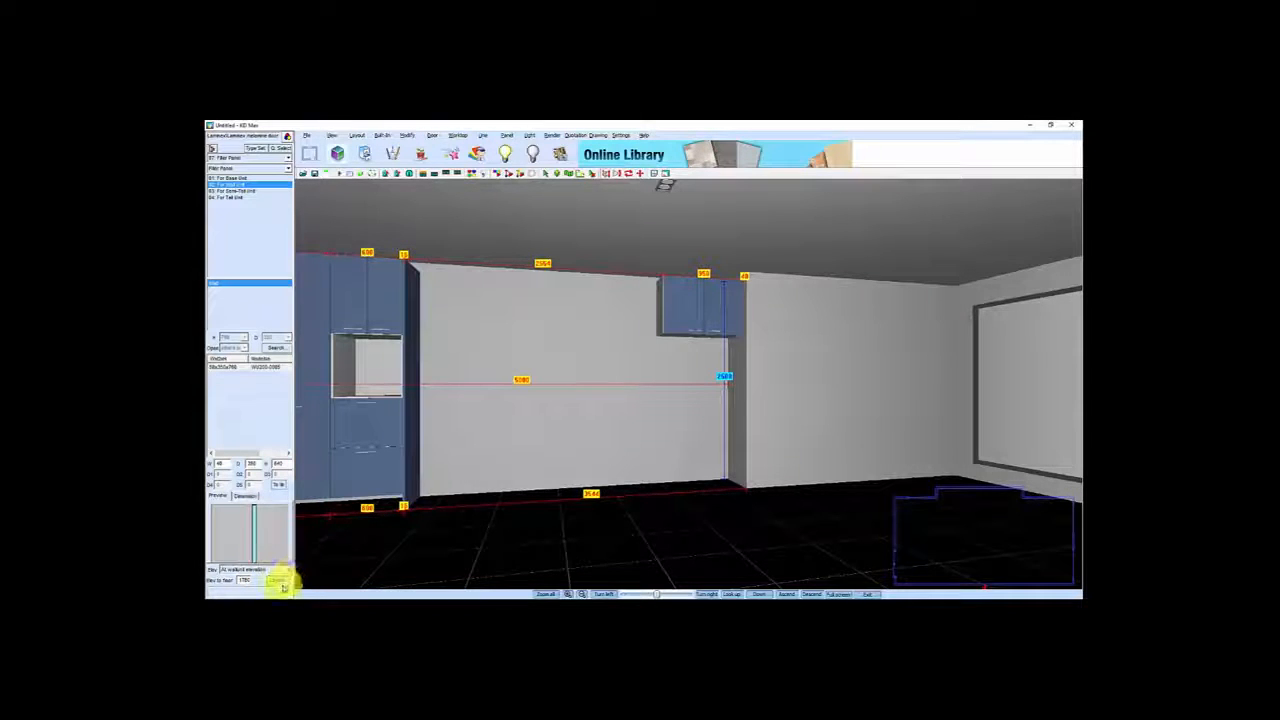
left_click(279, 581)
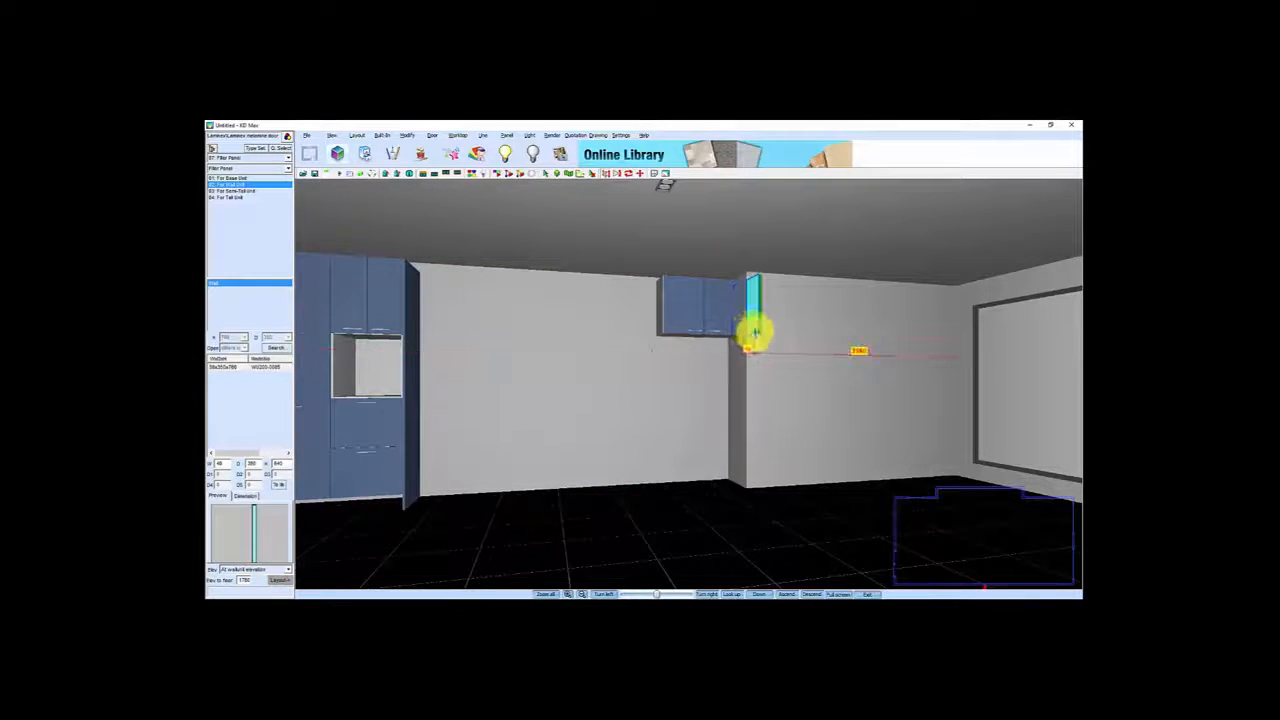
left_click(739, 327)
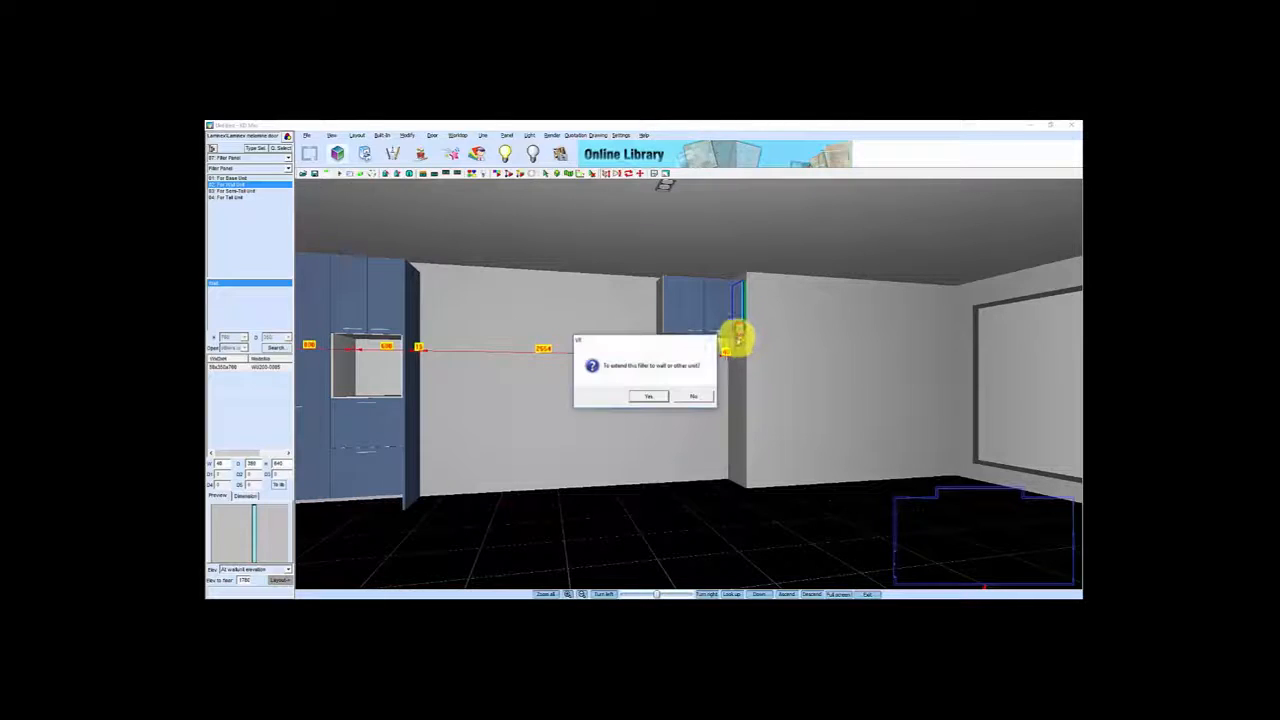
left_click(694, 398)
Switch the product styles to tall units, filter by End Panel and choose the Decorative Panel
scroll(729, 349, "up", 2)
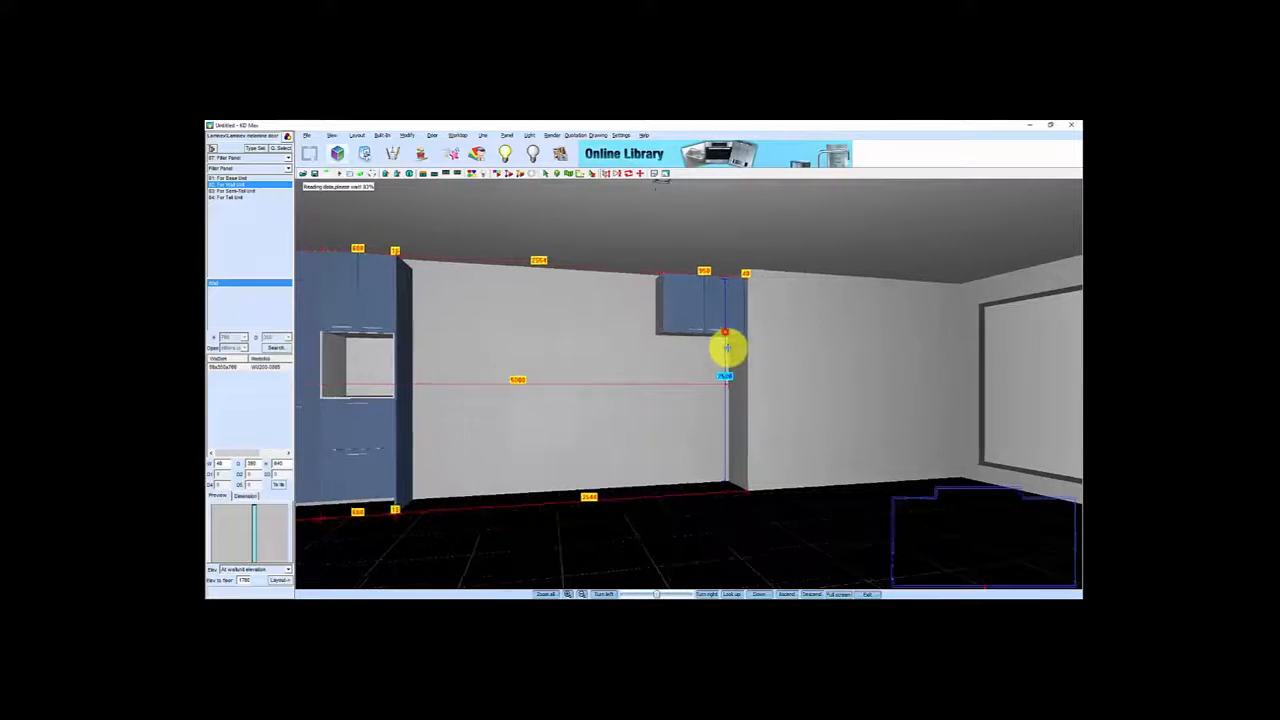
left_click_drag(612, 369, 660, 331)
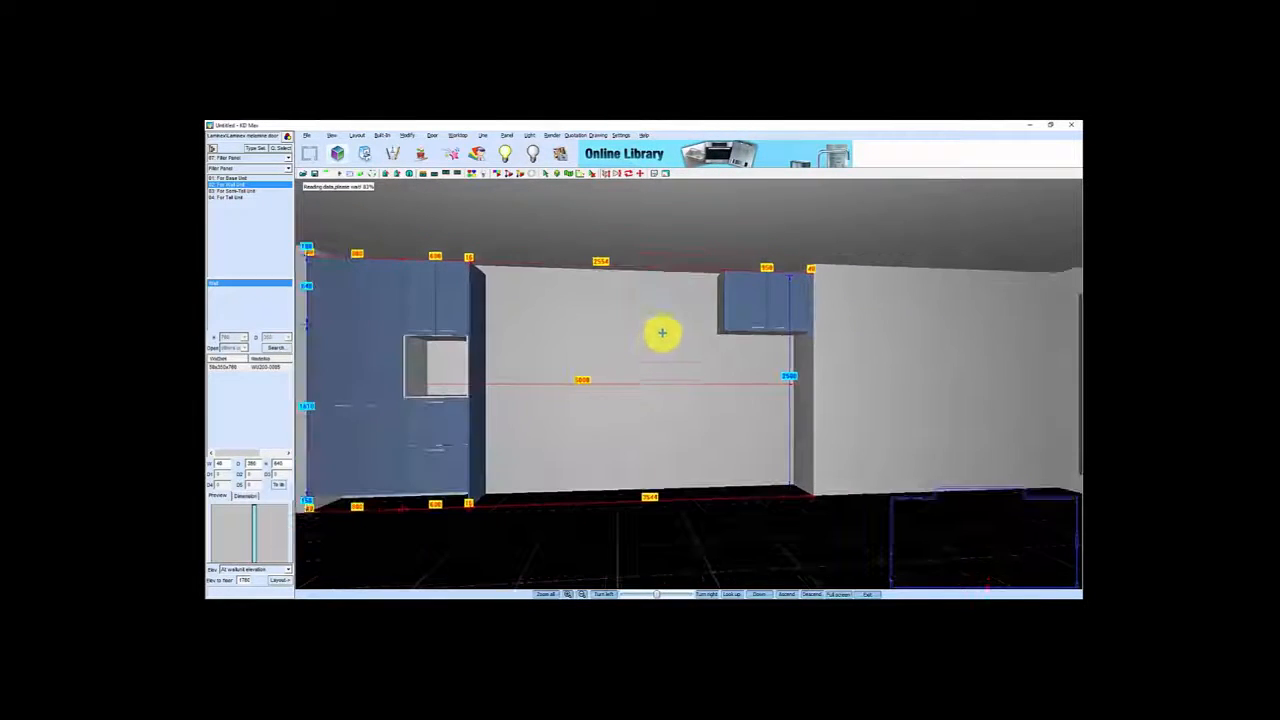
left_click(262, 147)
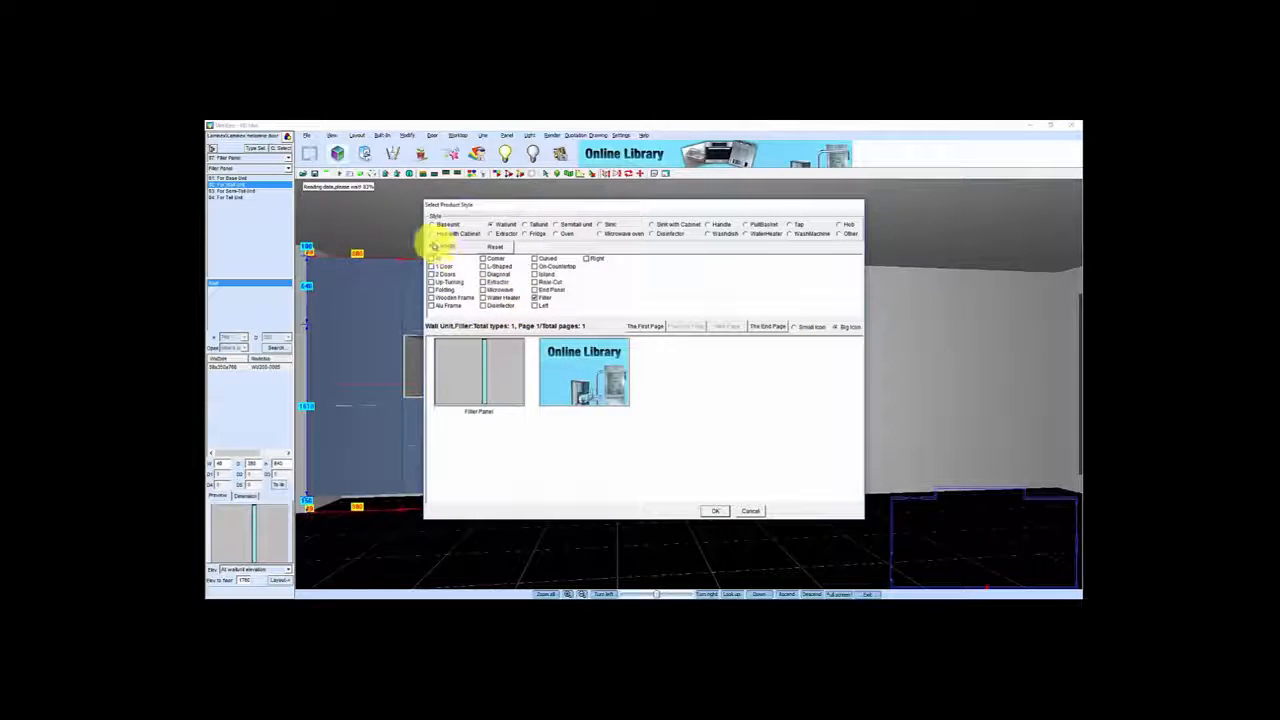
left_click(525, 224)
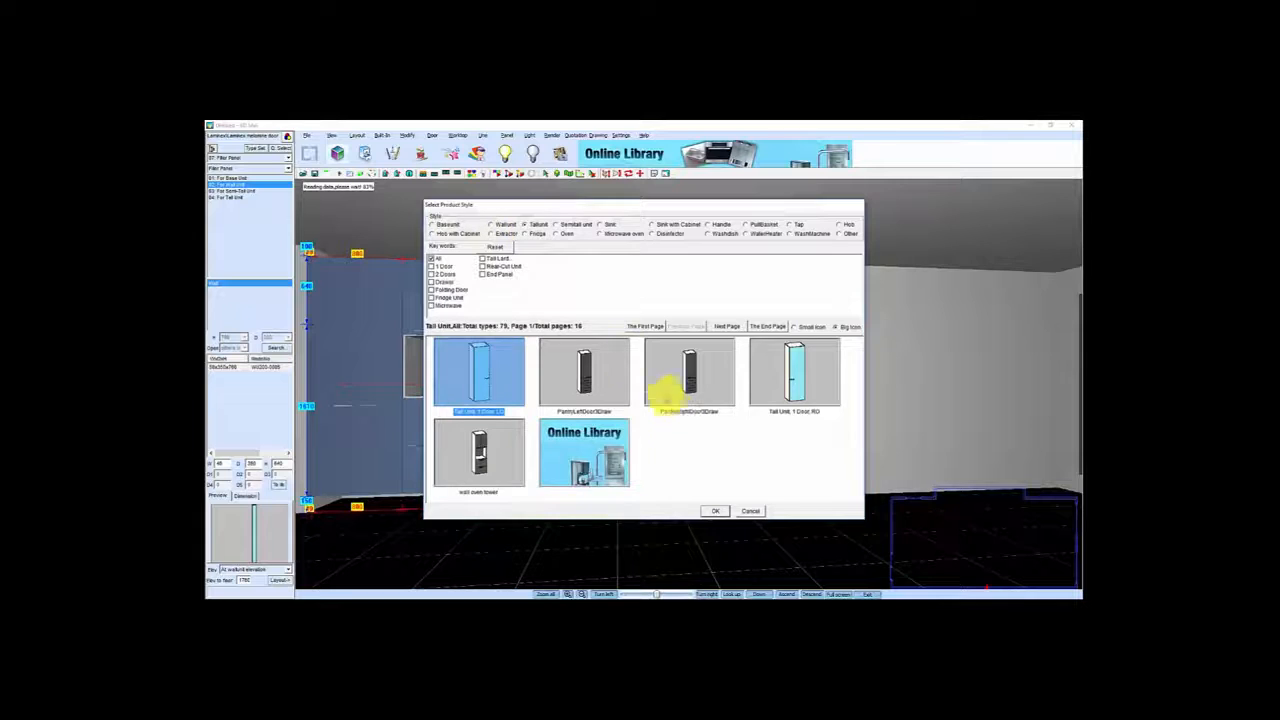
left_click(481, 274)
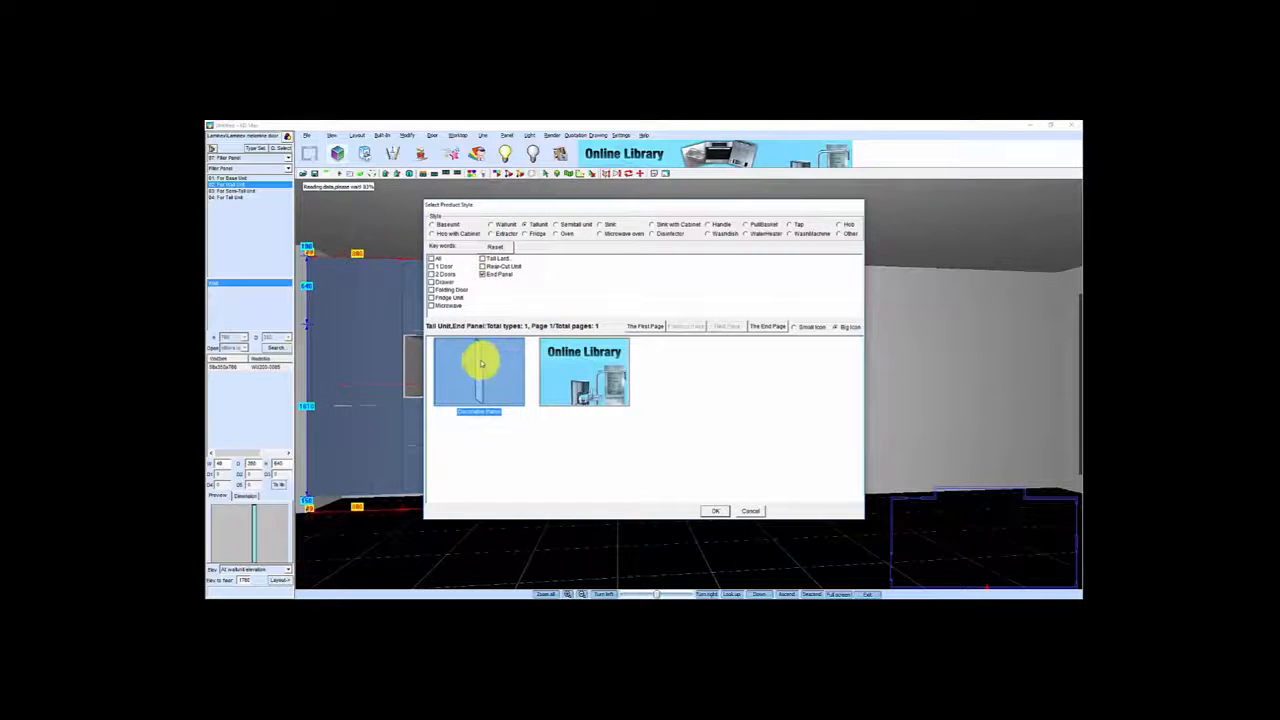
left_click(713, 511)
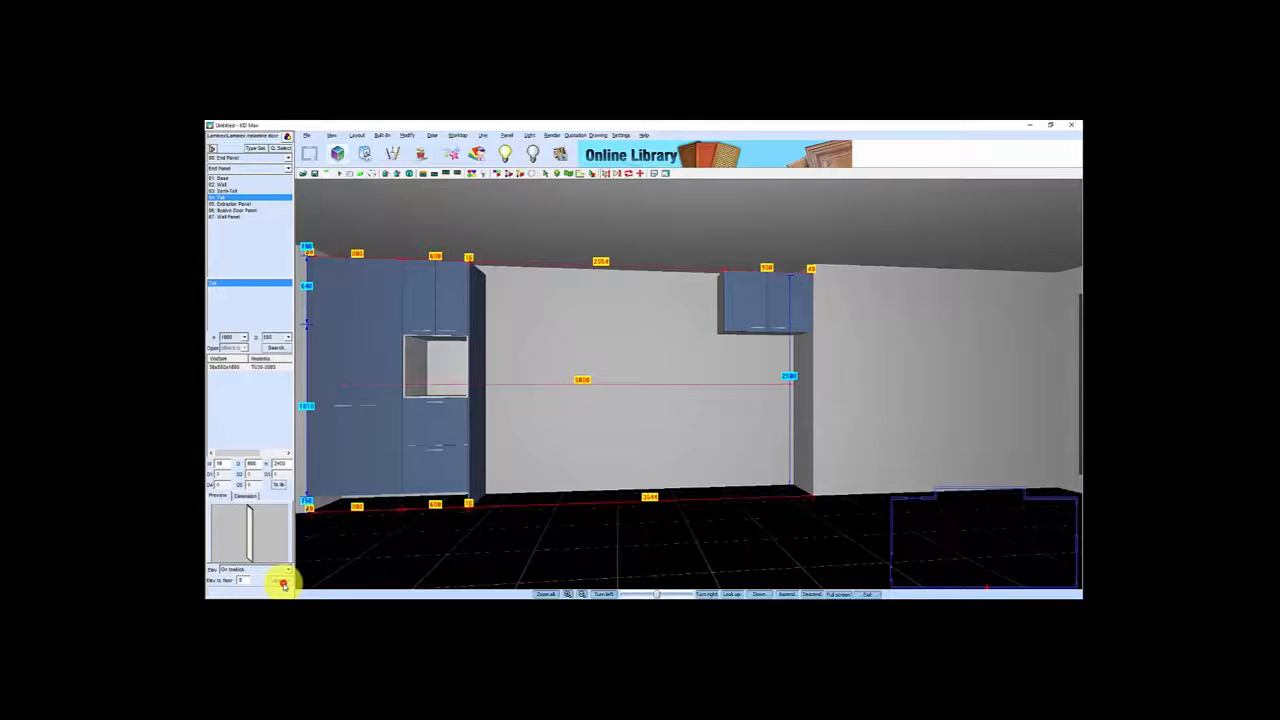
Place a 16 mm wide, 2400 mm high decorative panel at floor elevation 0 against the double wall unit's exposed left side
left_click(283, 583)
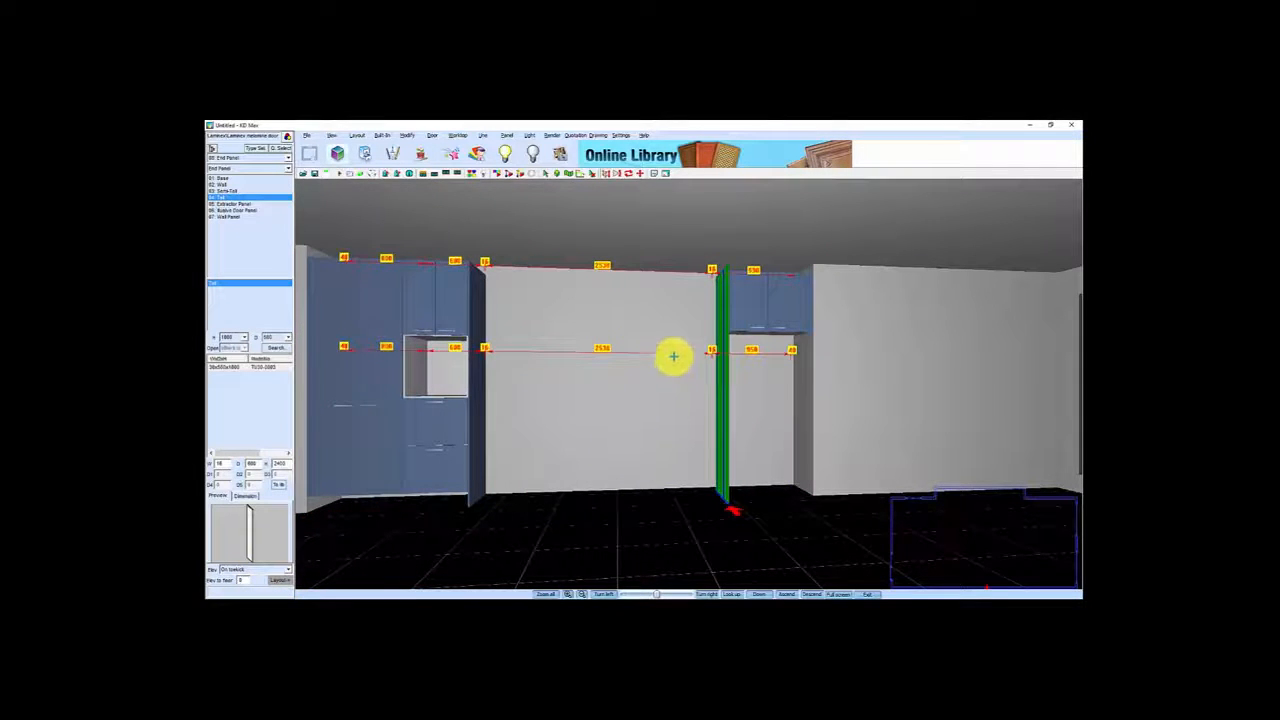
left_click(731, 303)
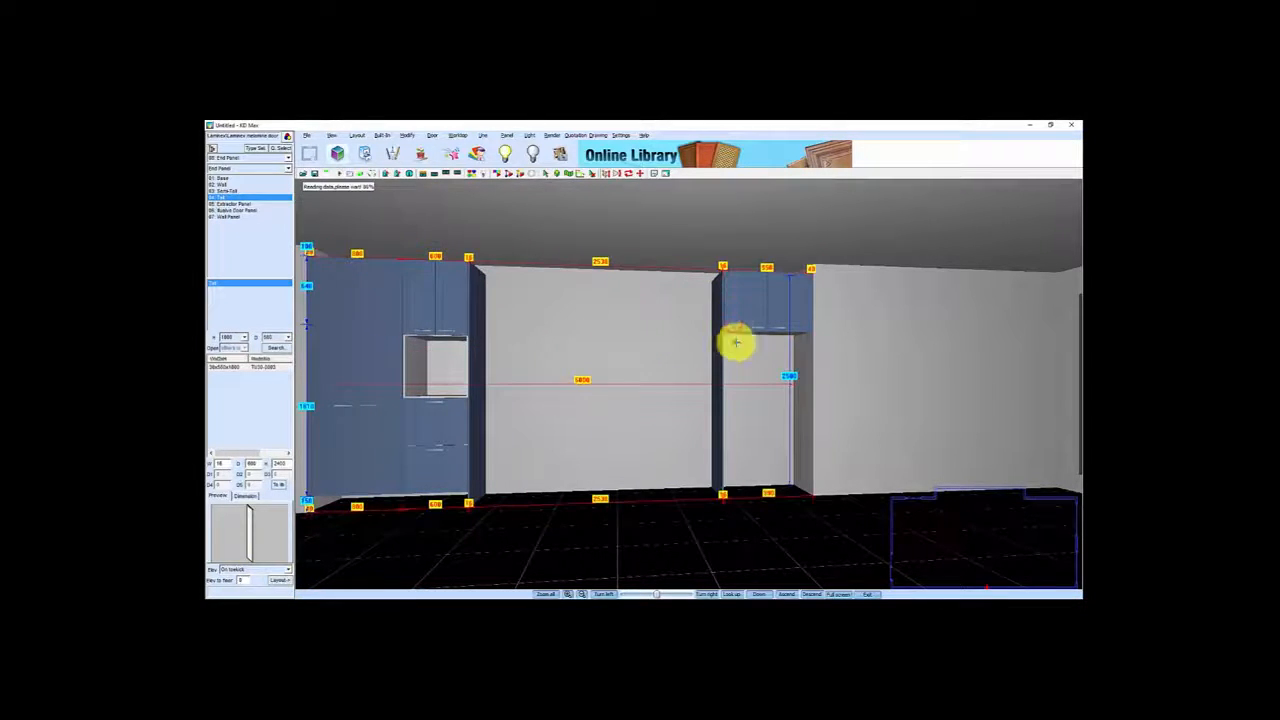
scroll(716, 445, "up", 5)
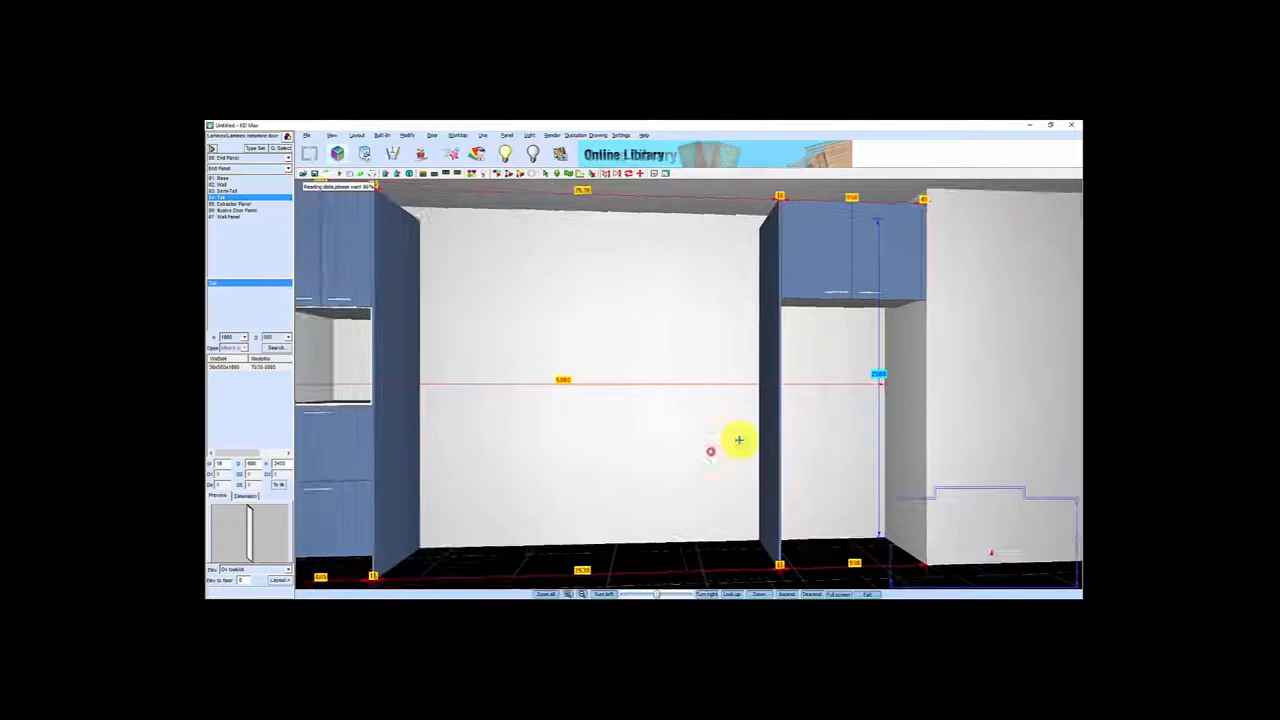
scroll(771, 423, "down", 3)
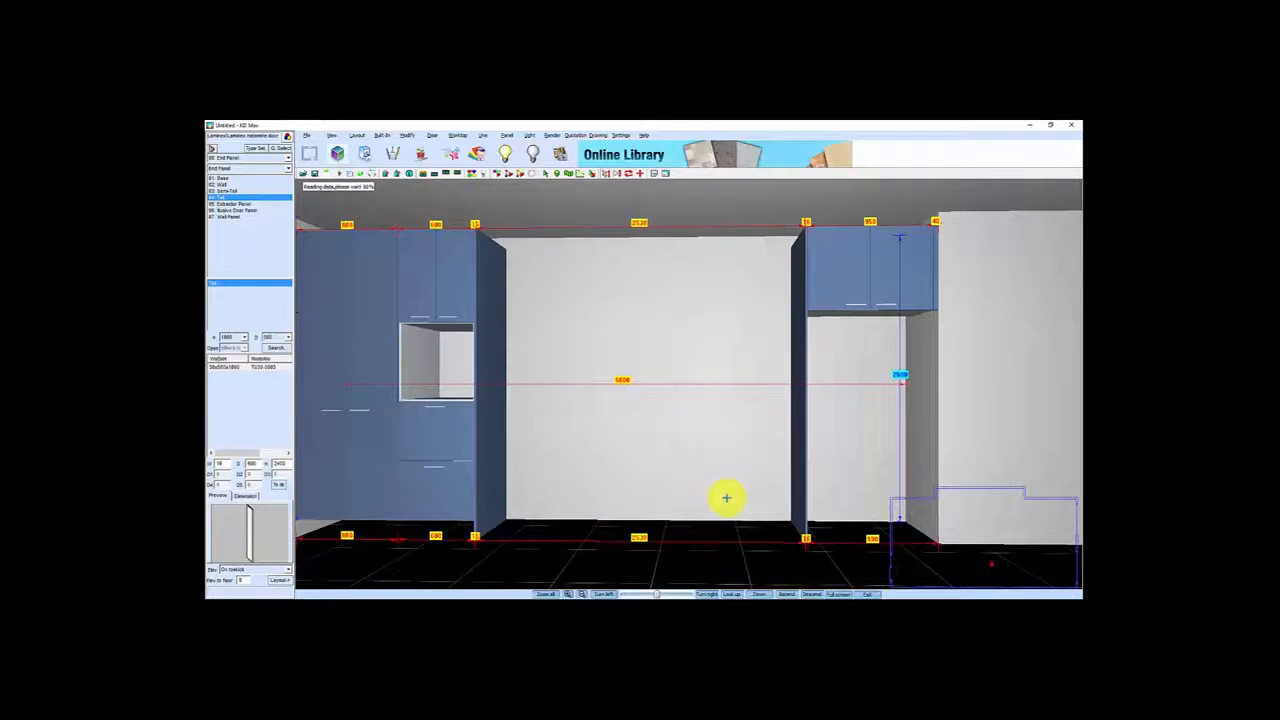
scroll(655, 490, "down", 1)
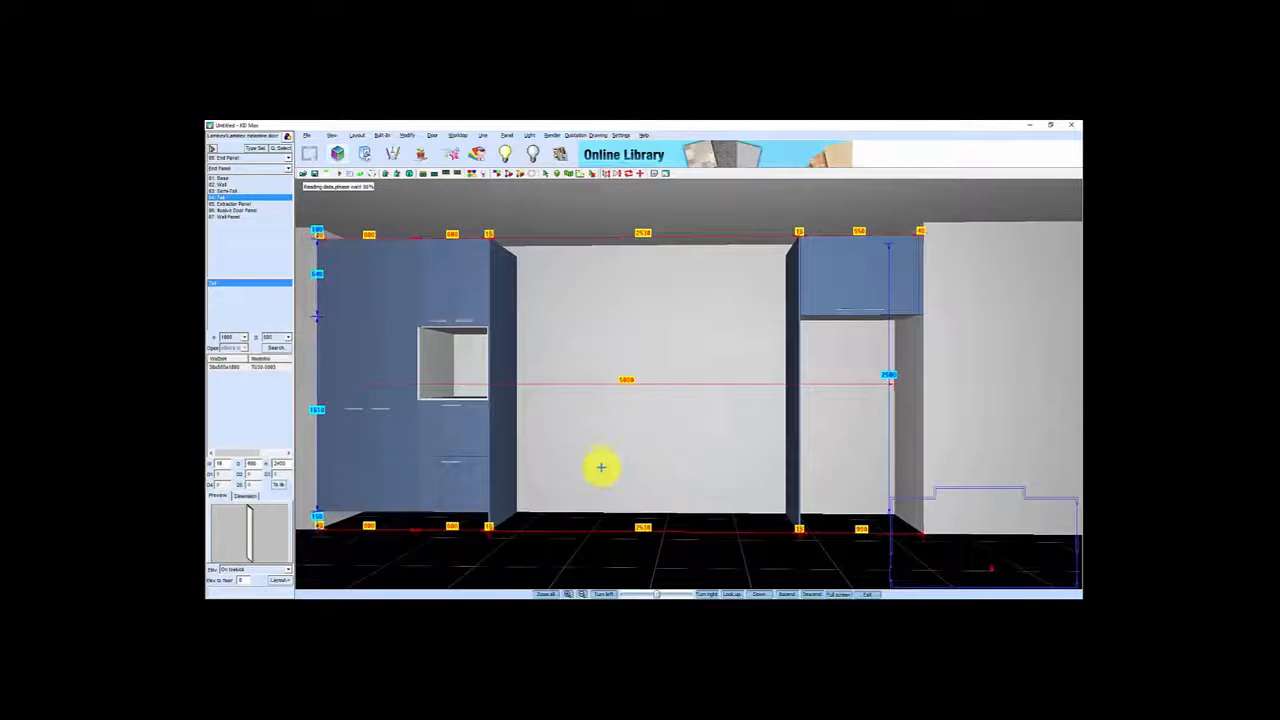
Switch the product styles to base units, filter by 3 Drawers and choose the wide three-drawer unit with the top drawer size in its name
left_click(253, 149)
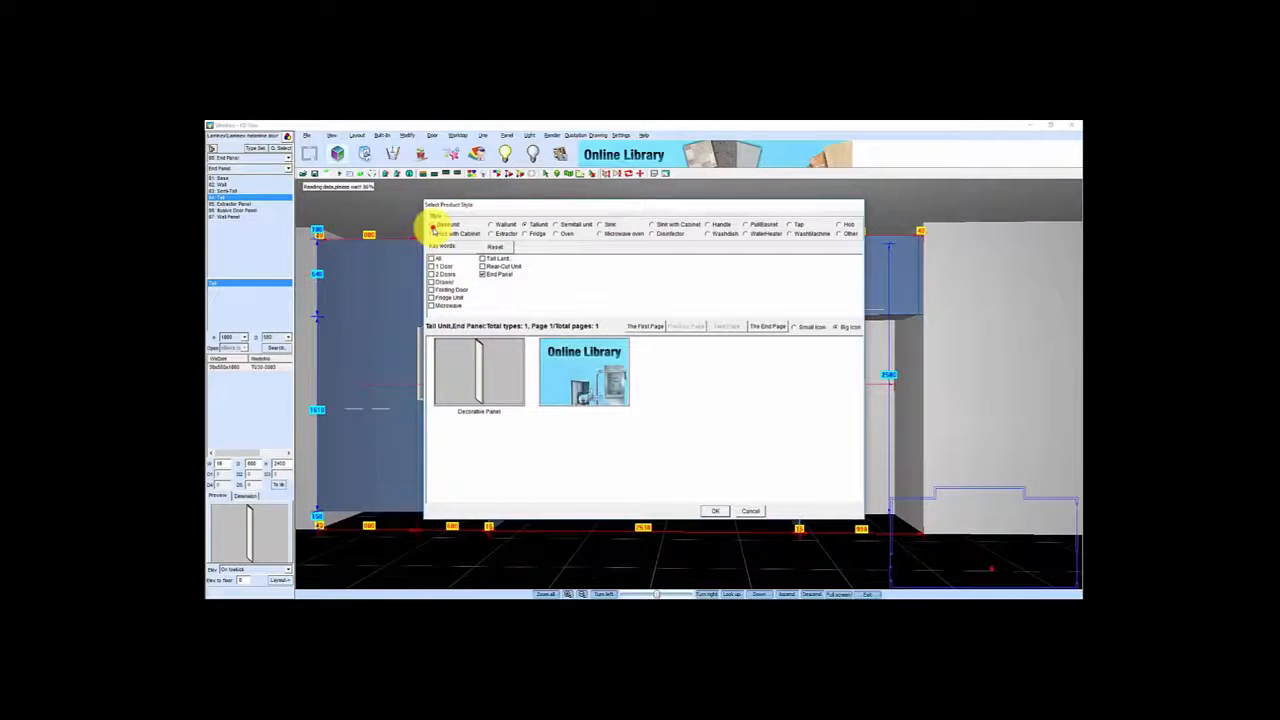
left_click(432, 225)
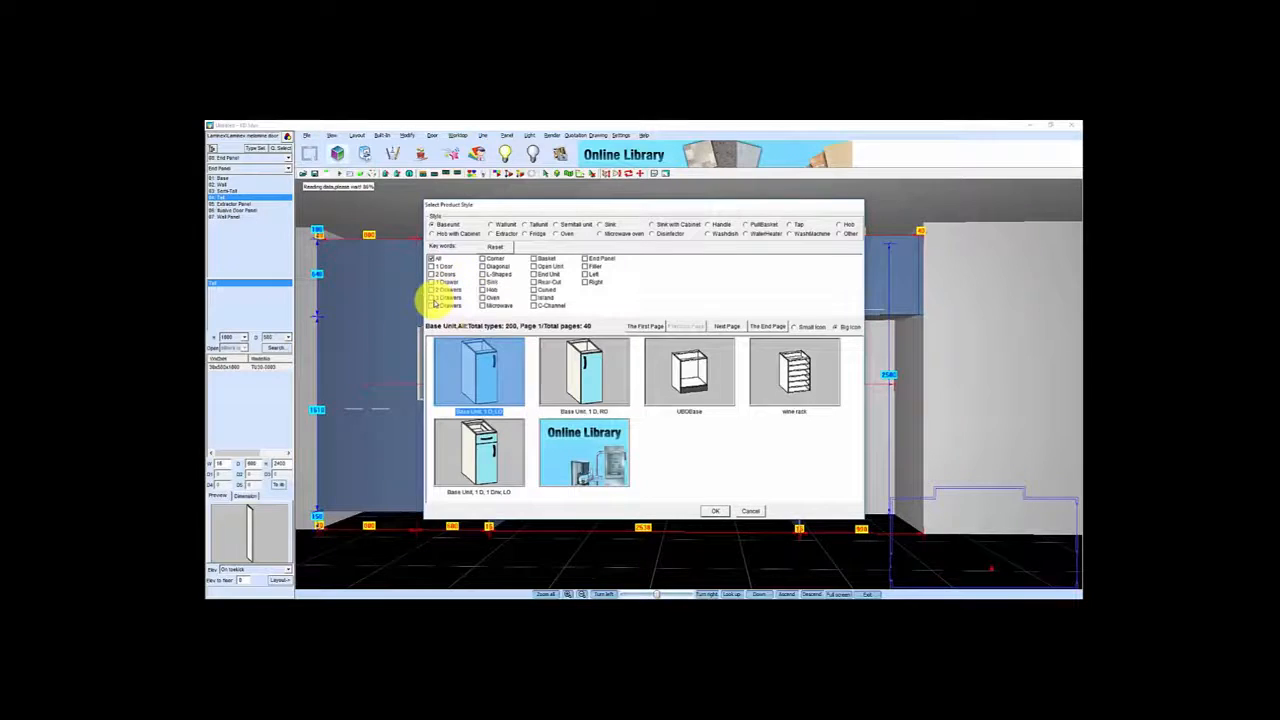
left_click(431, 297)
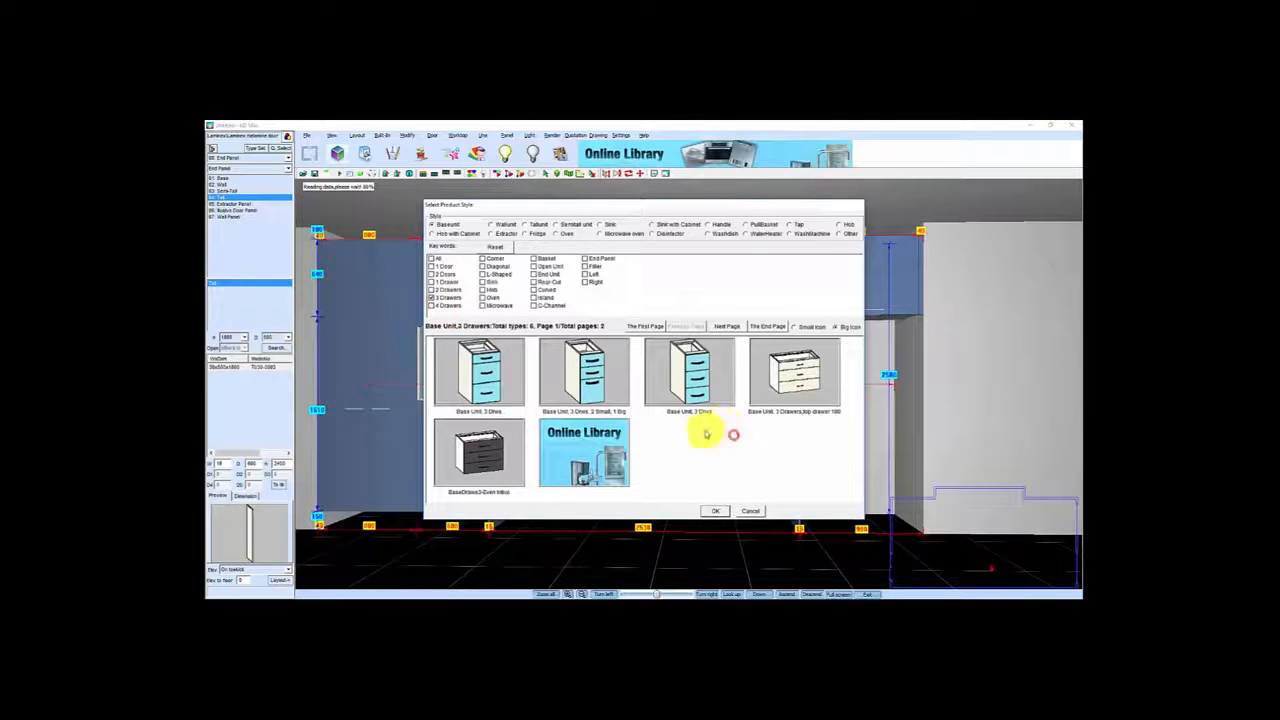
left_click(804, 376)
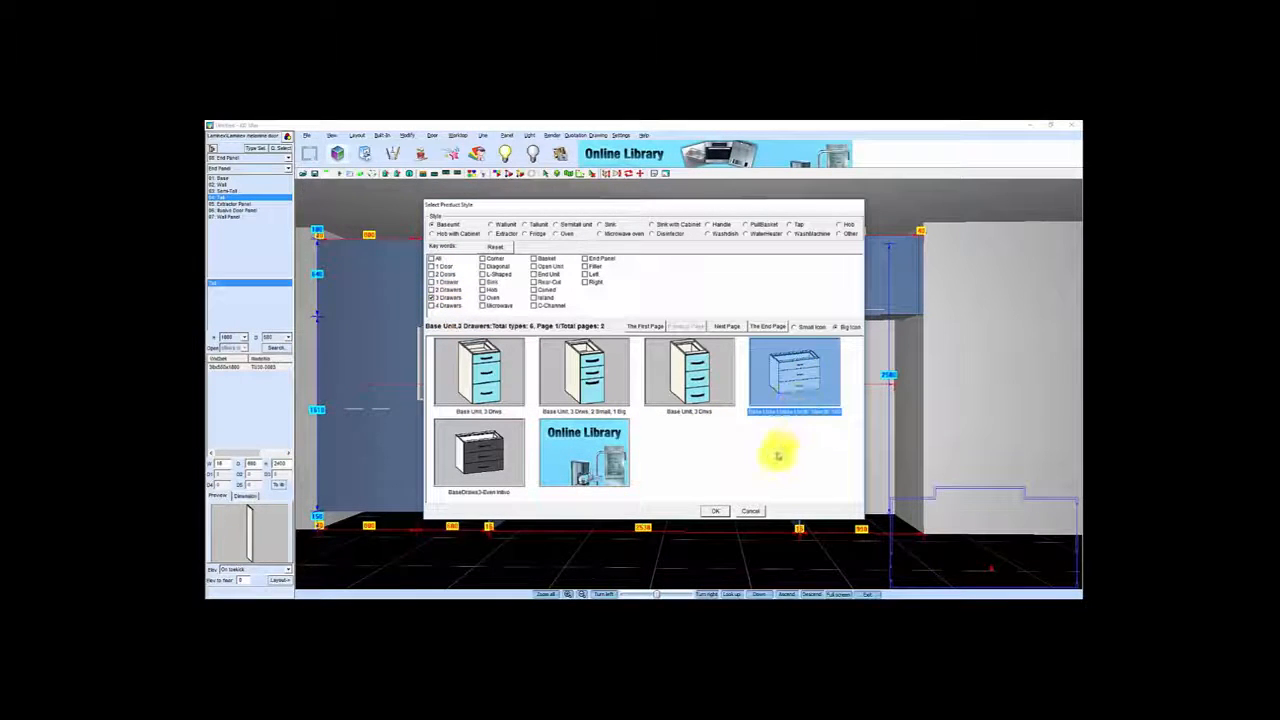
left_click(714, 511)
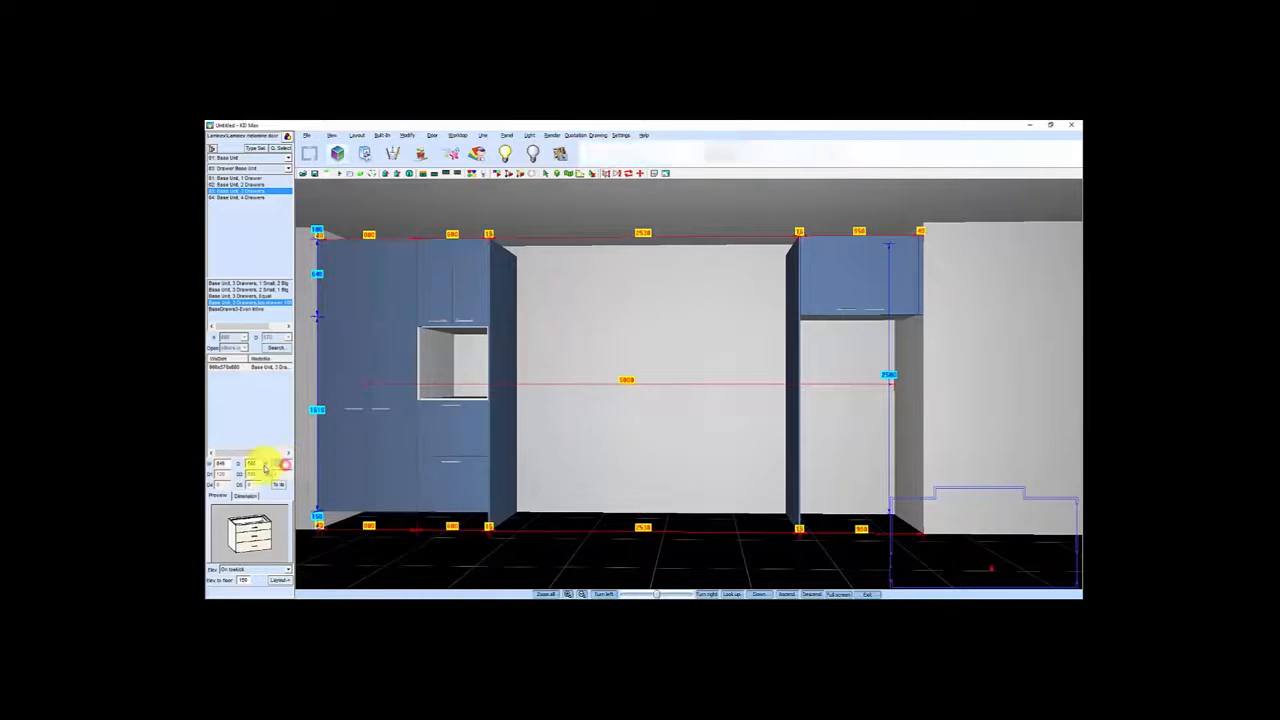
Place the three-drawer base unit, 846 mm wide and 720 mm high at floor elevation 150, beside the oven tower's end panel
left_click(280, 580)
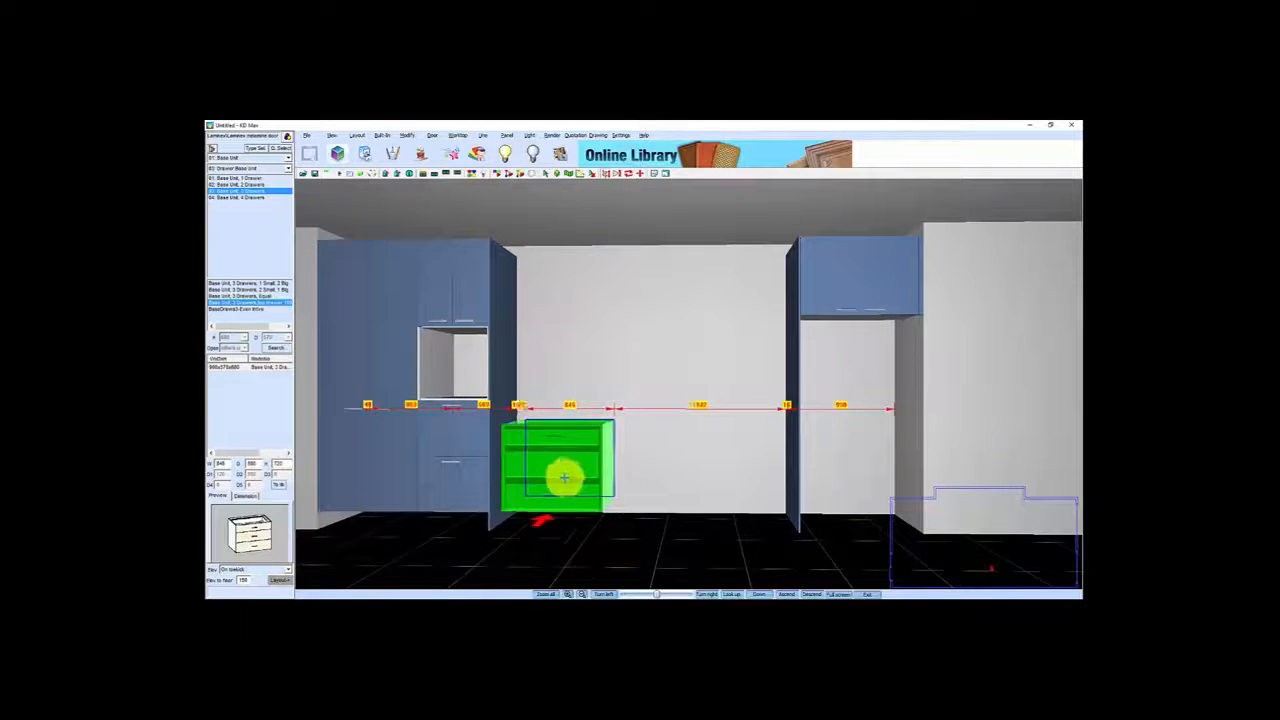
left_click(559, 474)
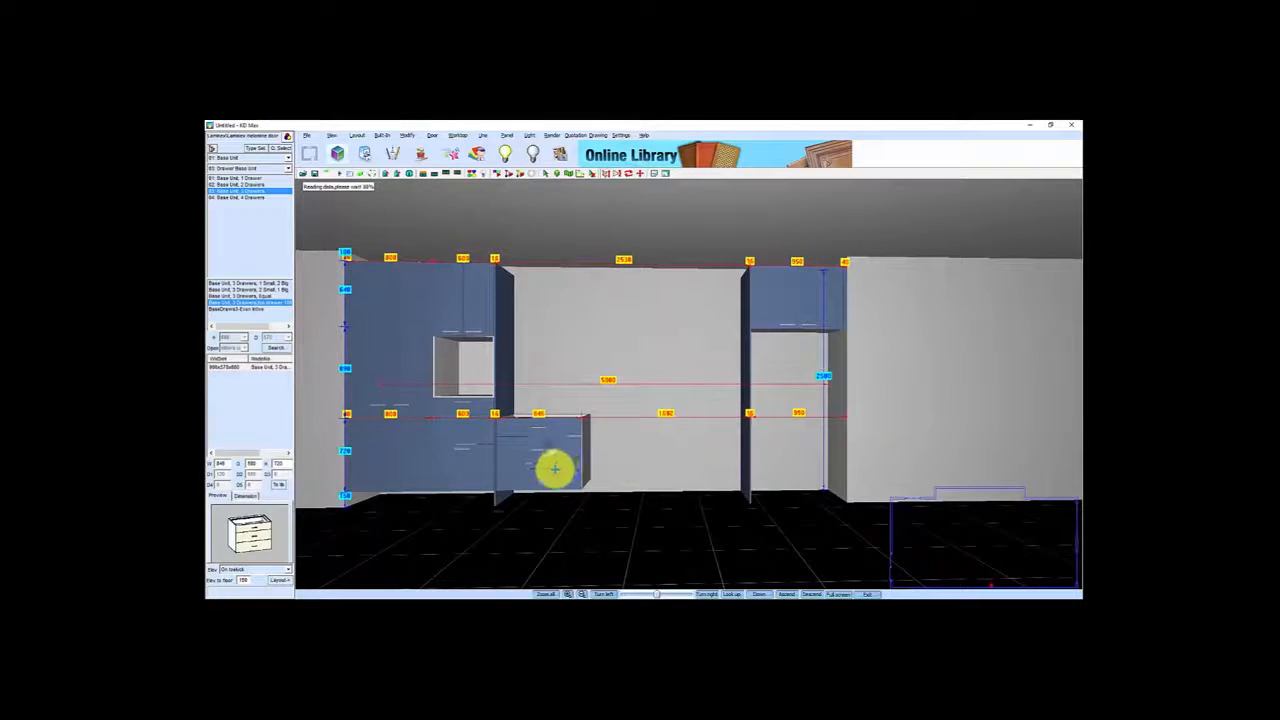
Copy the three-drawer base unit twice, side by side, to fill the run up to the decorative panel by the double wall unit
right_click(553, 452)
left_click(578, 322)
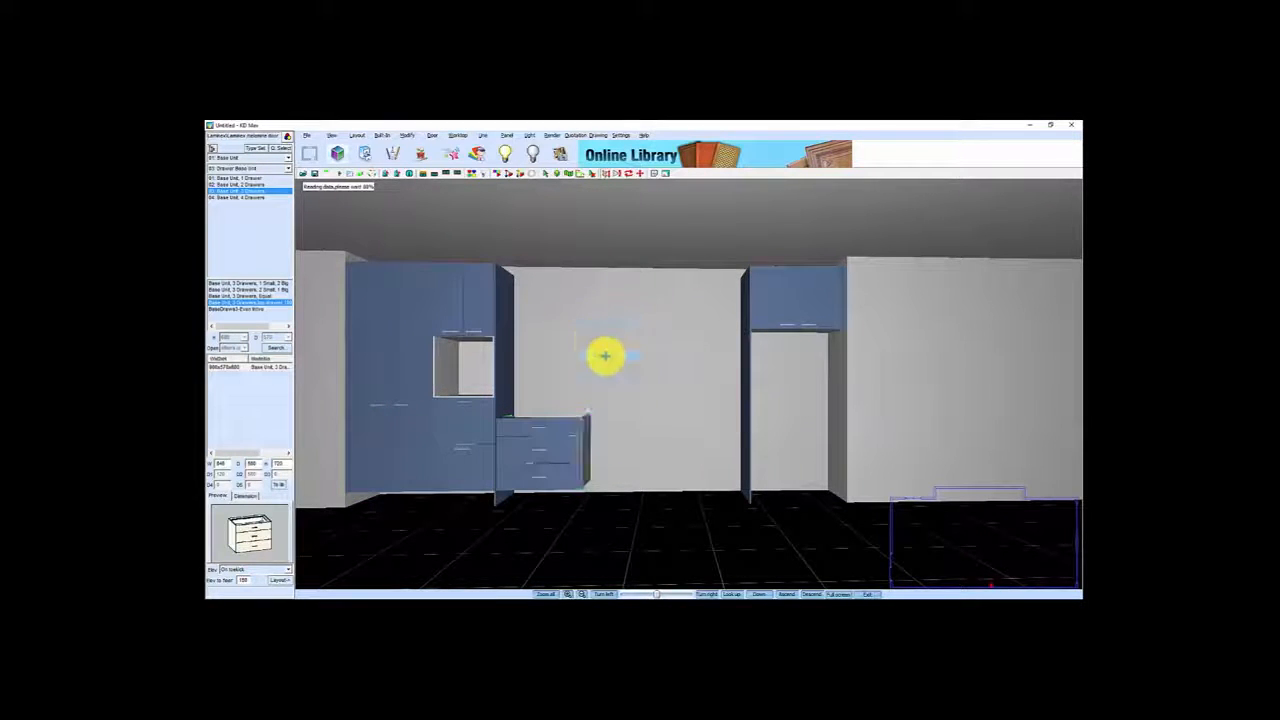
left_click(597, 425)
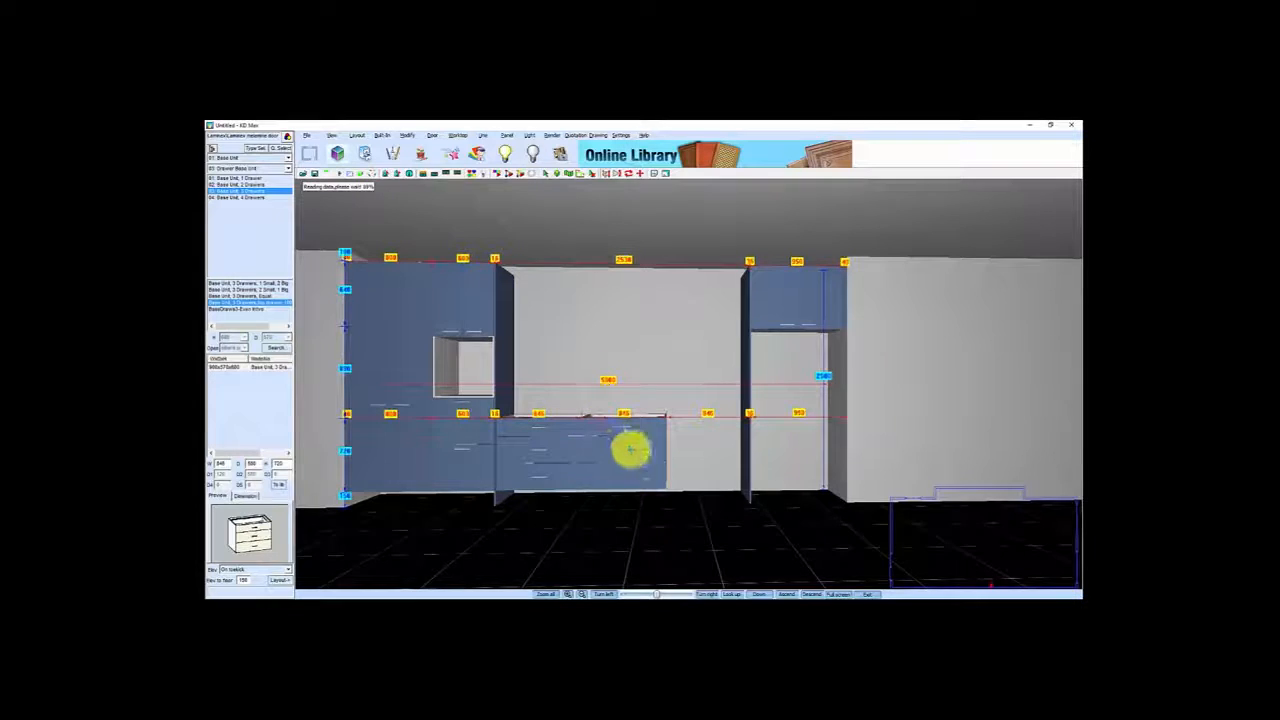
right_click(527, 450)
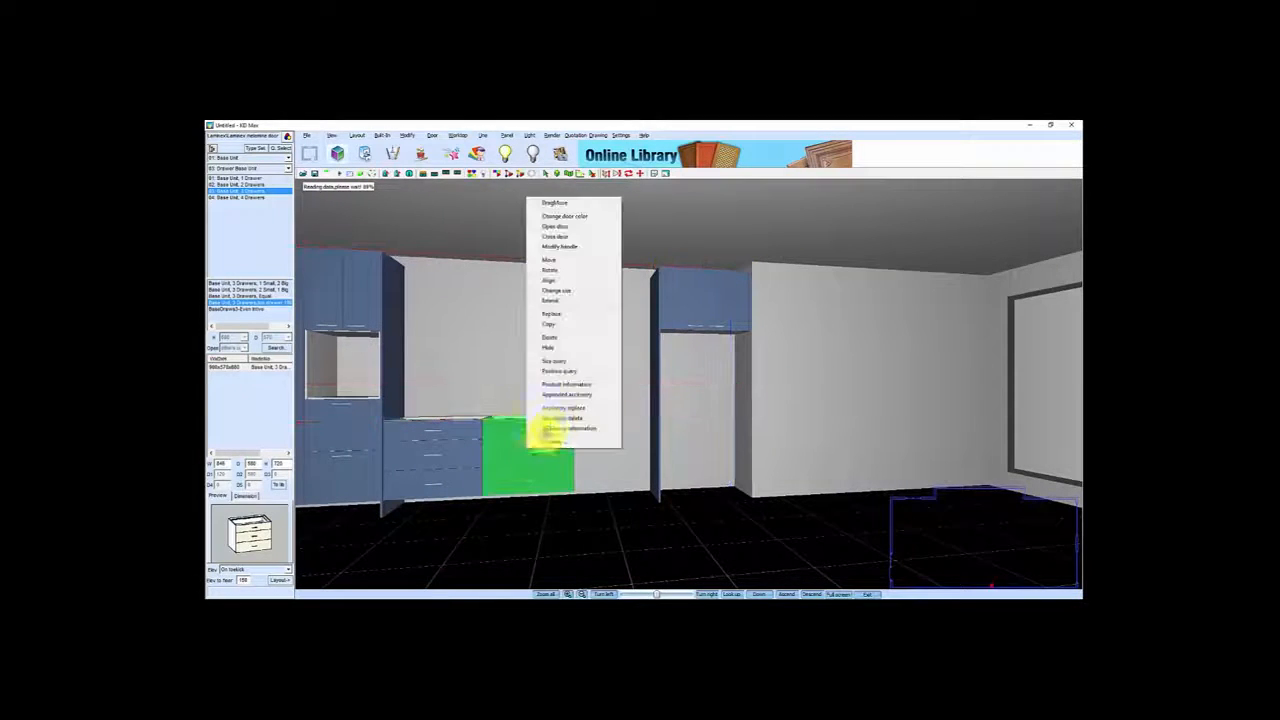
left_click(552, 323)
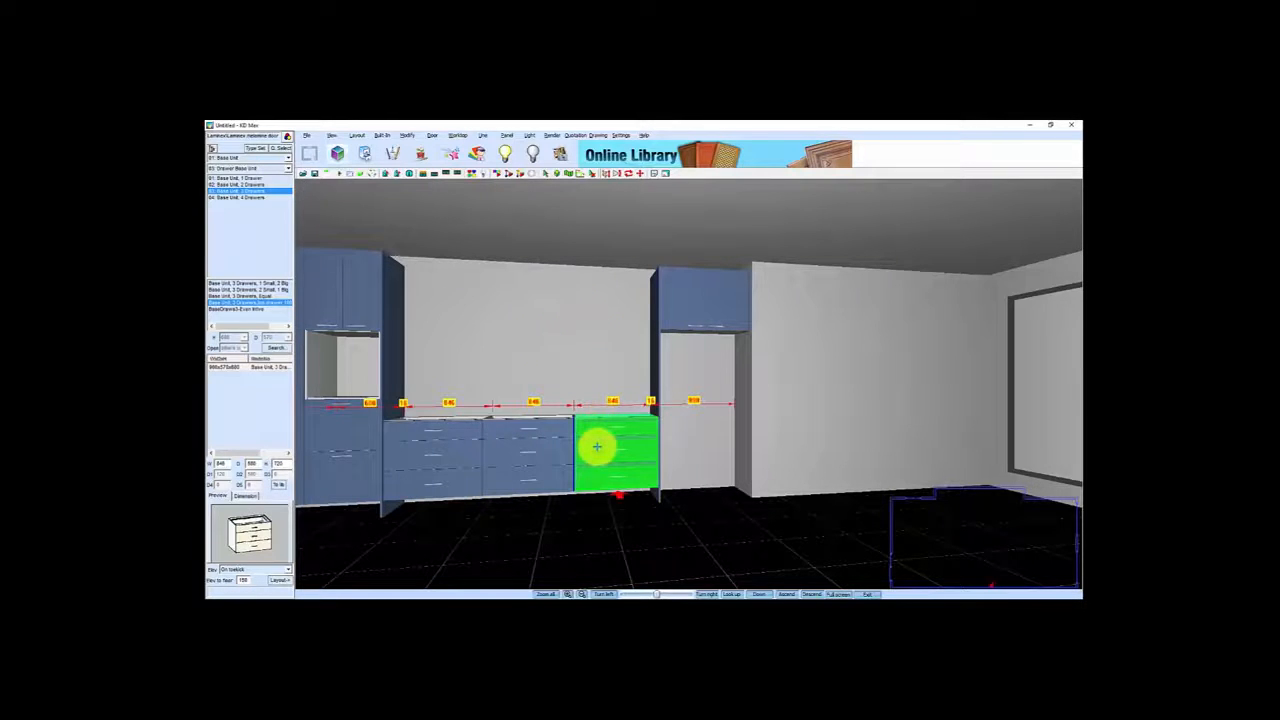
left_click(595, 430)
scroll(667, 487, "up", 3)
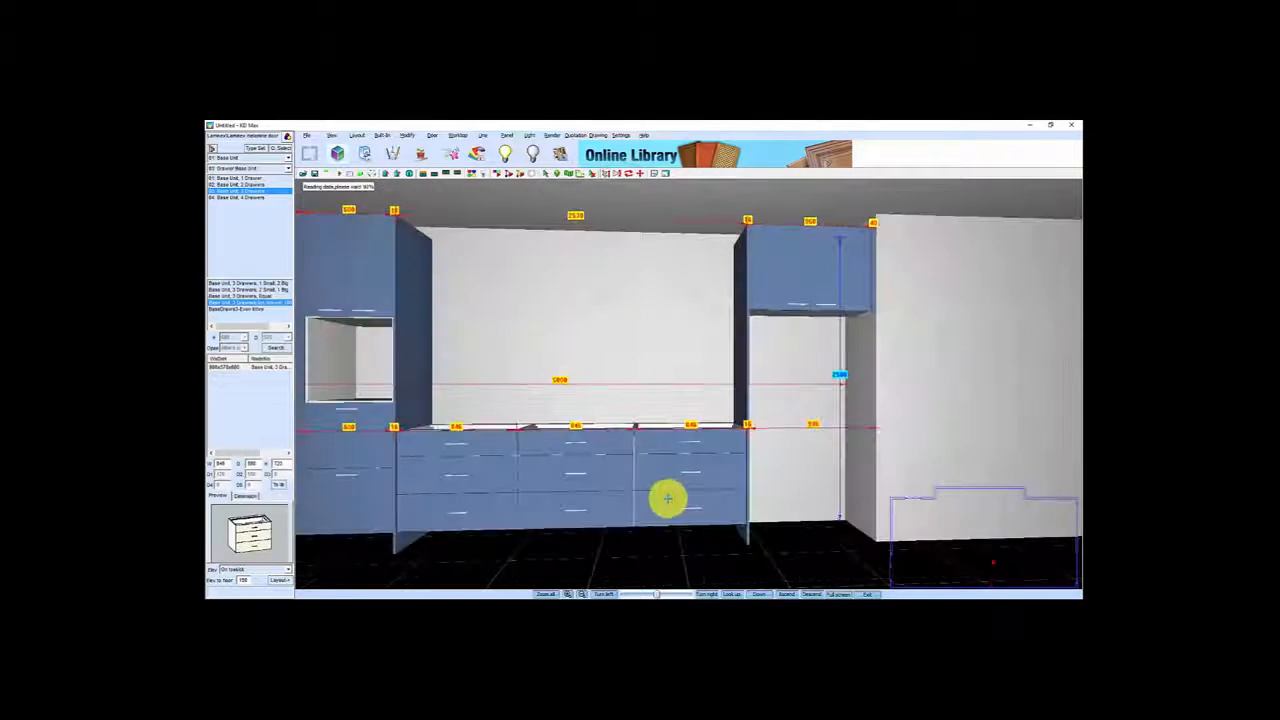
scroll(650, 509, "down", 2)
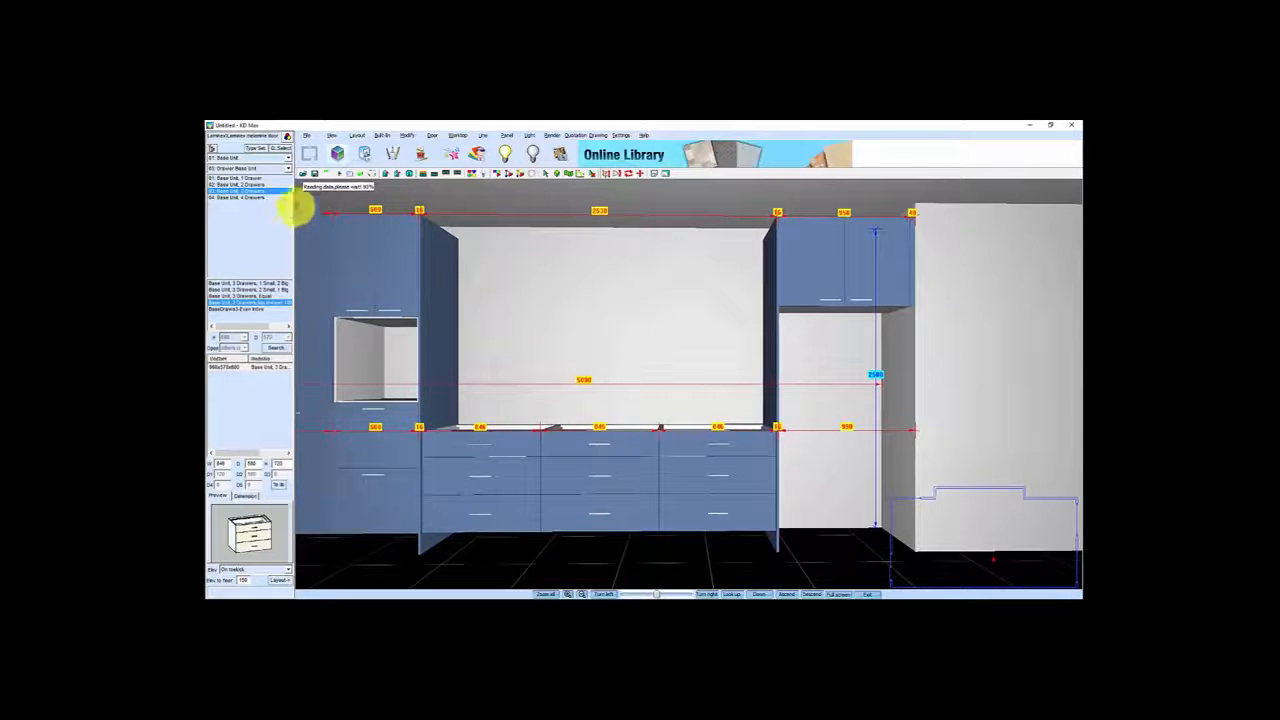
Switch the product styles to wall units and choose the unit with two aluminium-frame glass doors from the second page
left_click(253, 149)
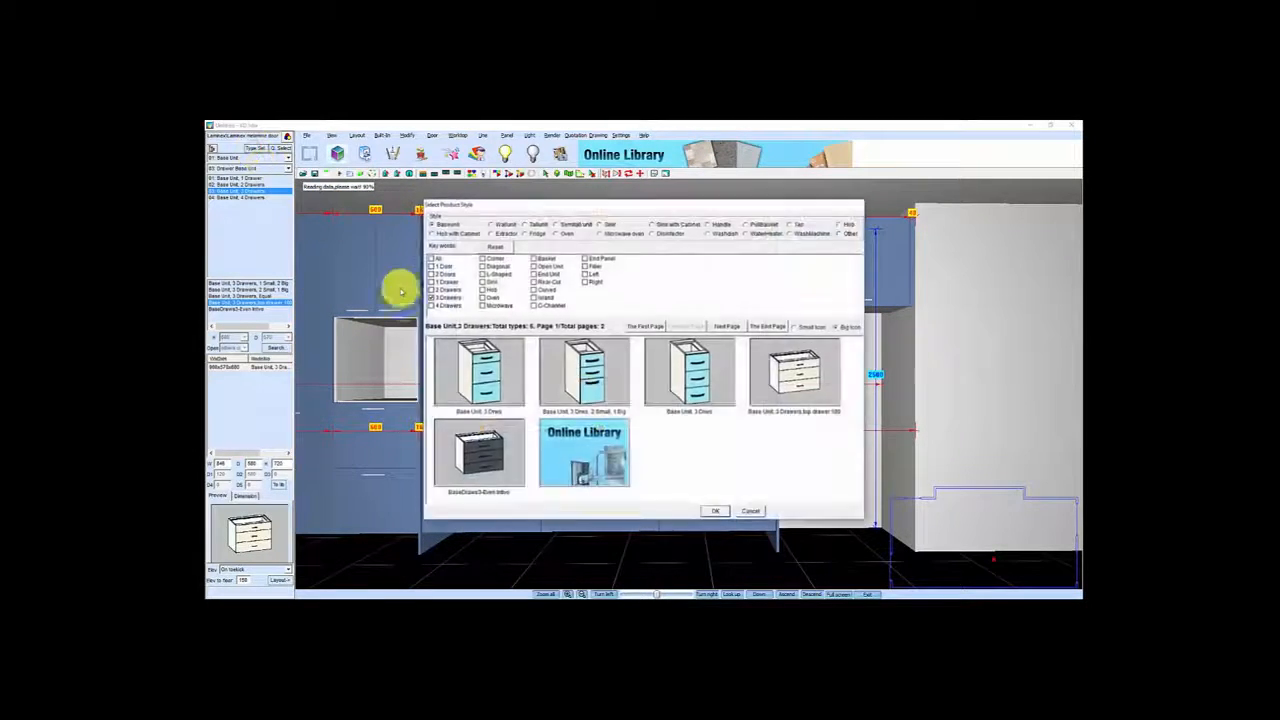
left_click(491, 225)
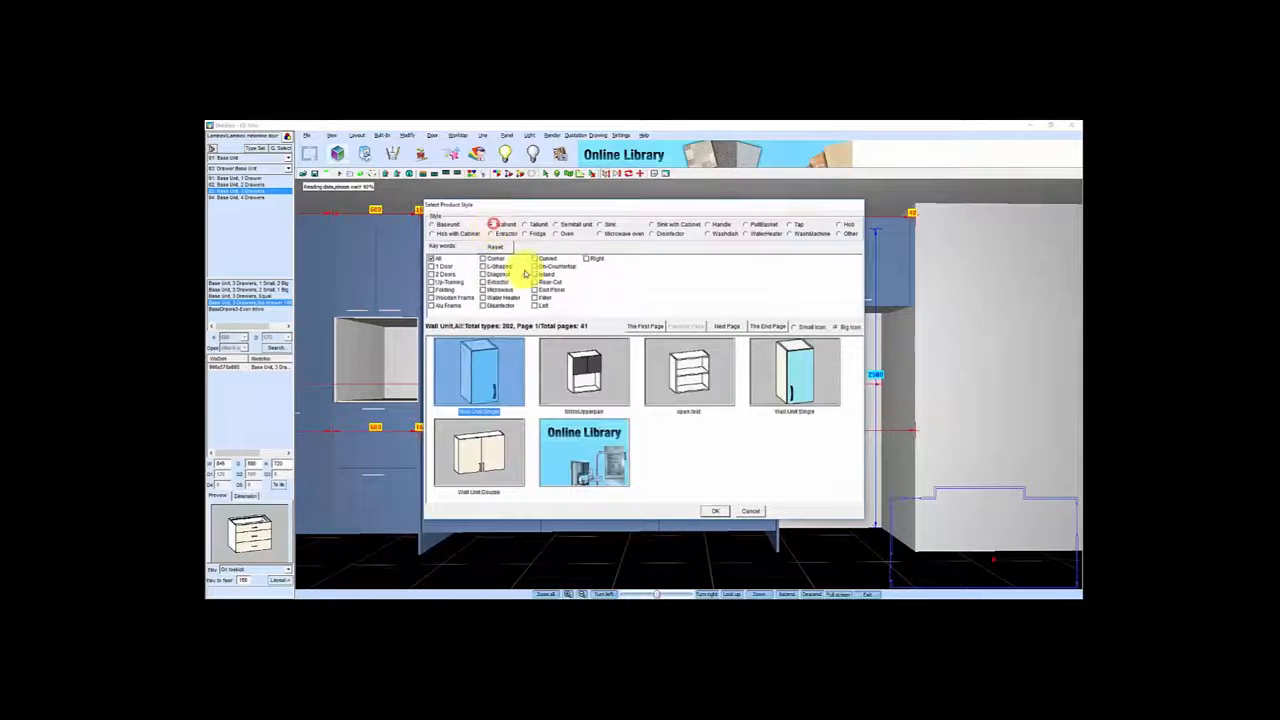
left_click(729, 327)
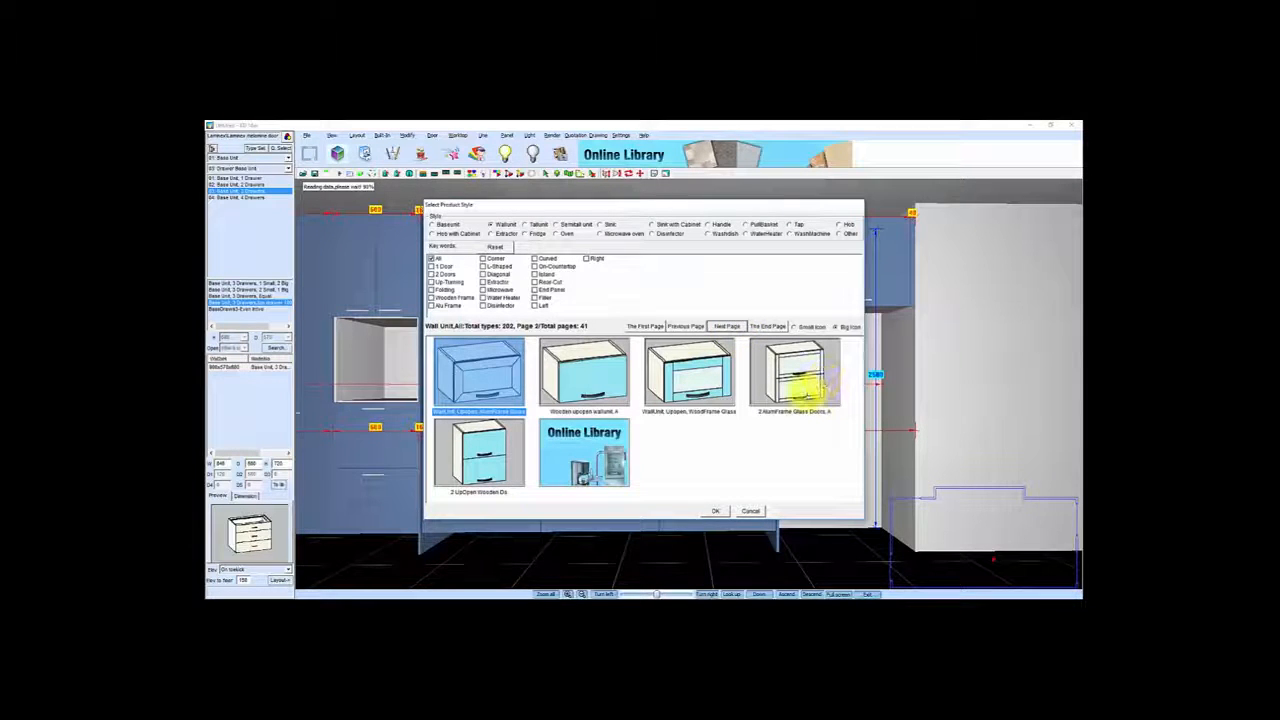
left_click(793, 374)
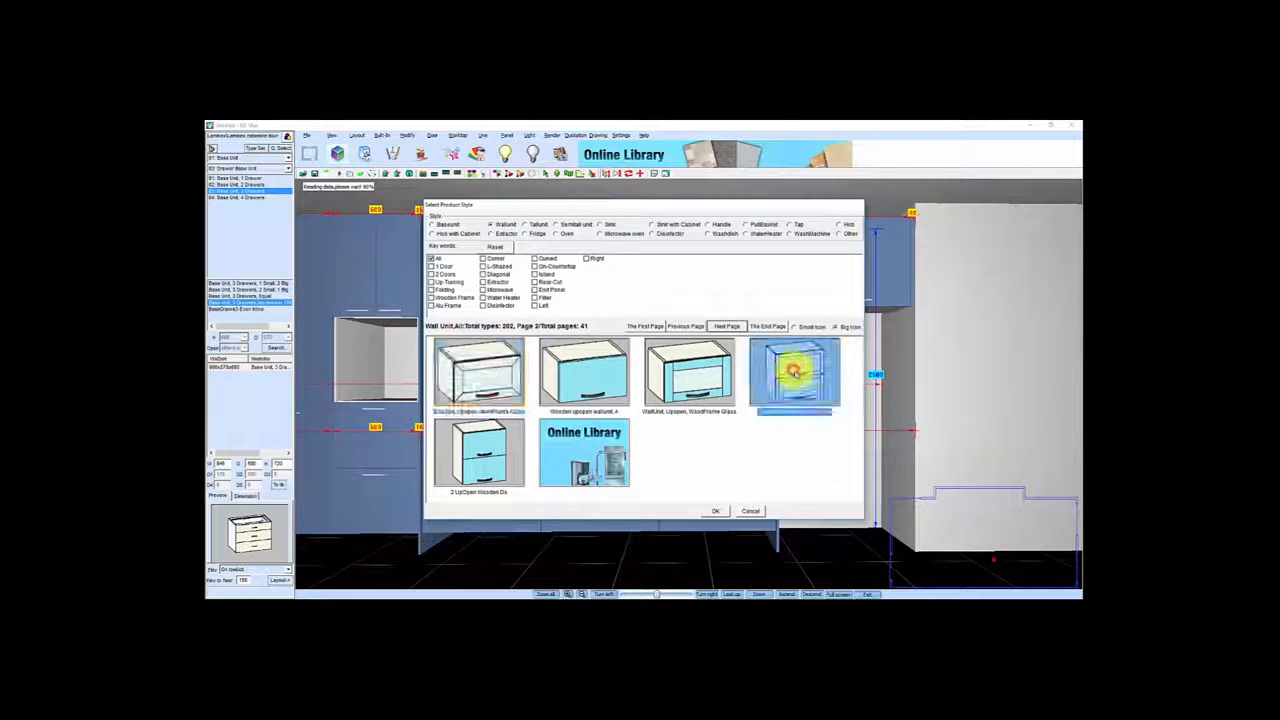
left_click(716, 511)
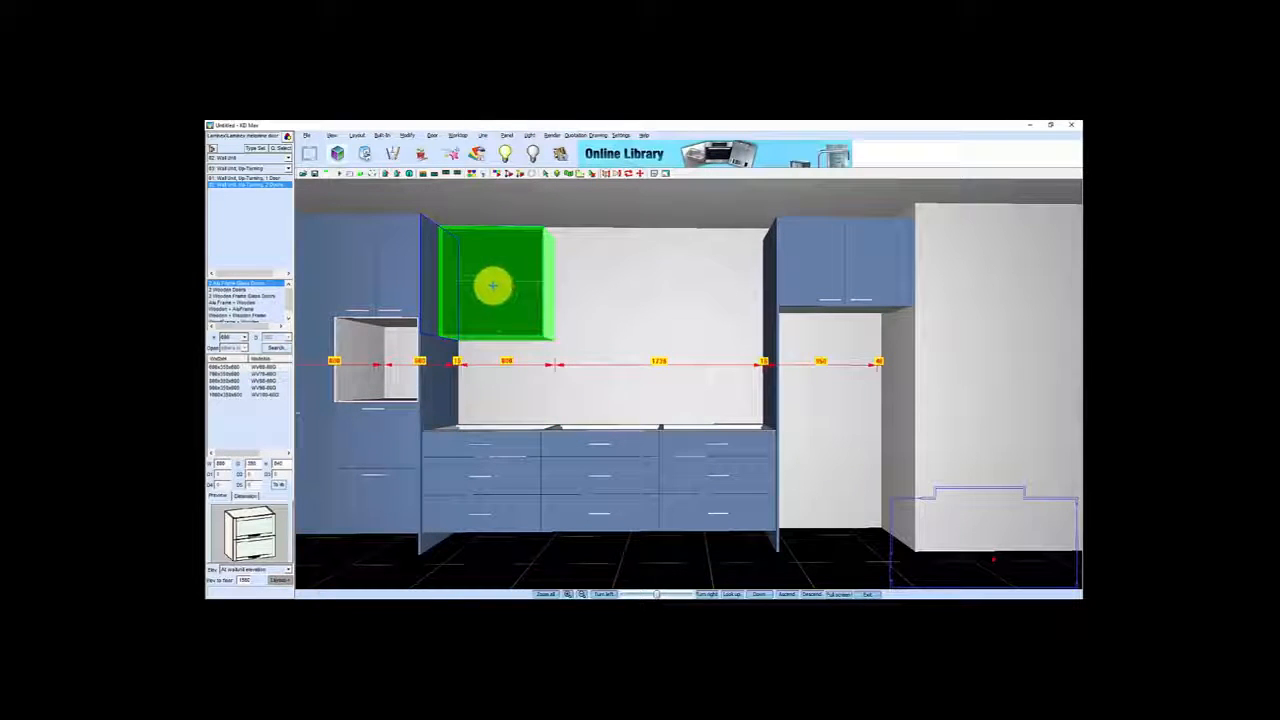
Place the 800 mm wide, 840 mm high glass-door wall unit beside the oven tower's panel and copy it to the run's opposite end
left_click(493, 286)
left_click_drag(523, 314, 466, 269)
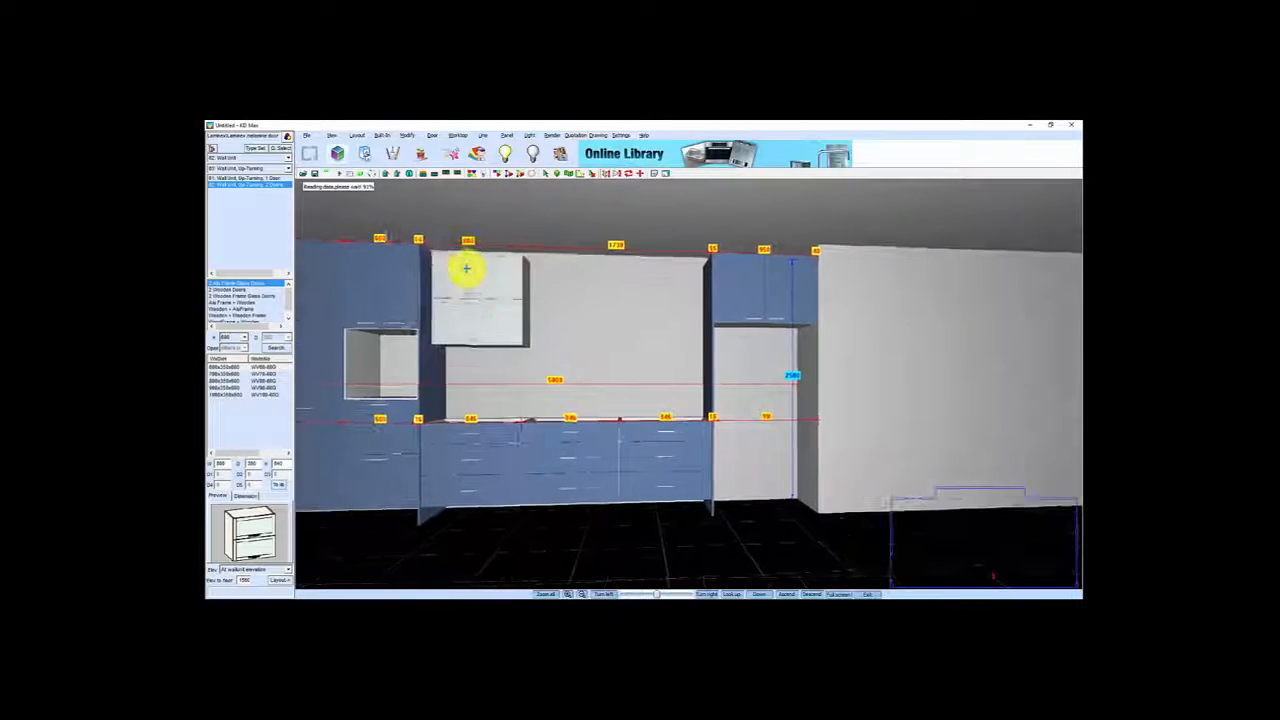
right_click(495, 312)
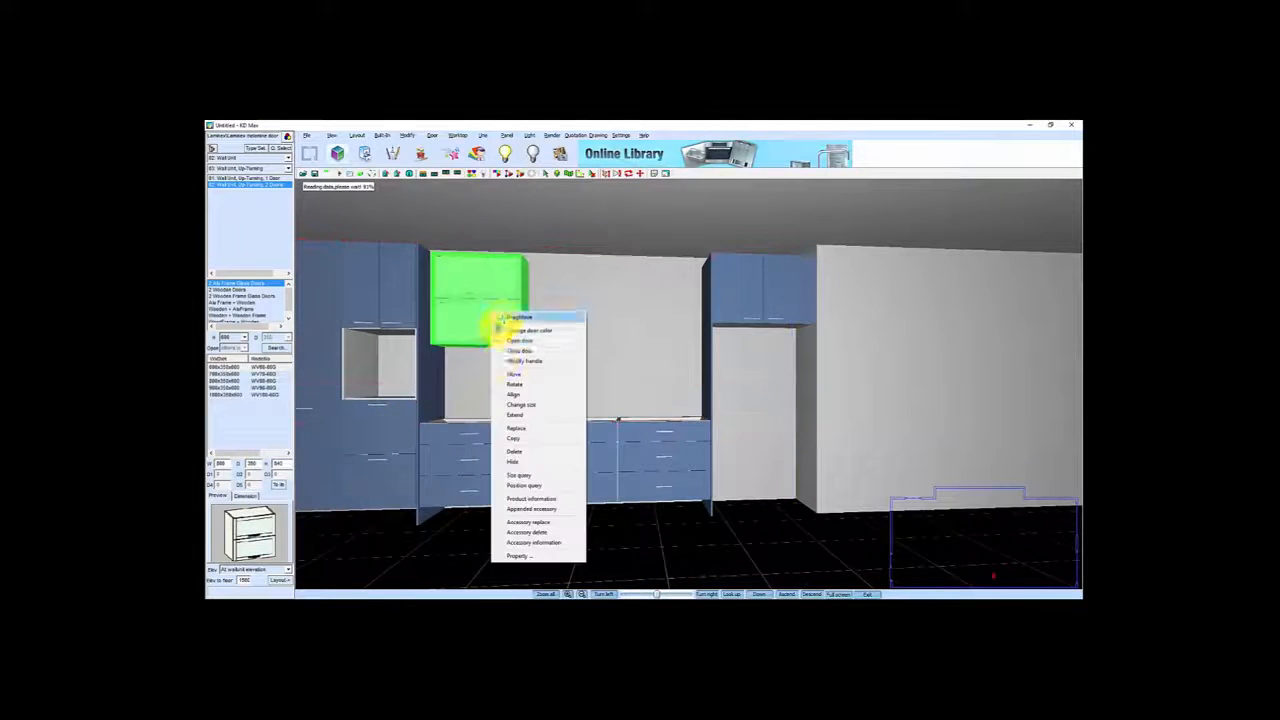
left_click(515, 440)
left_click(696, 326)
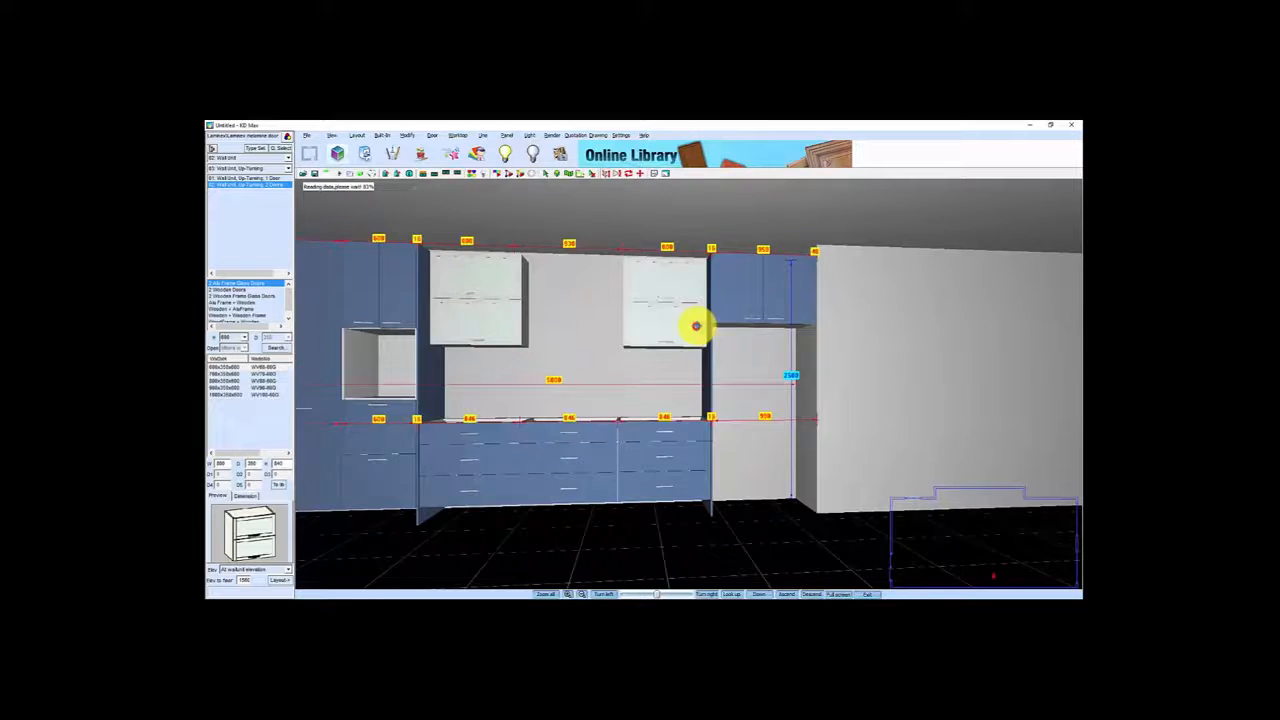
left_click_drag(671, 349, 696, 394)
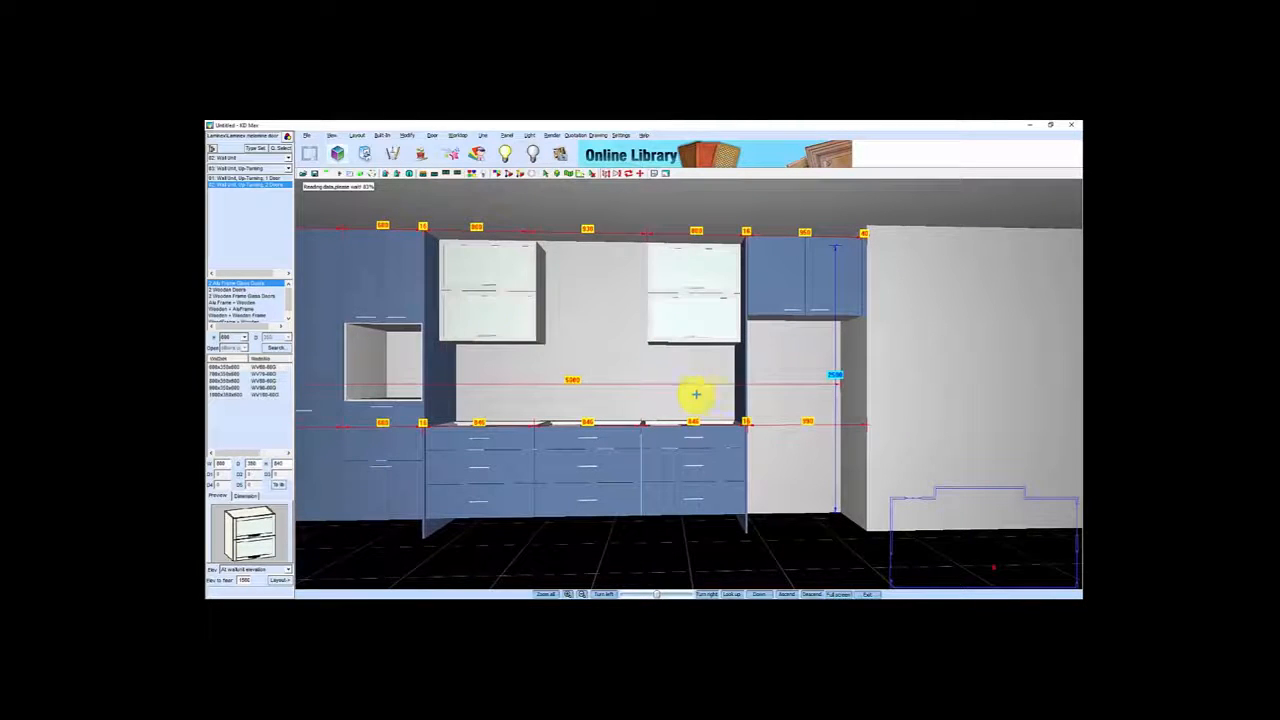
Filter the wall unit styles by End Panel and choose the upright Decorative Panel
left_click(256, 150)
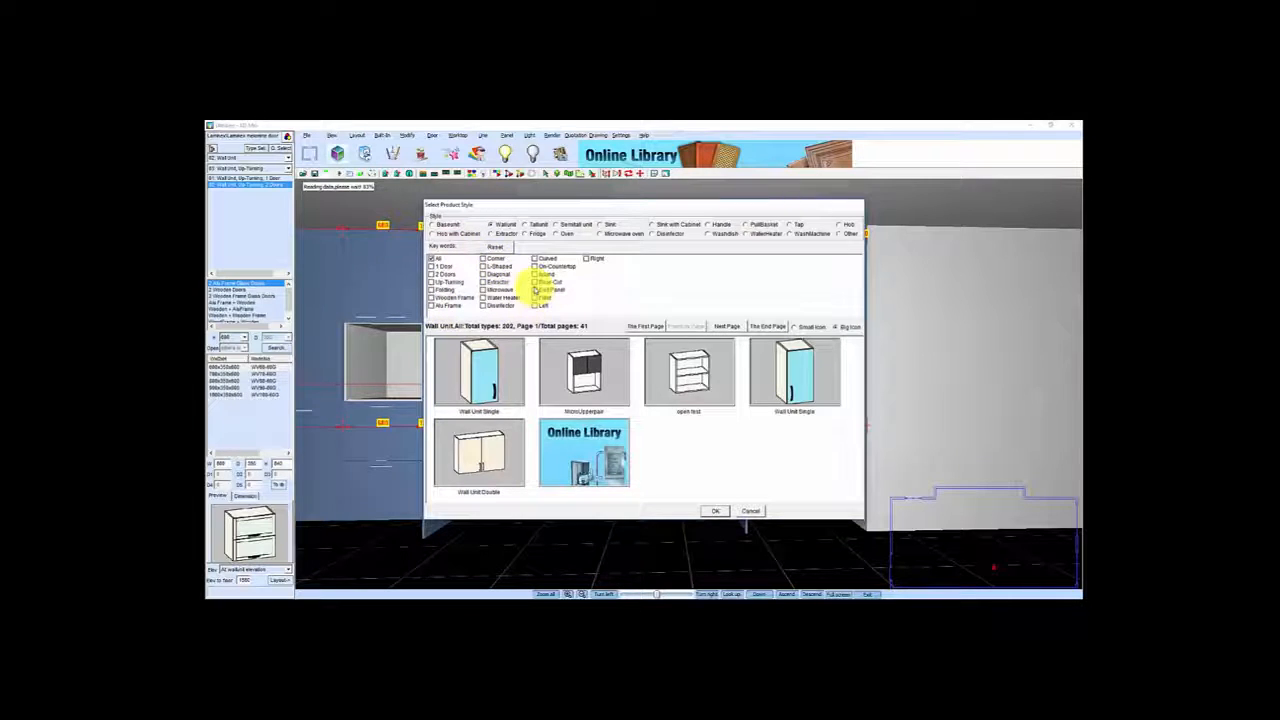
left_click(536, 289)
left_click(482, 366)
left_click(716, 512)
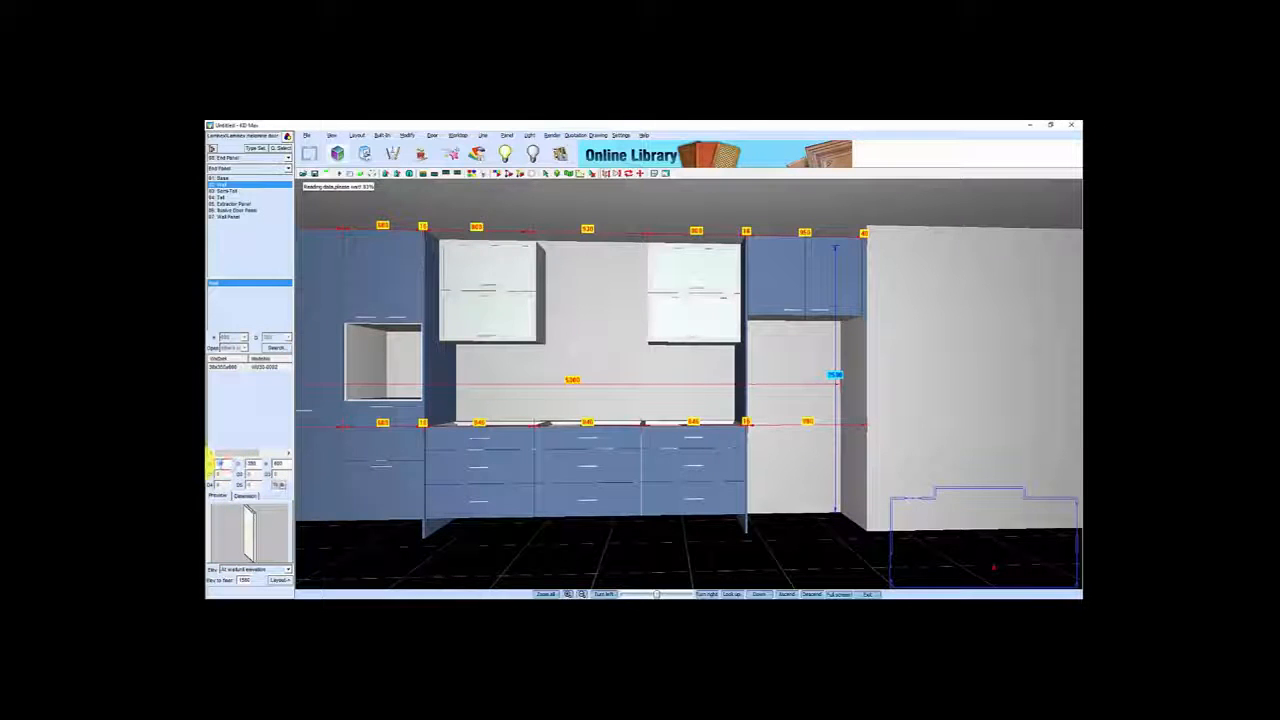
Place a 16 mm wide, 840 mm high decorative panel on one glass-door unit's exposed side and copy it to the other unit's exposed side
left_click_drag(285, 464, 271, 464)
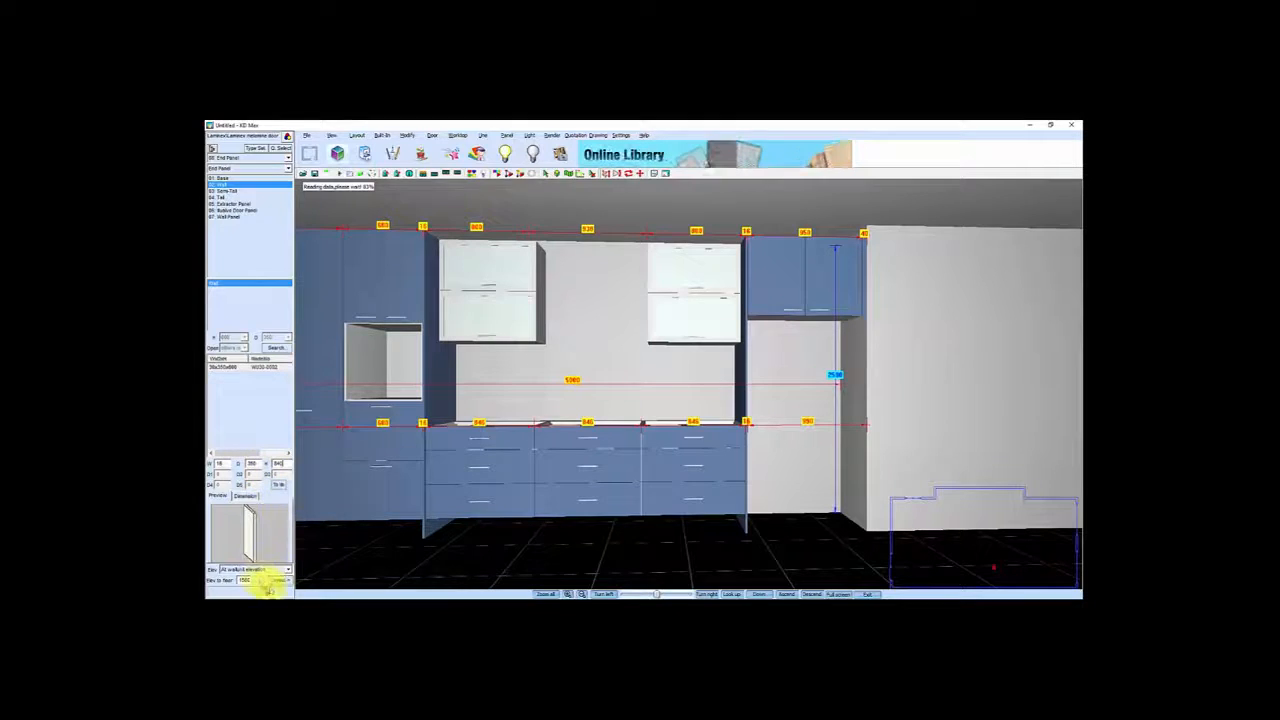
left_click(280, 581)
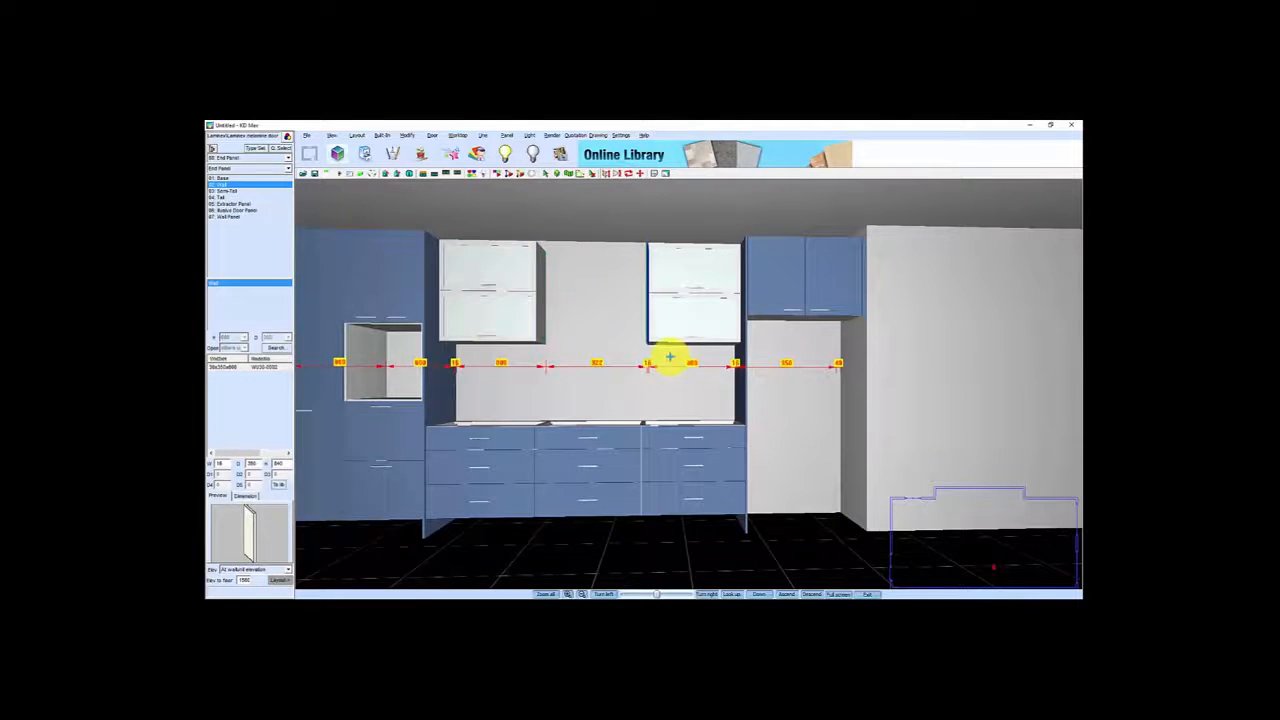
left_click(650, 323)
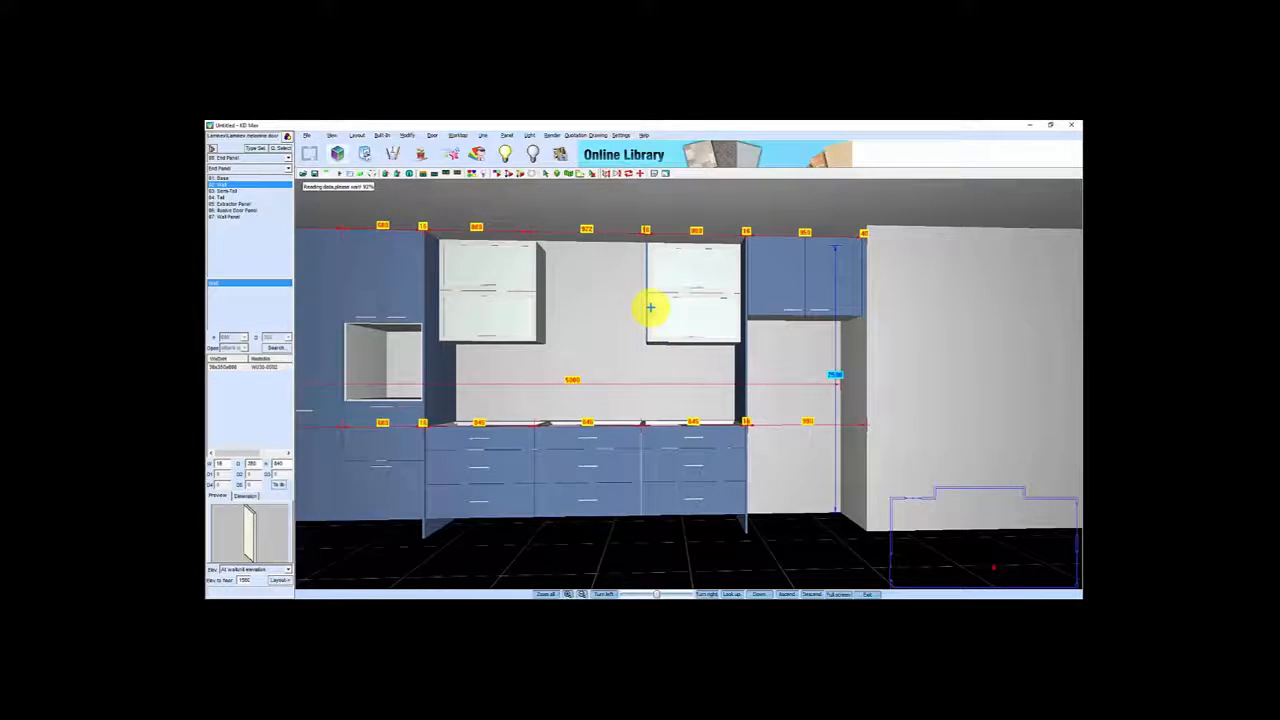
right_click(647, 302)
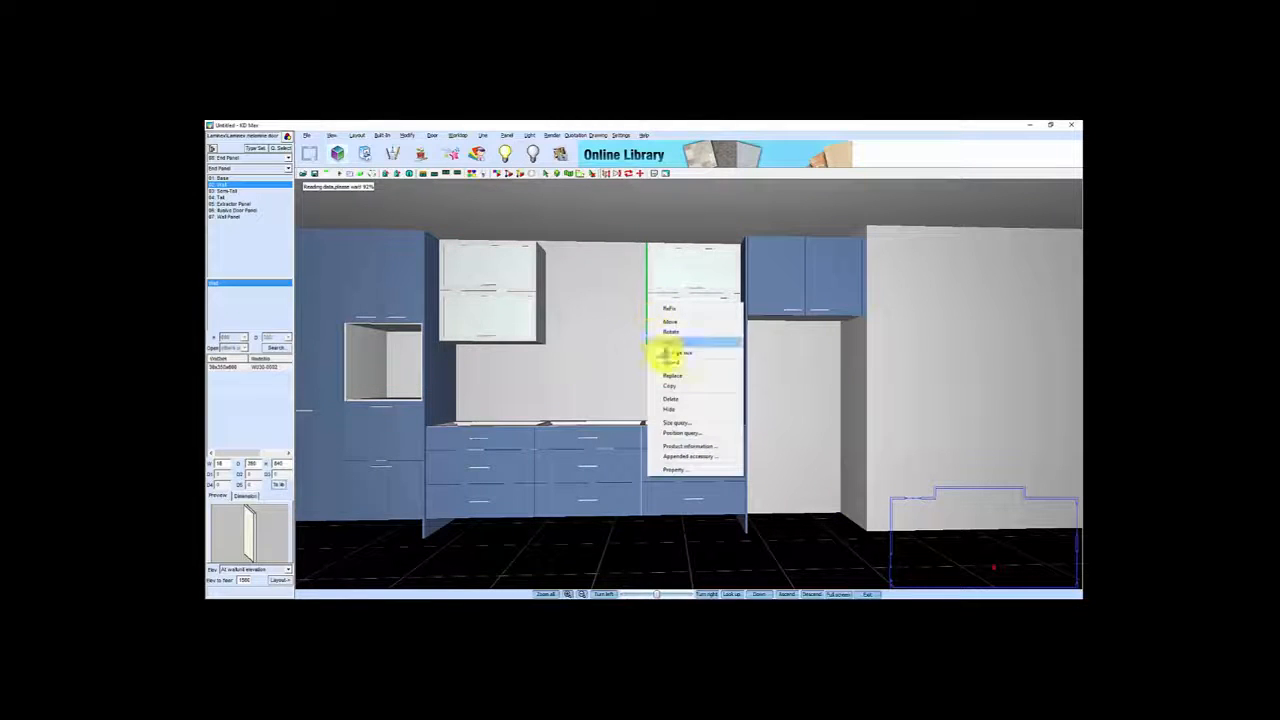
left_click(712, 384)
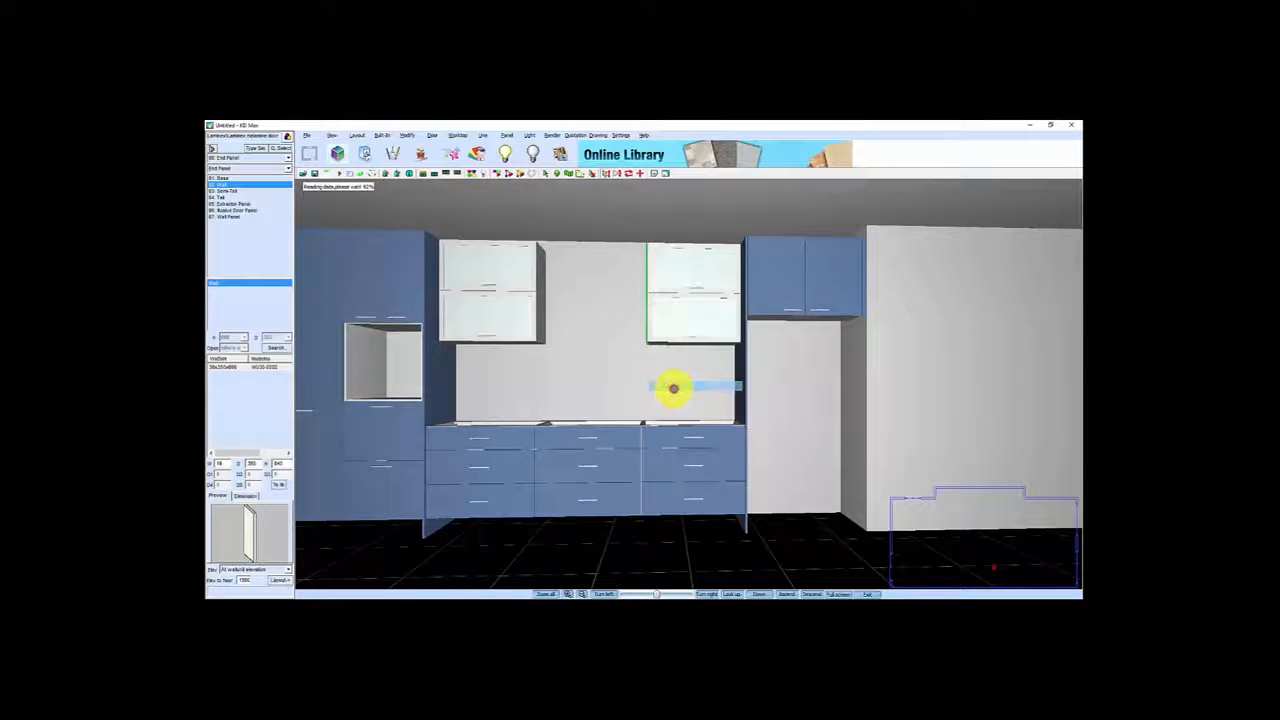
left_click(560, 303)
middle_click_drag(606, 317, 507, 310)
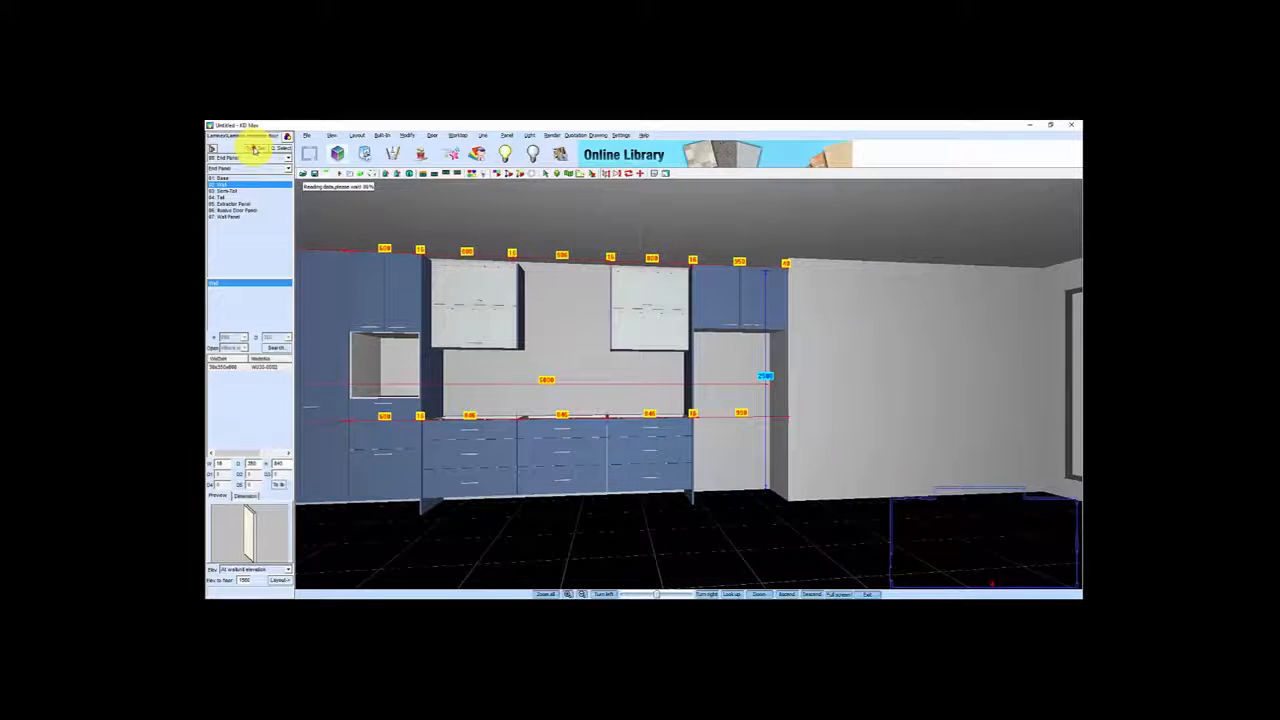
Switch the product styles to extractors and choose a chimney-style Fotile Extractor from the seventh page
left_click(253, 149)
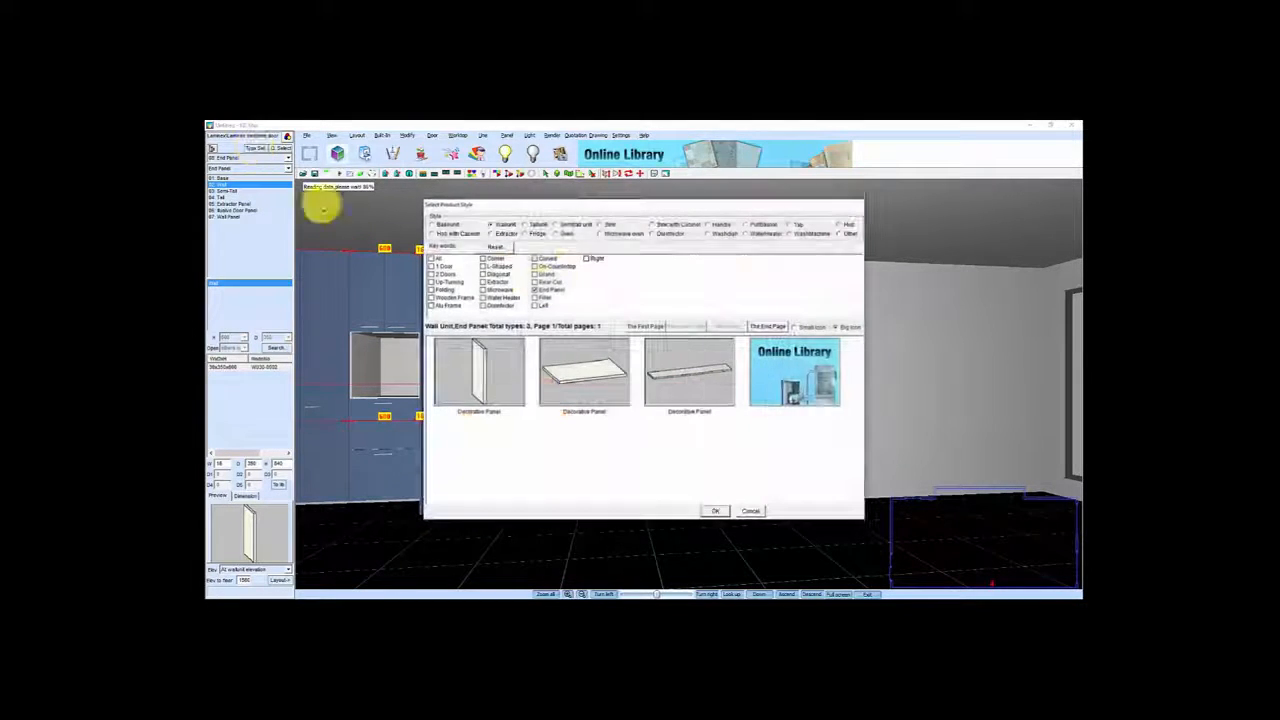
left_click(491, 233)
left_click(727, 327)
left_click(727, 327)
left_click(727, 327)
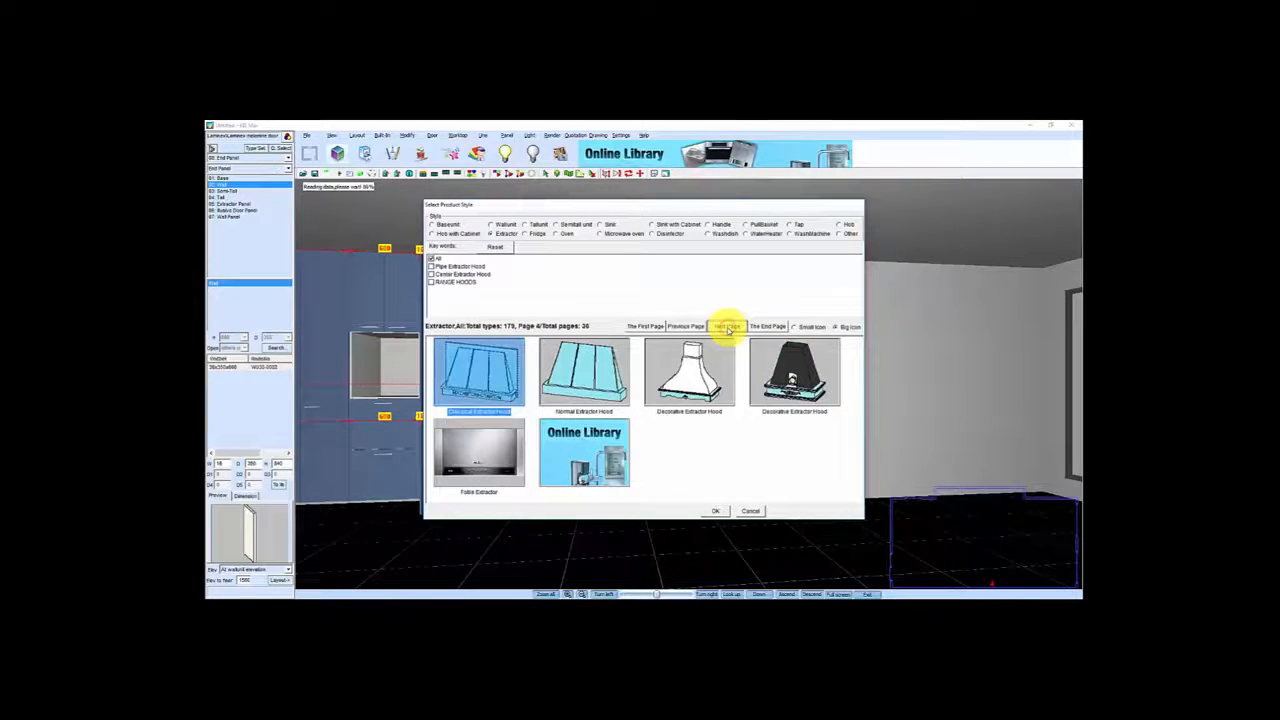
left_click(727, 327)
left_click(727, 327)
left_click(727, 327)
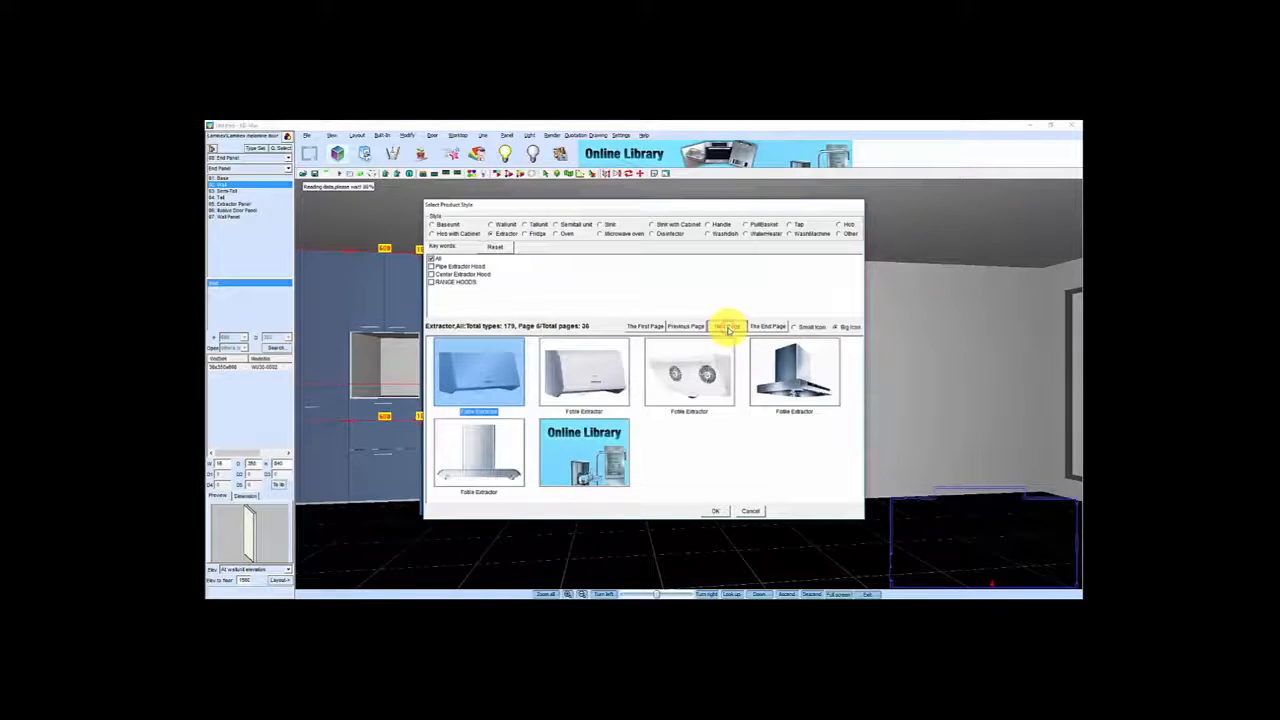
left_click(727, 328)
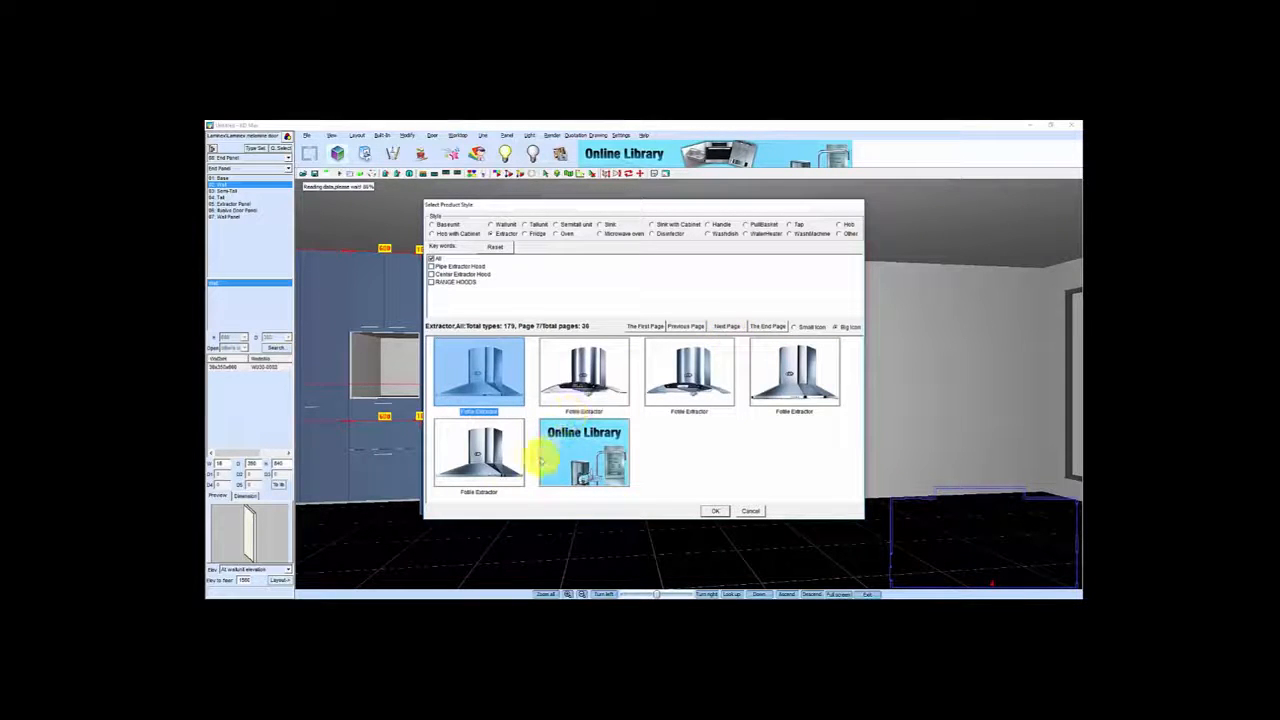
left_click(715, 511)
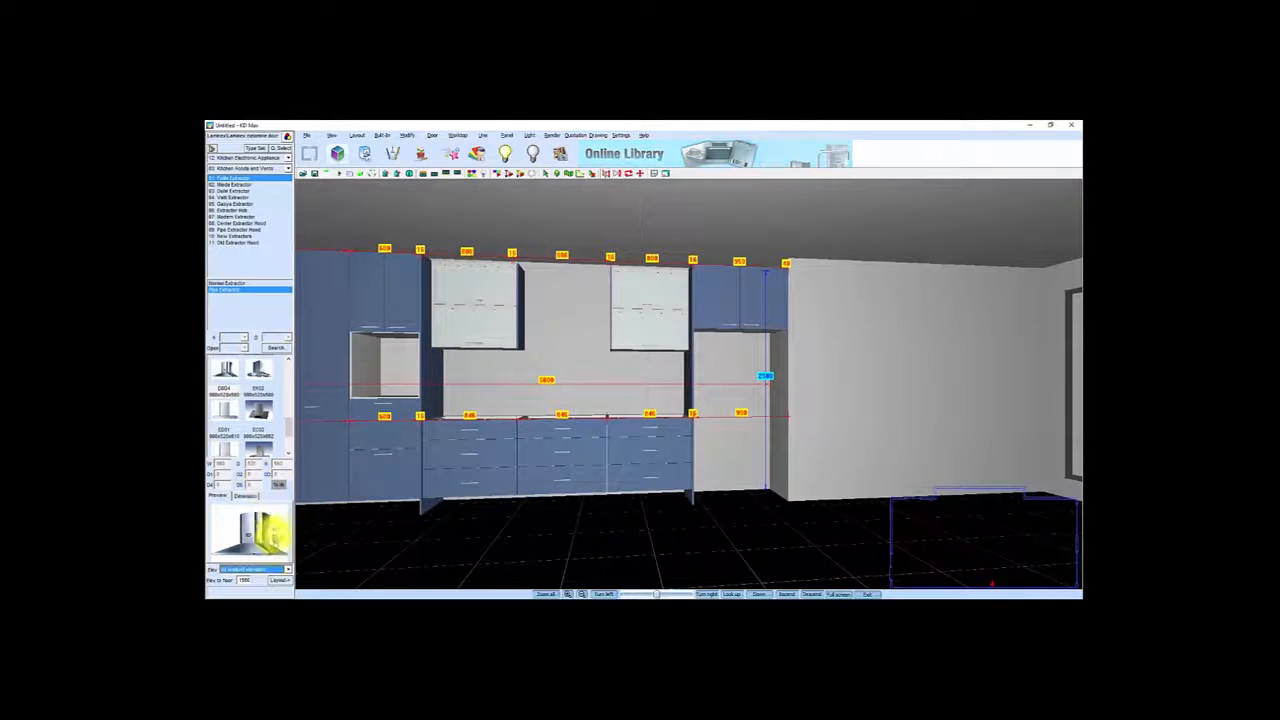
Place the 900 mm wide extractor hood at wall unit elevation in the gap between the two glass-door wall units
left_click(277, 580)
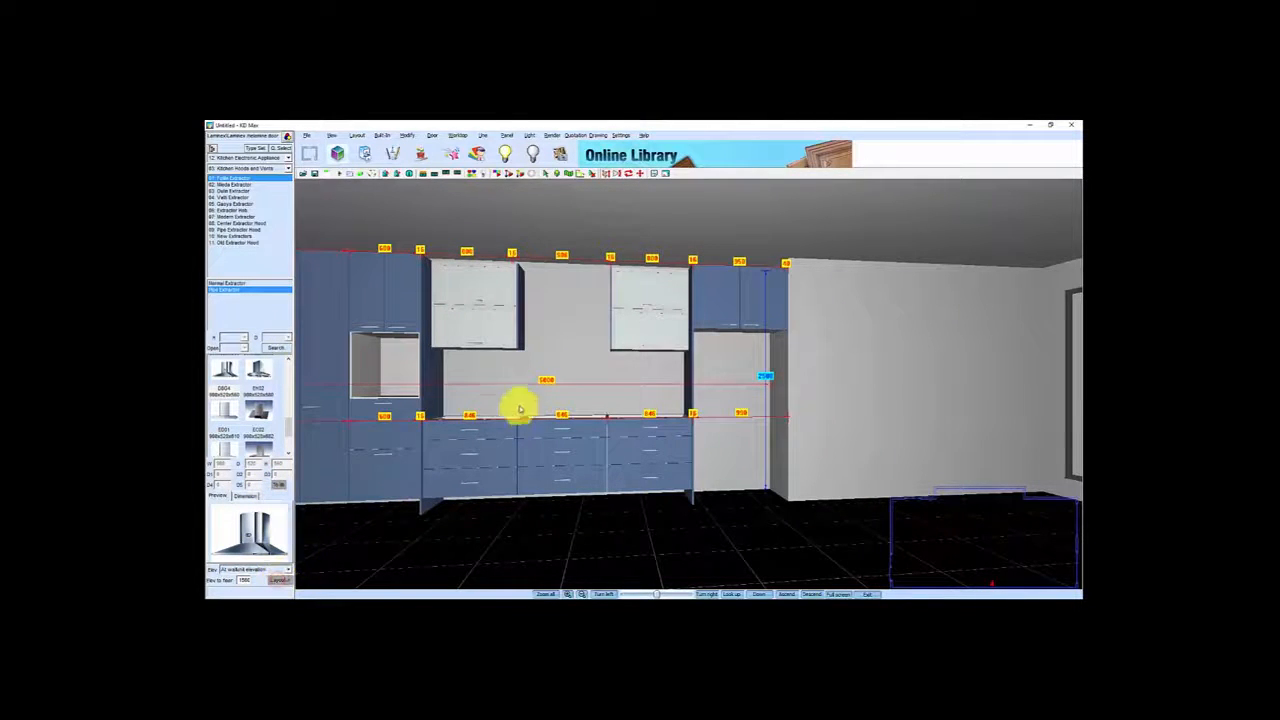
left_click(579, 334)
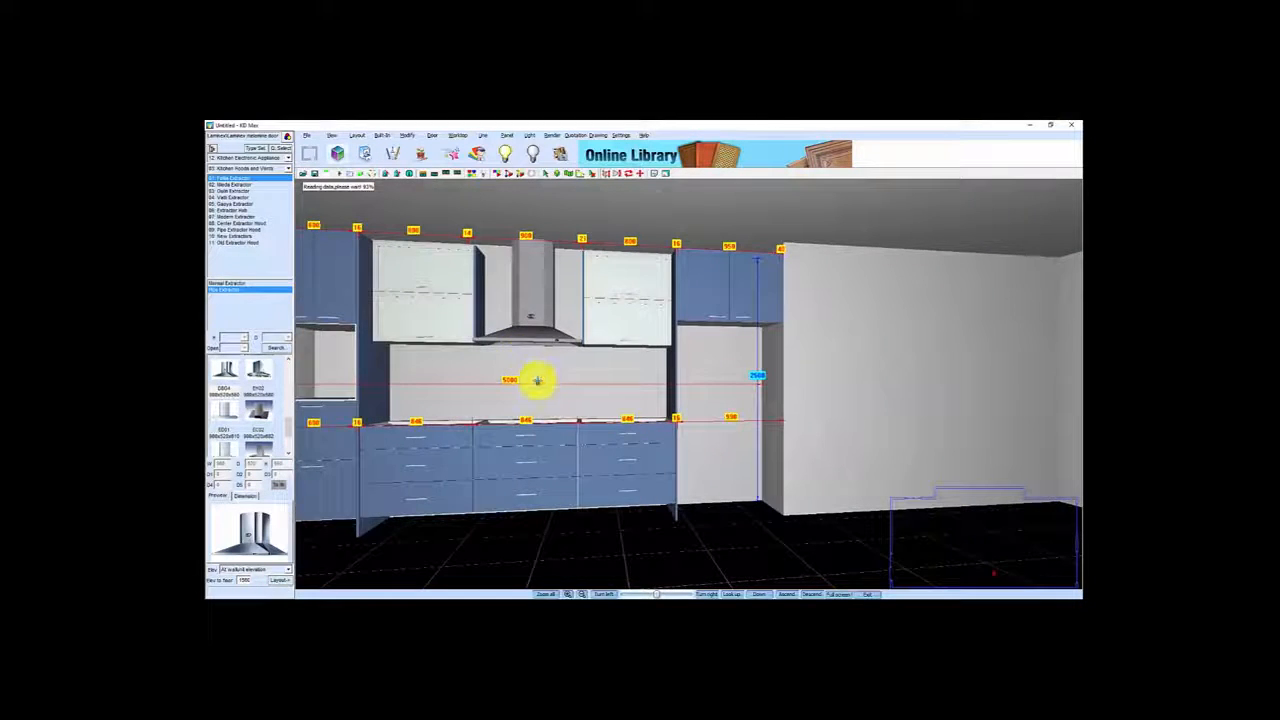
scroll(537, 380, "down", 3)
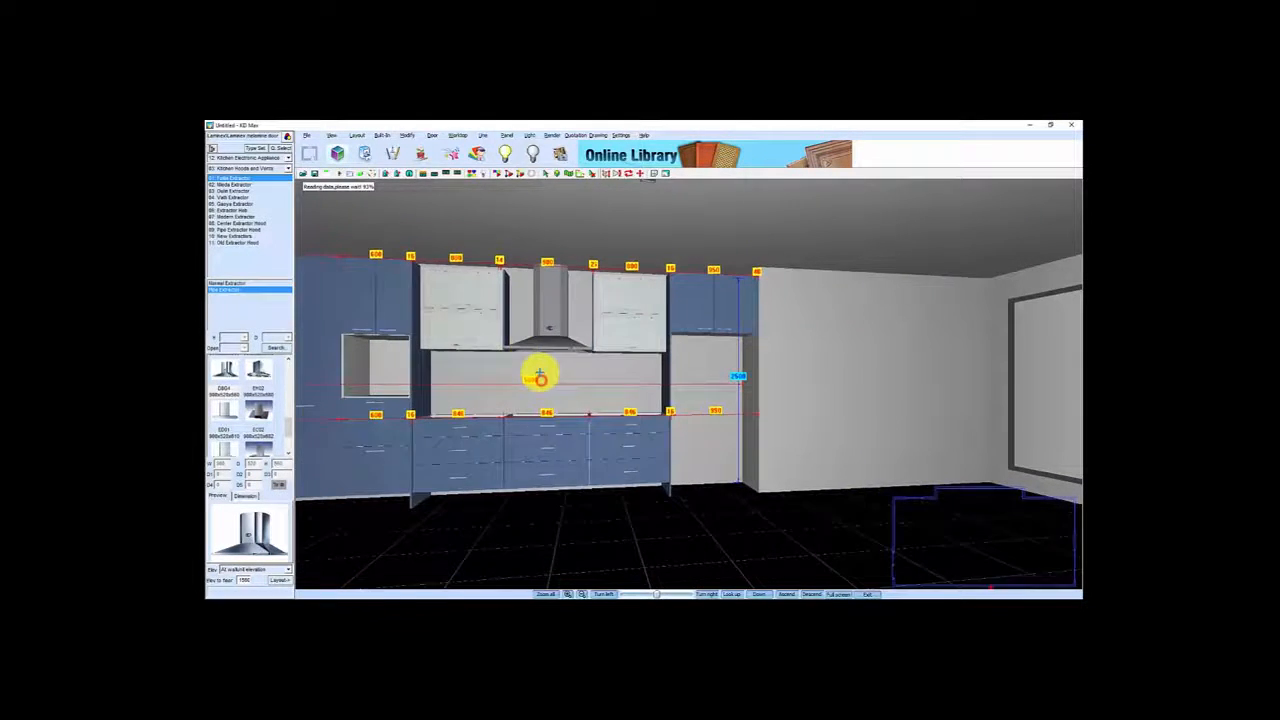
scroll(535, 385, "up", 4)
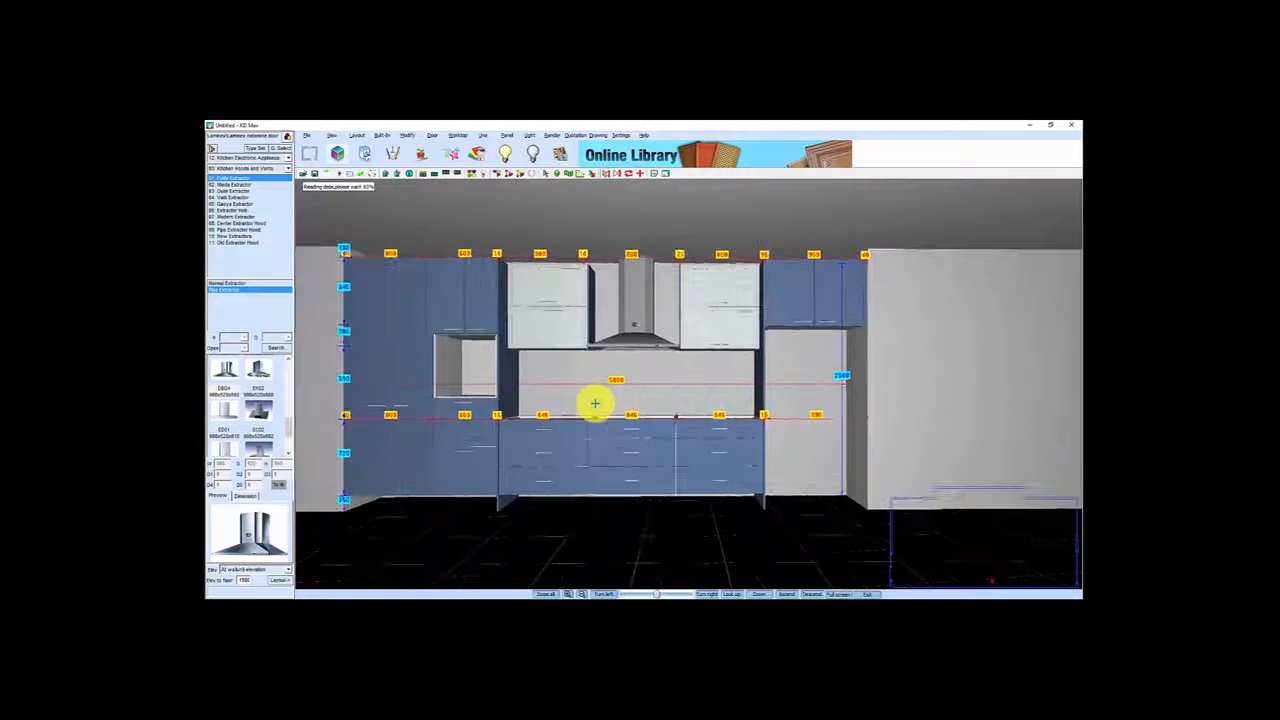
scroll(595, 403, "down", 1)
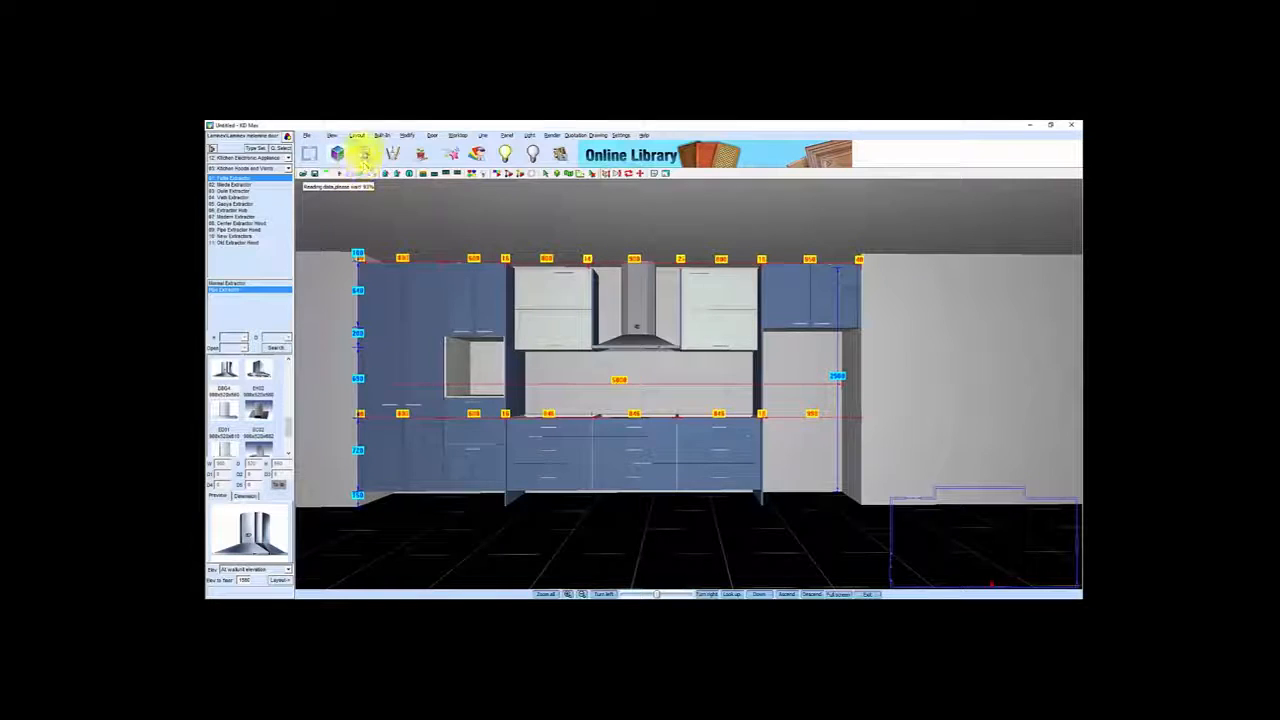
Create ceiling fillers up to the ceiling on the selected tall units, wall units and panels, with a side indent of 10
left_click(485, 136)
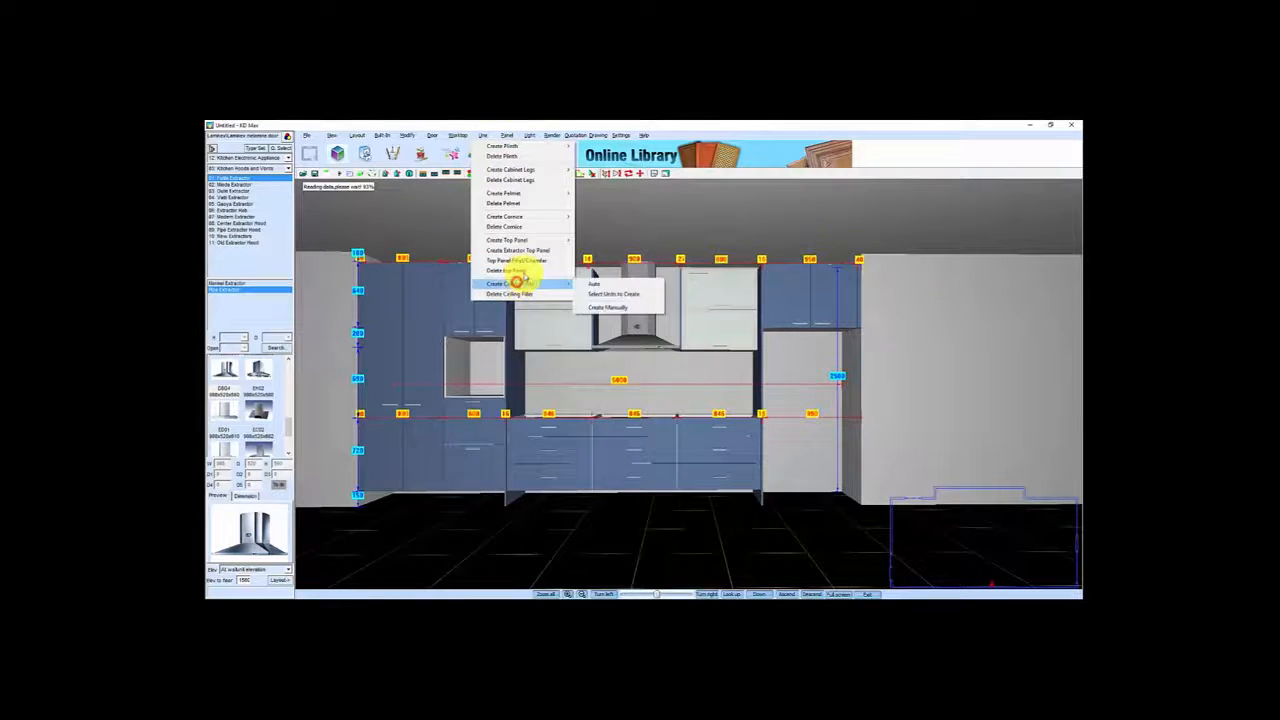
mouse_move(565, 284)
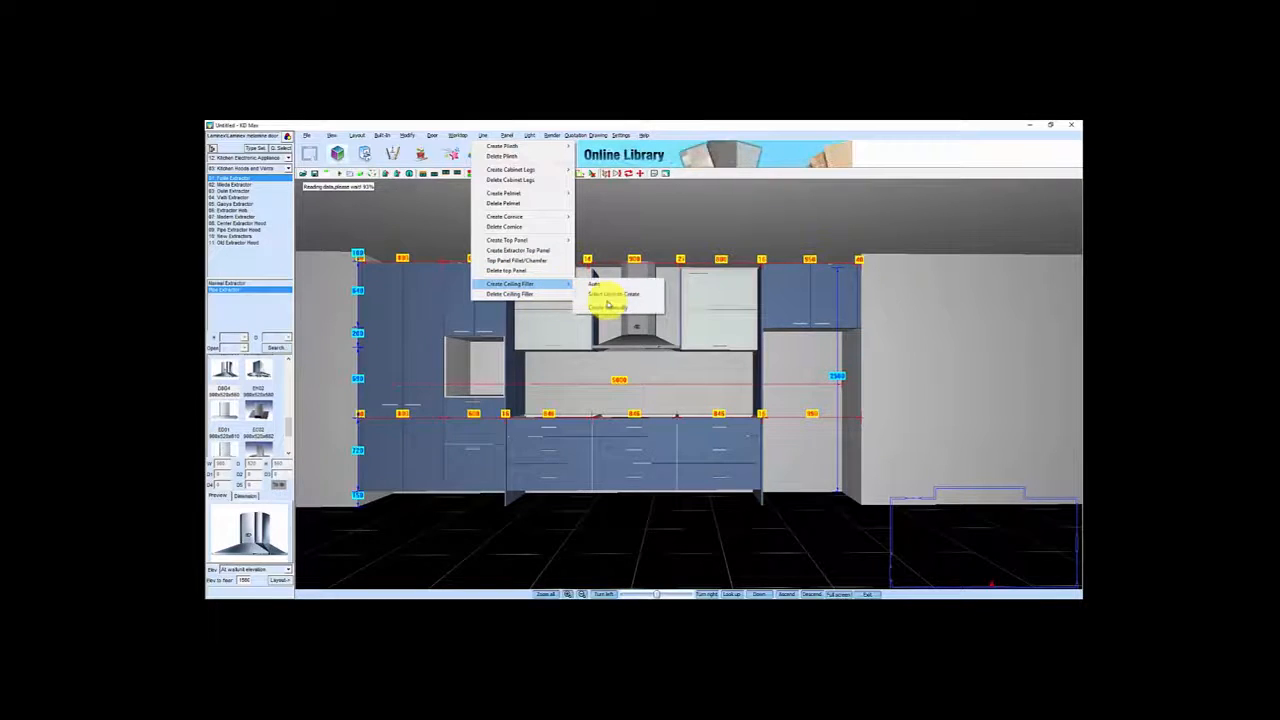
left_click(619, 295)
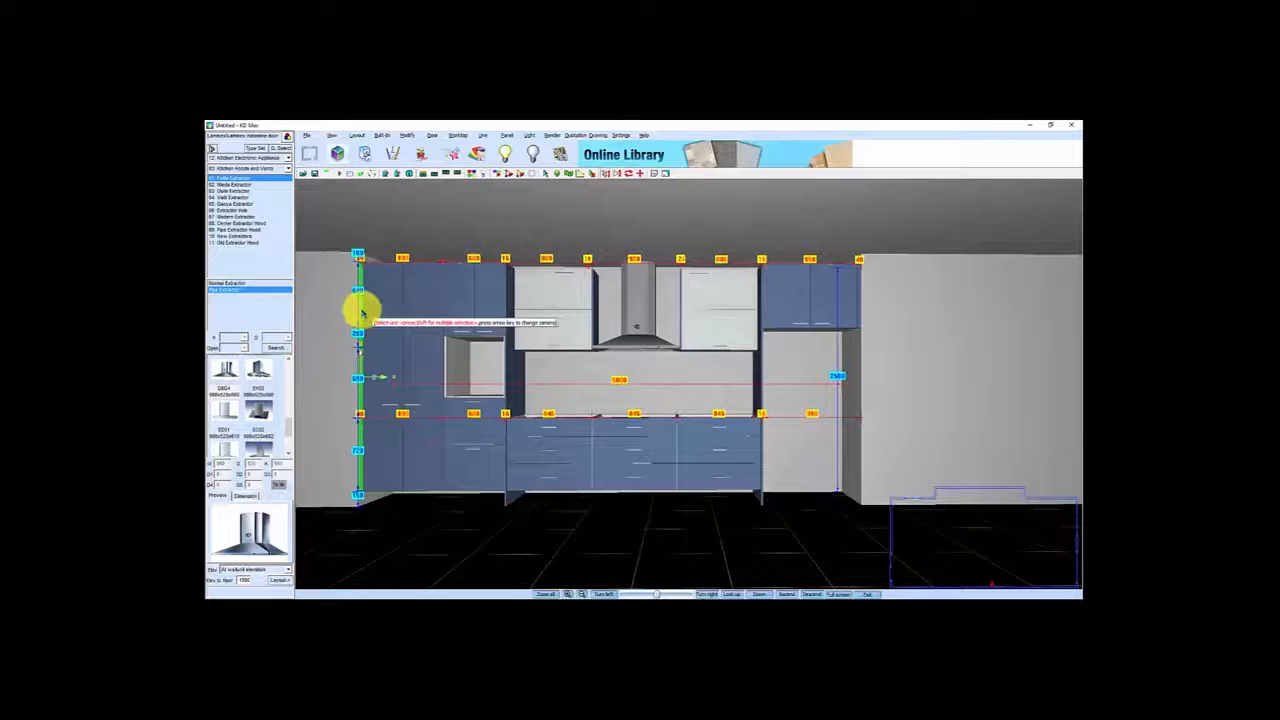
left_click(467, 310, "shift")
left_click(514, 369, "shift")
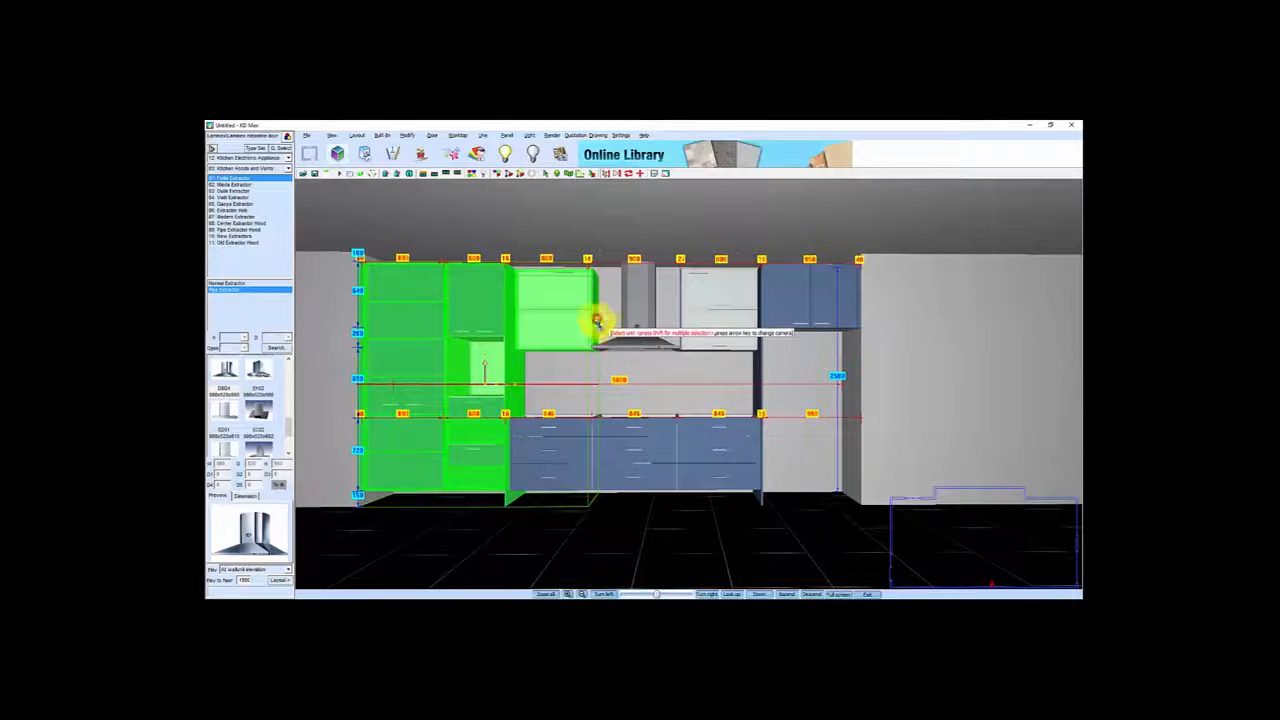
left_click(727, 317, "shift")
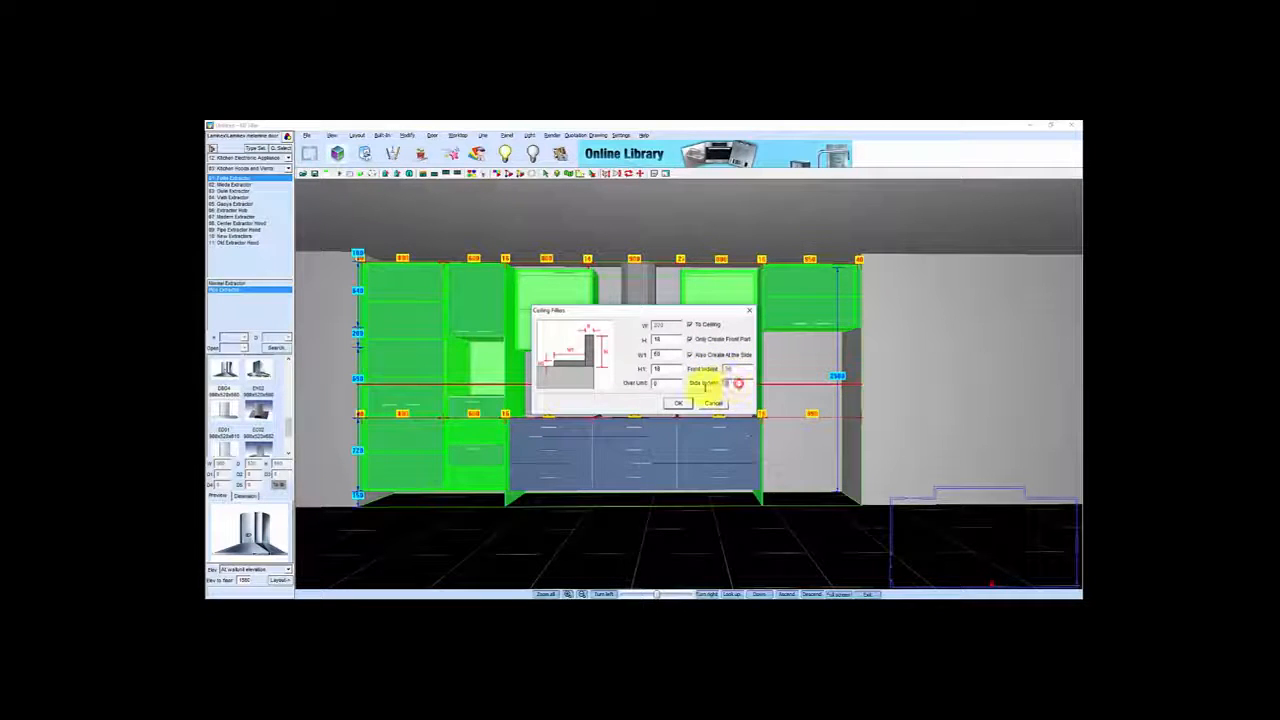
type("10")
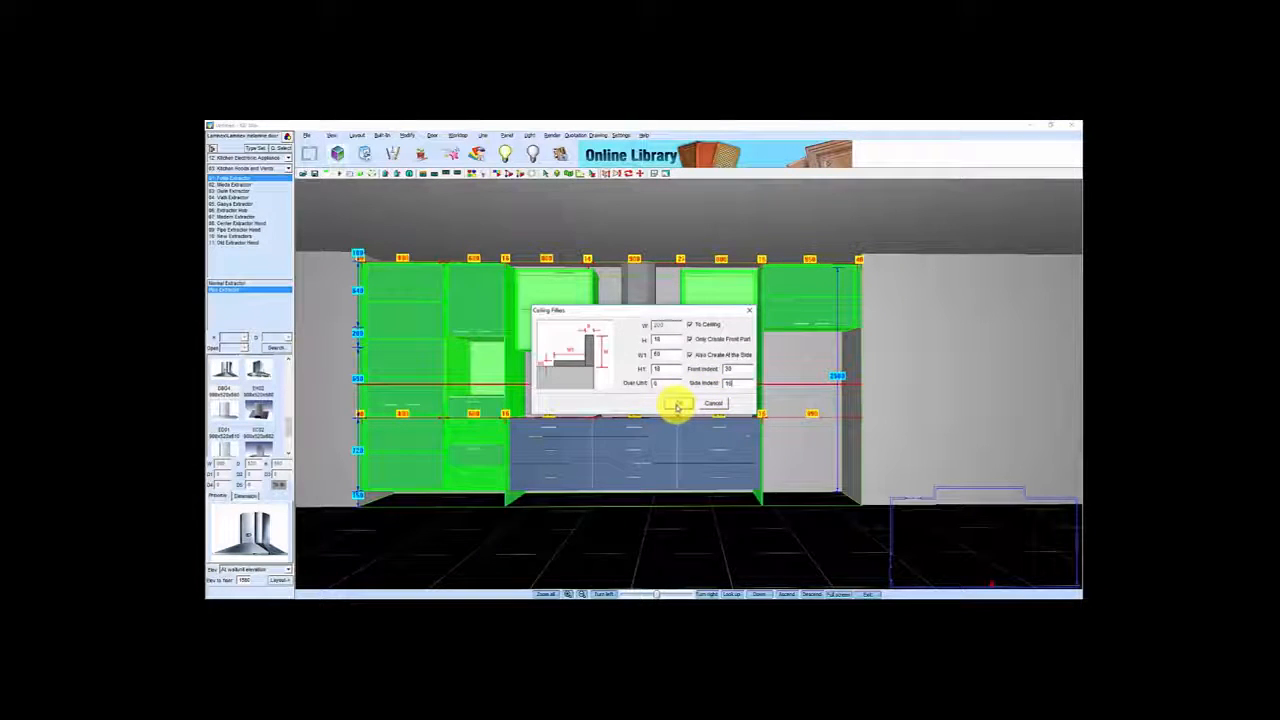
left_click(680, 404)
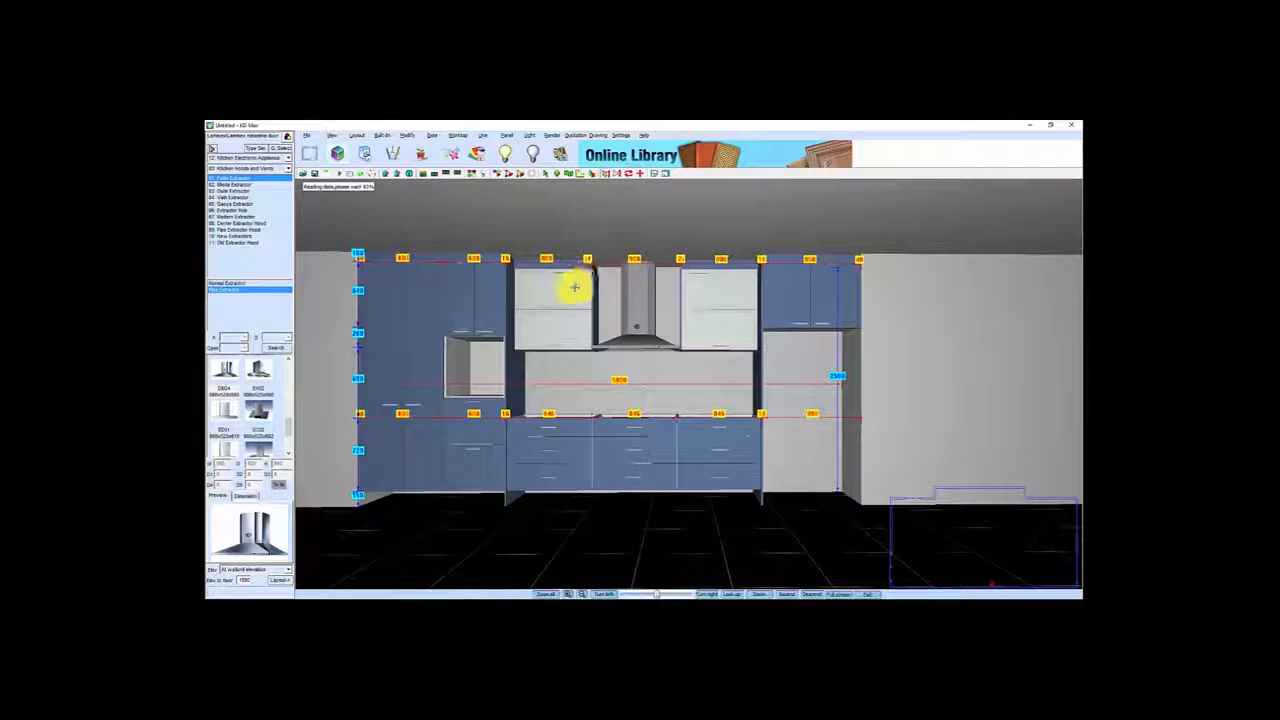
Switch from the perspective view to the top view of the room
scroll(580, 378, "down", 3)
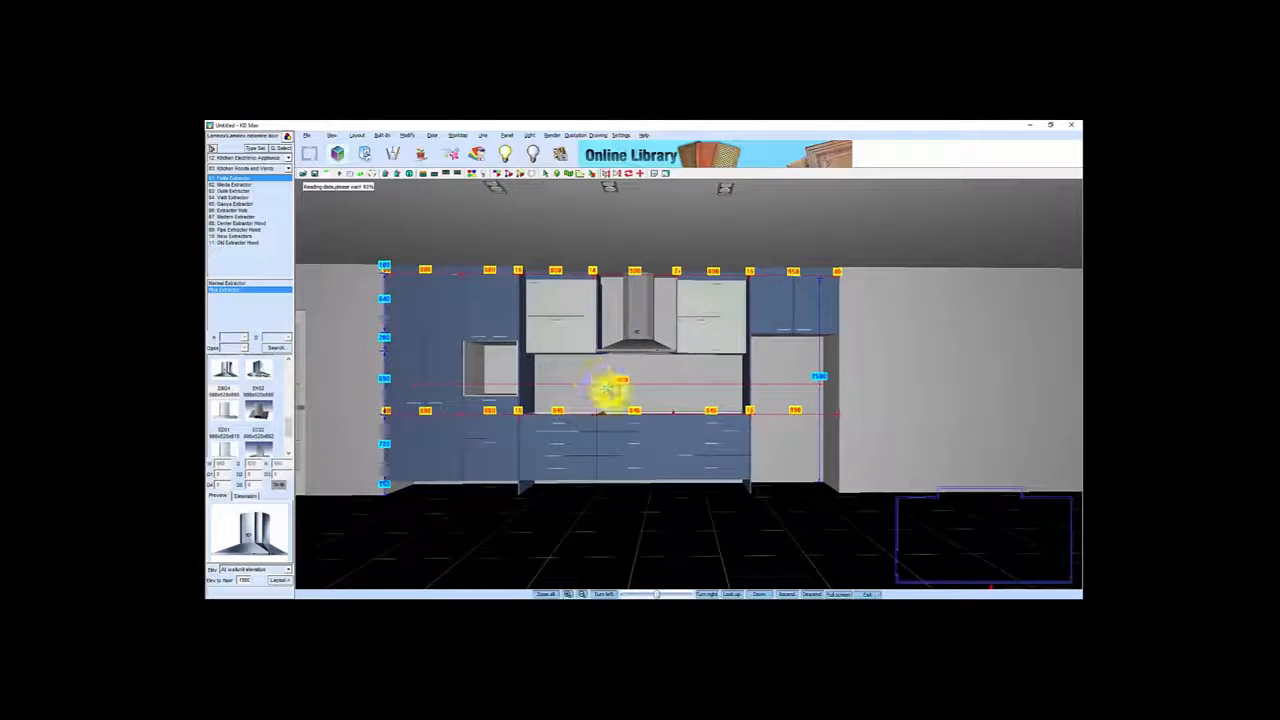
scroll(609, 382, "down", 2)
scroll(612, 390, "up", 3)
left_click_drag(617, 398, 592, 380)
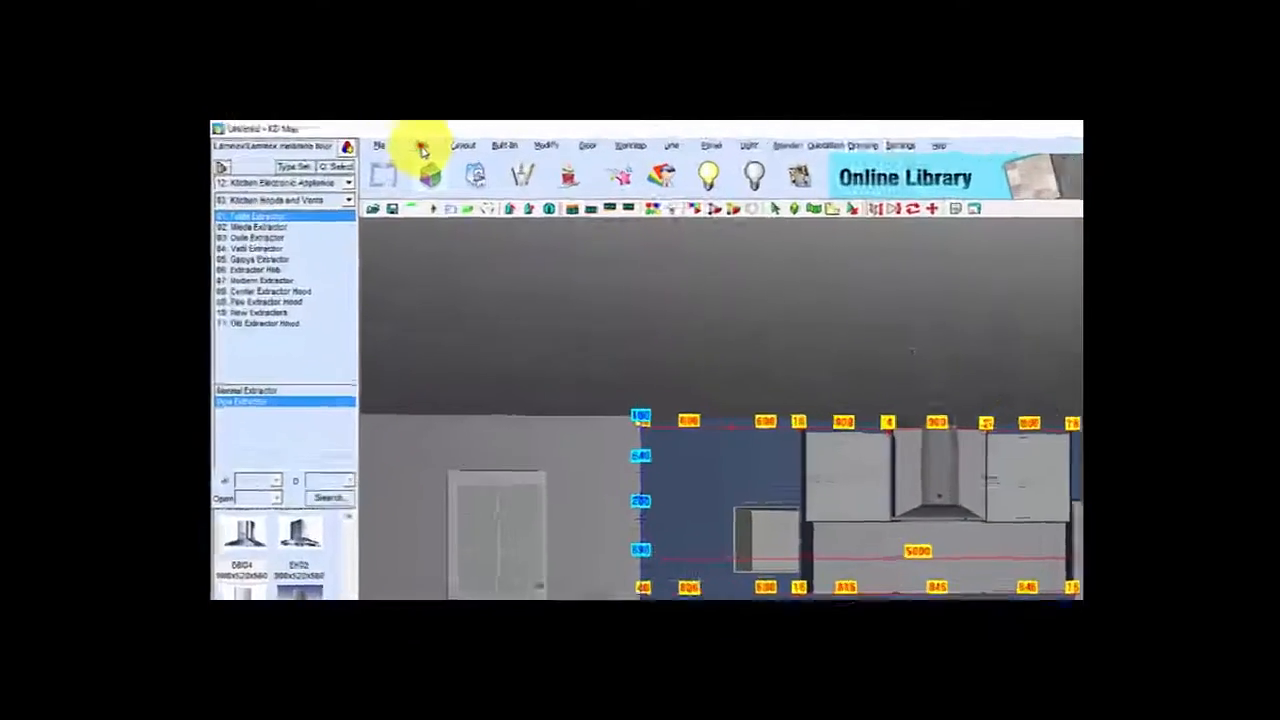
left_click(331, 135)
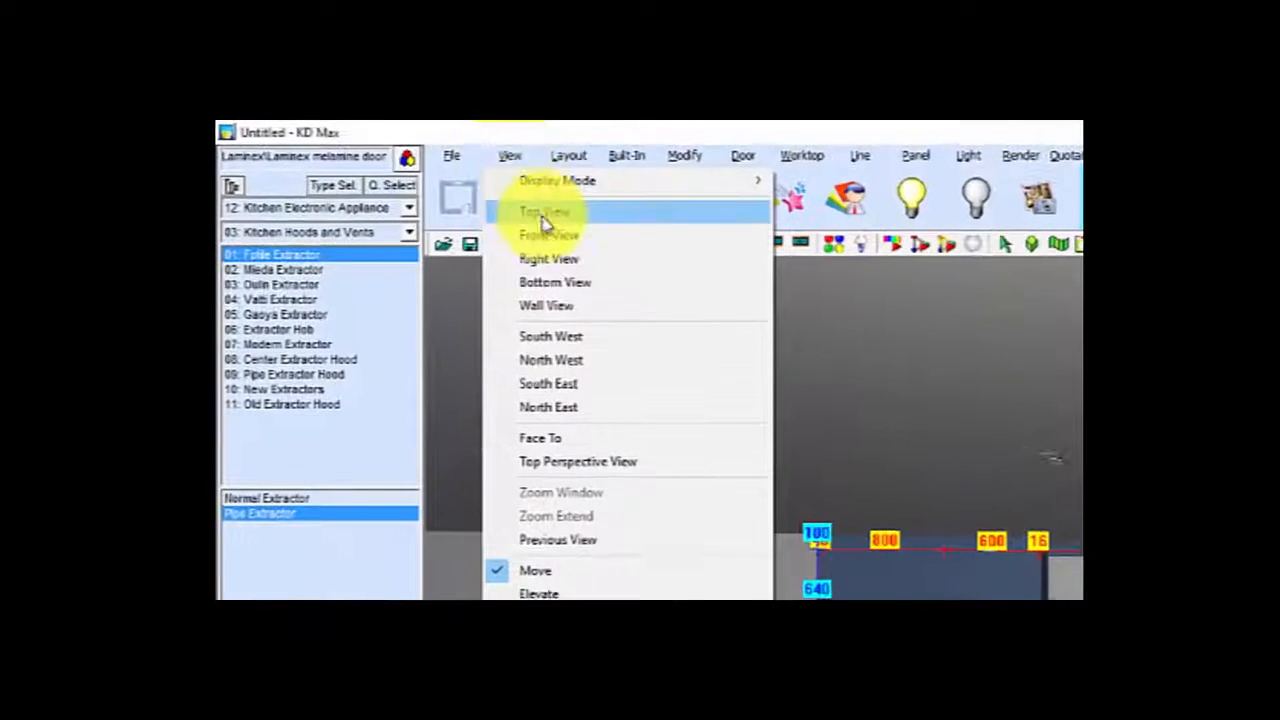
left_click(503, 205)
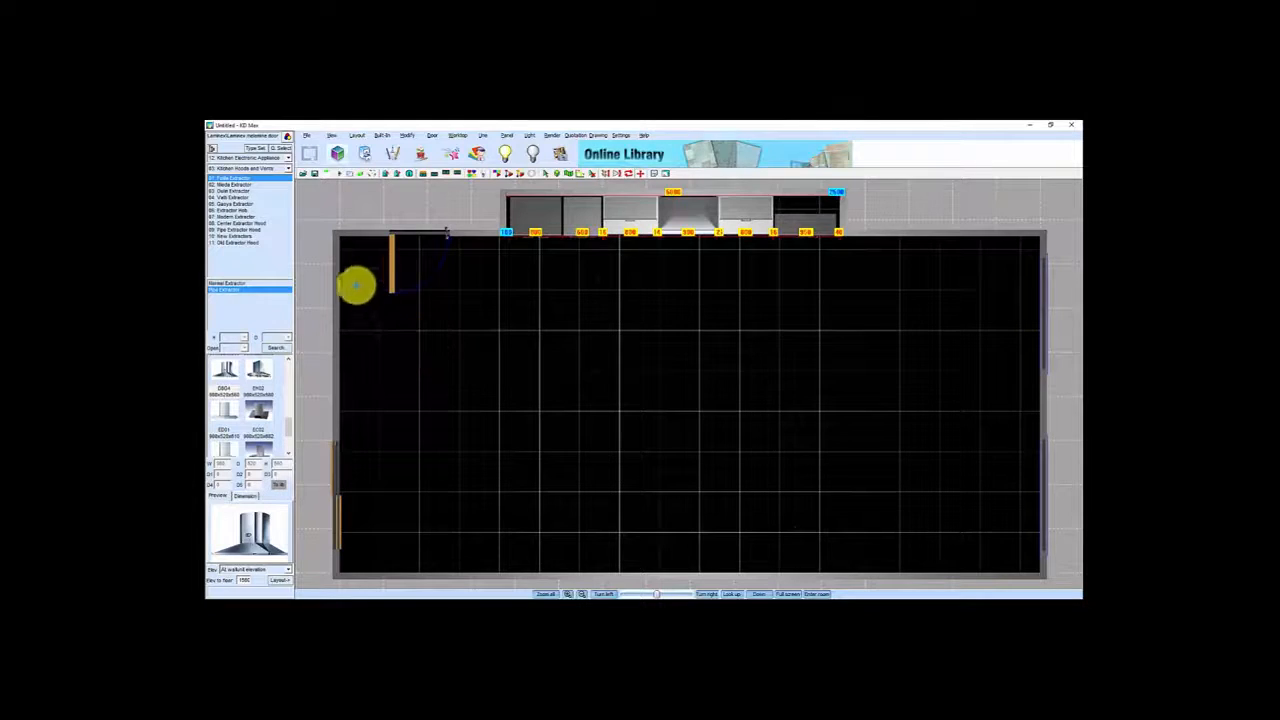
Filter the base unit styles by 3 Drawers and choose the base unit with three equal drawers
left_click(256, 149)
left_click(432, 224)
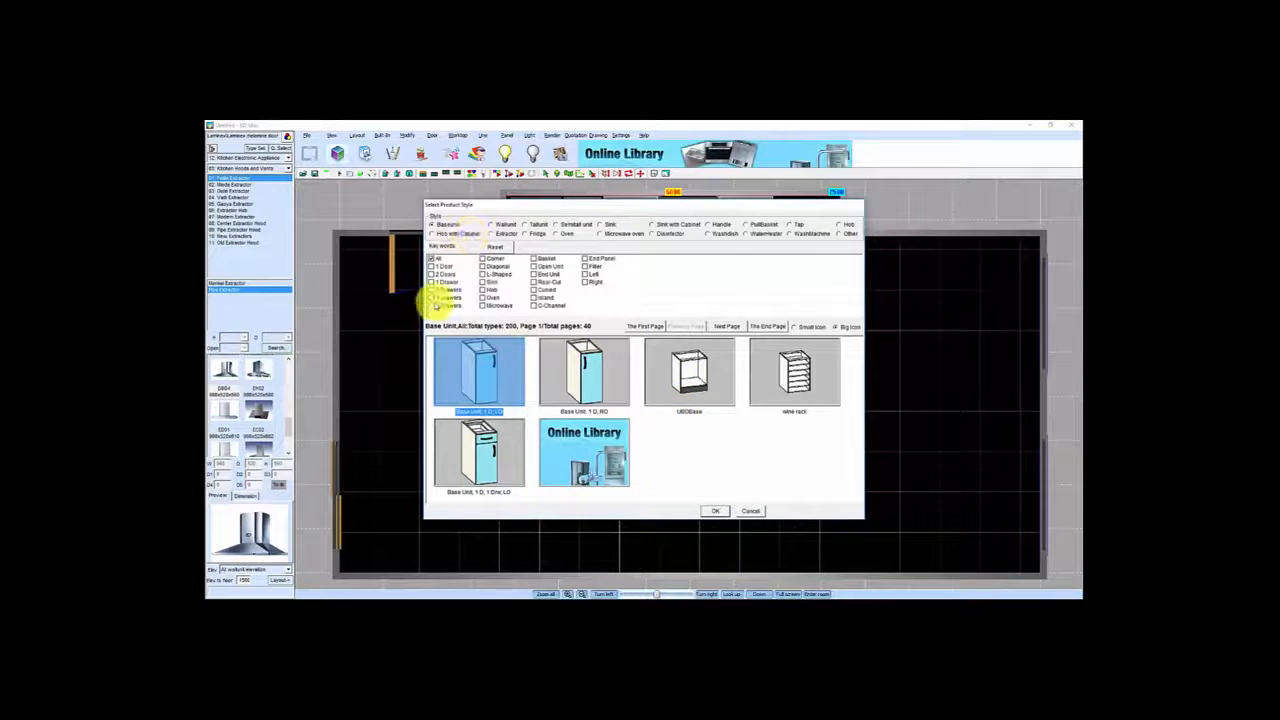
left_click(432, 297)
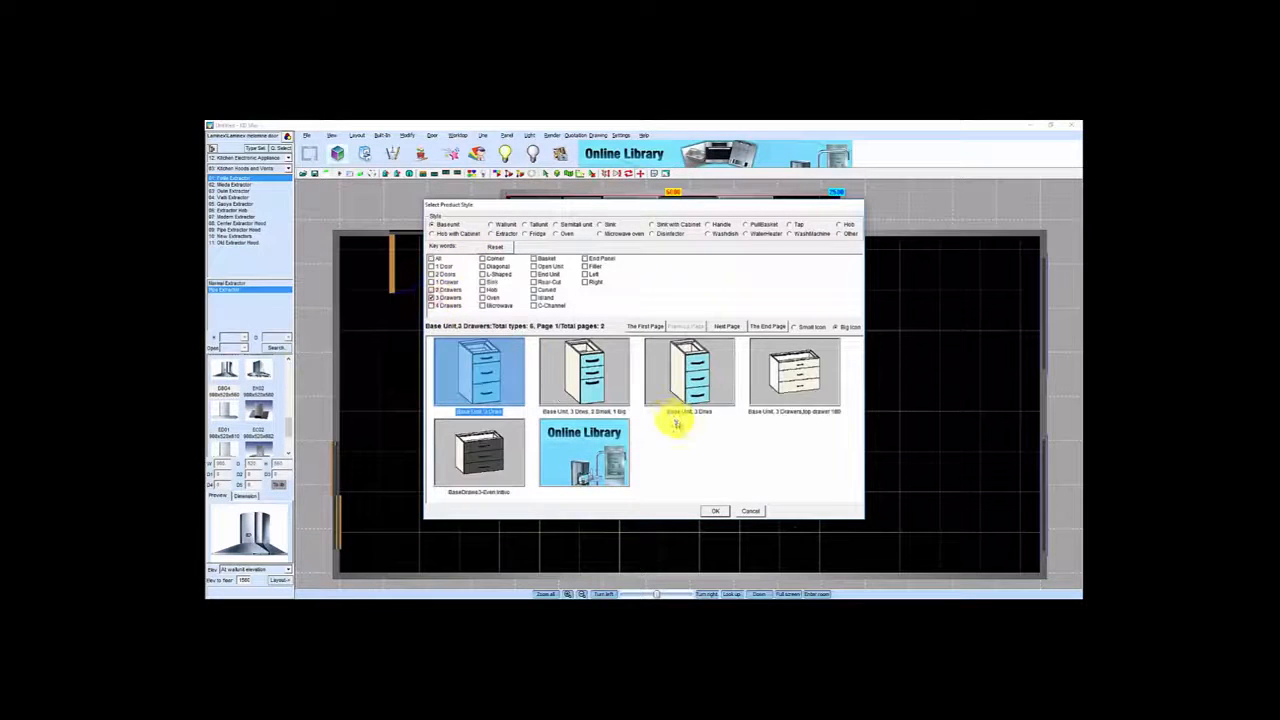
left_click(691, 372)
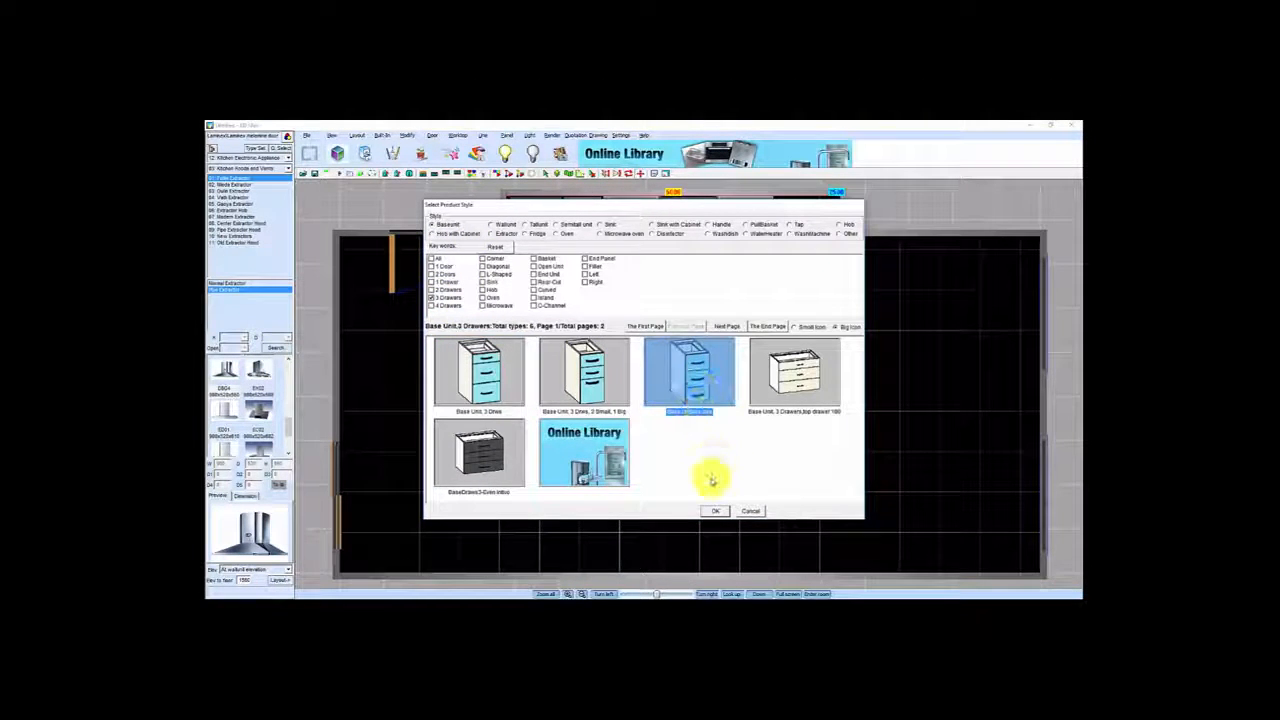
left_click(718, 512)
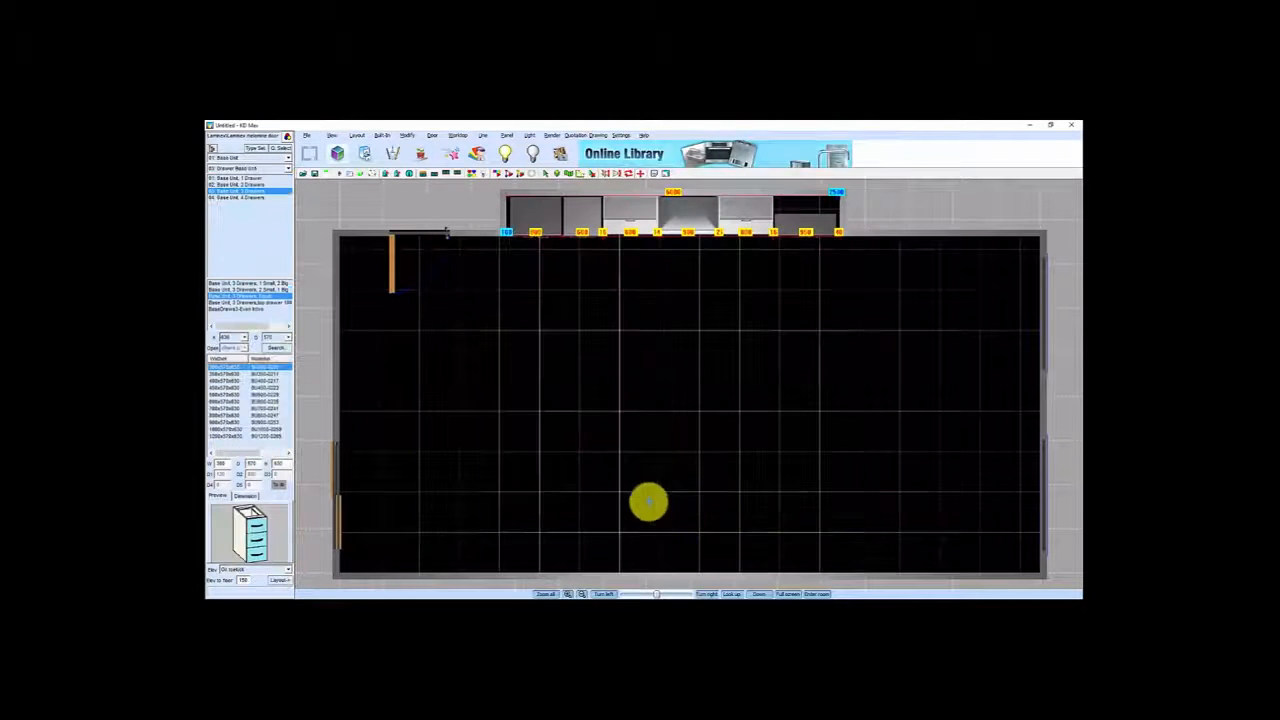
Place the three-drawer base unit, 800 mm wide and 720 mm high, opposite the open fridge recess with its front facing the kitchen run
left_click(224, 463)
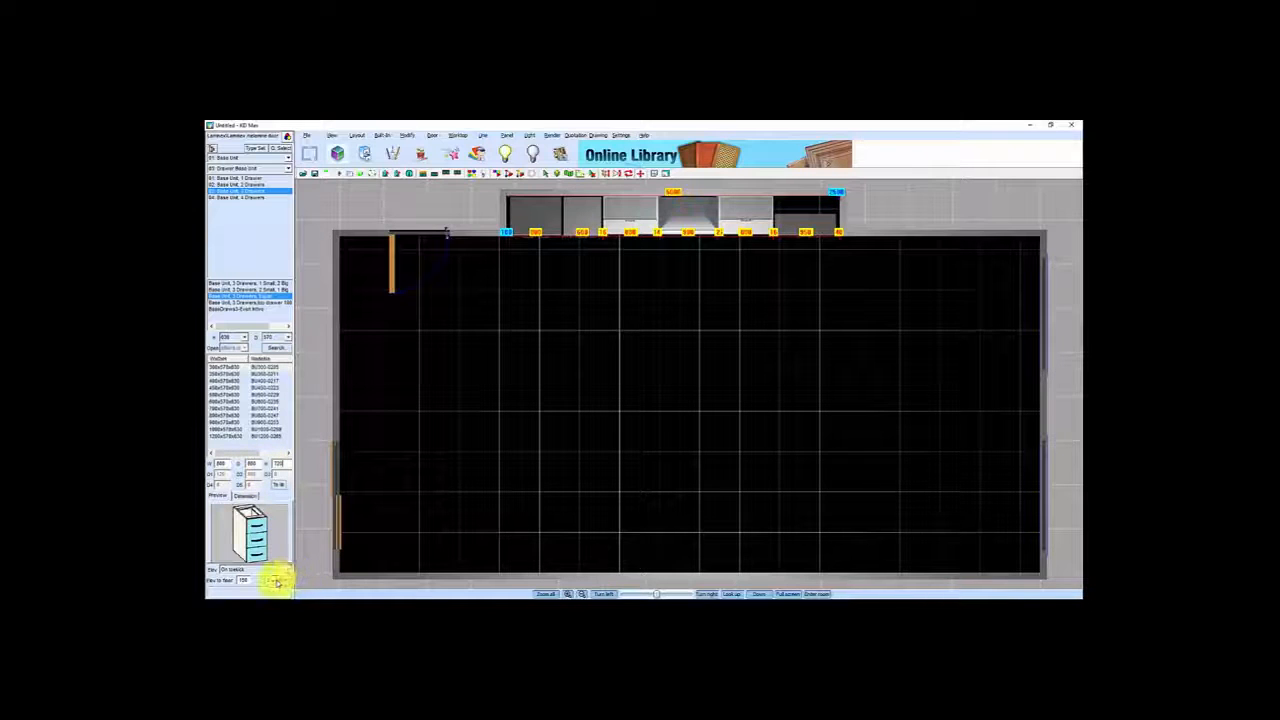
left_click(277, 582)
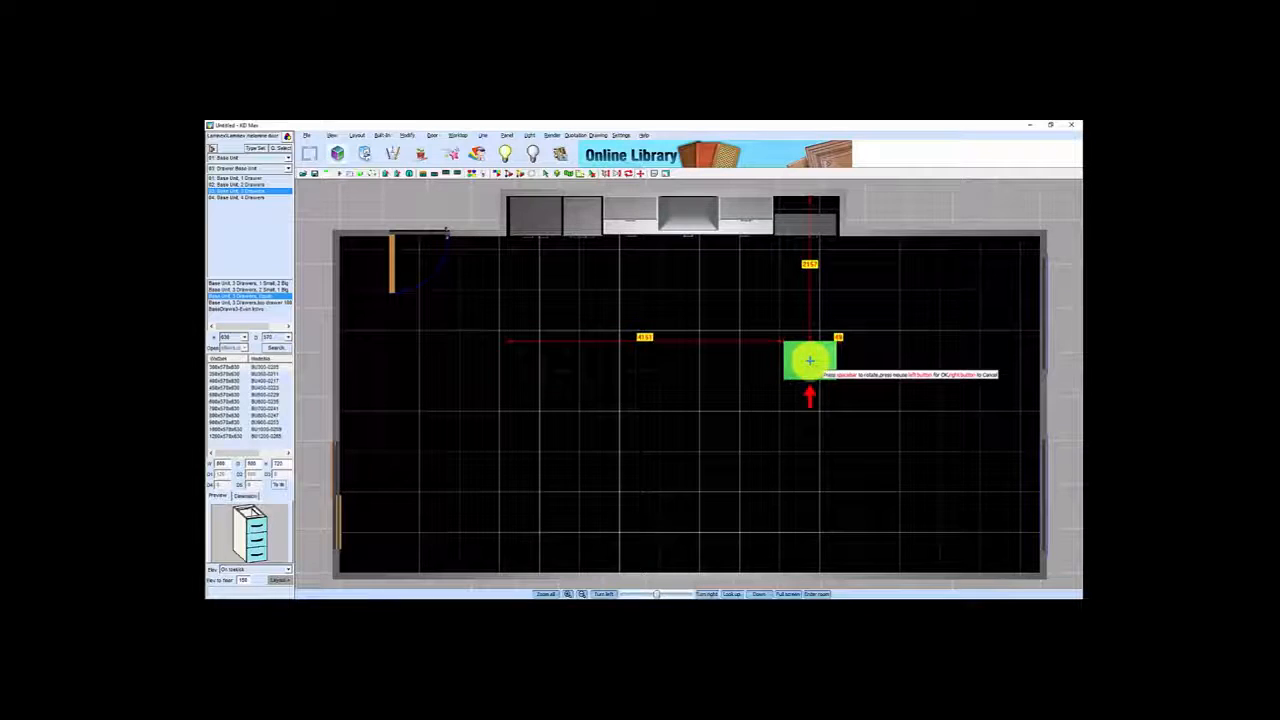
key("space")
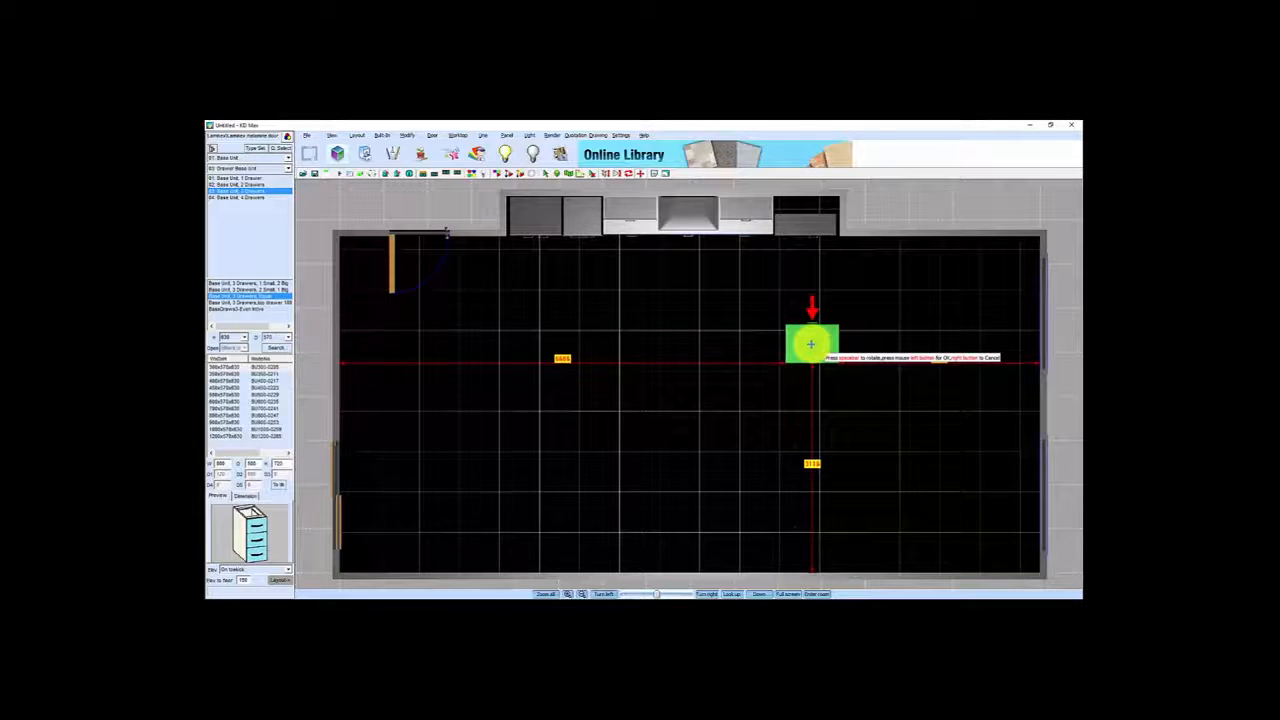
left_click(809, 345)
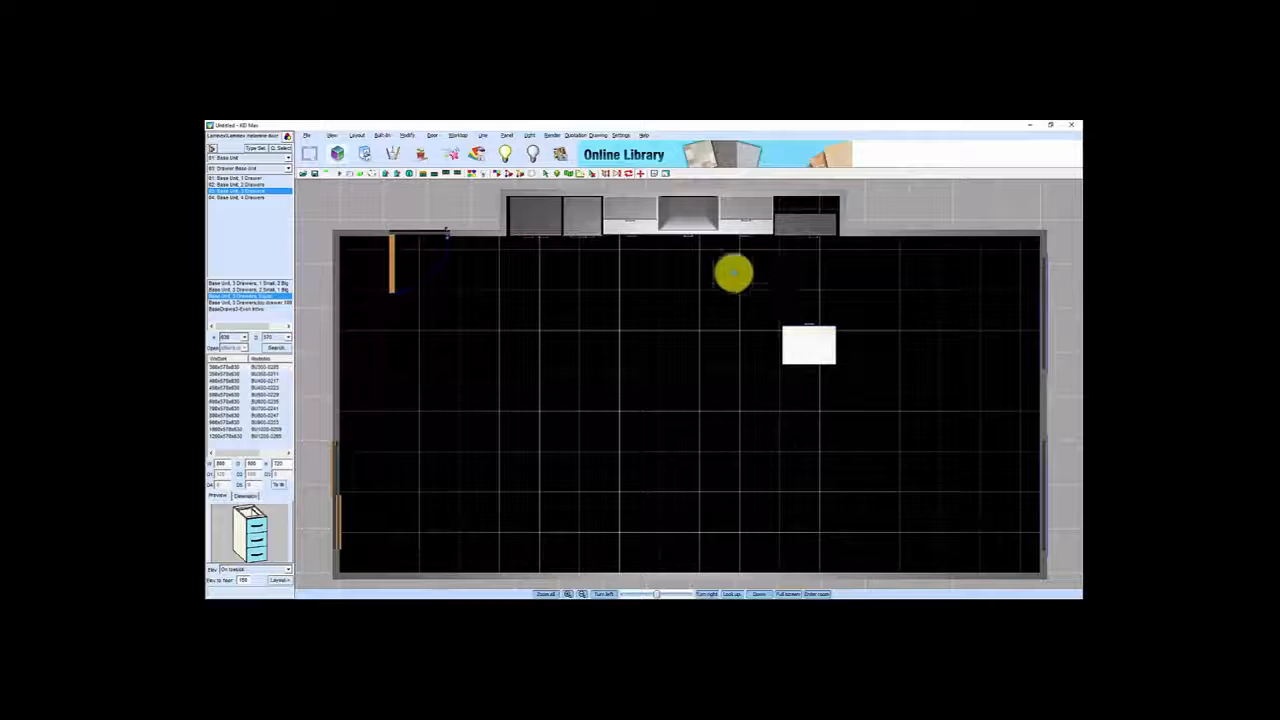
Query the freestanding base unit's distance to the wall and move the unit 200 mm inward towards the kitchen run
left_click(816, 344)
right_click(816, 344)
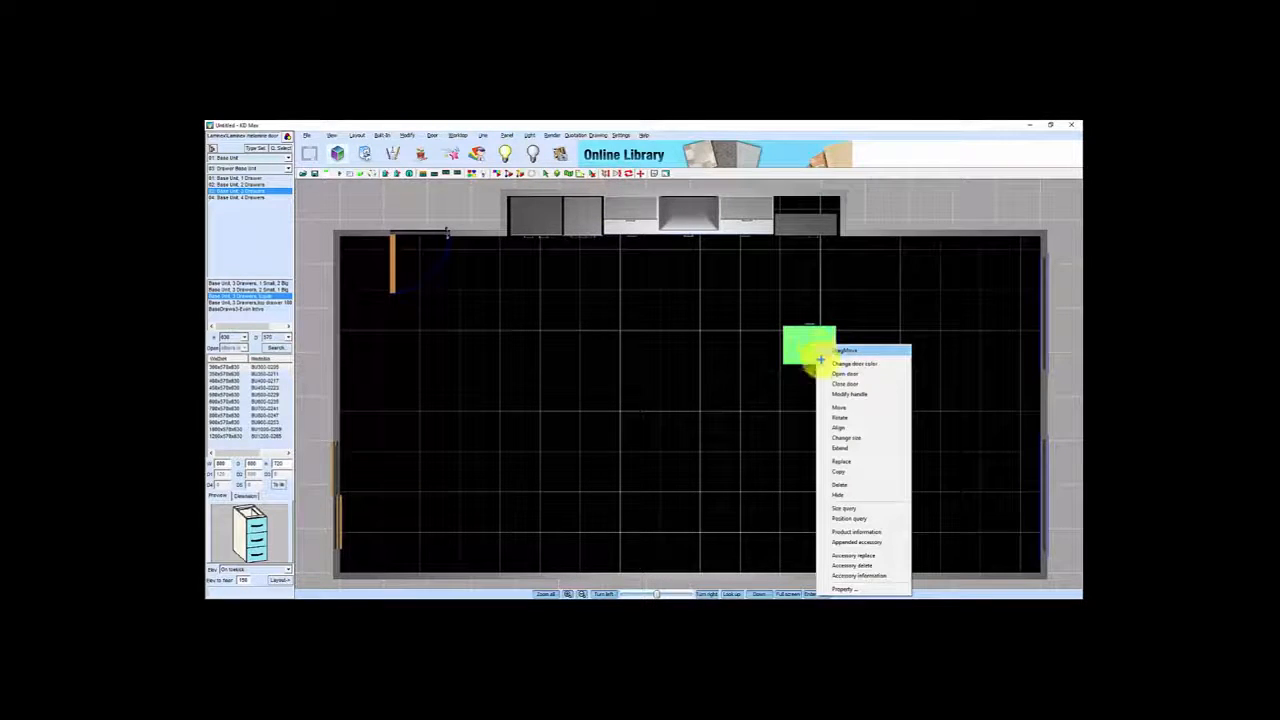
left_click(850, 518)
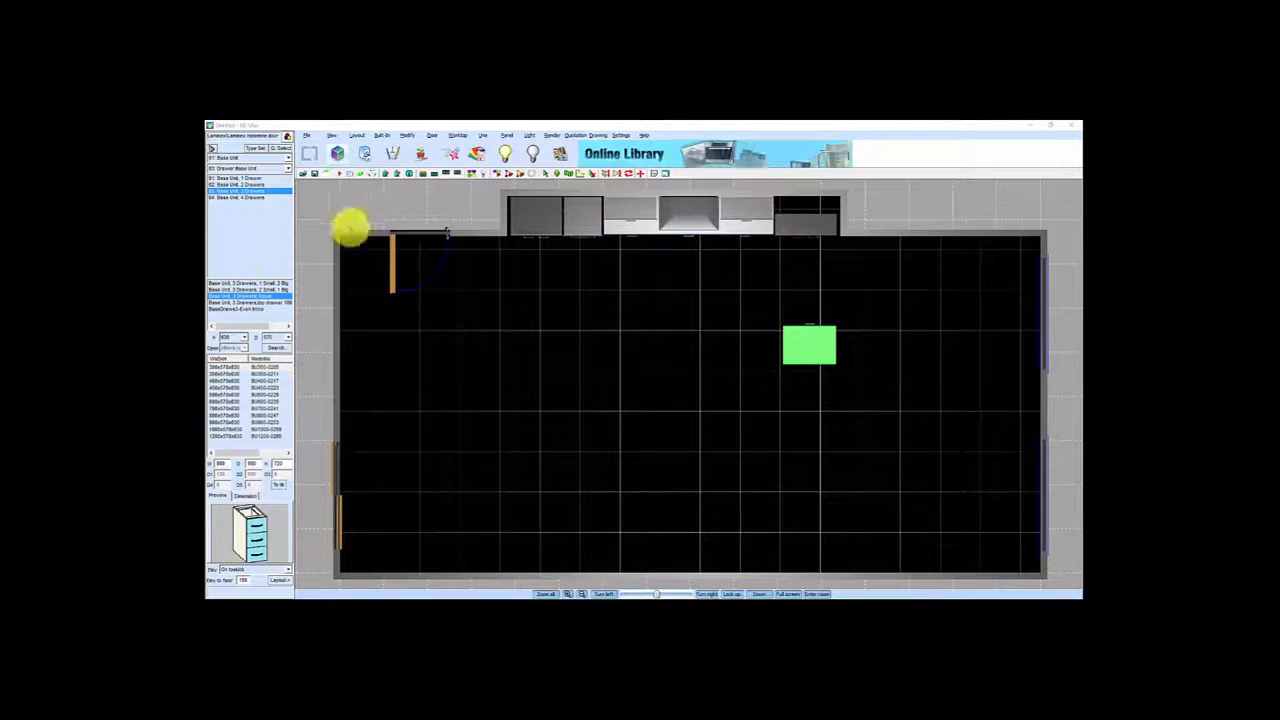
left_click(318, 173)
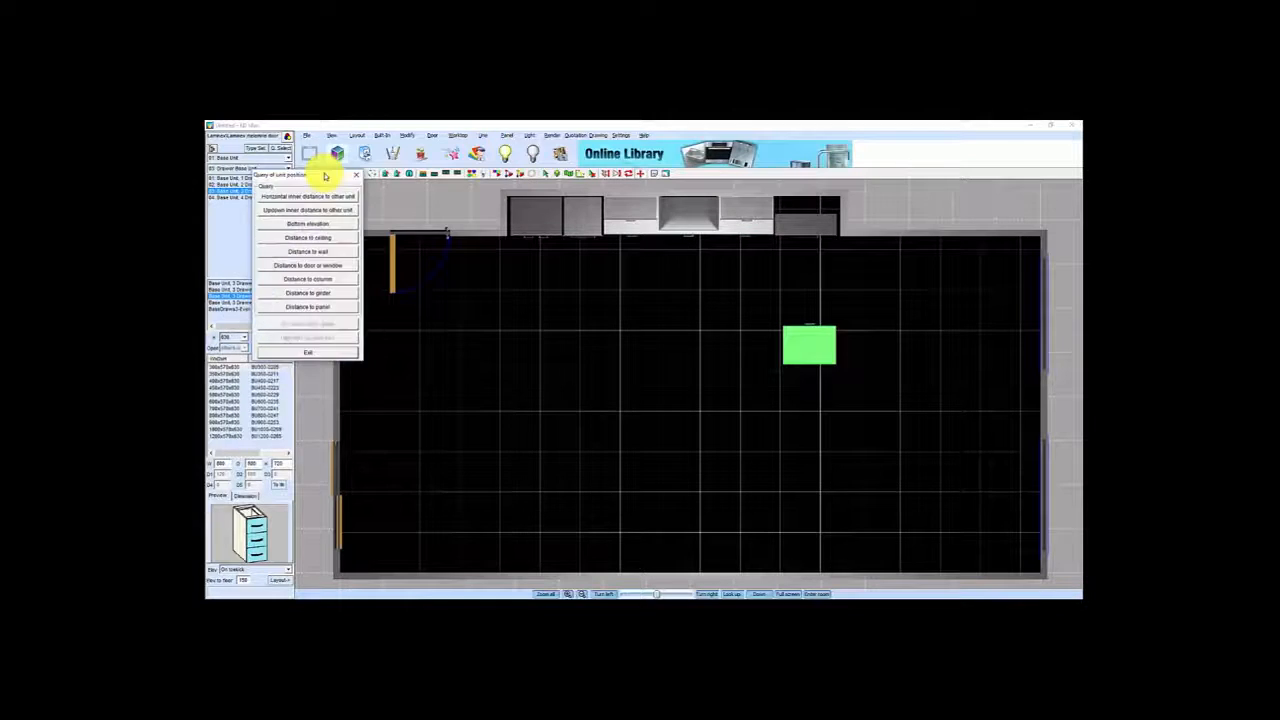
left_click(314, 252)
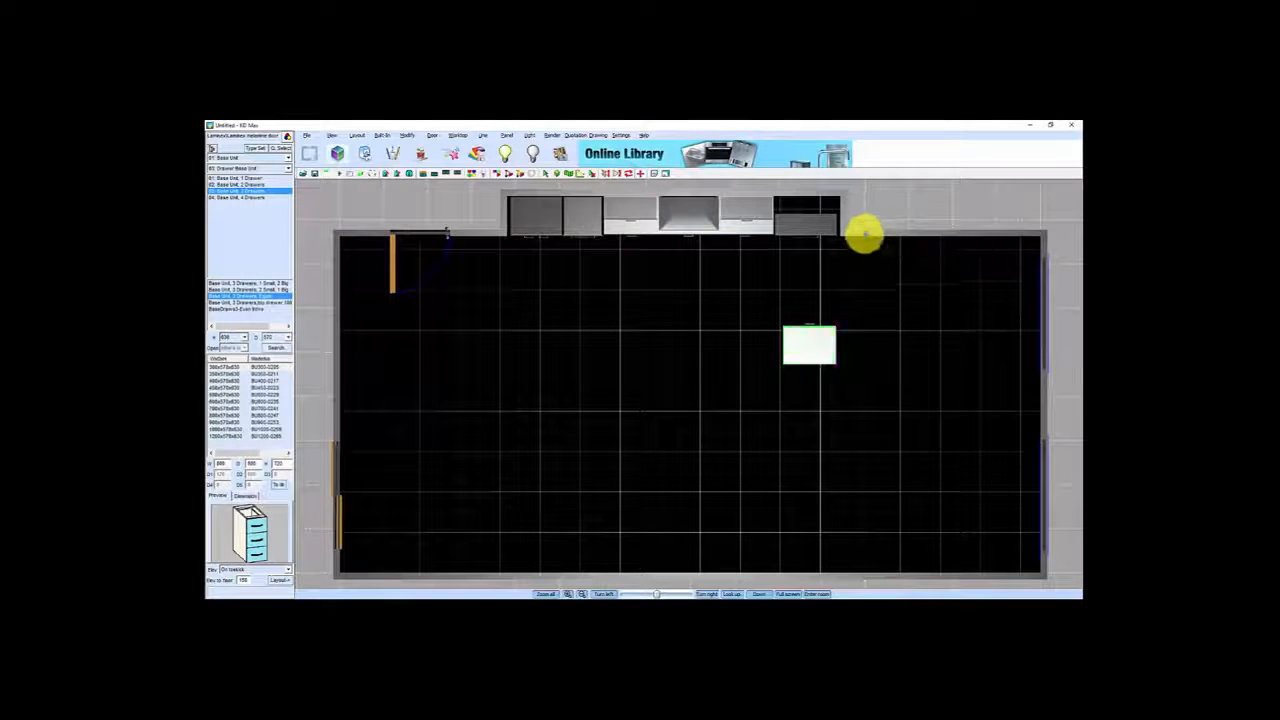
left_click(862, 245)
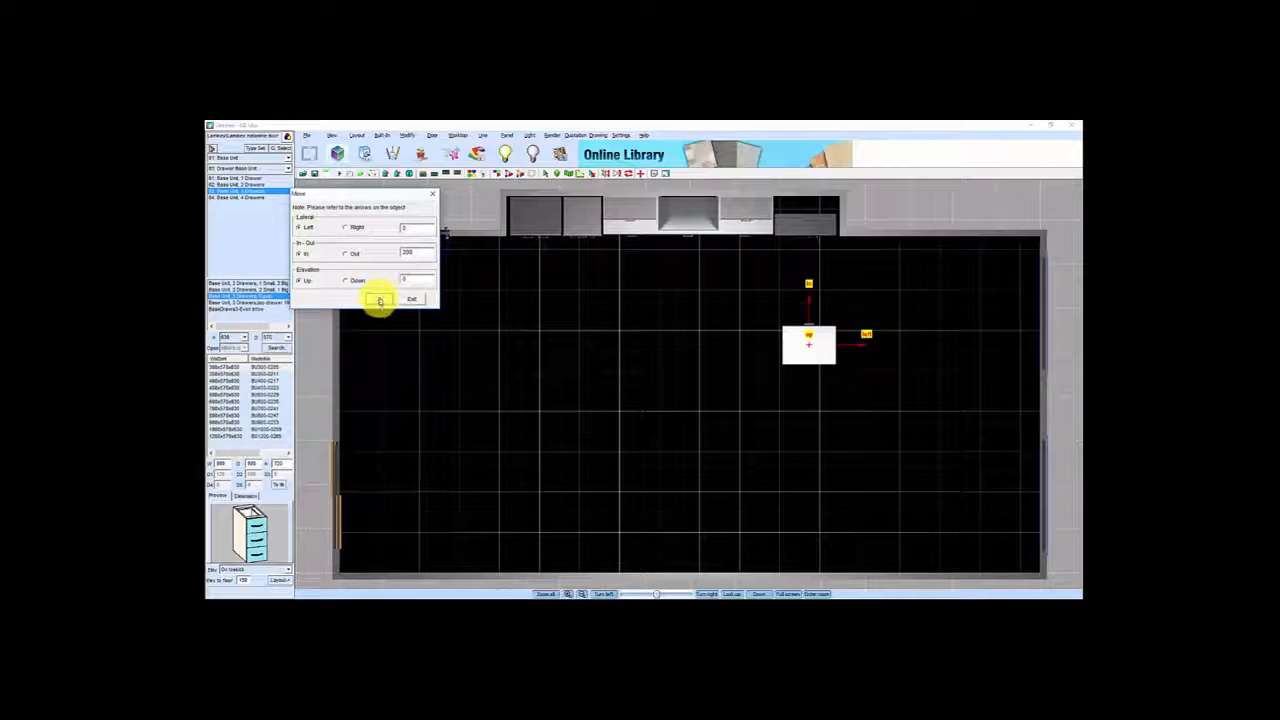
left_click(379, 300)
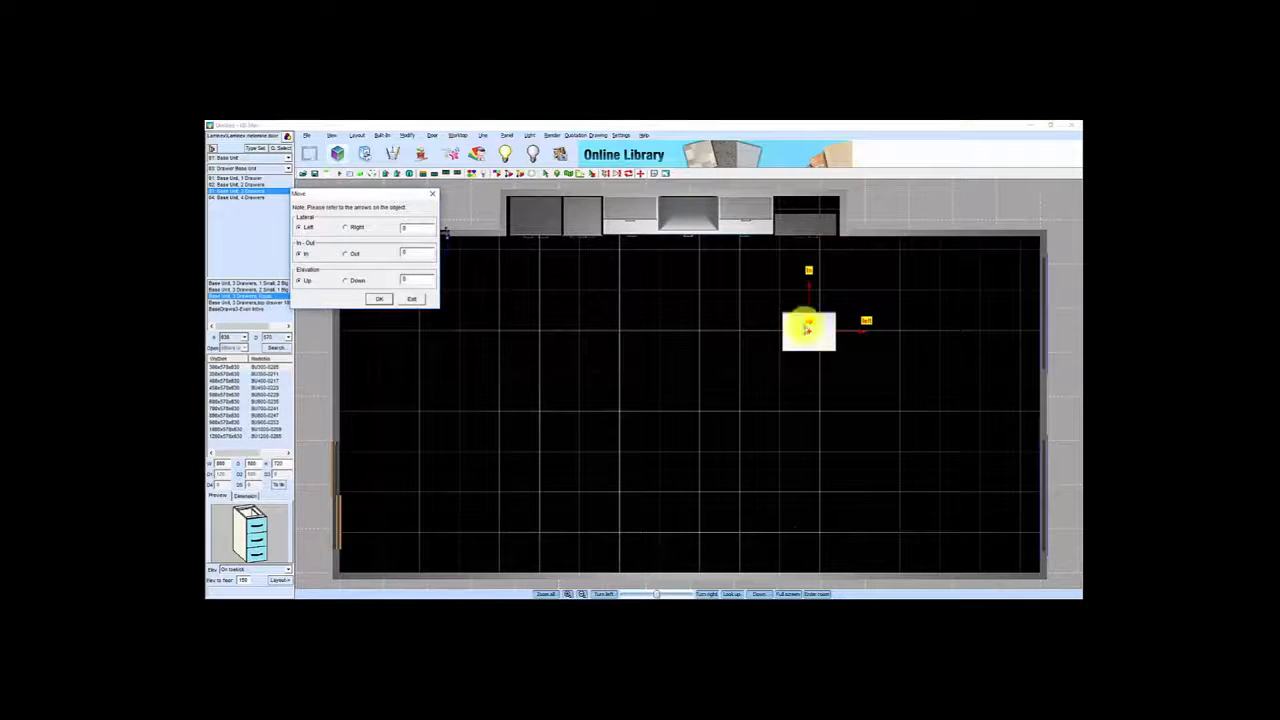
left_click(416, 300)
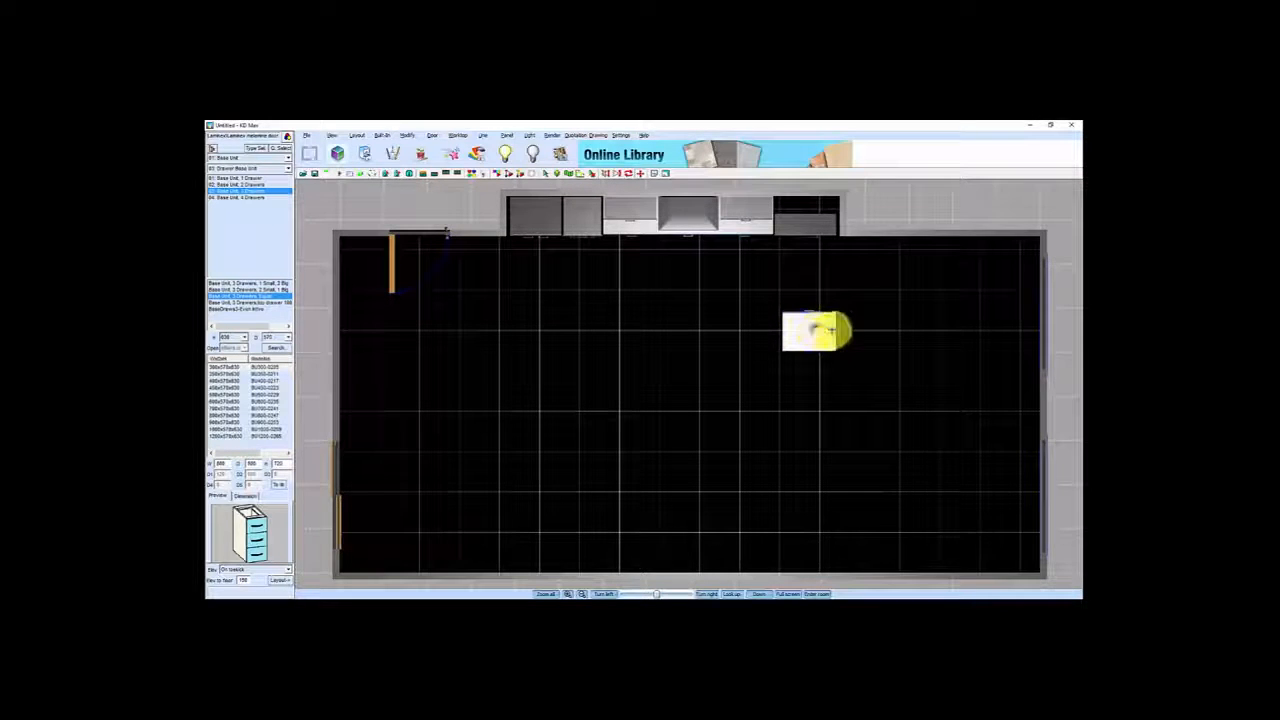
Query the freestanding base unit's distance to the kitchen-side wall again to check its new position
right_click(822, 330)
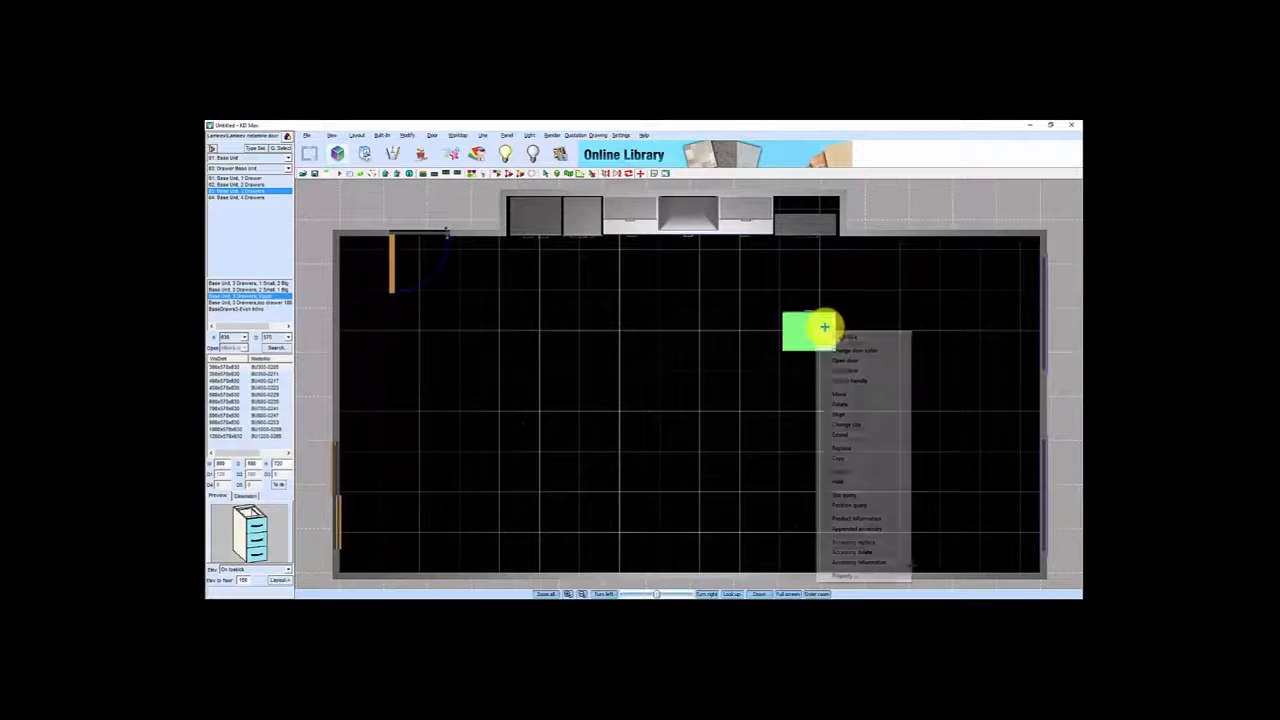
left_click(855, 506)
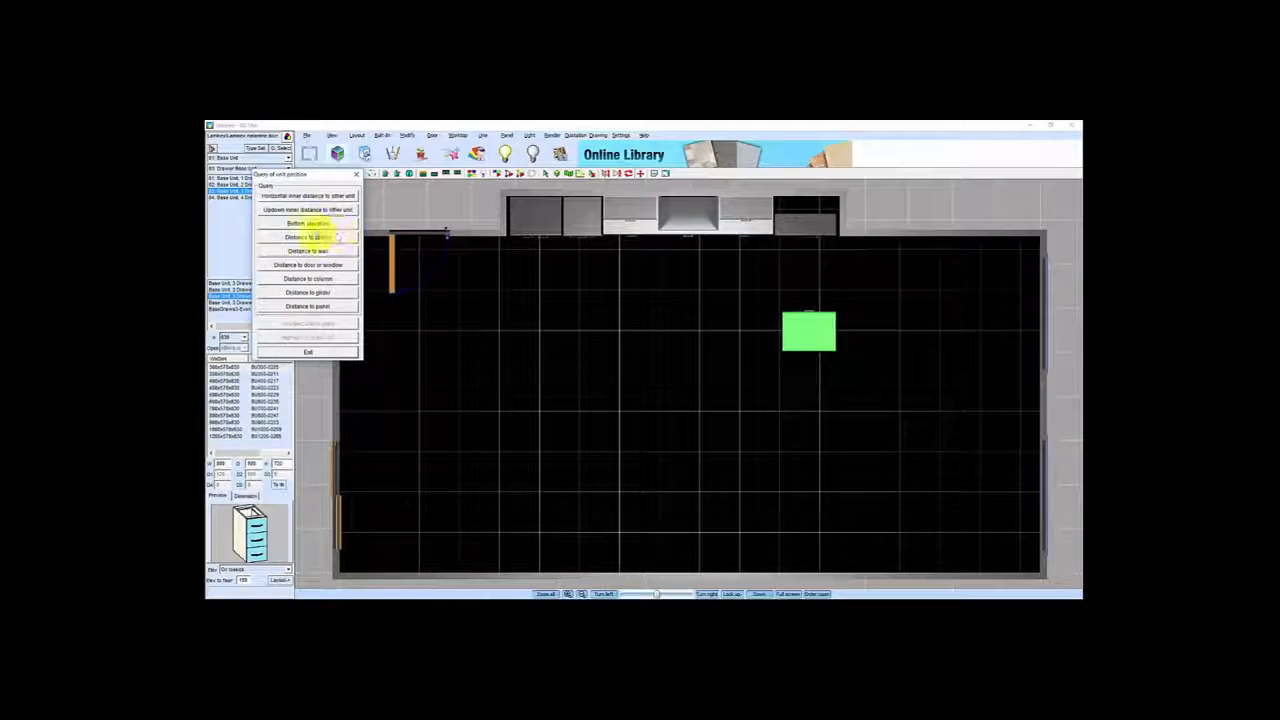
left_click(310, 250)
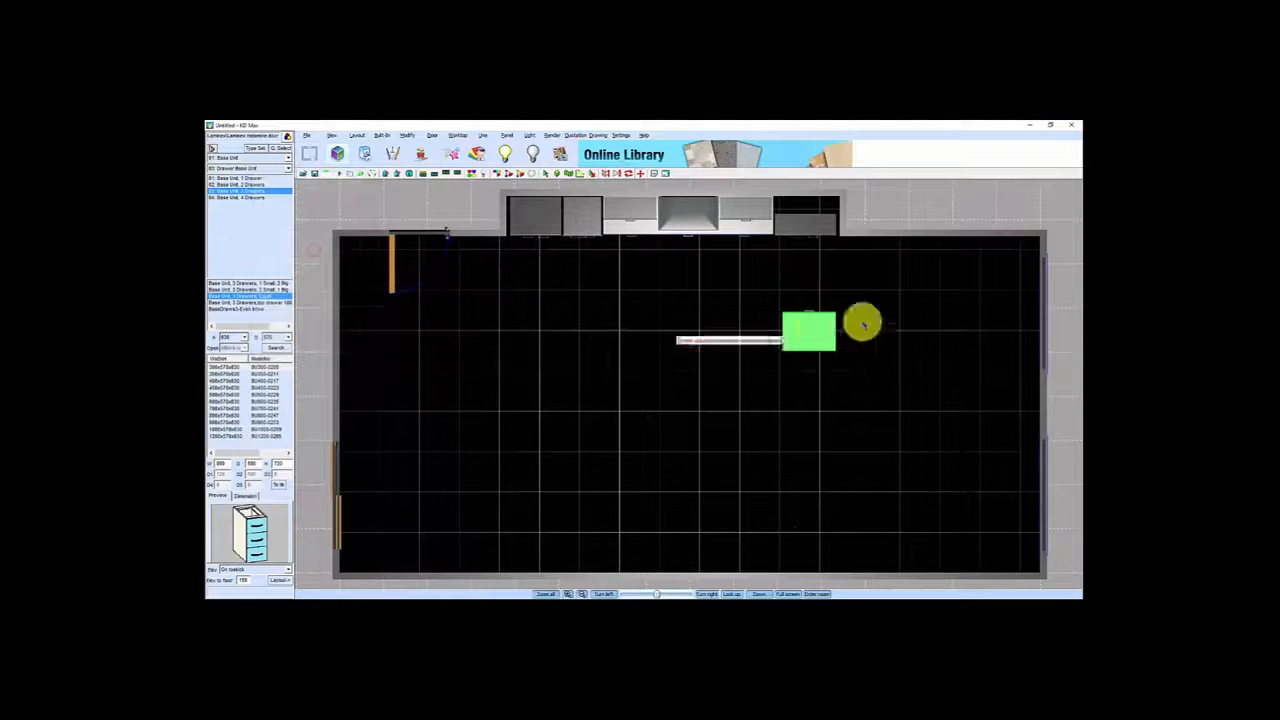
left_click(871, 236)
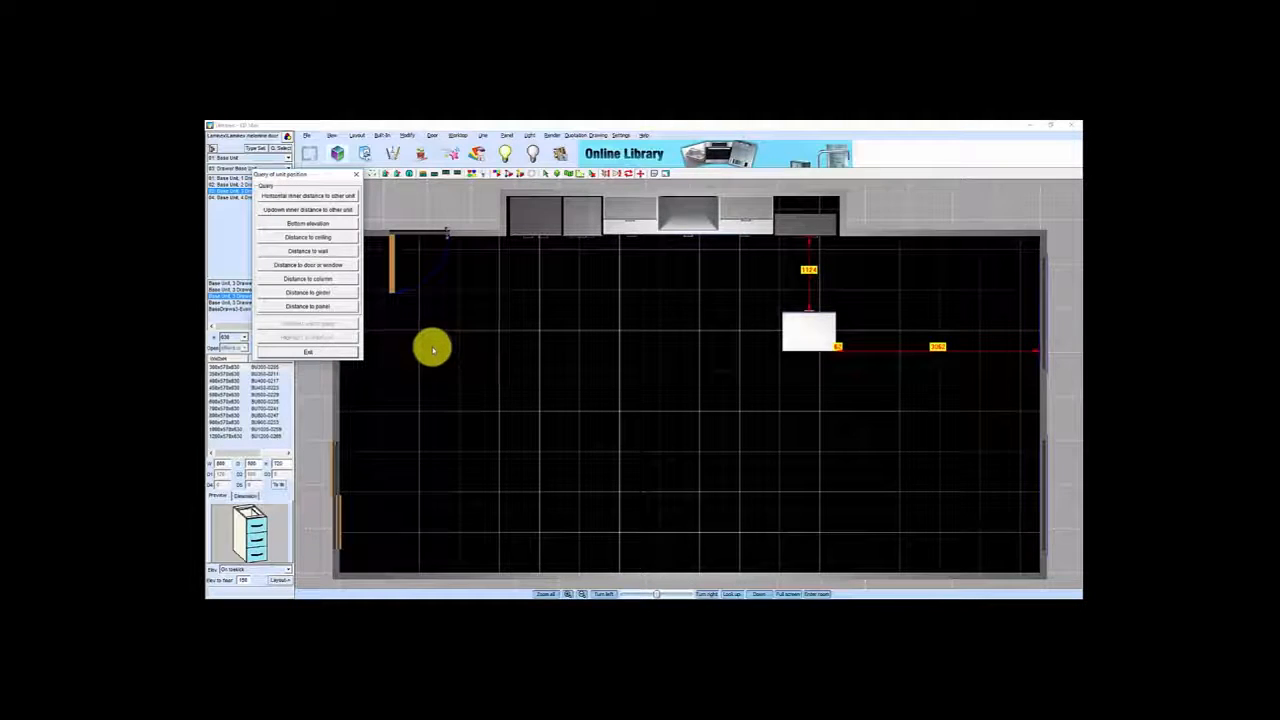
left_click(307, 353)
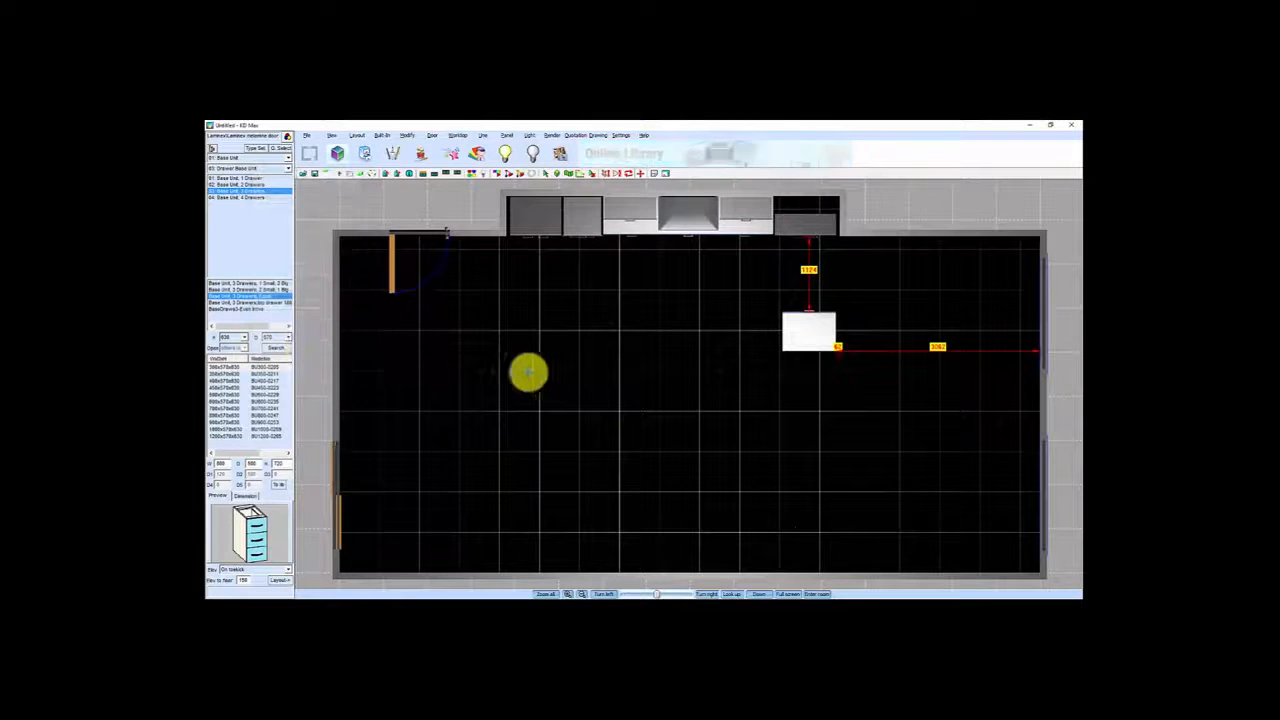
Return to the perspective view of the room and face the kitchen run with the freestanding base unit
left_click(701, 374)
middle_click_drag(688, 383, 652, 363)
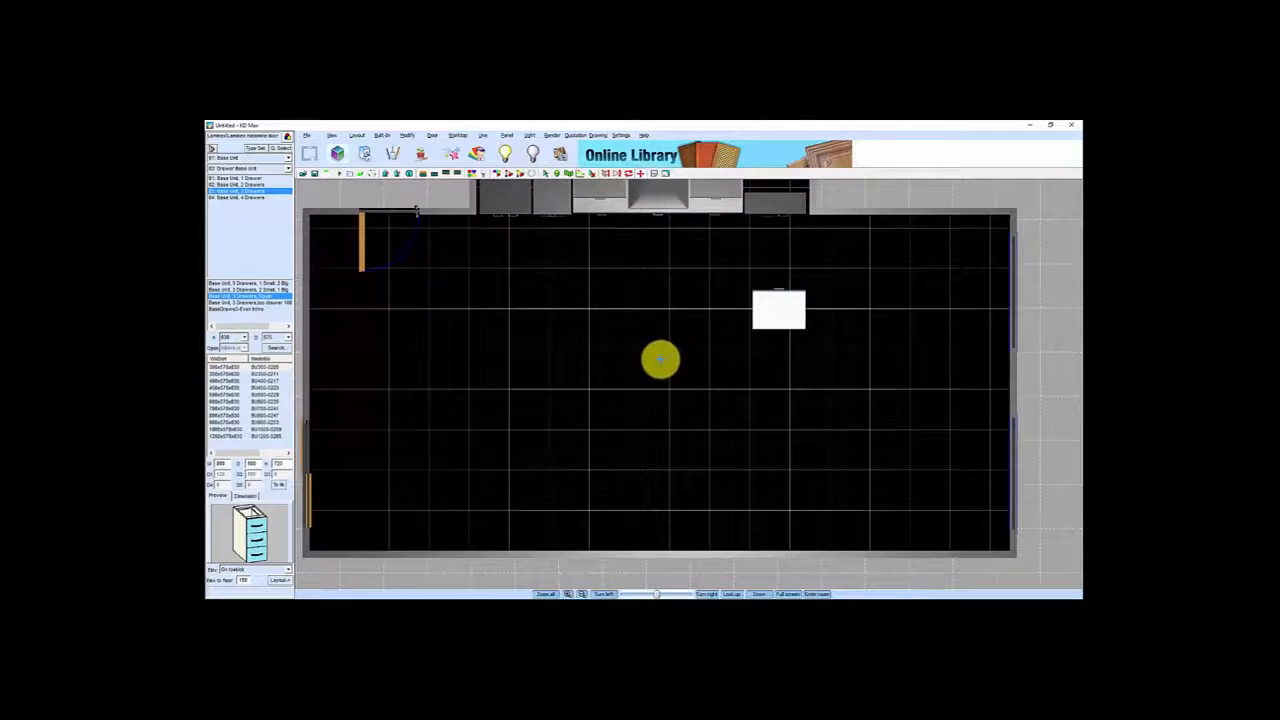
left_click(373, 175)
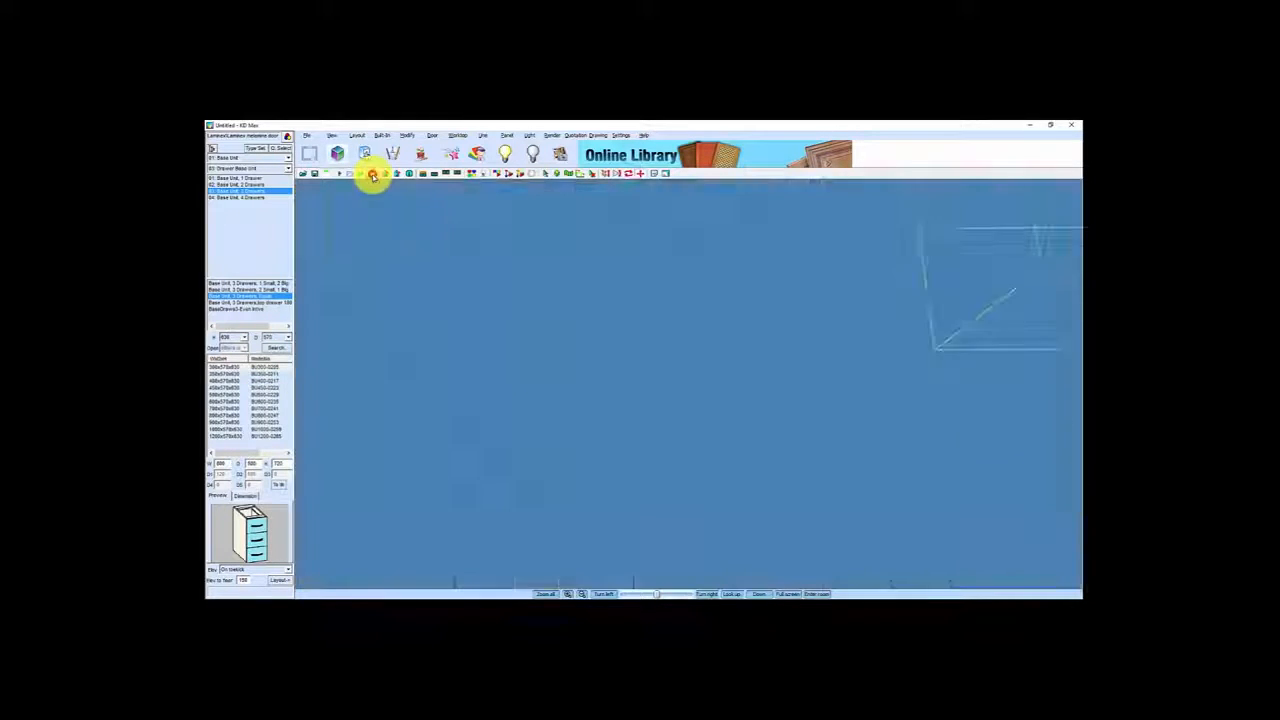
left_click_drag(624, 392, 489, 240)
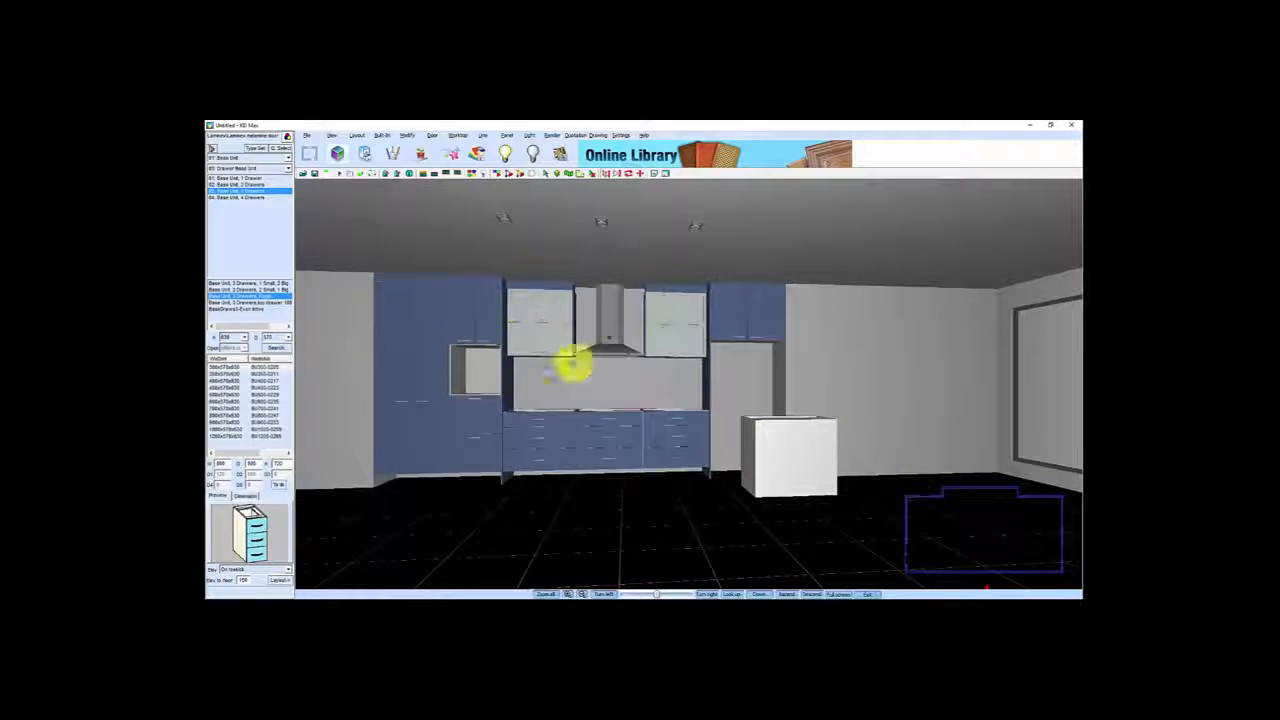
mouse_move(623, 436)
left_mouse_down()
mouse_move(619, 413)
mouse_move(649, 443)
mouse_move(646, 463)
mouse_move(623, 423)
left_mouse_up()
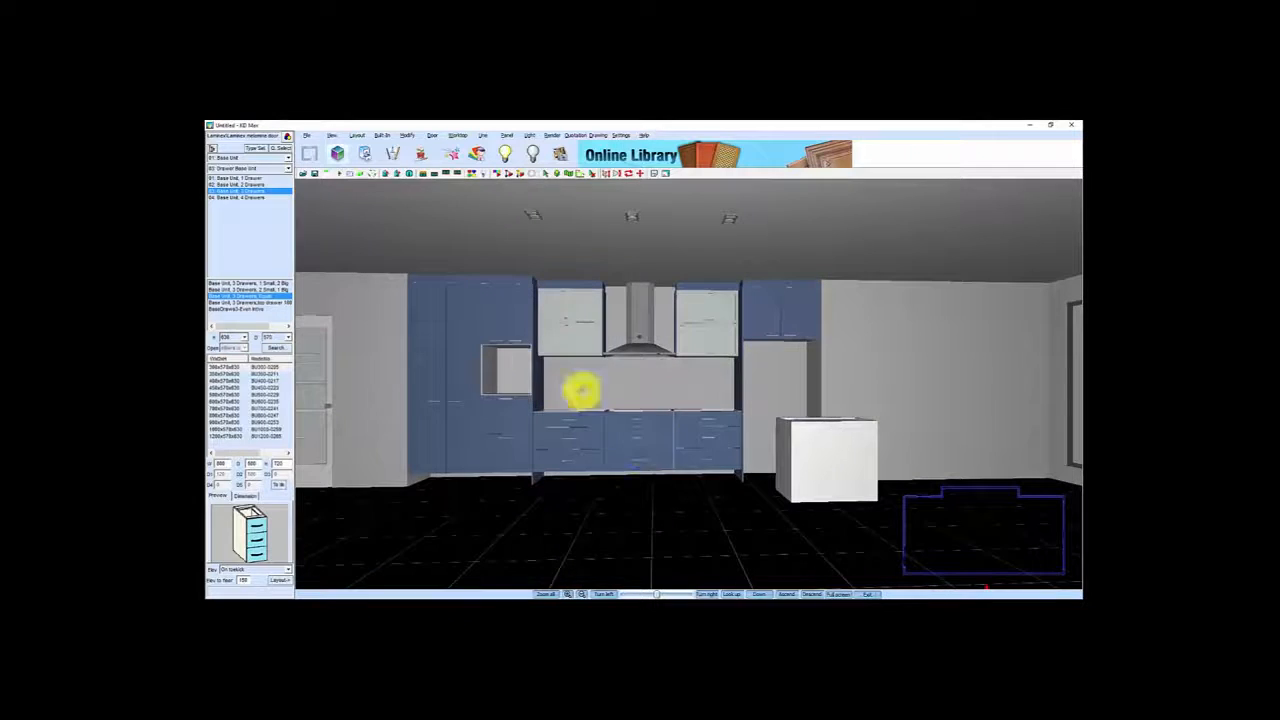
Fit a decorative end panel, 16 mm wide and 720 mm high, to the freestanding base unit's side nearer the tall units
left_click(256, 149)
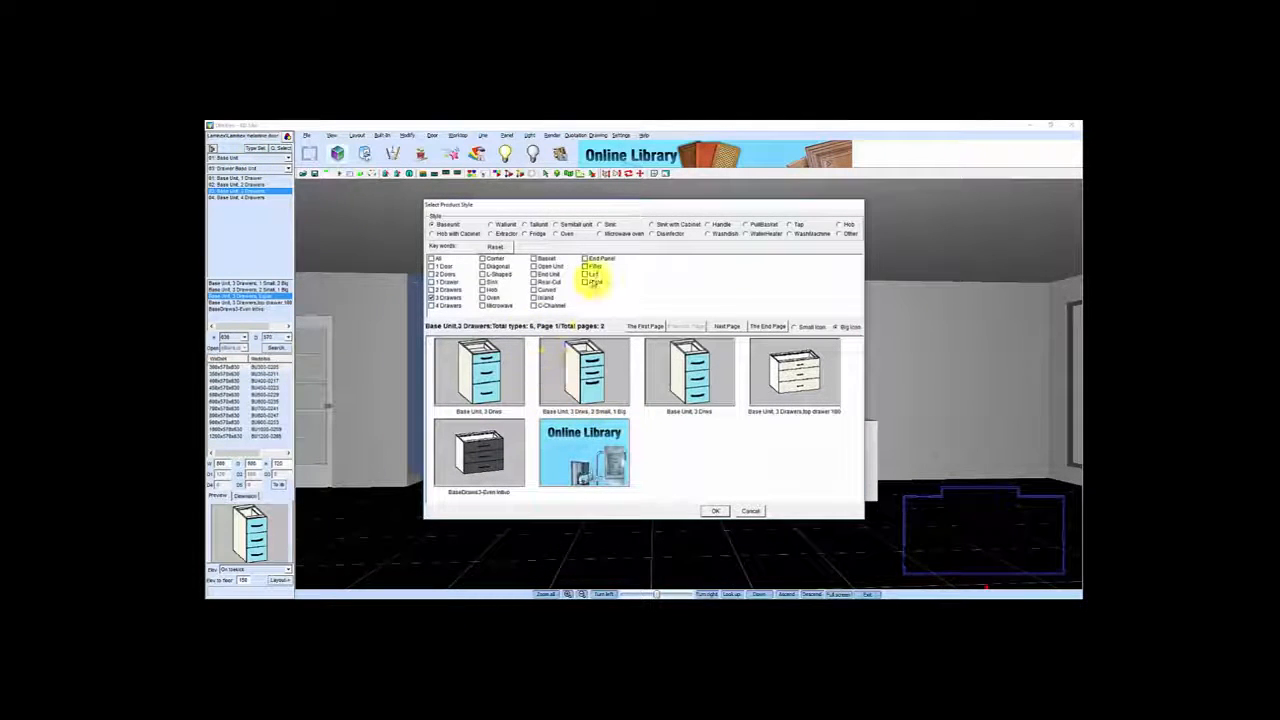
left_click(585, 258)
left_click(431, 297)
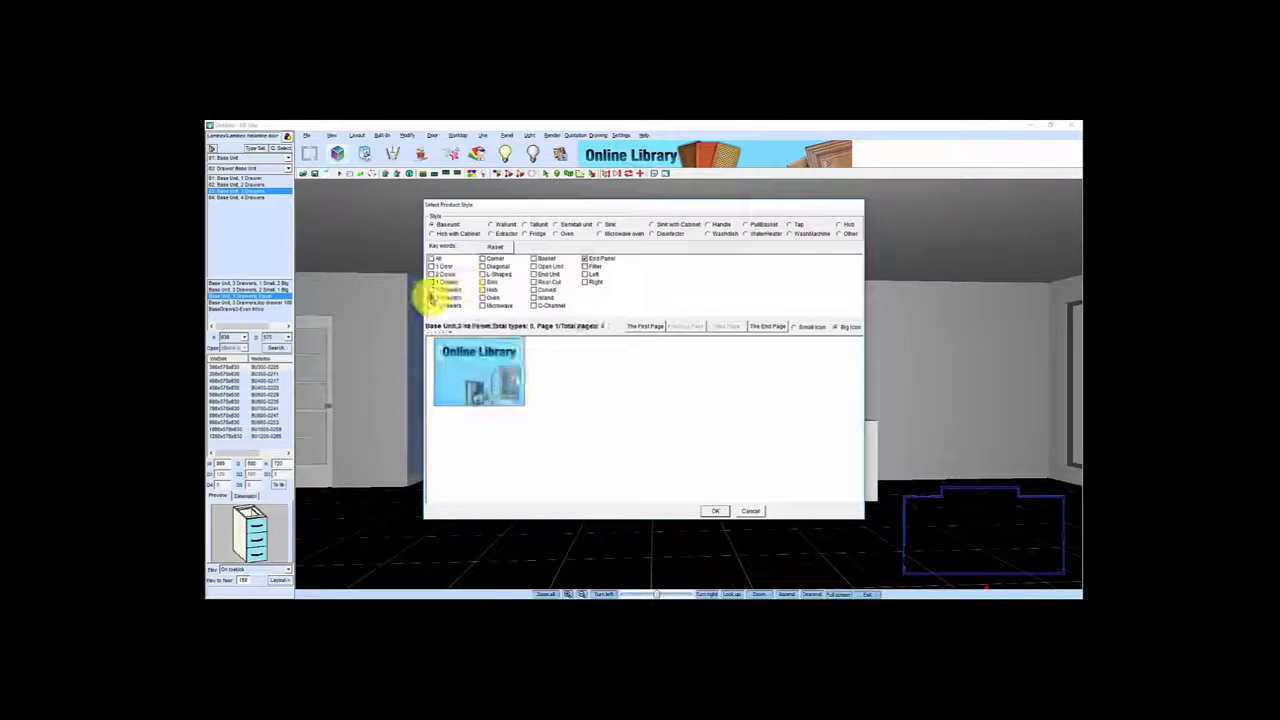
left_click(481, 349)
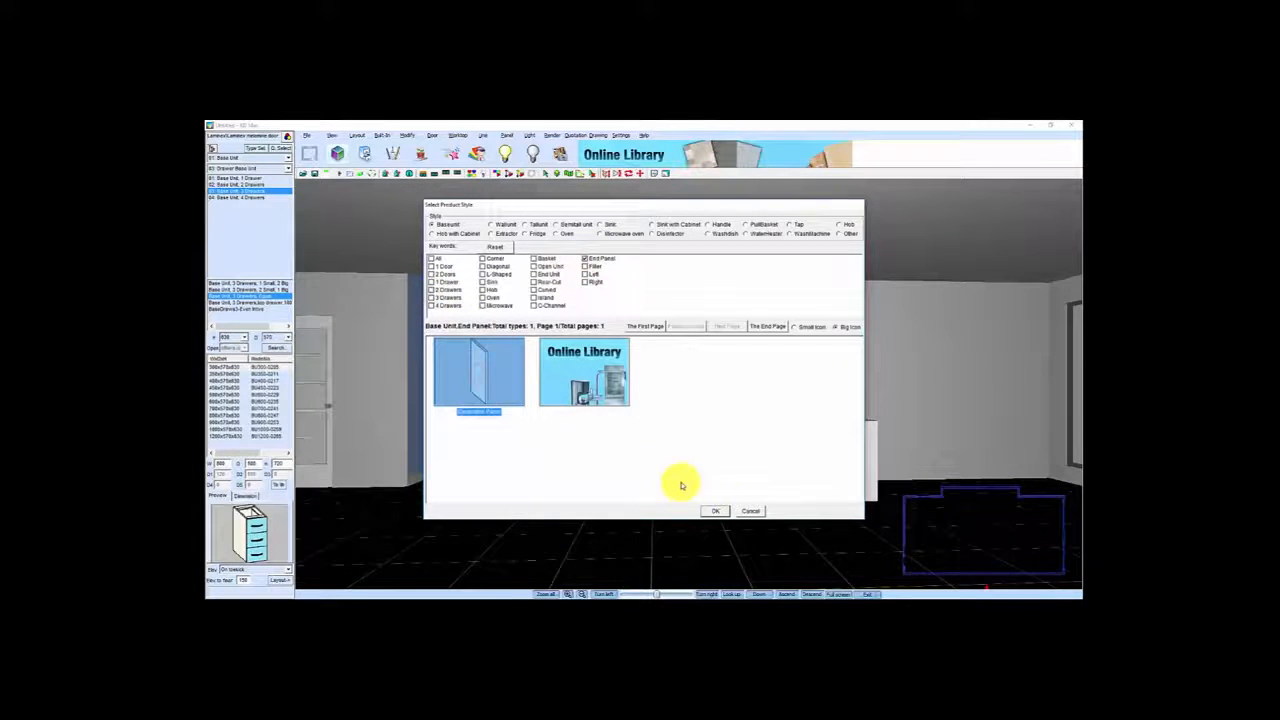
left_click(710, 513)
left_click(227, 465)
type("16")
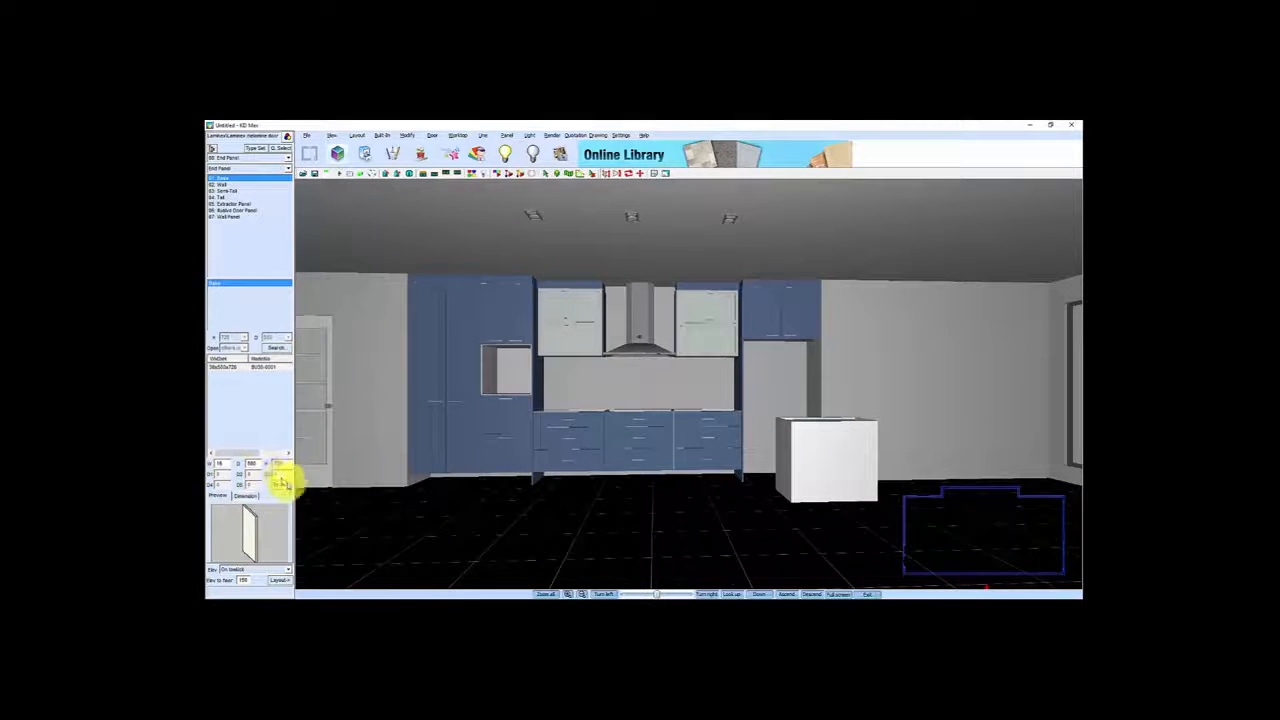
left_click(281, 583)
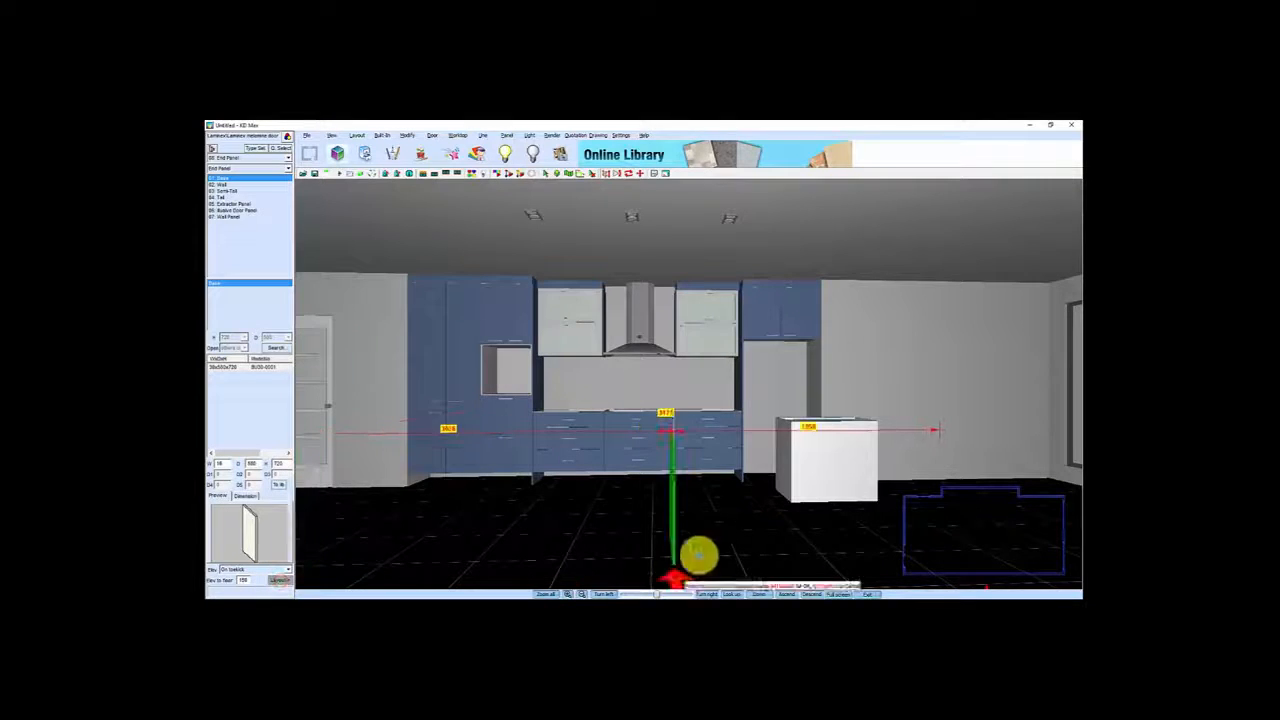
left_click(783, 487)
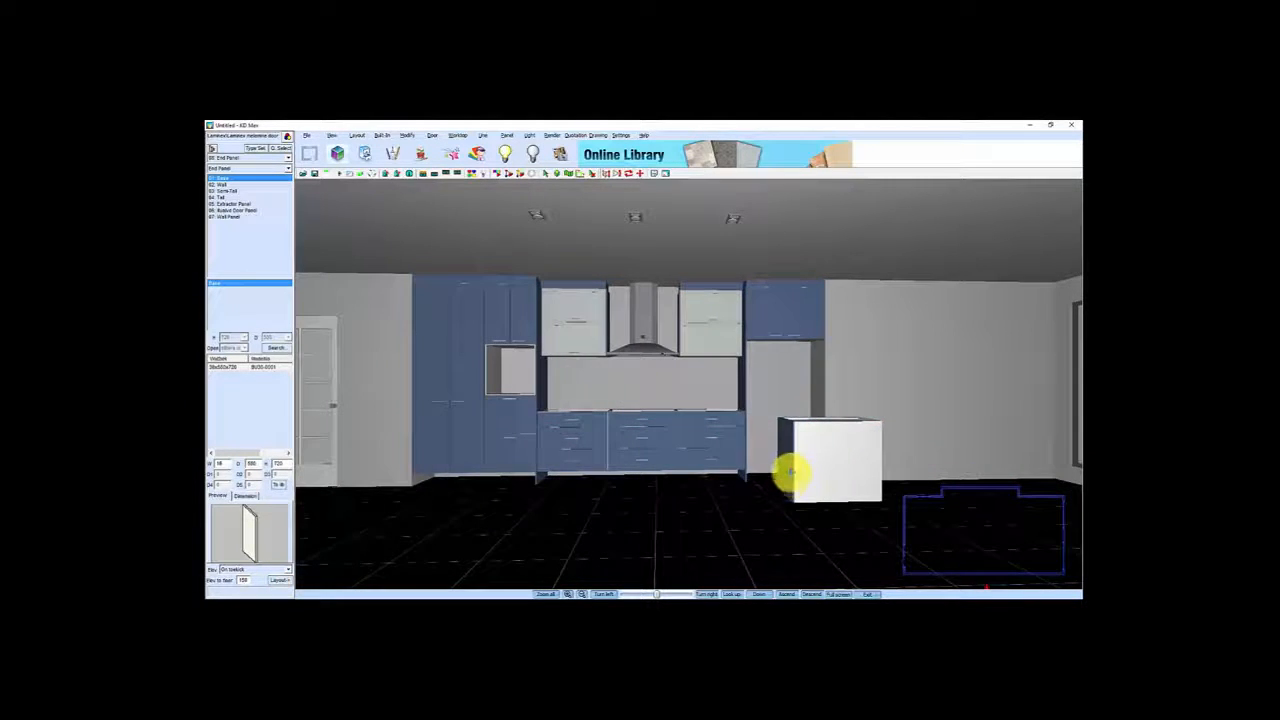
Add a 20 mm high horizontal end panel at 850 mm above the floor, extending from the base unit's panelled side towards the tall units
scroll(790, 475, "up", 5)
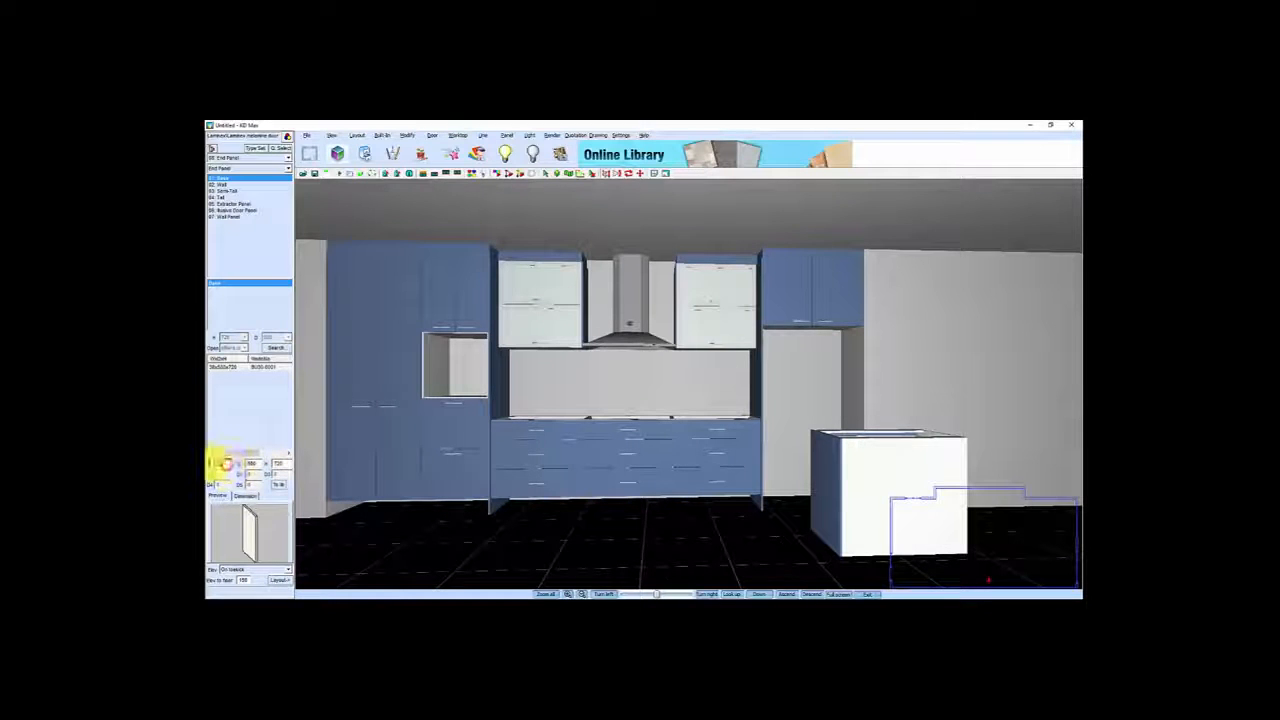
left_click_drag(286, 464, 266, 465)
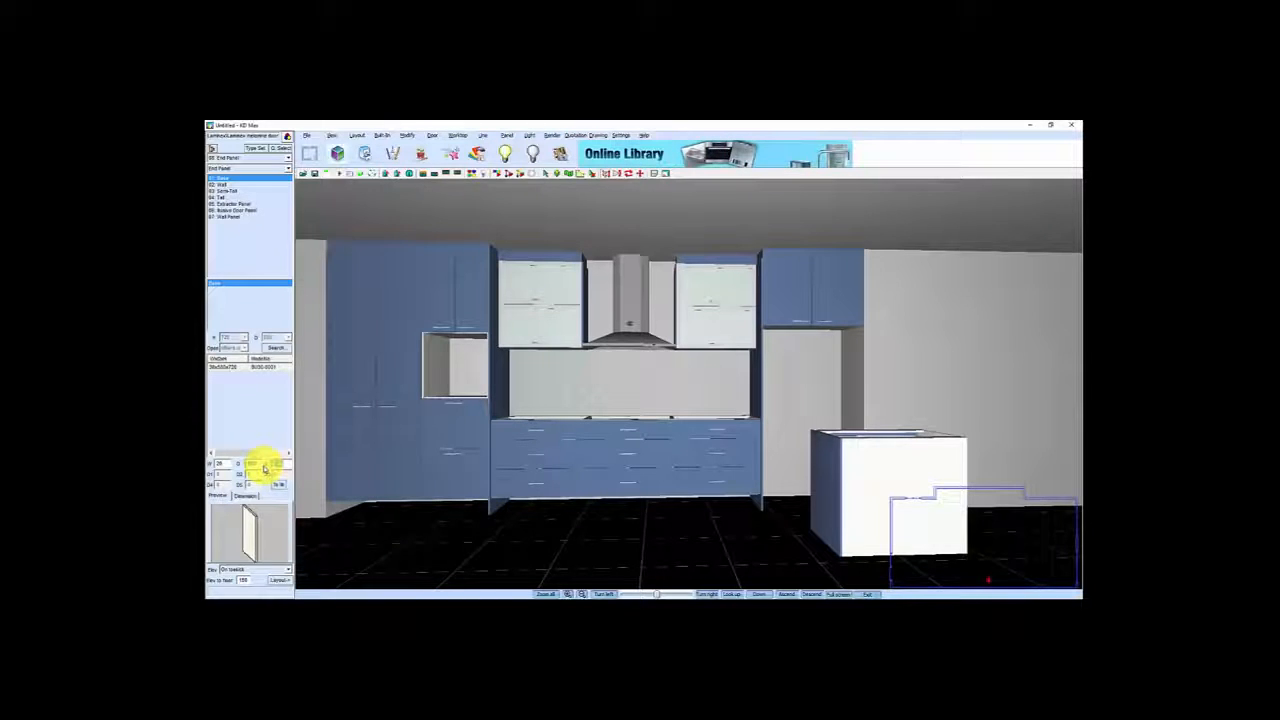
type("20")
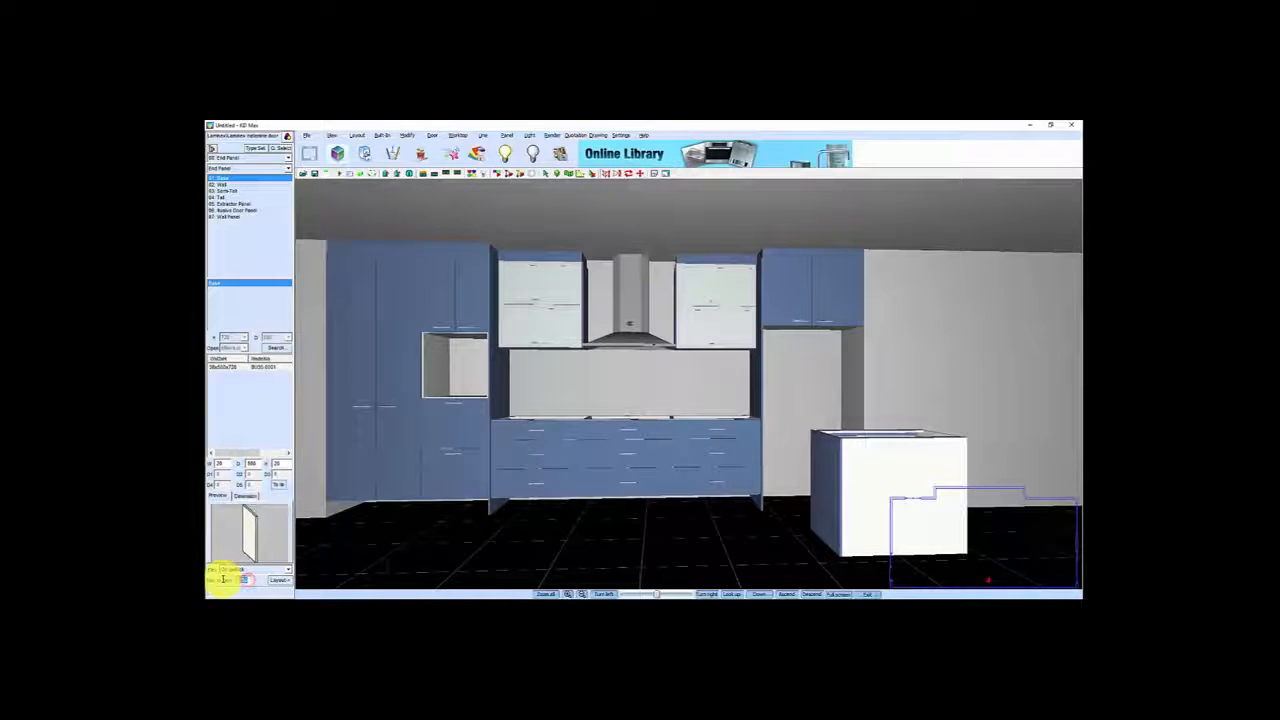
left_click(280, 580)
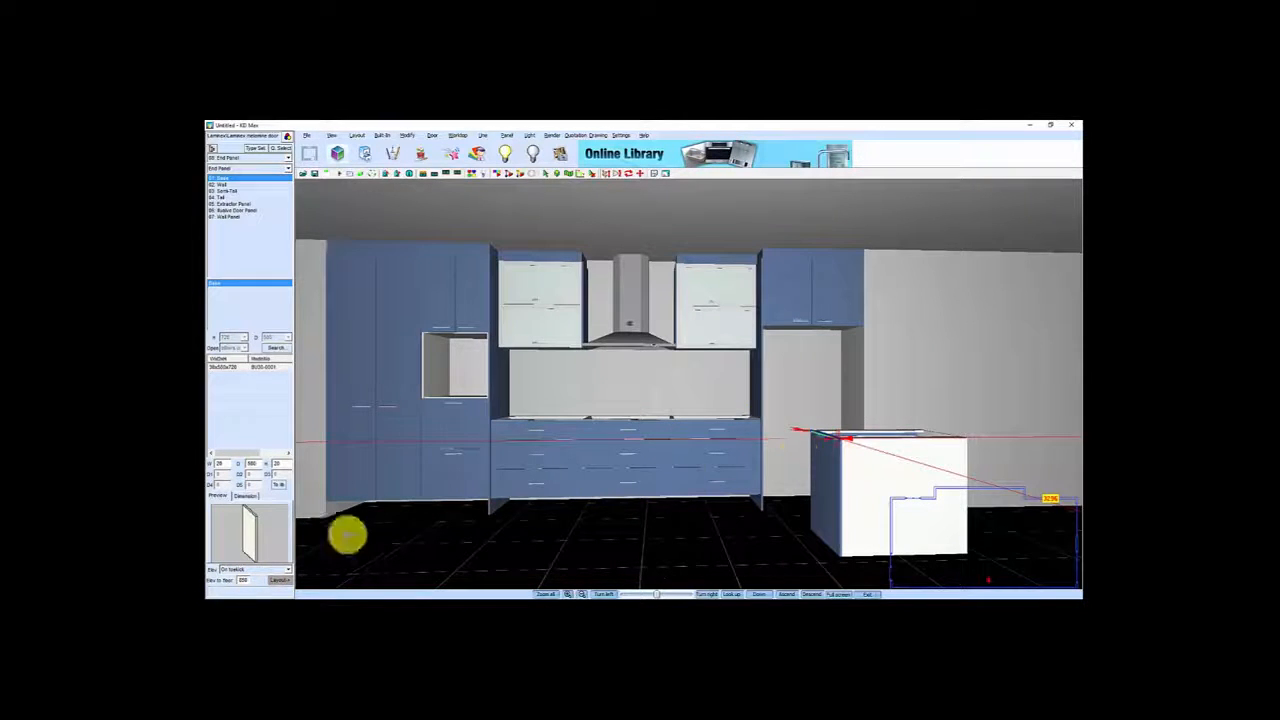
left_click(320, 509)
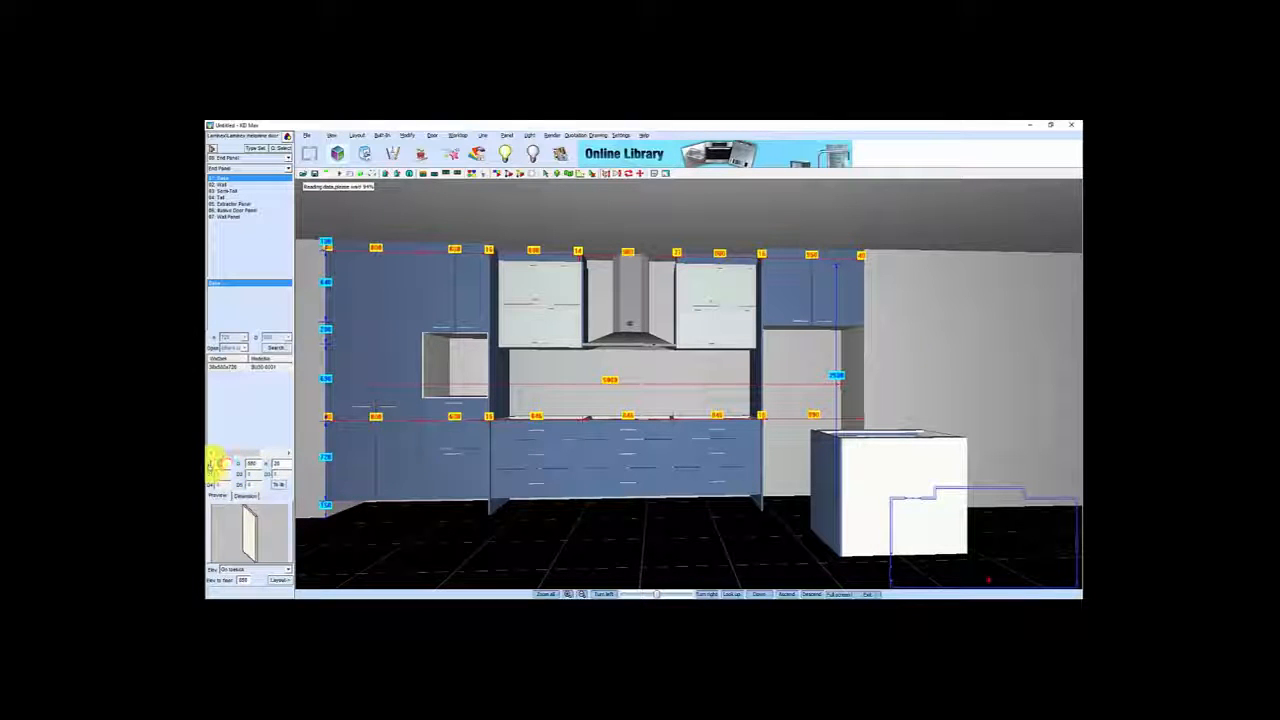
left_click(277, 580)
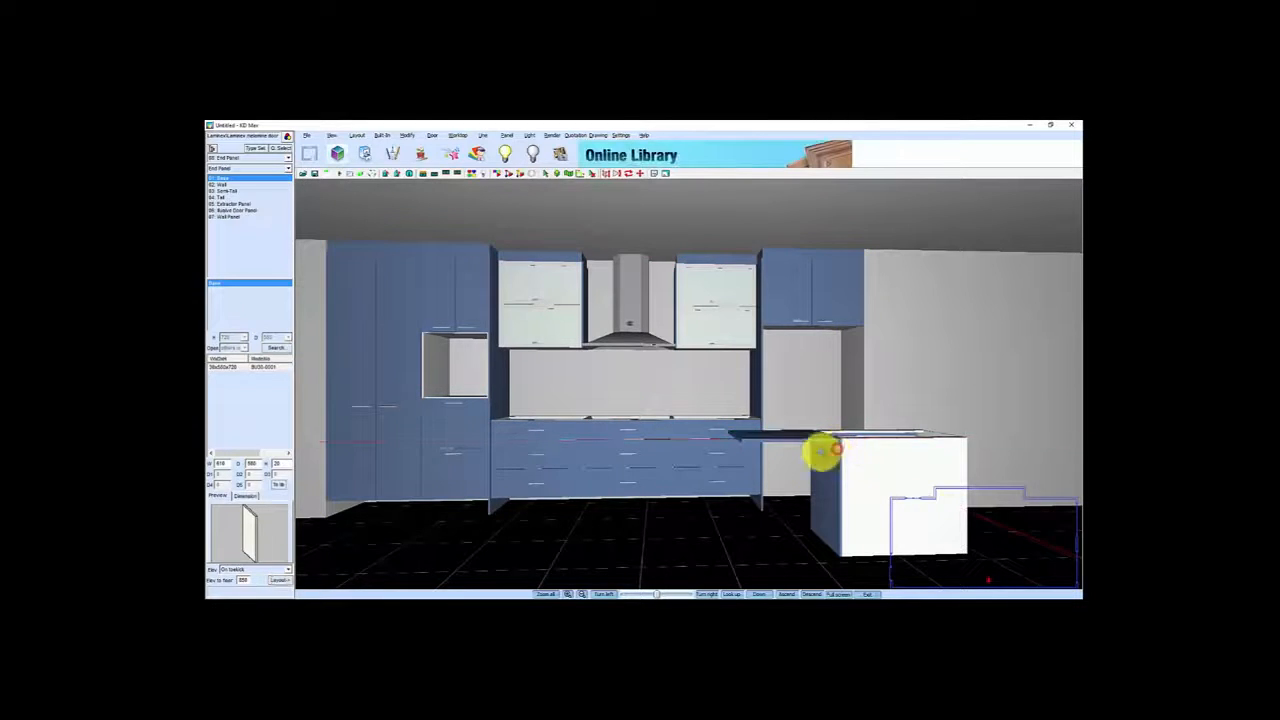
Copy the upright end panel from the freestanding base unit to the free end of the horizontal panel
scroll(808, 462, "down", 2)
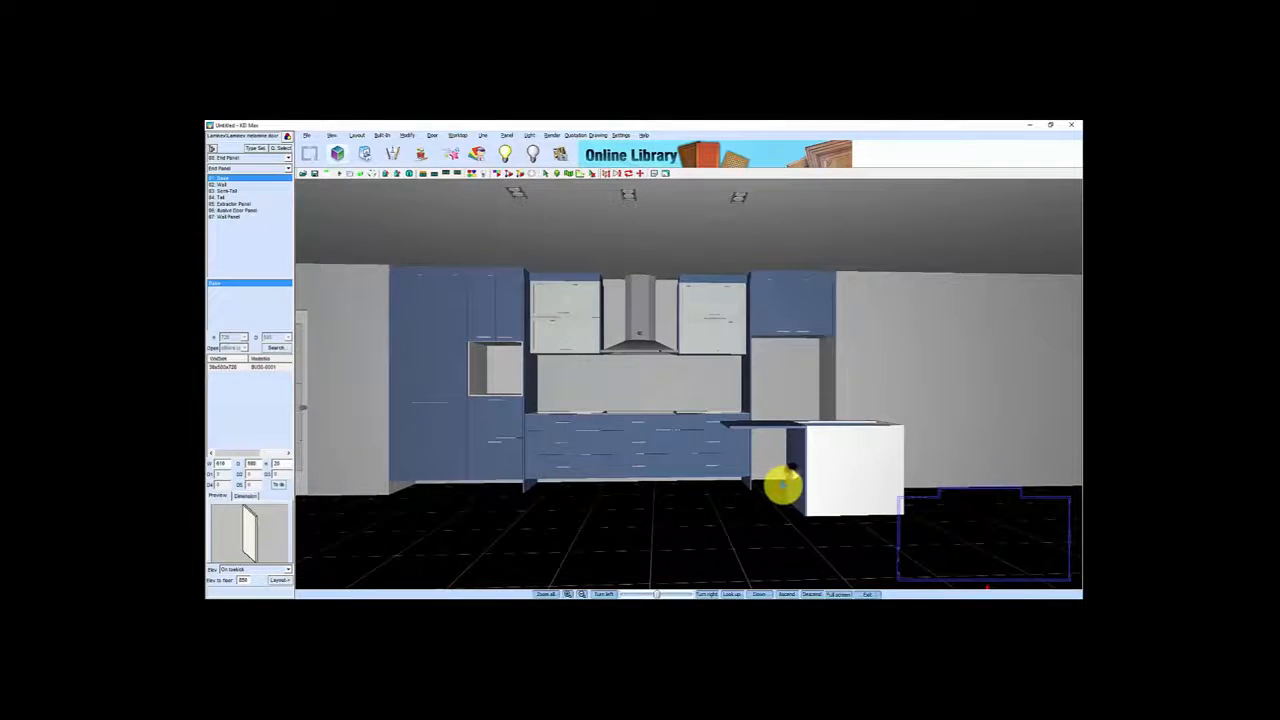
right_click(793, 470)
left_click(815, 380)
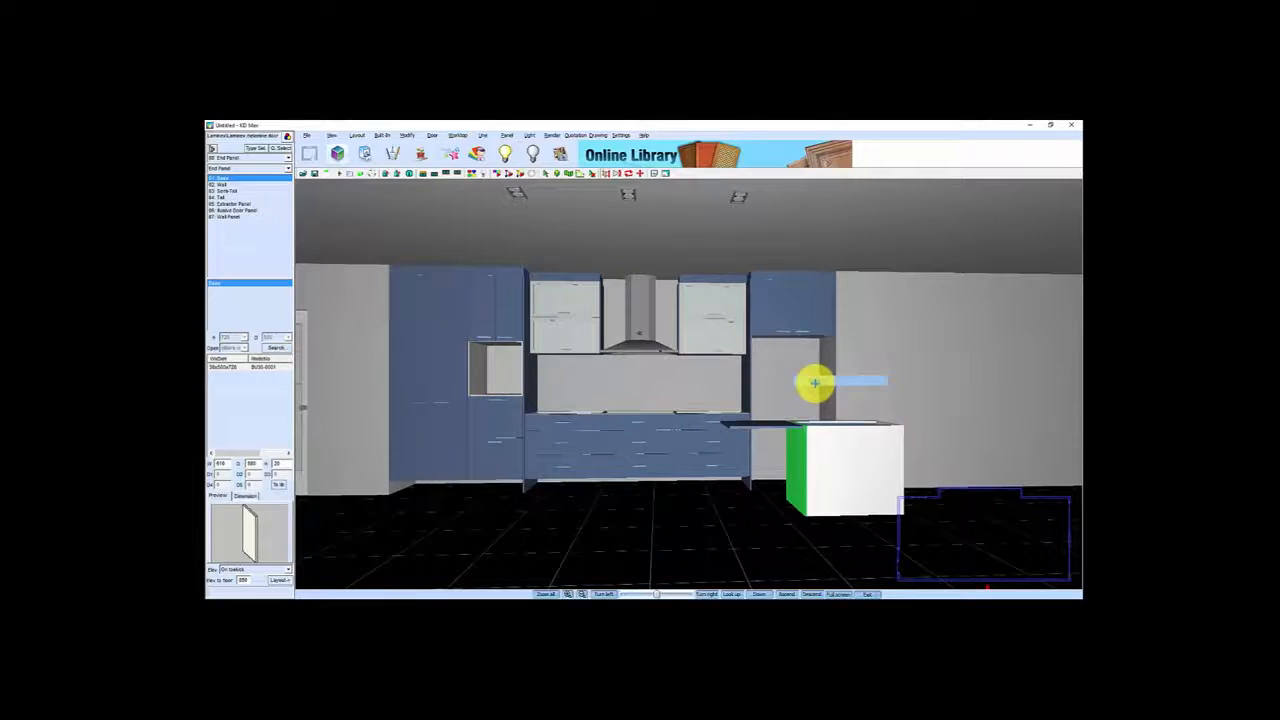
left_click(729, 425)
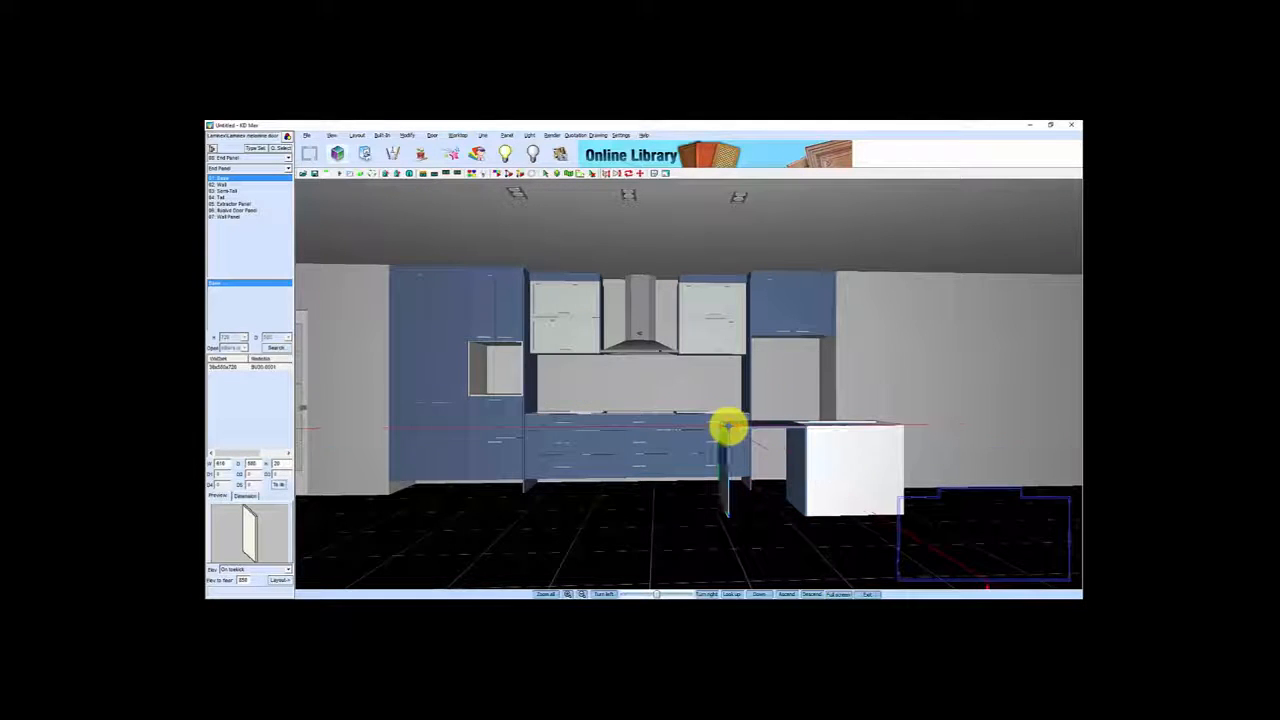
scroll(745, 460, "up", 2)
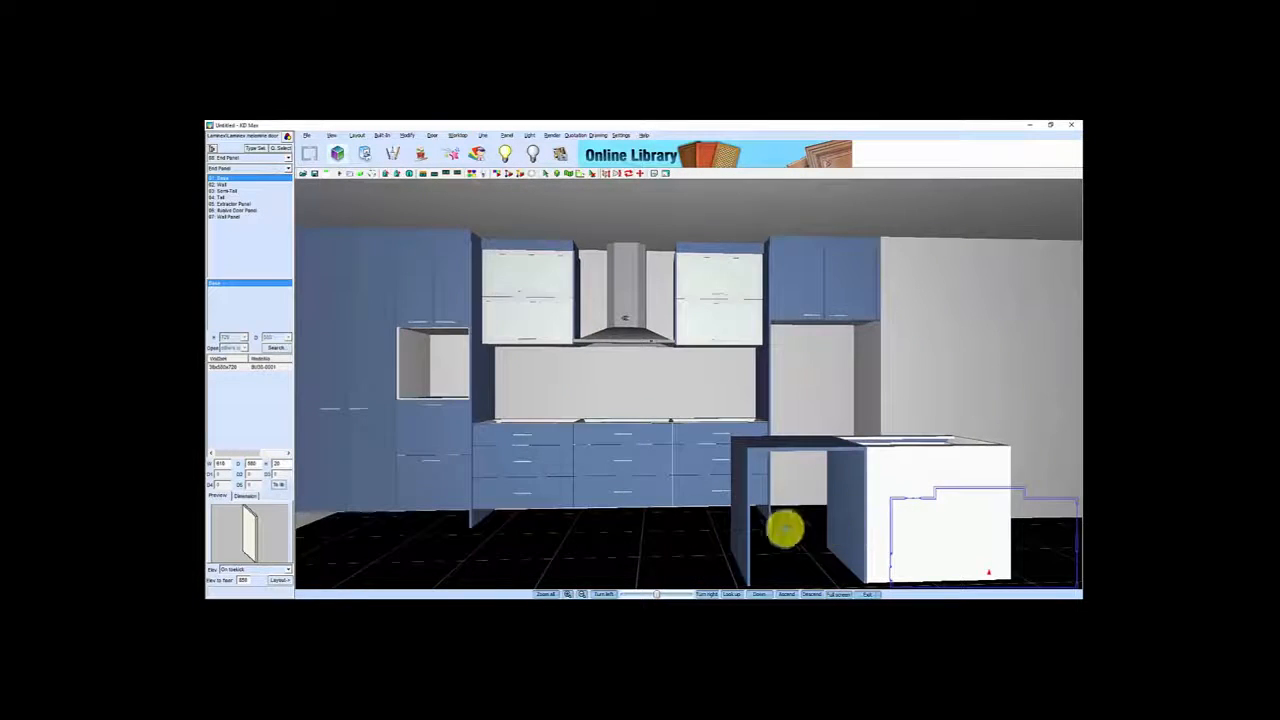
scroll(817, 524, "down", 3)
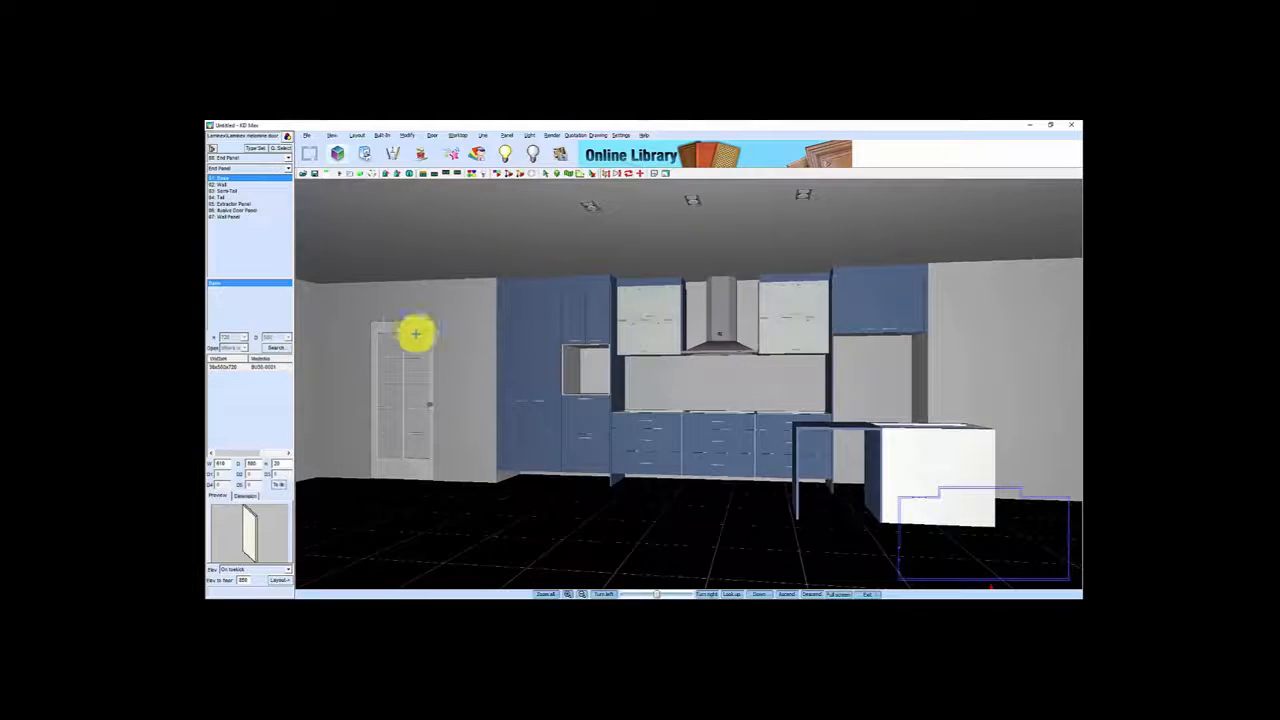
Place a plain two-door base unit, 720 mm high, against the outer face of the copied end panel to extend the island
left_click(256, 148)
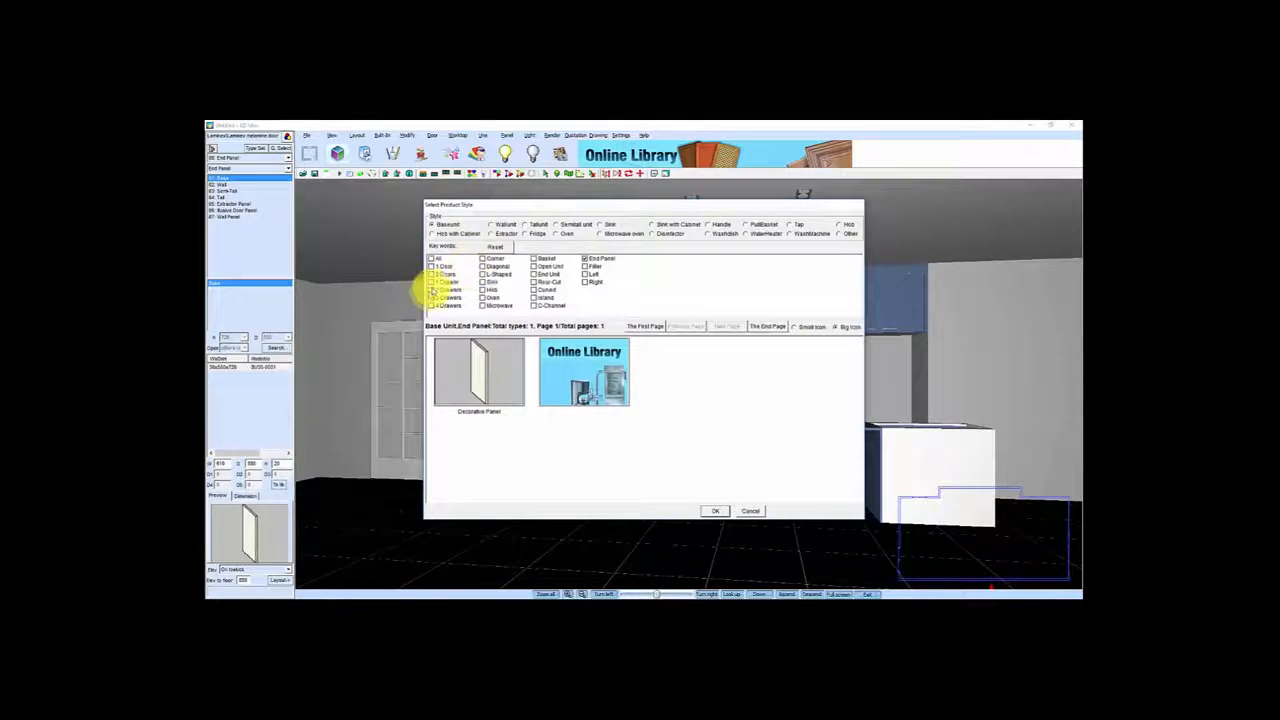
left_click(432, 274)
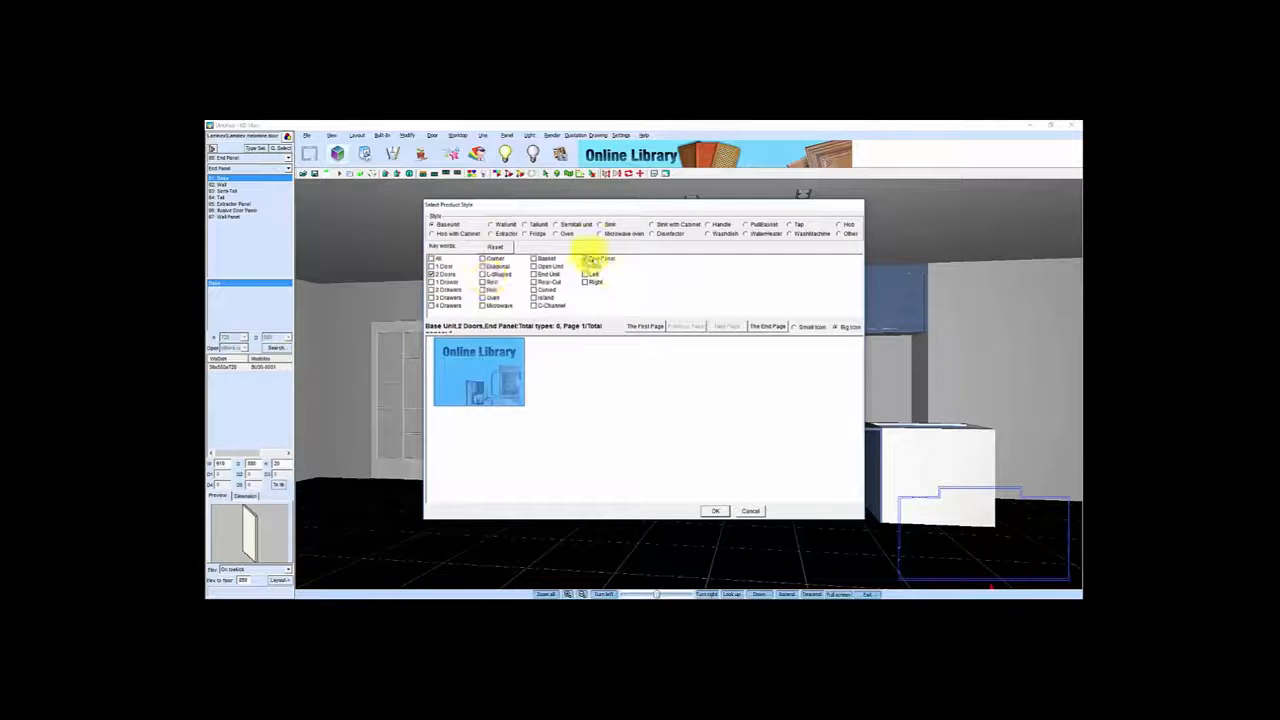
left_click(585, 259)
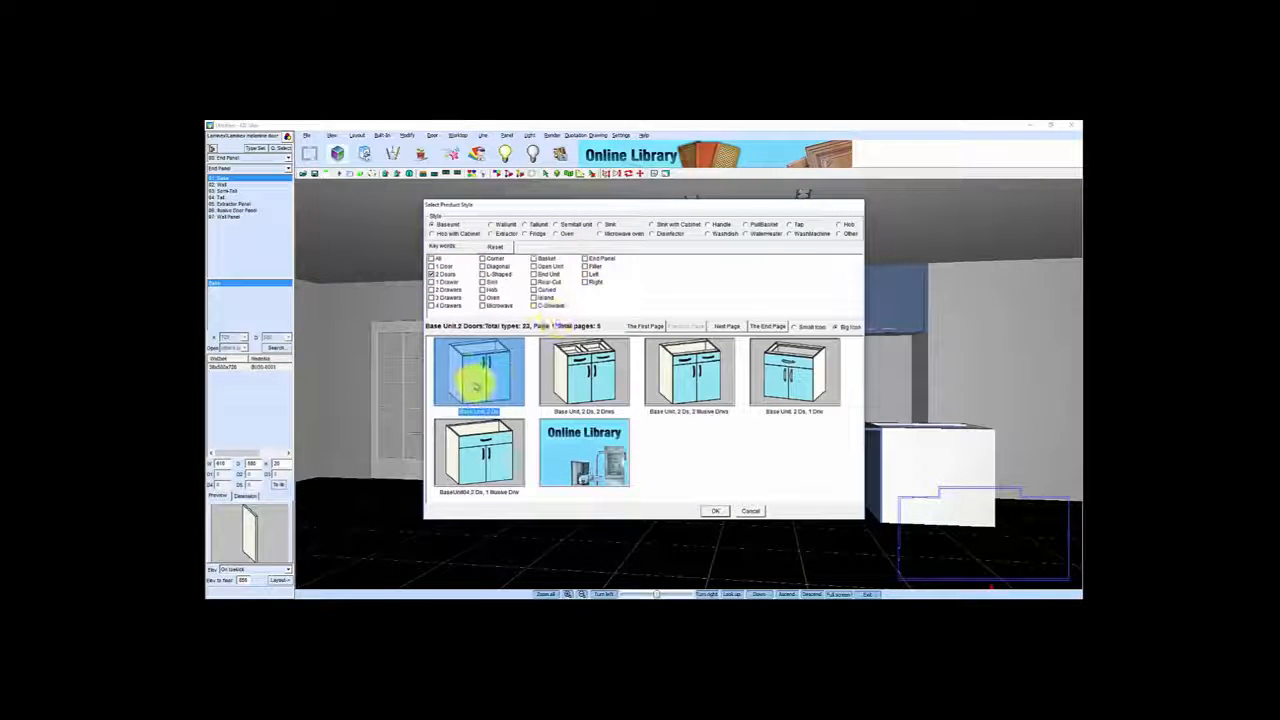
left_click(716, 511)
left_click(227, 463)
type("6")
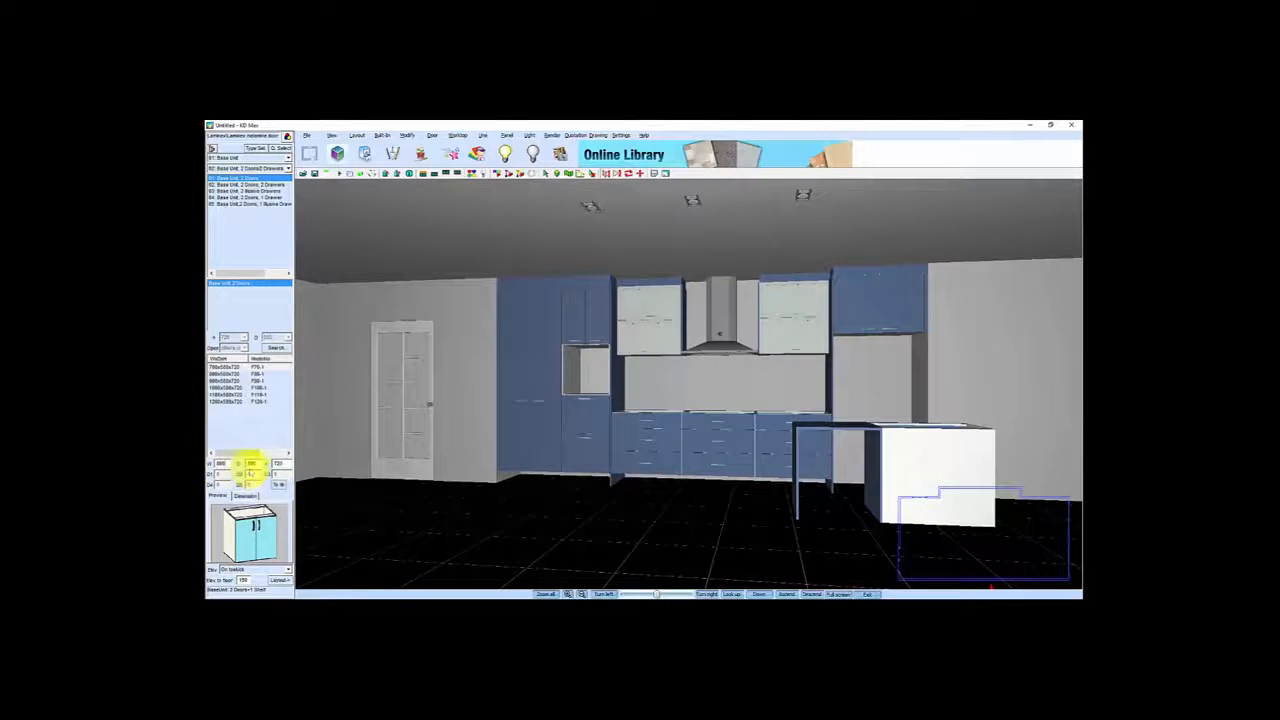
left_click(280, 581)
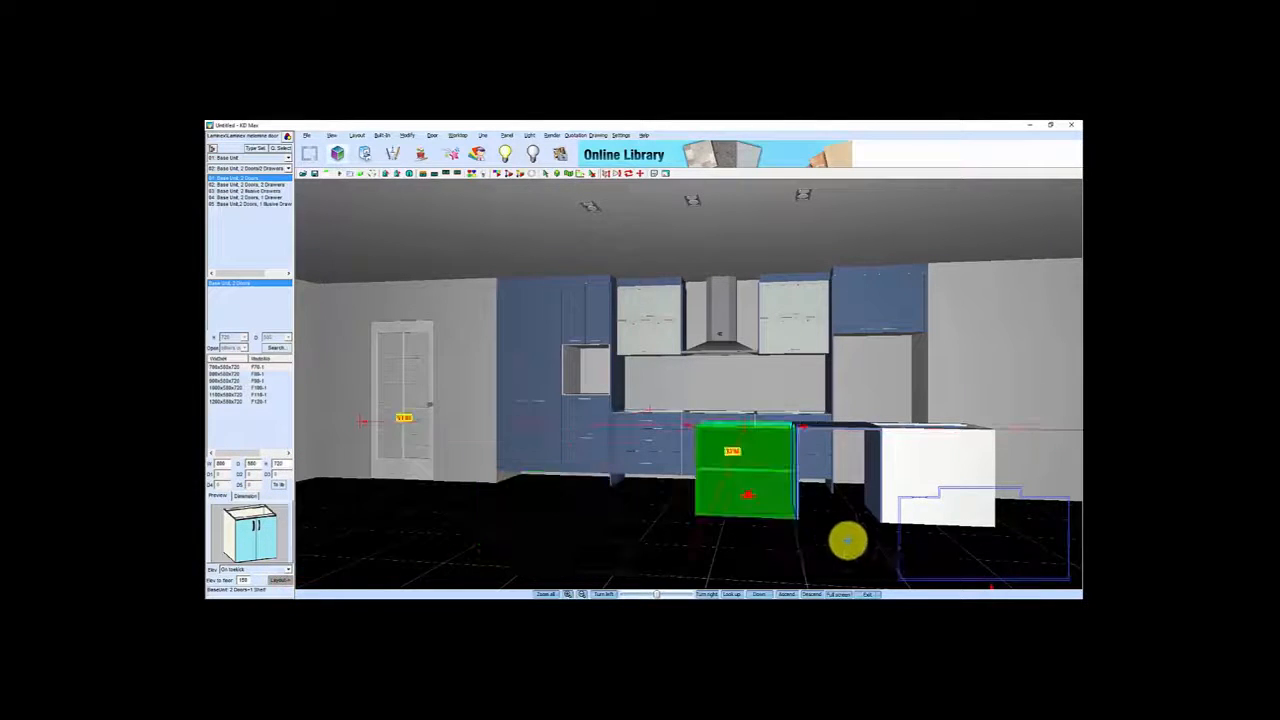
left_click(789, 518)
scroll(737, 486, "up", 3)
scroll(644, 487, "down", 1)
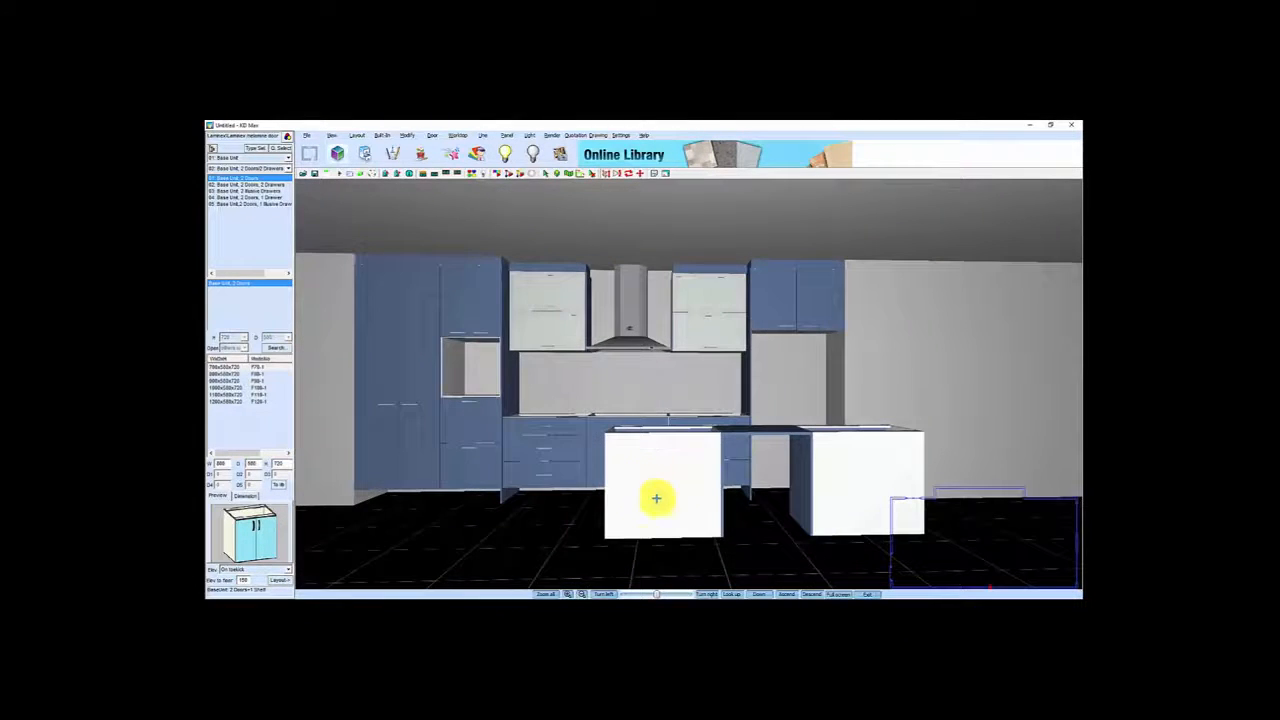
Try to copy the island's original three-drawer base unit to the open side of the two-door base unit
right_click(852, 470)
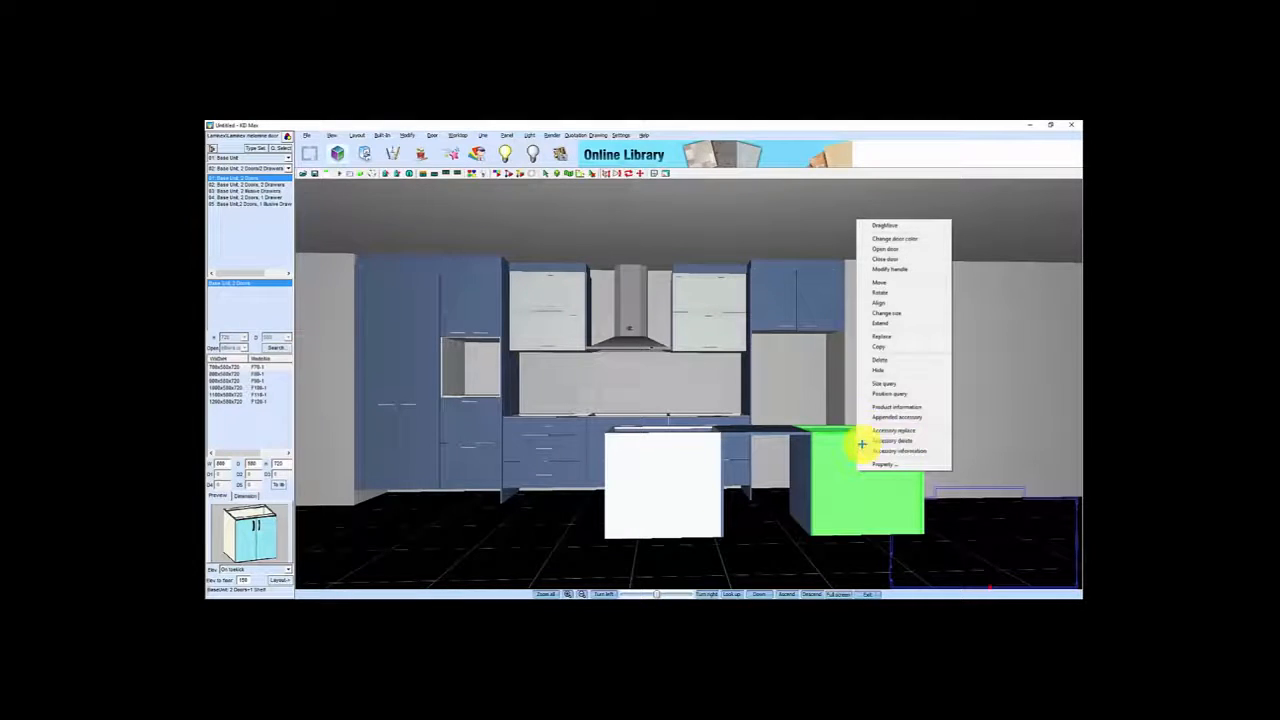
left_click(873, 340)
left_click(600, 500)
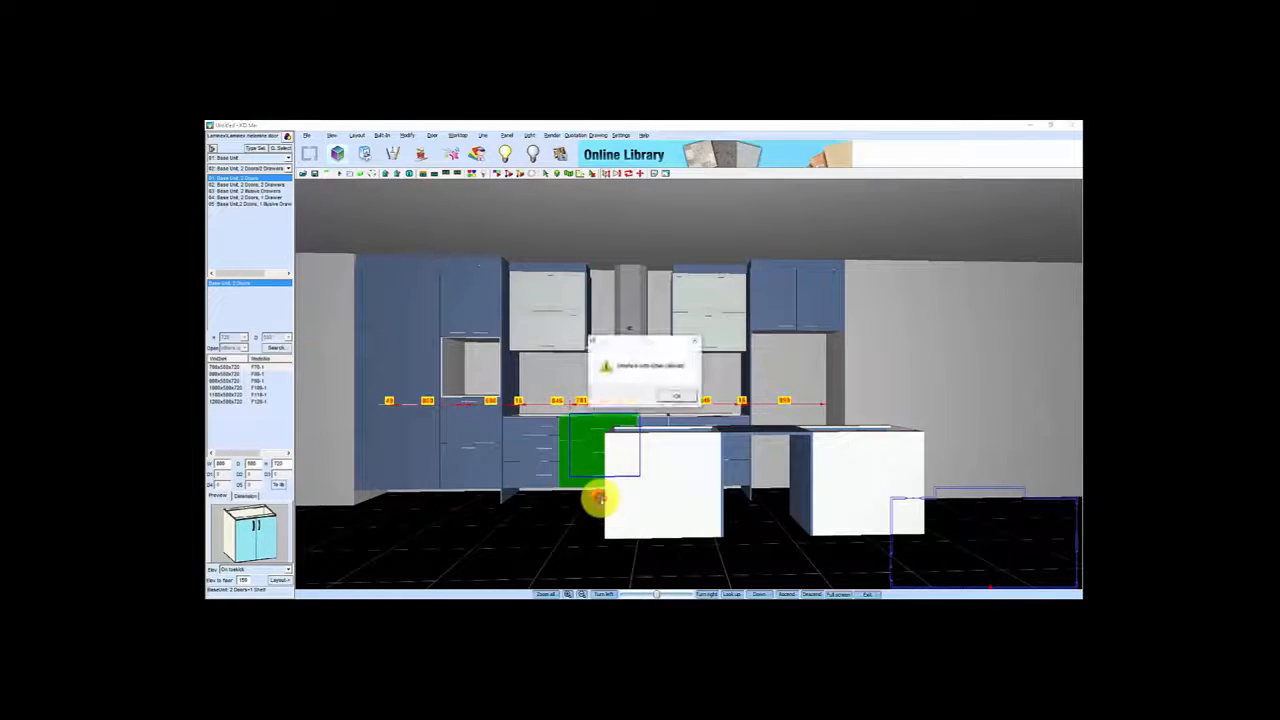
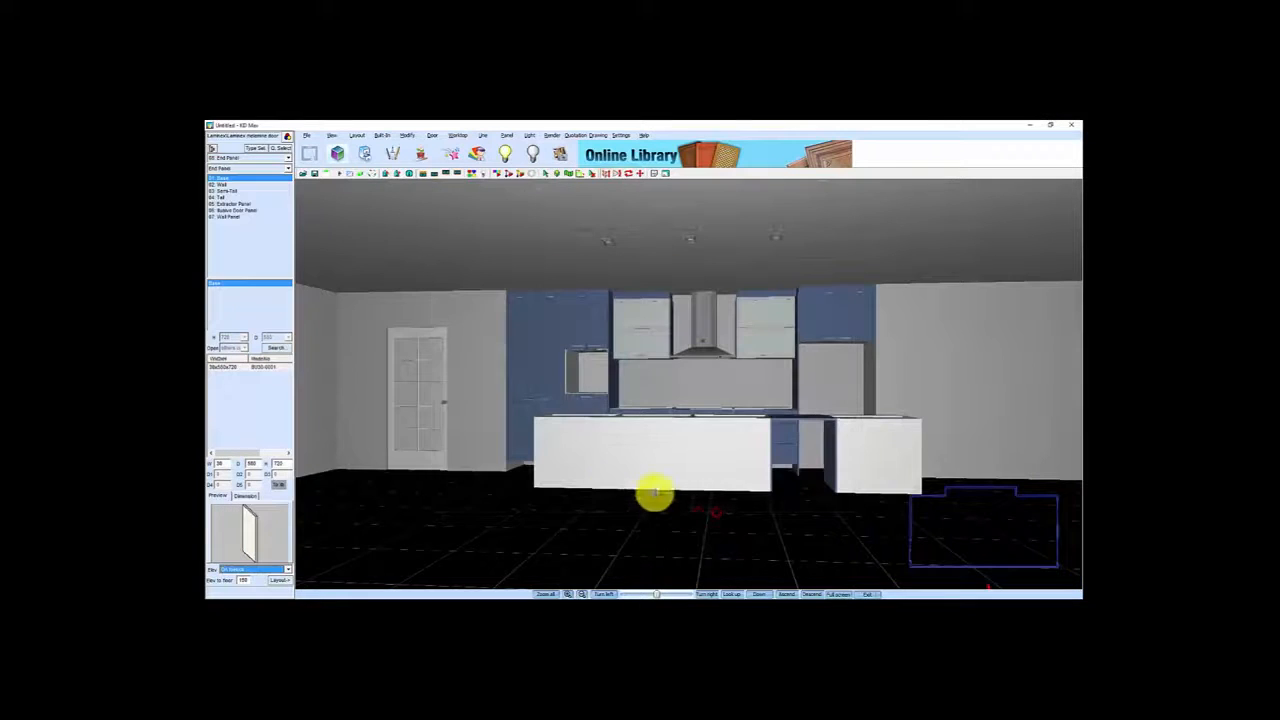
Place a floor-standing end panel, 1821 mm wide, 16 mm deep and 870 mm high, at the island's end nearer the door
left_click(247, 462)
left_click(224, 462)
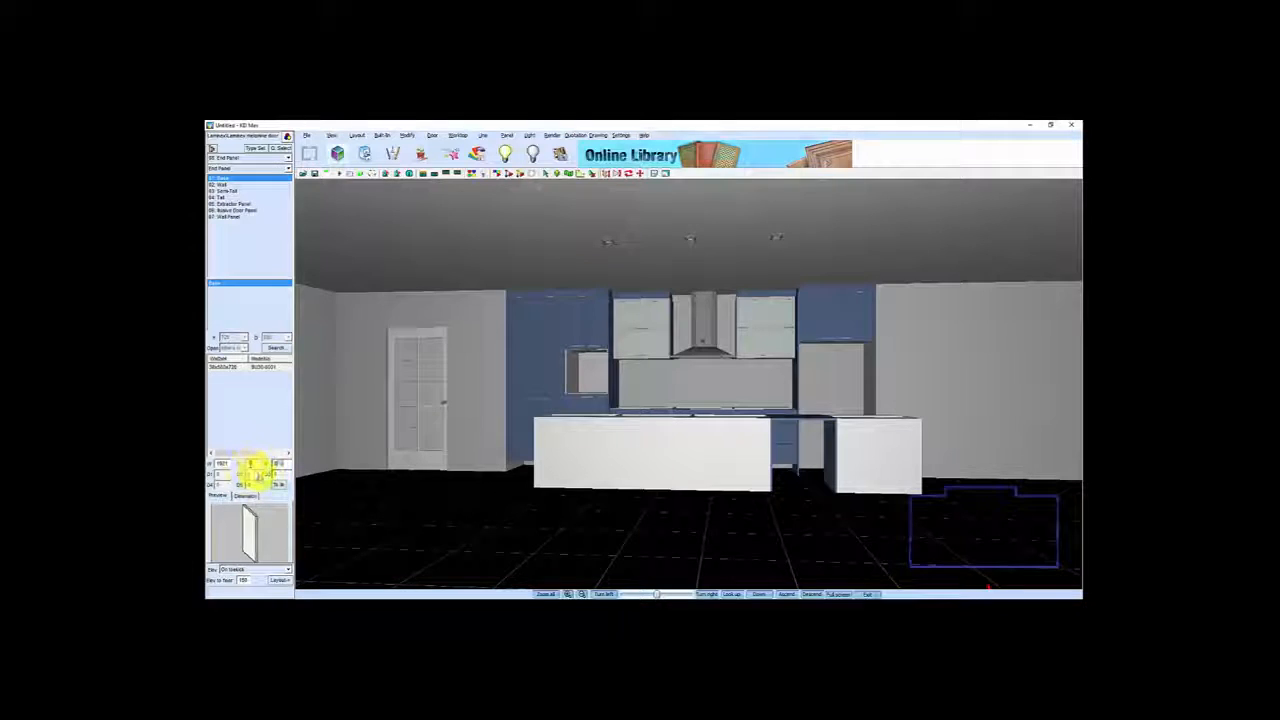
left_click(287, 570)
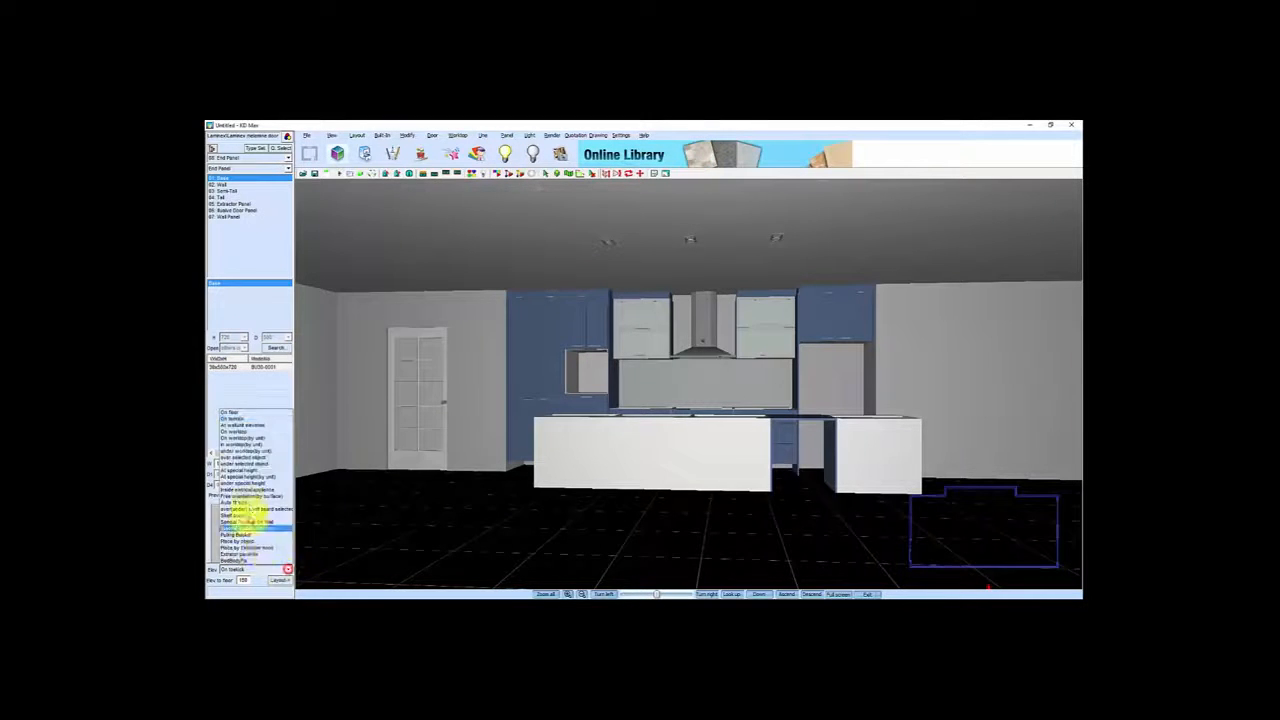
left_click(230, 413)
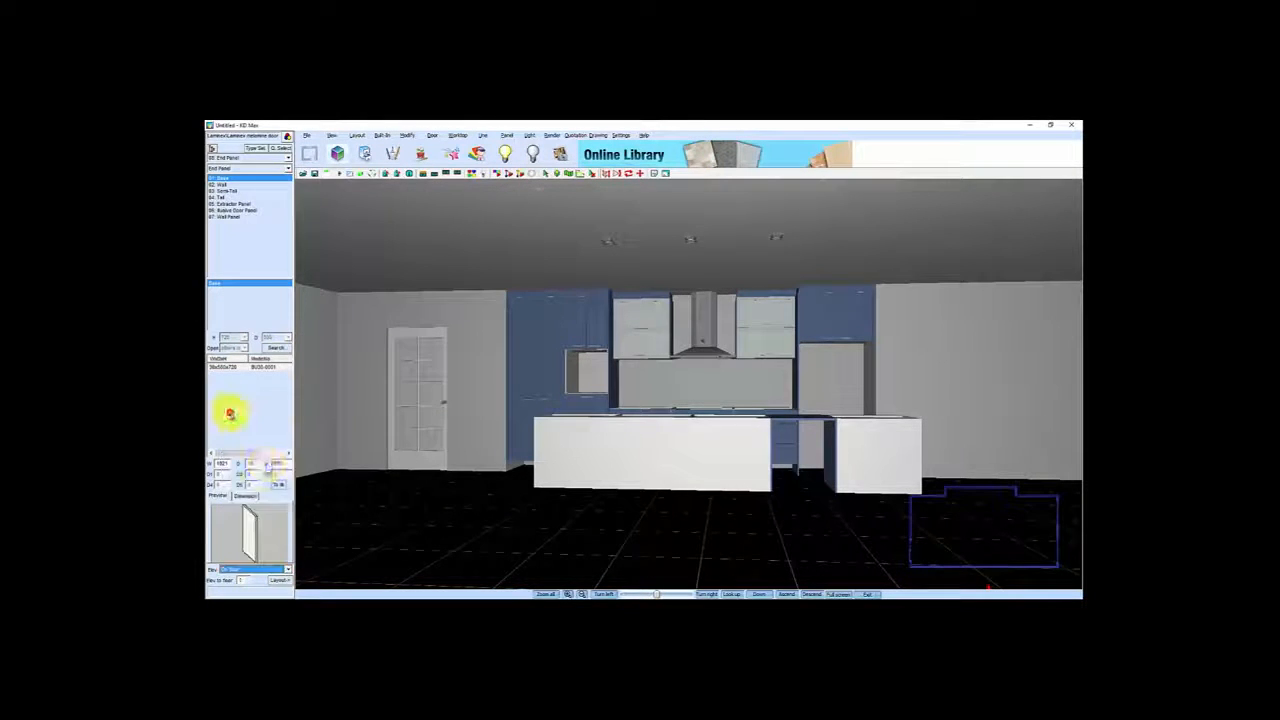
left_click(282, 581)
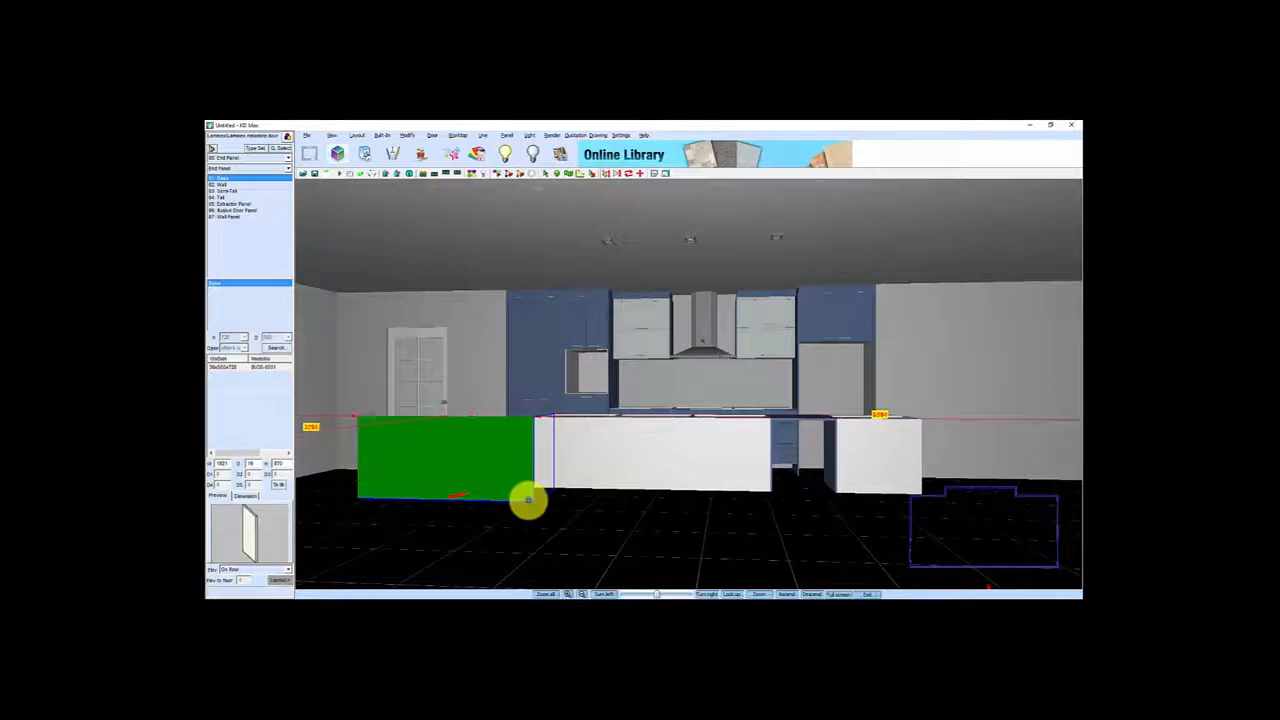
left_click(528, 500)
key("Left")
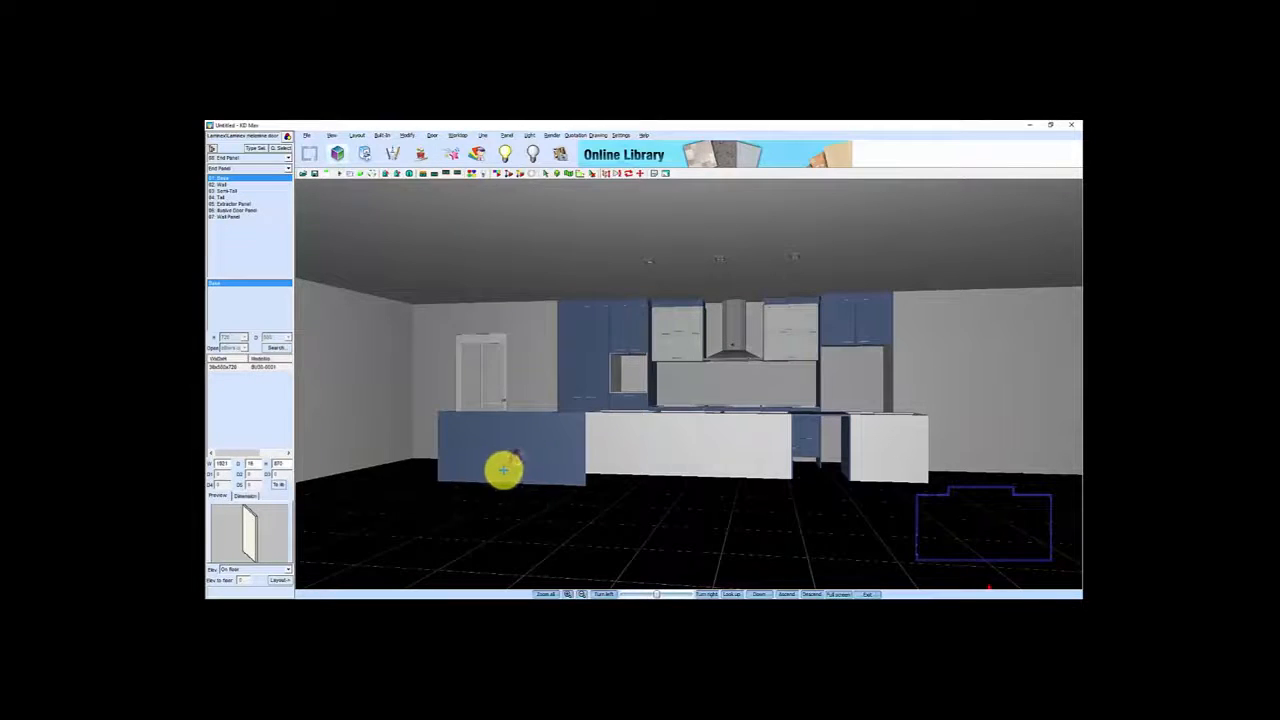
Move the large end panel 1821 mm to its lateral left and outward so it covers the island's back
right_click(506, 462)
left_click(537, 302)
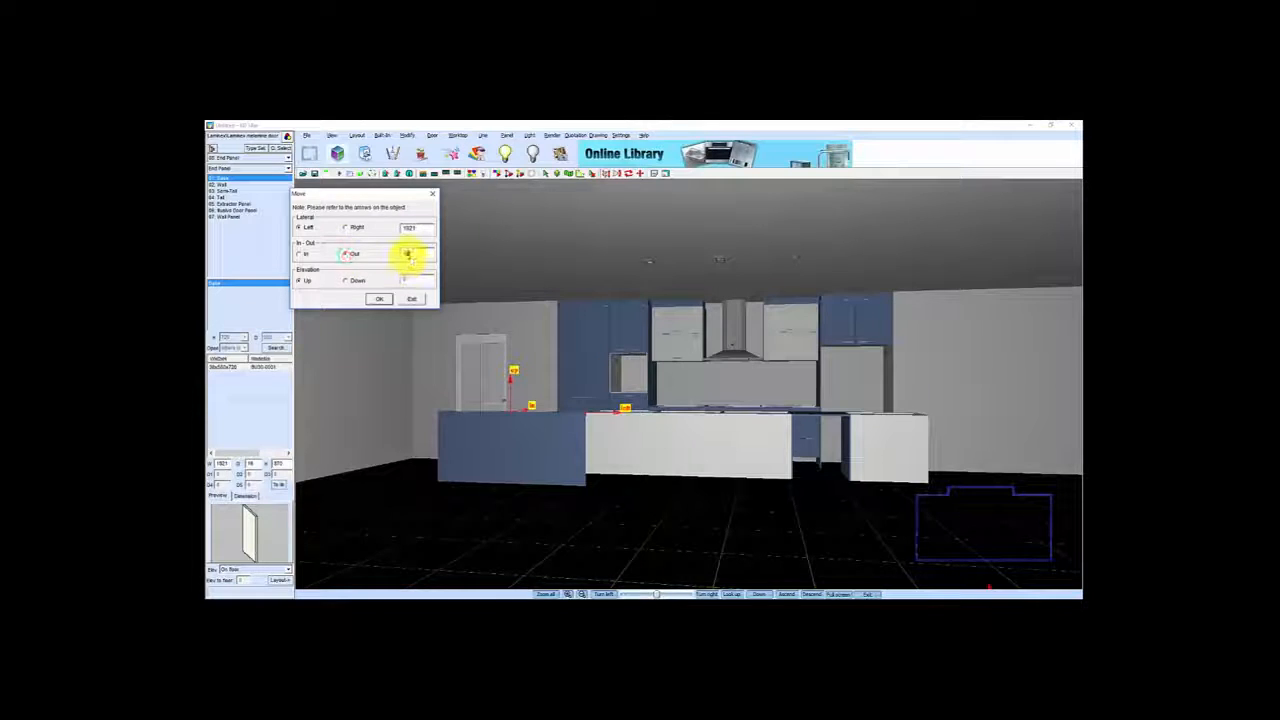
left_click(376, 300)
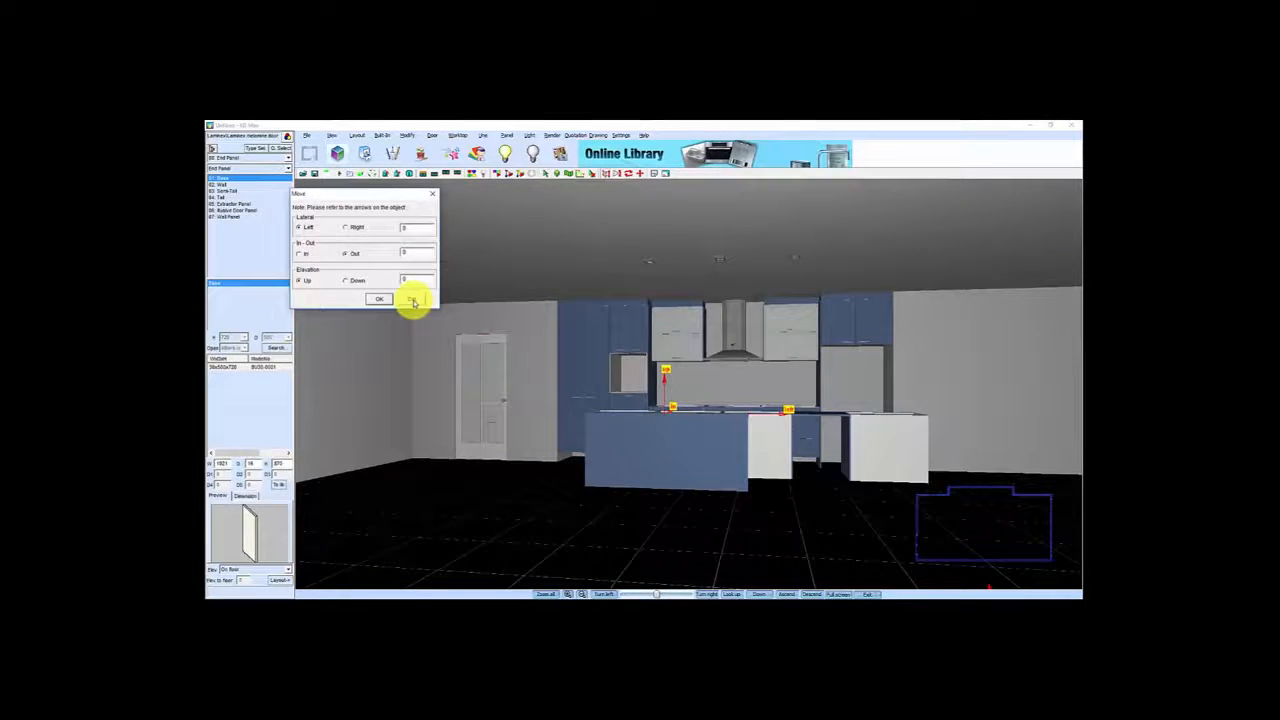
left_click(412, 299)
Copy the island's large back panel alongside itself so the two panels cover the whole back of the island
left_click_drag(657, 424, 594, 414)
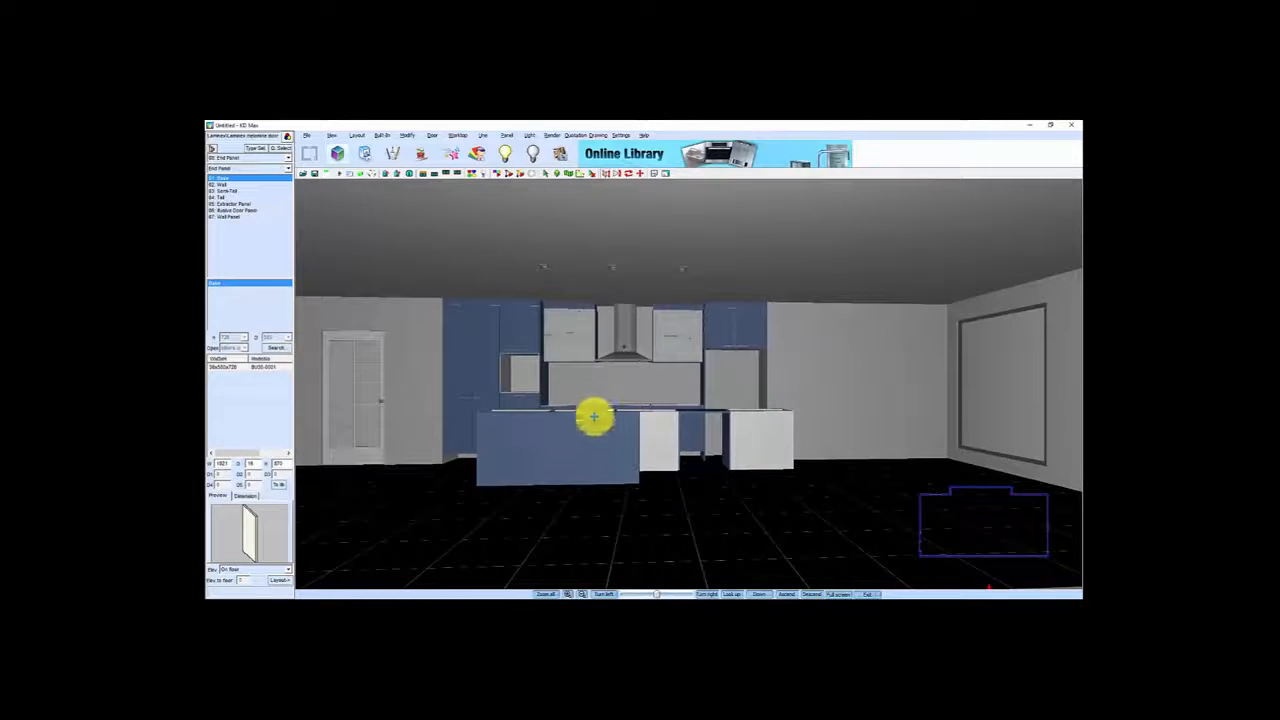
right_click(582, 444)
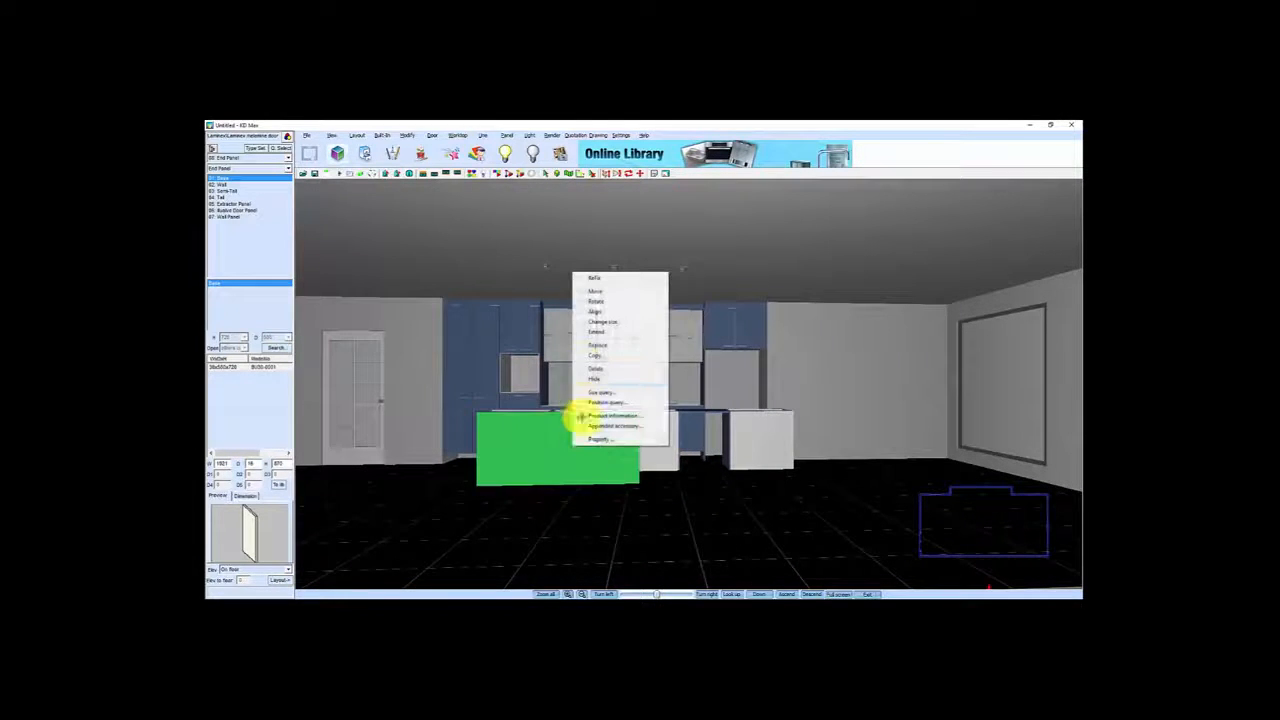
left_click(593, 360)
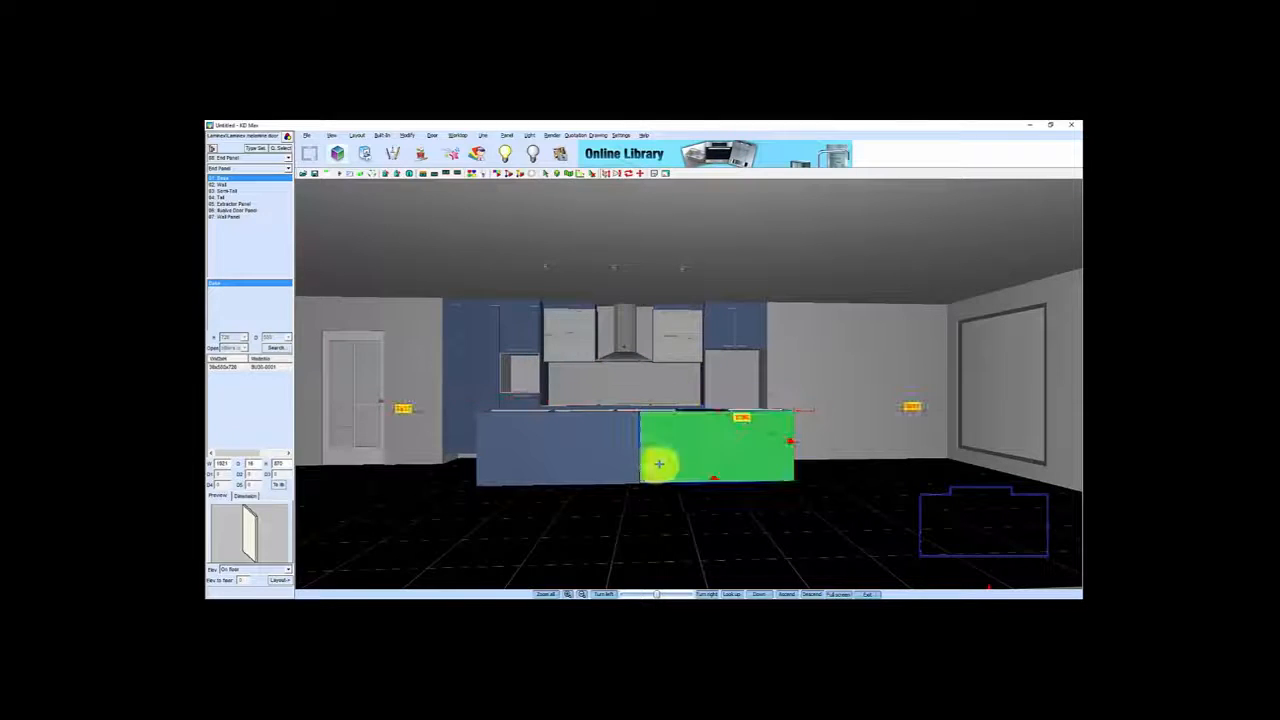
left_click(650, 465)
scroll(660, 470, "up", 3)
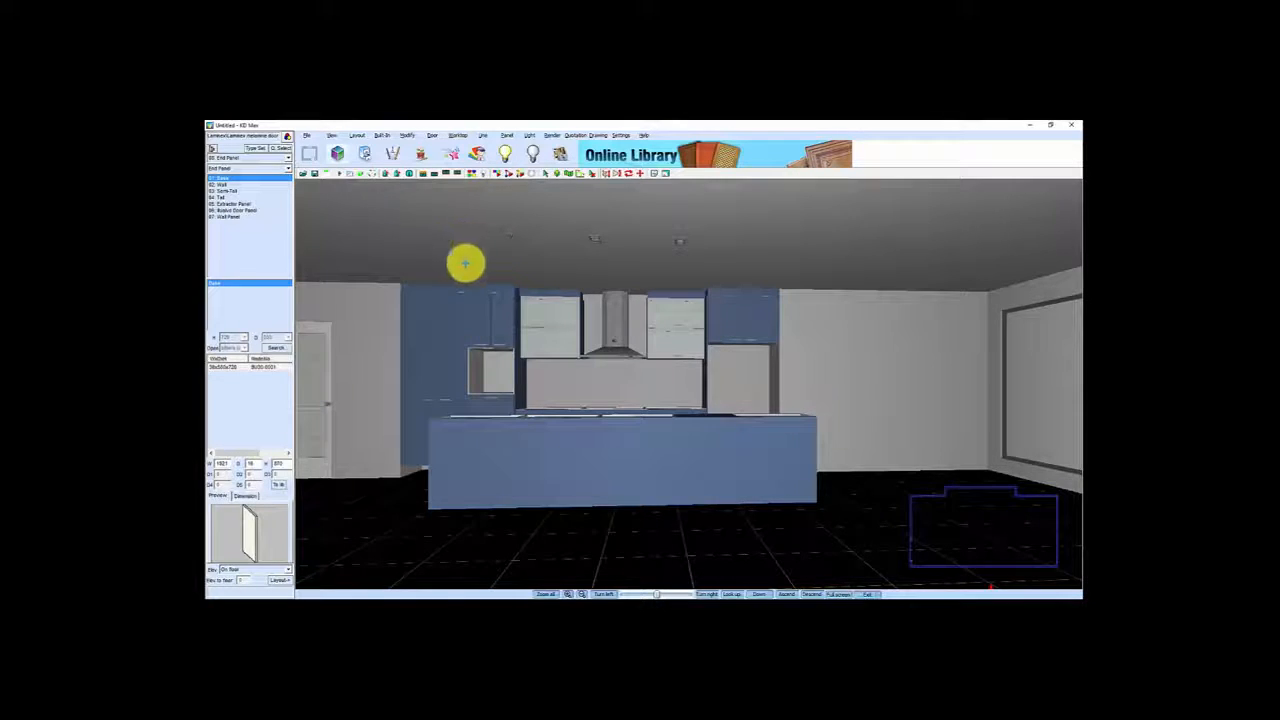
Automatically create worktops on the wall run of base units and on the island
left_click(963, 523)
key("Down")
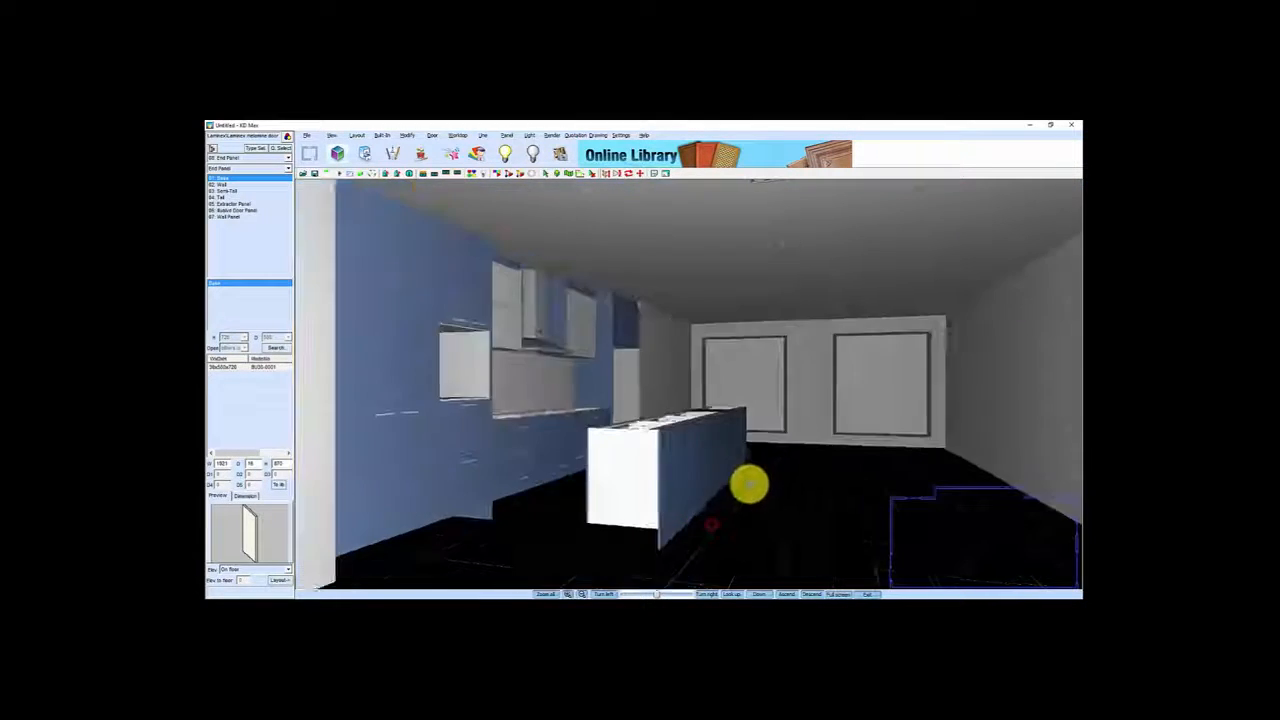
key("Left")
key("Left")
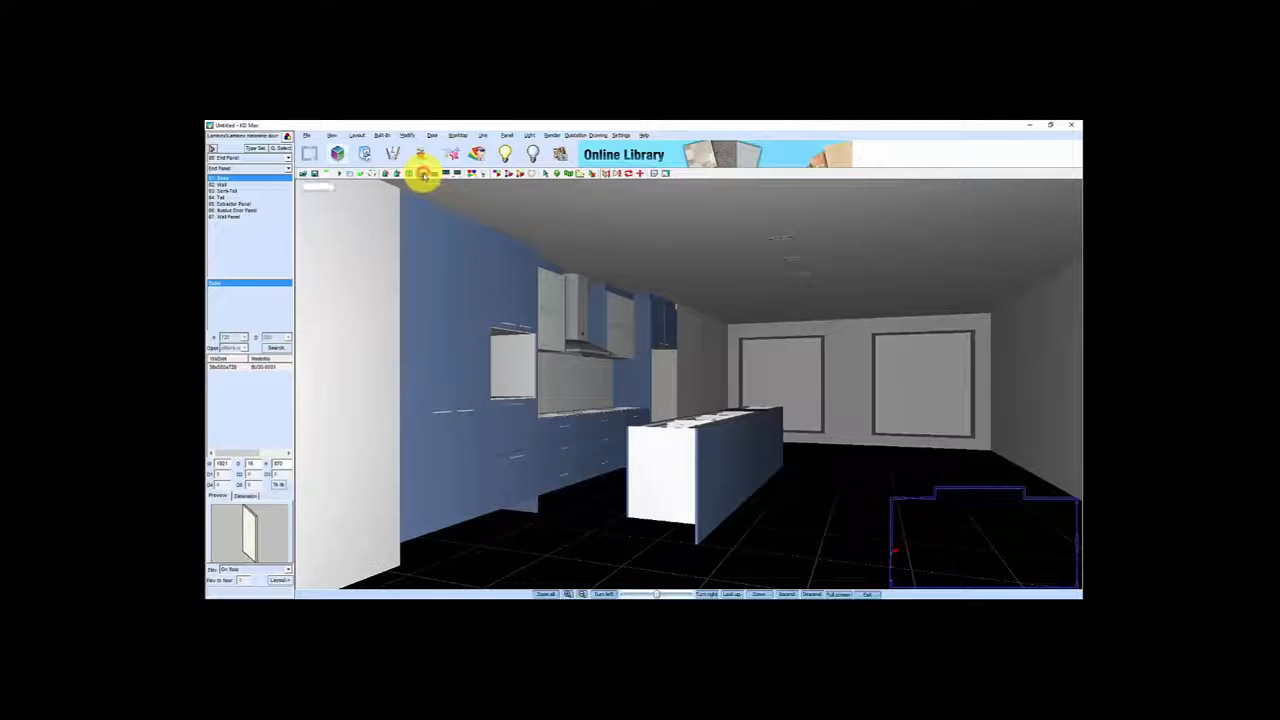
left_click(423, 174)
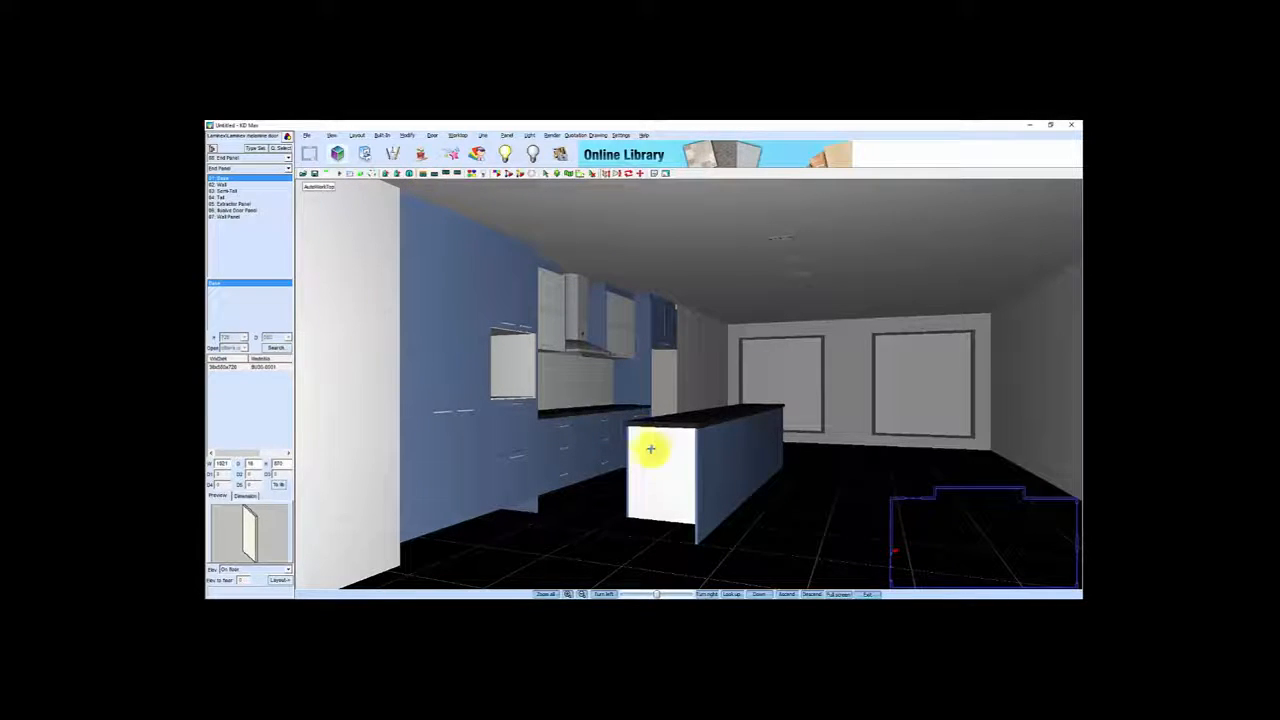
Edit the island worktop by moving its back long edge outward to form an overhang, and accept the worktop size
scroll(600, 477, "up", 5)
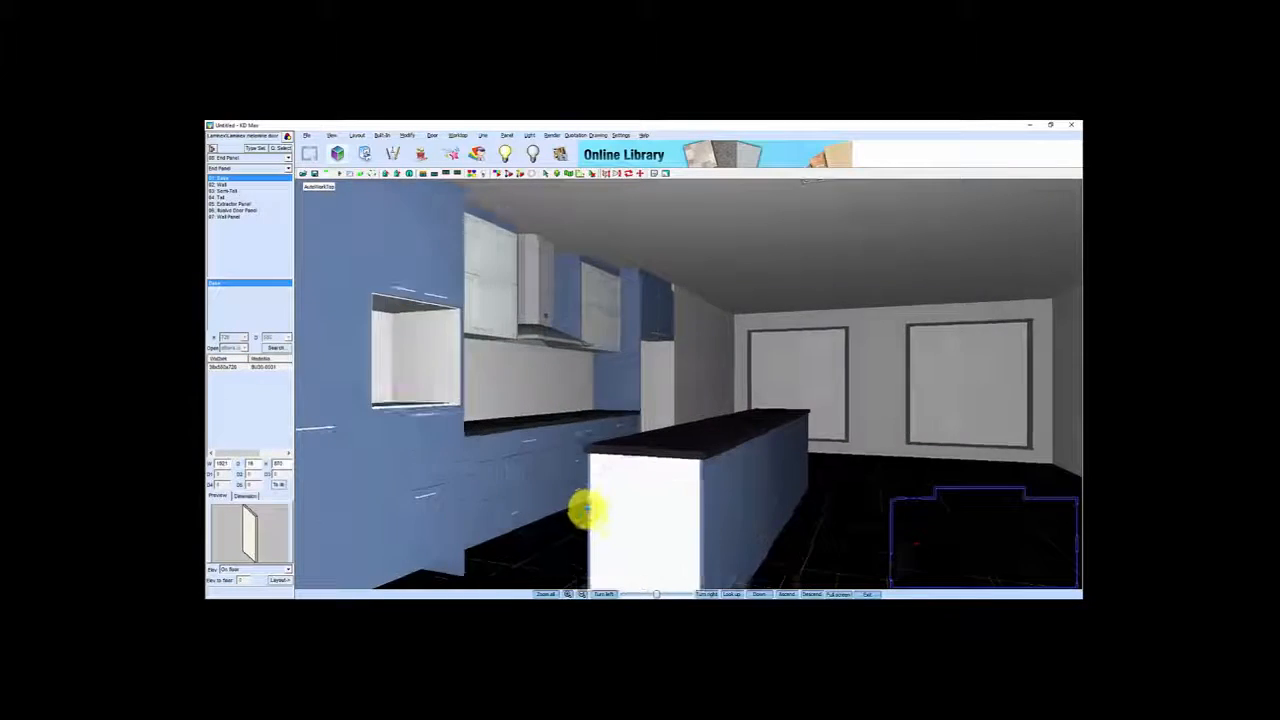
left_click_drag(585, 512, 588, 493)
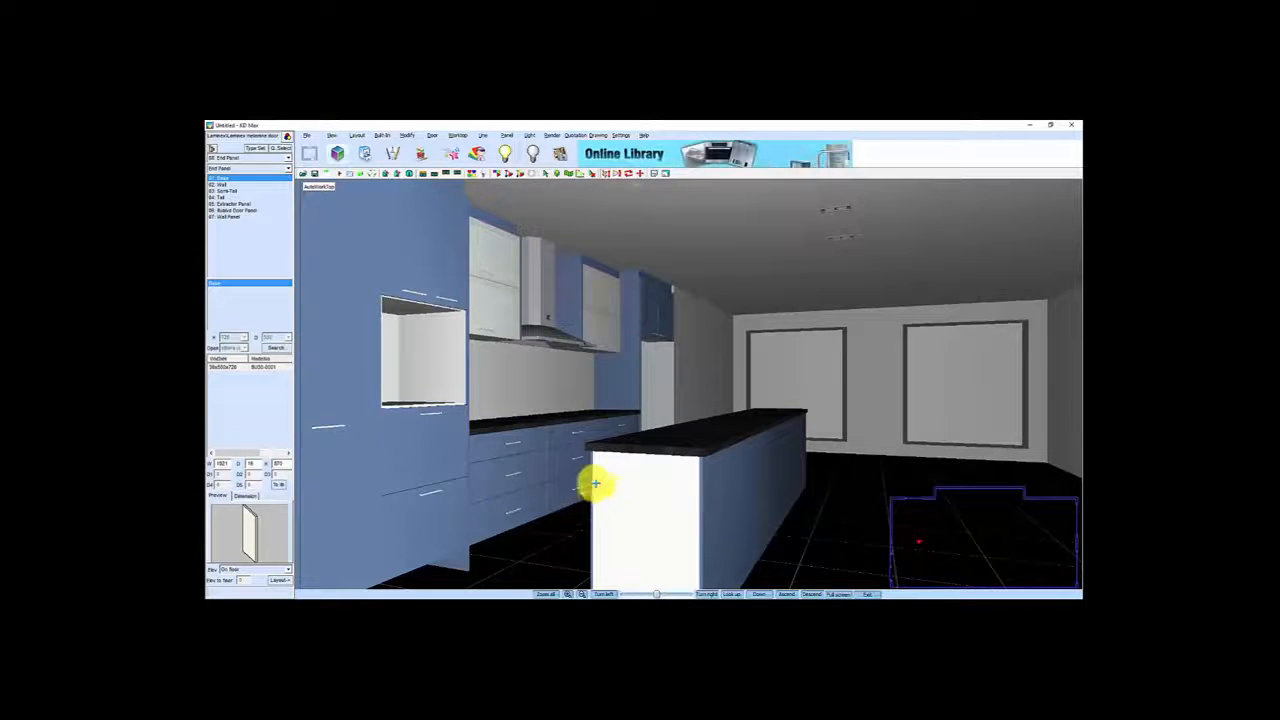
left_click_drag(654, 486, 609, 452)
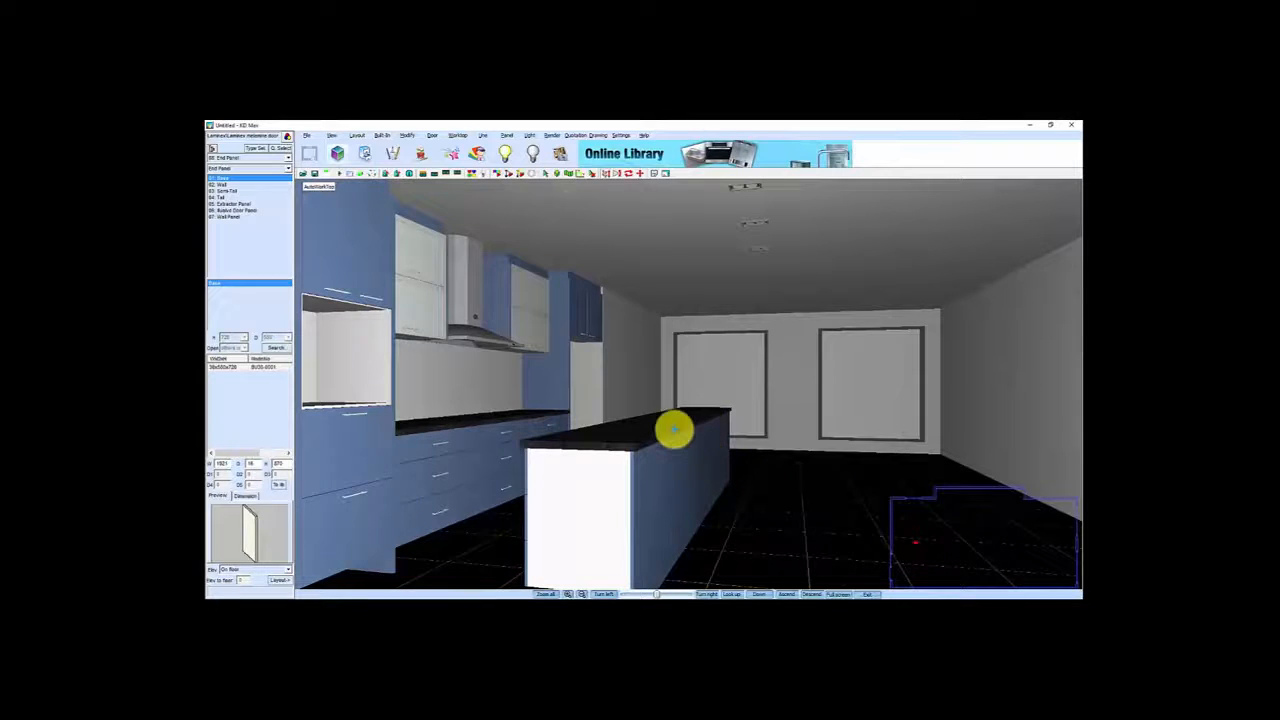
left_click(458, 134)
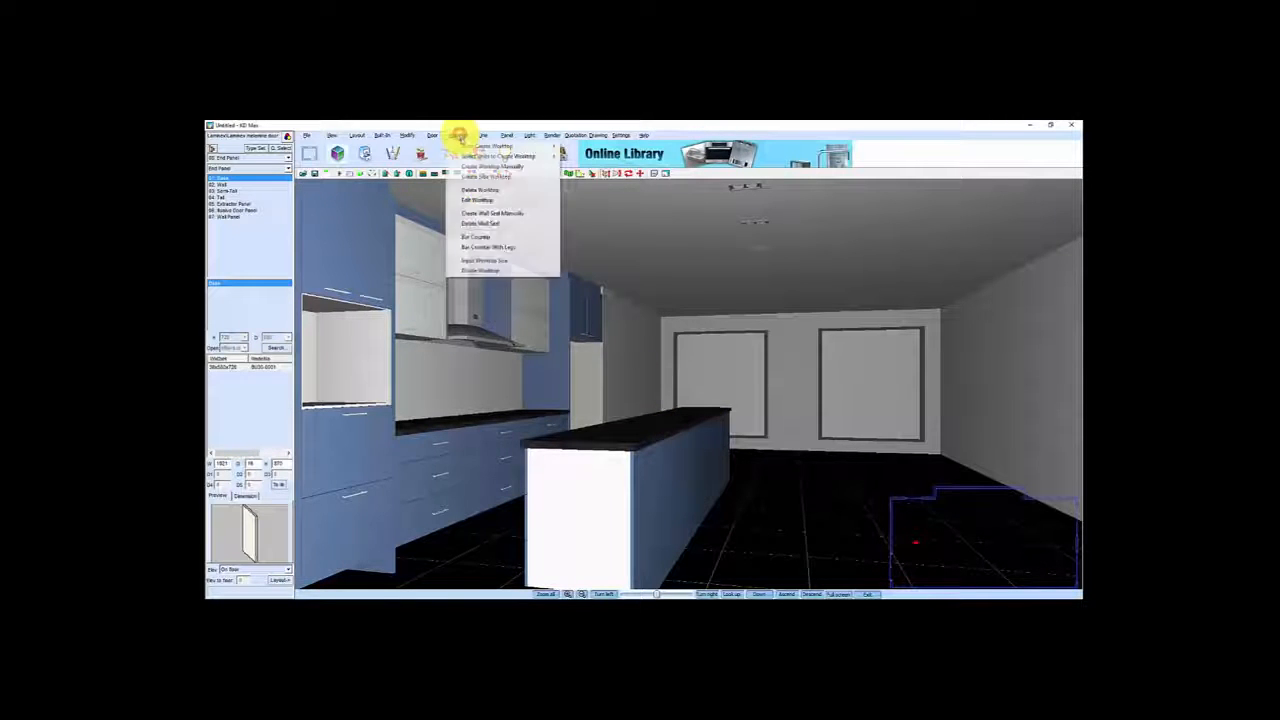
left_click(479, 200)
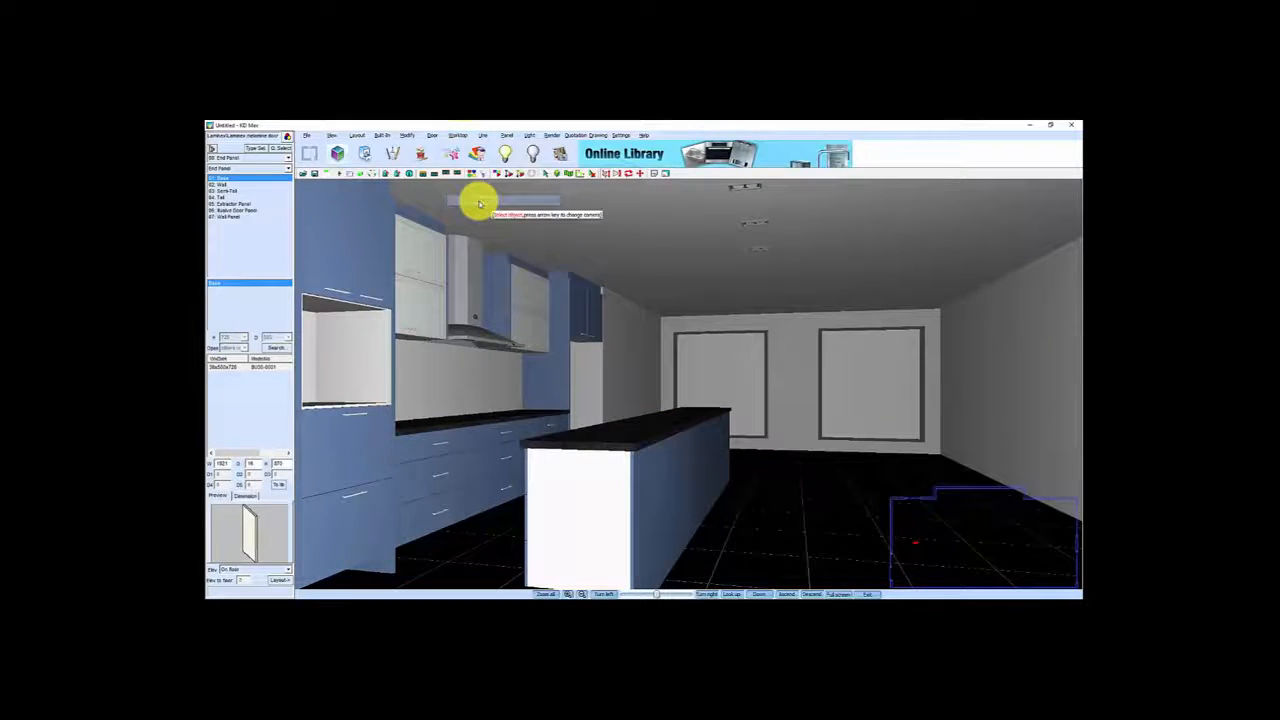
left_click(678, 425)
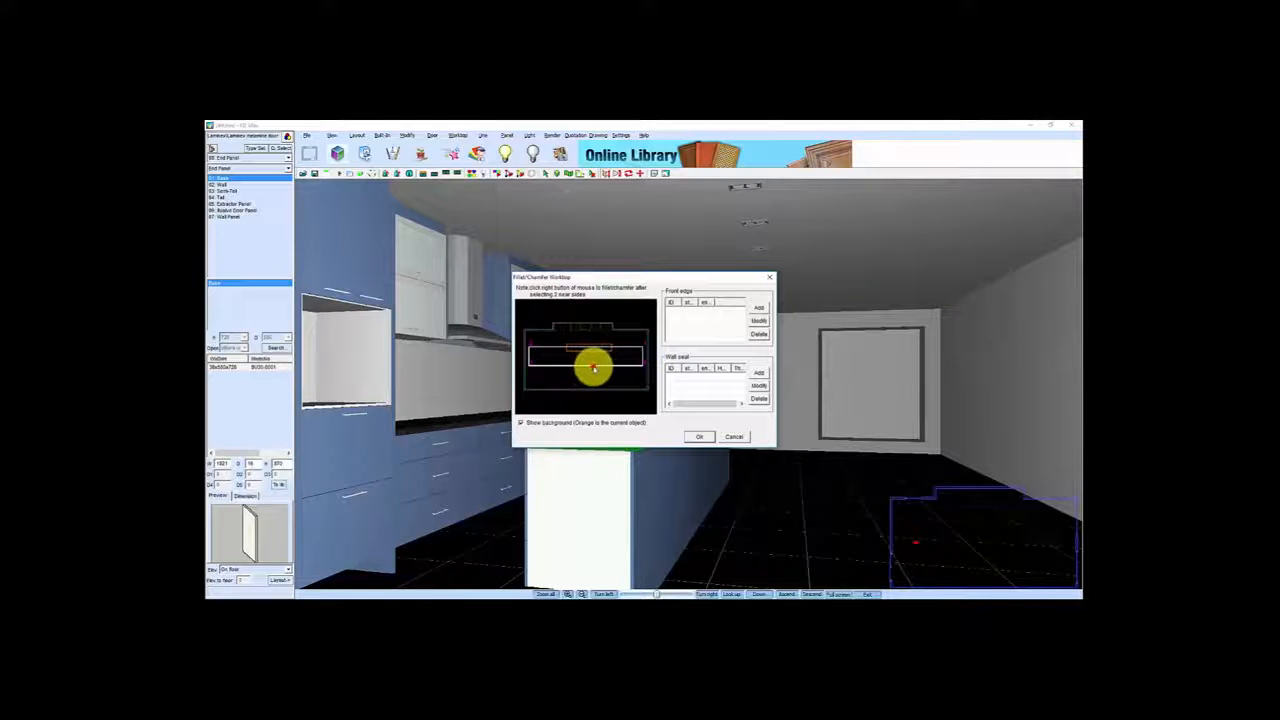
right_click(596, 368)
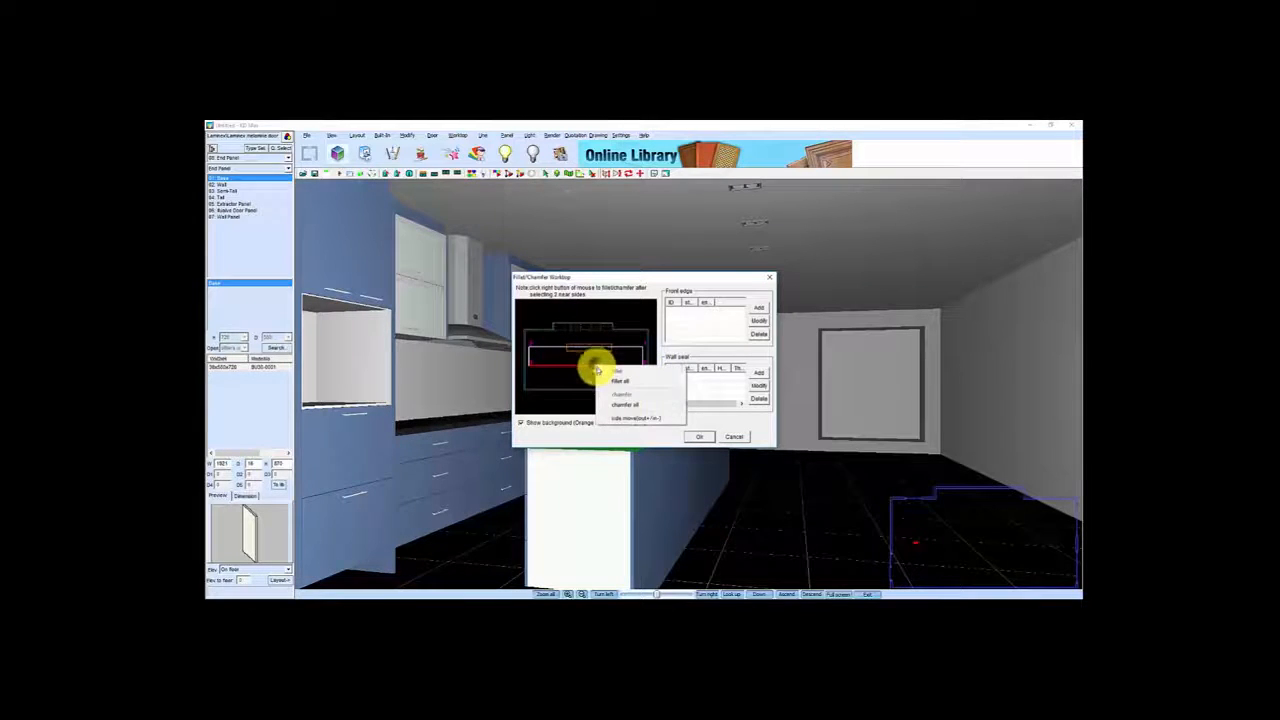
left_click(624, 416)
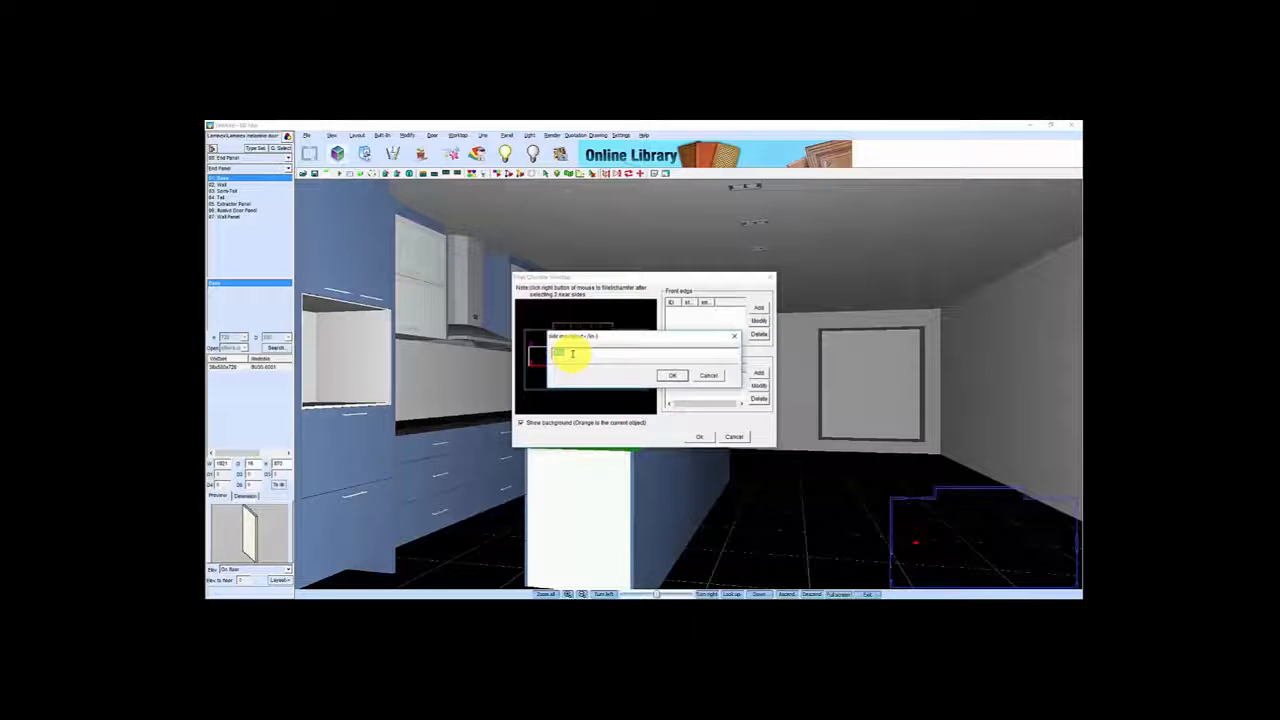
left_click_drag(556, 351, 550, 352)
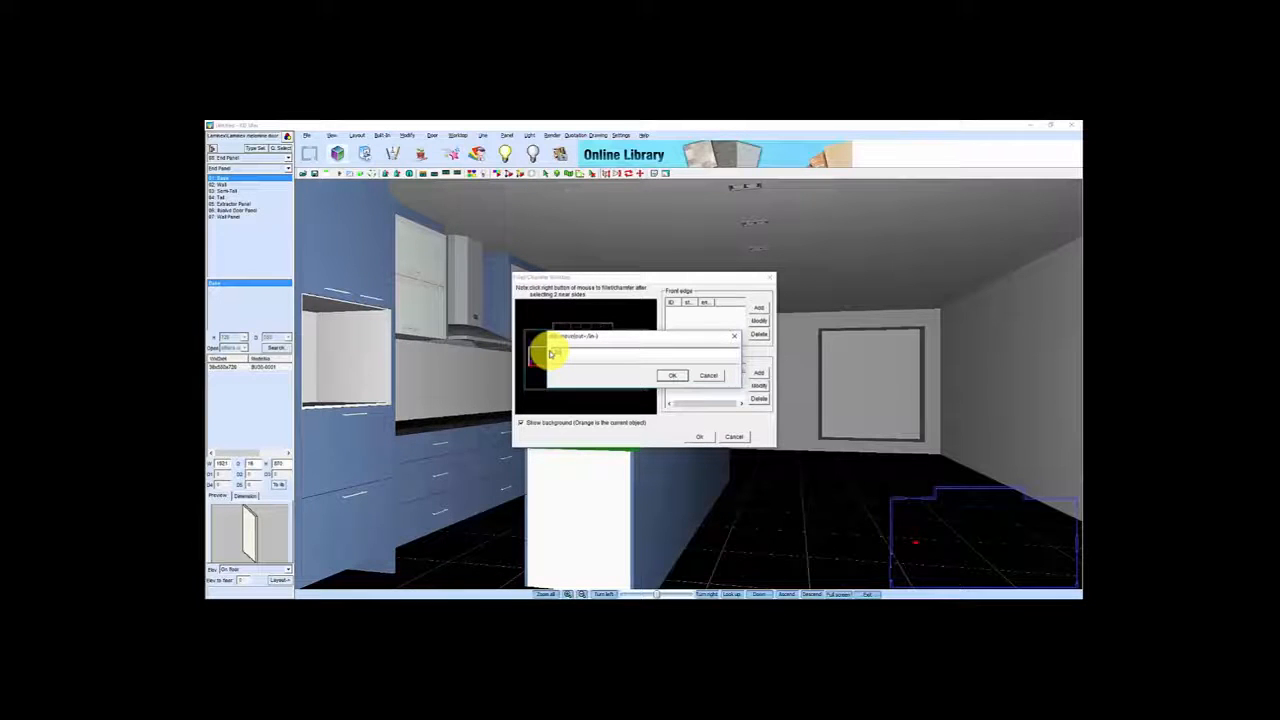
key("Return")
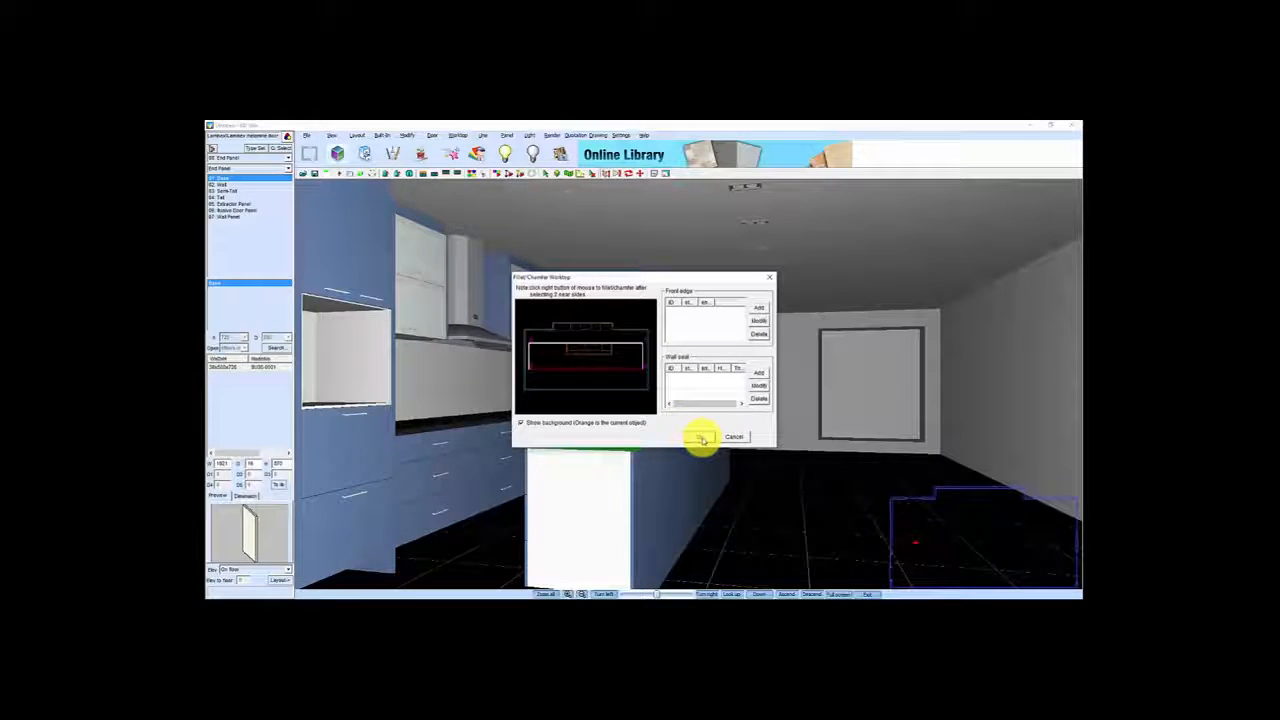
left_click(702, 437)
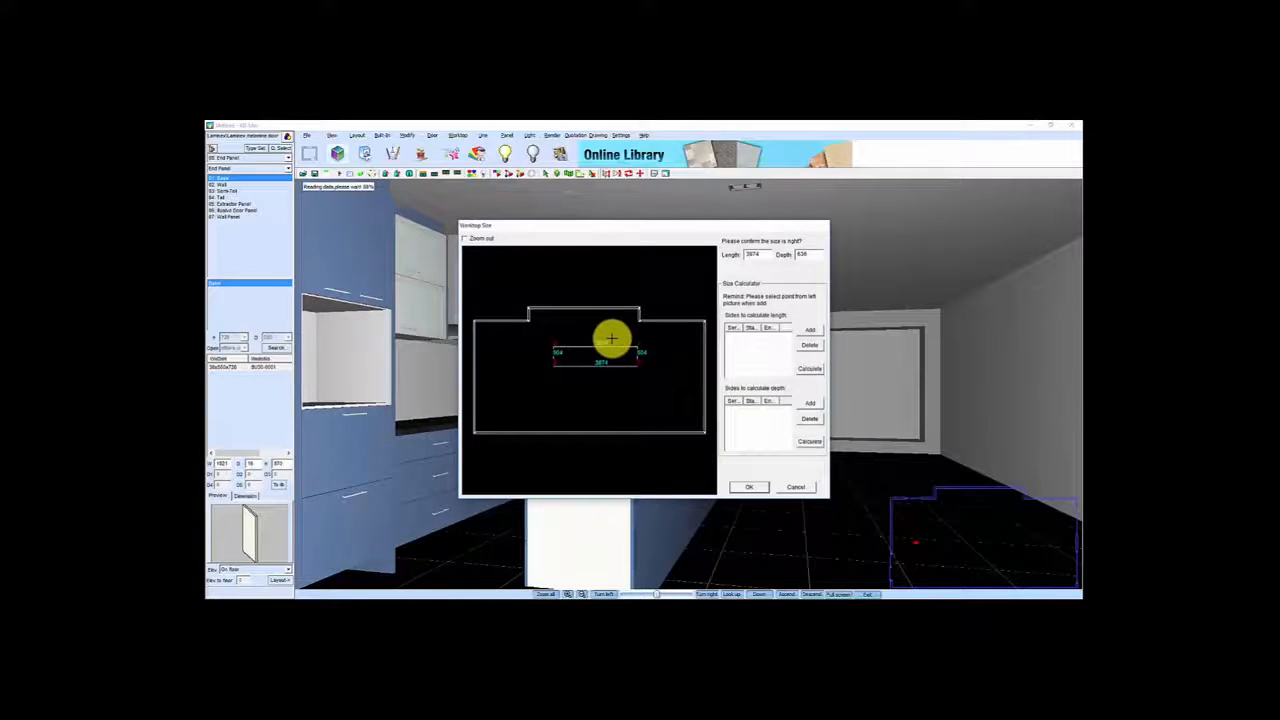
left_click(751, 487)
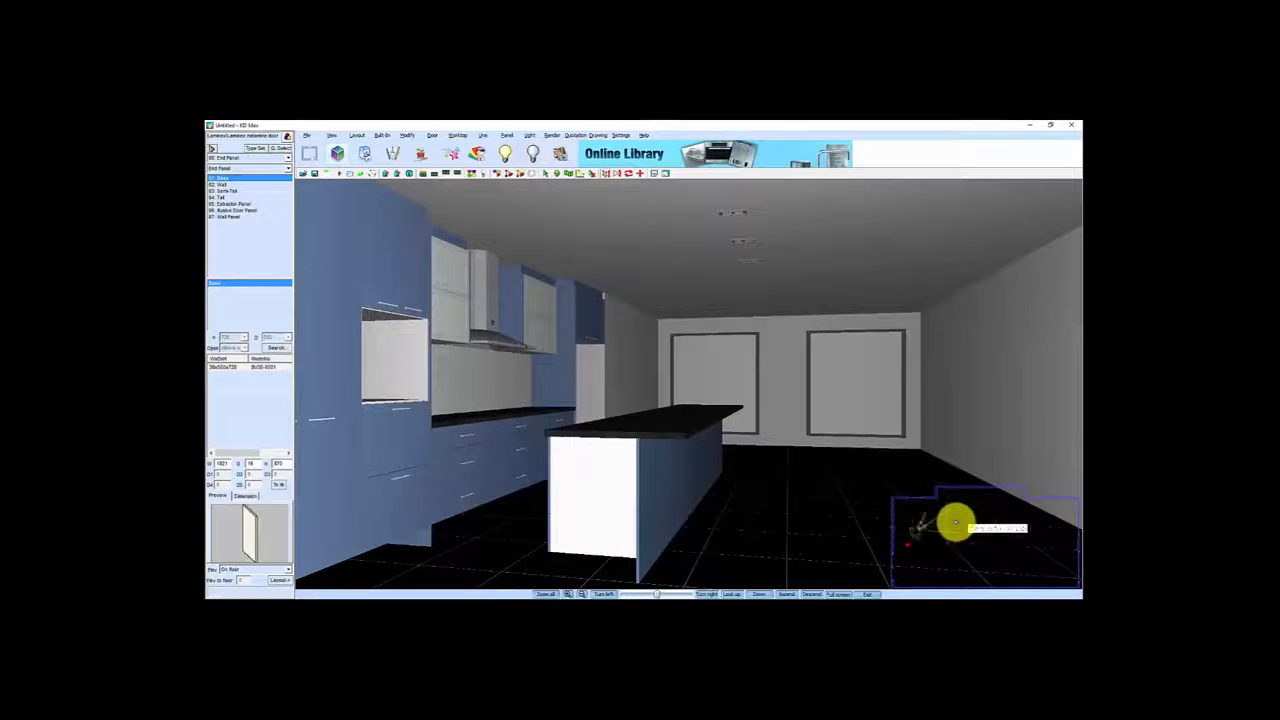
Create a Style4 side worktop down the island's end nearer the tall units
left_click(962, 523)
left_click_drag(776, 529, 686, 451)
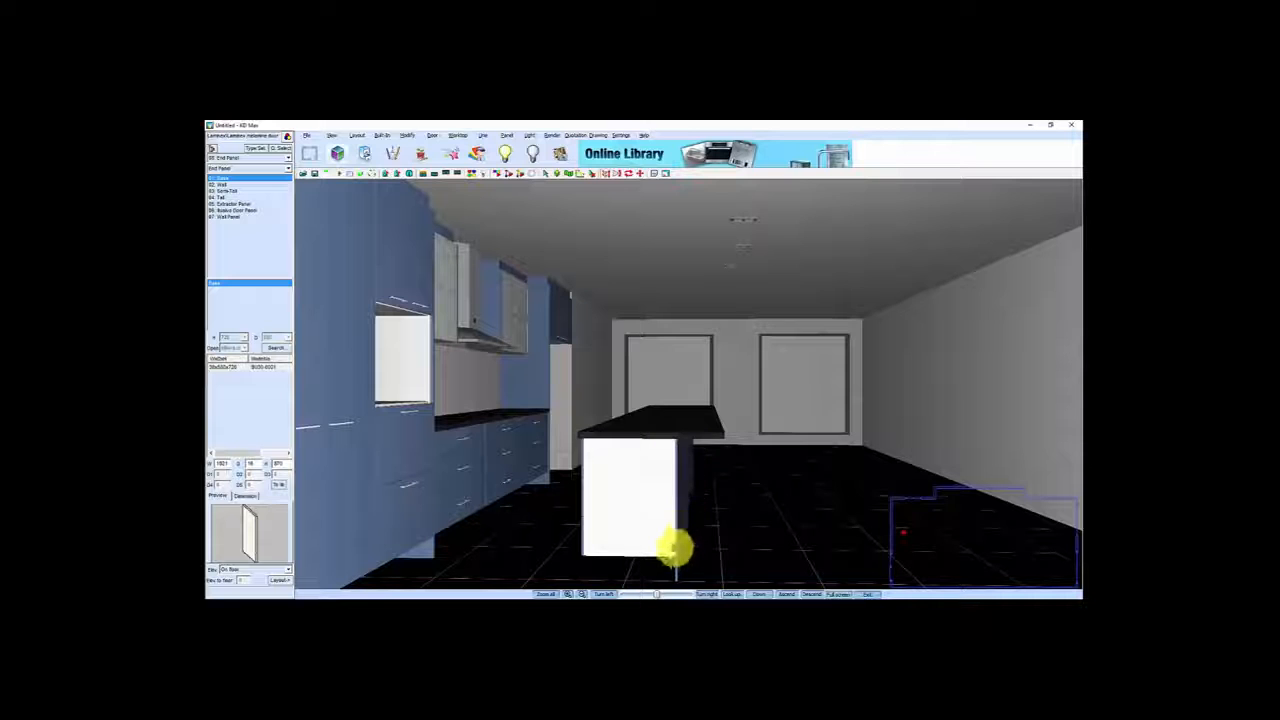
left_click_drag(647, 515, 651, 529)
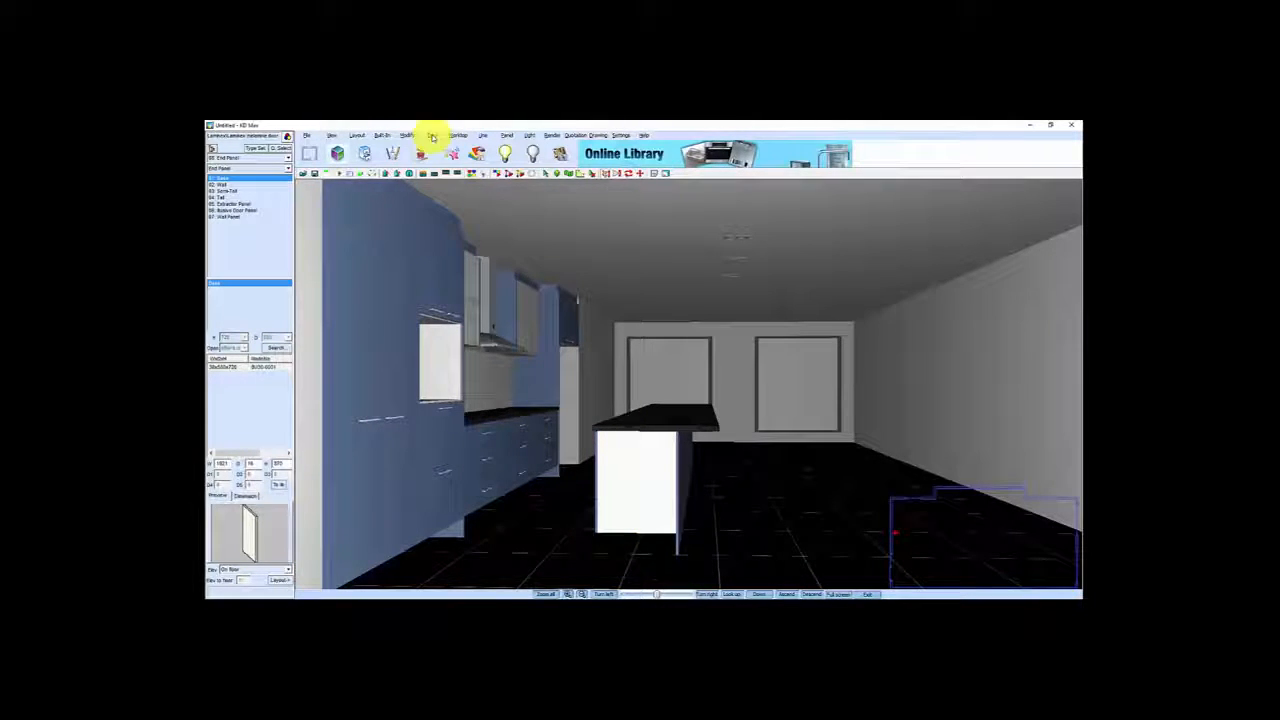
left_click(457, 136)
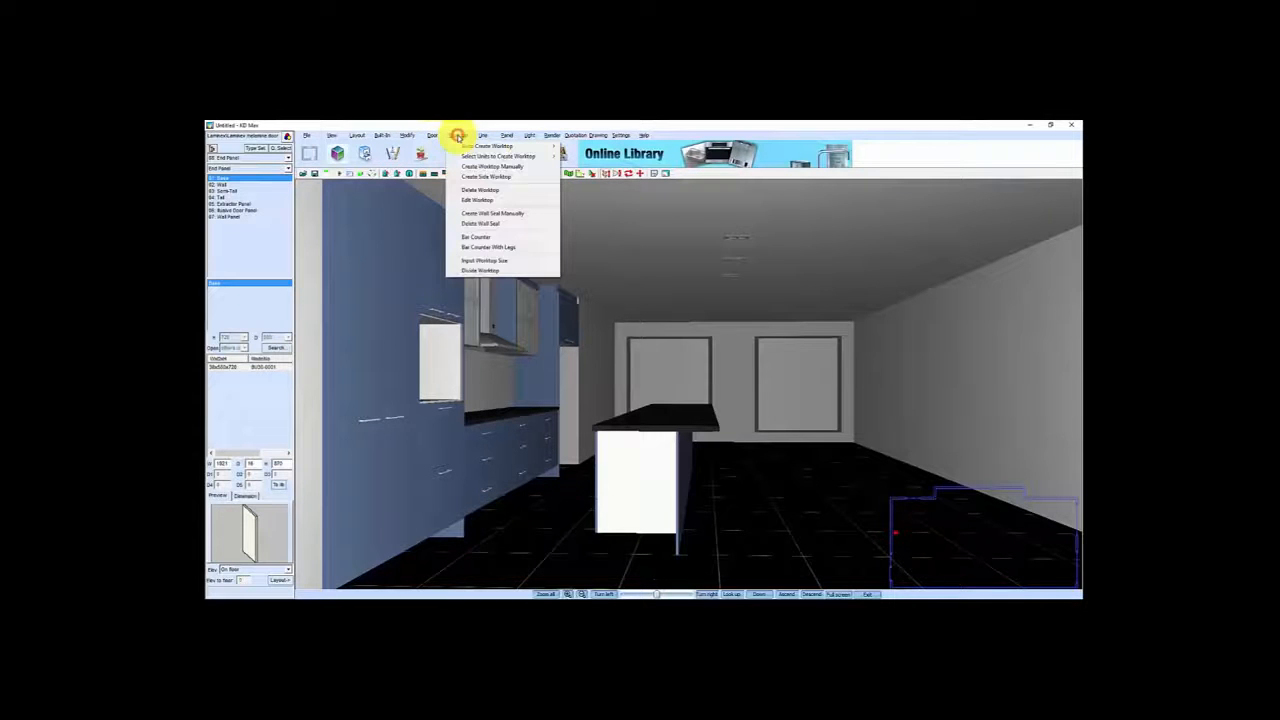
left_click(488, 177)
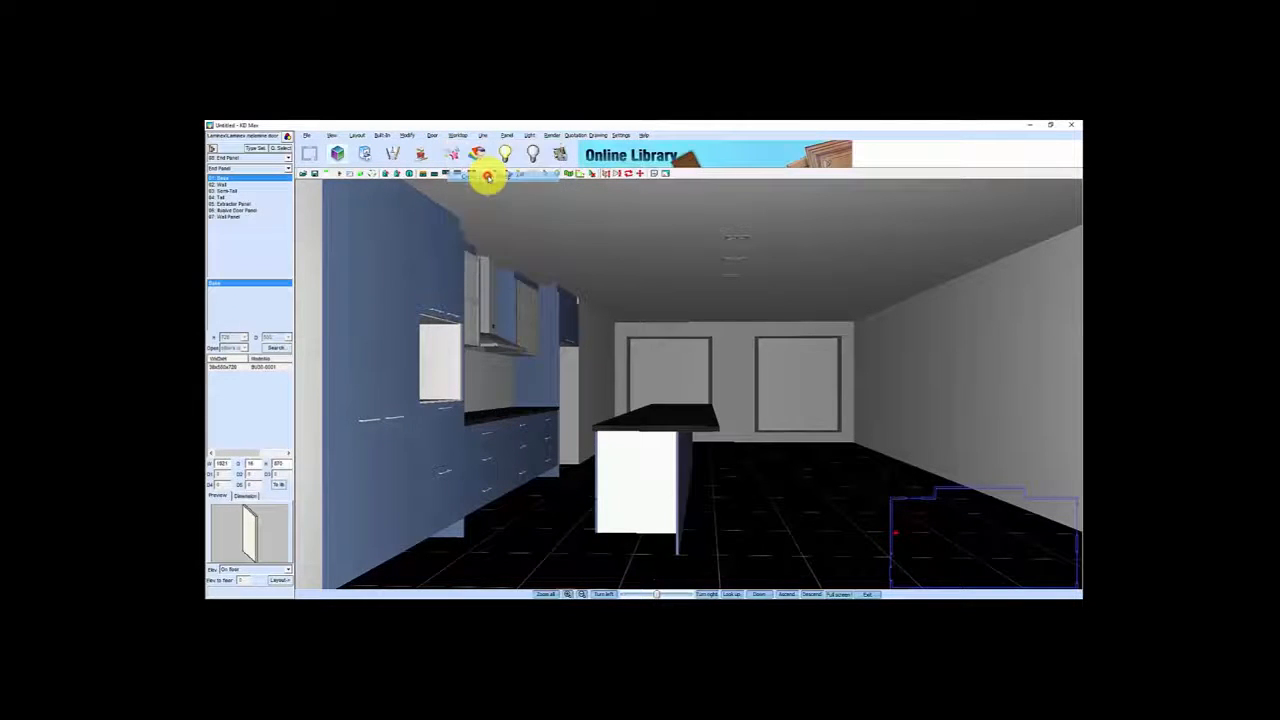
left_click(656, 428)
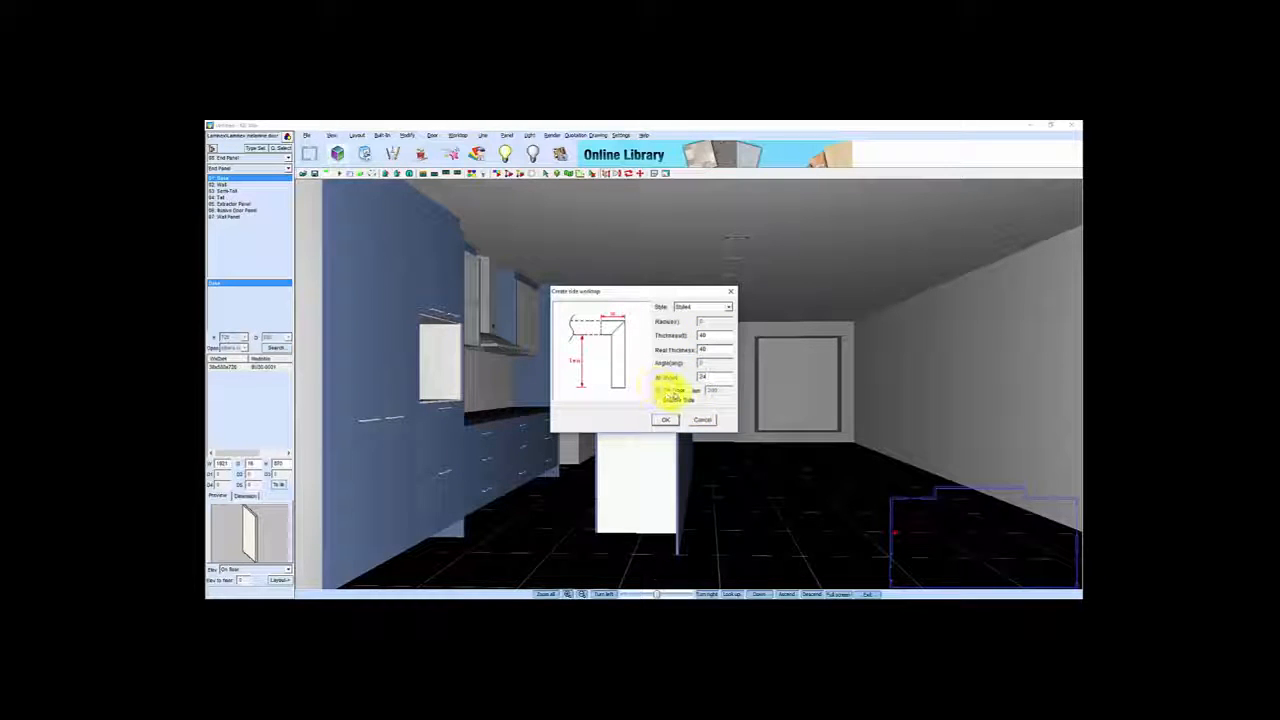
left_click(664, 420)
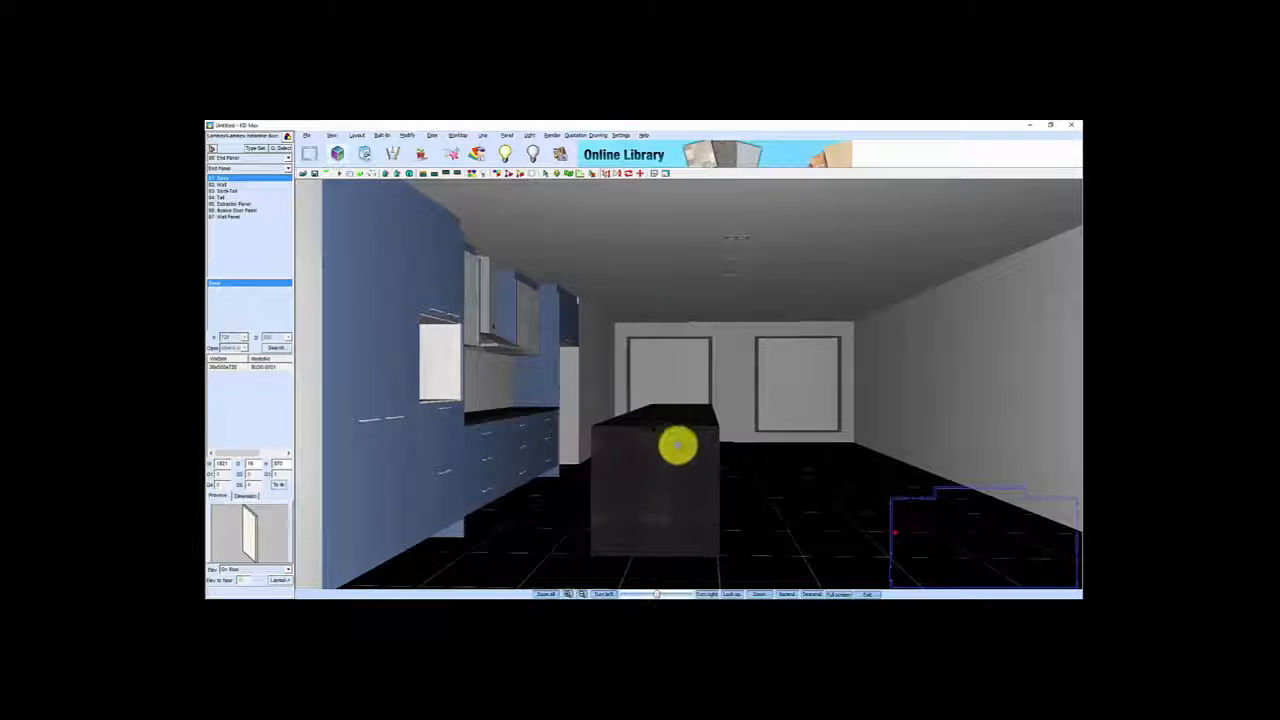
Fit the material map on the face of the island's side worktop, with East orientation and a repeat of 1 by 1
scroll(678, 468, "up", 3)
scroll(679, 470, "down", 1)
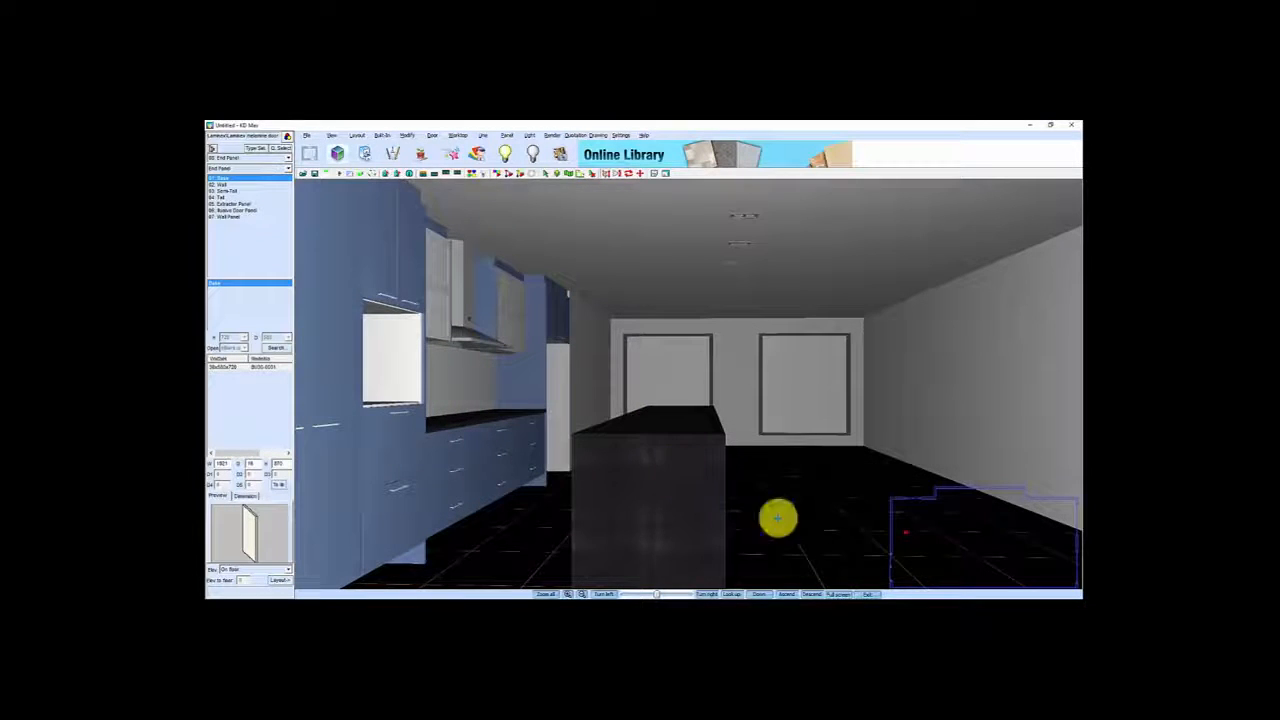
scroll(659, 498, "down", 1)
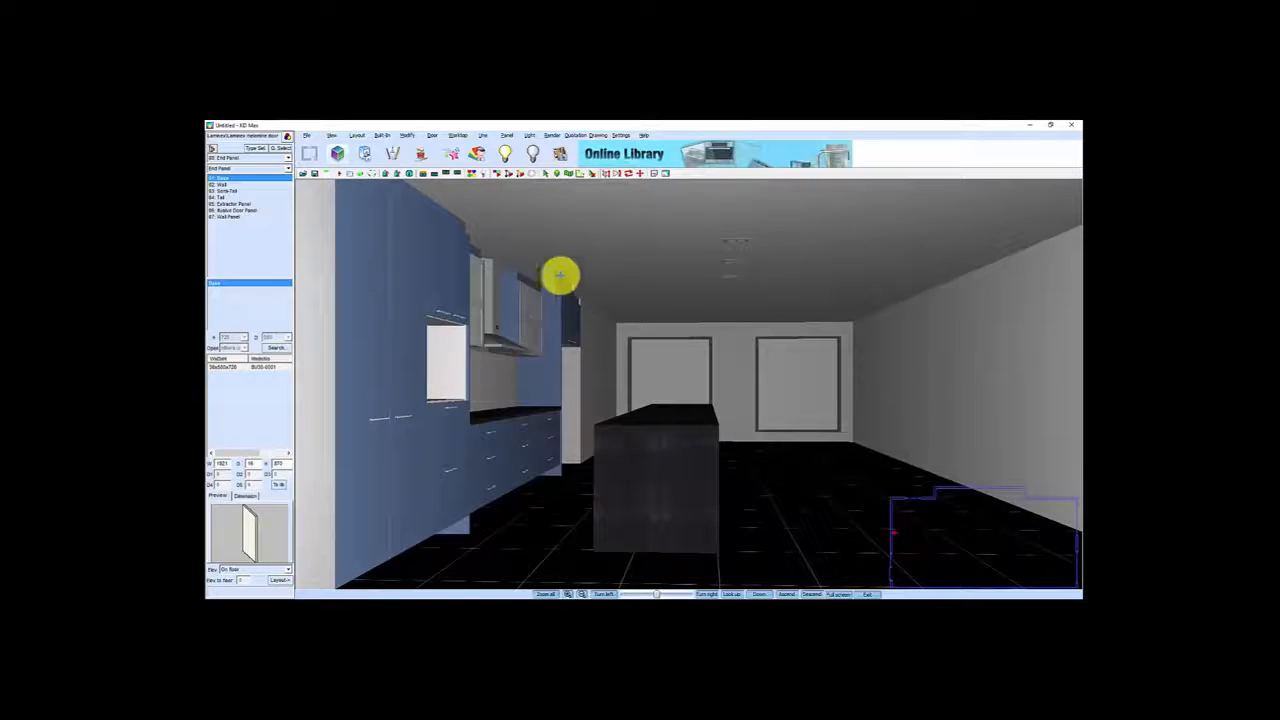
left_click(553, 135)
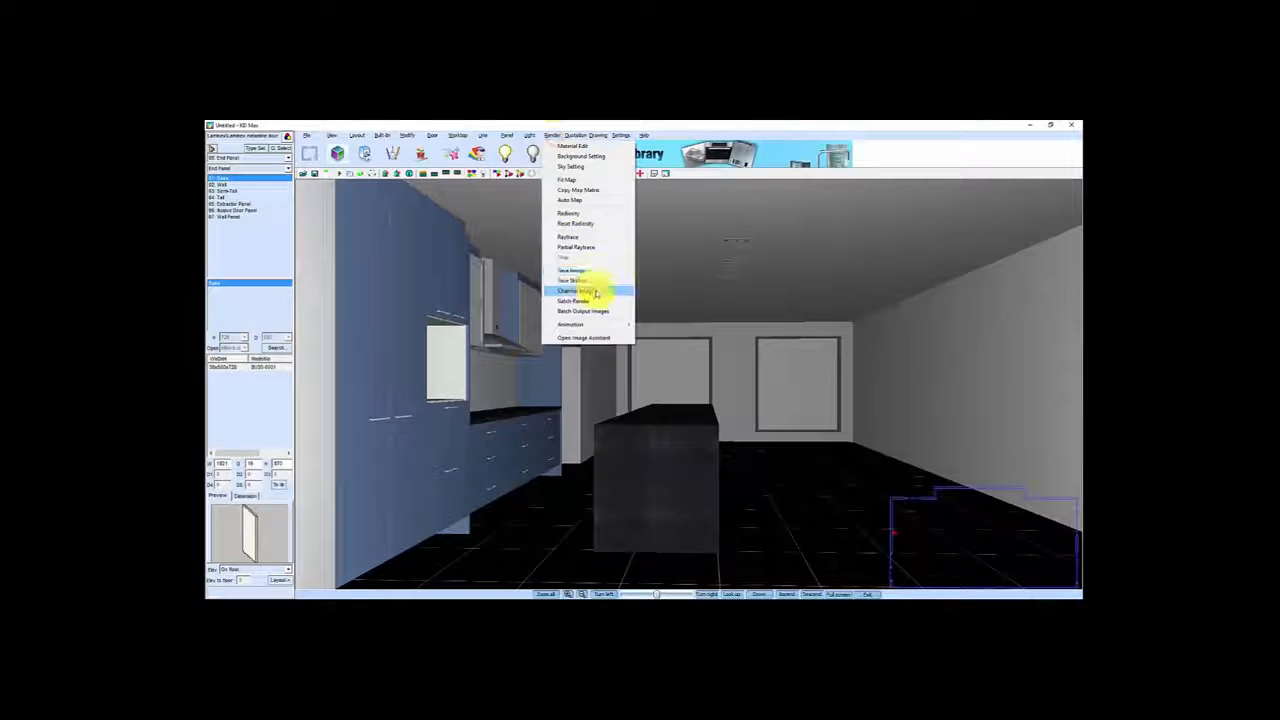
left_click(570, 181)
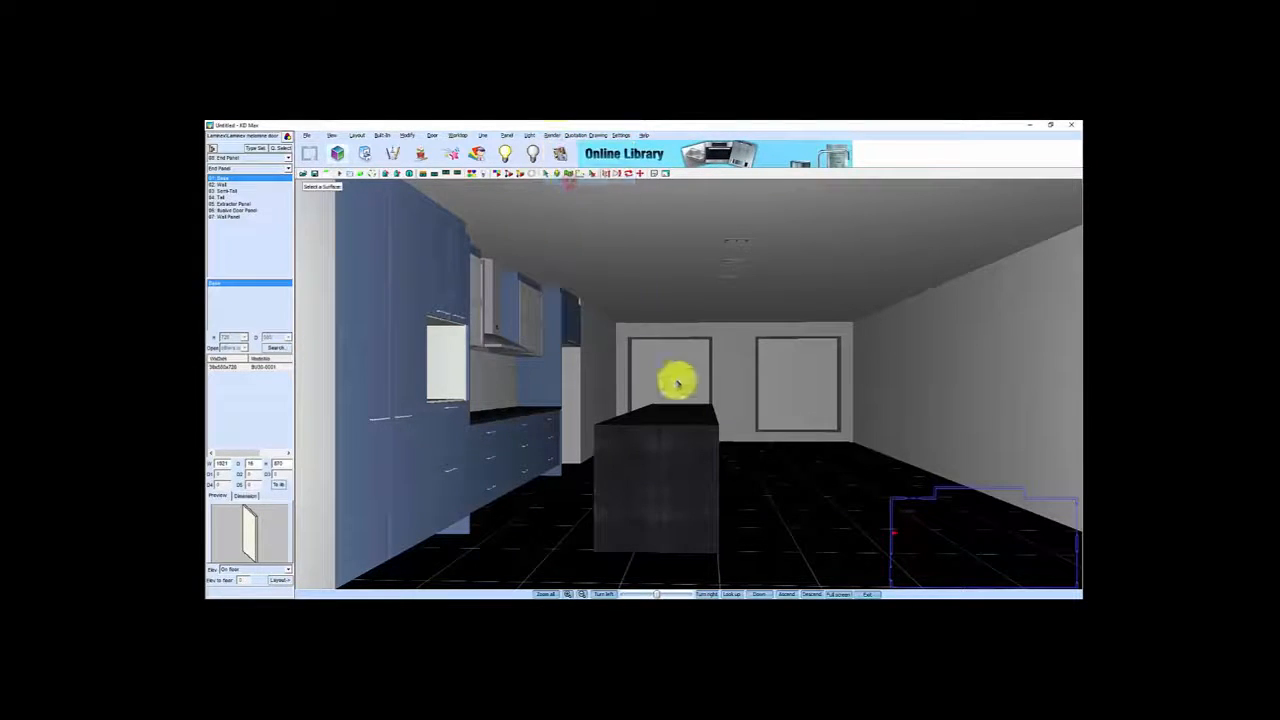
left_click(659, 483)
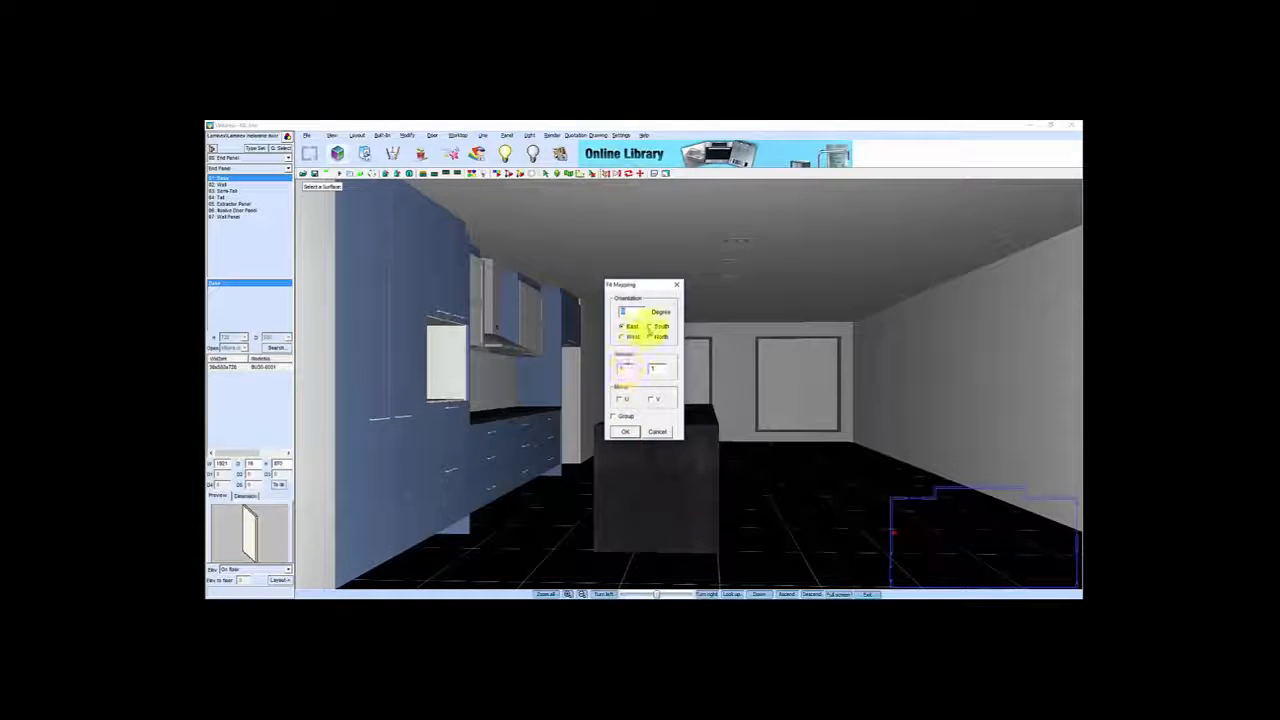
left_click(628, 432)
Create a Style4 side worktop reaching the floor at the island's other end, farther from the tall units
mouse_move(645, 471)
left_mouse_down()
mouse_move(636, 496)
mouse_move(649, 457)
mouse_move(623, 500)
mouse_move(607, 473)
mouse_move(660, 490)
left_mouse_up()
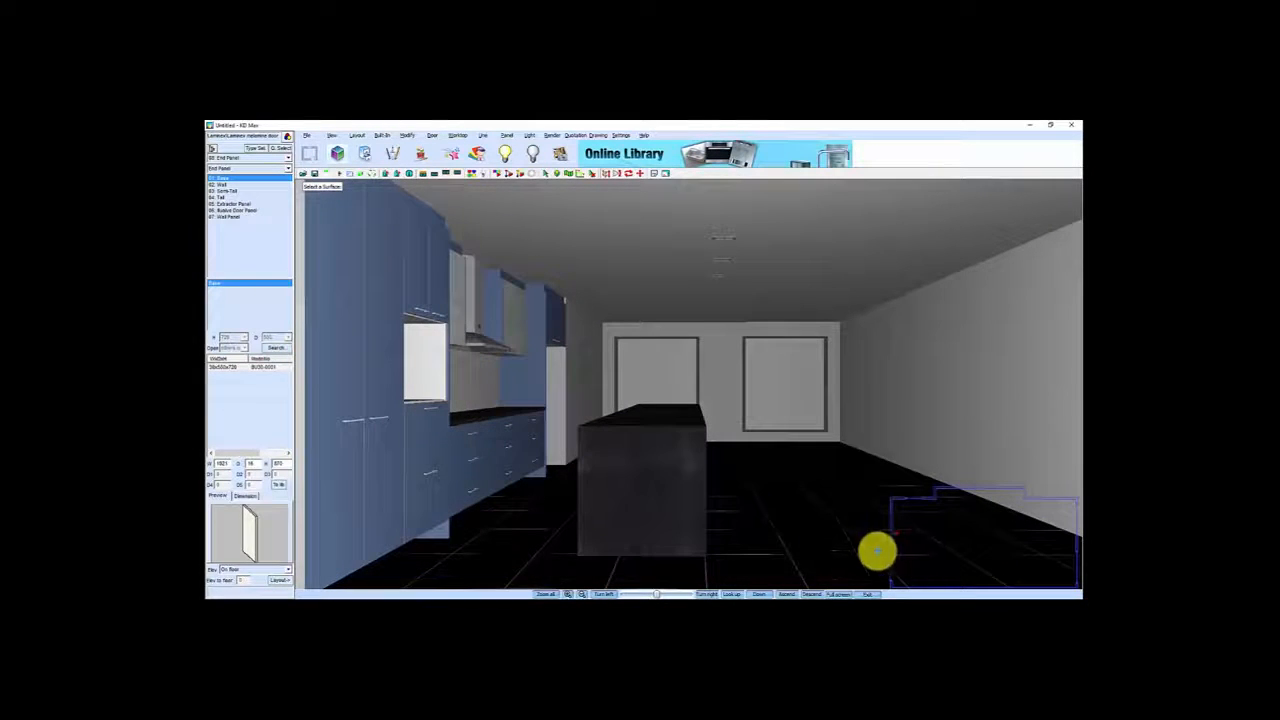
left_click(1063, 537)
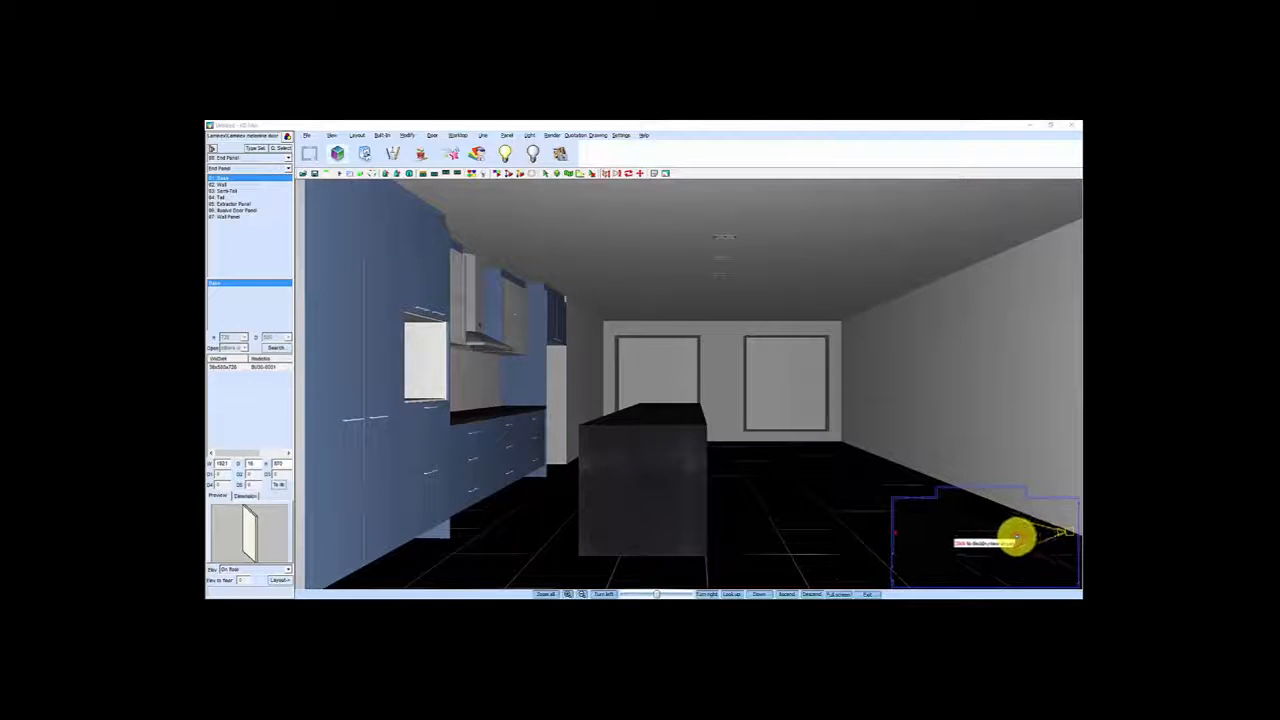
left_click(1013, 535)
left_click_drag(806, 503, 746, 457)
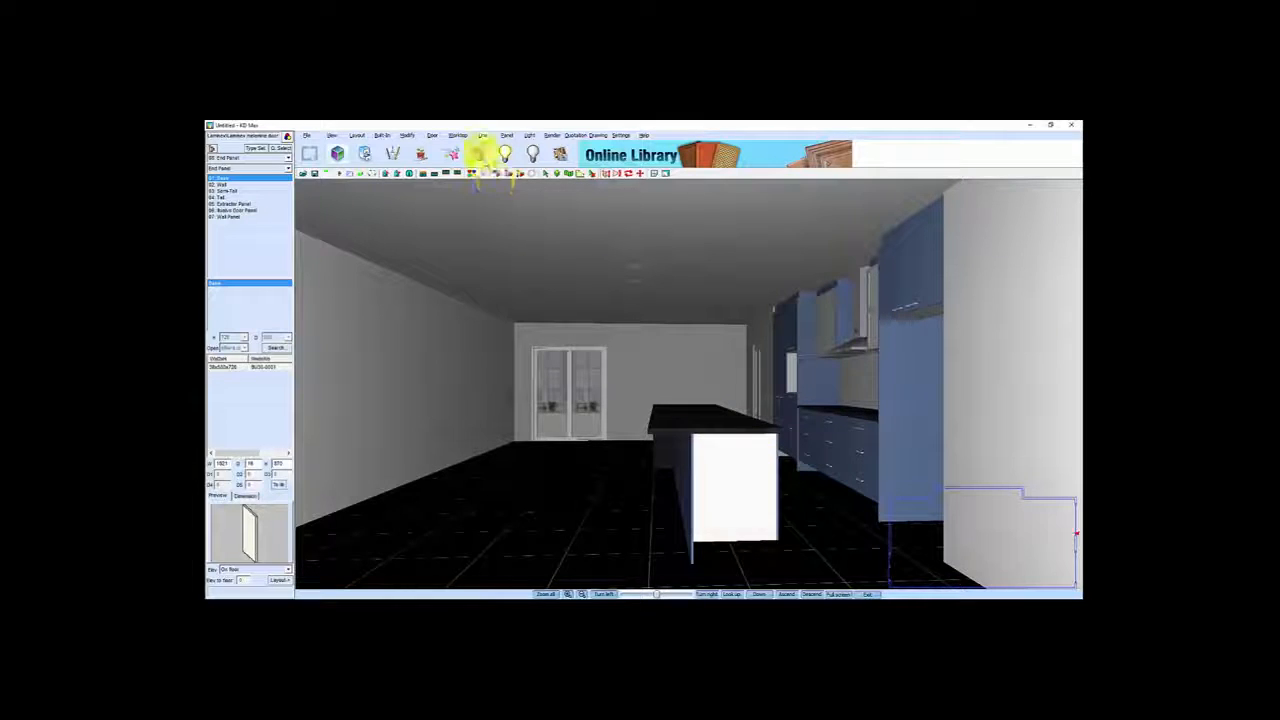
left_click(457, 135)
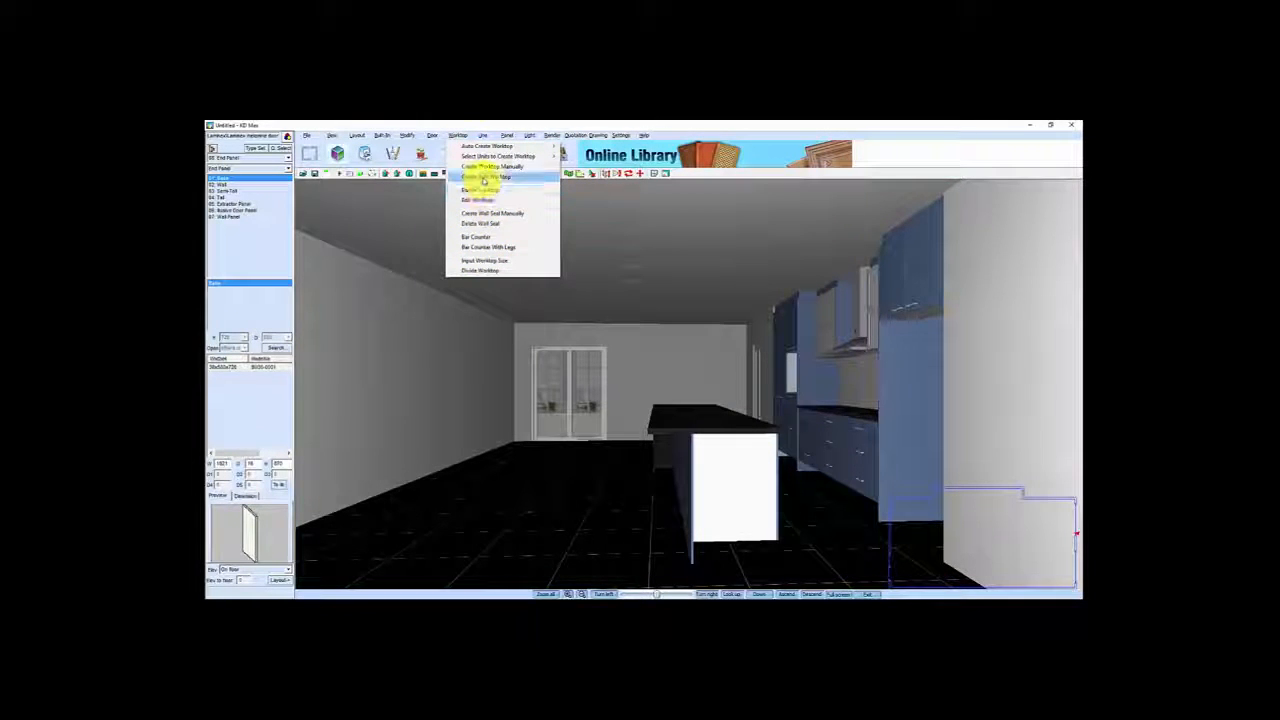
left_click(483, 177)
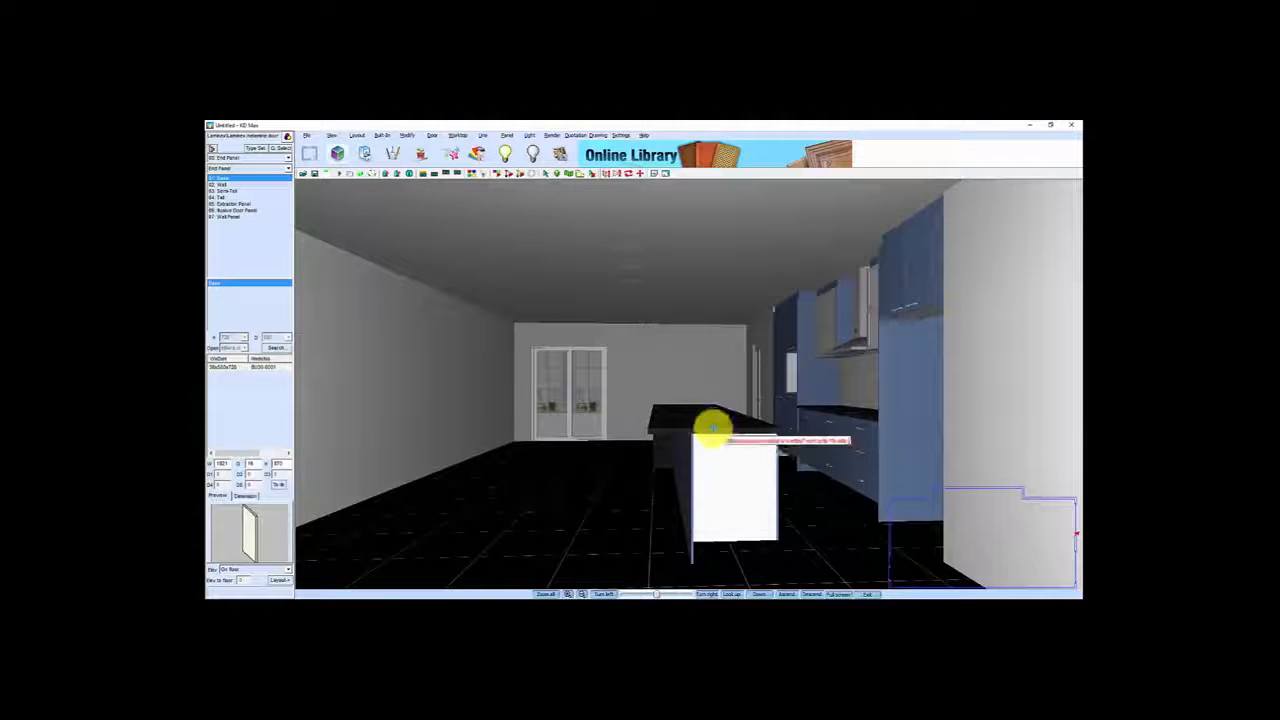
left_click(711, 428)
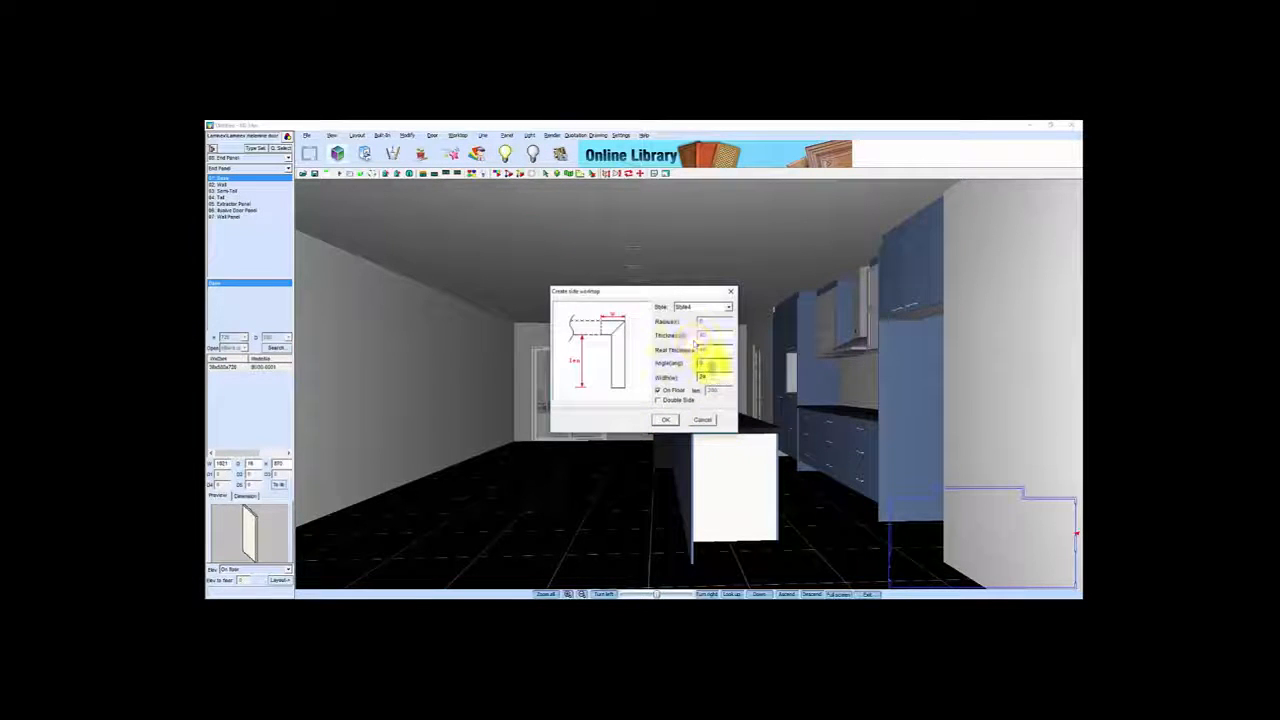
left_click(667, 421)
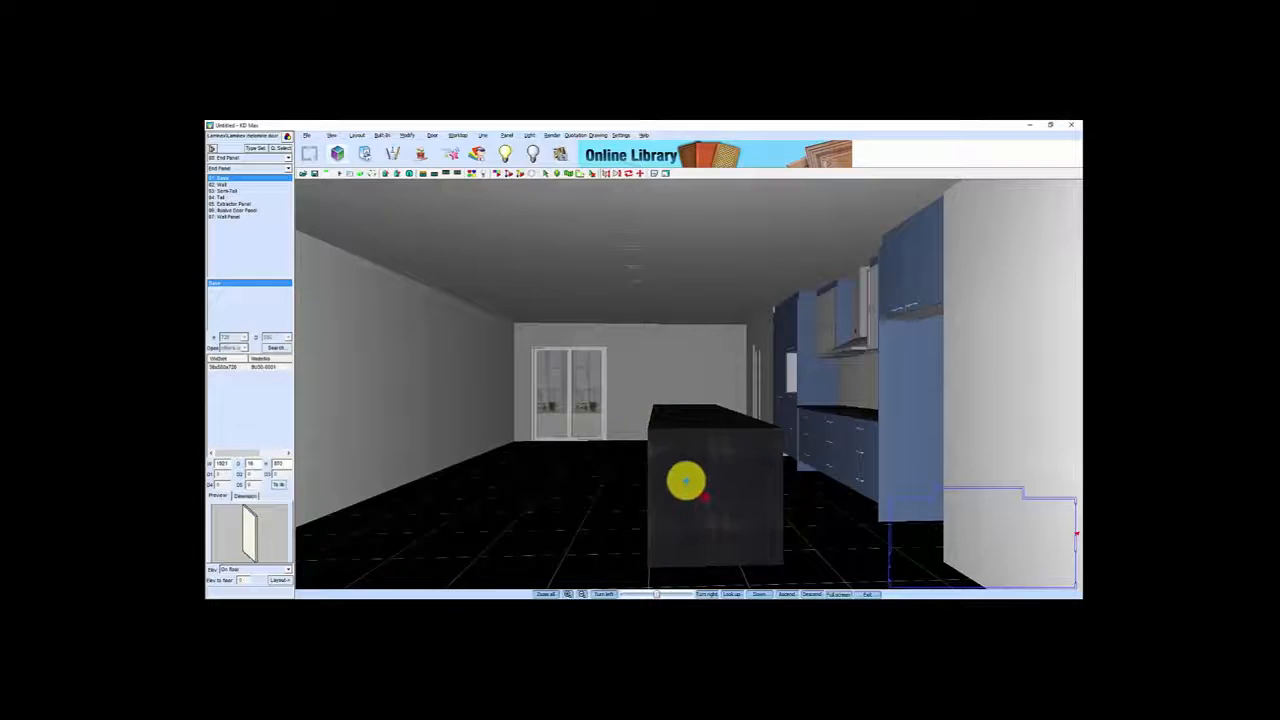
Fit the material map on the new side worktop's face with a 270-degree orientation and a repeat of 1 by 1
key("Right")
key("Up")
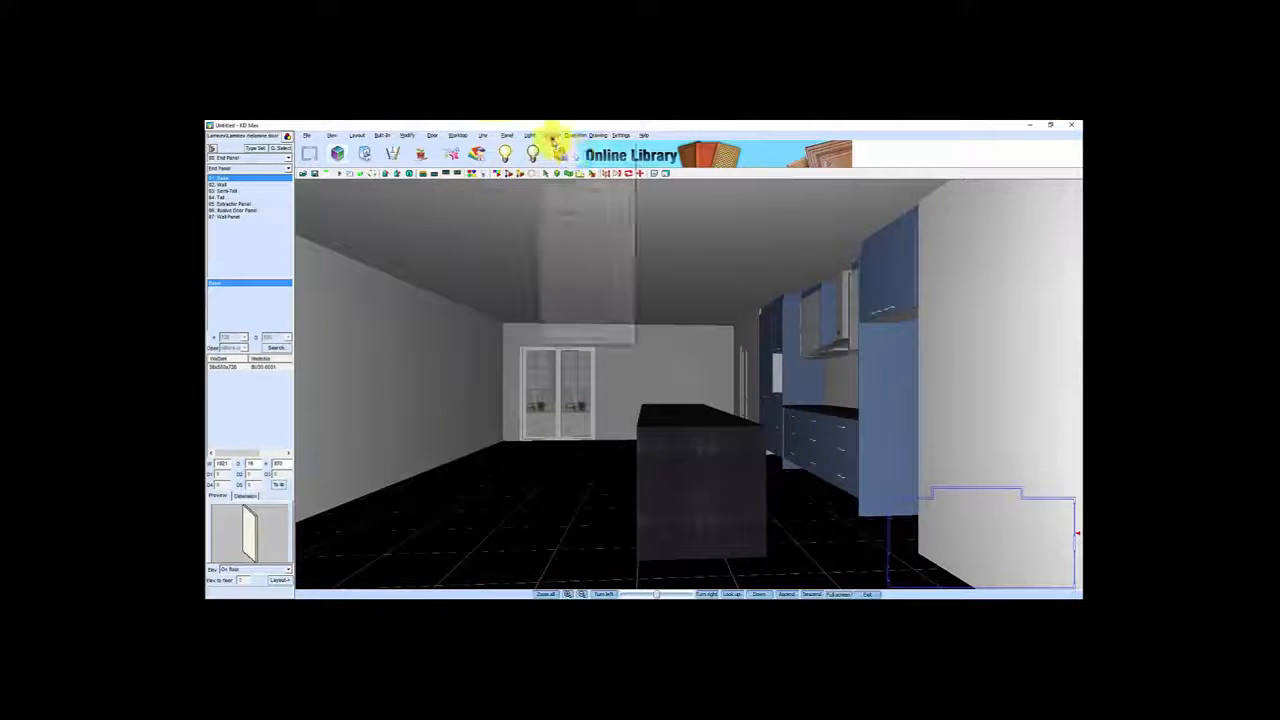
left_click(551, 135)
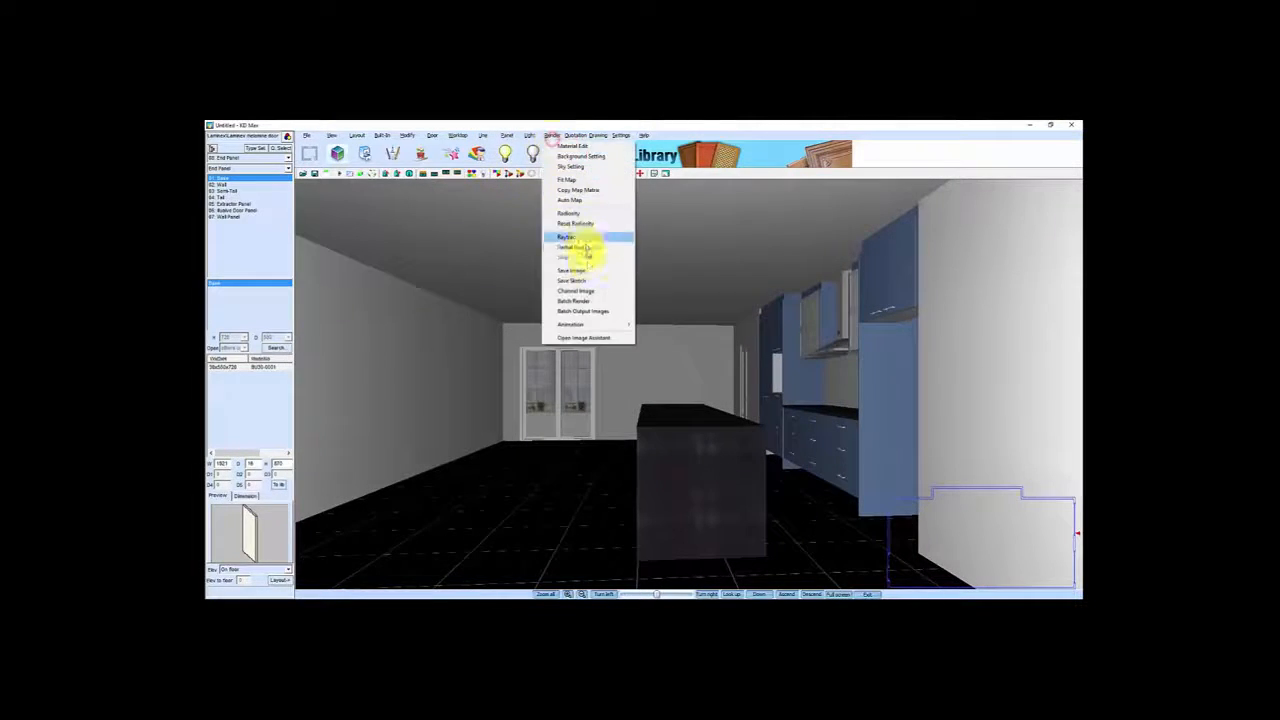
left_click(567, 180)
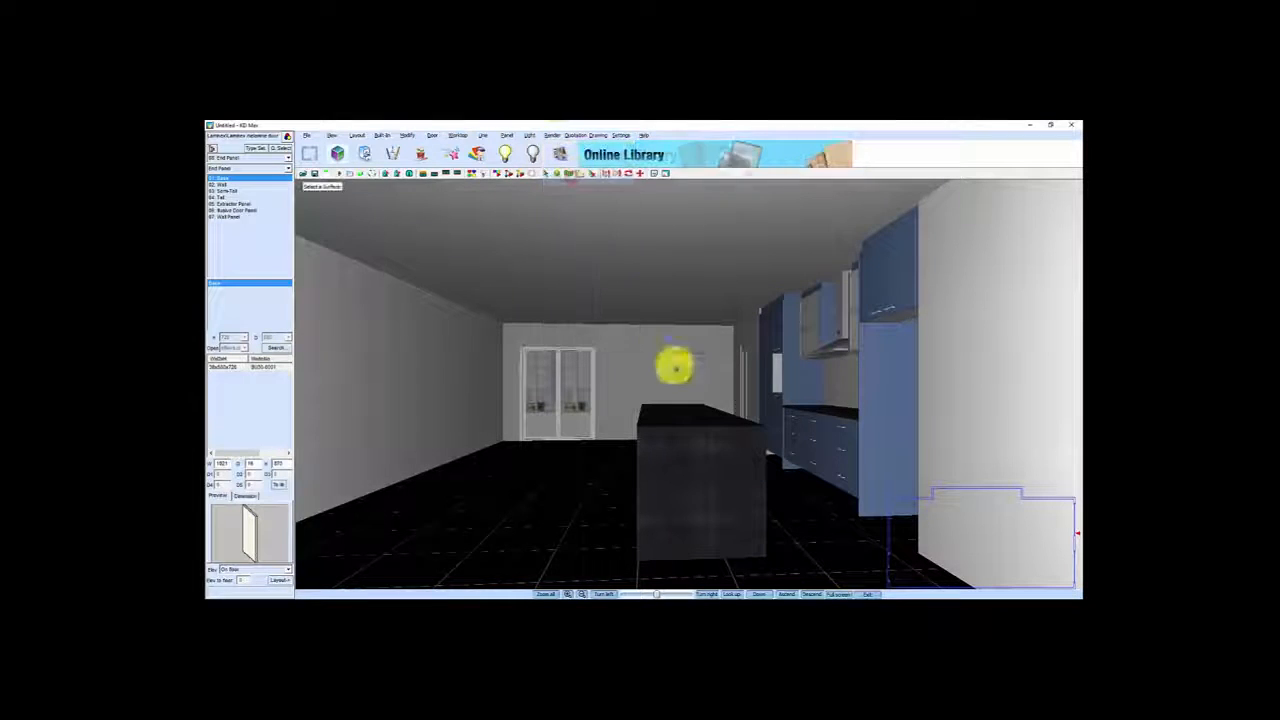
left_click(668, 473)
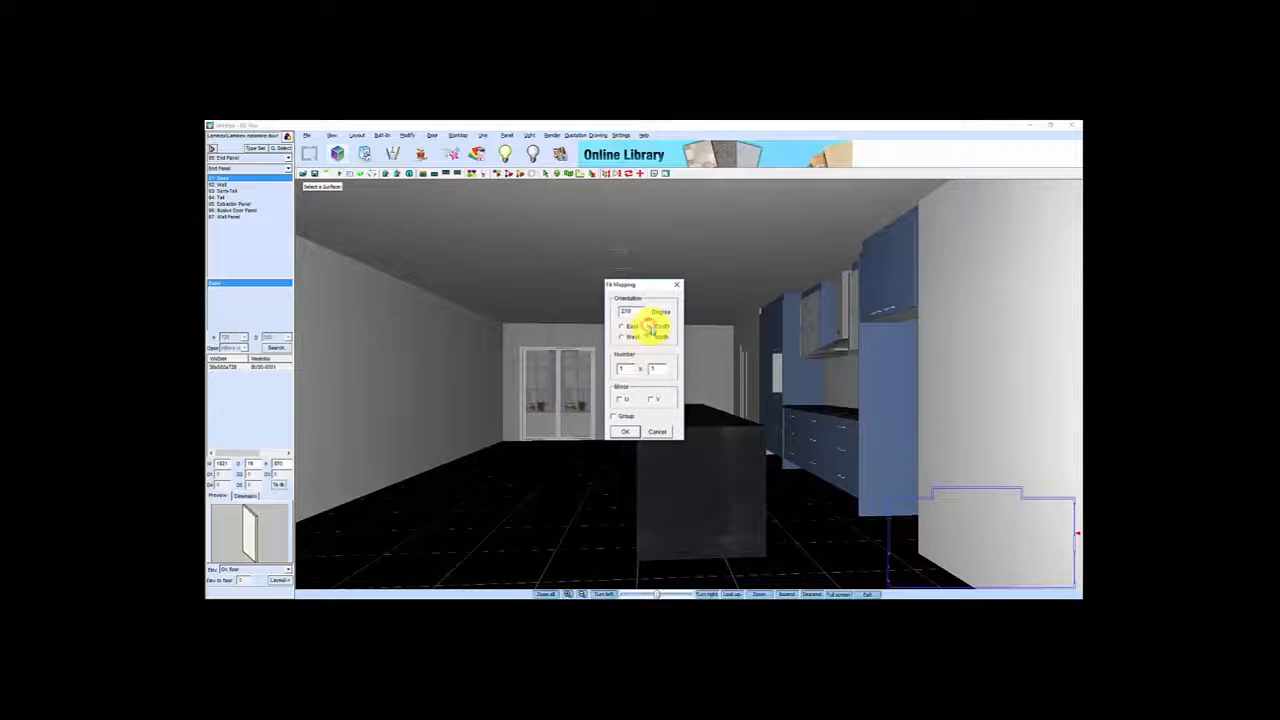
left_click(625, 432)
Automatically create plinths under the kitchen's floor-standing units
scroll(689, 491, "up", 2)
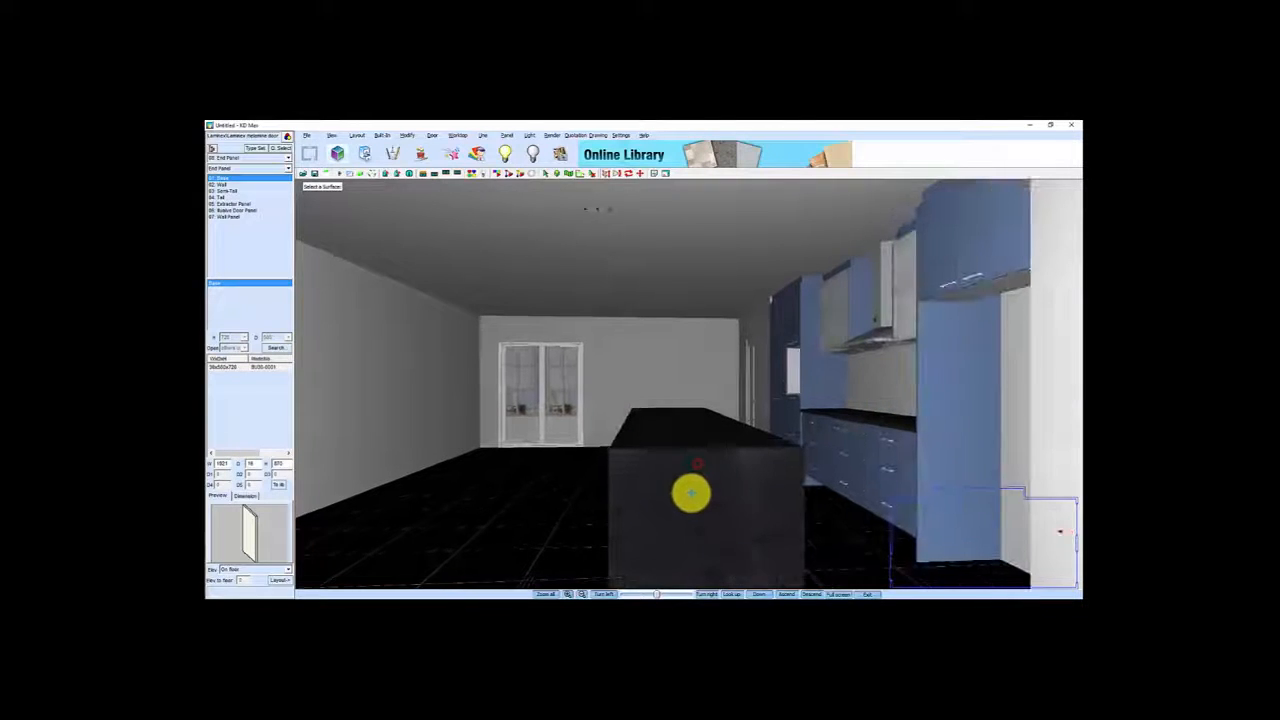
right_click_drag(689, 491, 795, 540)
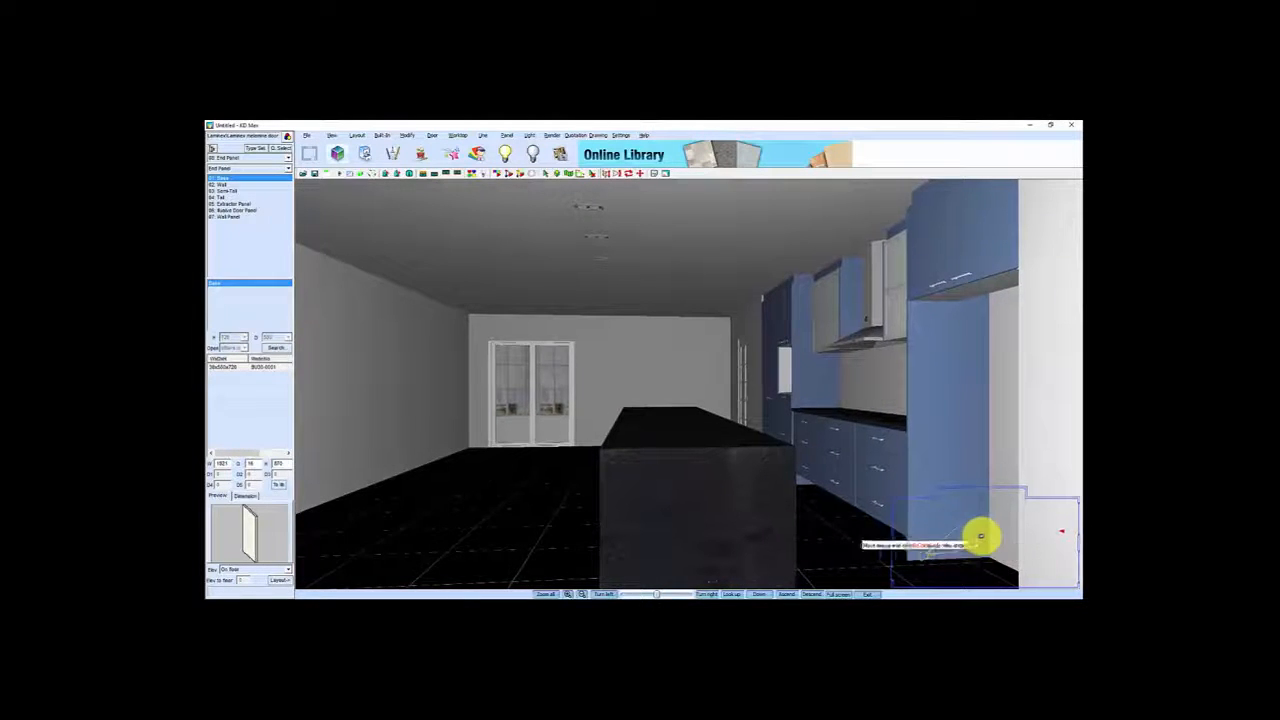
left_click(985, 537)
right_click_drag(769, 509, 878, 405)
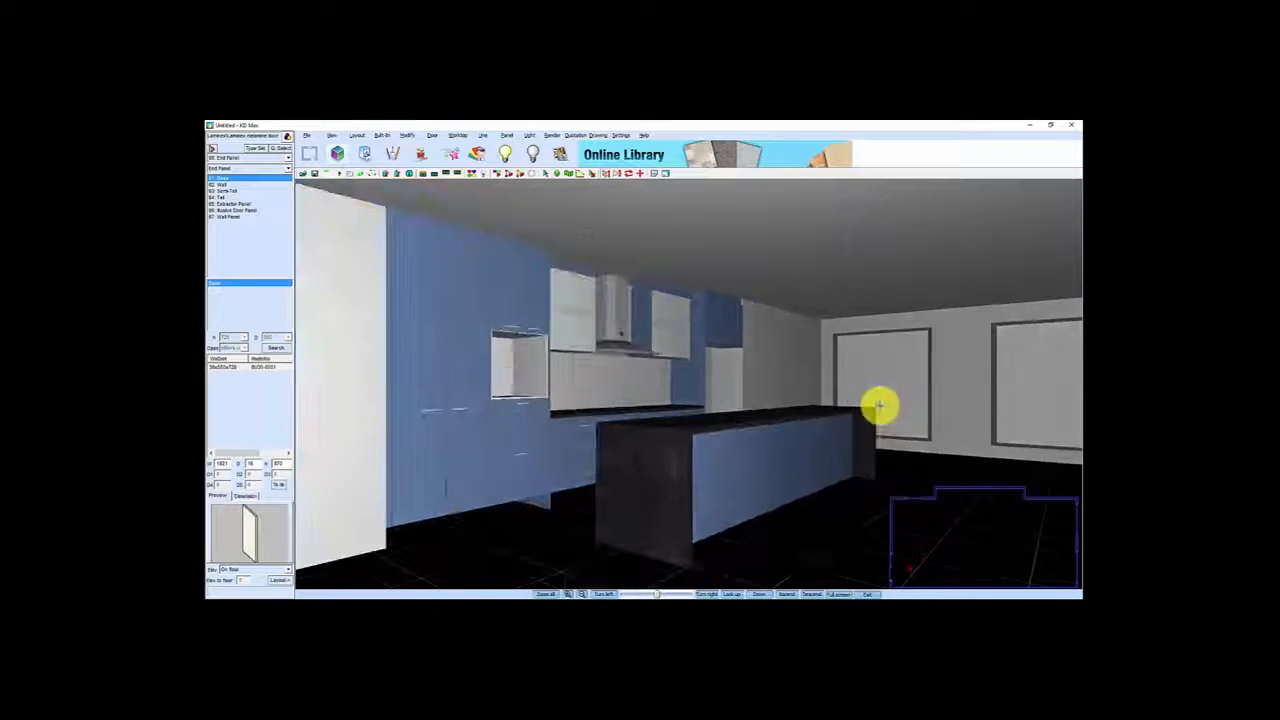
scroll(743, 457, "down", 2)
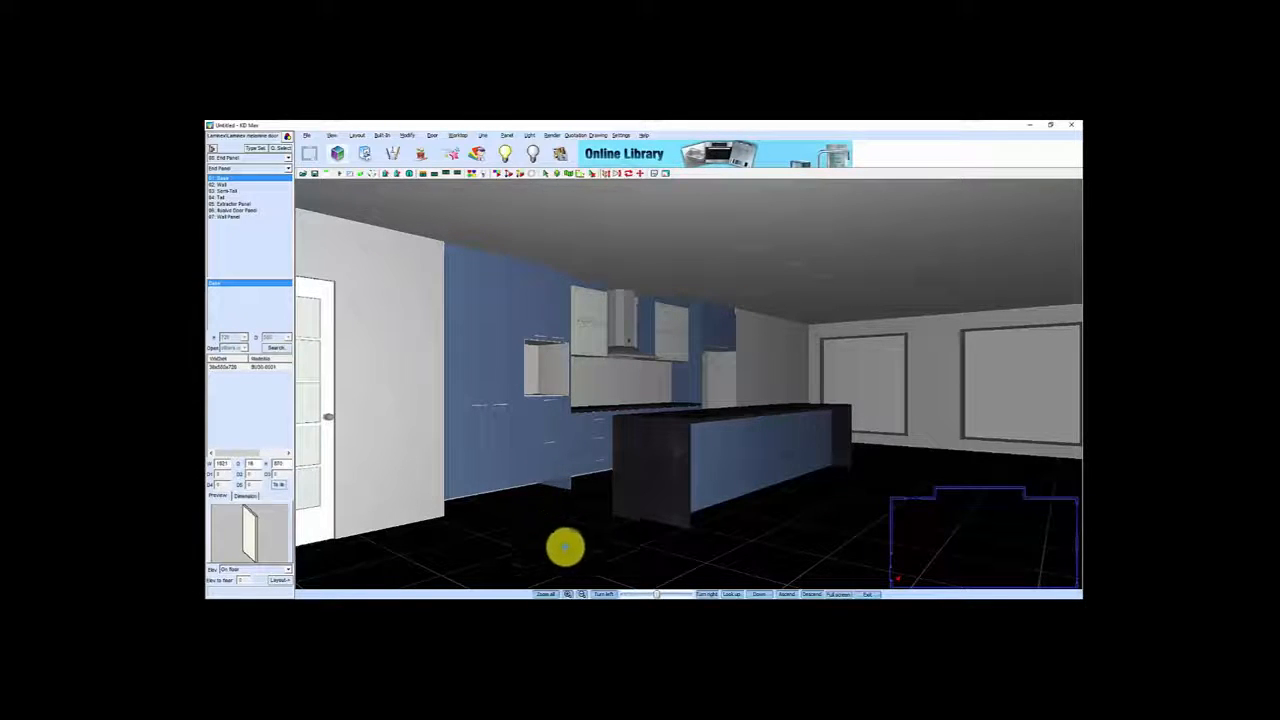
left_click(432, 175)
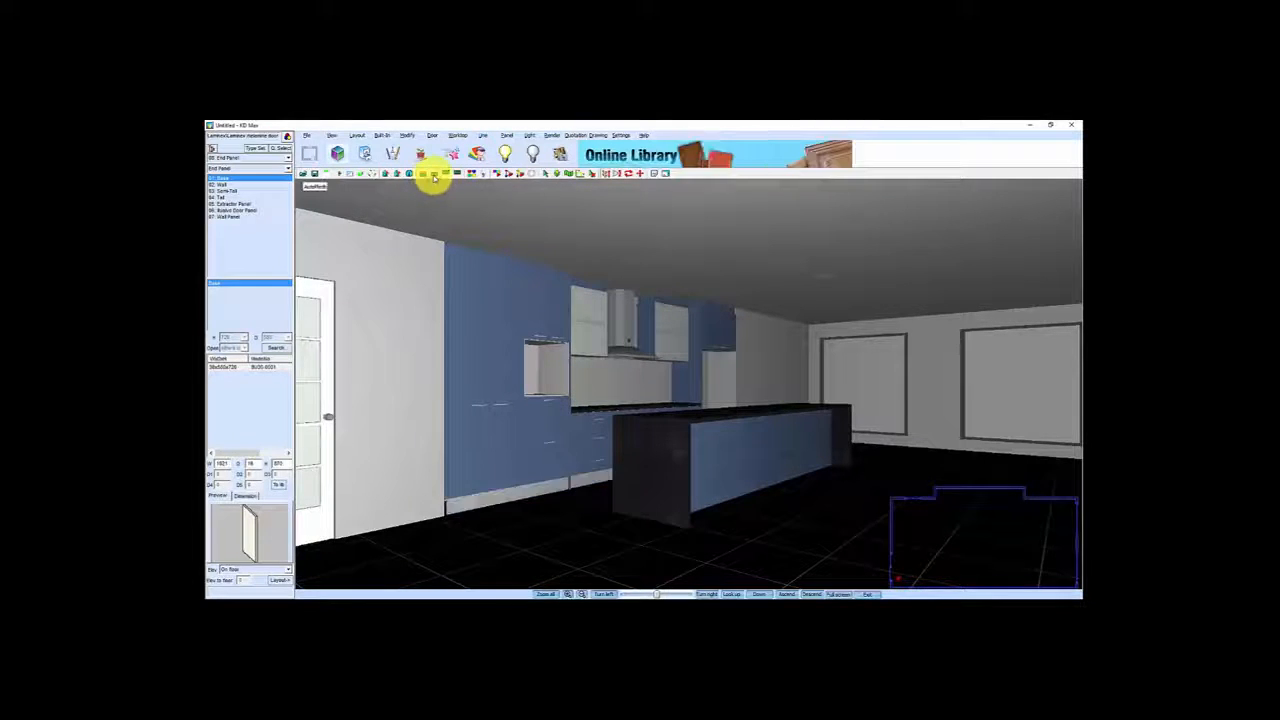
Create a plinth for the end panel beside the tall units by selecting that panel individually
left_click_drag(547, 448, 651, 508)
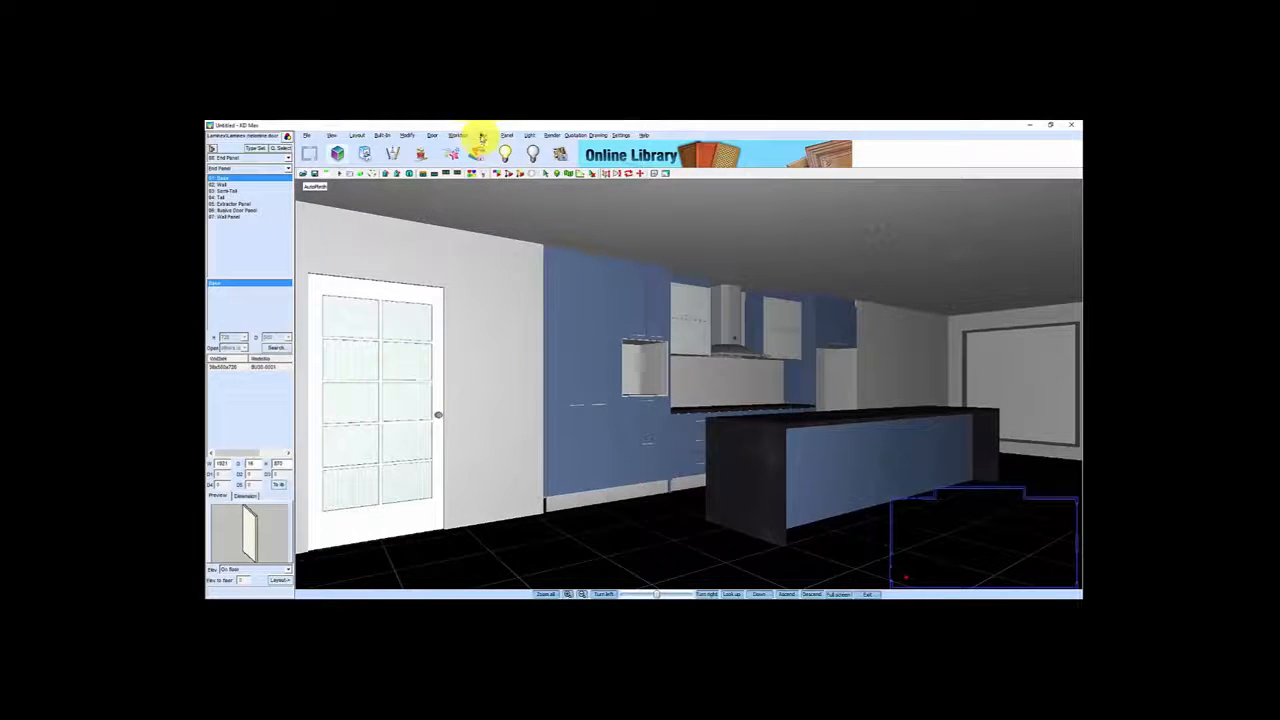
left_click(482, 135)
mouse_move(553, 158)
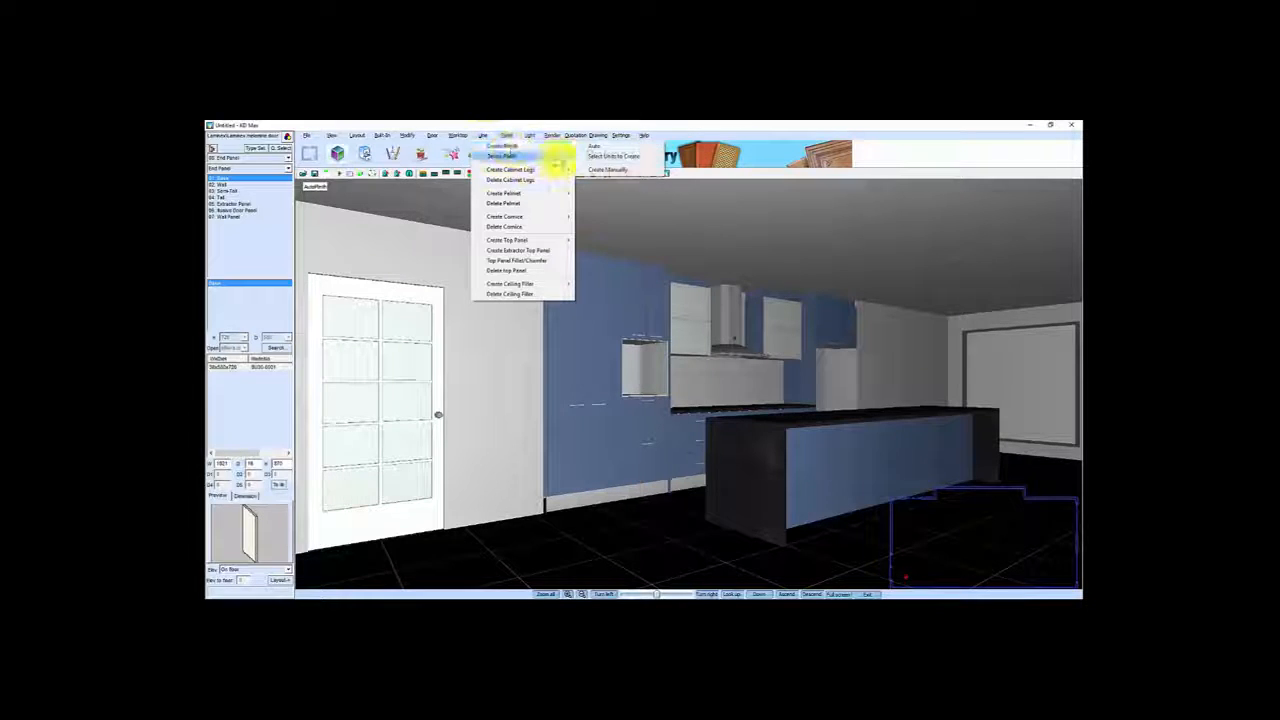
left_click(610, 157)
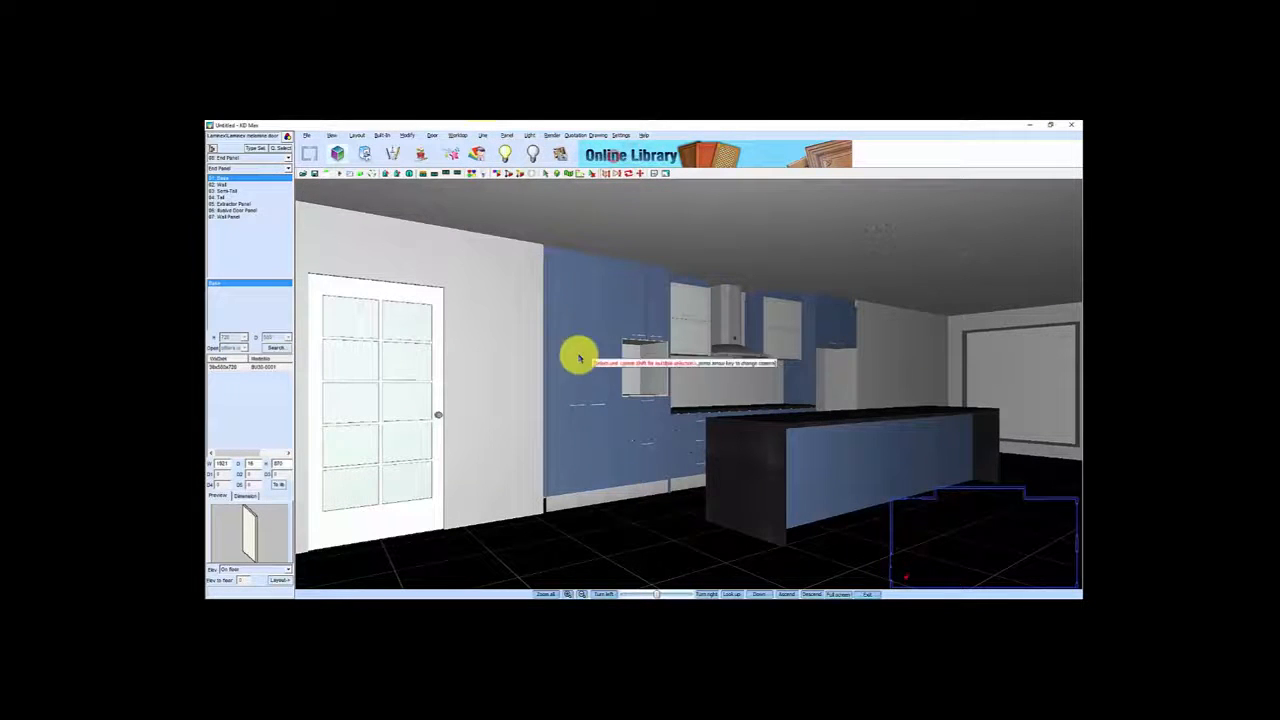
left_click(545, 441)
Choose the third Miele Oven from the Oven style and place it in the tall unit's open niche with Auto fit size
left_click_drag(609, 484, 660, 555)
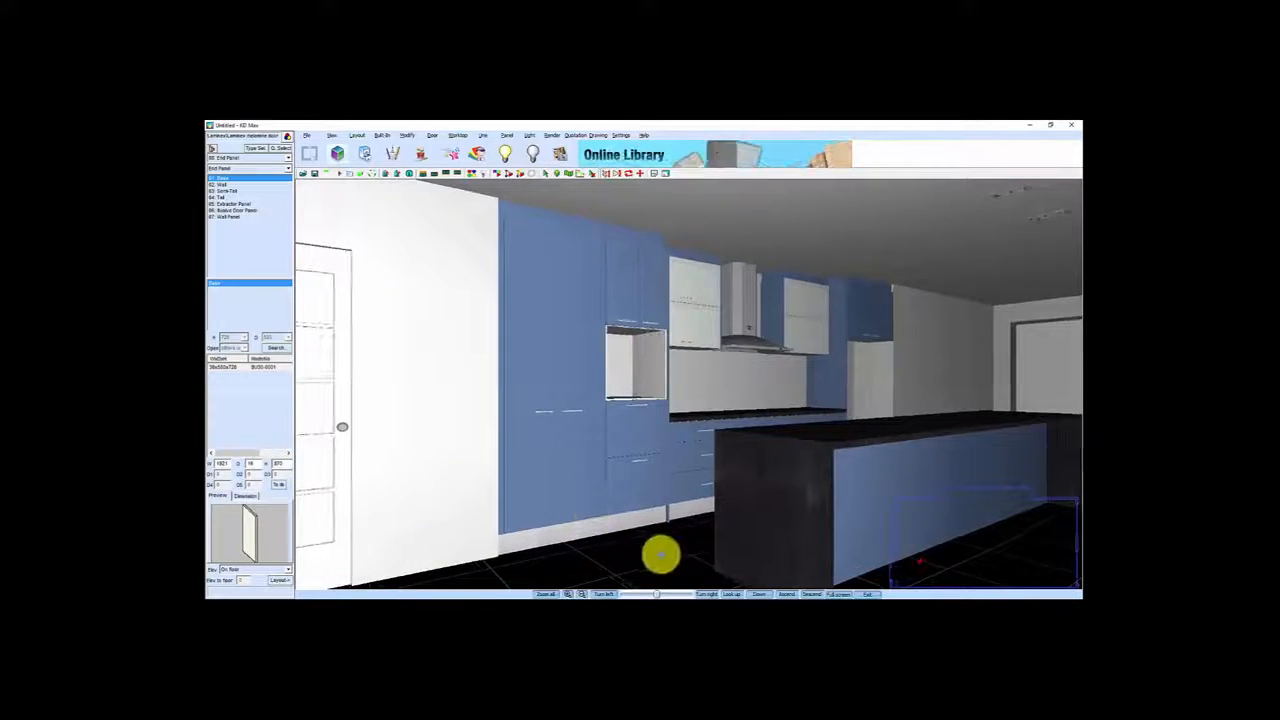
left_click_drag(917, 524, 969, 514)
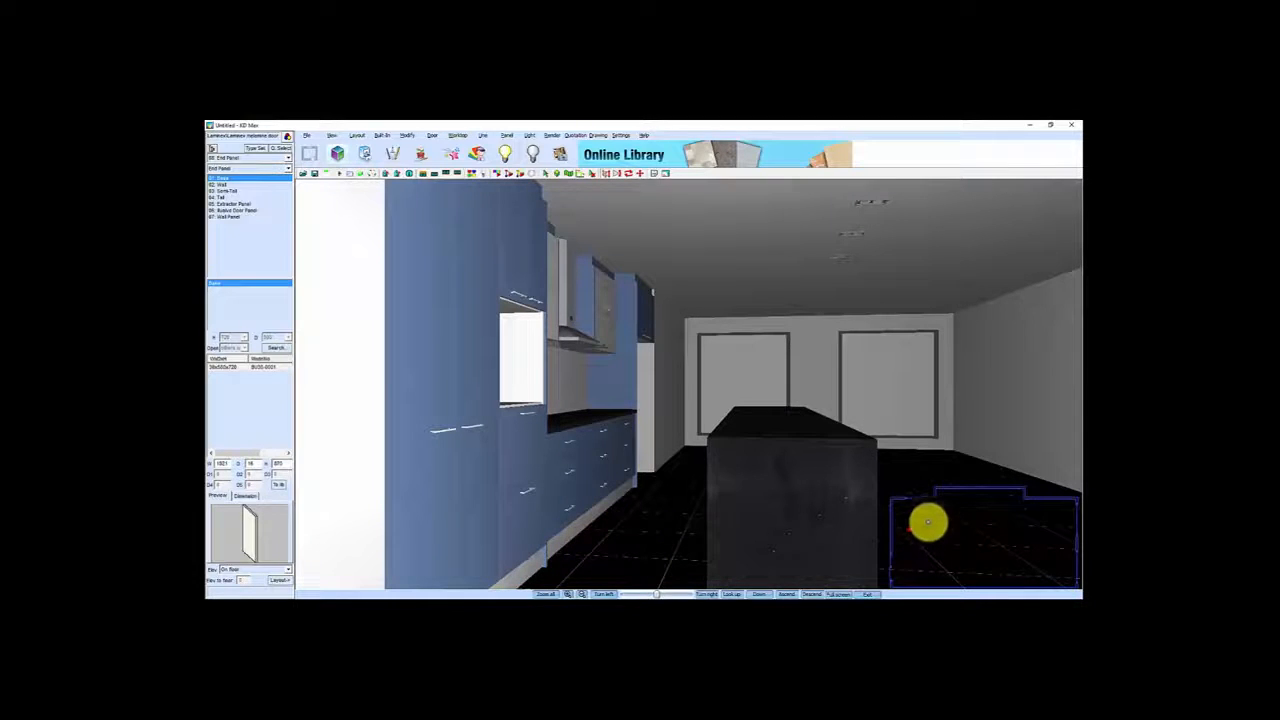
left_click_drag(932, 511, 971, 526)
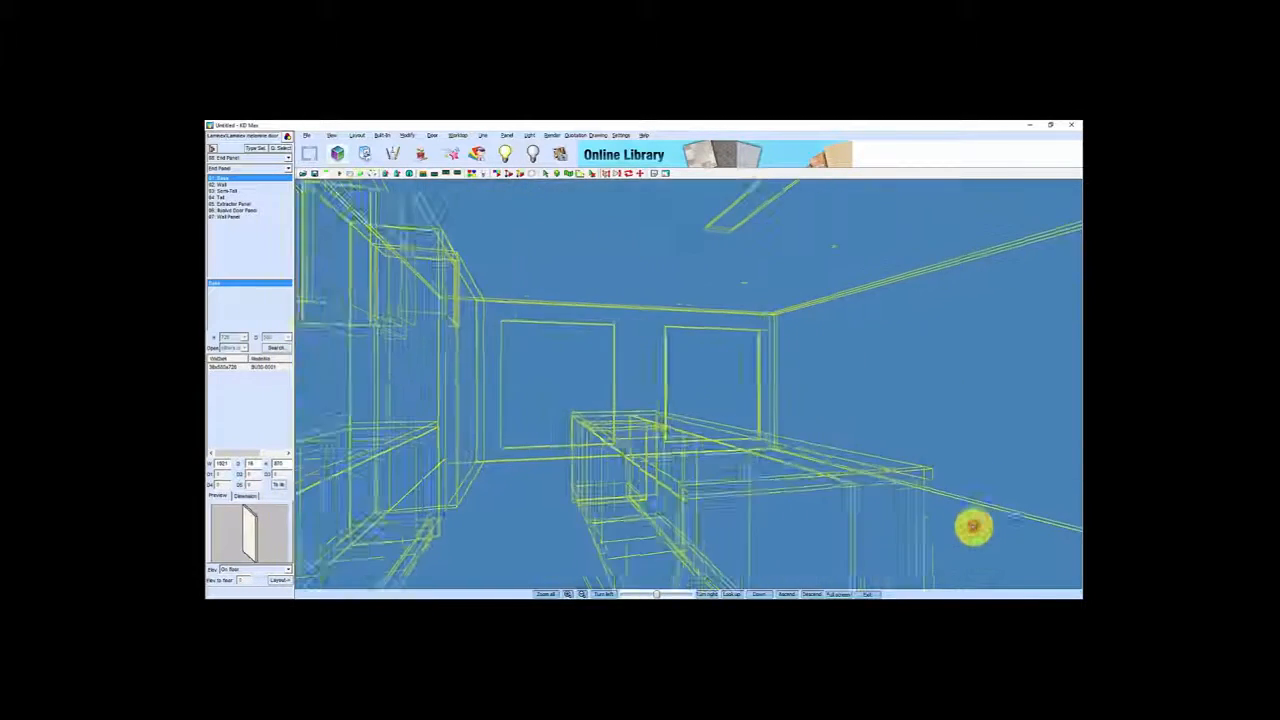
mouse_move(629, 534)
left_mouse_down()
mouse_move(647, 496)
mouse_move(649, 532)
left_mouse_up()
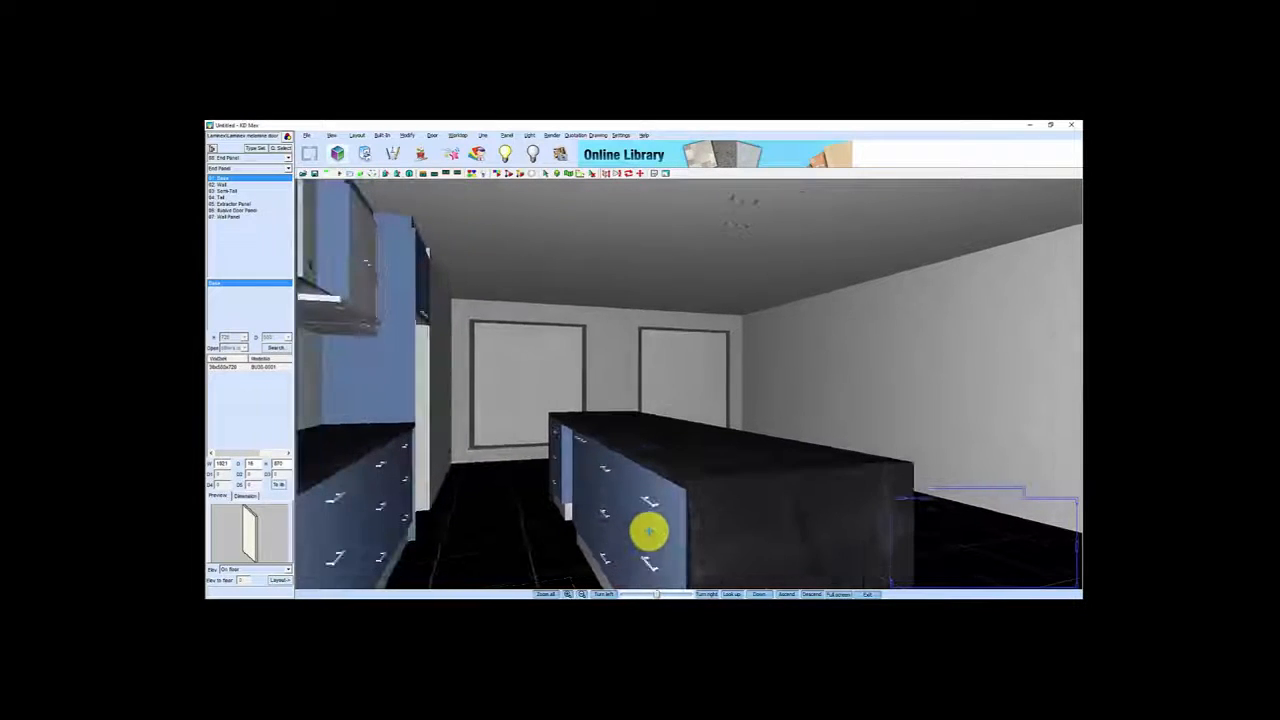
mouse_move(931, 569)
left_mouse_down()
mouse_move(960, 540)
mouse_move(737, 517)
mouse_move(851, 506)
mouse_move(832, 536)
left_mouse_up()
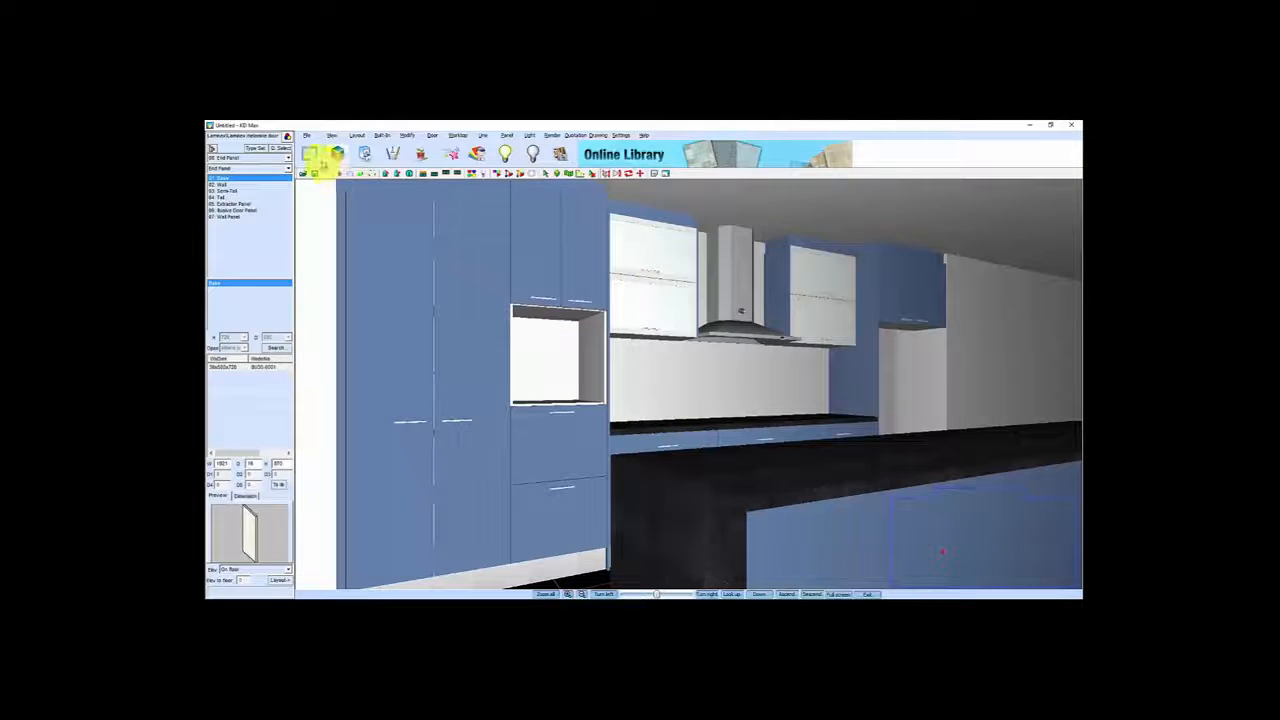
left_click(257, 148)
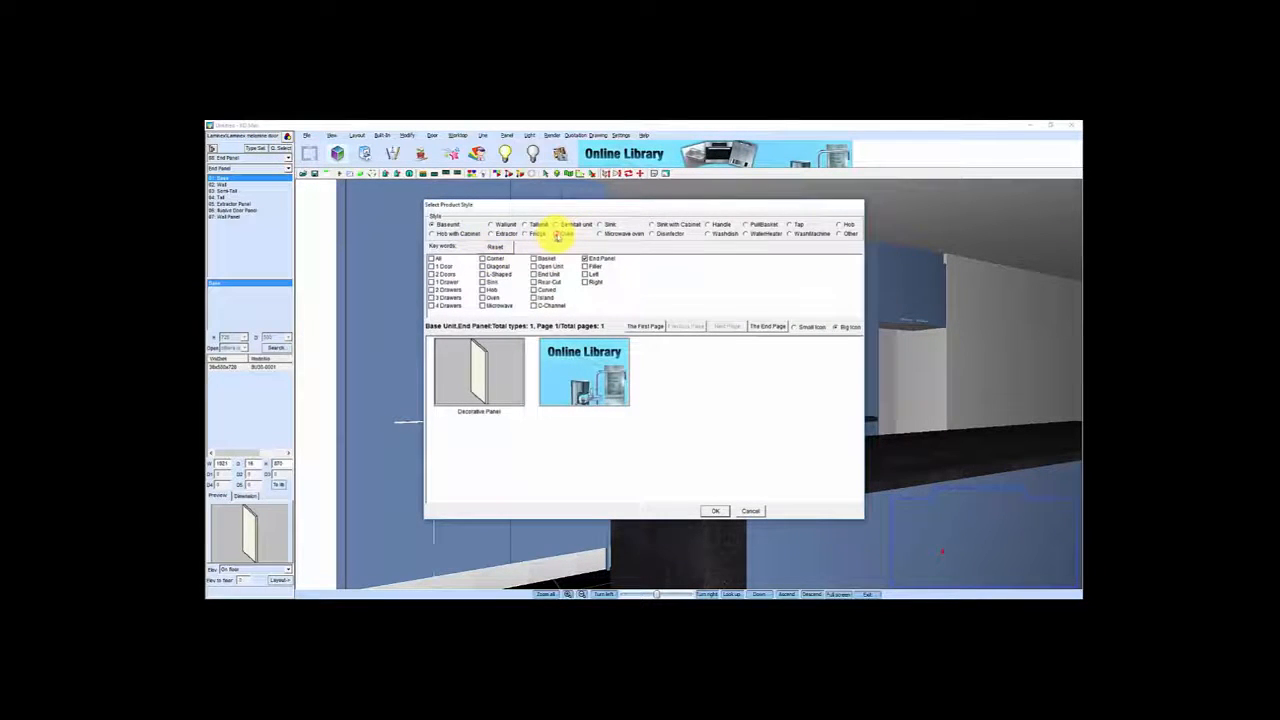
left_click(557, 234)
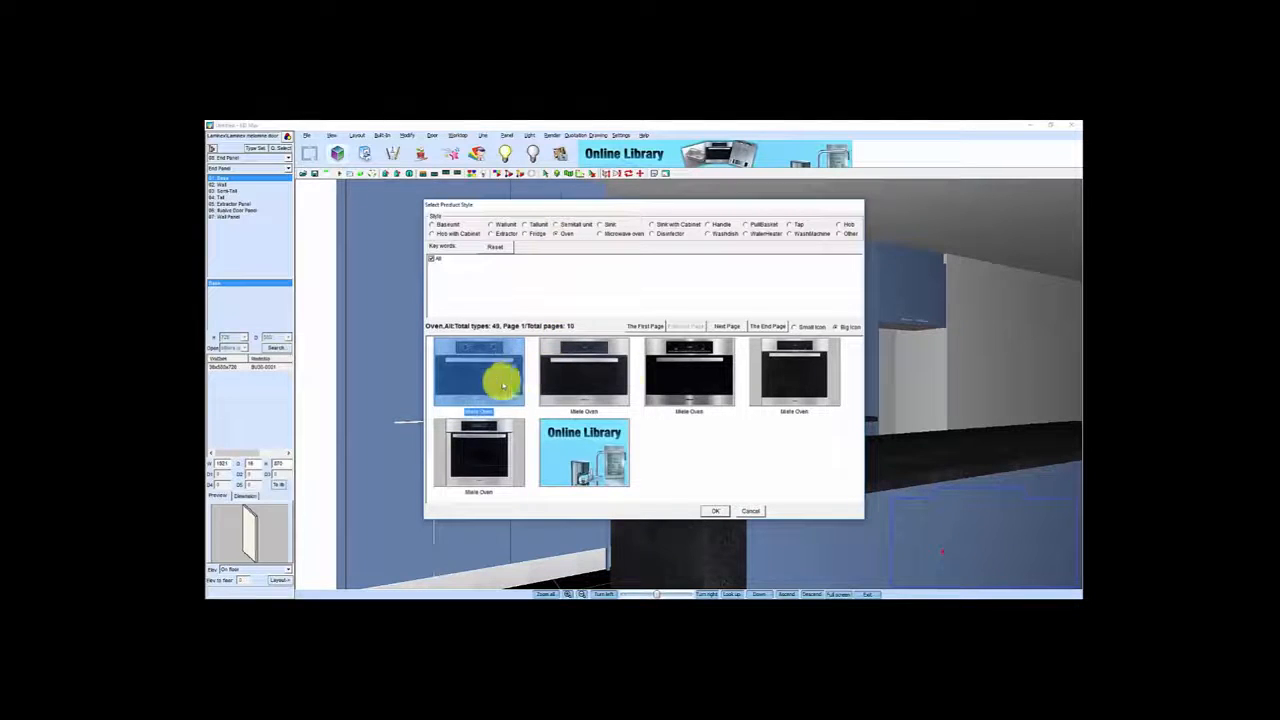
left_click(681, 376)
left_click(715, 511)
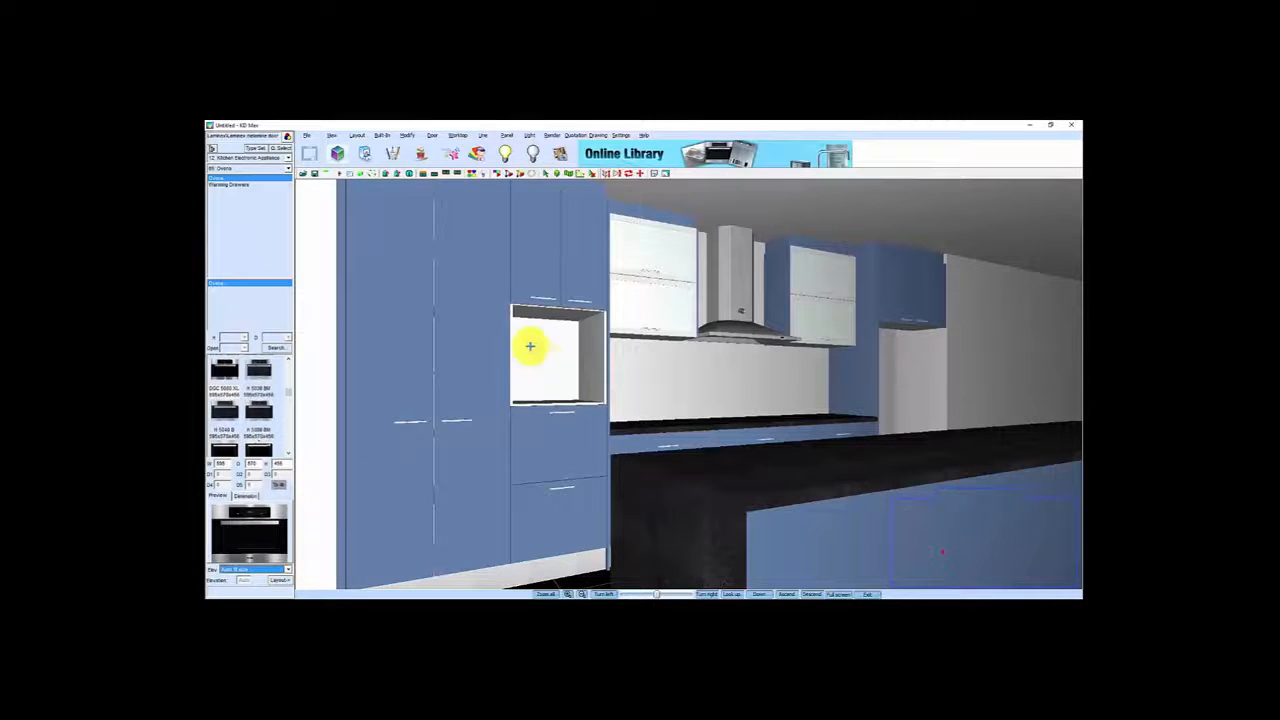
left_click(282, 580)
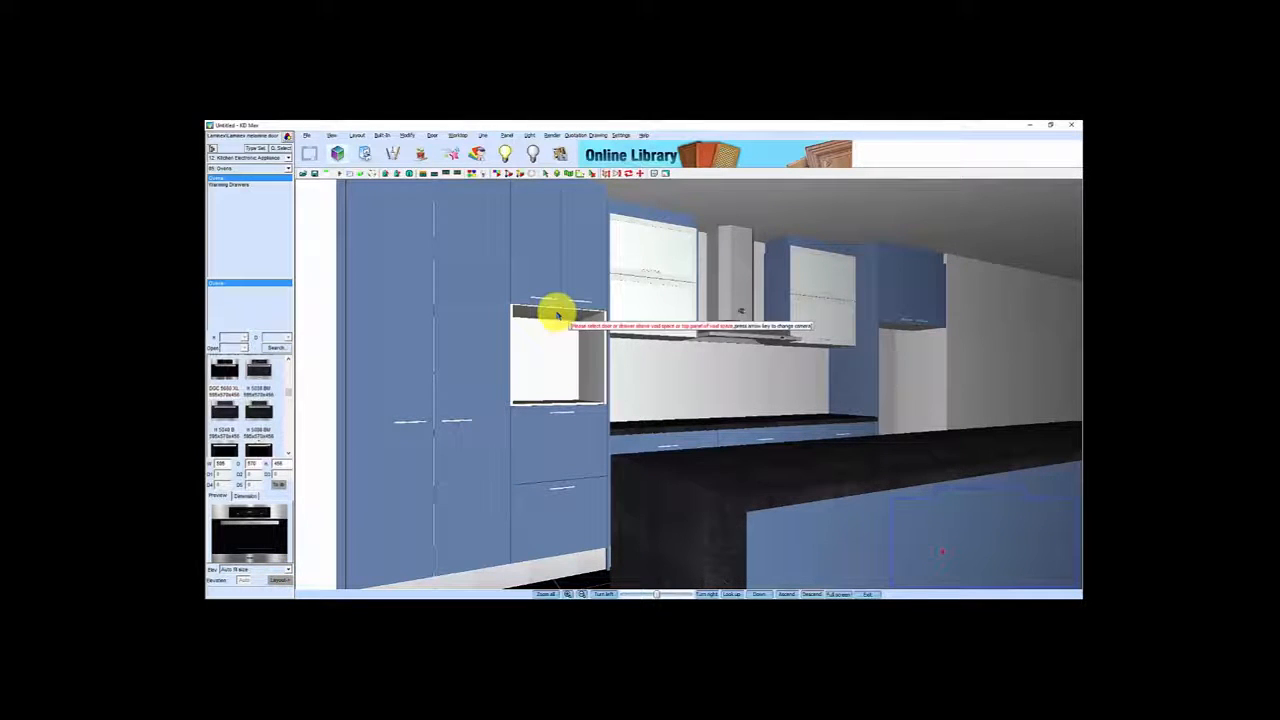
left_click(564, 425)
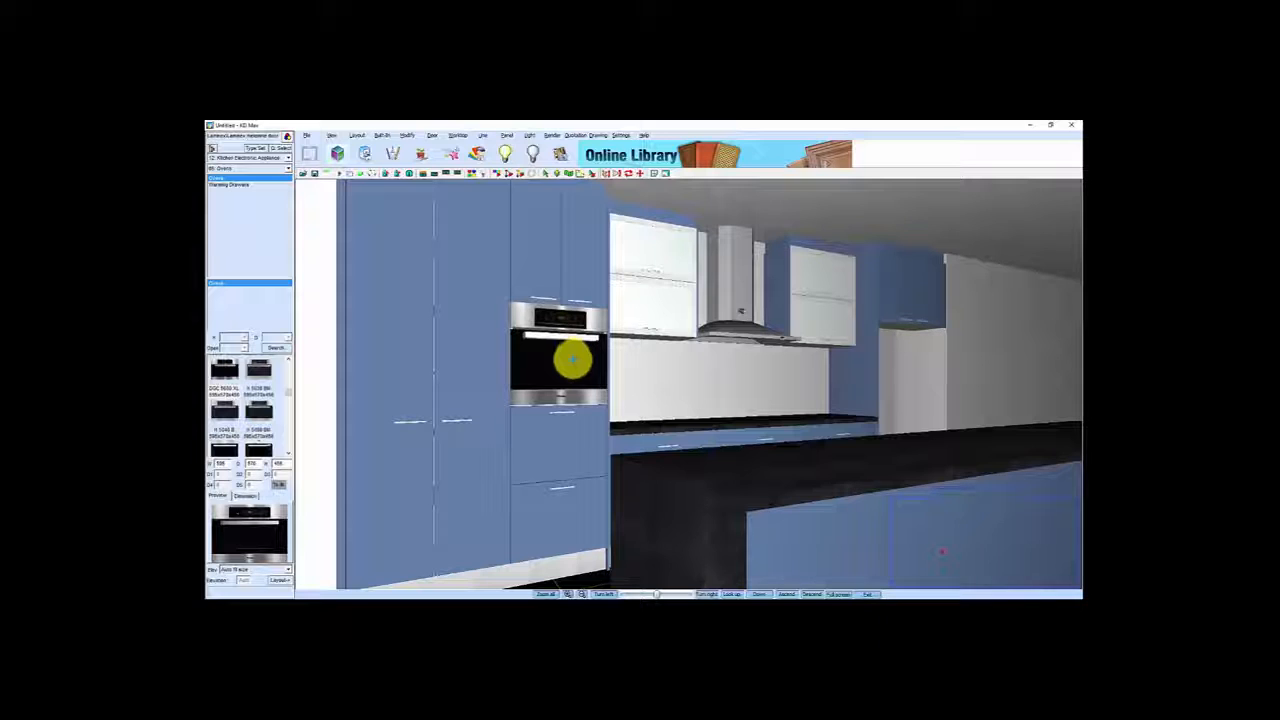
Bring the back-wall worktop into view and choose the Hob style in the product style selection
scroll(546, 429, "down", 3)
left_click_drag(539, 413, 506, 436)
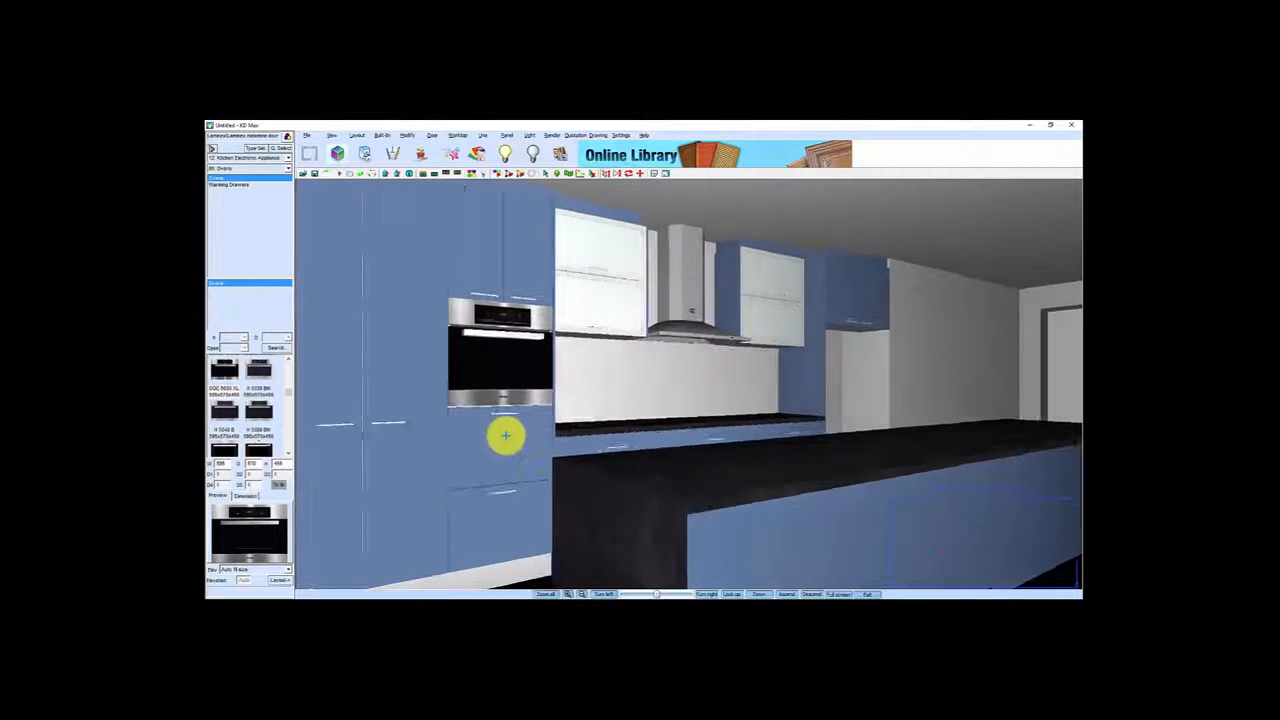
left_click_drag(666, 429, 638, 486)
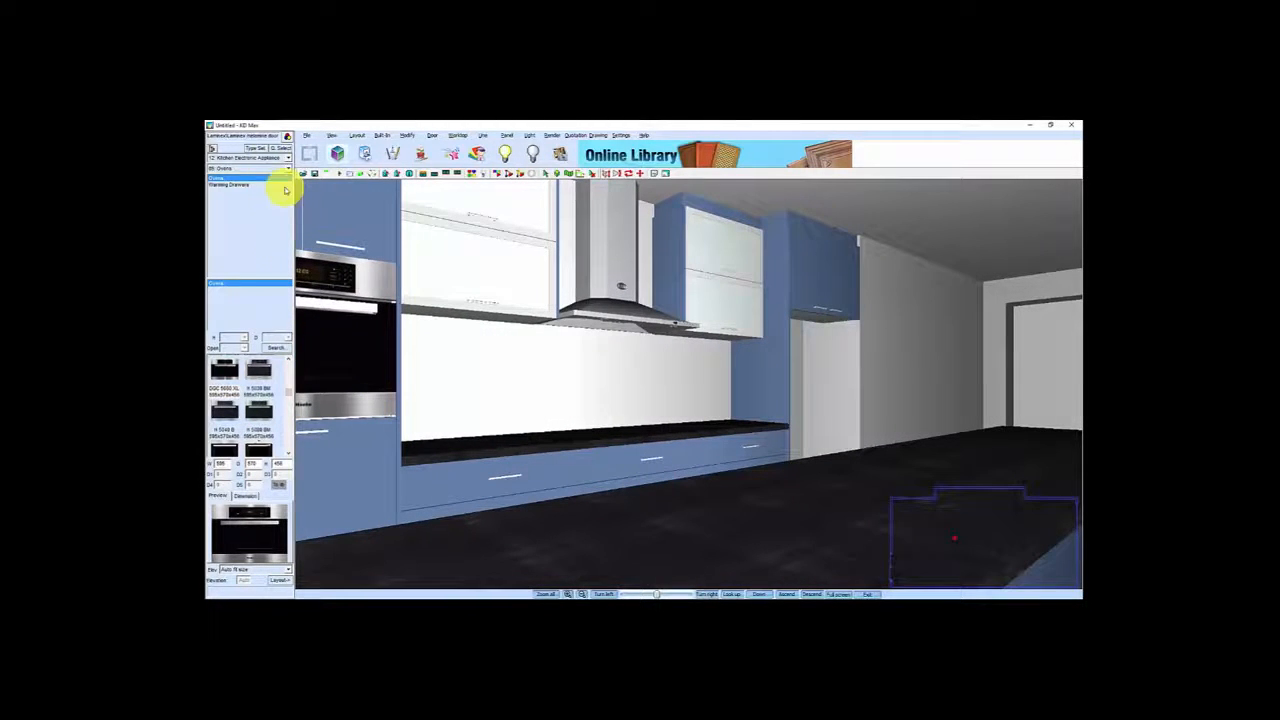
left_click(256, 148)
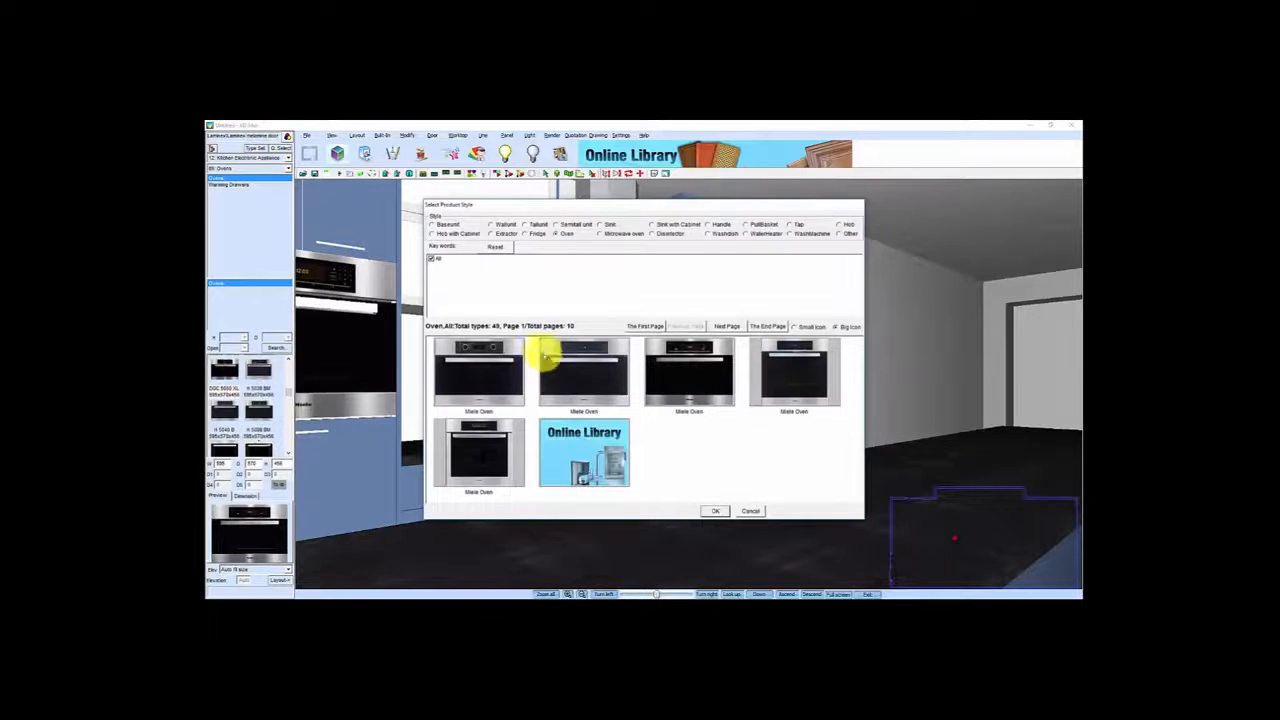
left_click(838, 224)
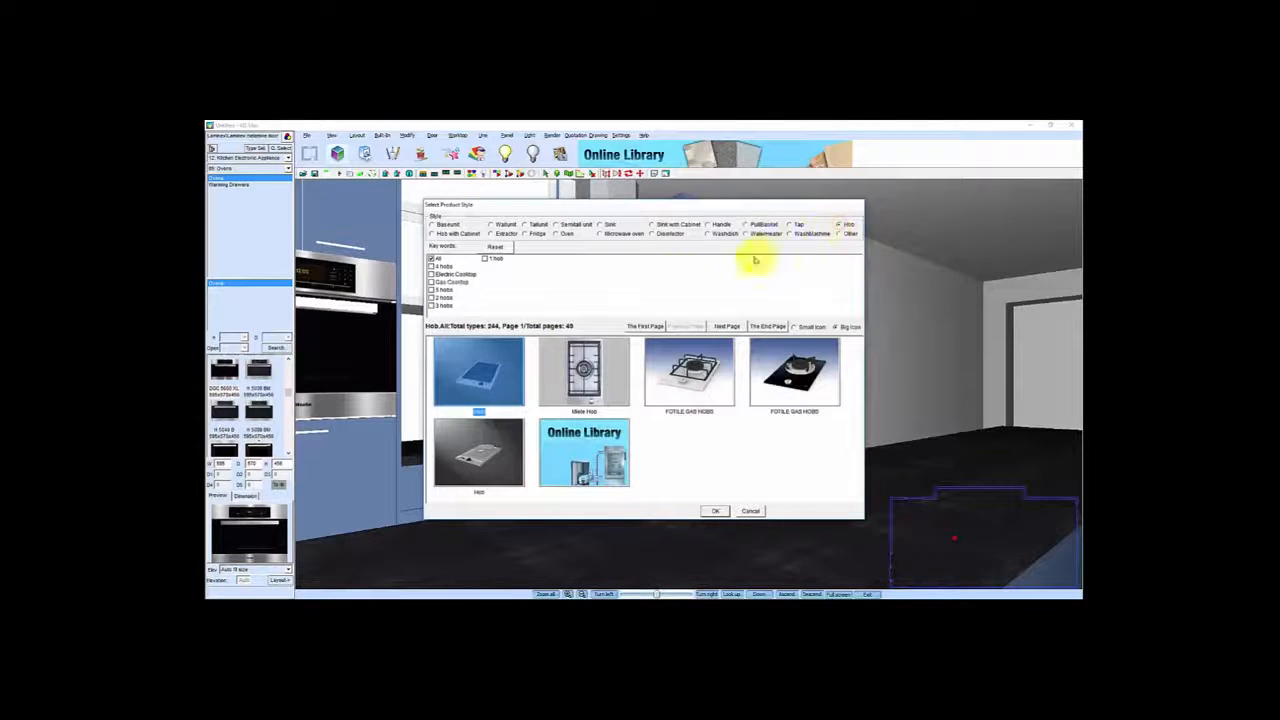
Examine the available hob models by paging through the full list and trying the Electric Cooktop and 5 hobs keyword filters
left_click(432, 274)
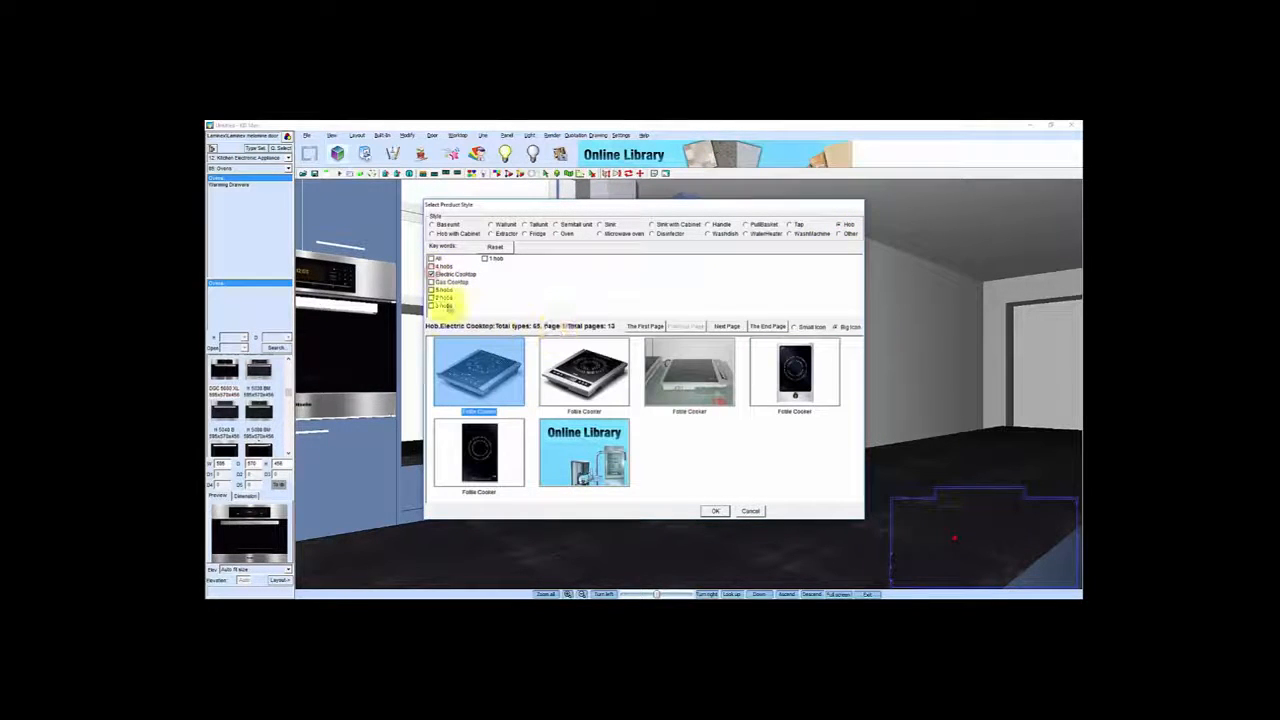
left_click(432, 258)
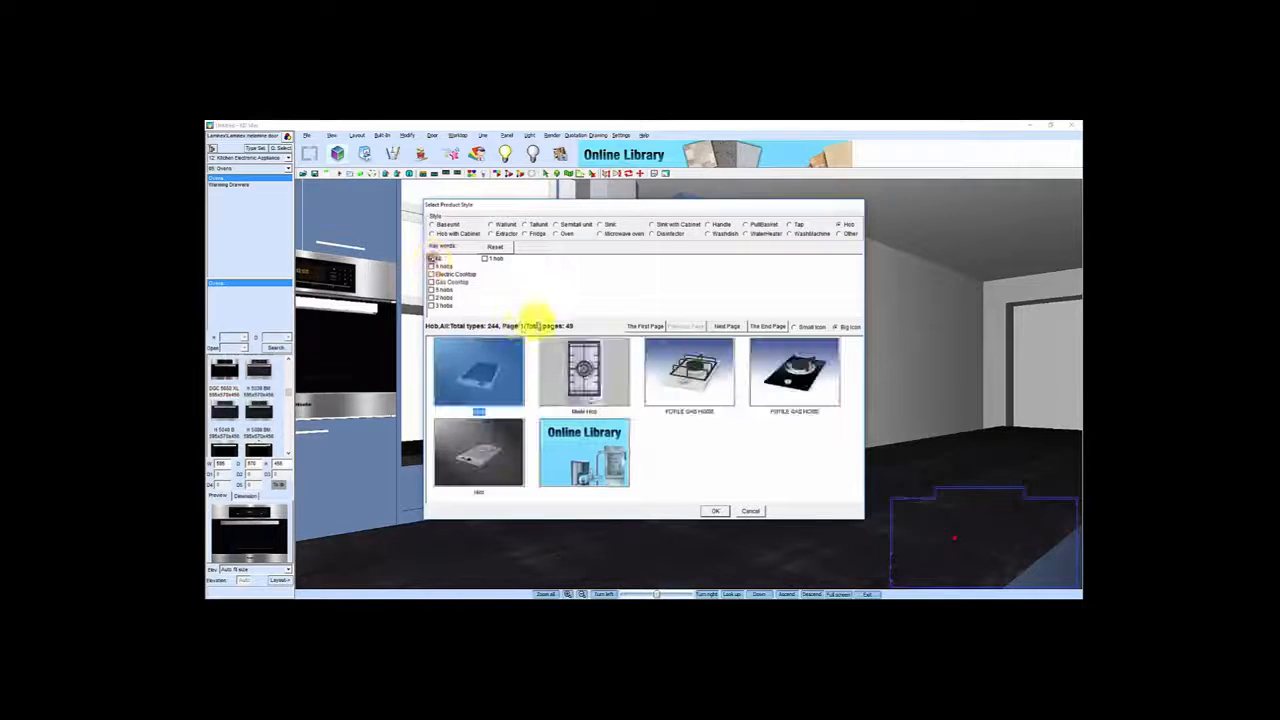
left_click(728, 326)
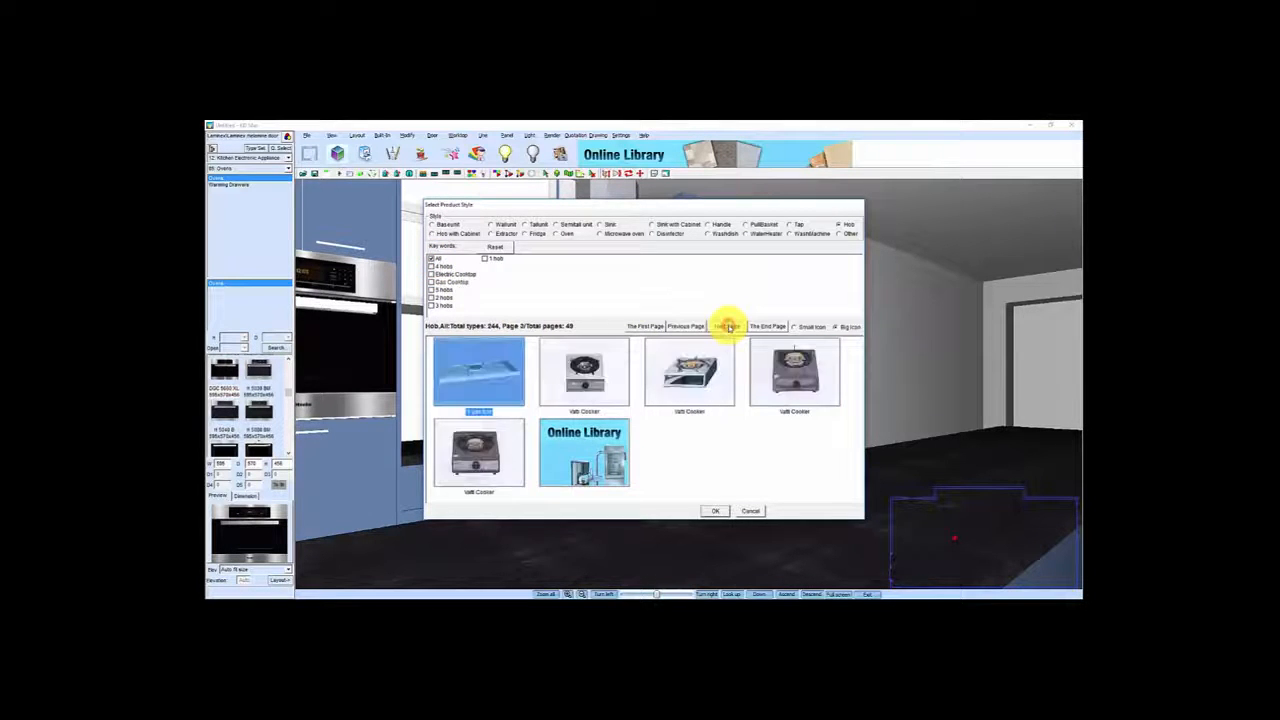
left_click(728, 326)
left_click(728, 326)
left_click(729, 326)
left_click(730, 327)
left_click(729, 326)
left_click(729, 326)
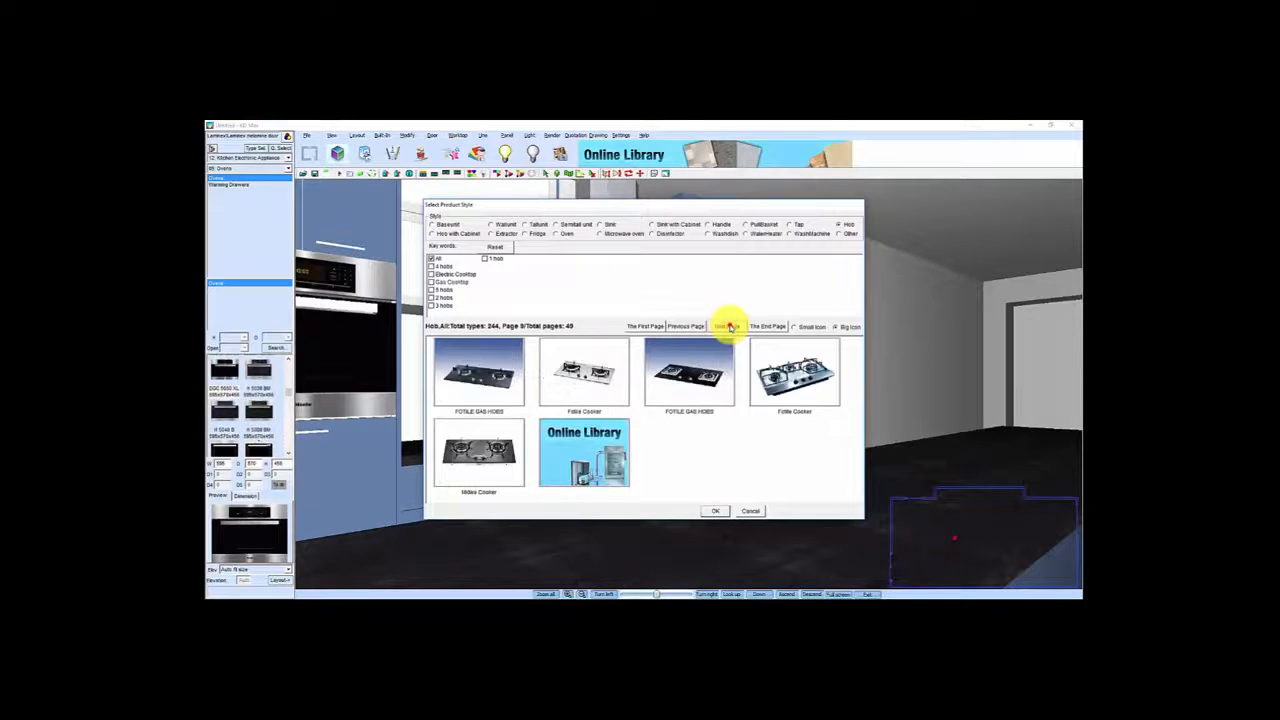
left_click(730, 327)
left_click(730, 327)
left_click(731, 327)
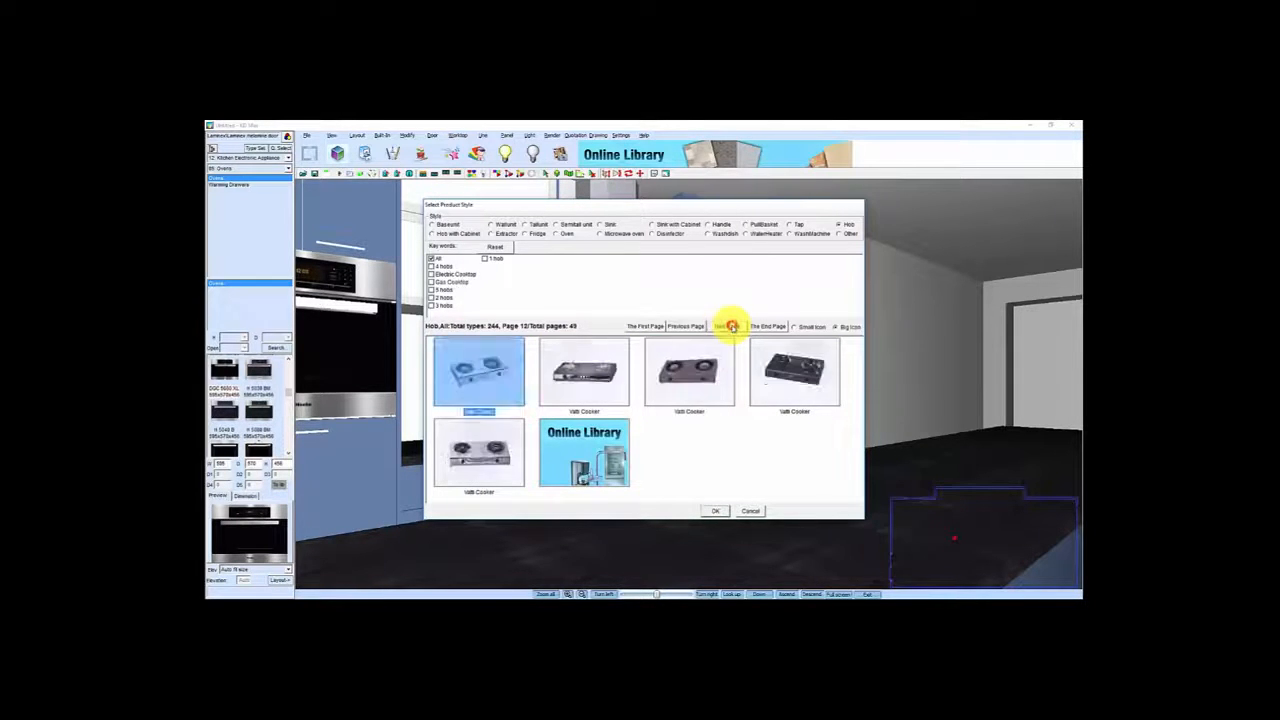
left_click(731, 327)
left_click(731, 327)
left_click(731, 327)
left_click(731, 327)
left_click(731, 327)
left_click(731, 327)
left_click(731, 327)
left_click(731, 327)
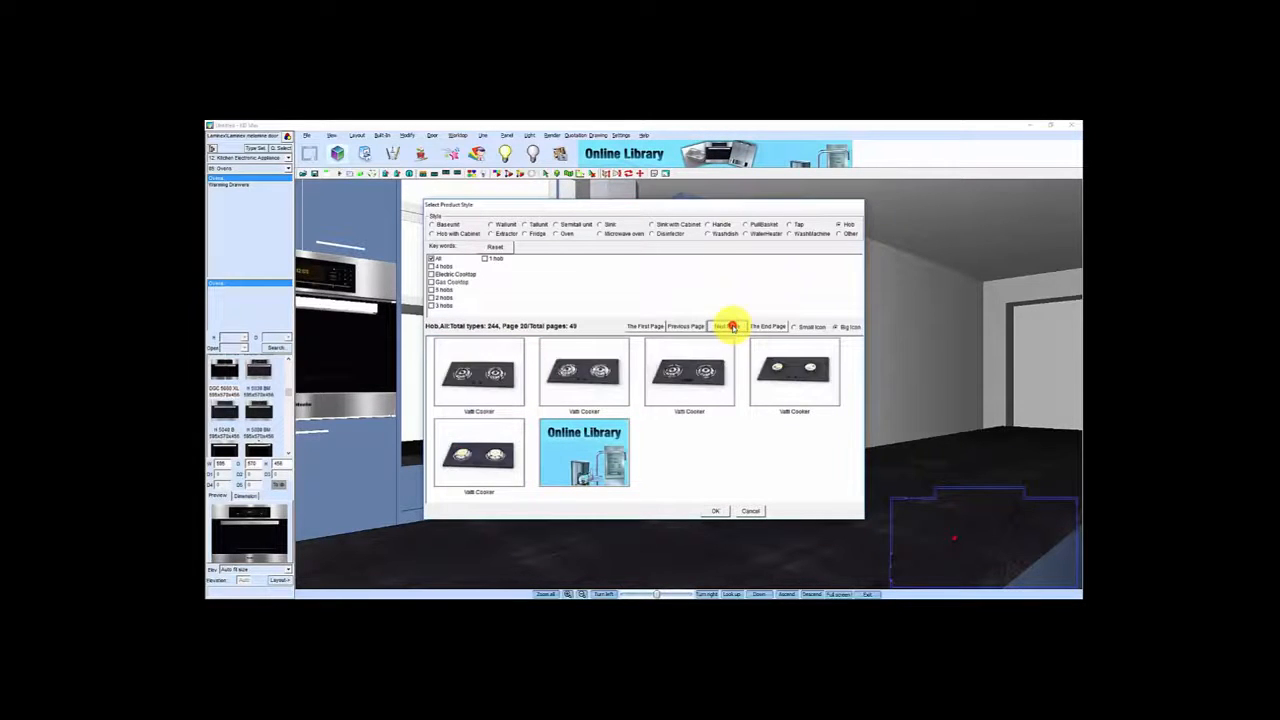
left_click(731, 327)
left_click(731, 327)
left_click(731, 327)
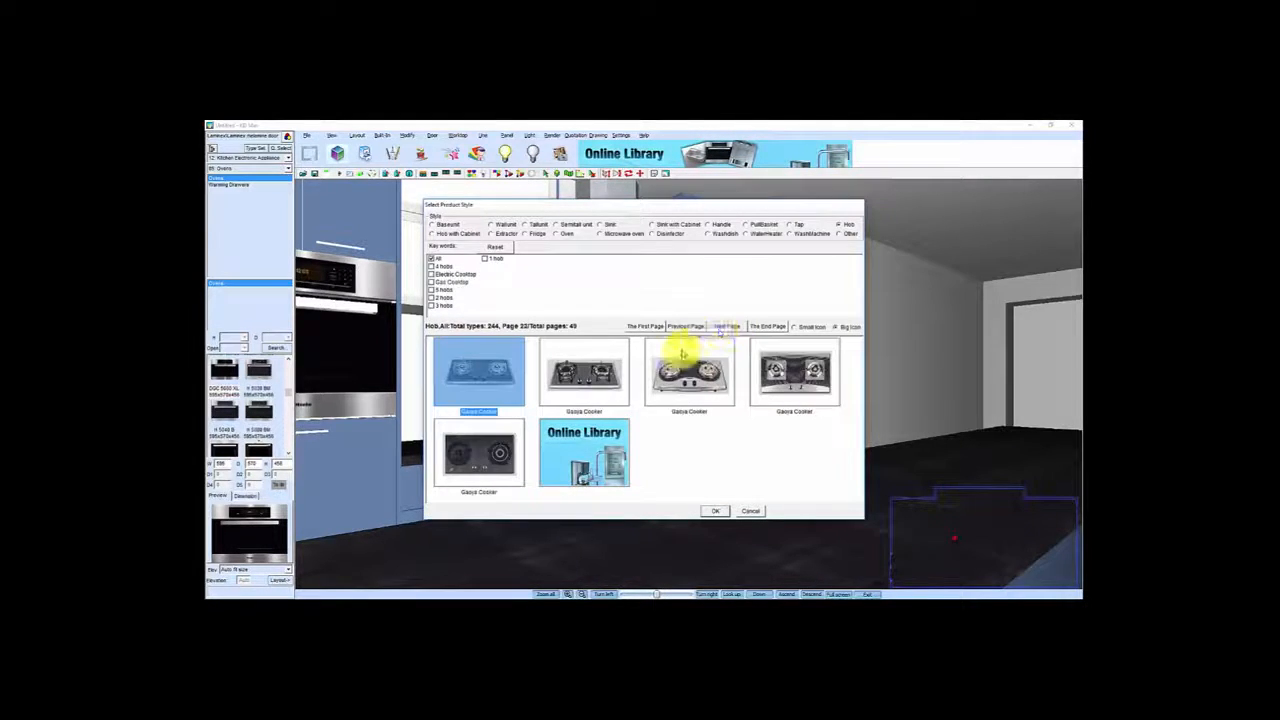
left_click(432, 290)
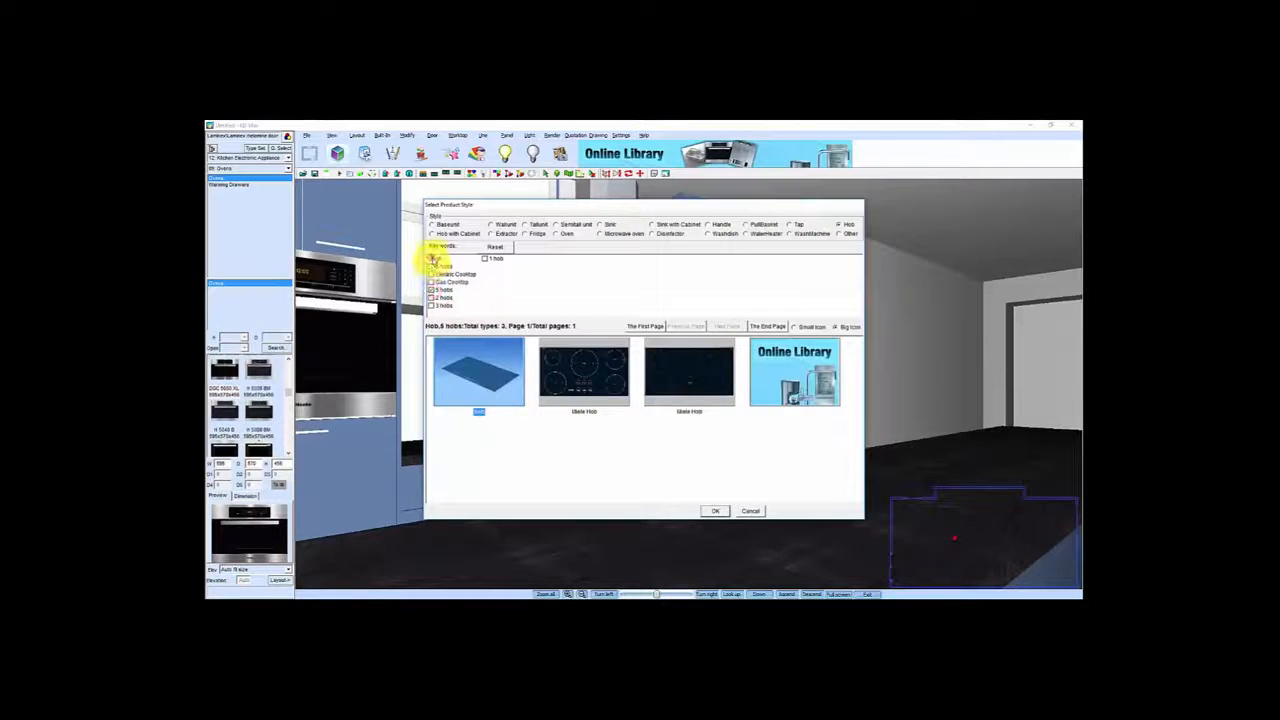
left_click(432, 258)
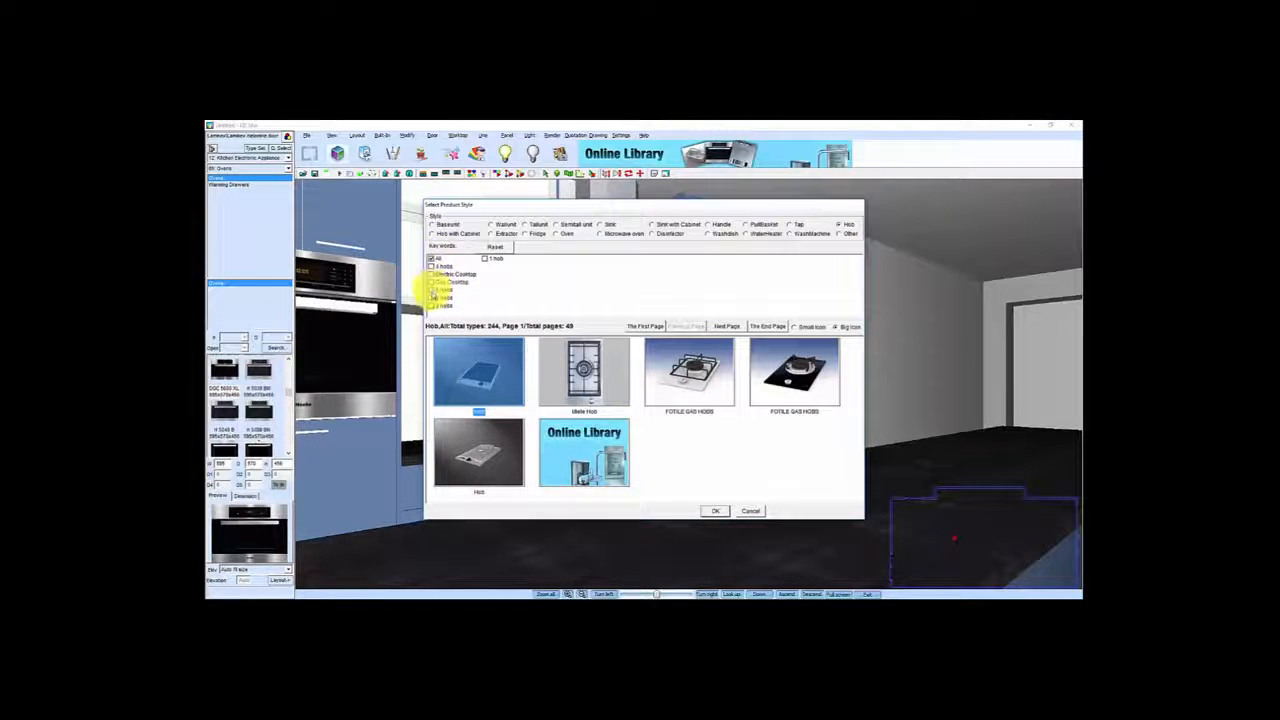
Filter the hob styles to 5 hobs and load the first hob model for placement
left_click(432, 290)
left_click(600, 370)
left_click(480, 366)
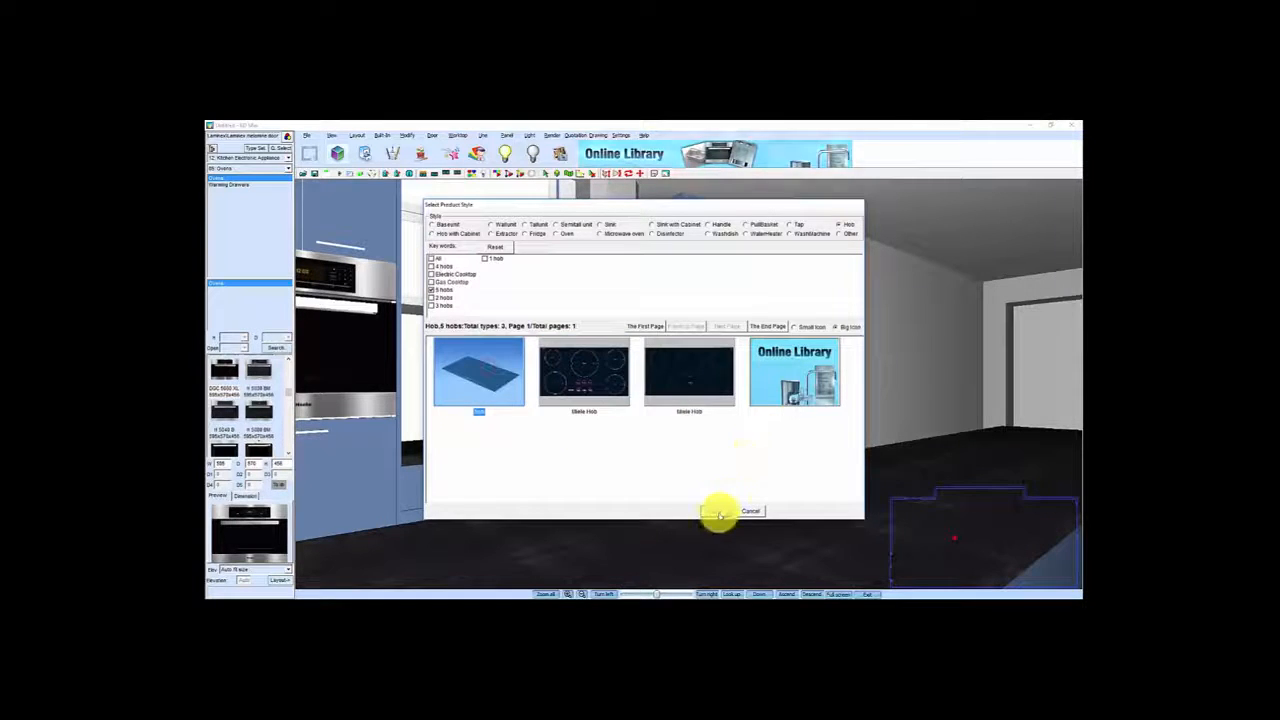
left_click(718, 512)
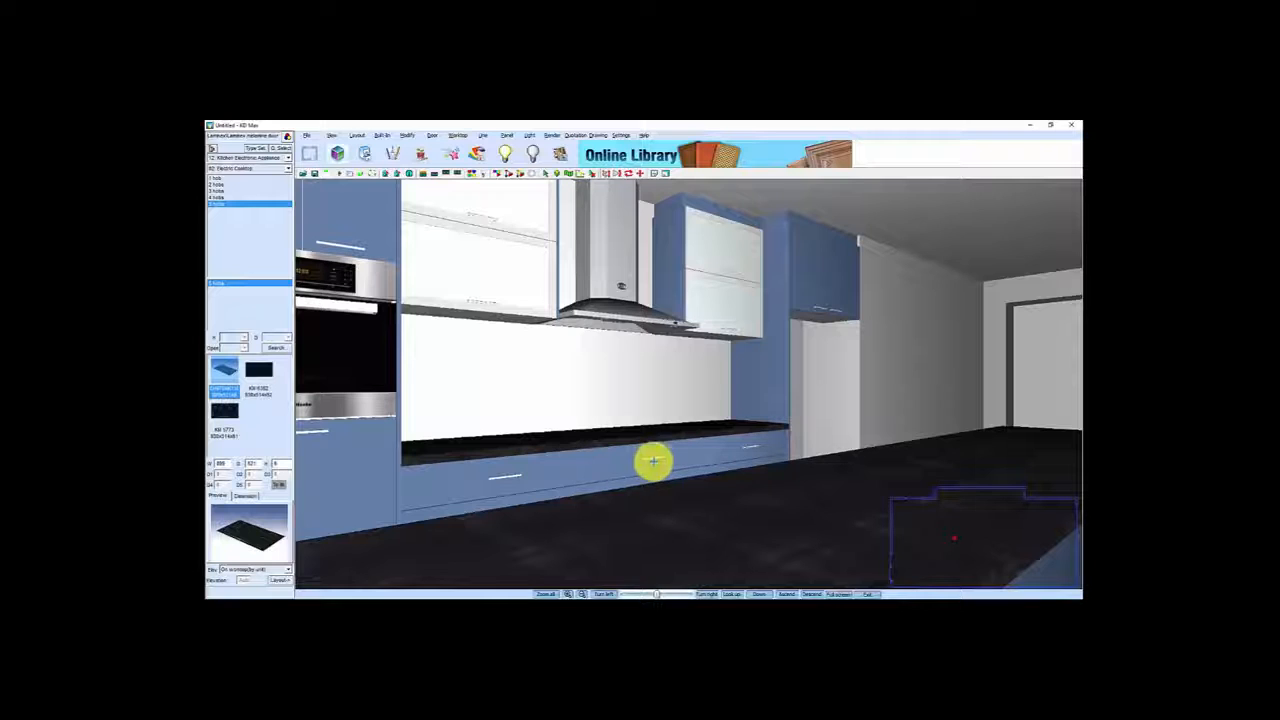
Place the five-zone hob on the drawer unit beneath the extractor, centred left/right and front/back
left_click(279, 580)
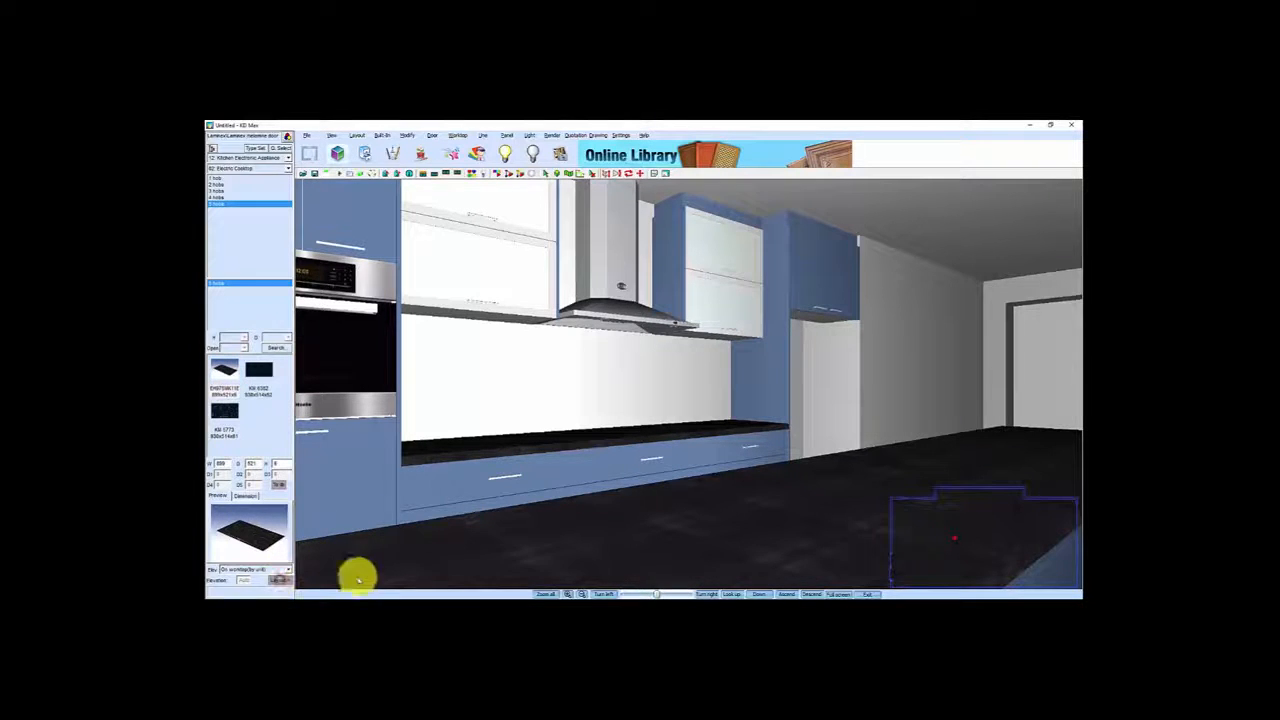
left_click(619, 462)
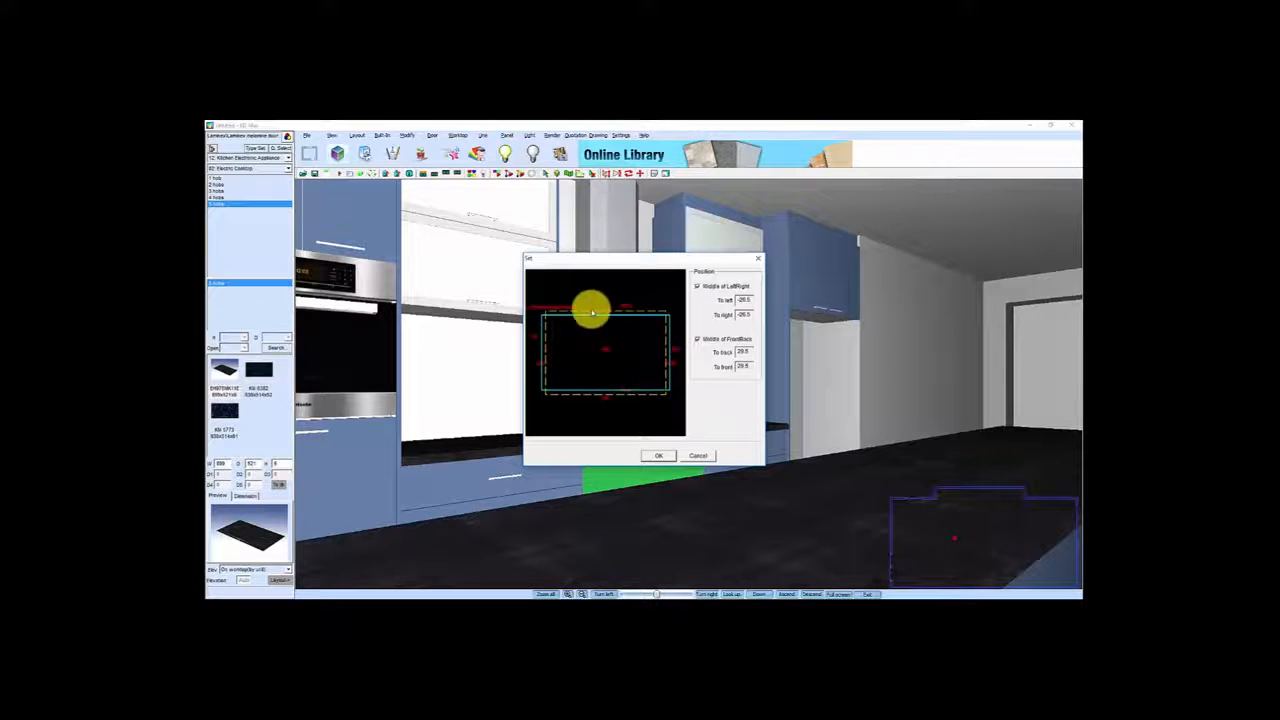
left_click(657, 456)
Align the hob with the extractor hood in the left/right direction, using the middle of the hob as source
left_click_drag(598, 436, 597, 463)
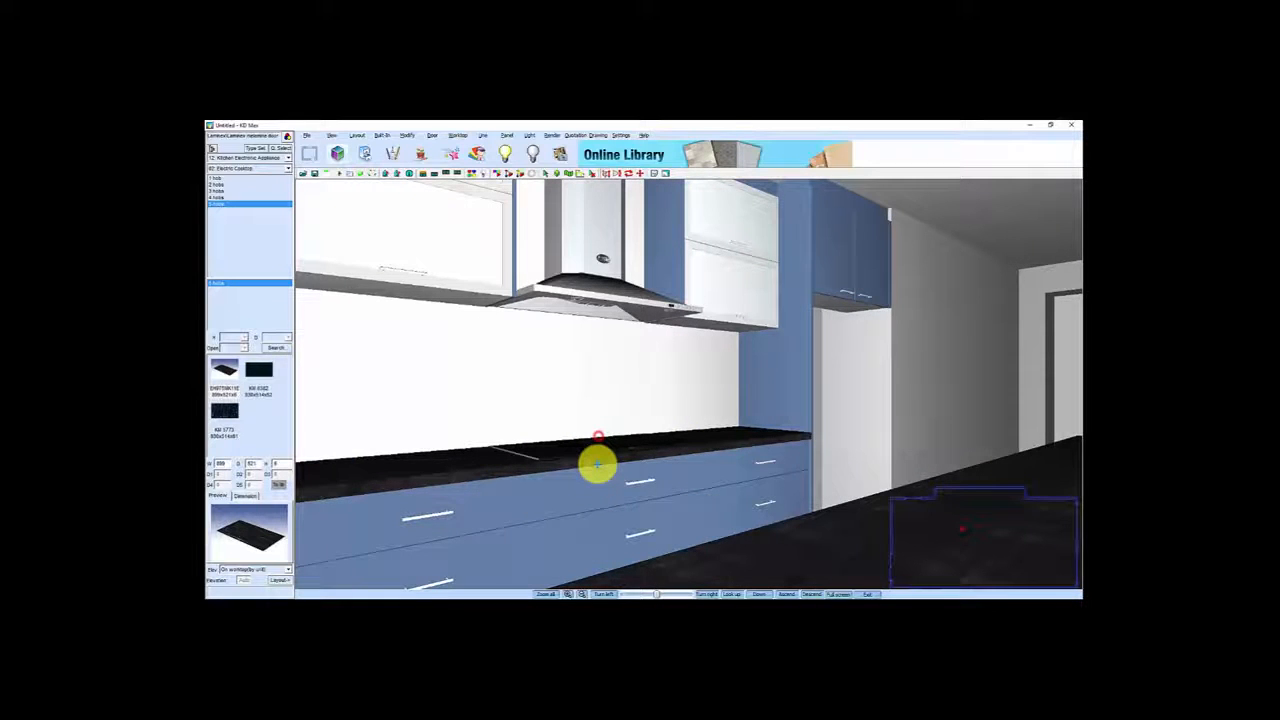
left_click_drag(597, 463, 698, 443)
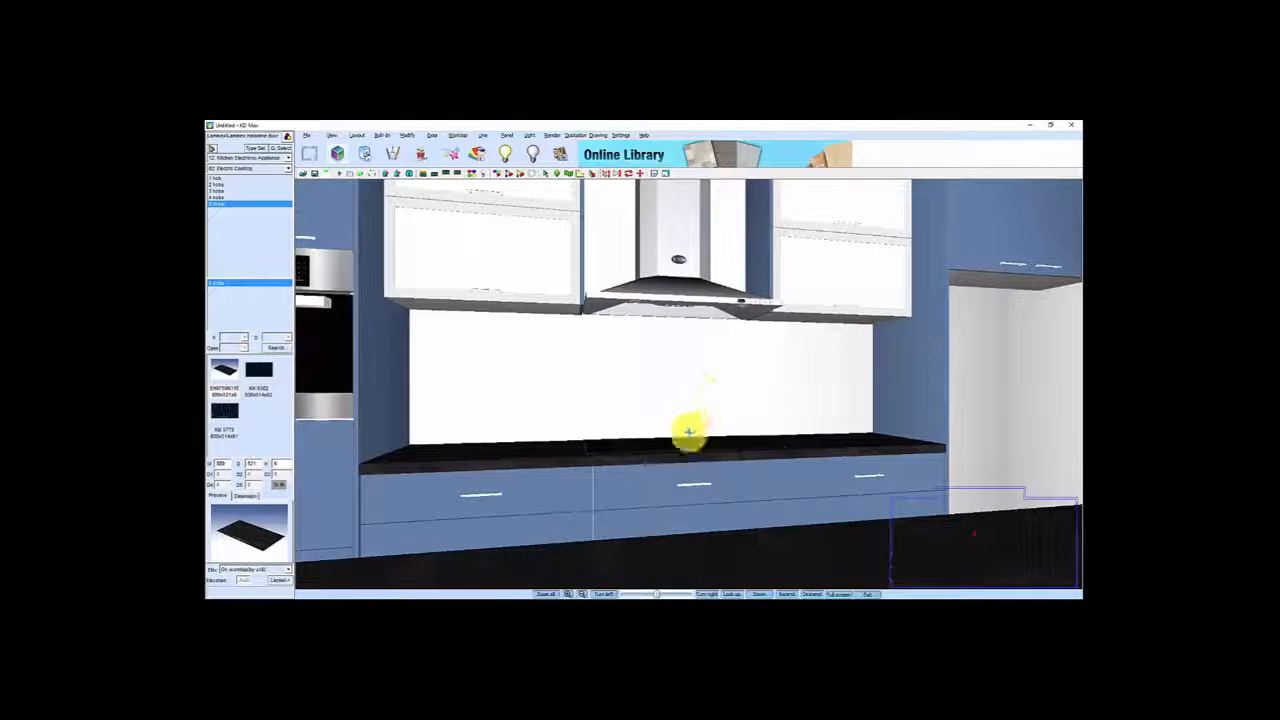
right_click(685, 446)
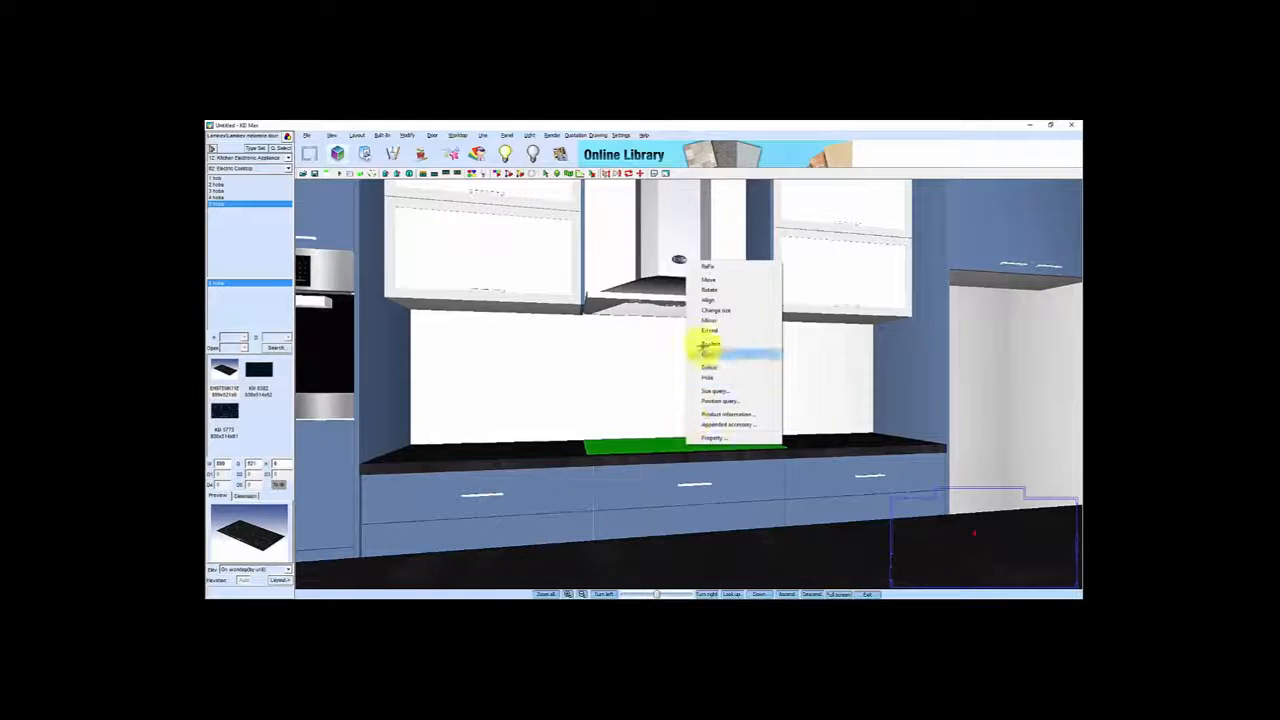
left_click(712, 300)
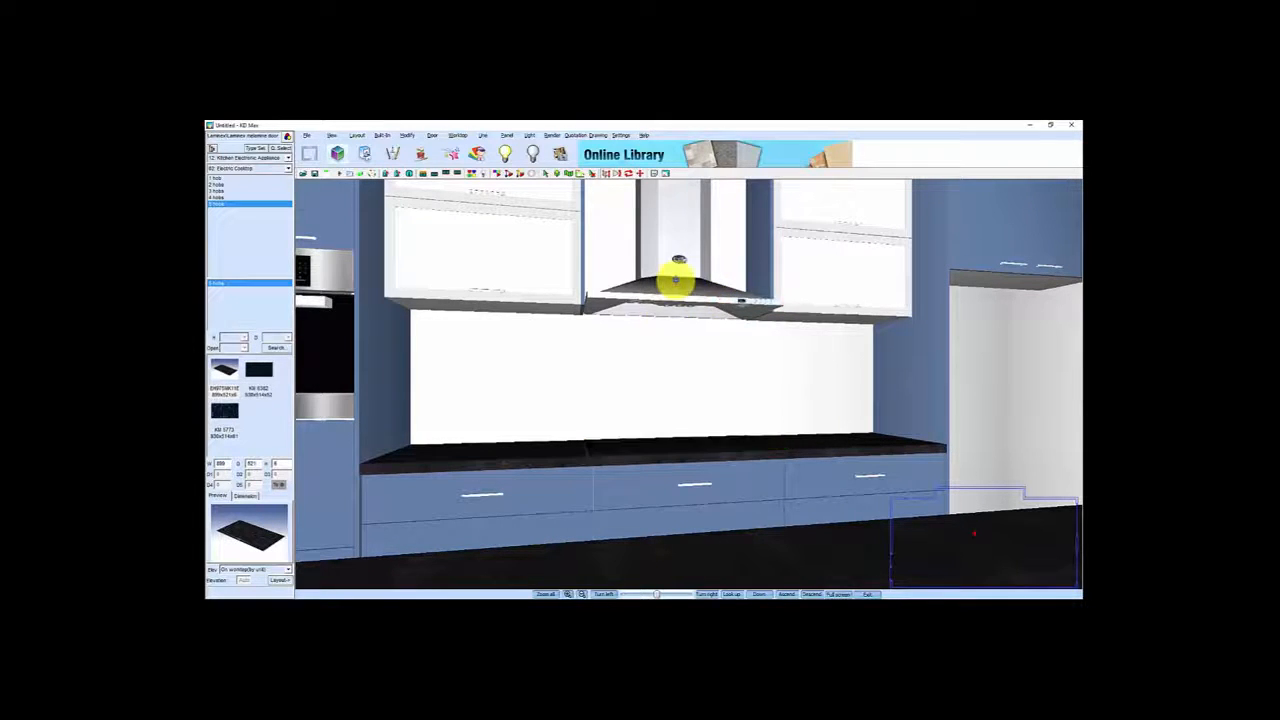
left_click(676, 281)
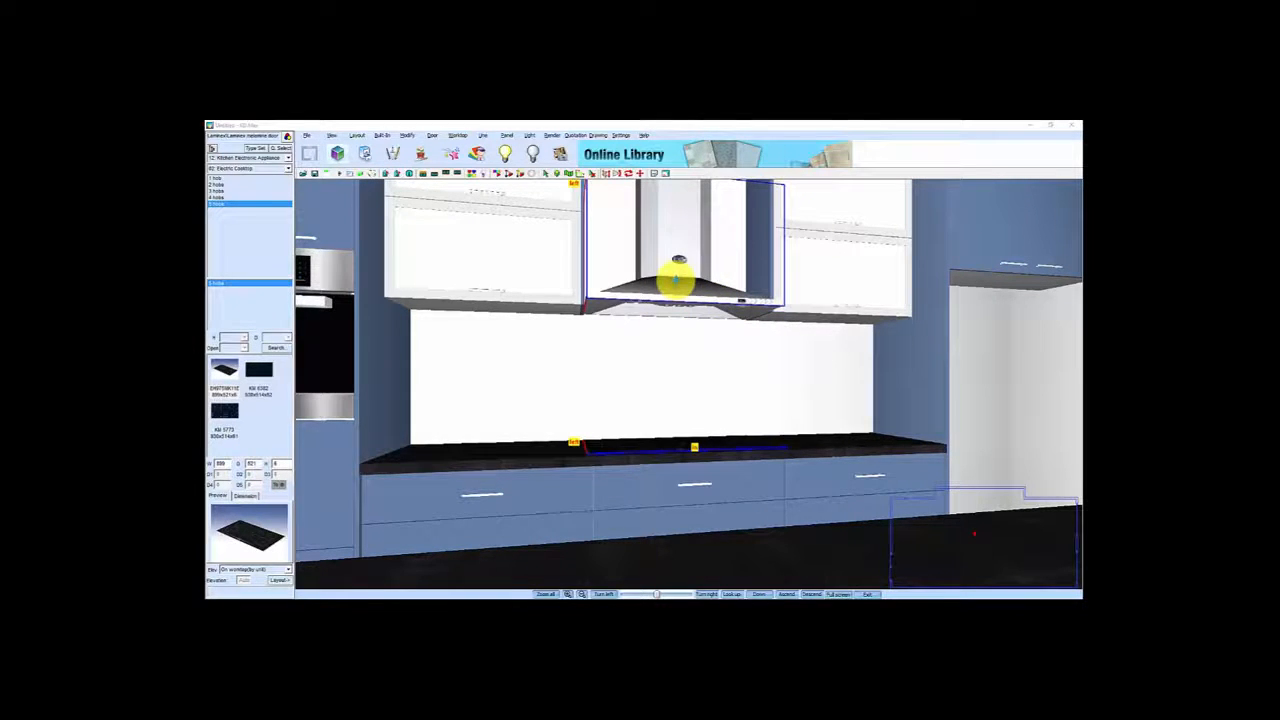
right_click(249, 204)
left_click(320, 206)
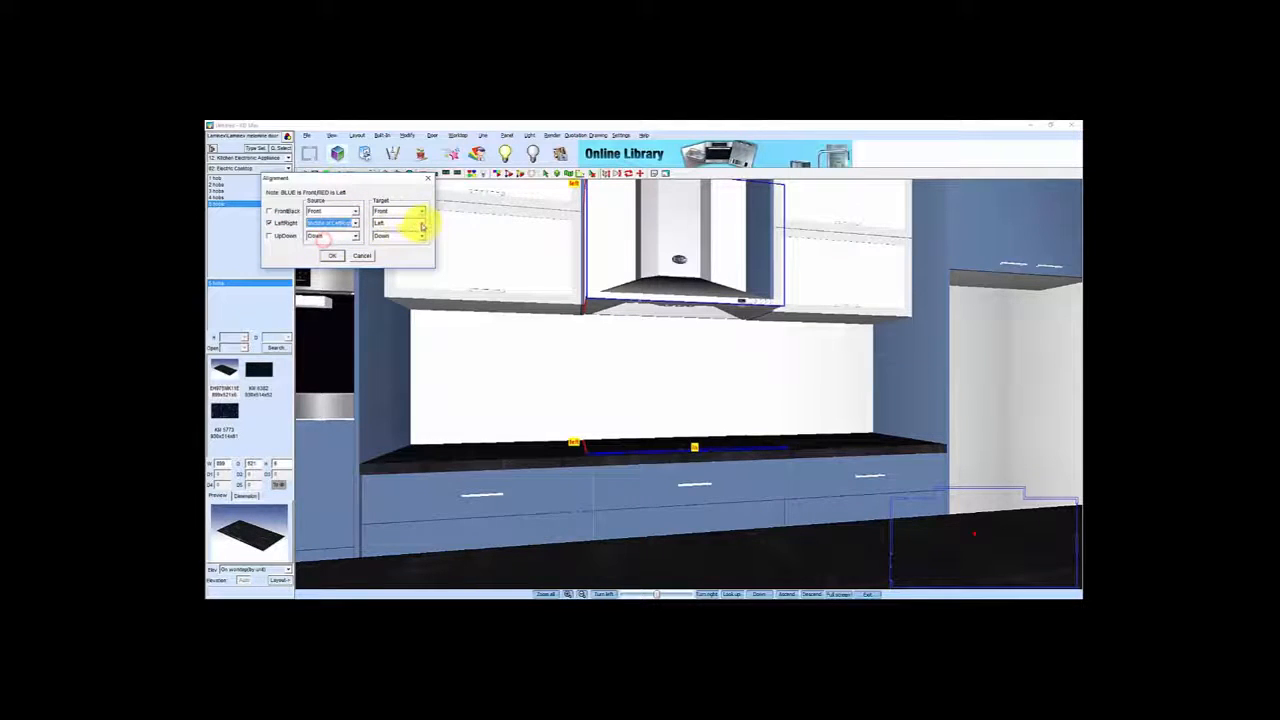
left_click(331, 256)
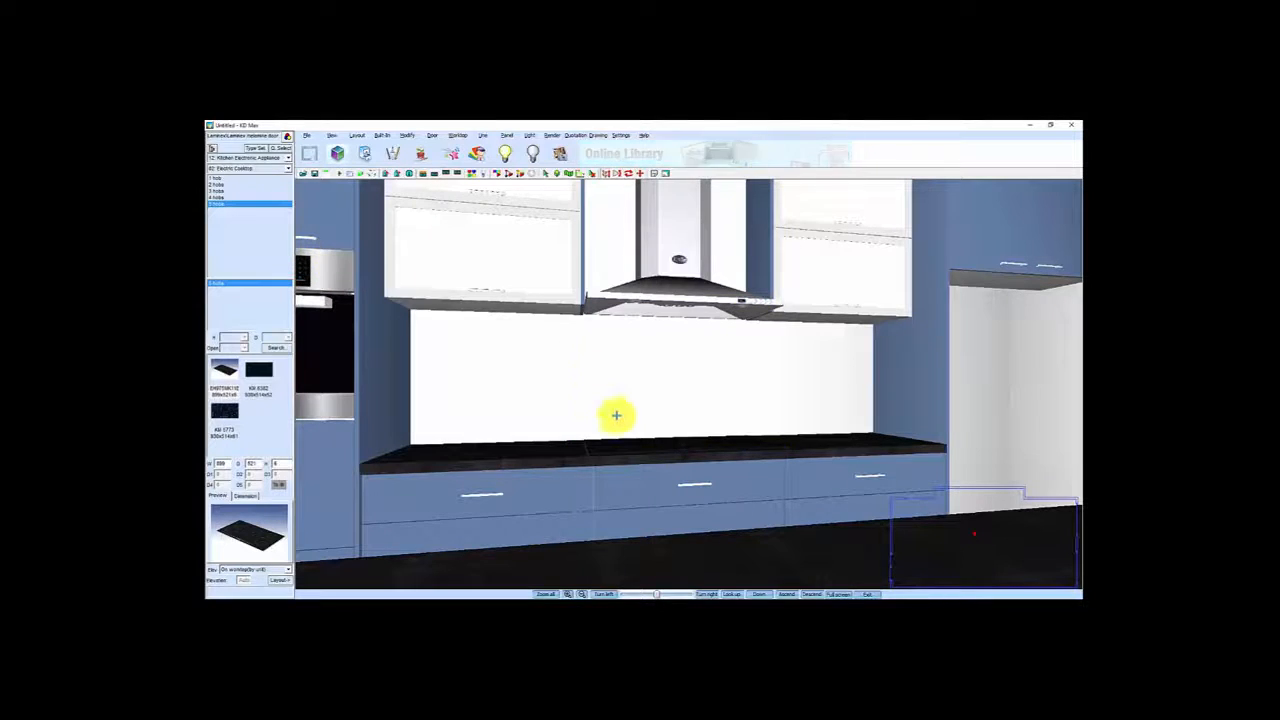
Filter the sink styles to Double Bowl and load the REGINOX ELITE INTEGRATED SINKS model for placement
scroll(668, 357, "down", 5)
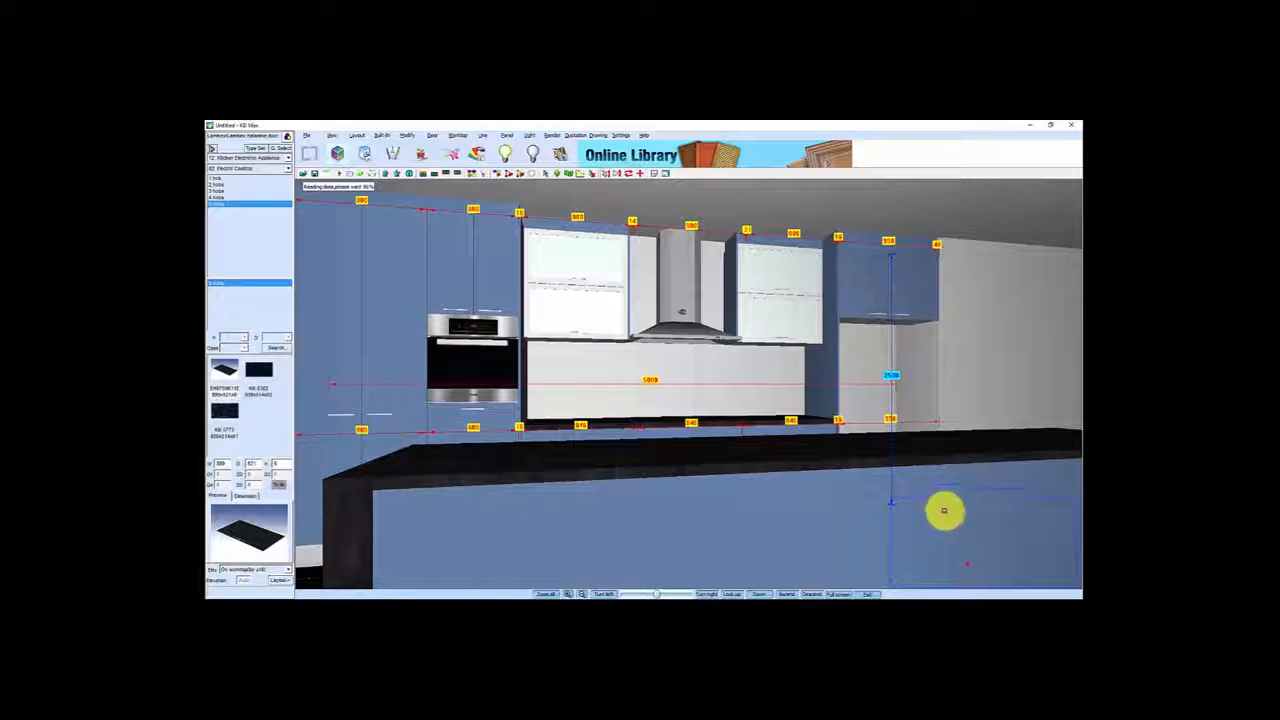
middle_click_drag(966, 520, 581, 487)
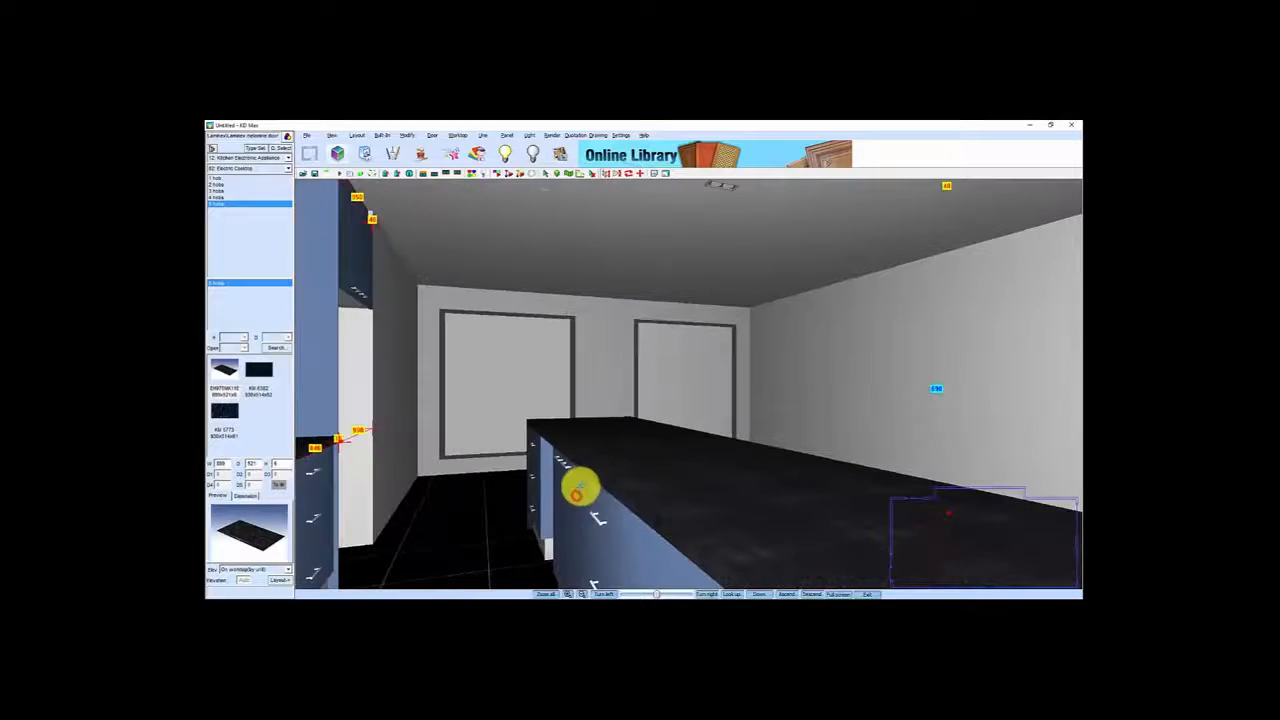
left_click(254, 148)
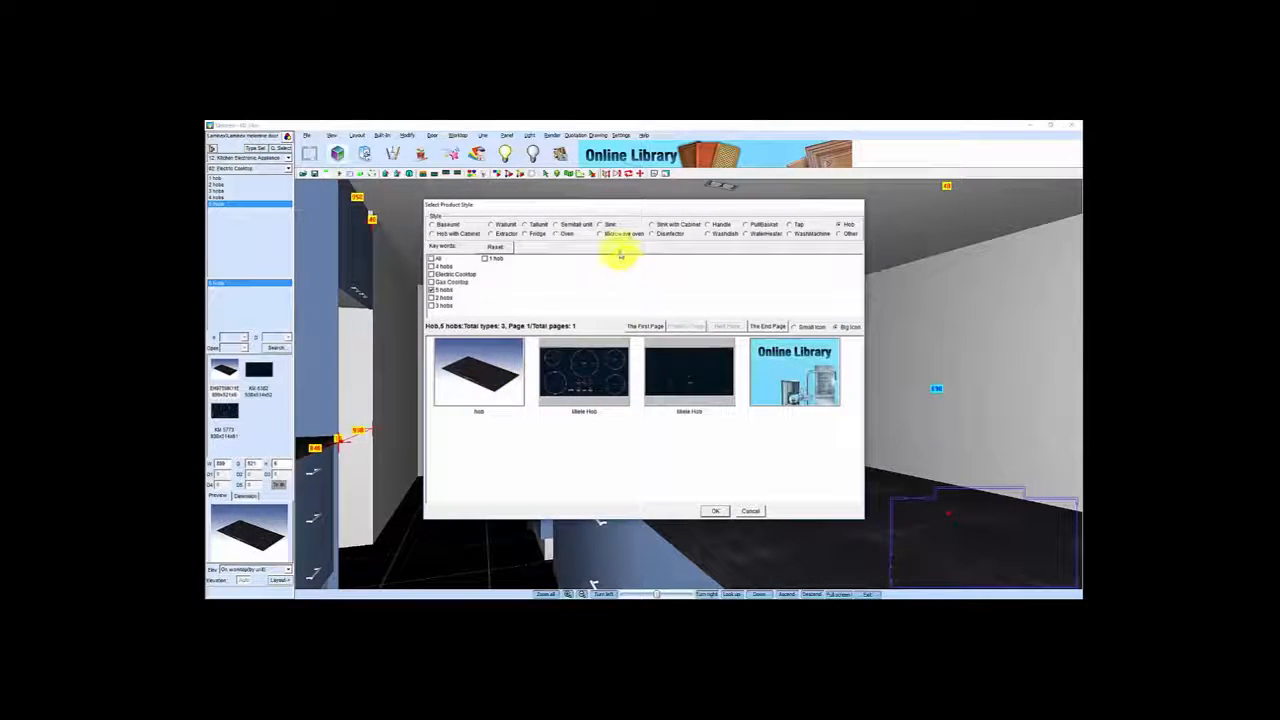
left_click(600, 224)
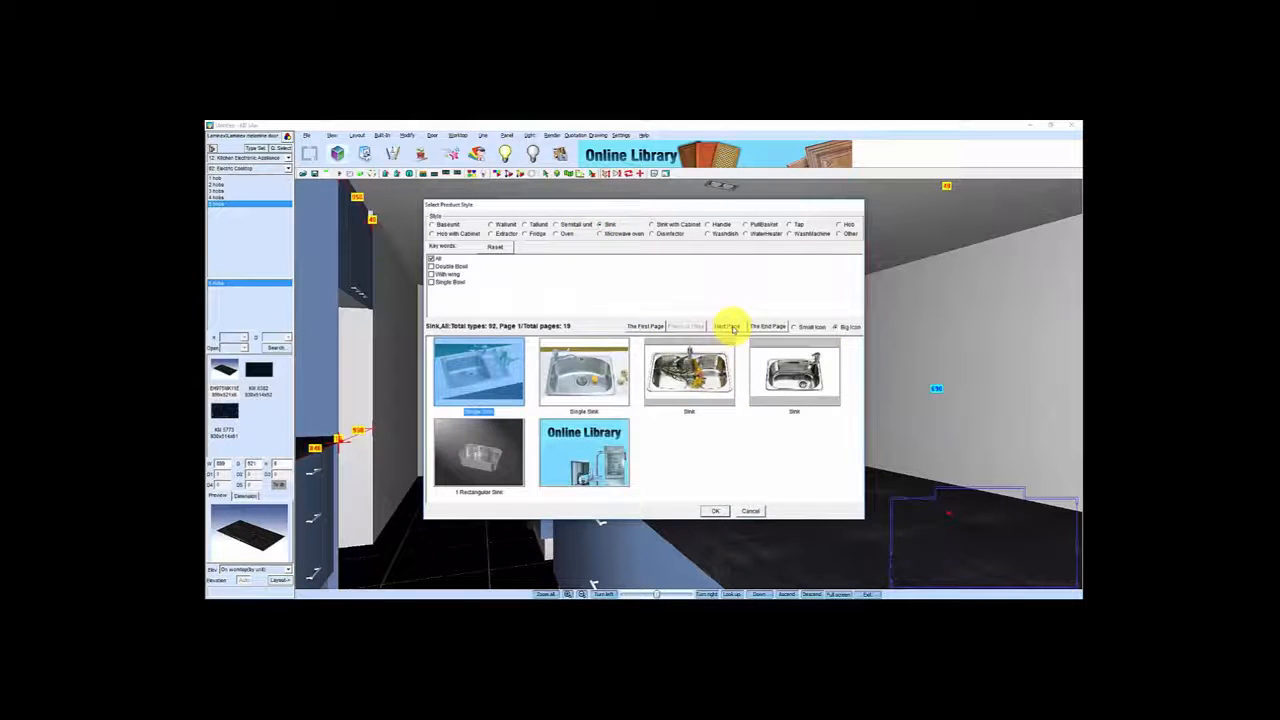
left_click(431, 266)
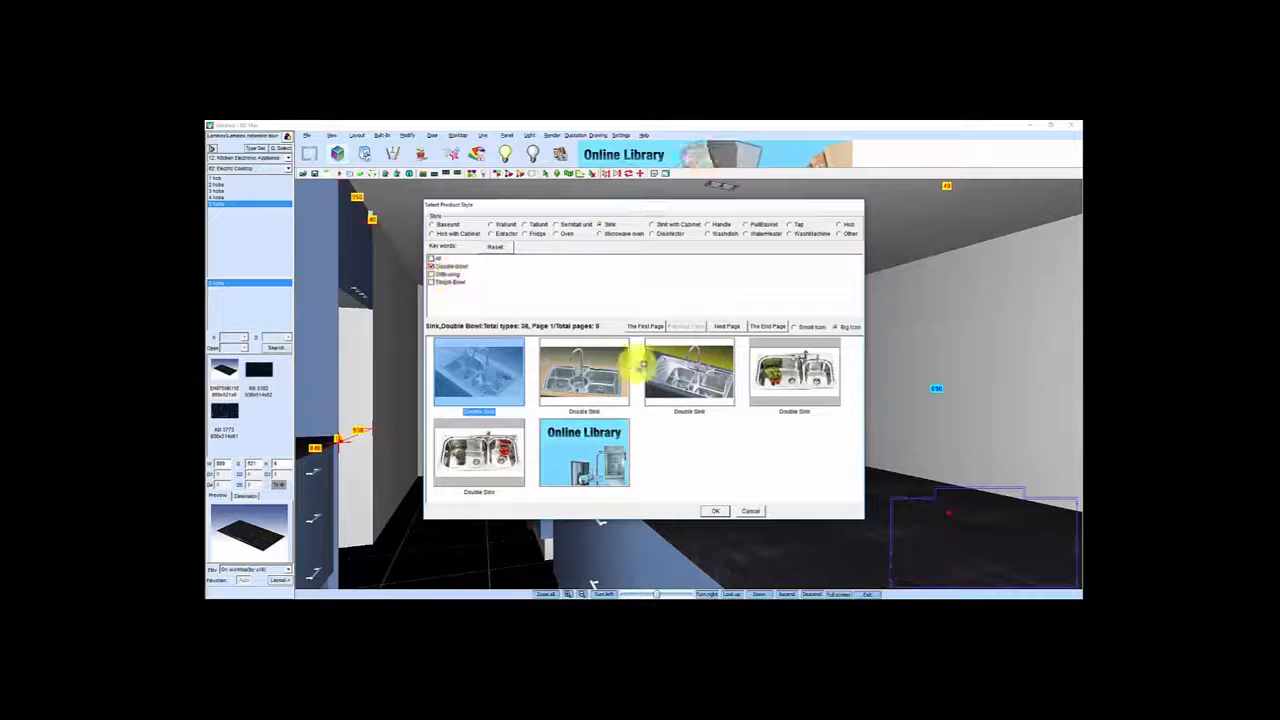
left_click(730, 328)
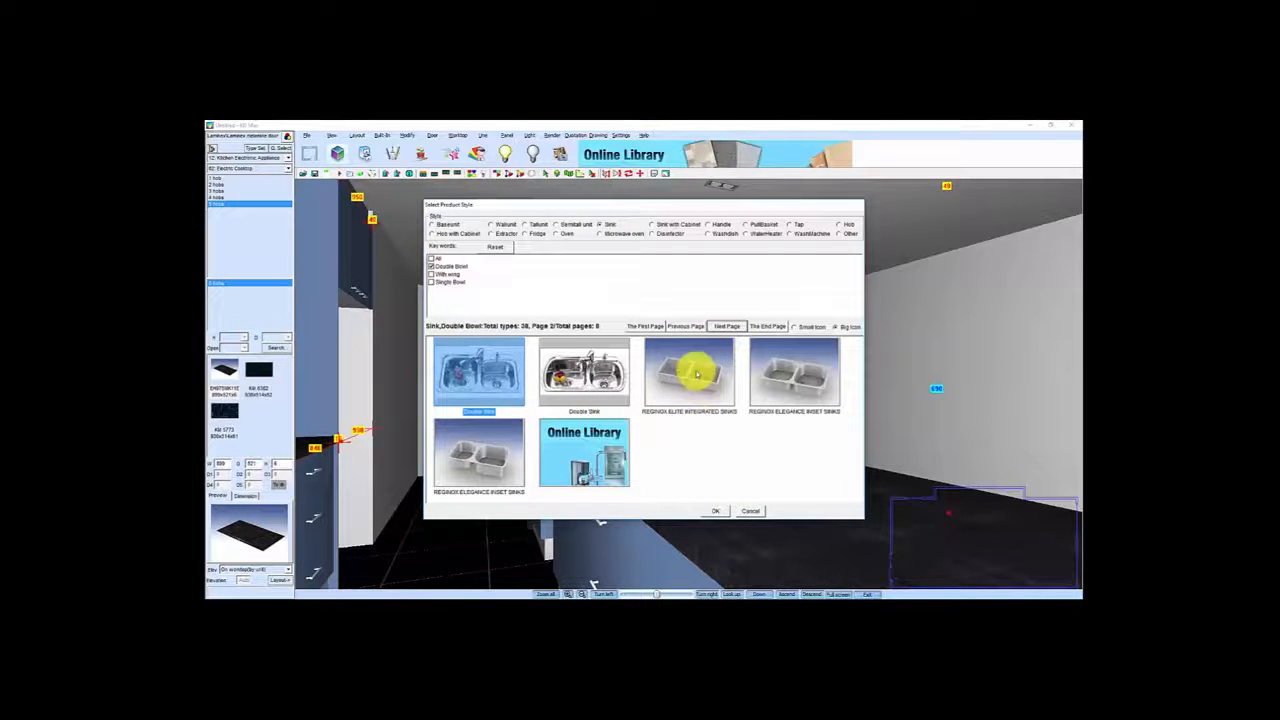
left_click(688, 368)
left_click(716, 511)
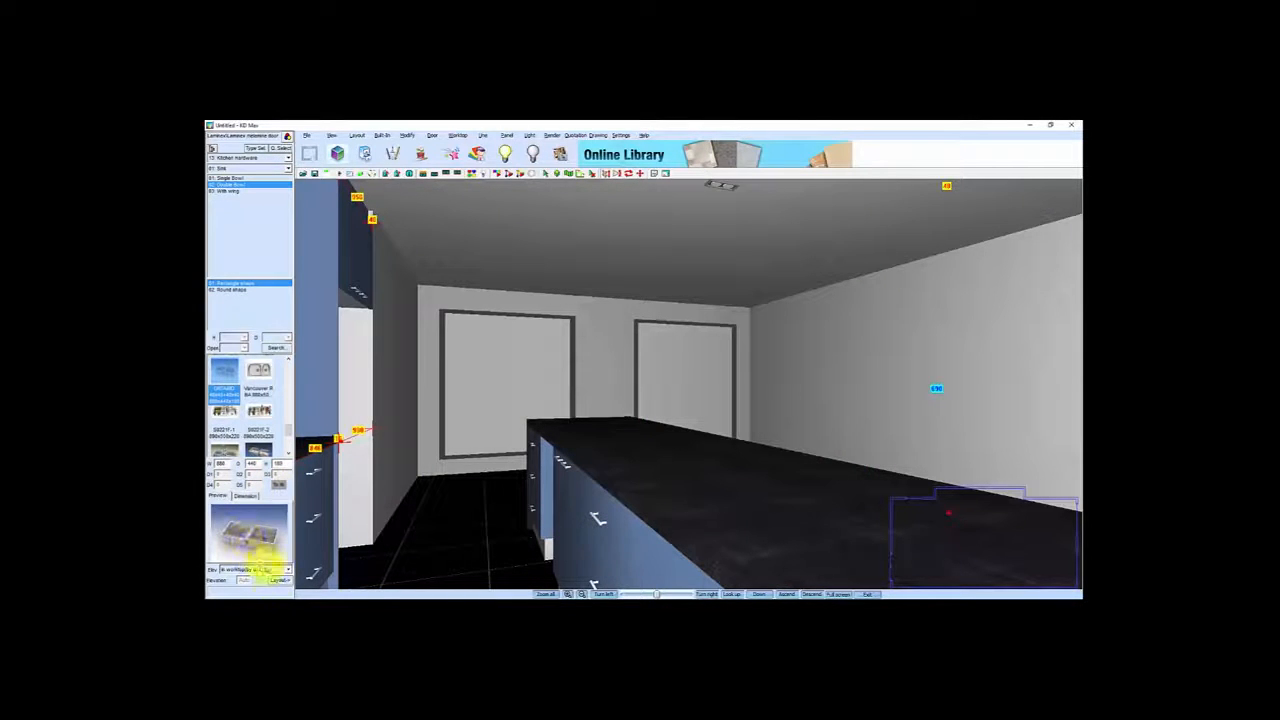
Place the double sink in the narrow island unit despite its size, centred both ways, with install mode Sink under worktop
left_click(227, 463)
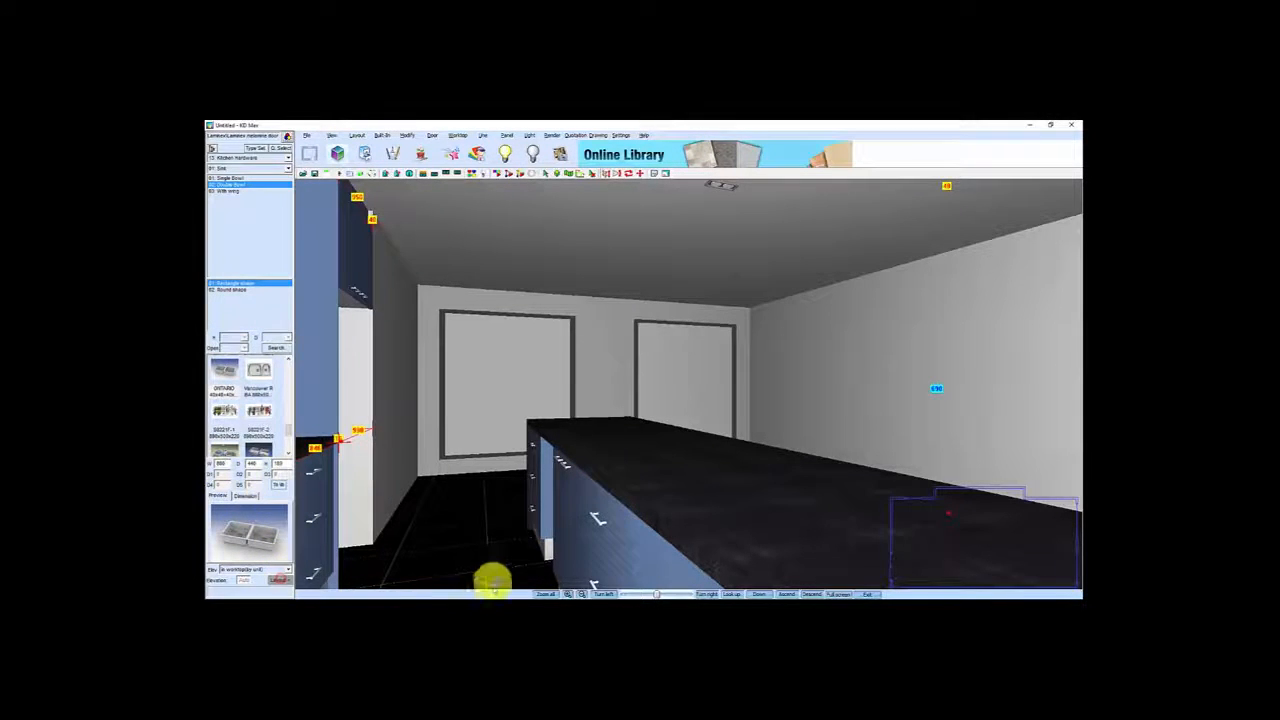
left_click(565, 480)
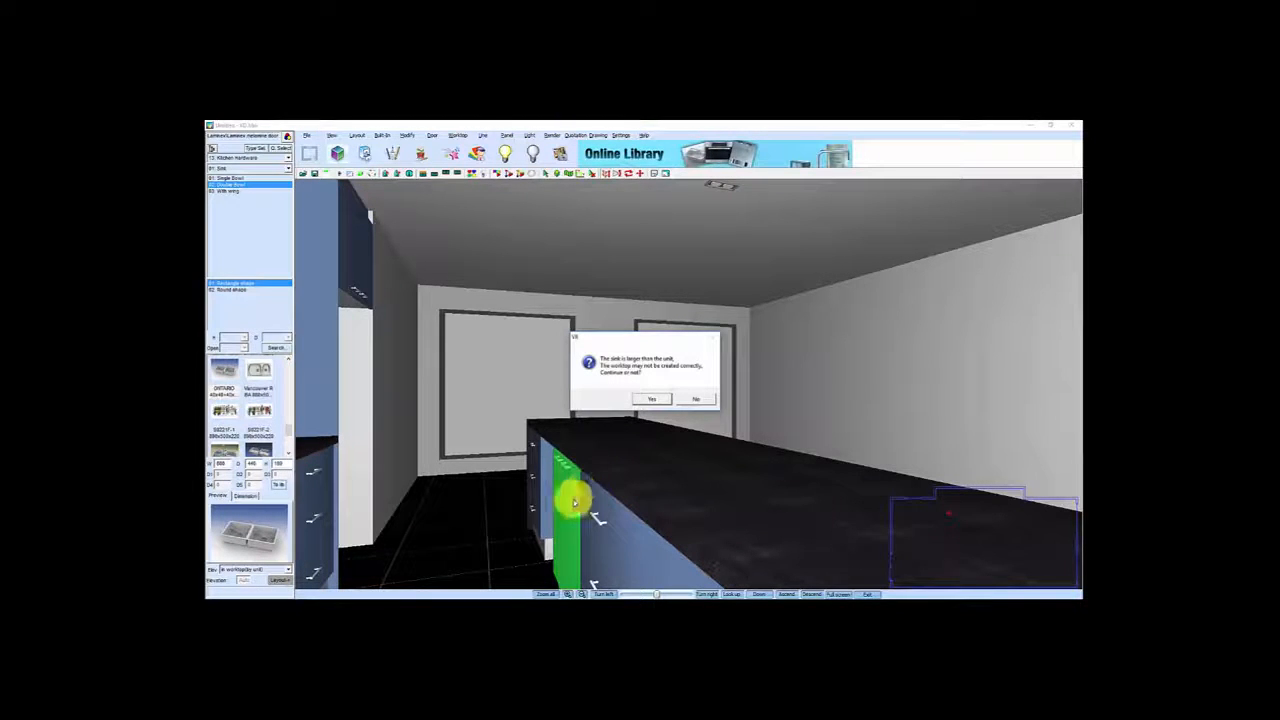
left_click(657, 400)
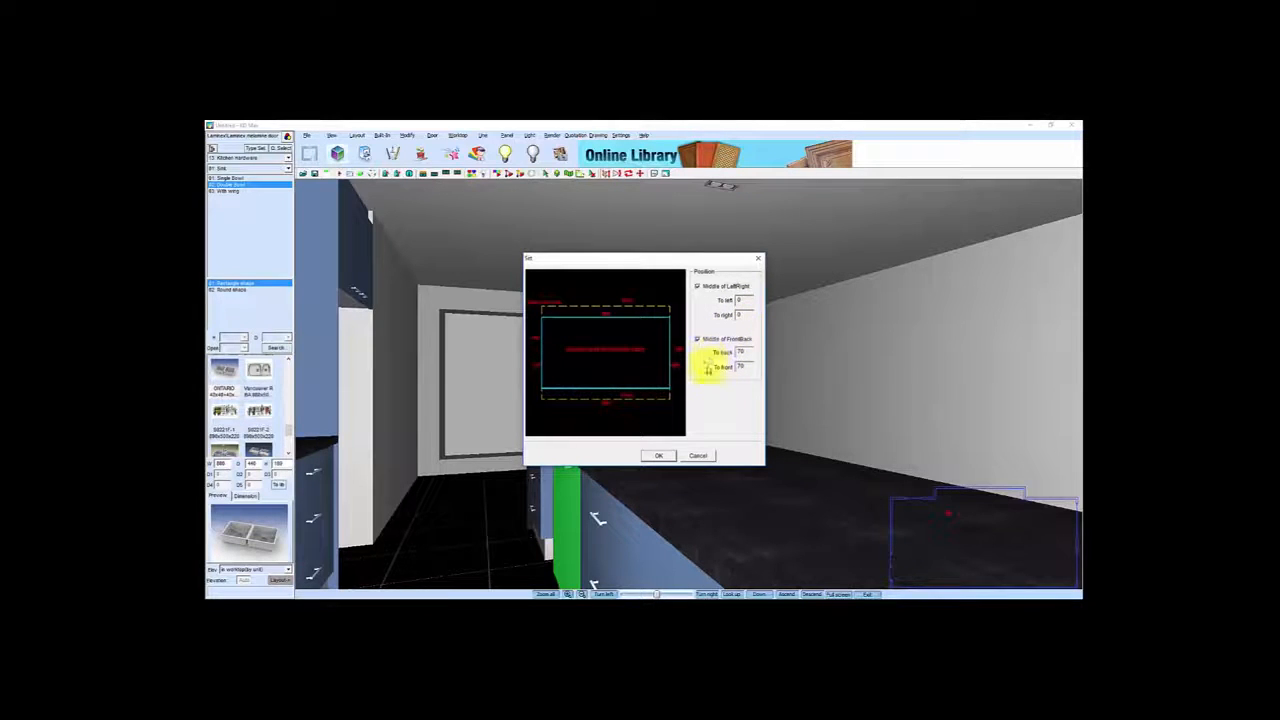
left_click(658, 455)
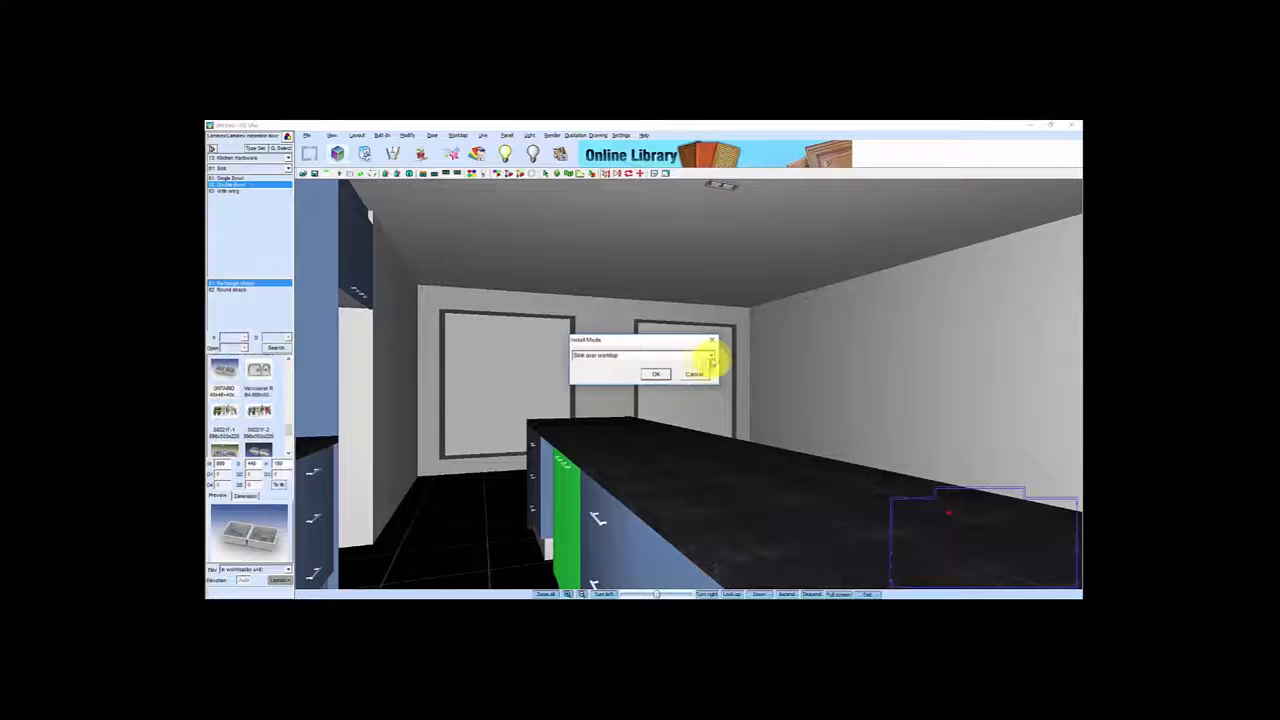
left_click(712, 356)
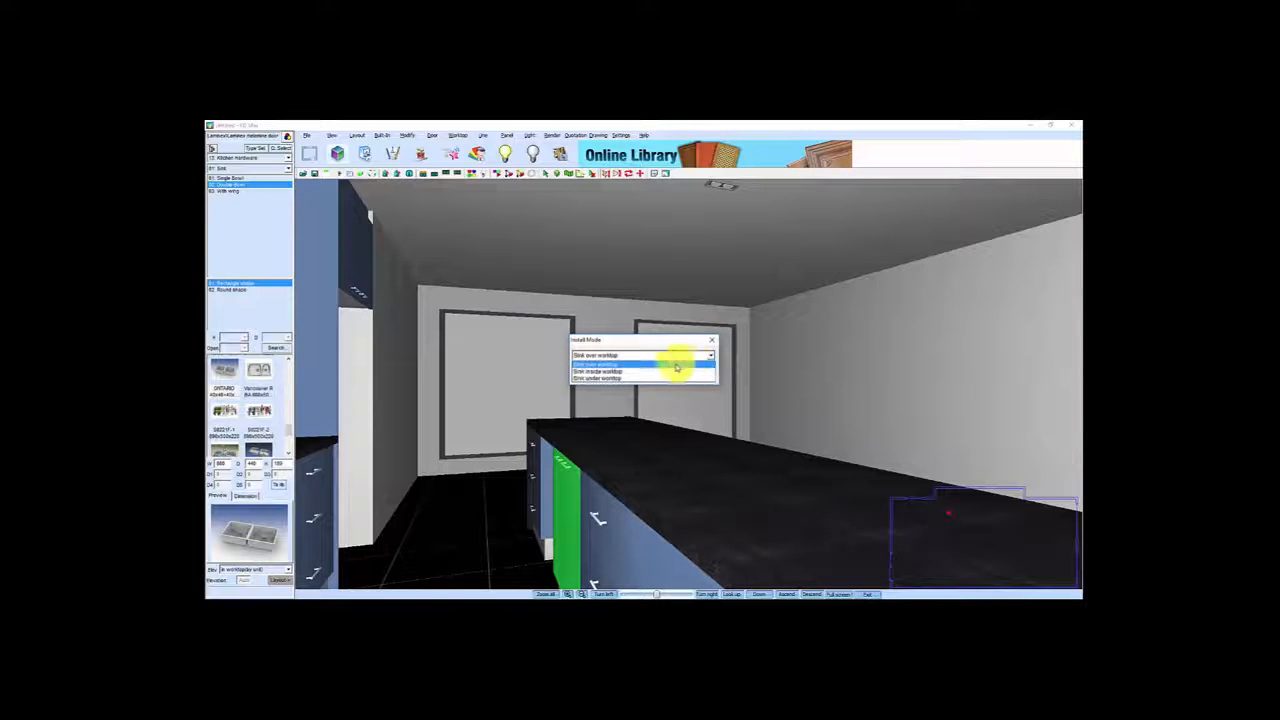
left_click(598, 379)
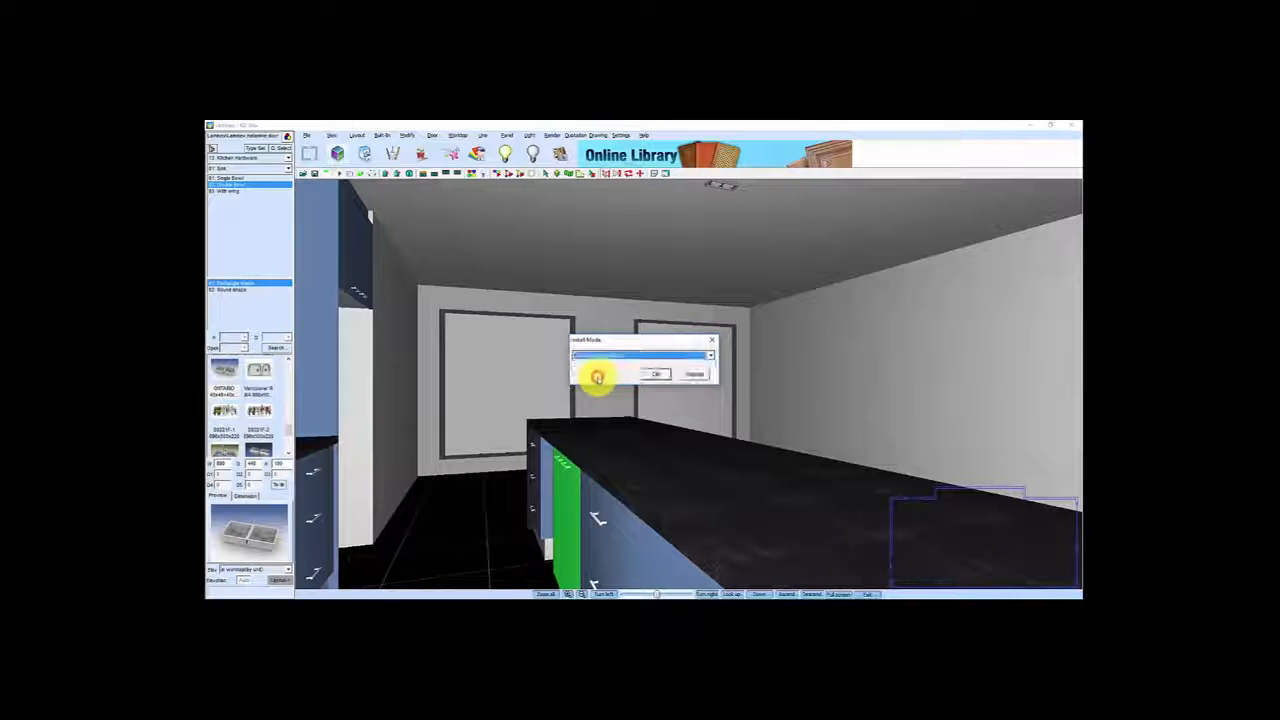
left_click(659, 376)
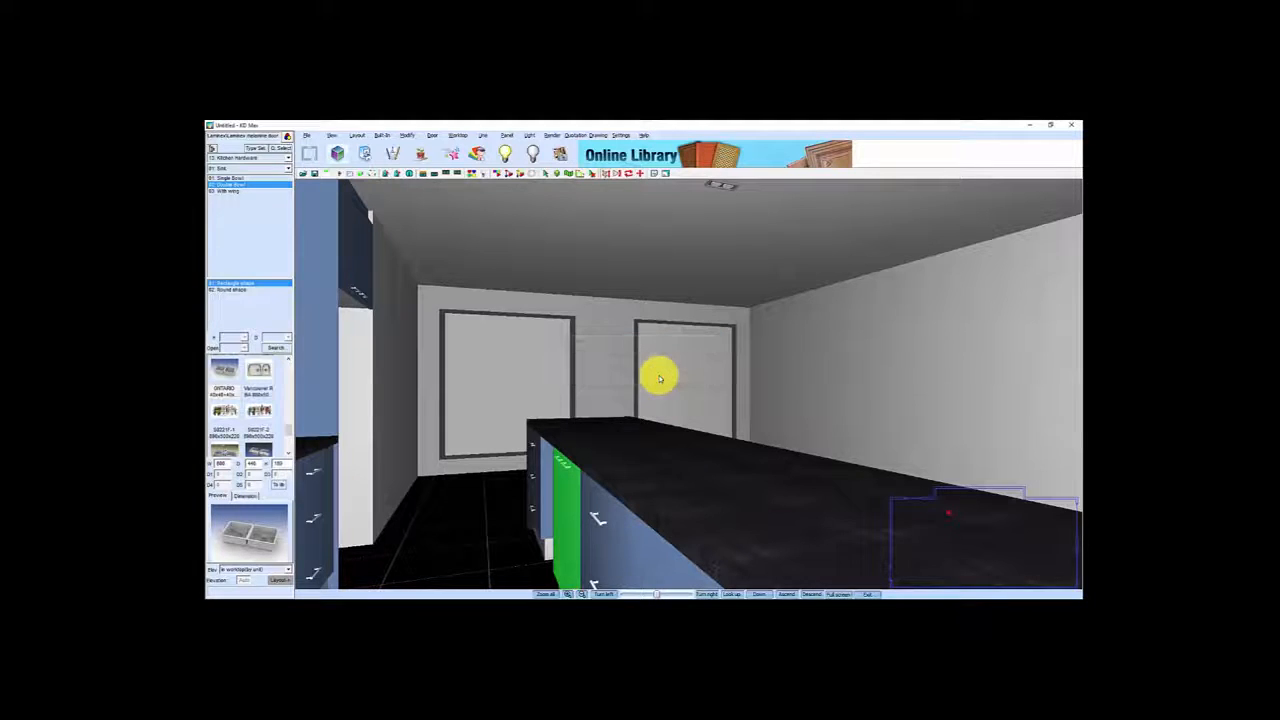
Move the double sink upward in the island worktop
left_click(620, 443)
scroll(620, 470, "up", 3)
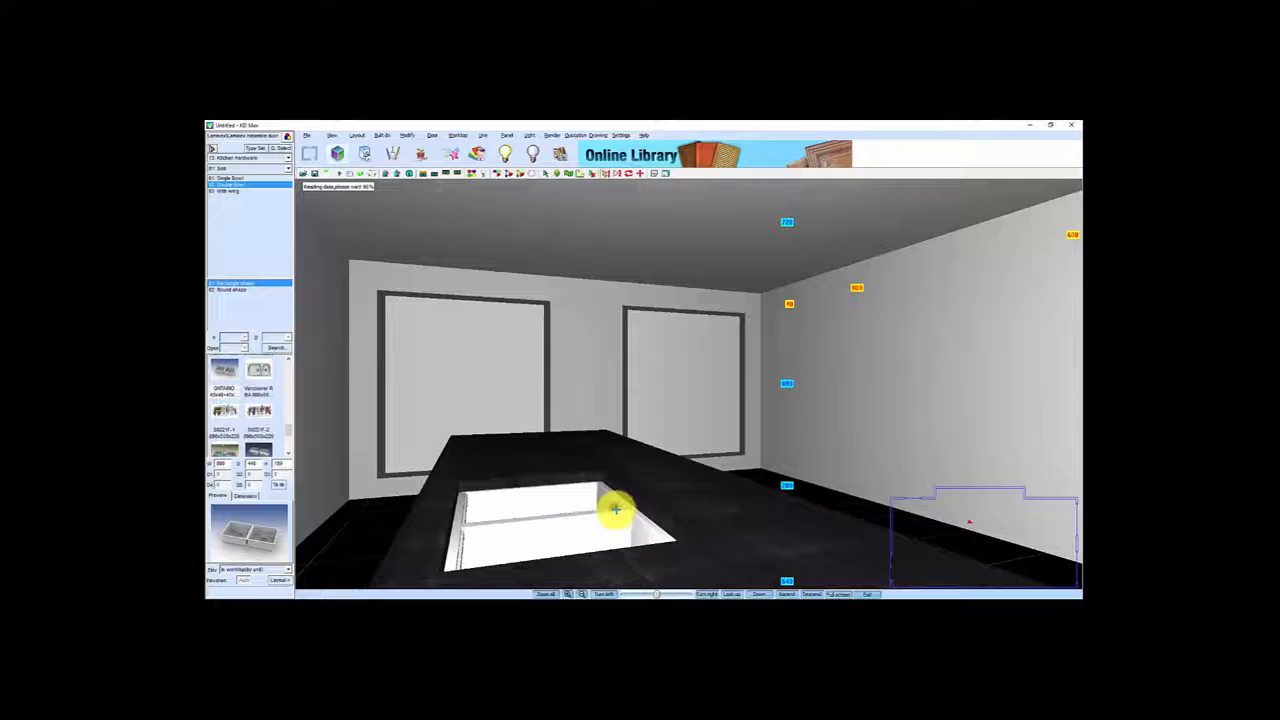
right_click(617, 505)
left_click(641, 378)
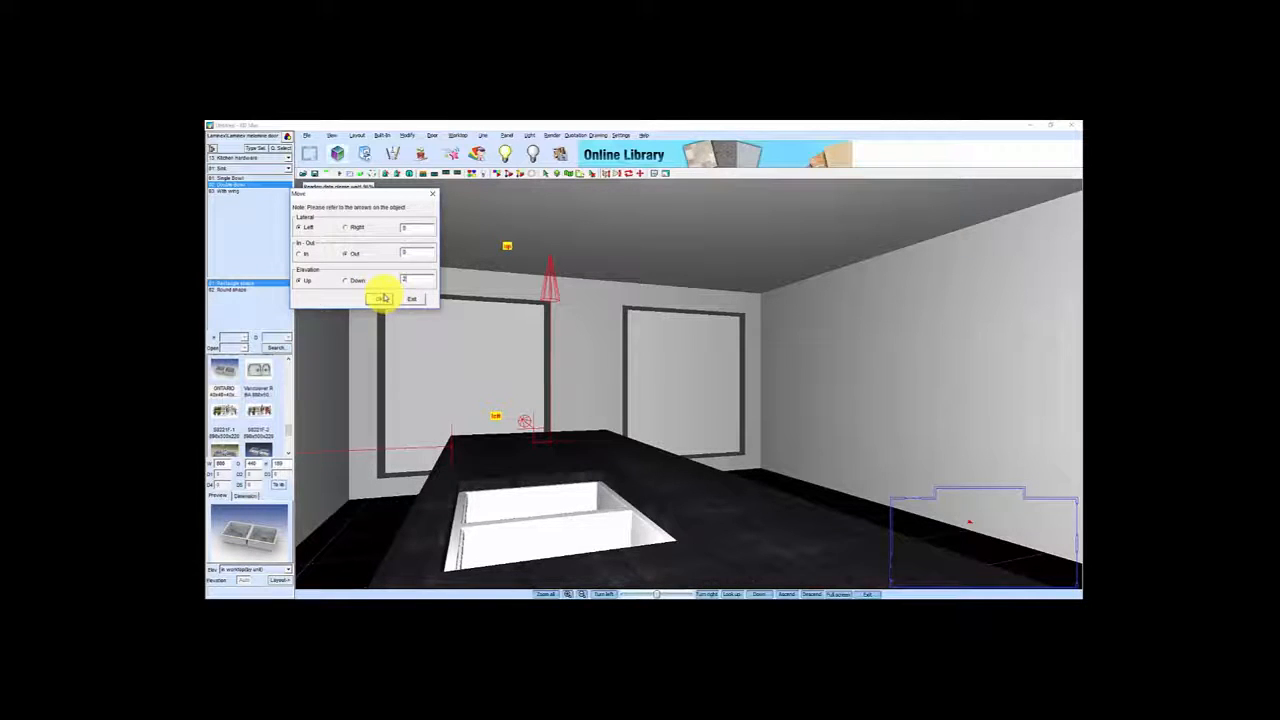
left_click(380, 300)
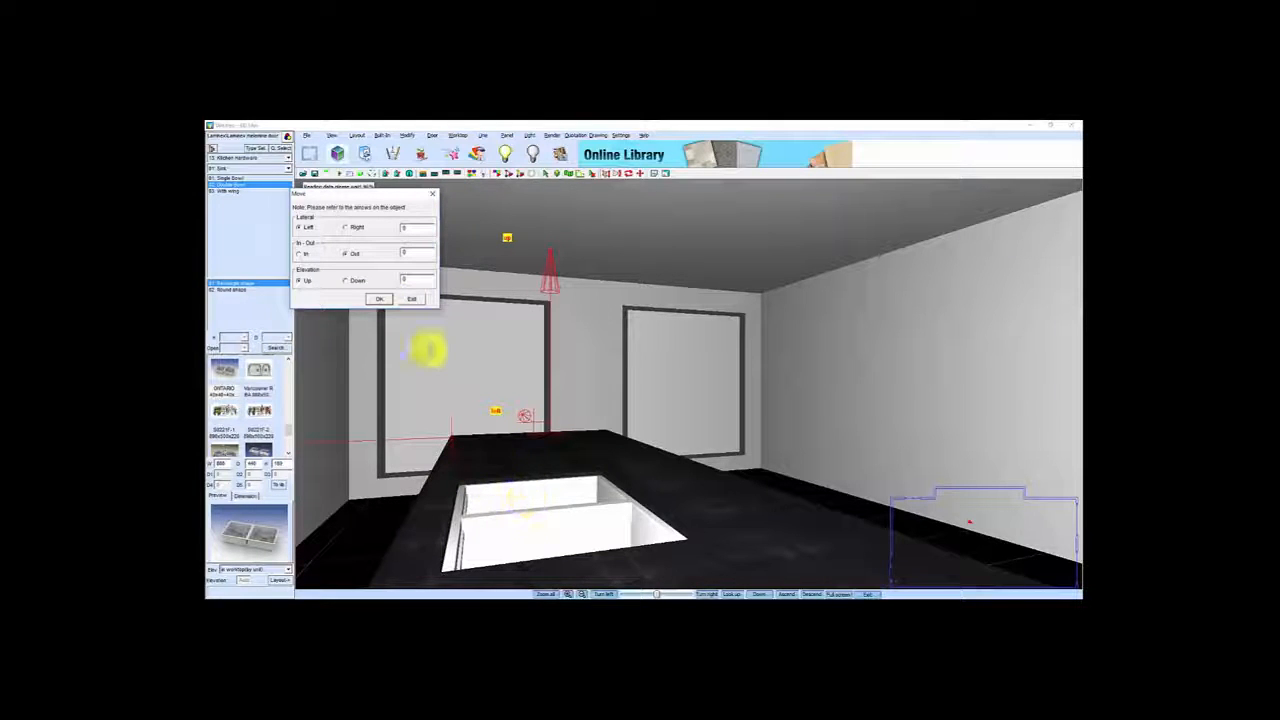
left_click(412, 300)
Load the fourth REGINOX KITCHEN TAPS model, with the straight angular spout, from the tap styles
left_click_drag(560, 471, 511, 474)
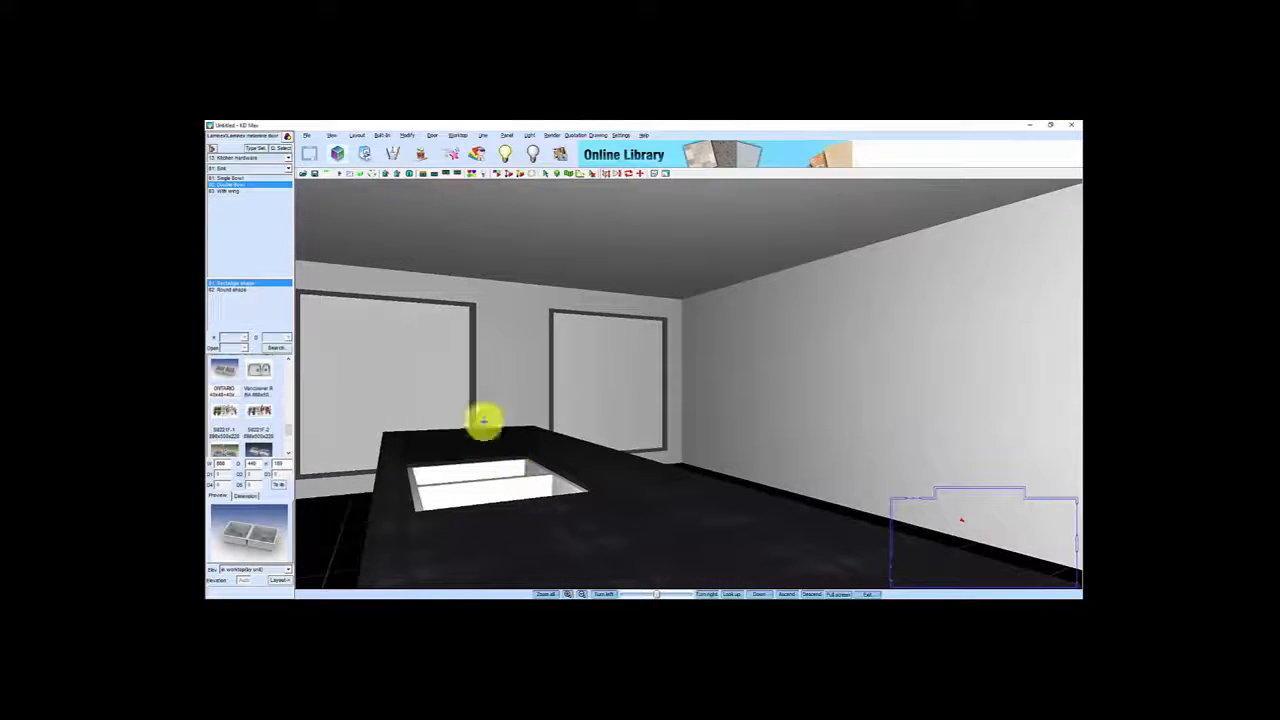
left_click(252, 150)
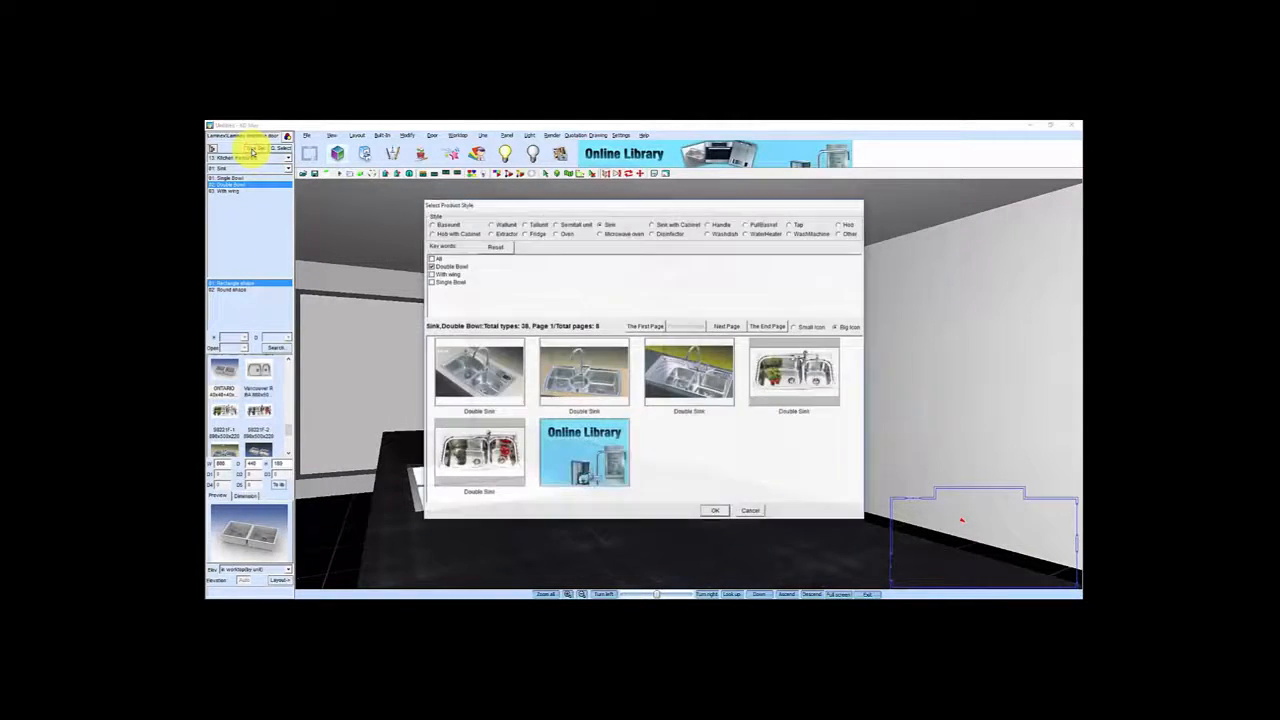
left_click(791, 225)
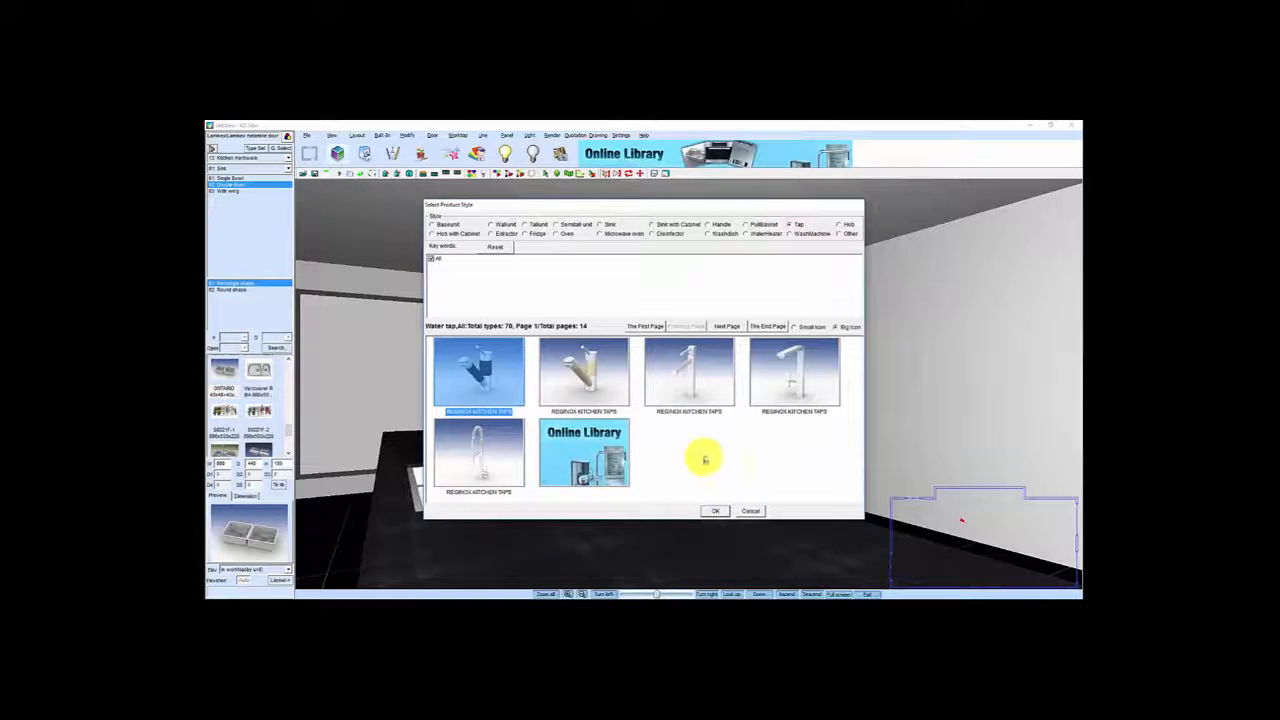
left_click(800, 375)
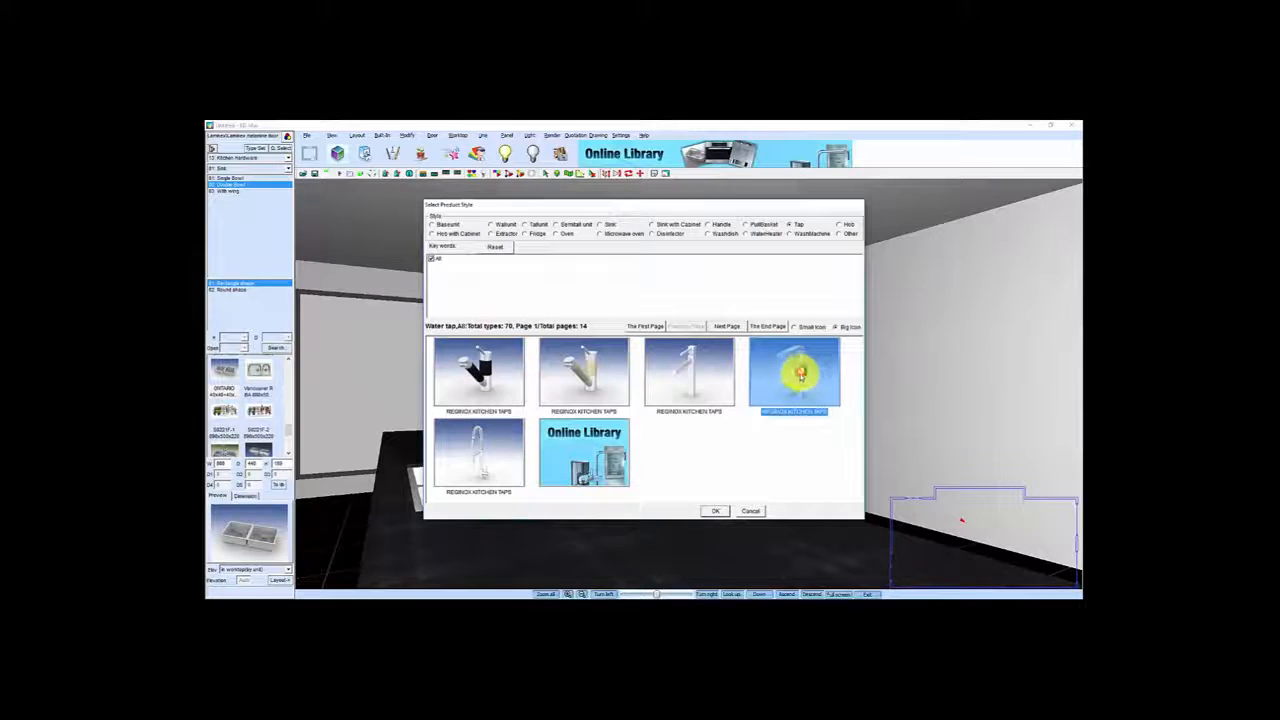
left_click(715, 510)
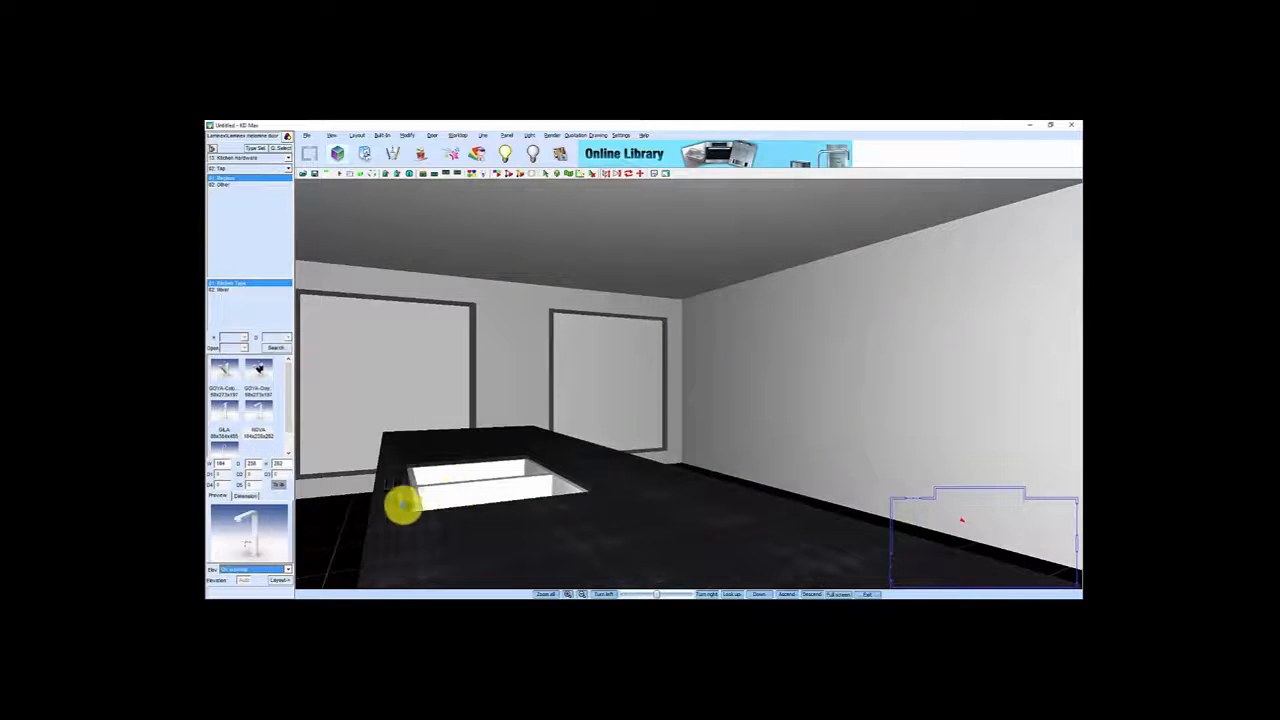
Place the kitchen tap on the island worktop behind the double sink, rotated so its spout reaches over the bowls
left_click(282, 583)
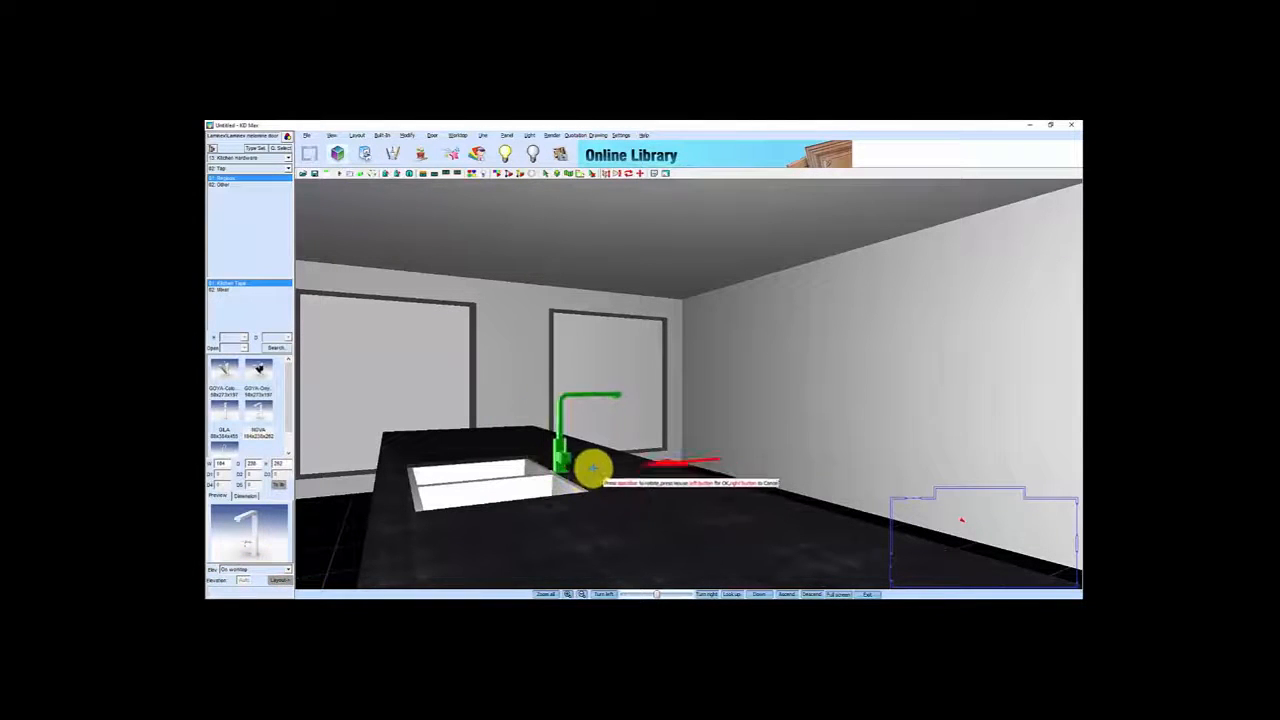
key("space")
key("space")
key("space")
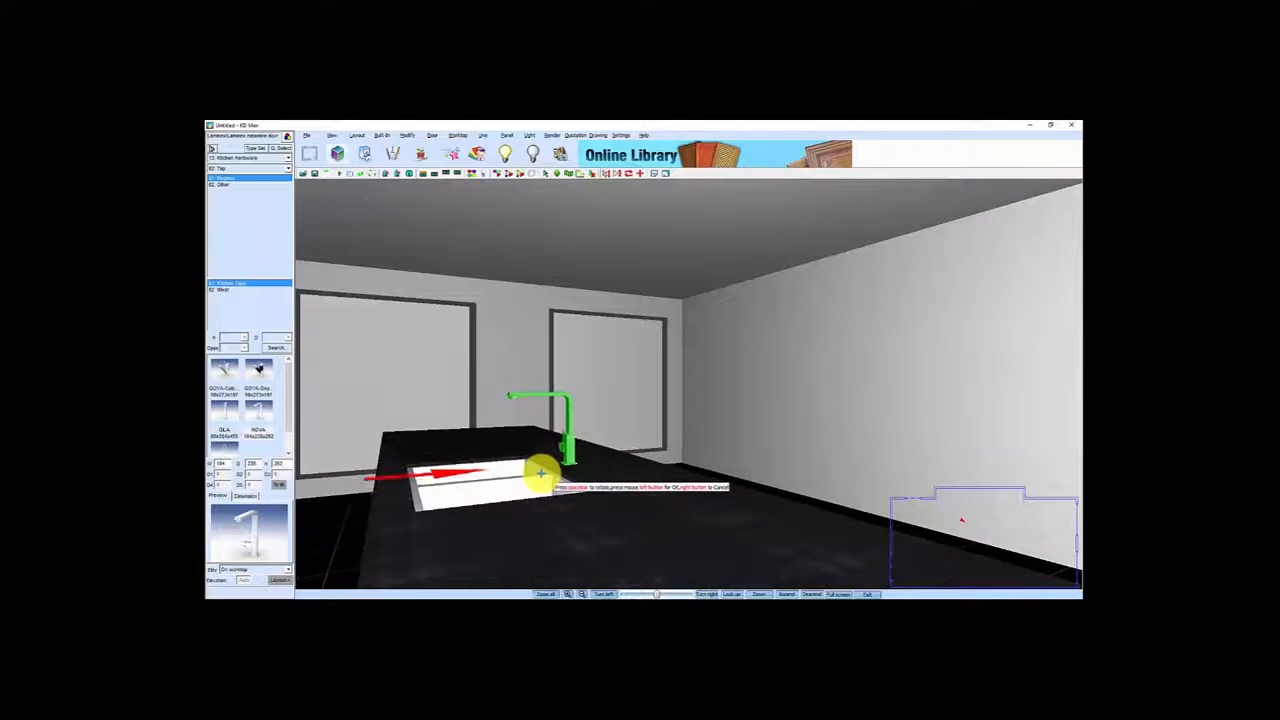
left_click(540, 478)
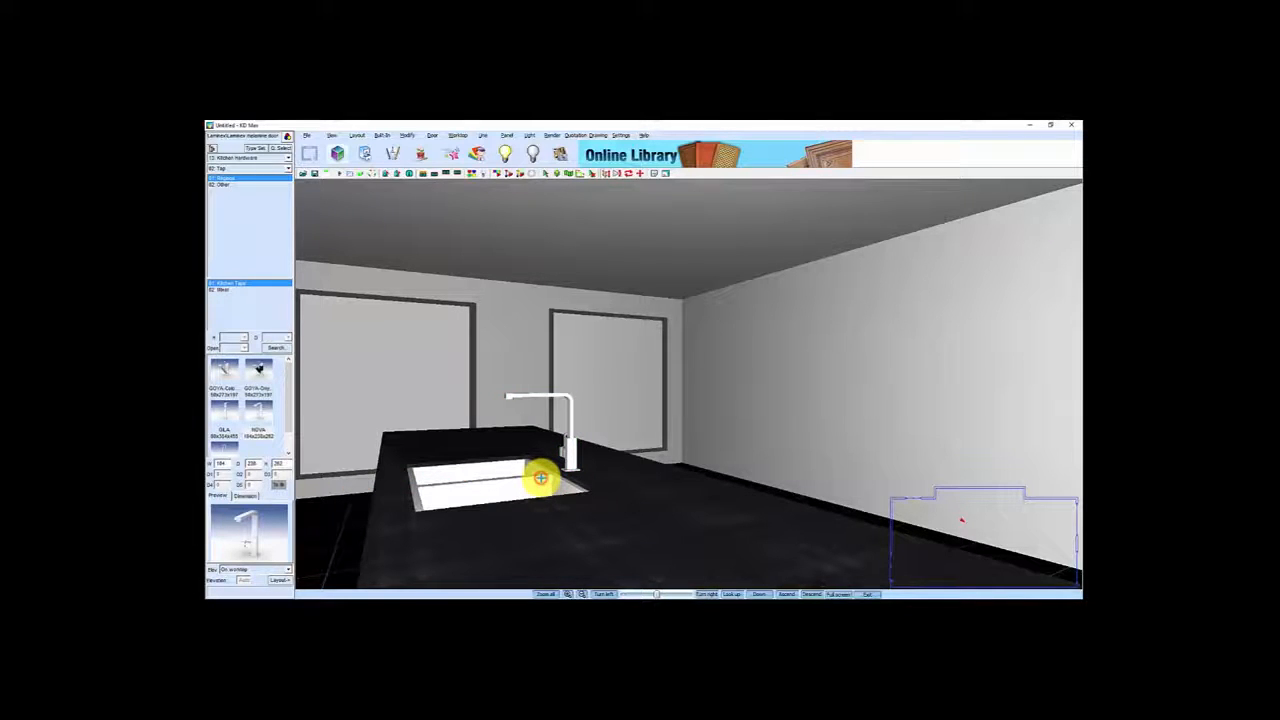
scroll(696, 430, "down", 3)
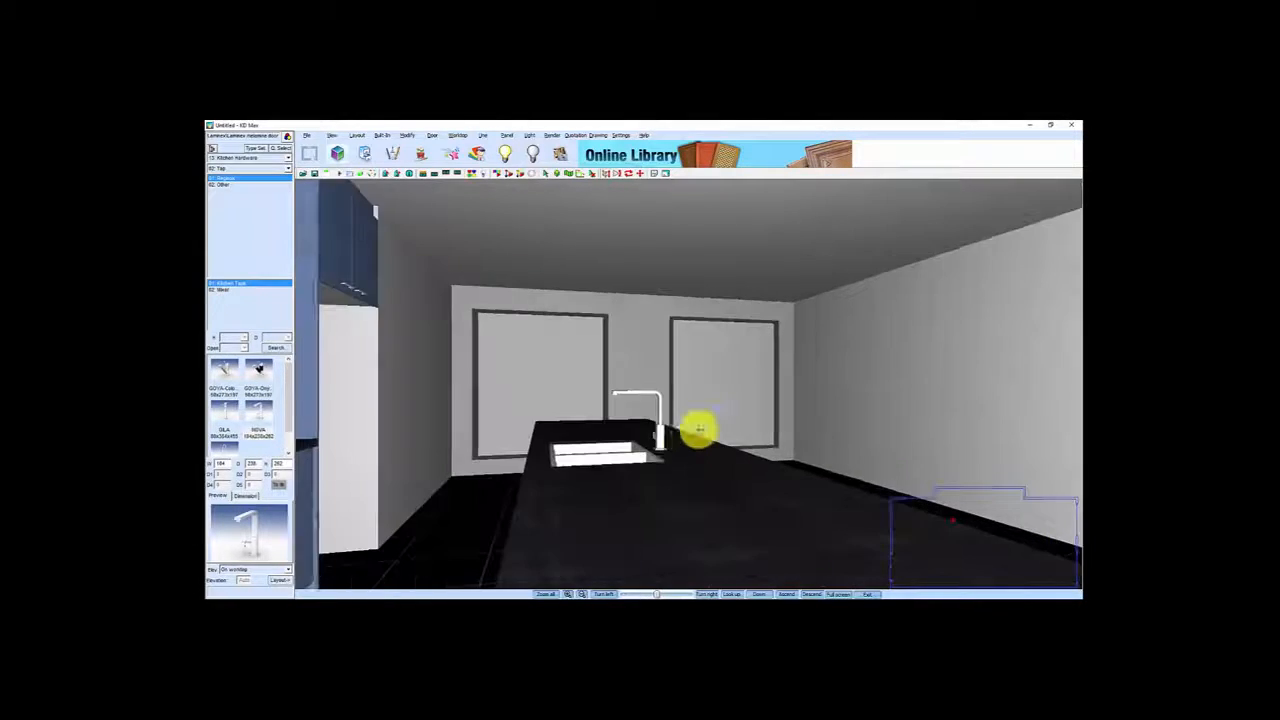
scroll(660, 488, "up", 3)
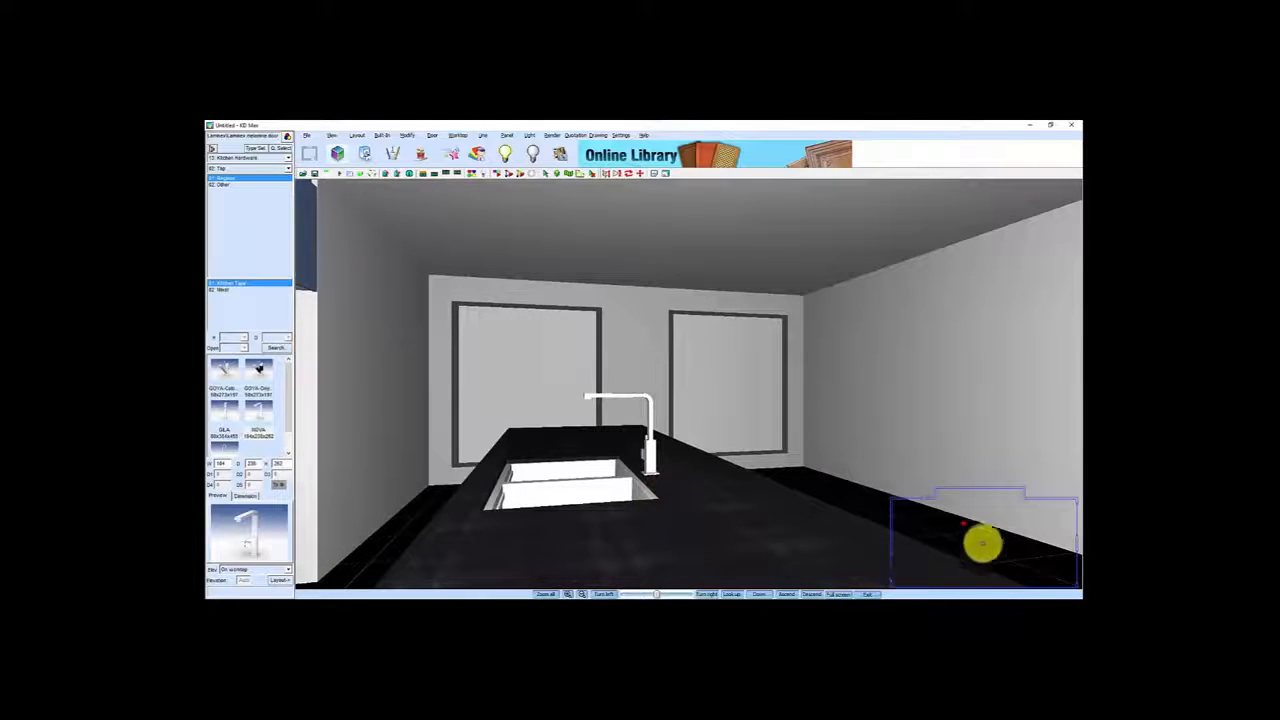
Load the first Siemens fridge on page 4 of the Fridge styles for placement
left_click(1034, 543)
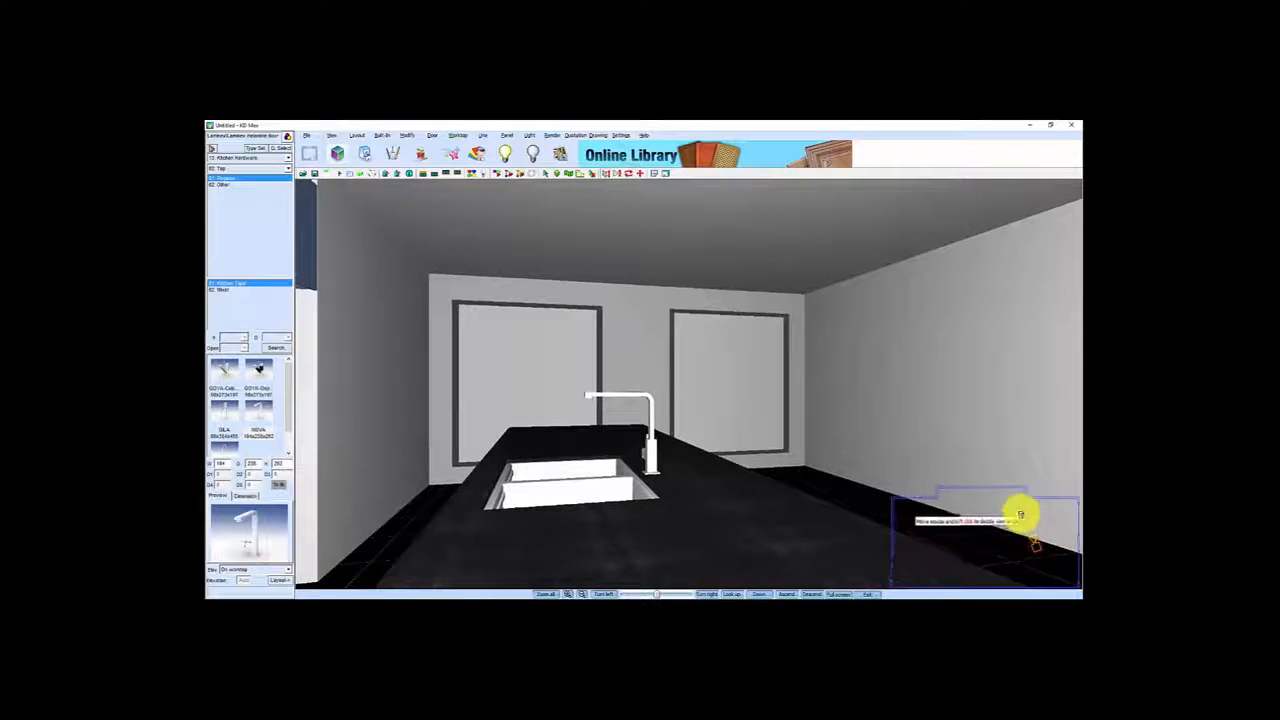
left_click_drag(707, 422, 608, 443)
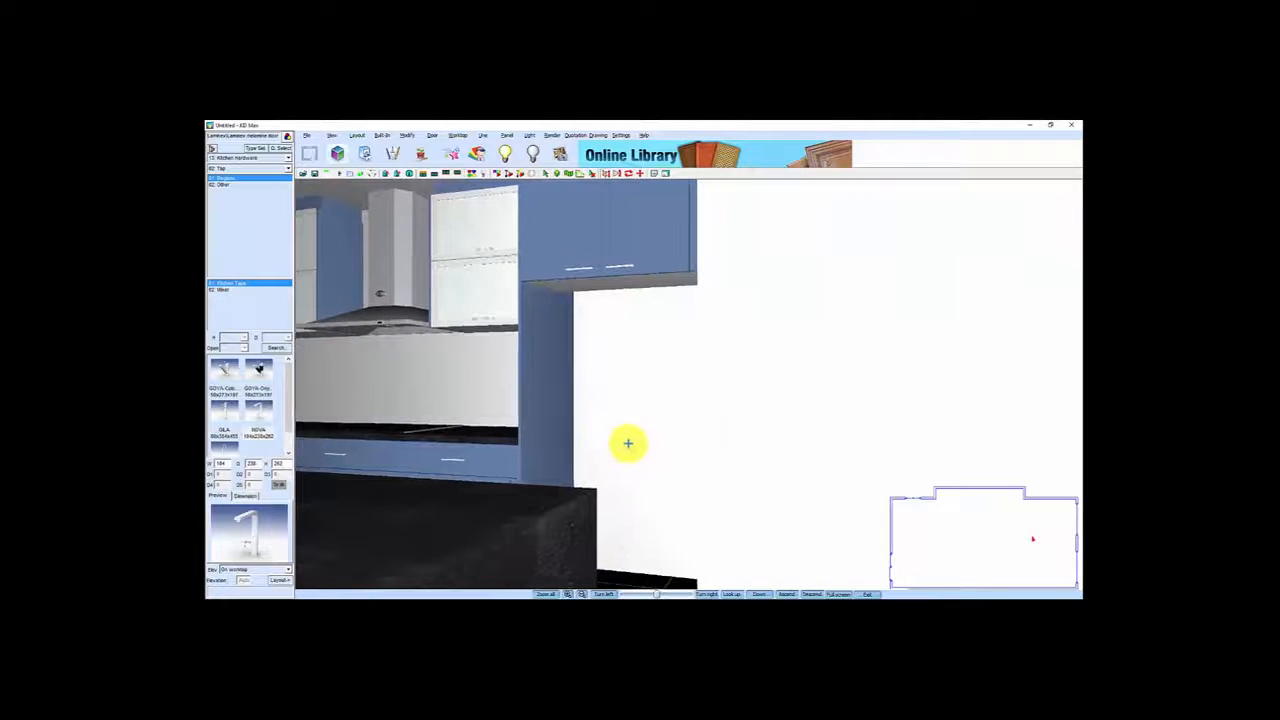
left_click(253, 147)
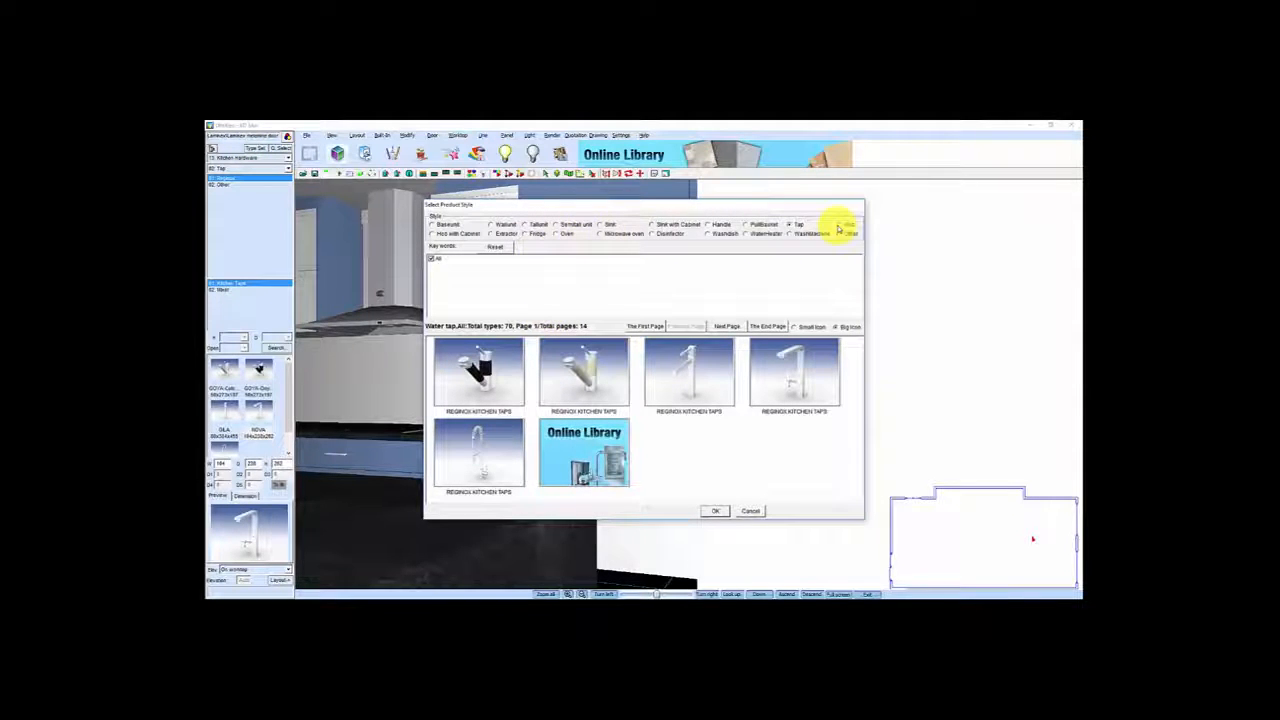
left_click(527, 234)
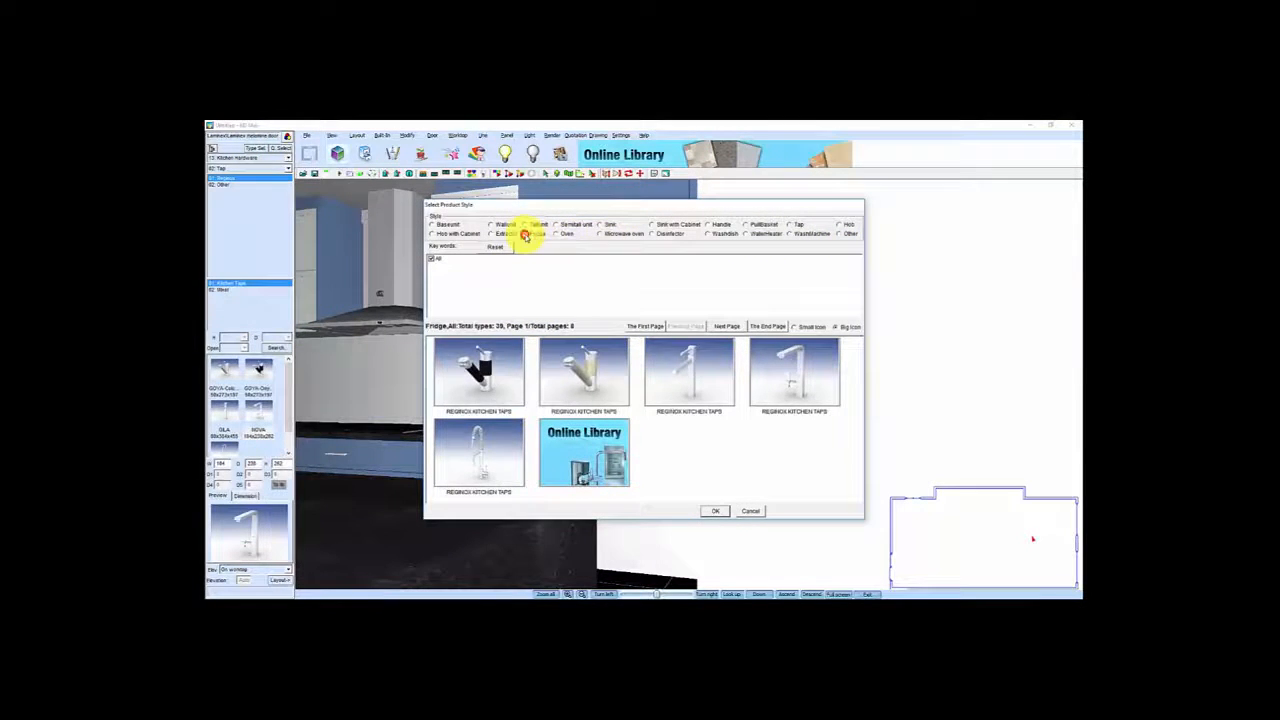
left_click(730, 327)
left_click(731, 327)
left_click(732, 327)
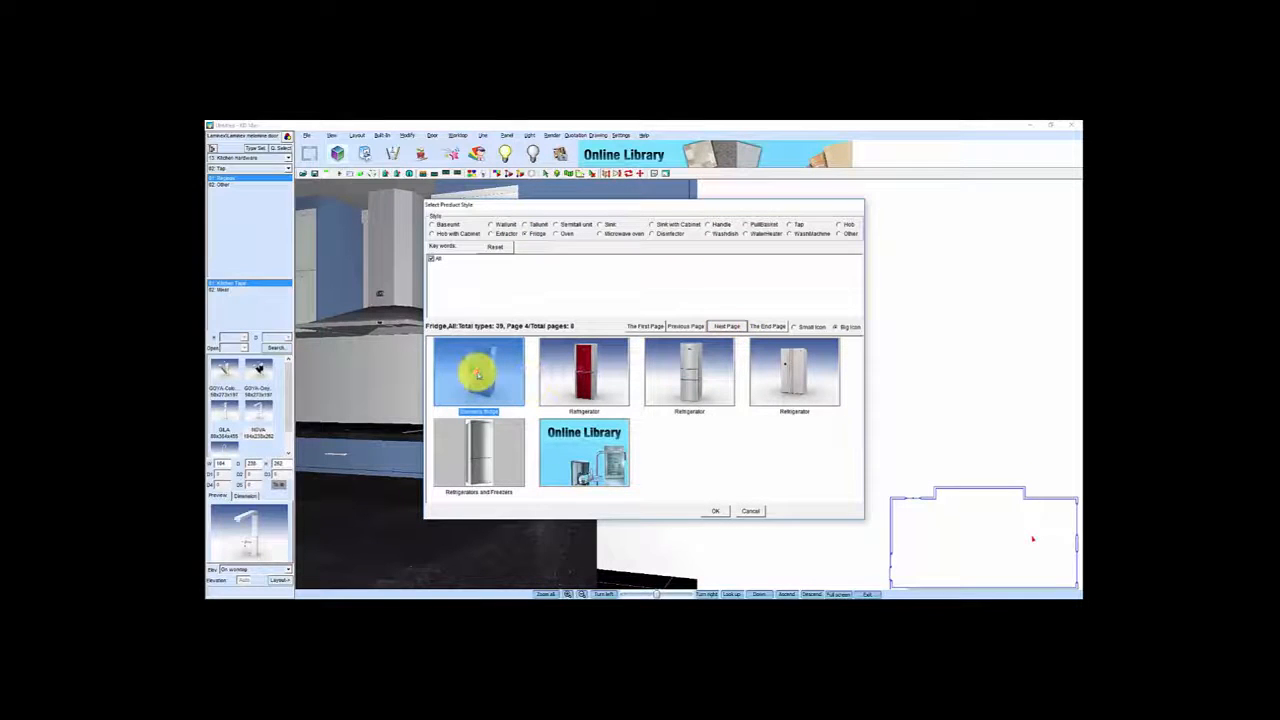
left_click(715, 511)
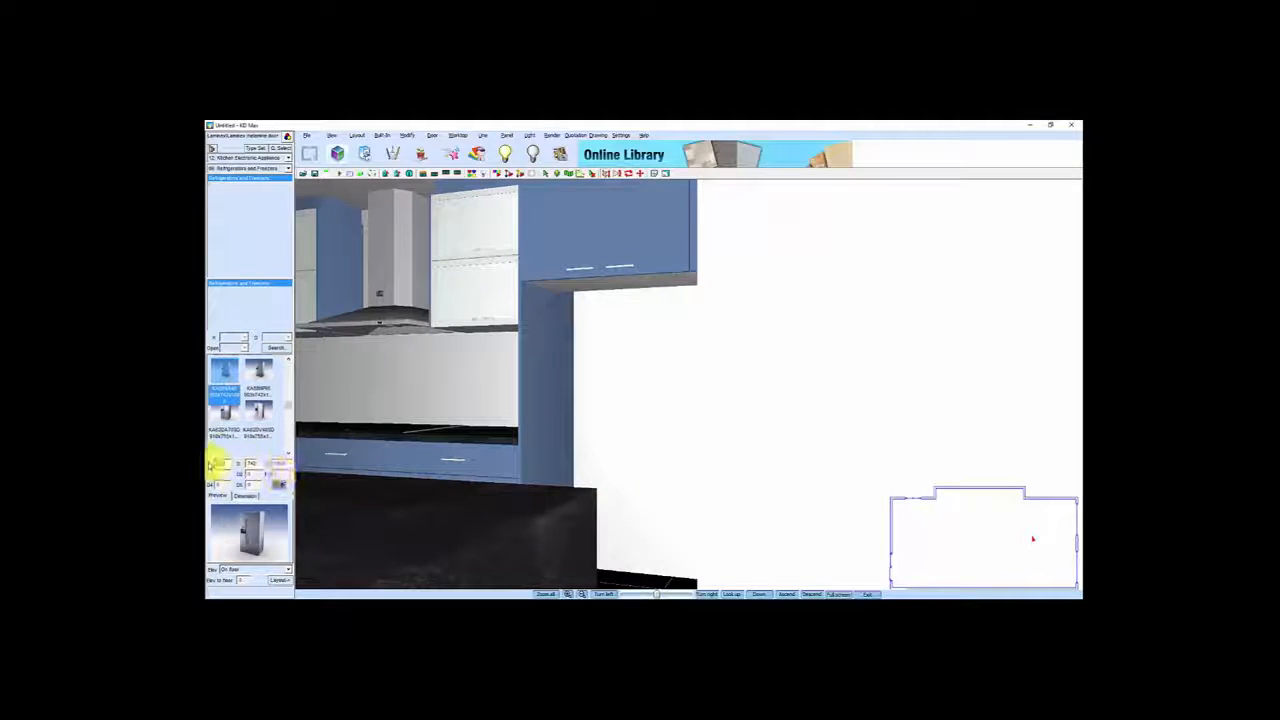
Set the fridge height to 1710 and place it on the floor in the recess beneath the blue wall unit
left_click(283, 464)
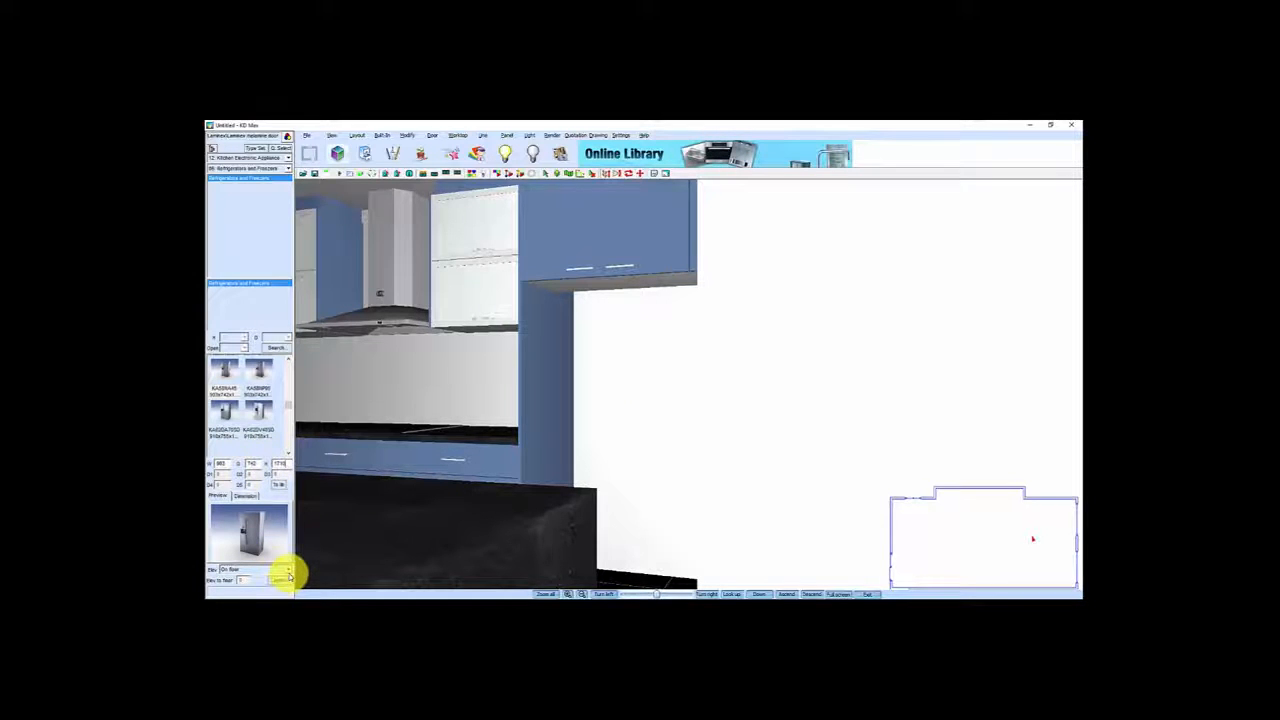
left_click(280, 580)
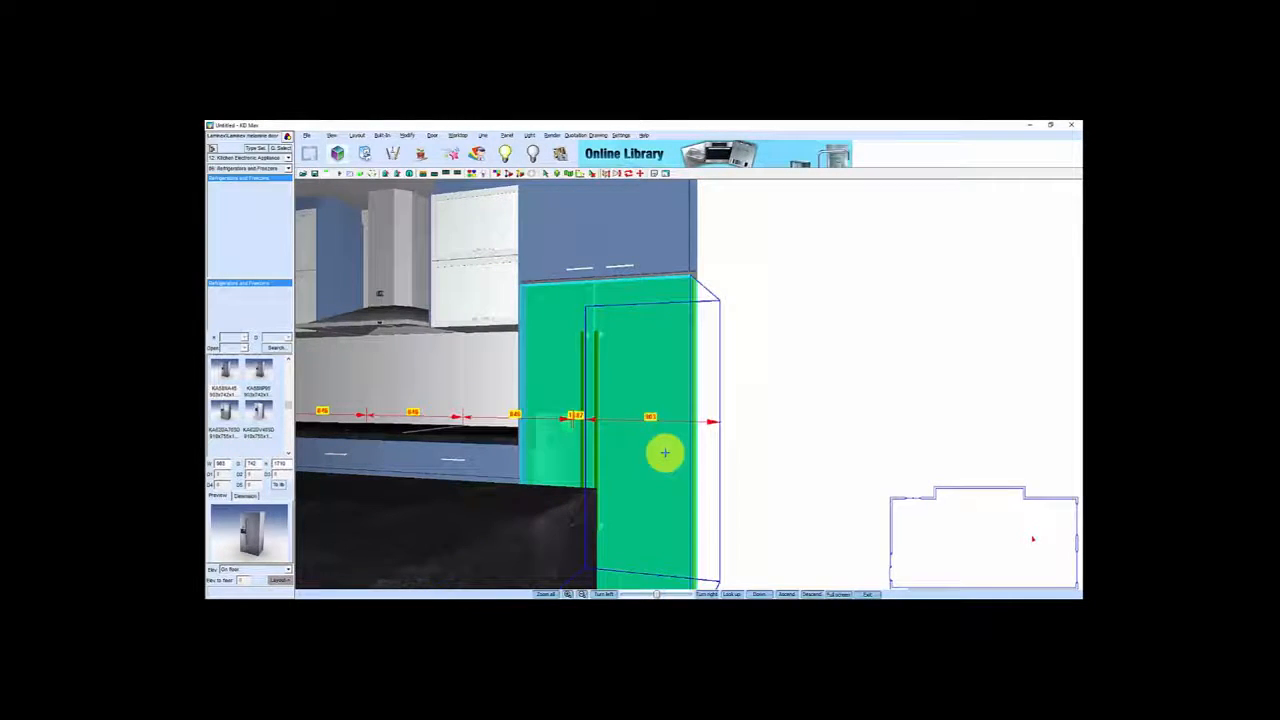
left_click(665, 453)
Examine how the placed fridge fits beneath the wall unit and beside the kitchen run
scroll(646, 420, "up", 2)
scroll(648, 440, "down", 2)
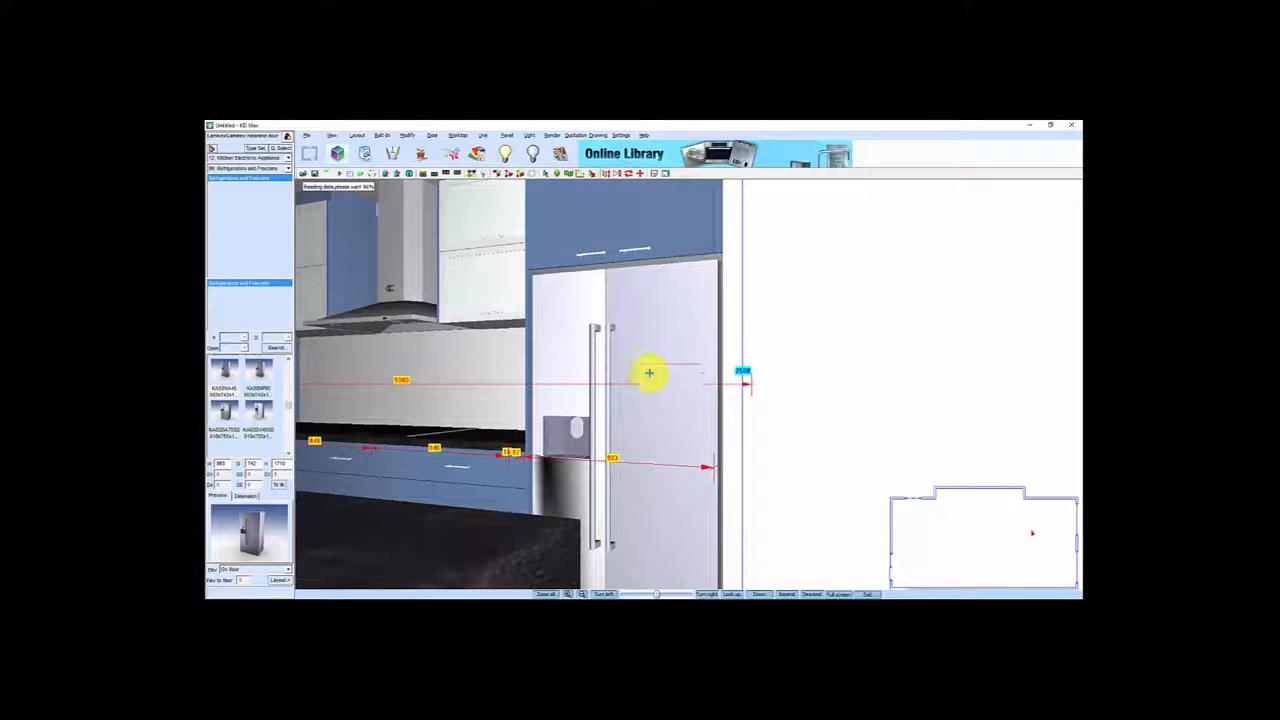
scroll(632, 290, "down", 5)
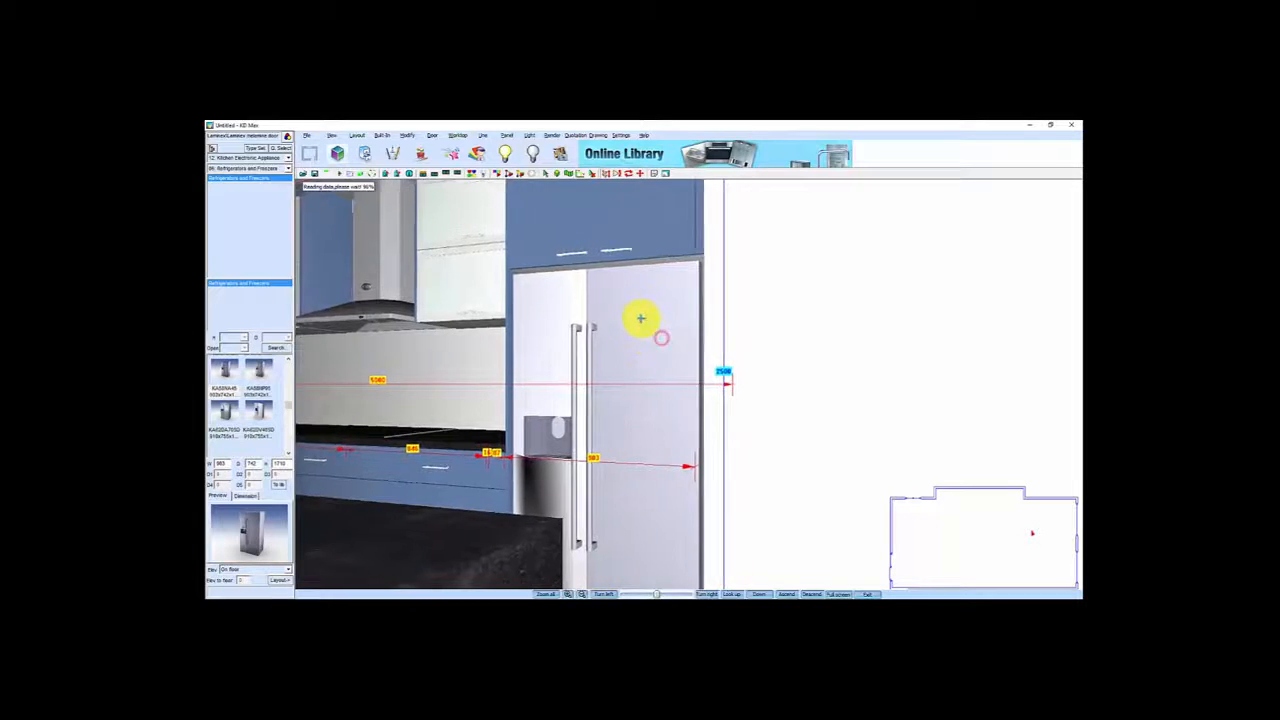
scroll(631, 287, "down", 1)
middle_click_drag(631, 287, 620, 280)
scroll(620, 278, "down", 2)
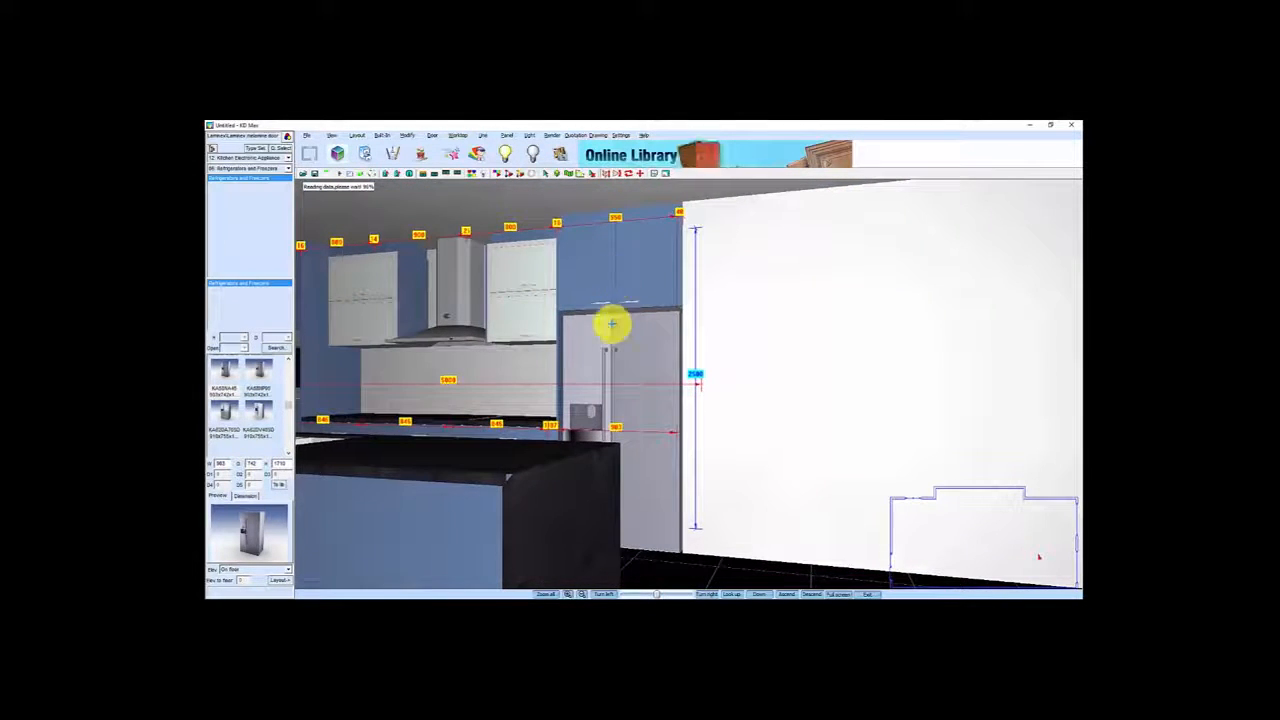
middle_click_drag(626, 393, 677, 386)
scroll(621, 395, "up", 1)
scroll(634, 391, "up", 1)
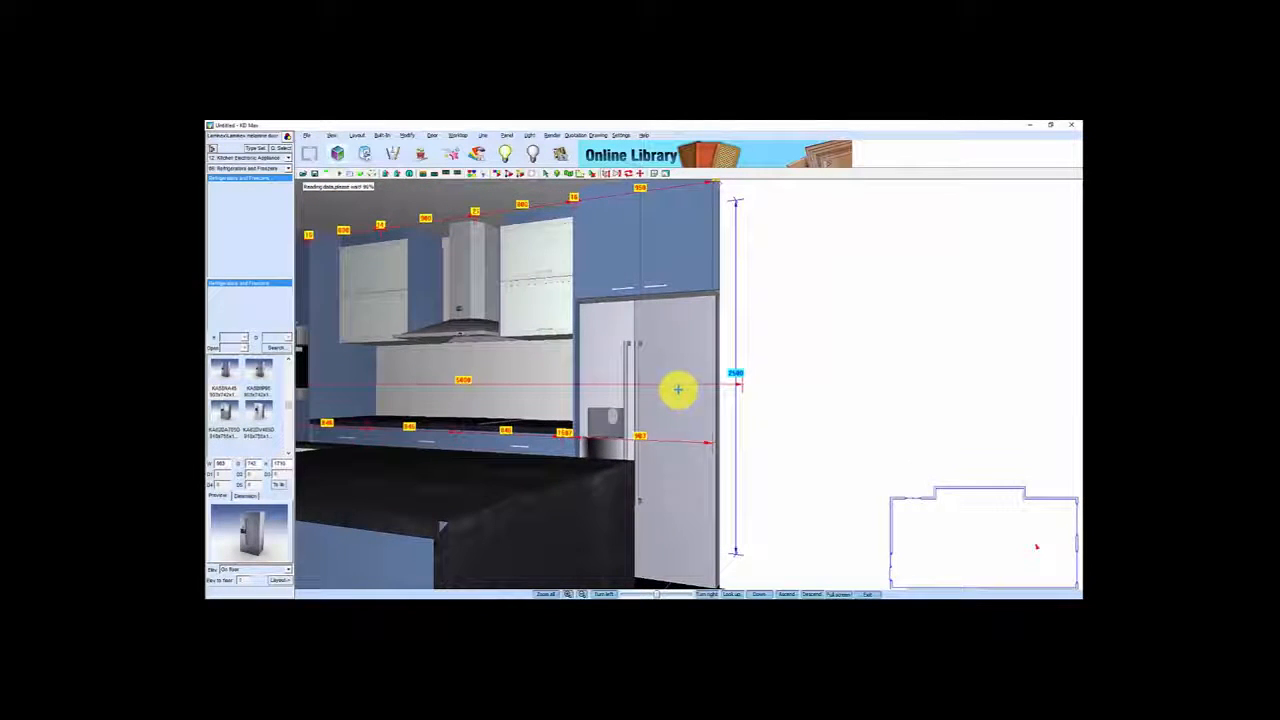
scroll(700, 380, "down", 3)
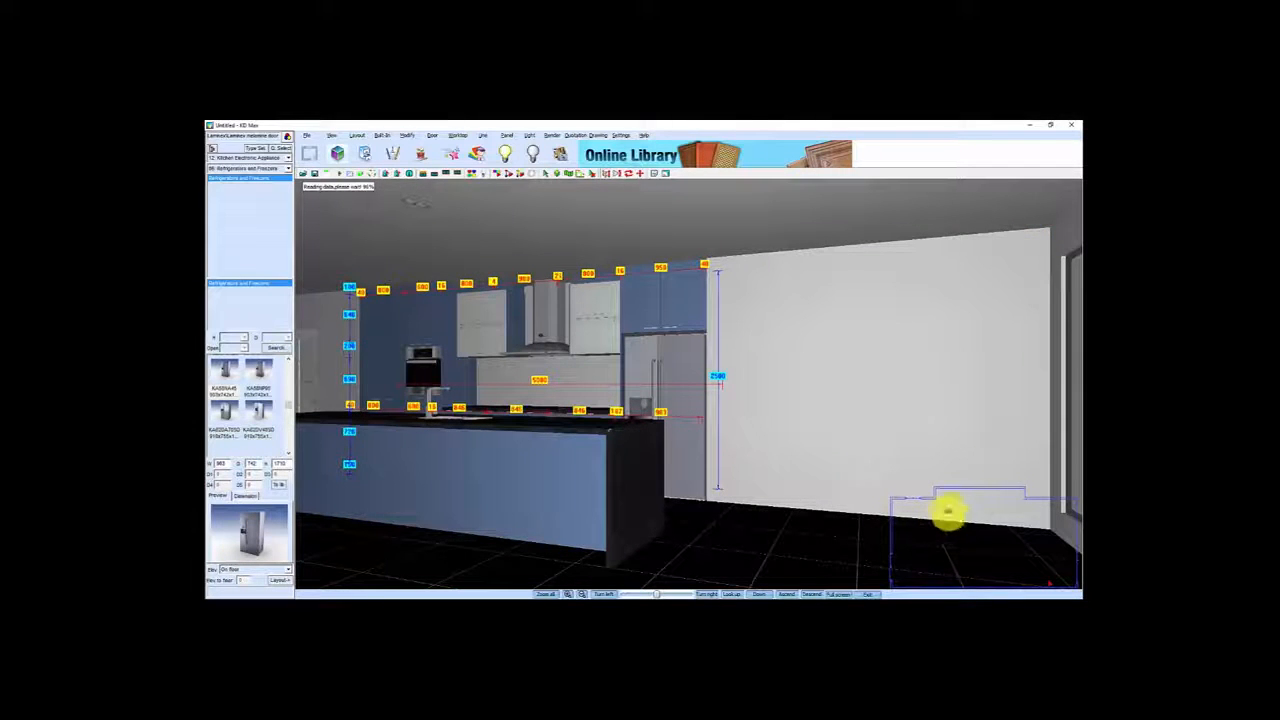
Load the fourth Siemens washer model, with the dark top panel, from the Washdish styles for the island
left_click(1022, 509)
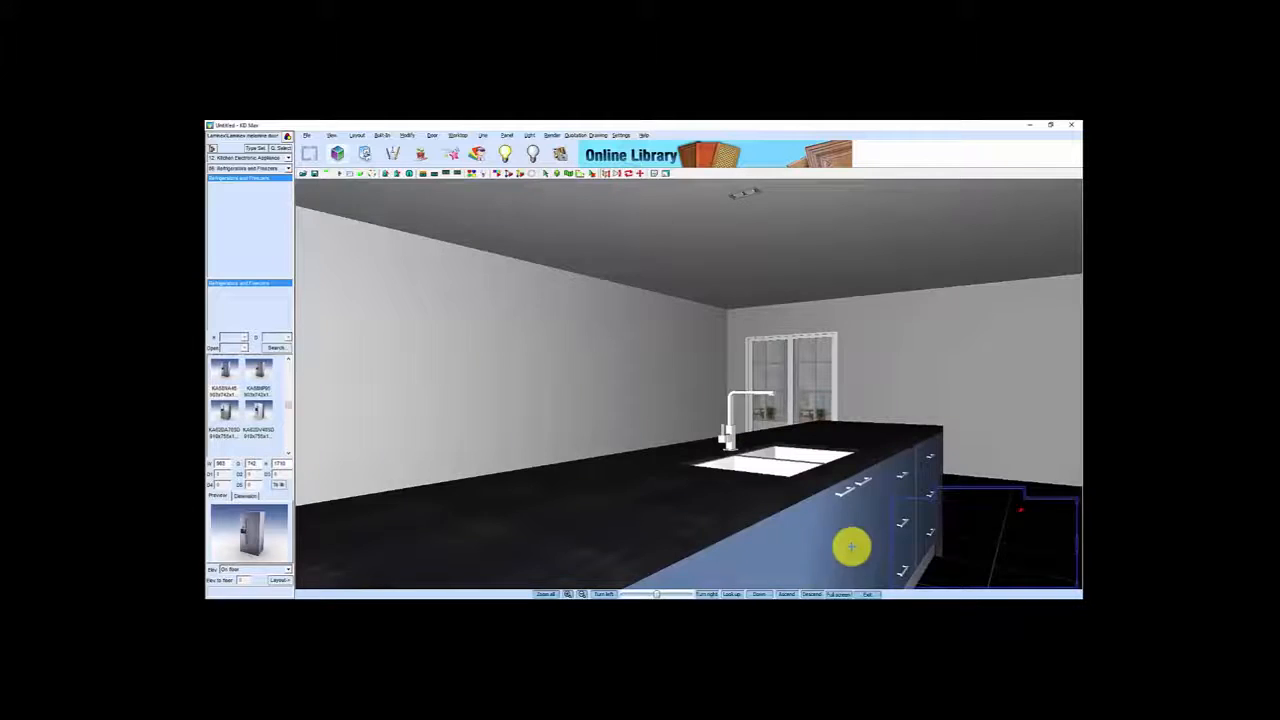
left_click(783, 550)
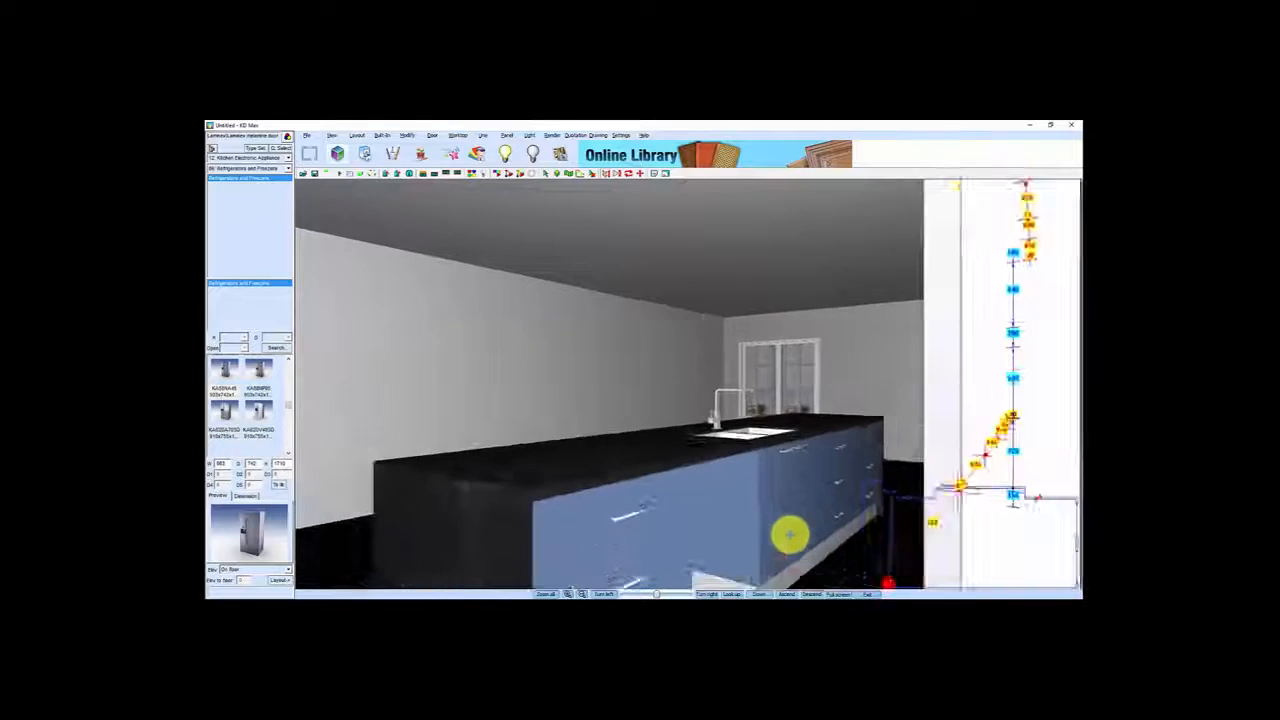
left_click(728, 520)
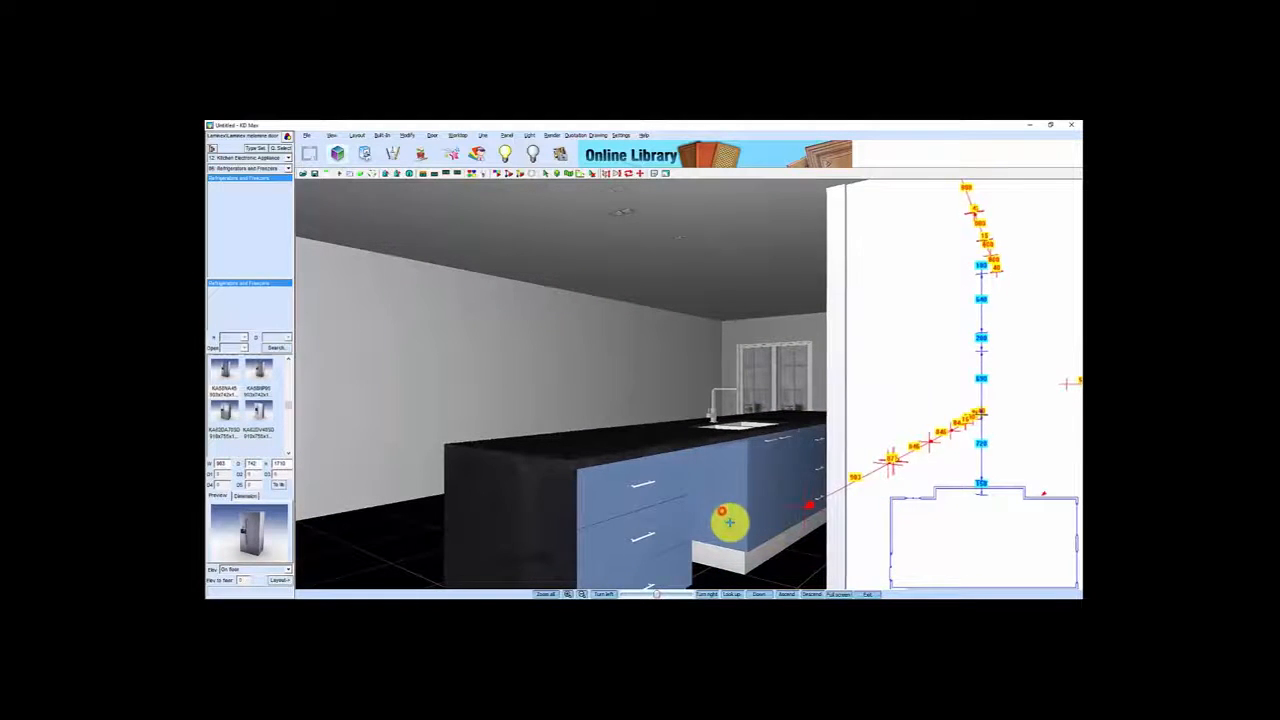
left_click(252, 148)
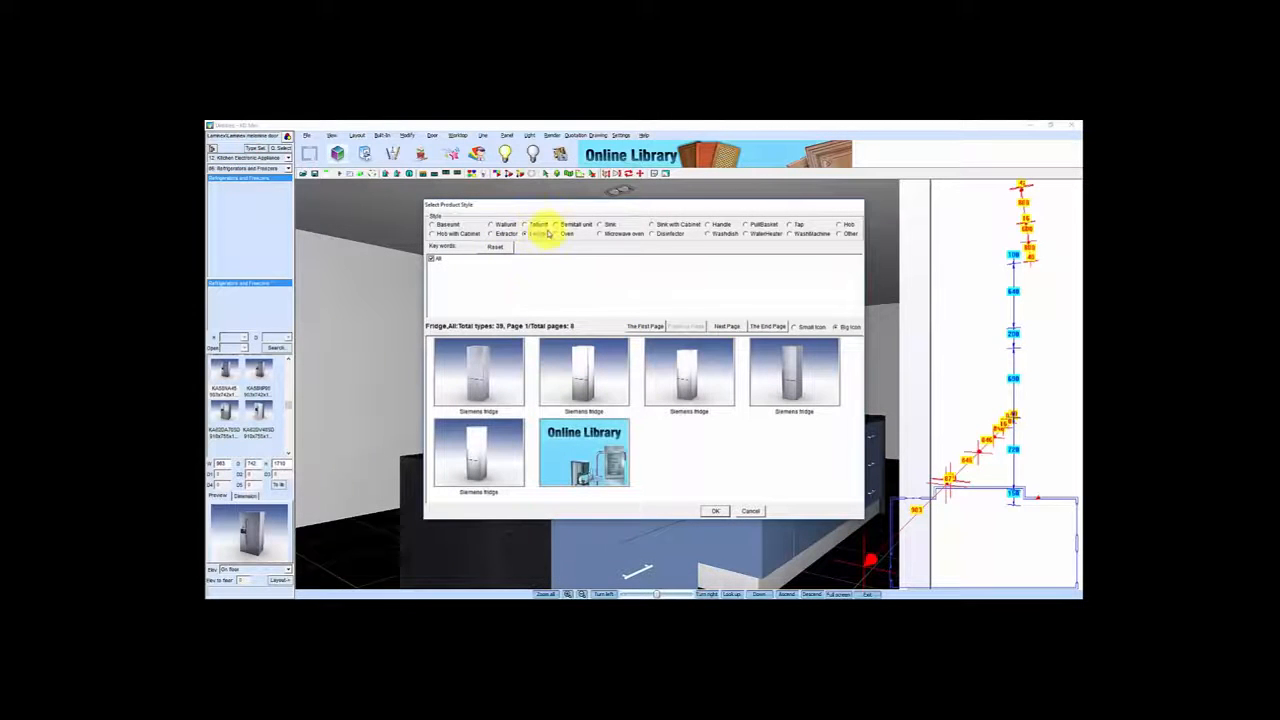
left_click(708, 233)
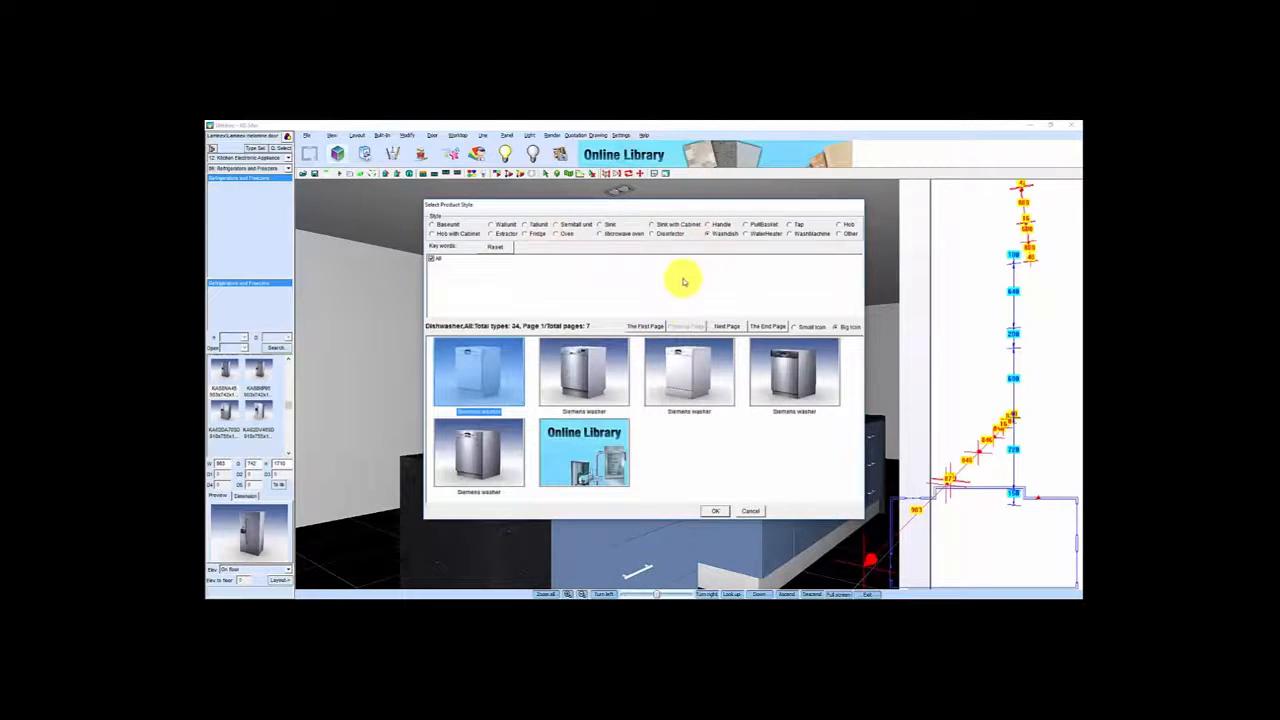
left_click(586, 372)
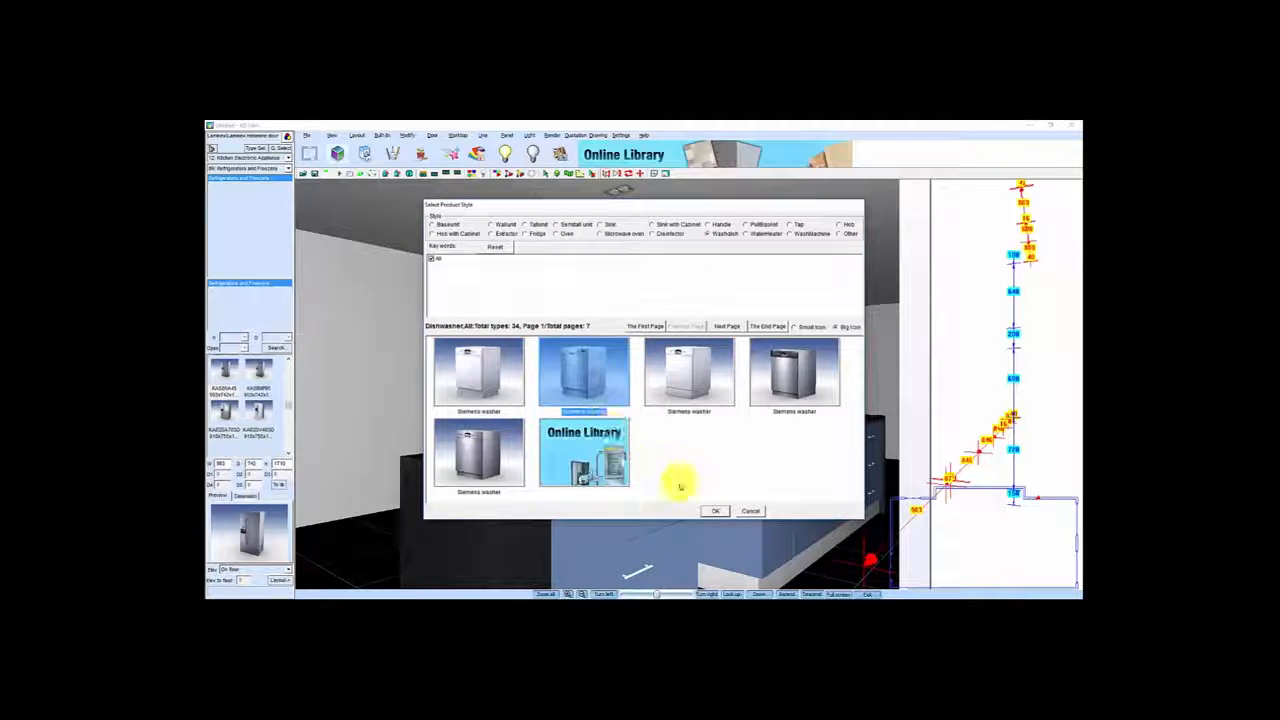
left_click(784, 405)
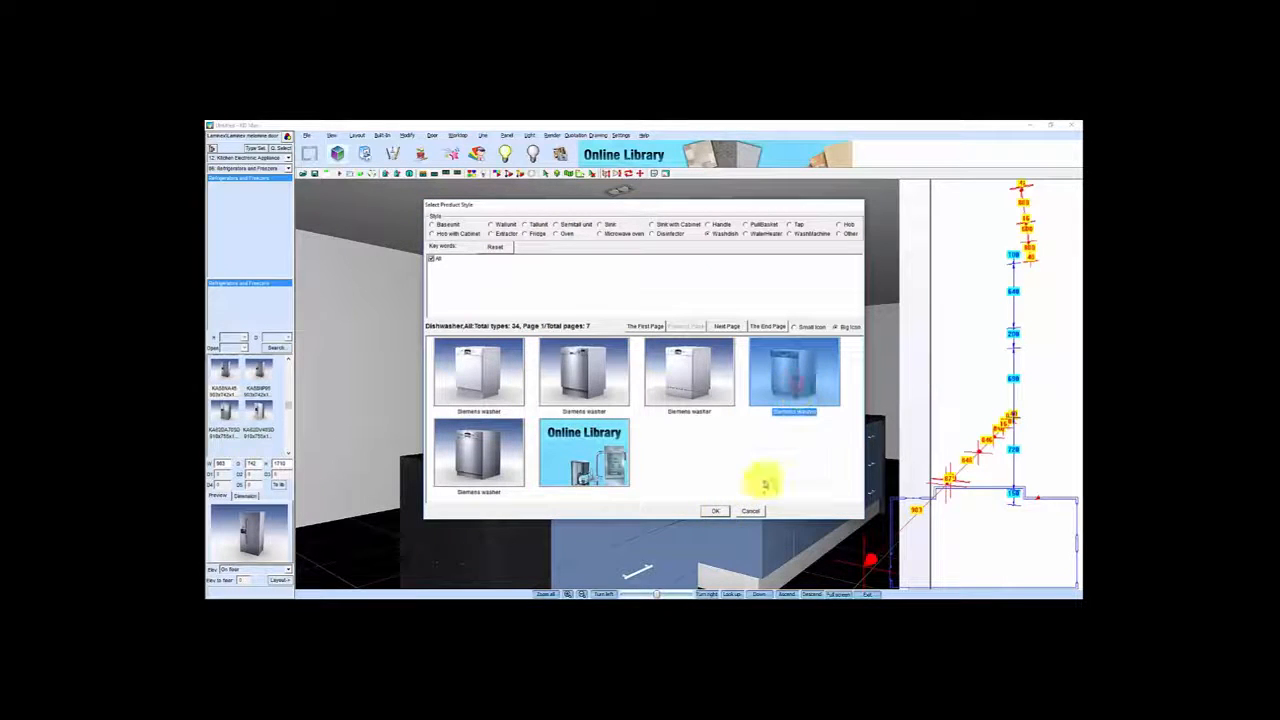
left_click(716, 511)
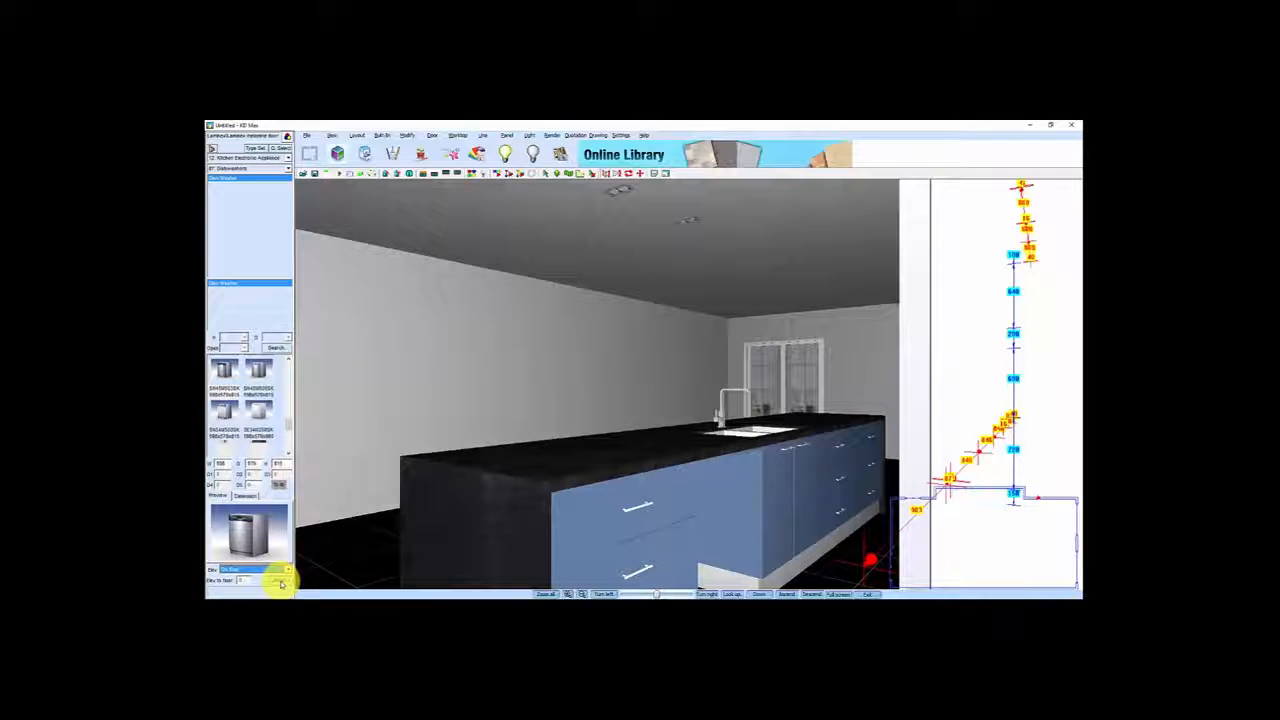
Place the dishwasher in the island gap beside the drawer unit, rotated to face the same way as the cabinet fronts
left_click(281, 583)
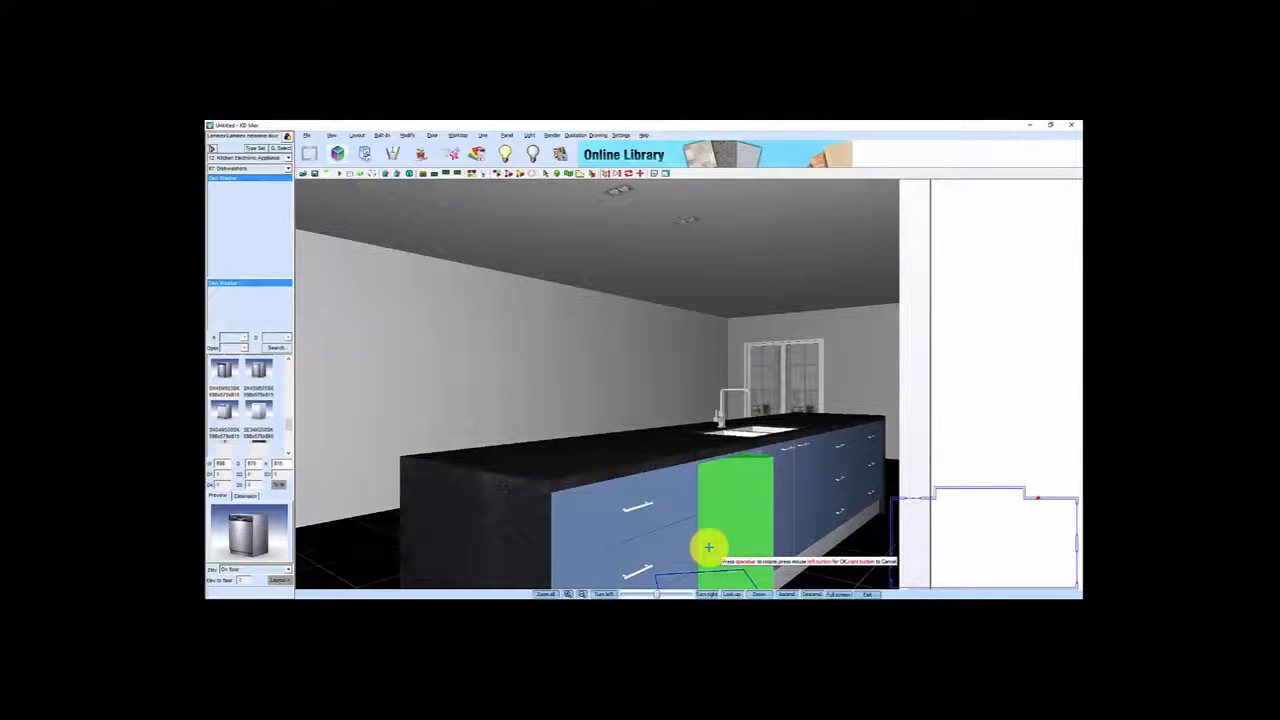
key("space")
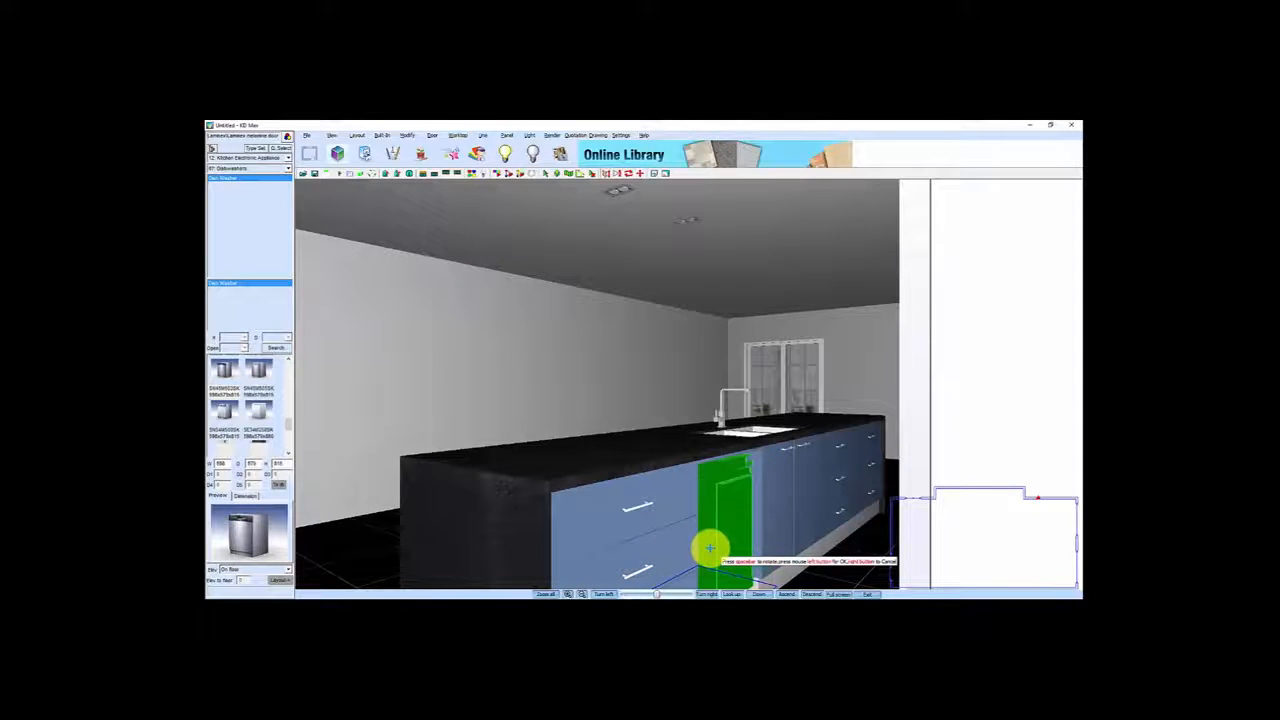
key("space")
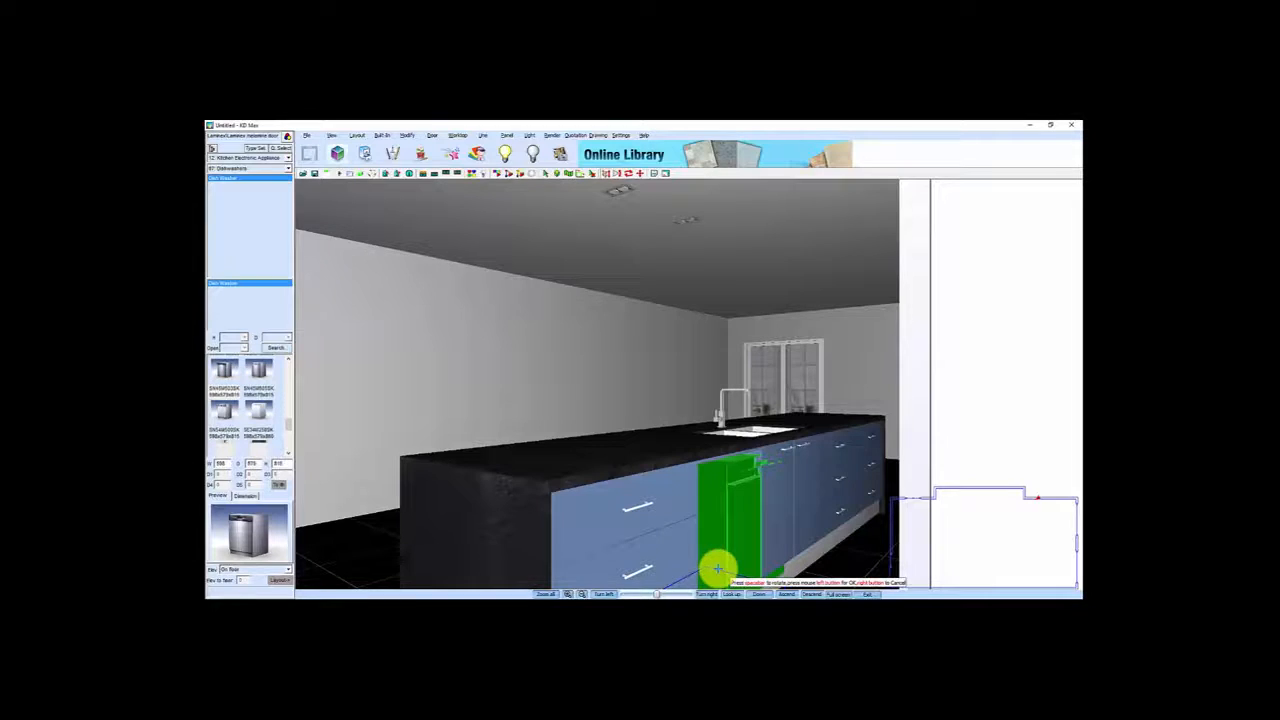
left_click(718, 568)
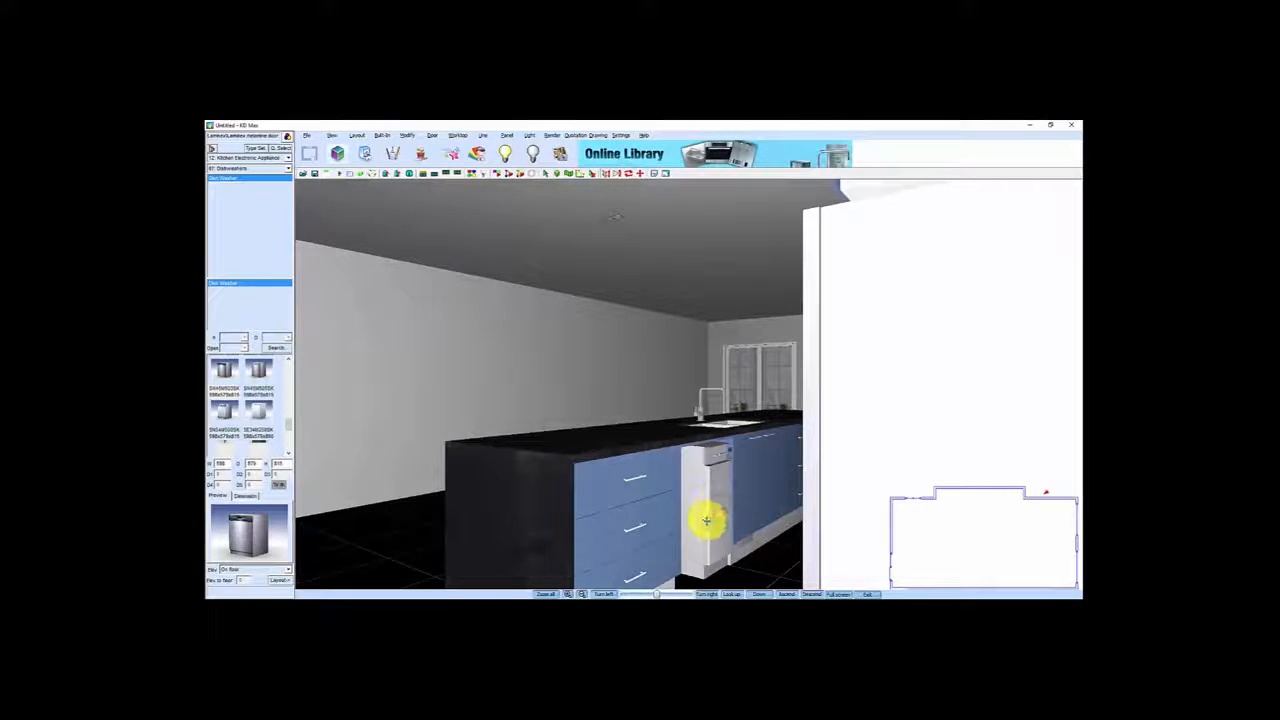
Align the dishwasher within the island opening, matching Front to Front and Middle of Left/Right to Middle of Left/Right
right_click(706, 519)
left_click(742, 358)
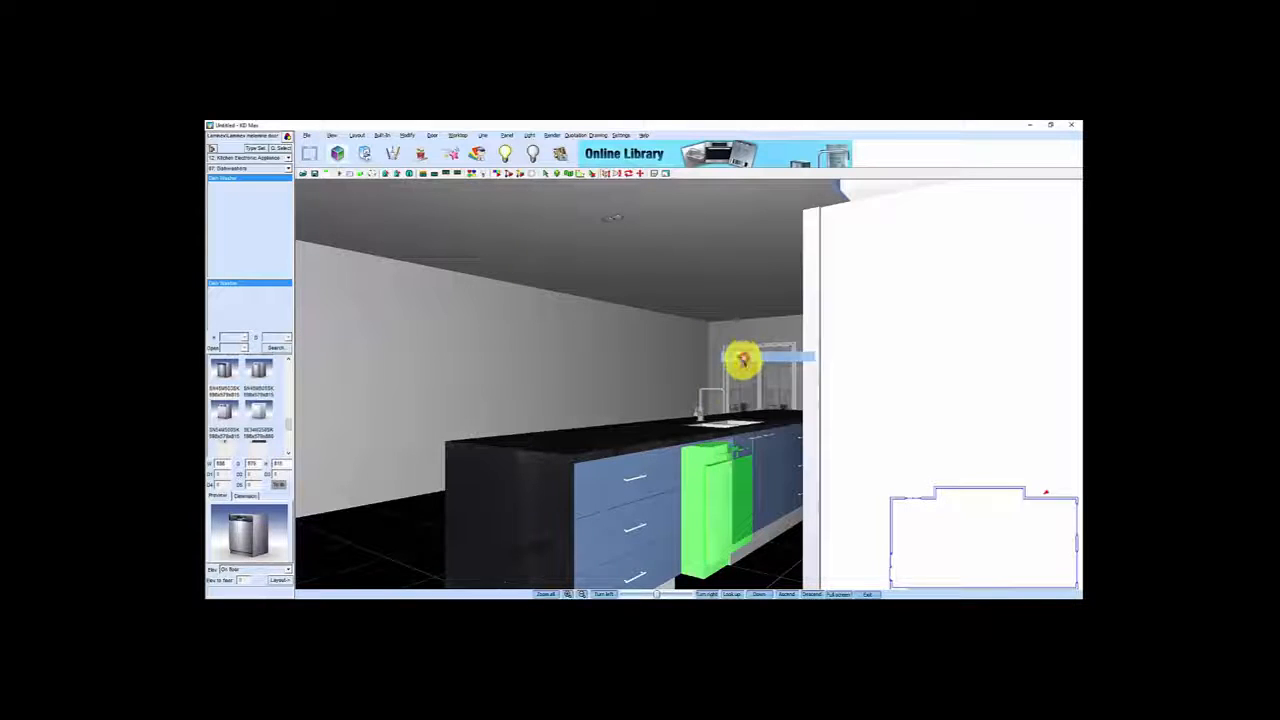
left_click(701, 443)
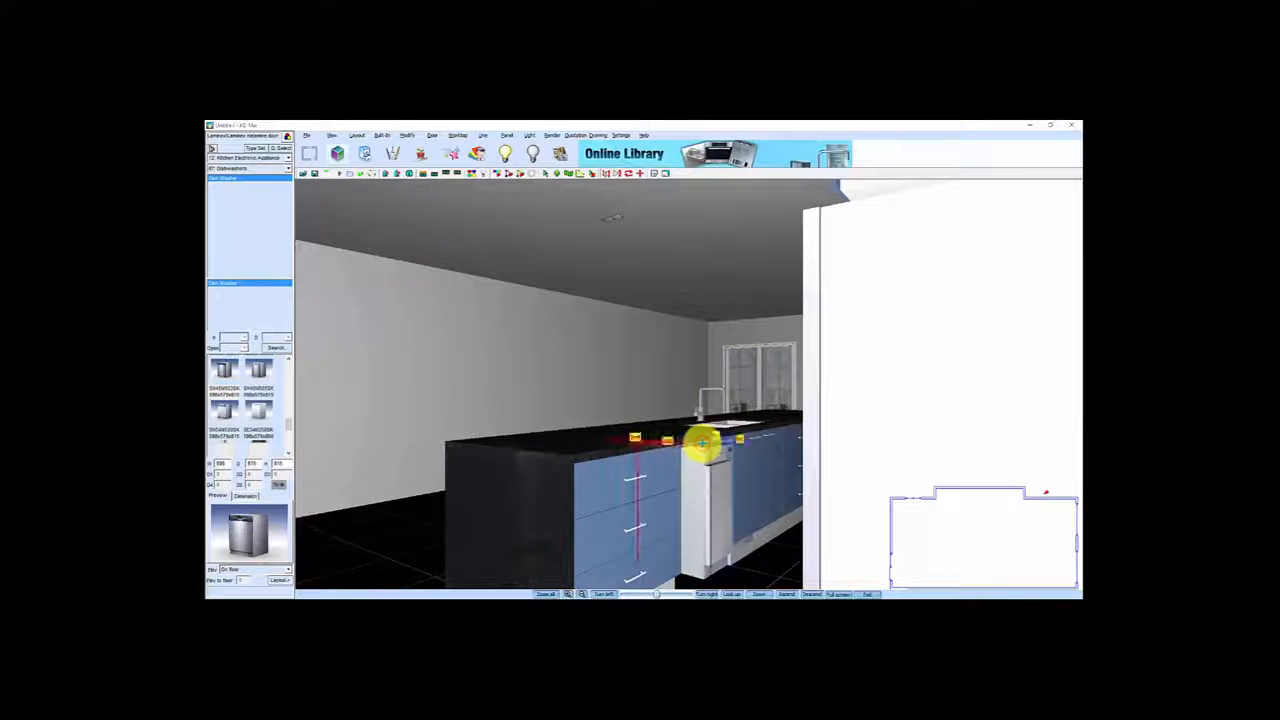
left_click(703, 445)
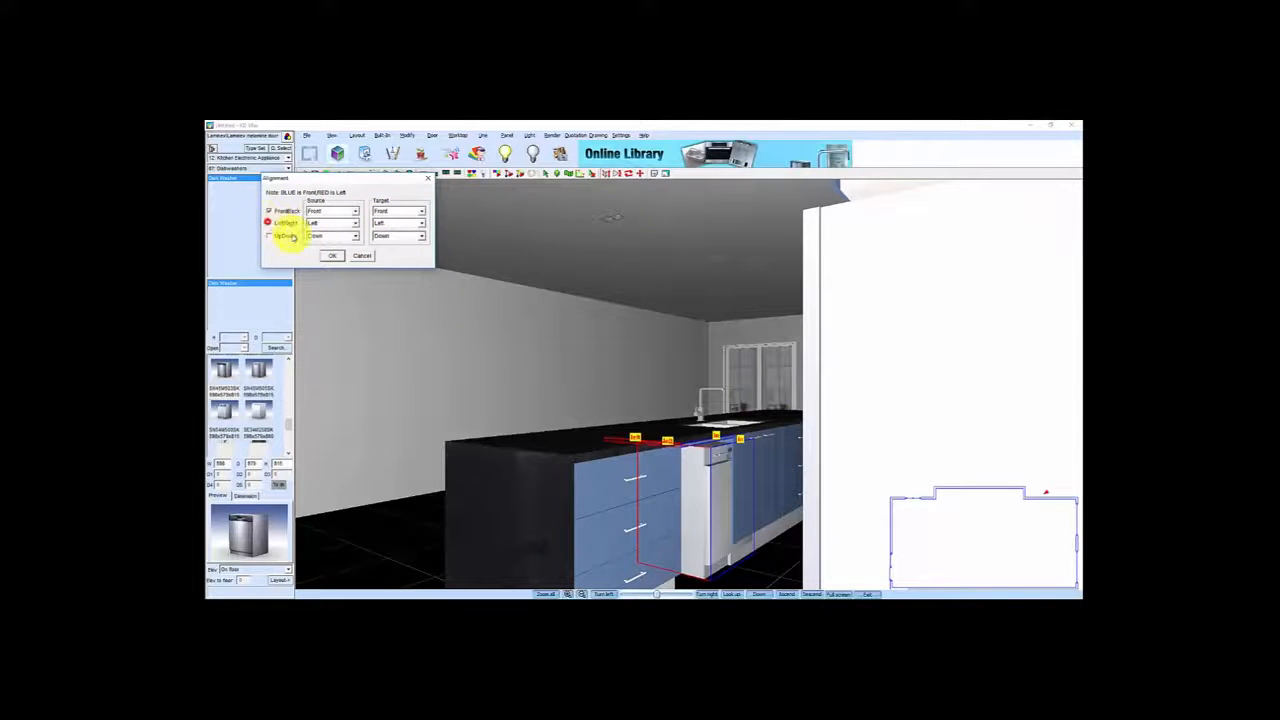
left_click(354, 226)
left_click(330, 237)
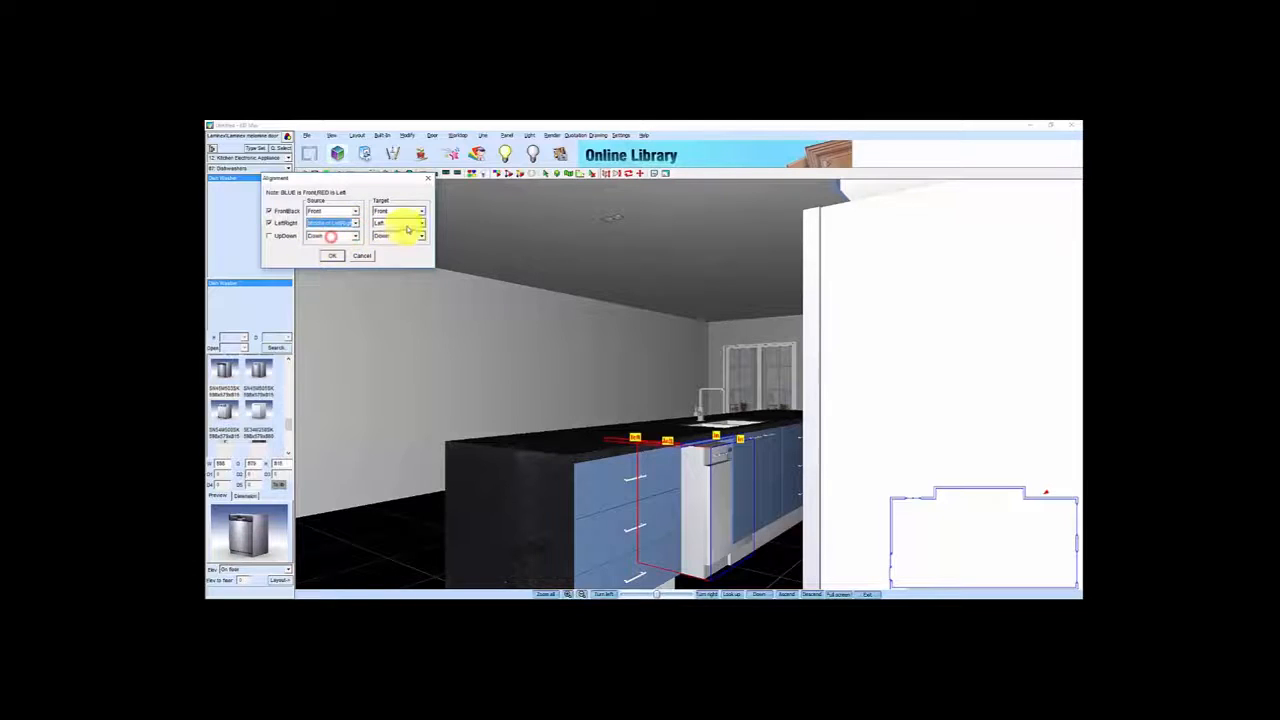
left_click(424, 226)
left_click(400, 237)
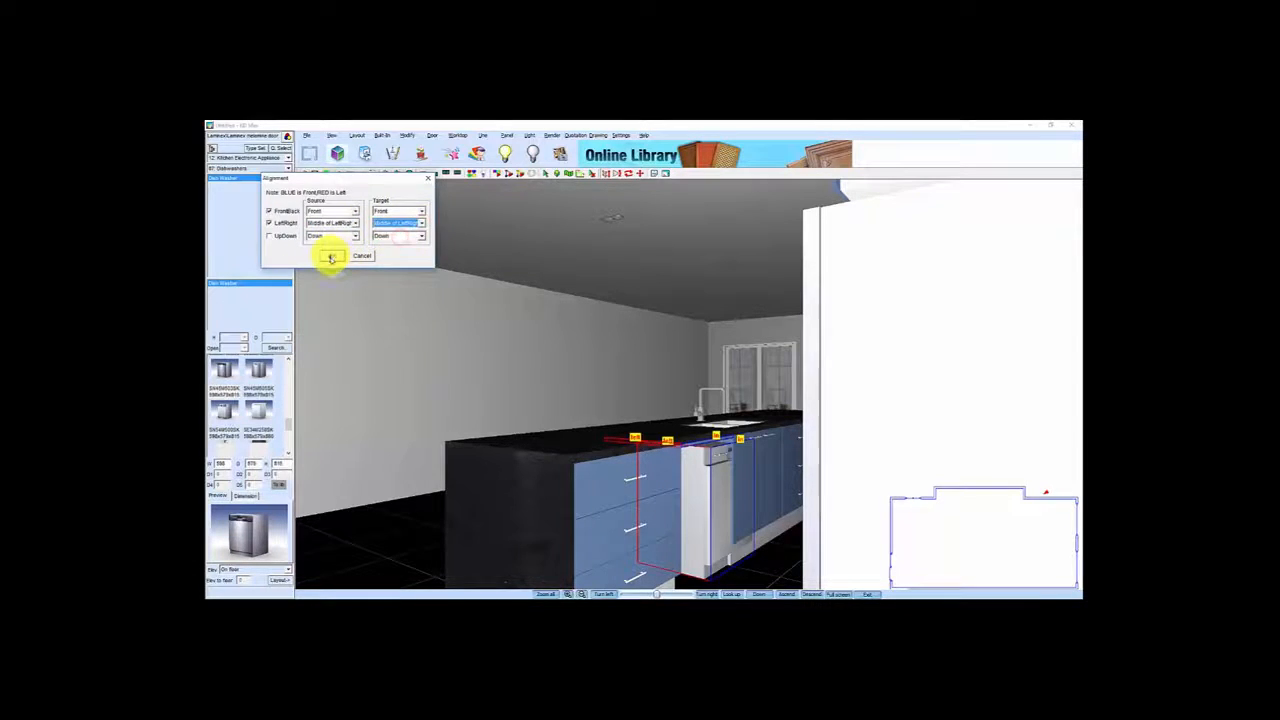
left_click(331, 257)
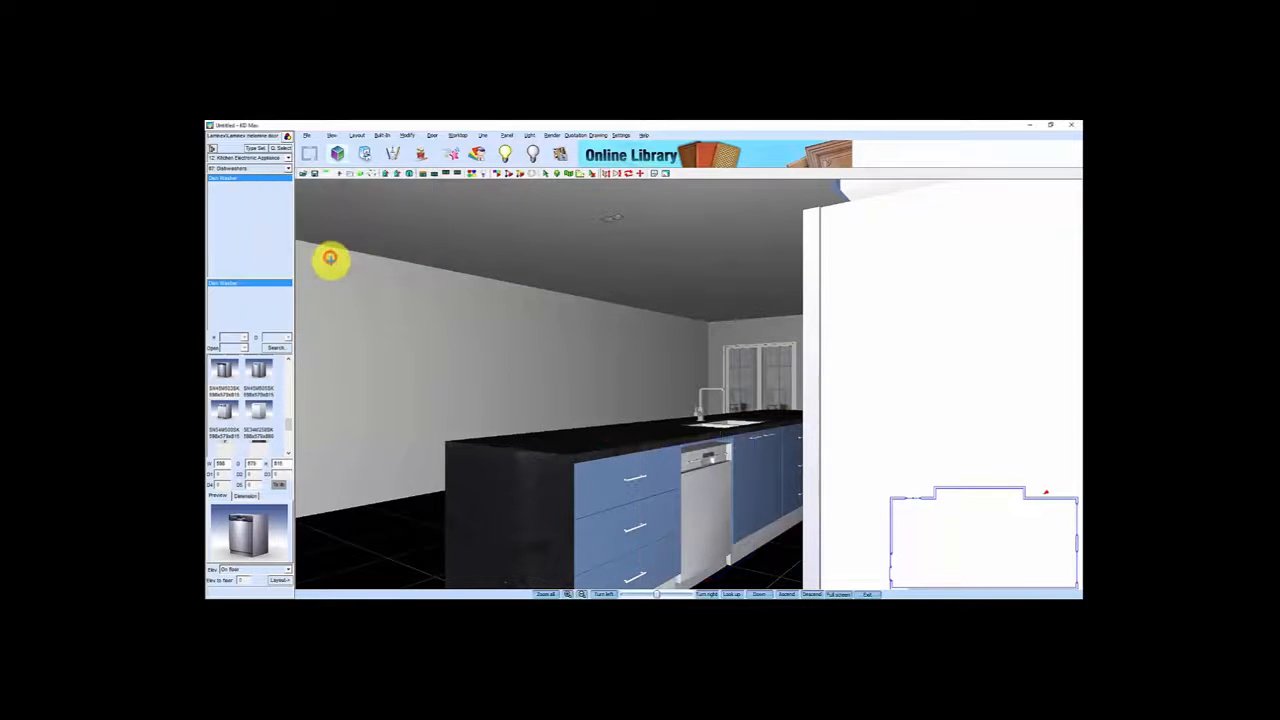
Change the dishwasher's height to fit under the island worktop, keeping its bottom side from moving
right_click(712, 497)
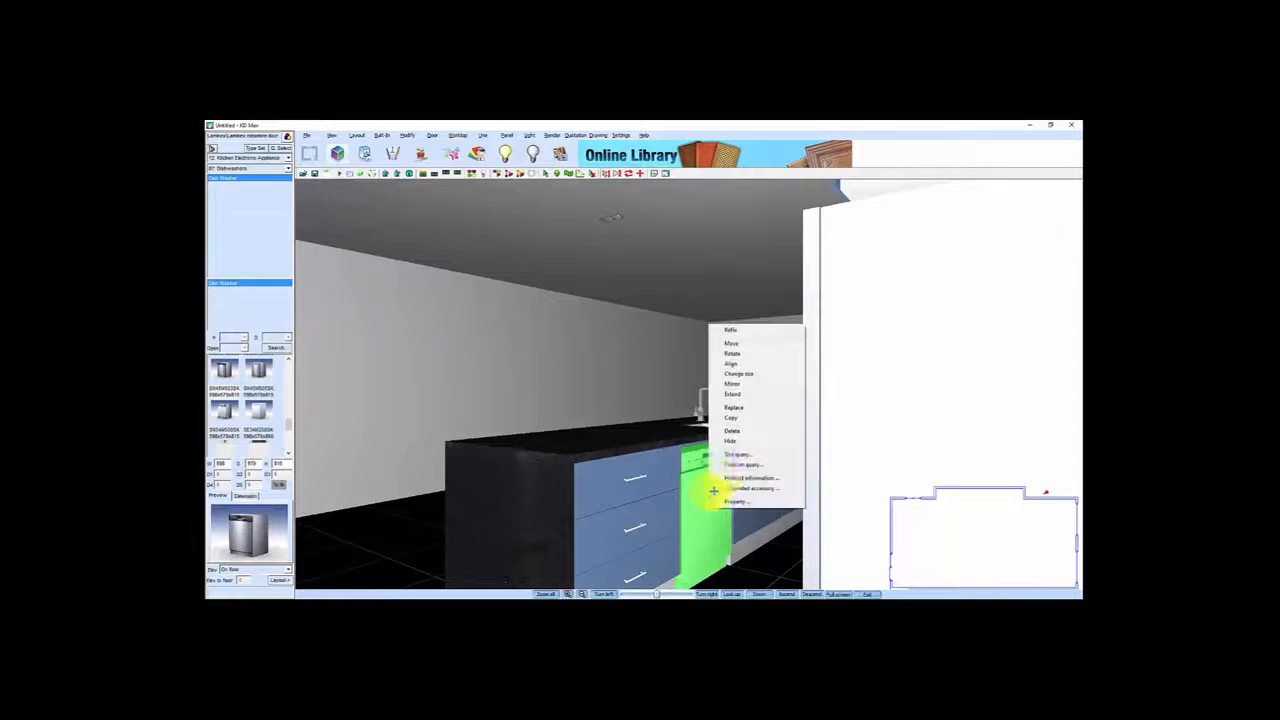
left_click(750, 375)
left_click(608, 452)
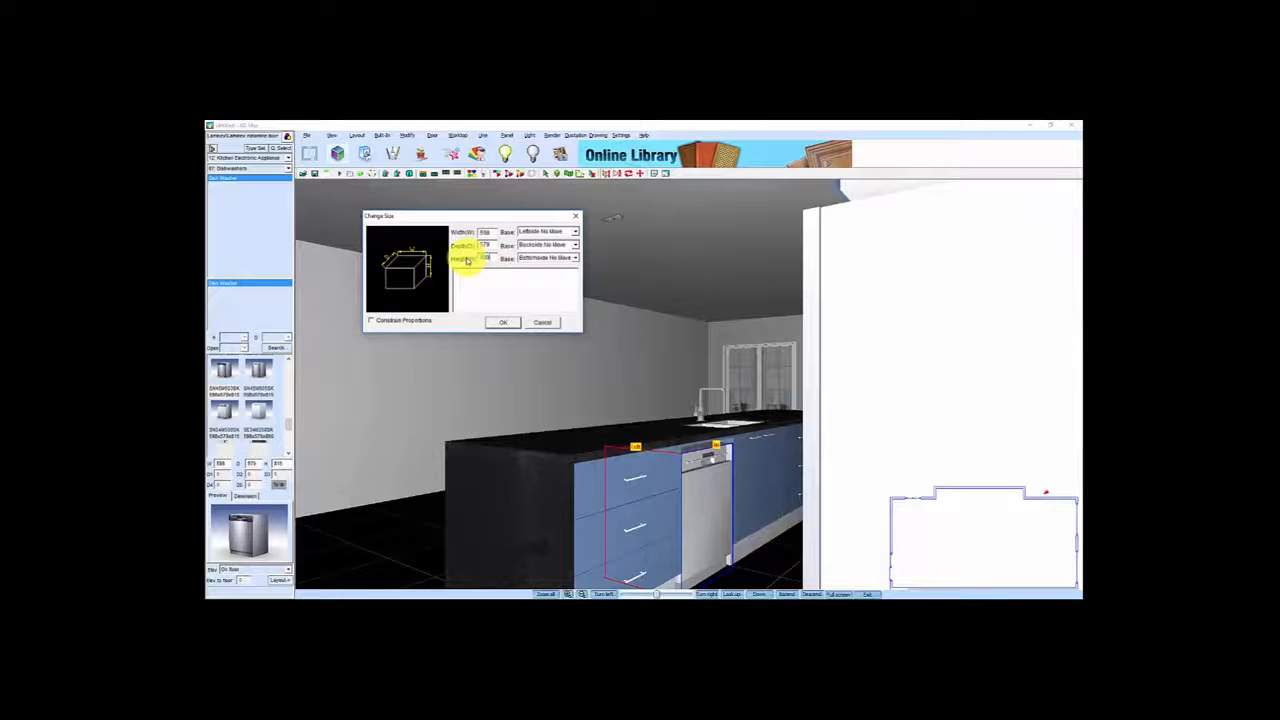
left_click(513, 321)
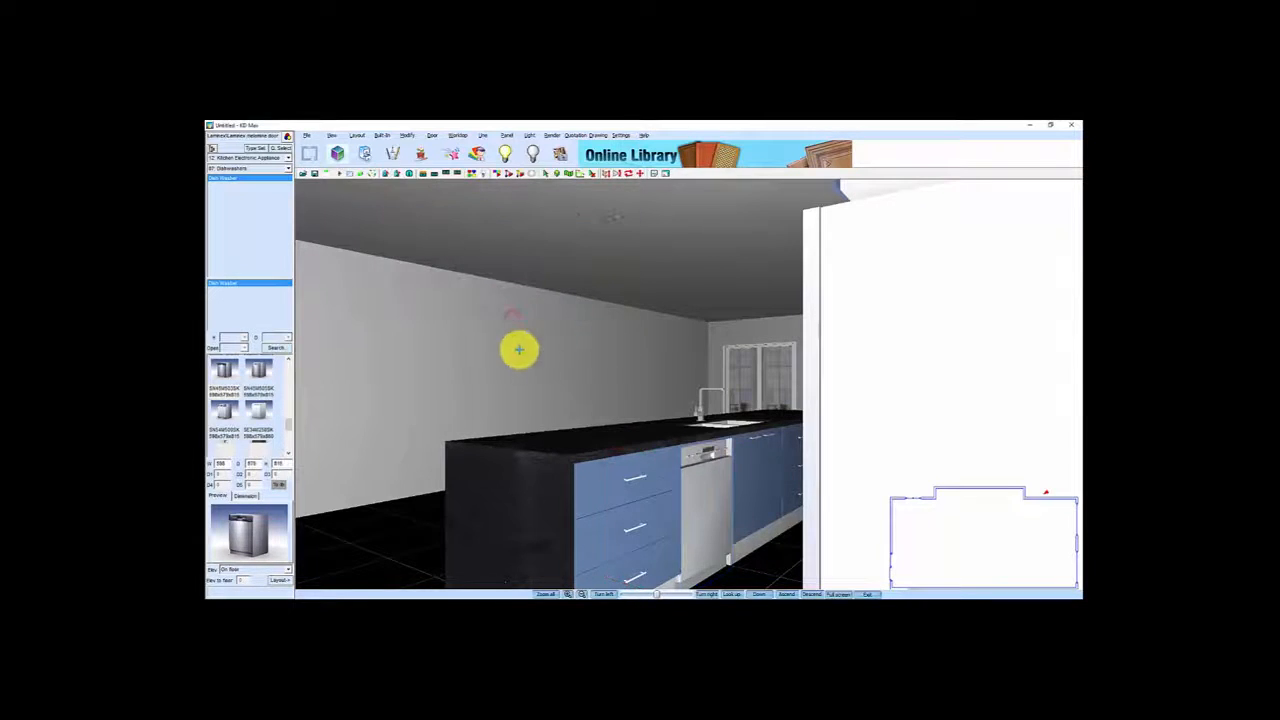
Set a new viewpoint on the floor plan, looking across the seating side of the island toward the far windows
scroll(712, 474, "down", 2)
scroll(710, 484, "up", 6)
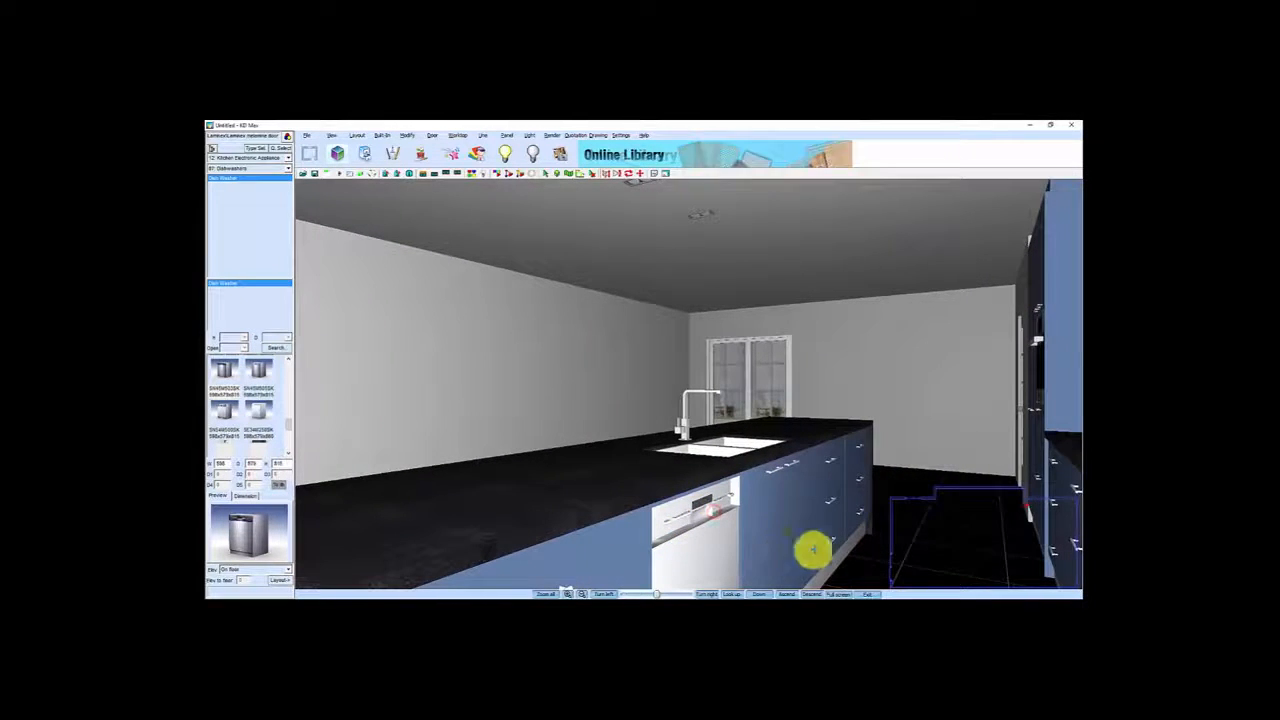
left_click(914, 549)
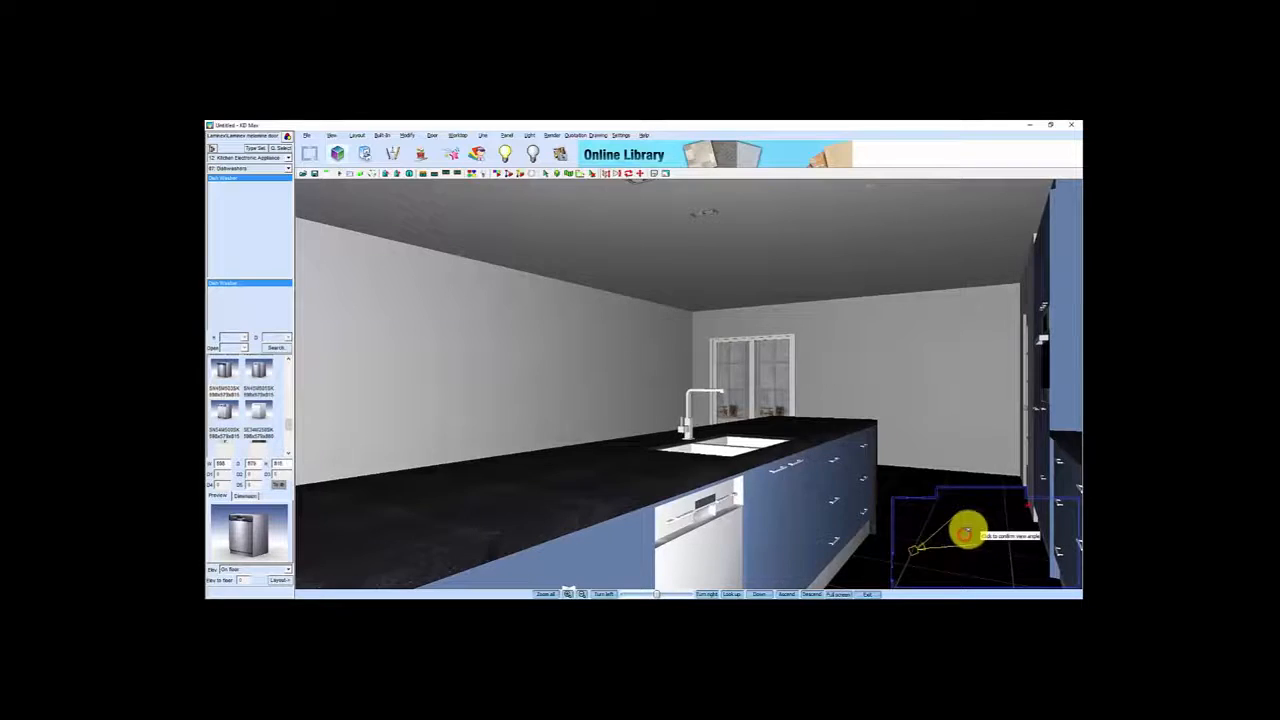
left_click(966, 527)
scroll(778, 495, "down", 5)
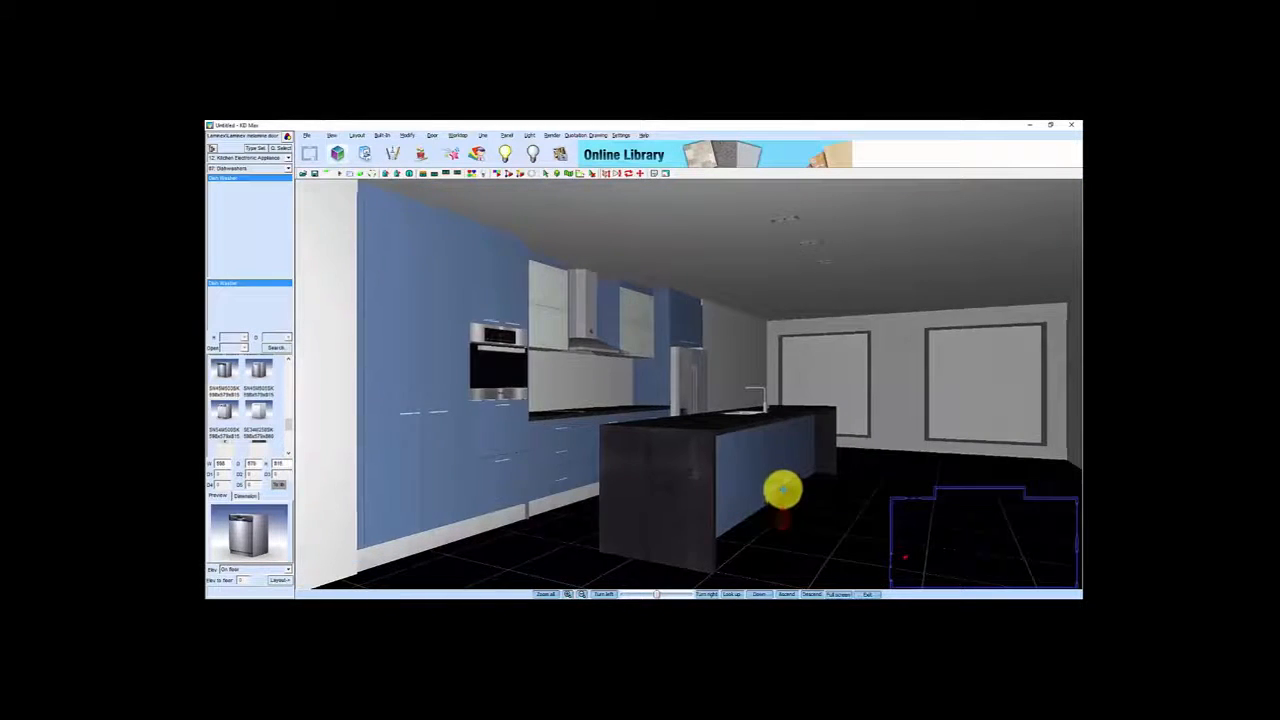
scroll(751, 463, "down", 5)
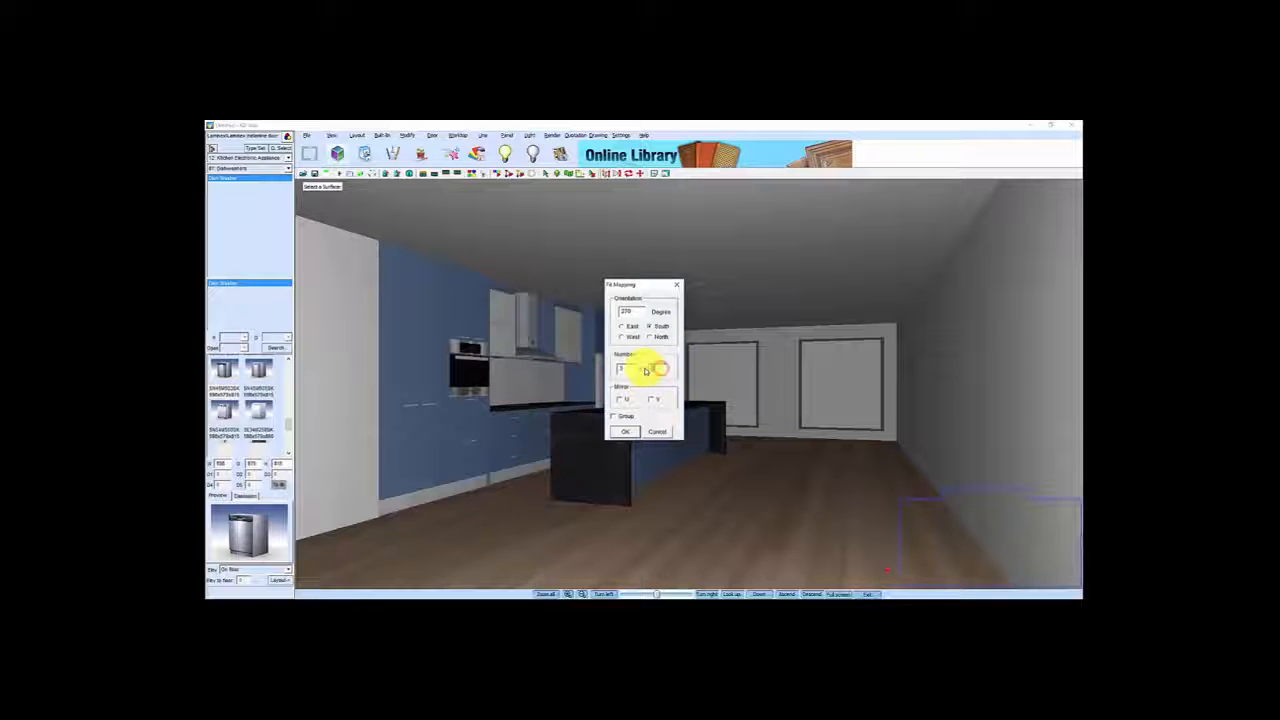
Apply the wood floor's fit mapping with a South orientation of 270 degrees
left_click(625, 432)
scroll(710, 485, "up", 2)
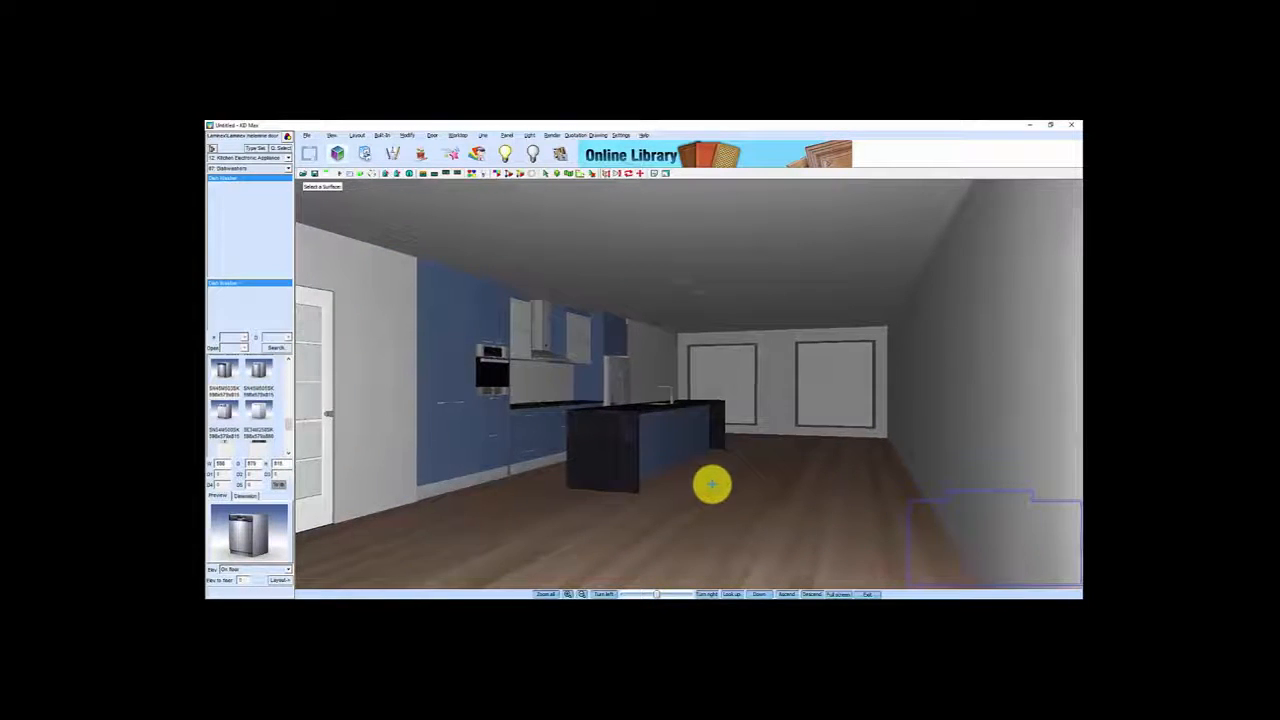
left_click_drag(711, 485, 719, 476)
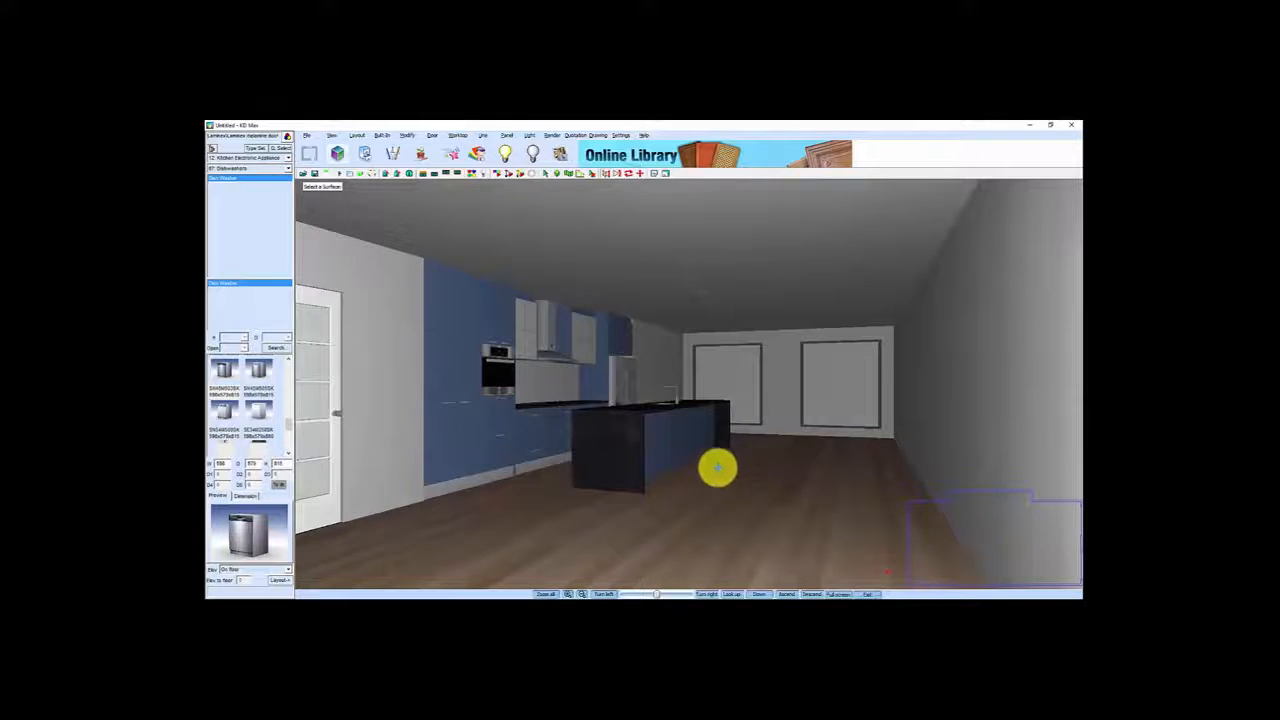
left_click_drag(718, 467, 705, 508)
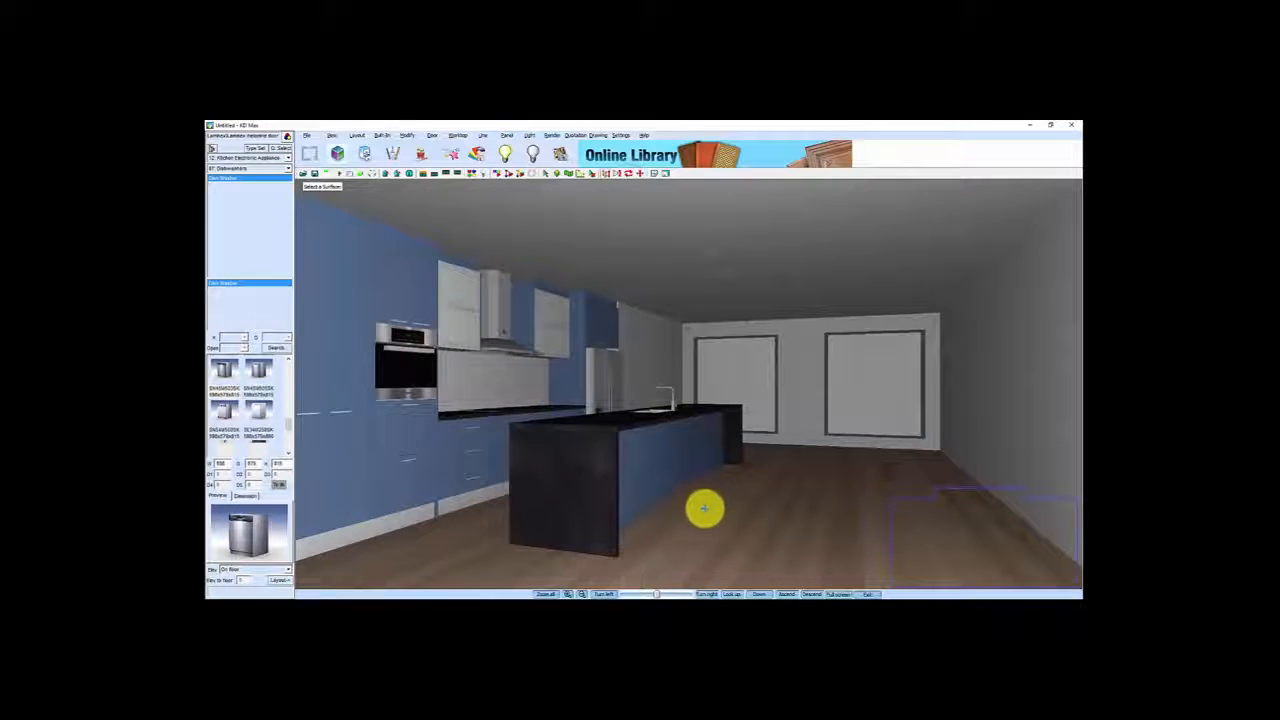
Filter the product styles to Dining Products within the Other style
left_click(256, 150)
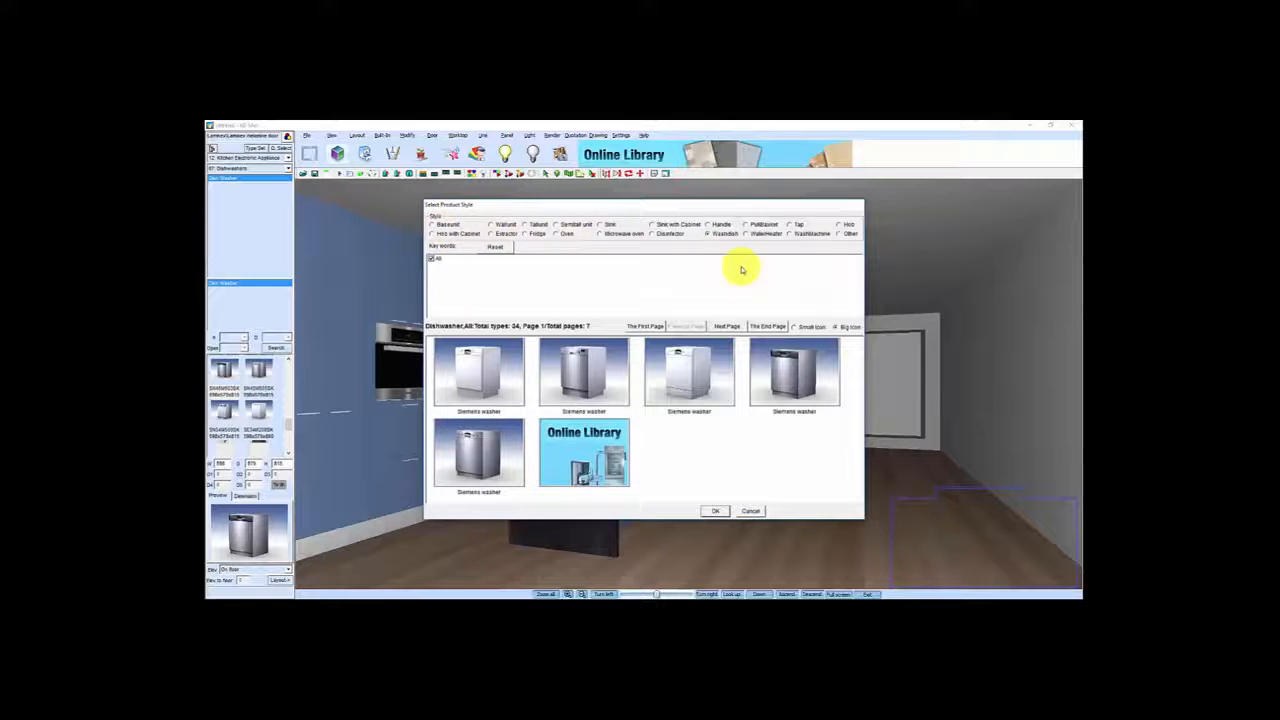
left_click(839, 234)
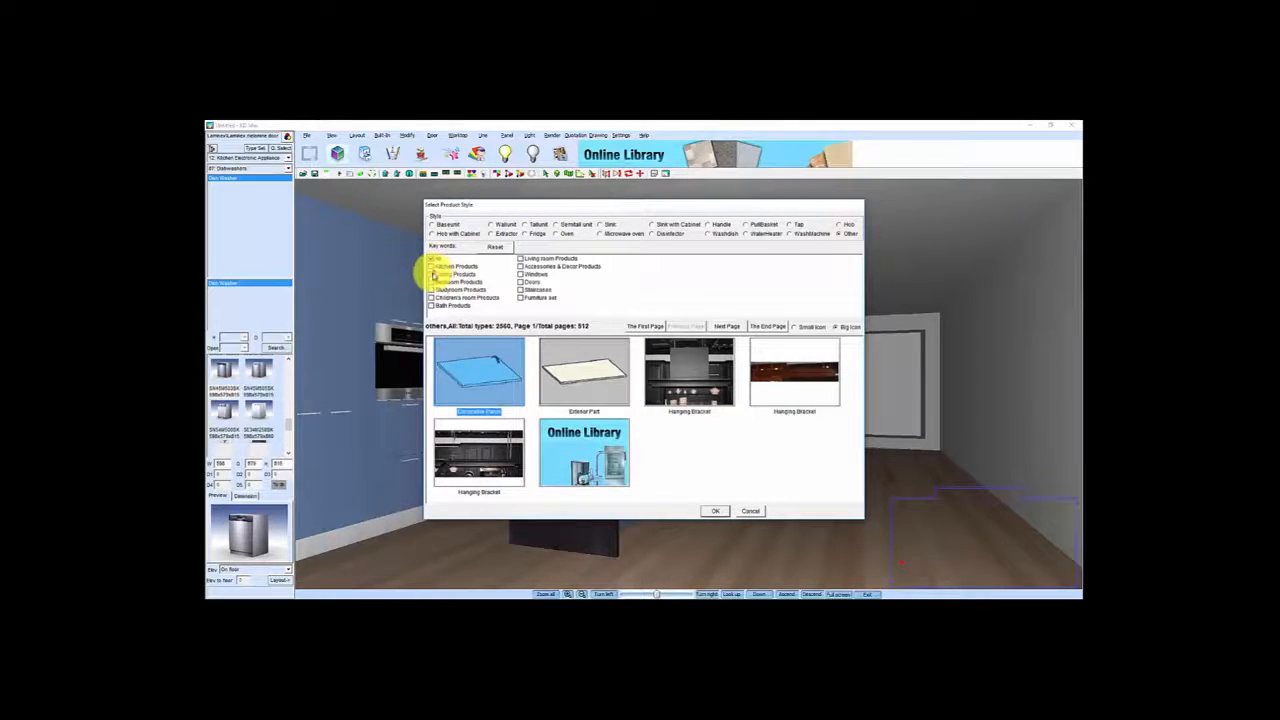
left_click(432, 274)
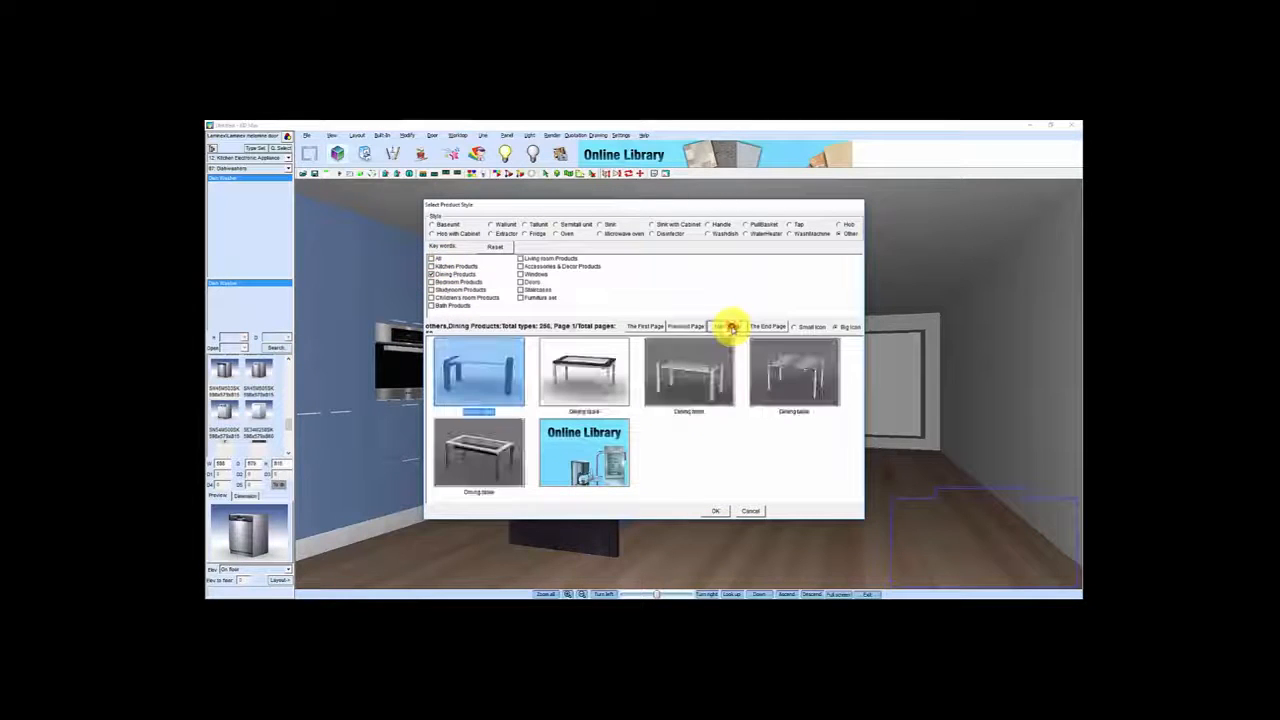
Load the white bar stool with the round pedestal base from page 38 of the Dining Products, and accept the autosave
left_click(731, 327)
left_click(731, 327)
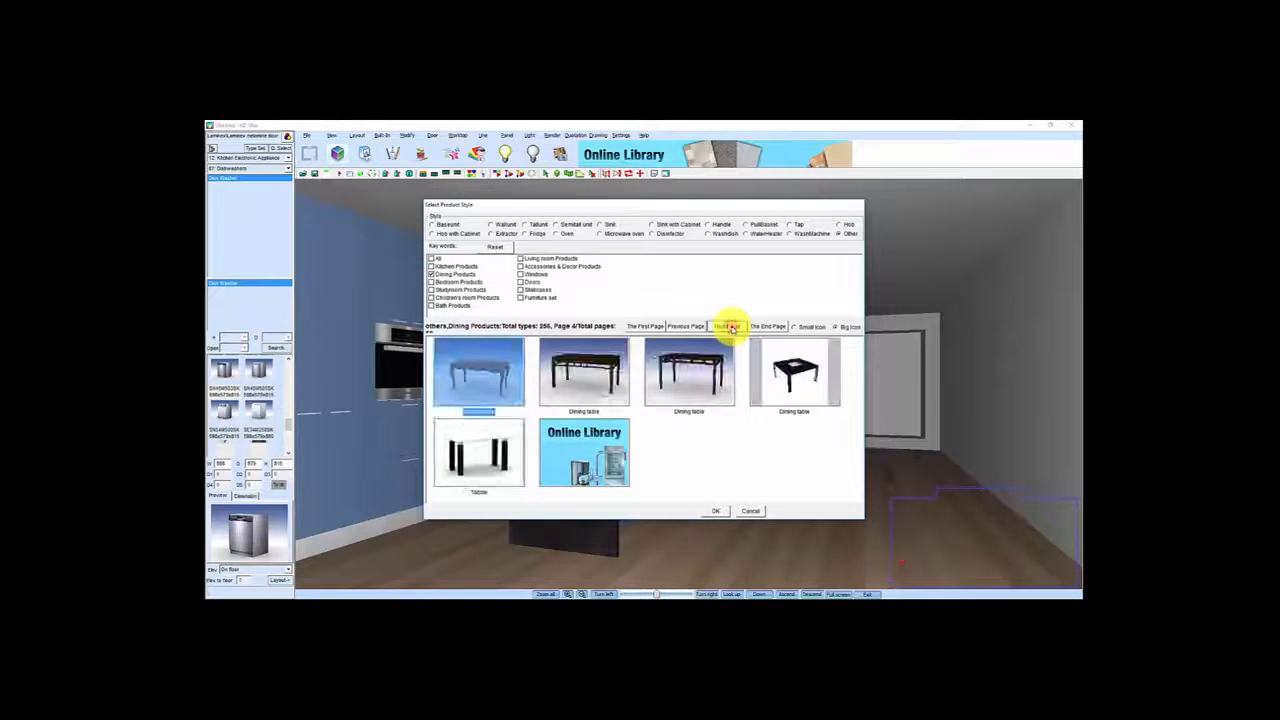
left_click(731, 327)
left_click(731, 327)
left_click(731, 327)
left_click(731, 327)
left_click(731, 327)
left_click(731, 327)
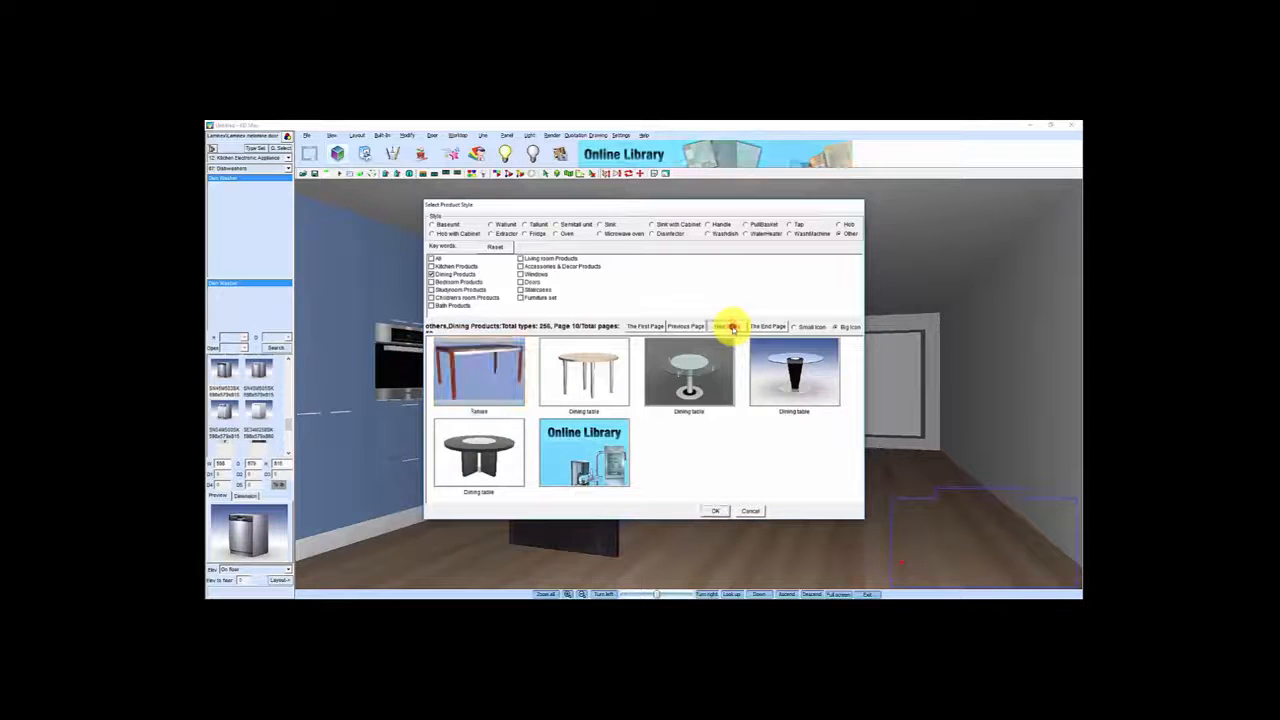
left_click(731, 327)
left_click(731, 327)
left_click(731, 327)
left_click(731, 327)
left_click(731, 327)
left_click(731, 327)
left_click(731, 327)
left_click(731, 327)
left_click(731, 327)
left_click(731, 327)
left_click(731, 327)
left_click(731, 327)
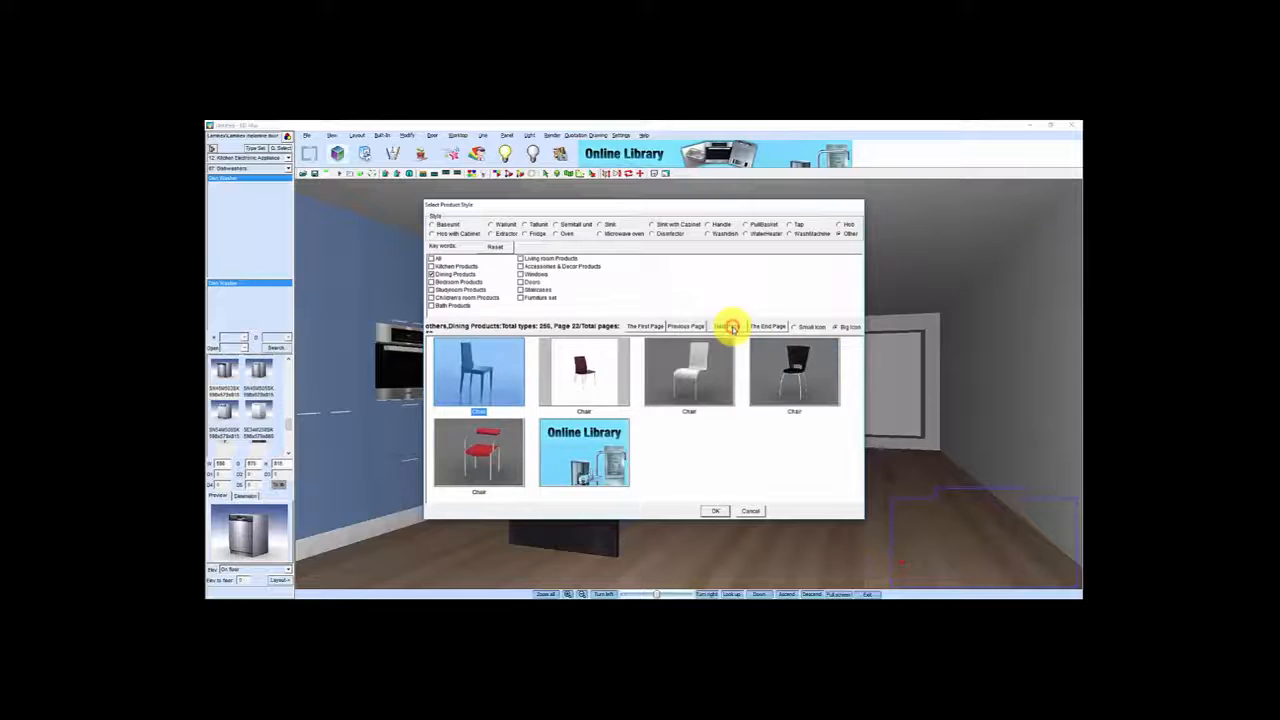
left_click(731, 327)
left_click(731, 327)
left_click(731, 327)
left_click(731, 327)
left_click(731, 327)
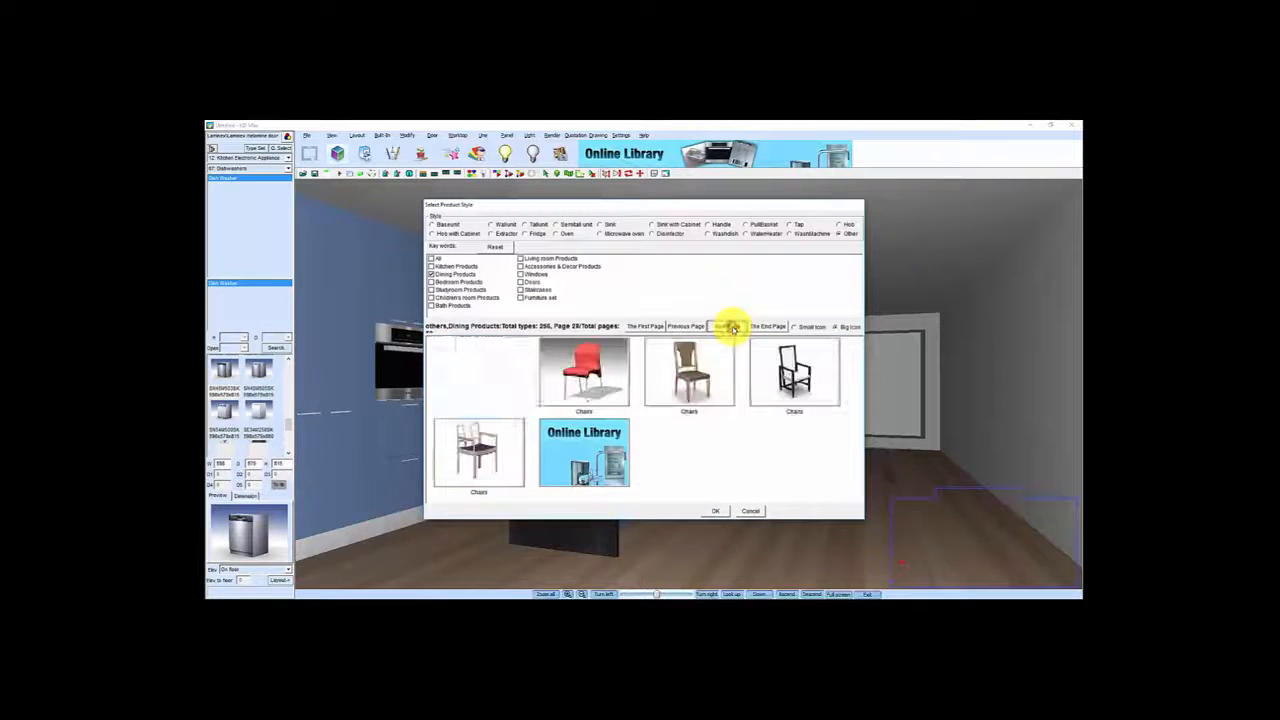
left_click(731, 327)
left_click(731, 327)
left_click(731, 327)
left_click(731, 327)
left_click(731, 327)
left_click(731, 327)
left_click(731, 327)
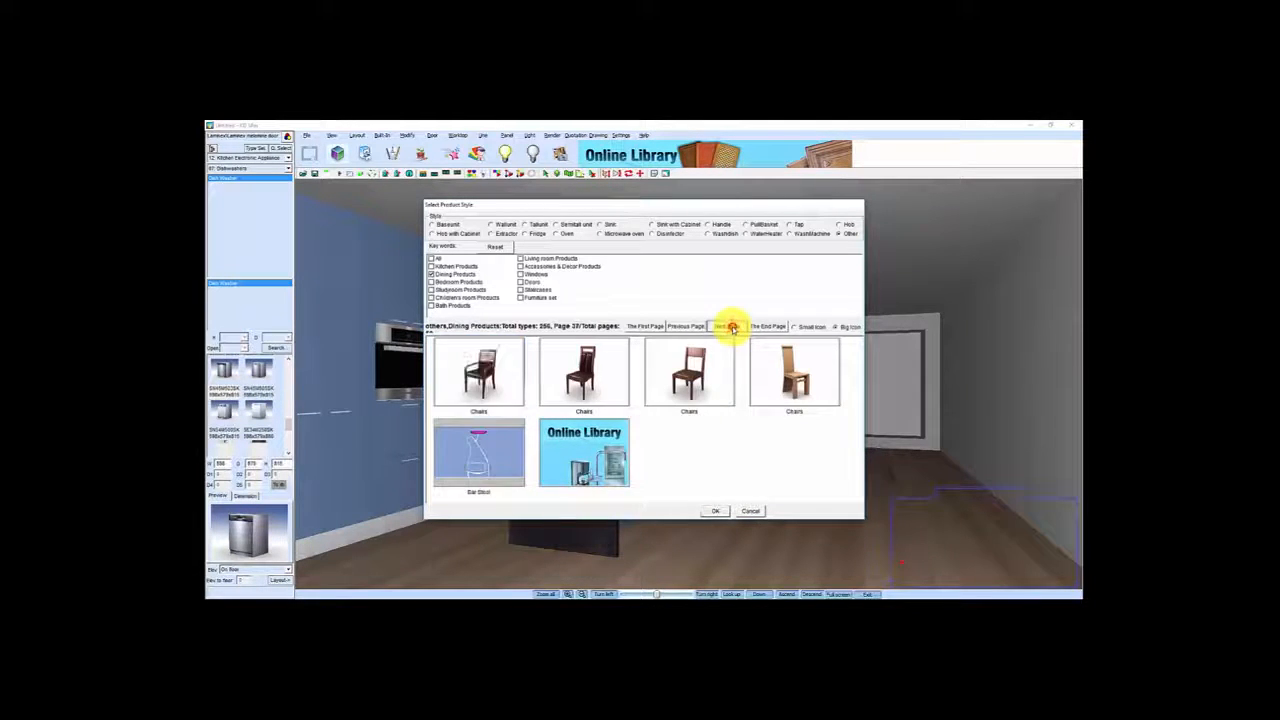
left_click(731, 327)
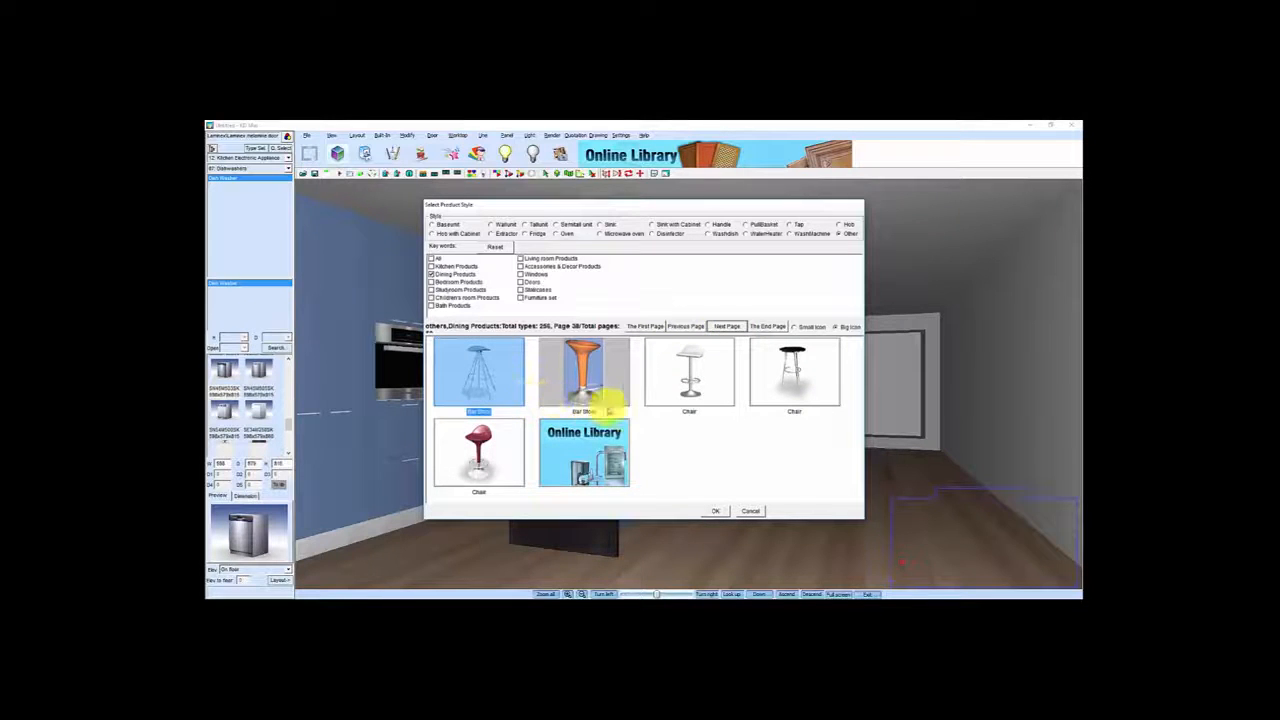
left_click(689, 372)
left_click(714, 511)
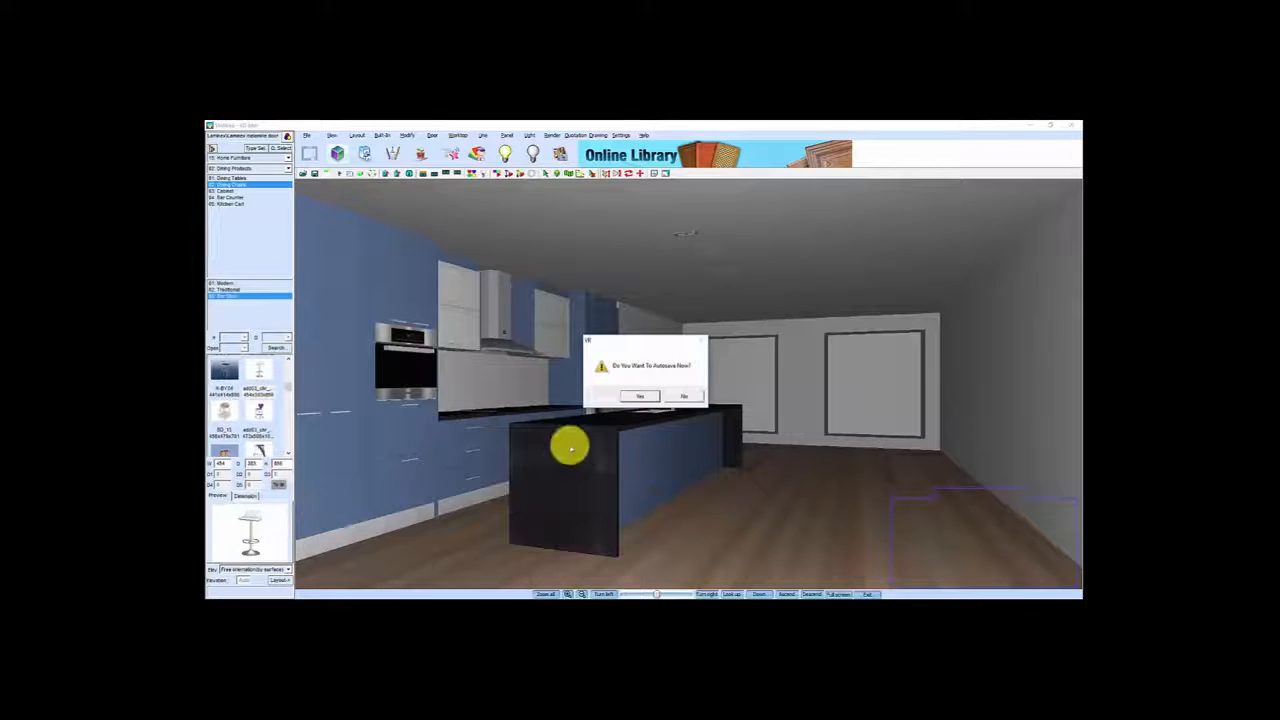
left_click(640, 397)
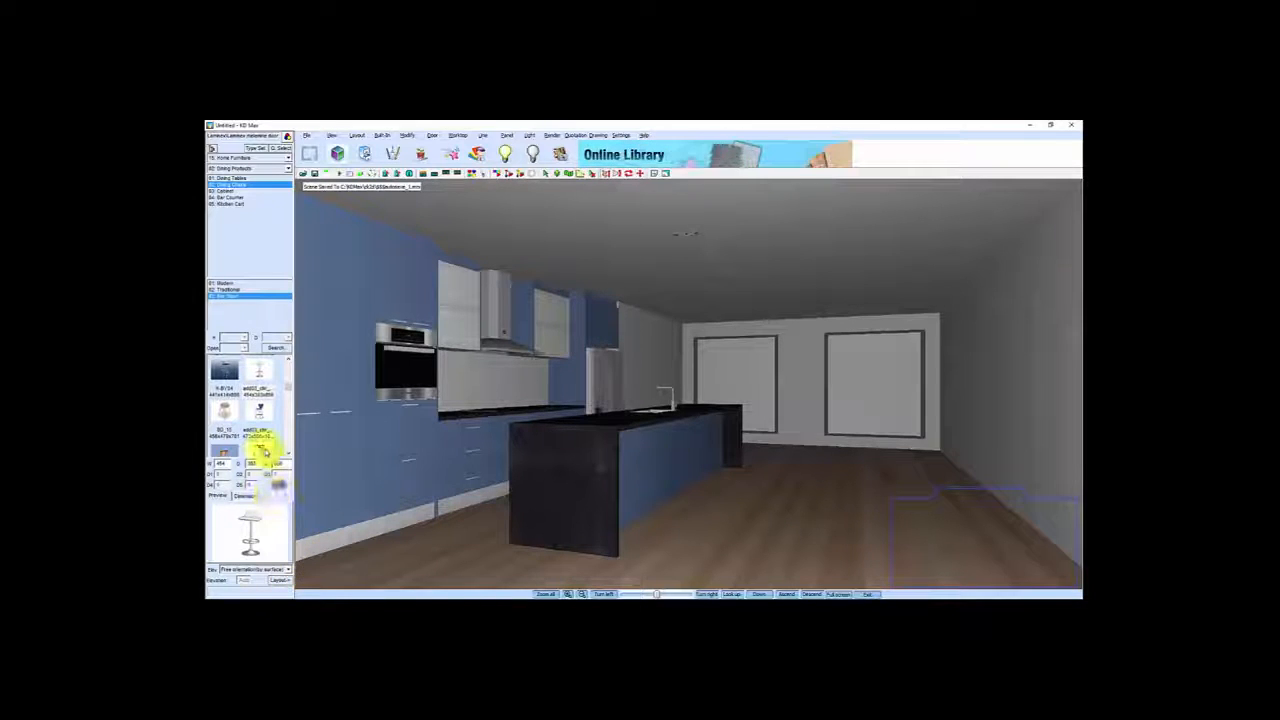
Place two bar stools on the floor along the island's seating side, starting at the far end and rotating the second before placing it
left_click(280, 579)
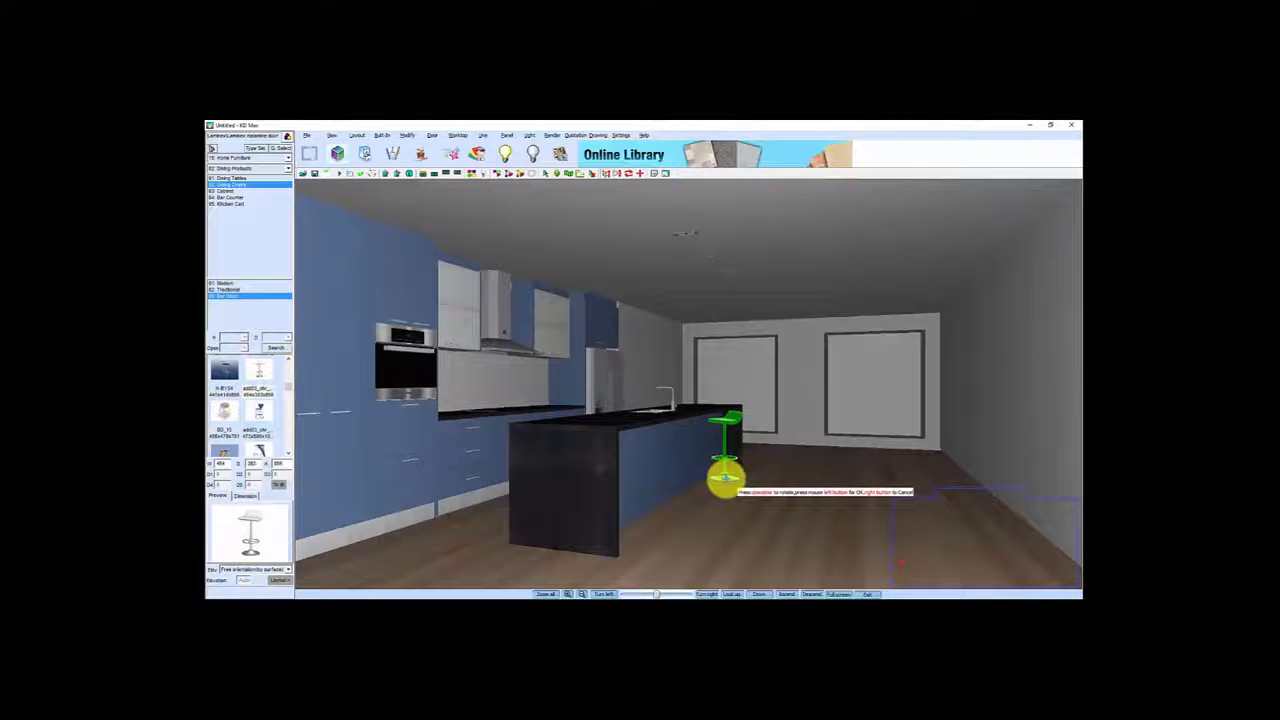
left_click(728, 478)
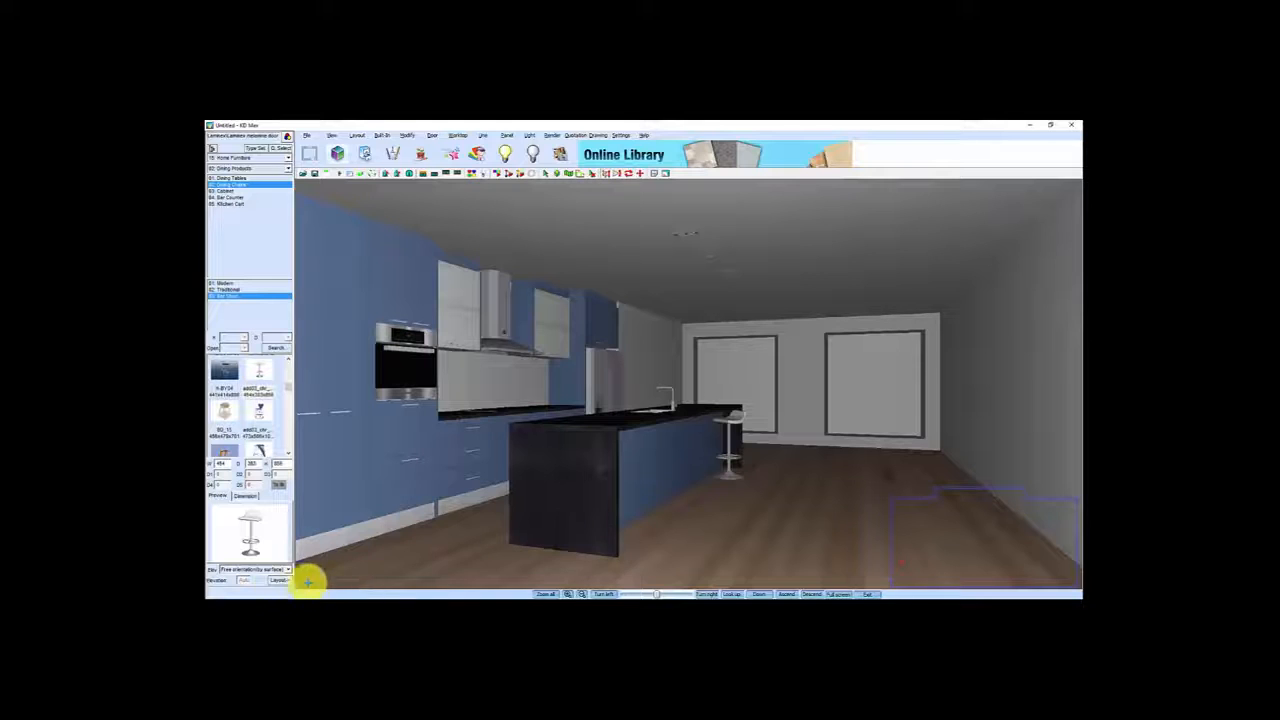
left_click(275, 580)
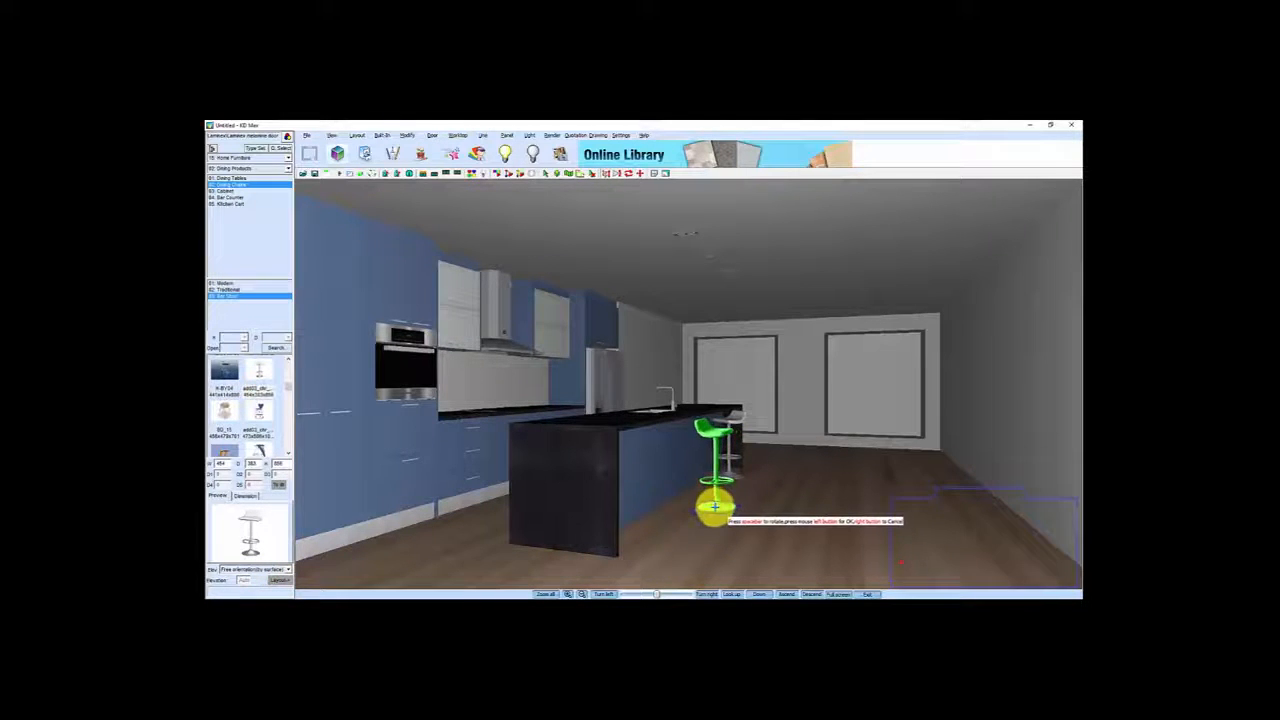
key("space")
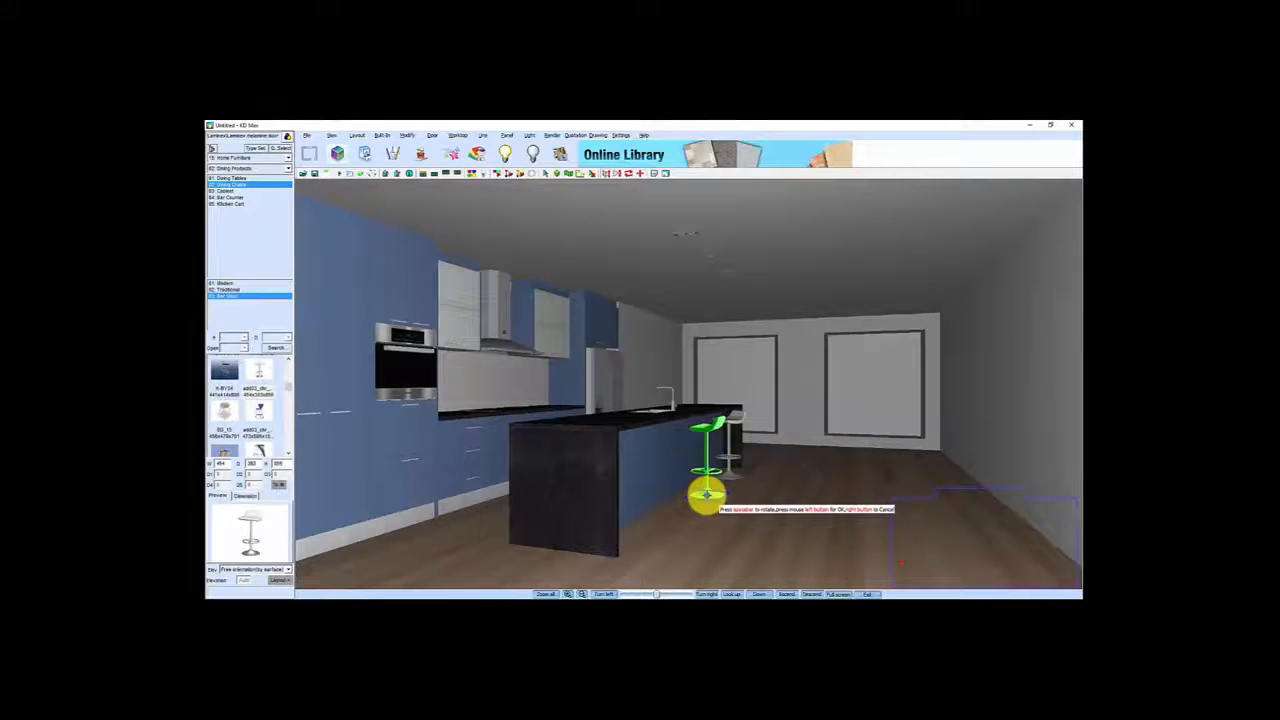
left_click(706, 494)
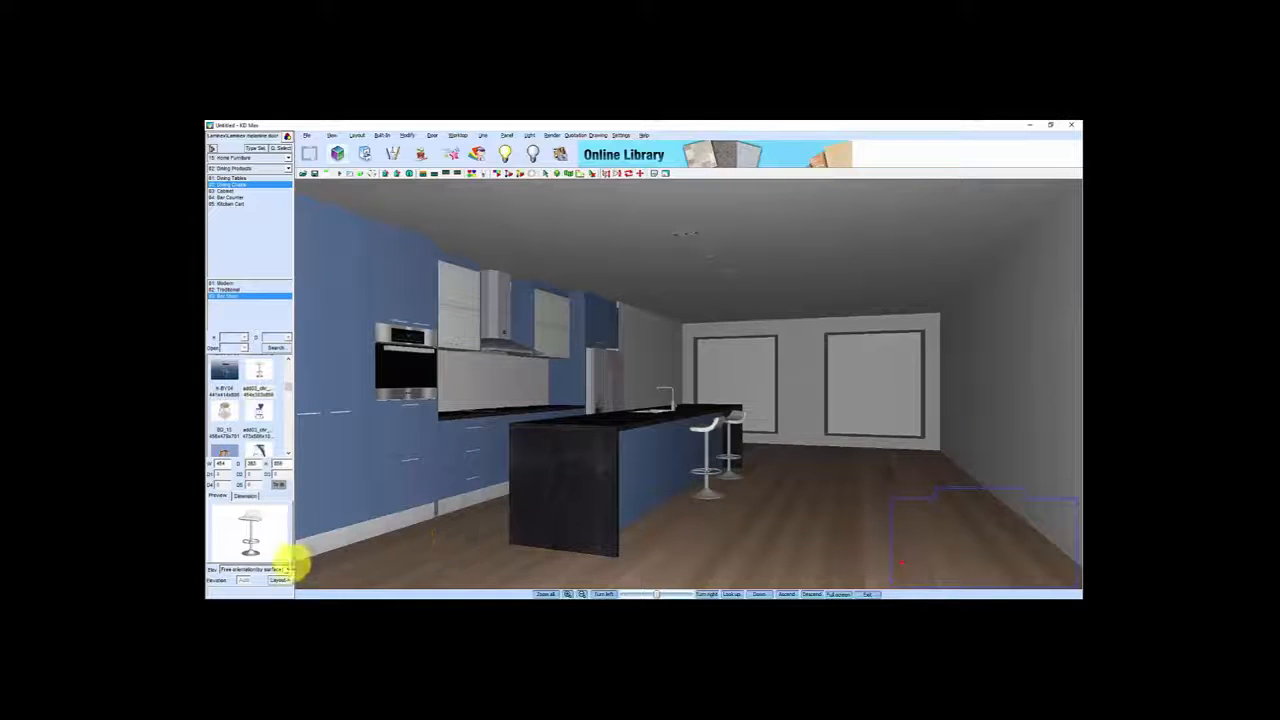
Place a third bar stool on the floor by the island's near end, rotating it to line up with the other two
left_click(285, 579)
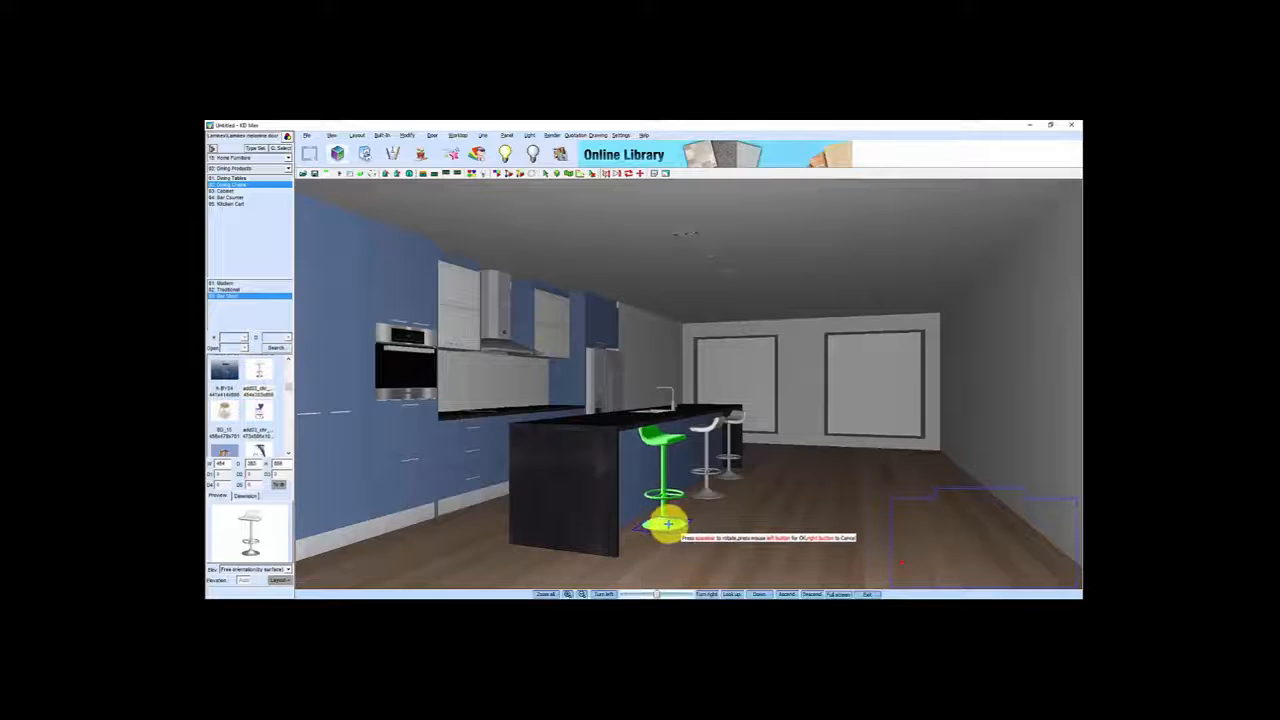
key("space")
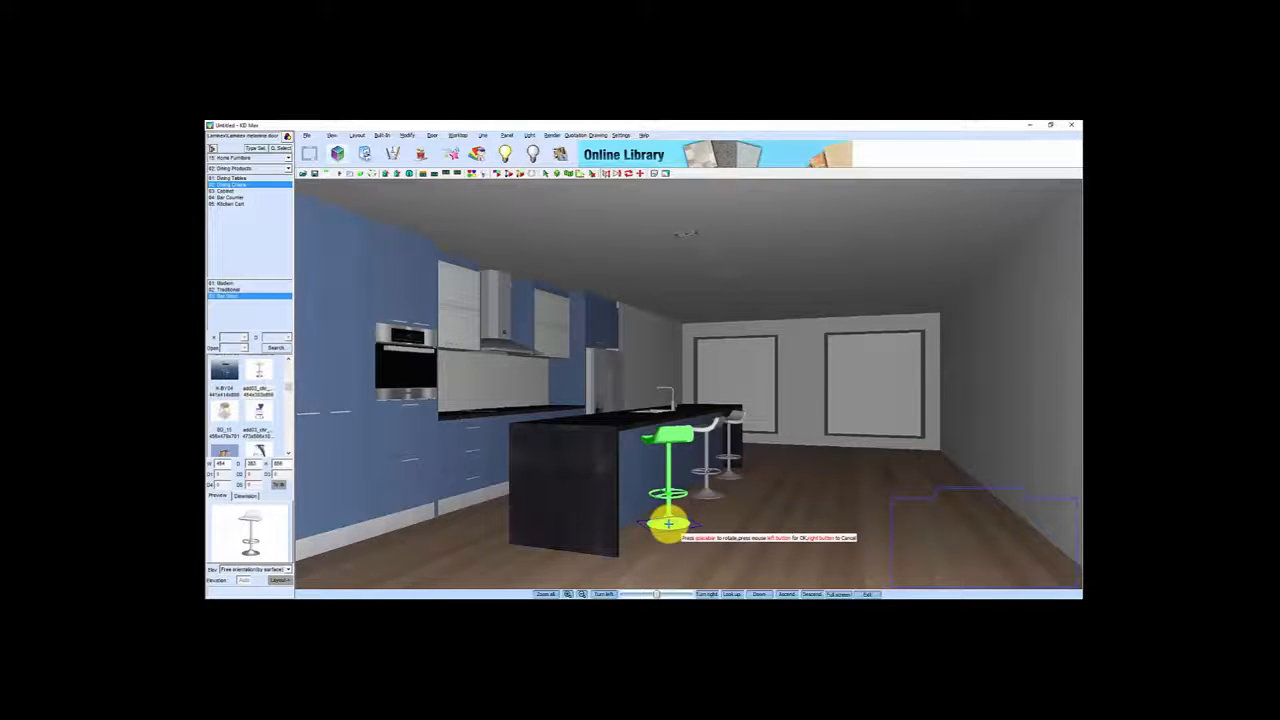
key("space")
key("space")
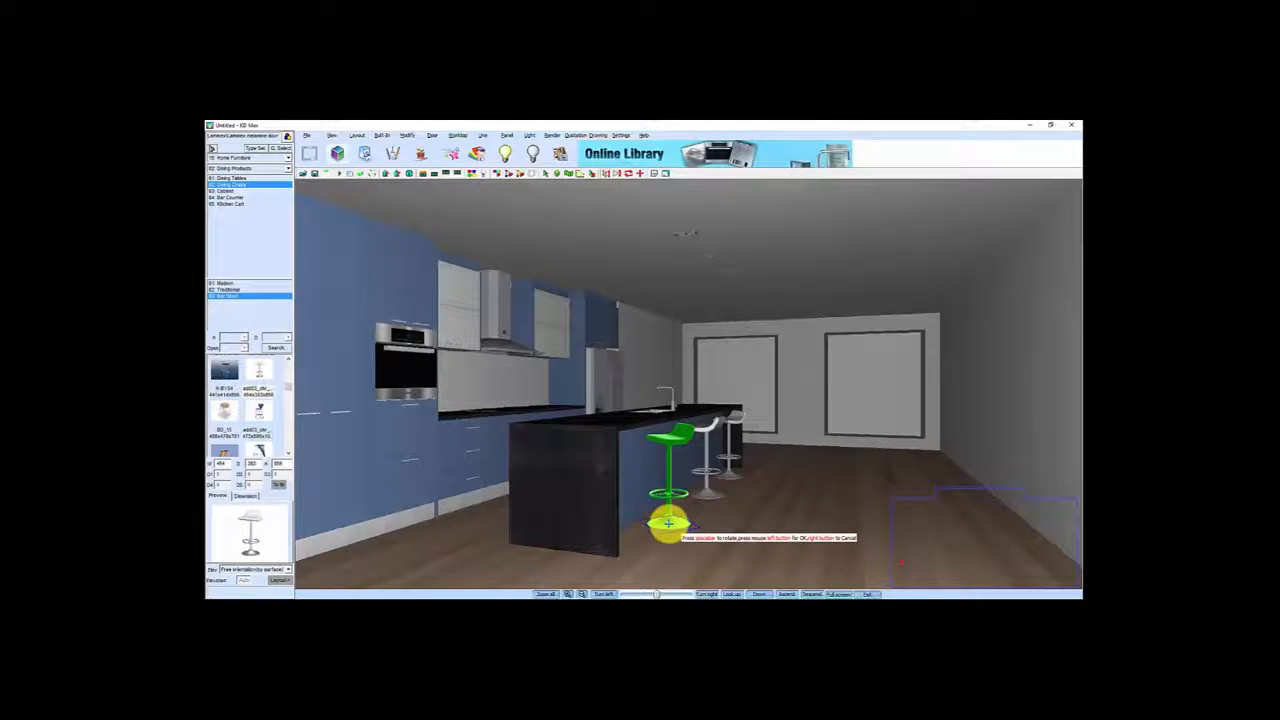
left_click(668, 523)
Add the wooden knife block from the Kitchen Products to the back worktop beside the oven tower
left_click_drag(723, 540, 586, 440)
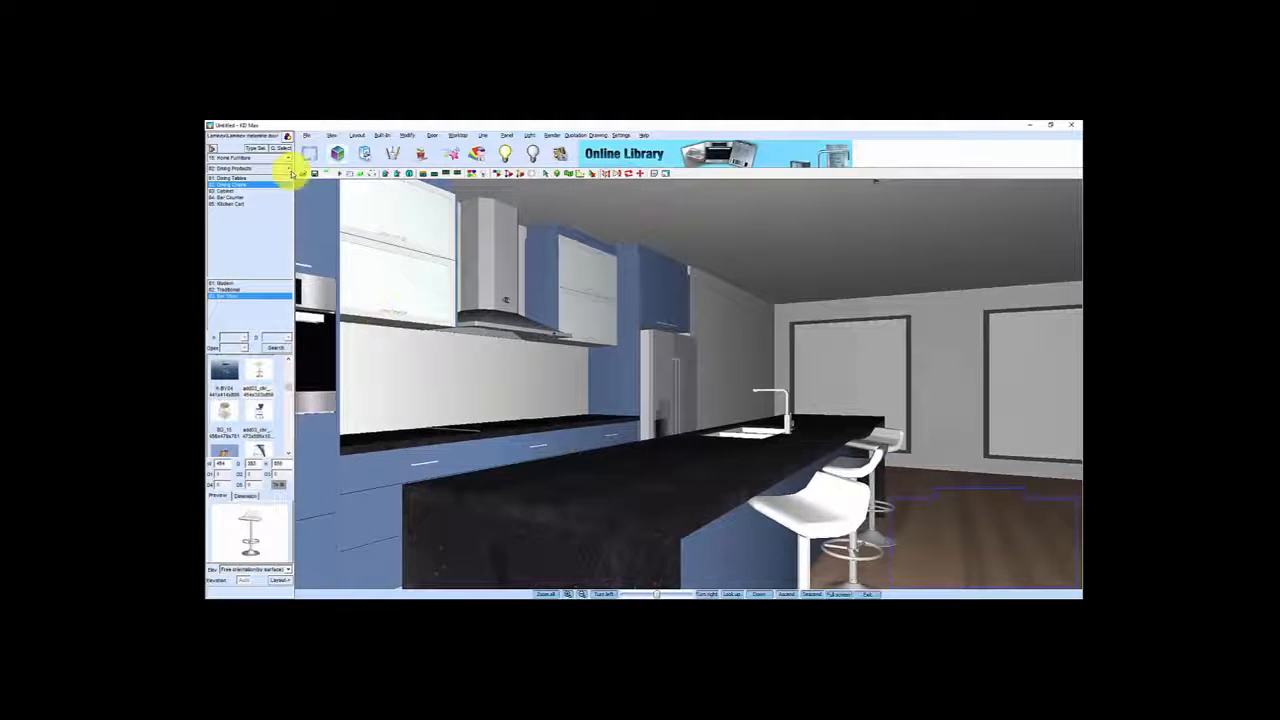
left_click(258, 149)
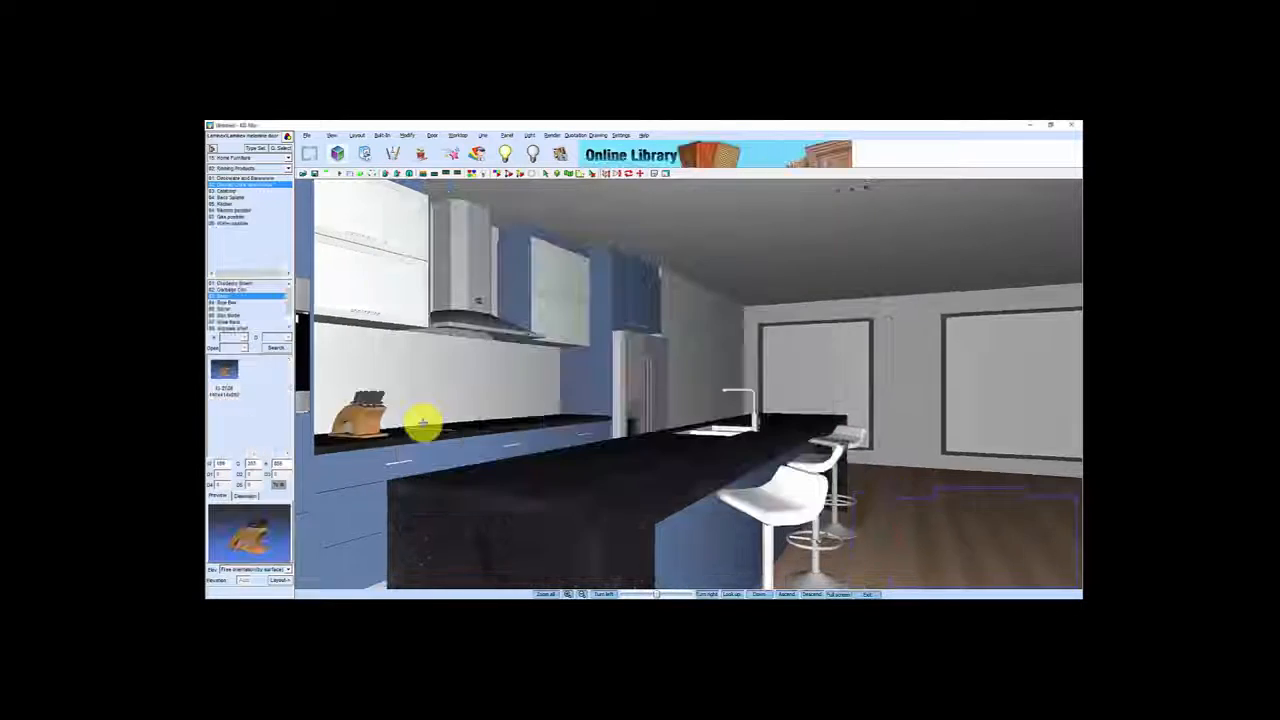
scroll(423, 423, "up", 5)
scroll(511, 432, "up", 5)
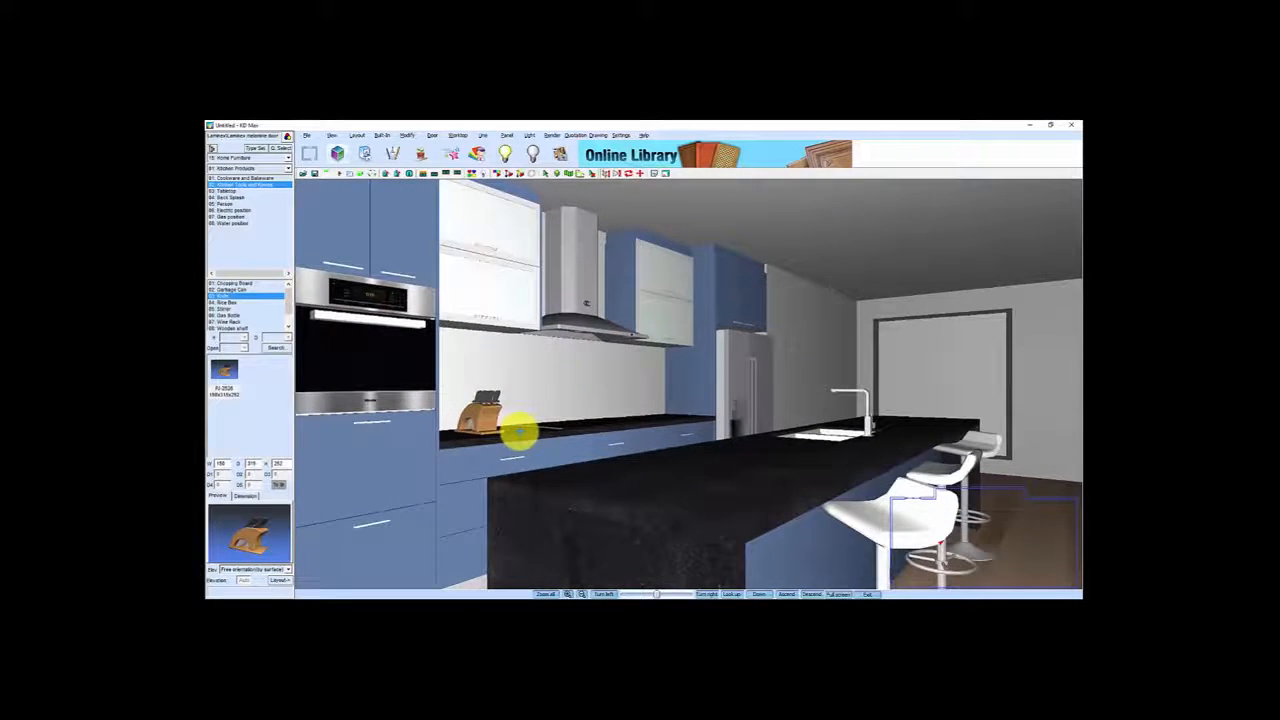
scroll(551, 409, "up", 5)
left_click_drag(540, 437, 611, 426)
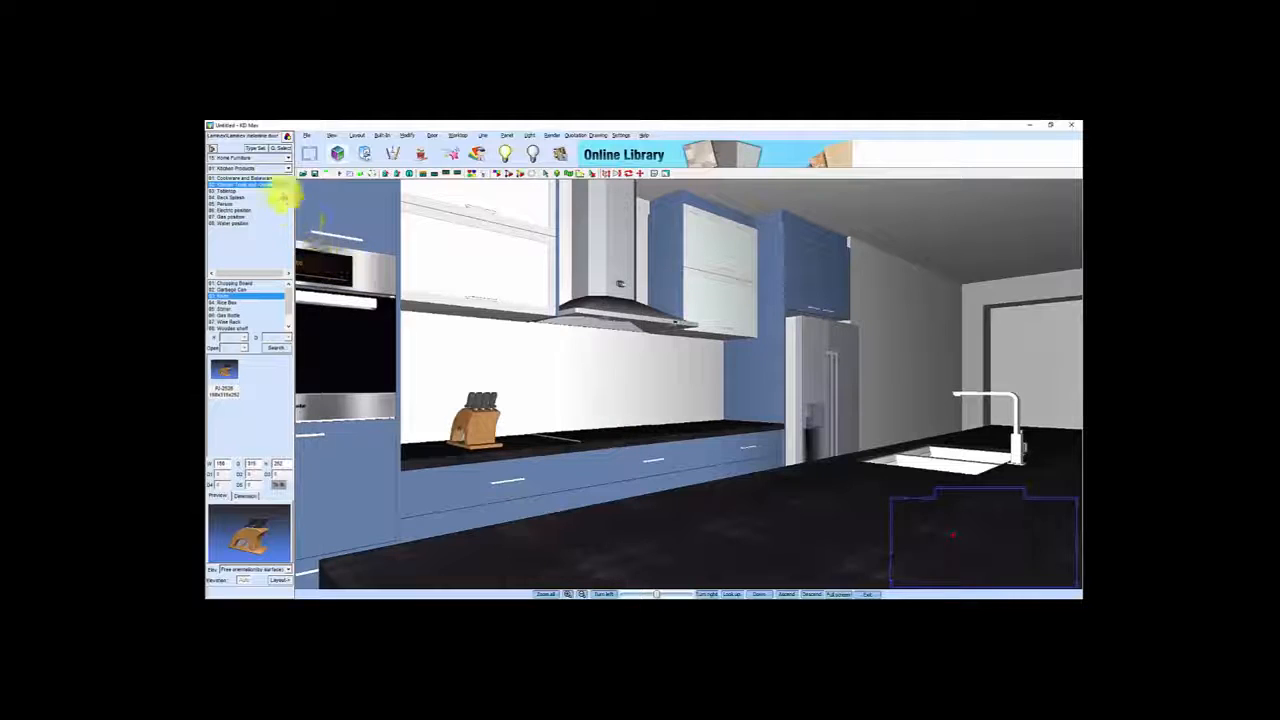
Filter the wall unit styles to End Panel and load the upright decorative panel
left_click(255, 148)
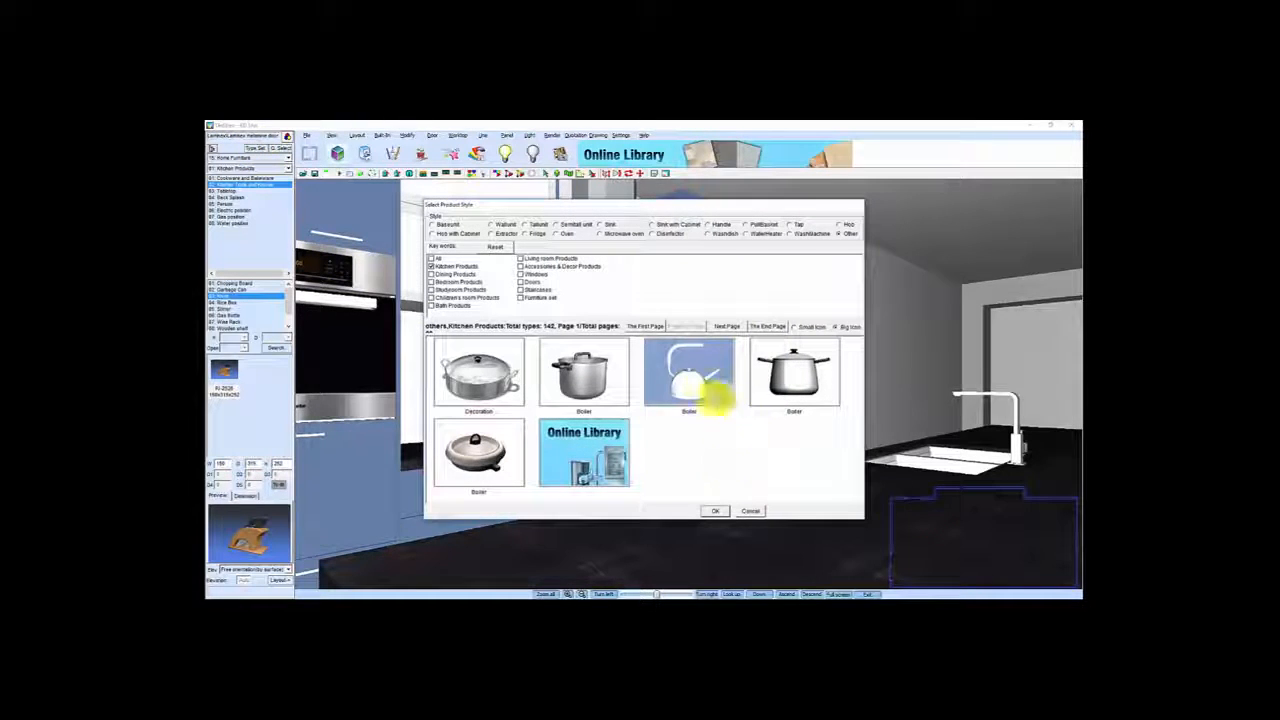
left_click(491, 225)
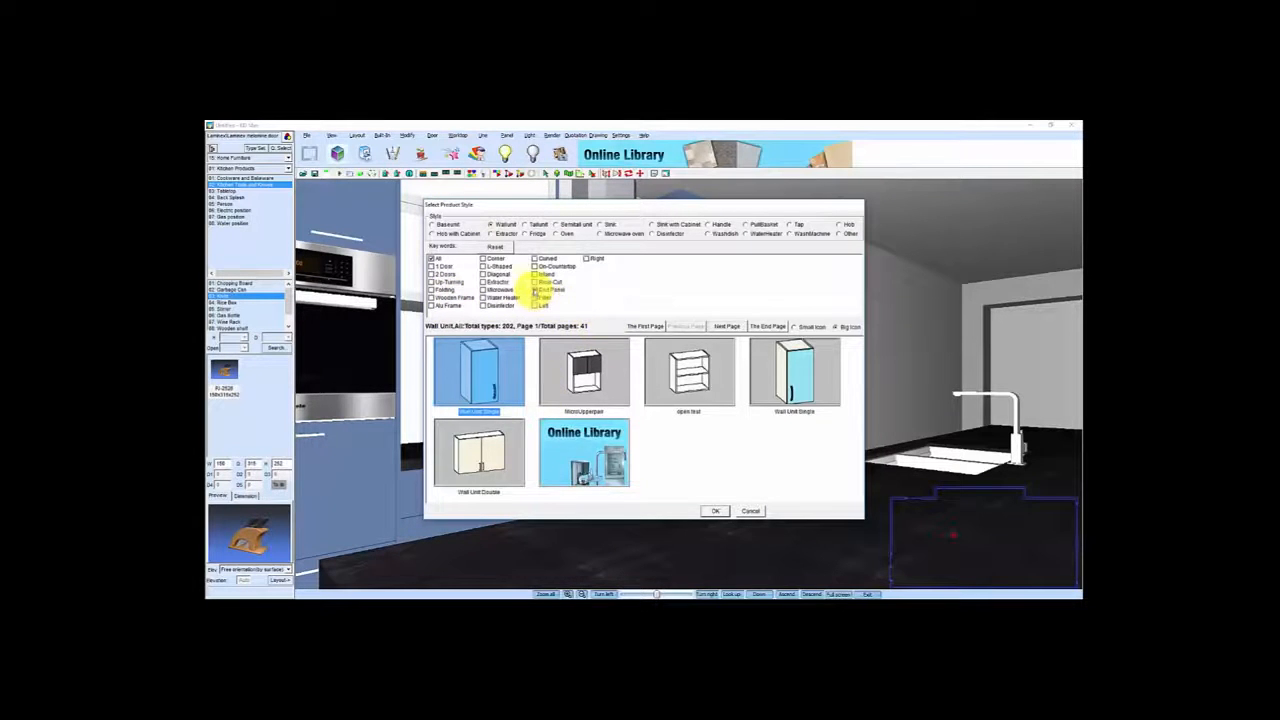
left_click(535, 289)
left_click(475, 370)
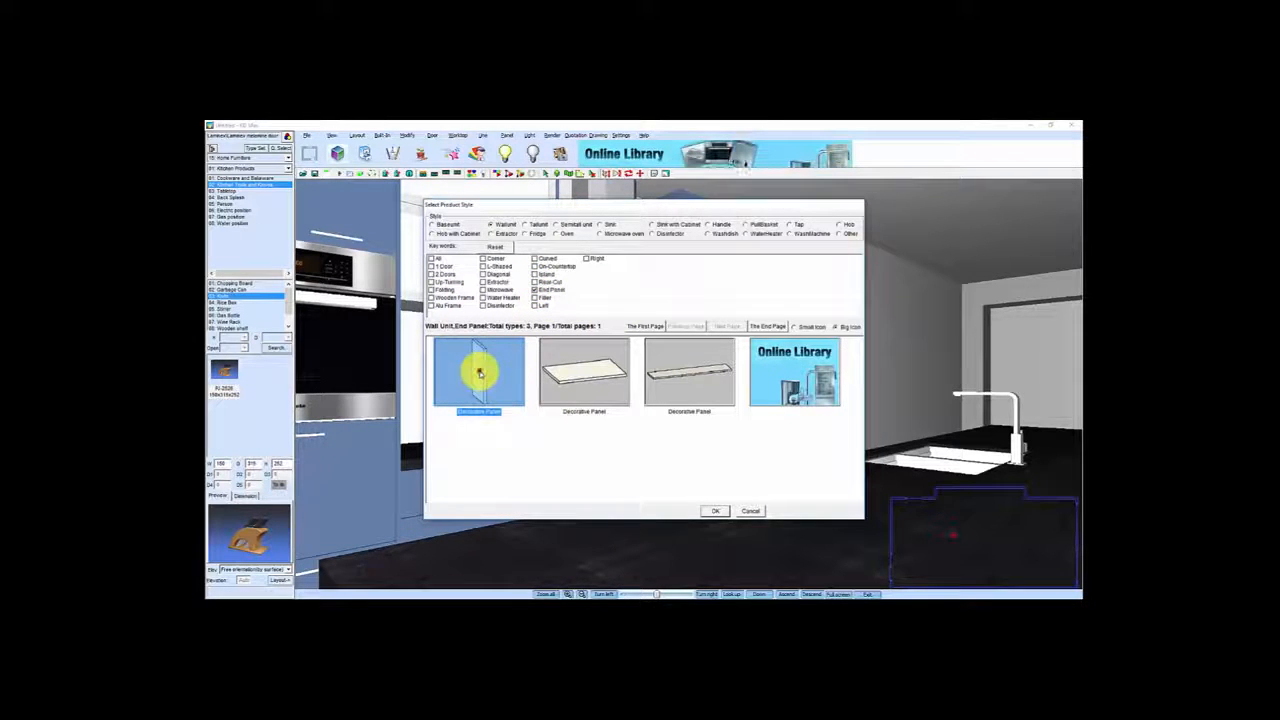
left_click(713, 511)
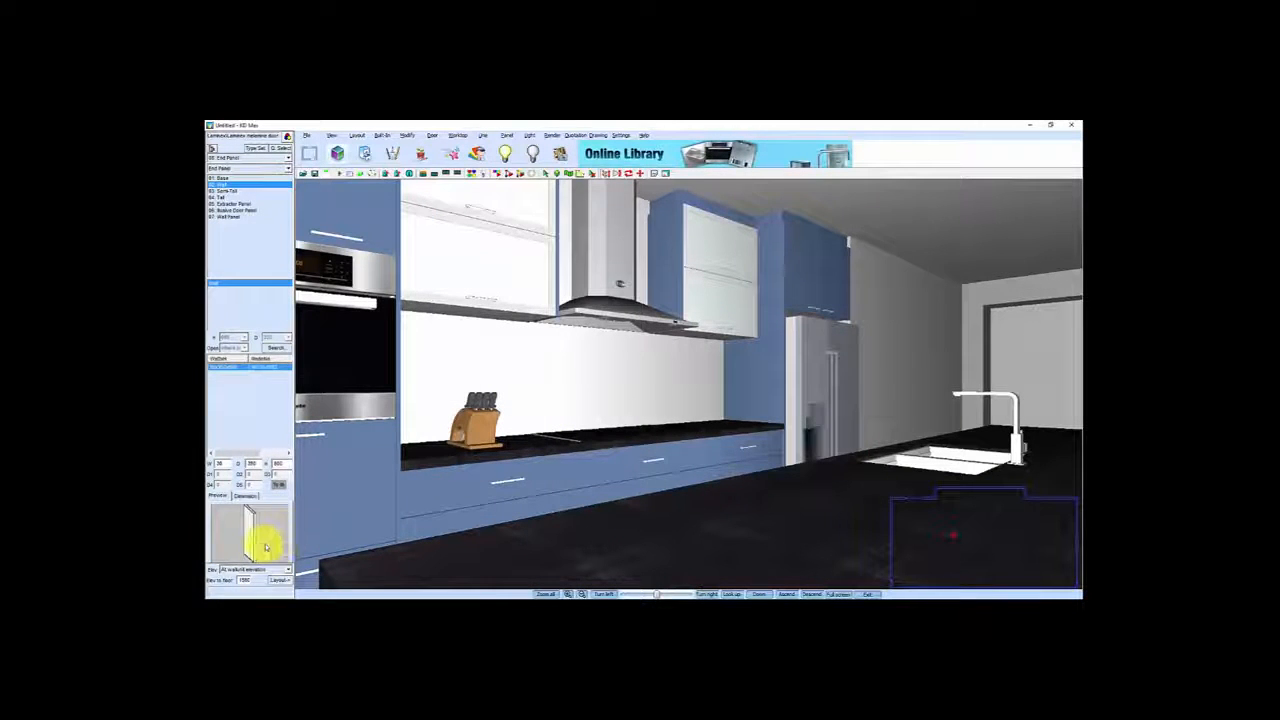
Set the panel's width, depth, 650 mm height and floor elevation, and place it on the wall behind the worktop as a splashback
left_click(222, 463)
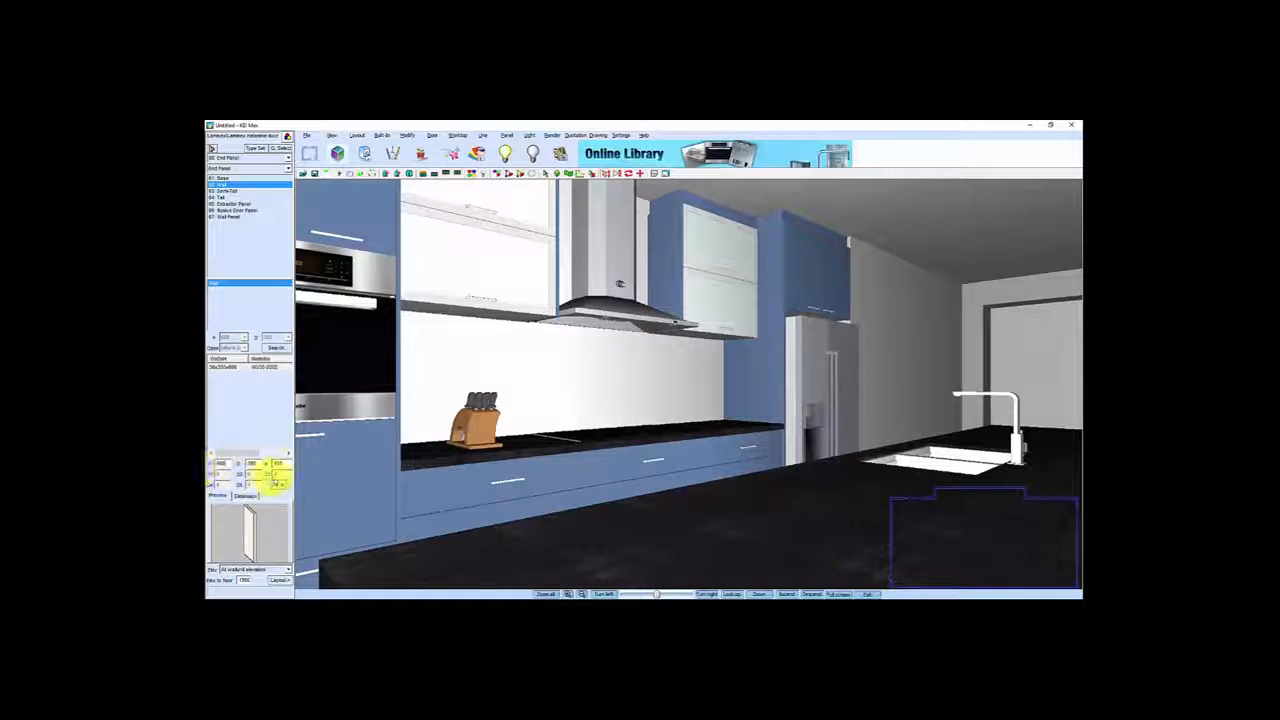
left_click(256, 464)
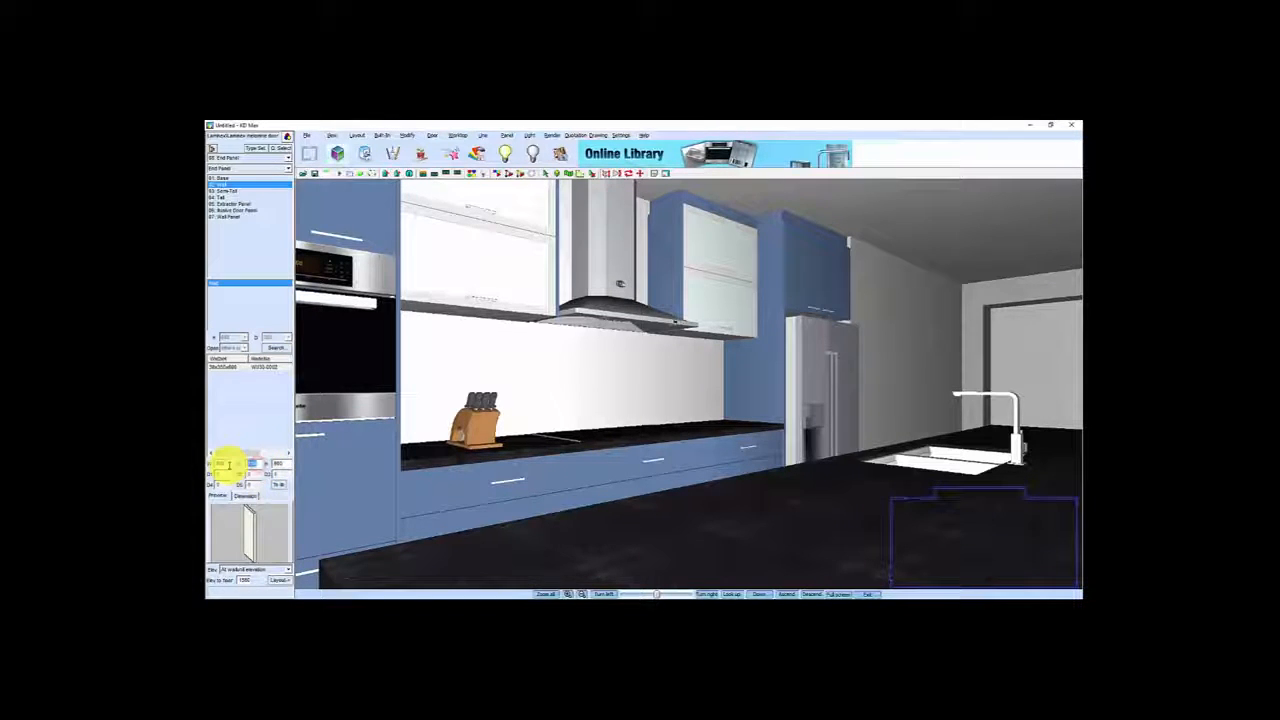
left_click_drag(287, 463, 255, 465)
type("650")
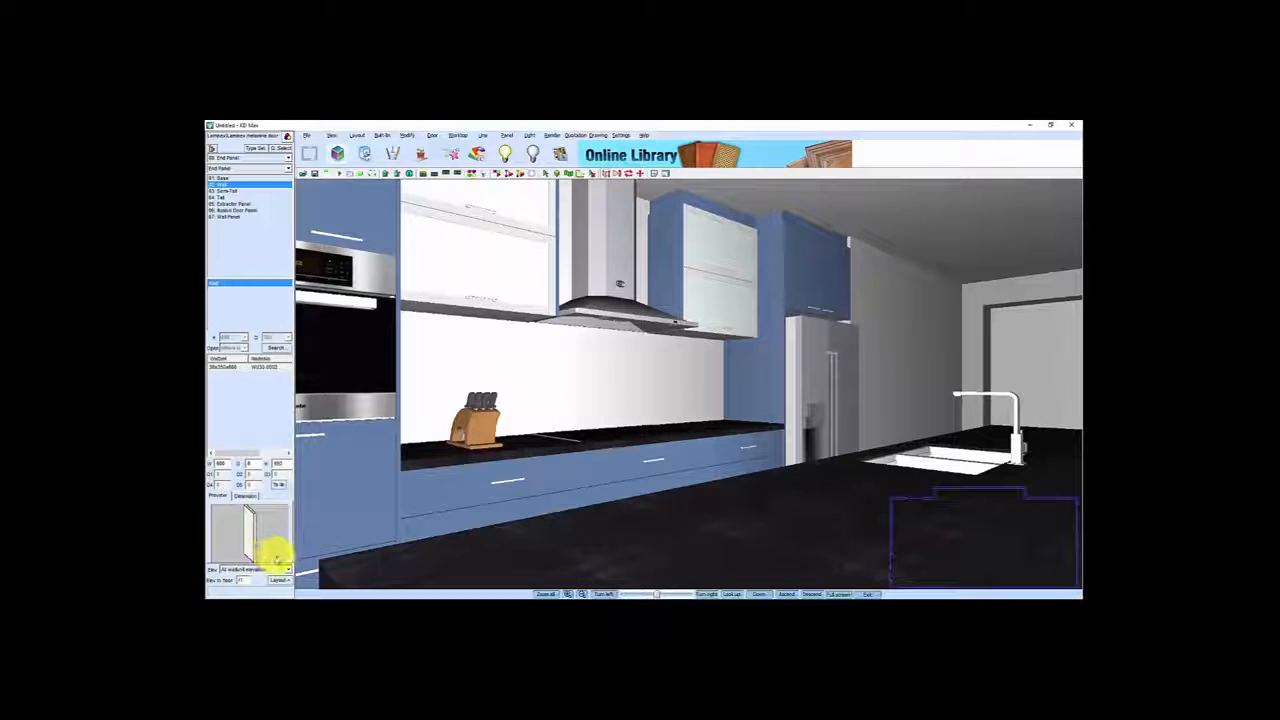
left_click(290, 579)
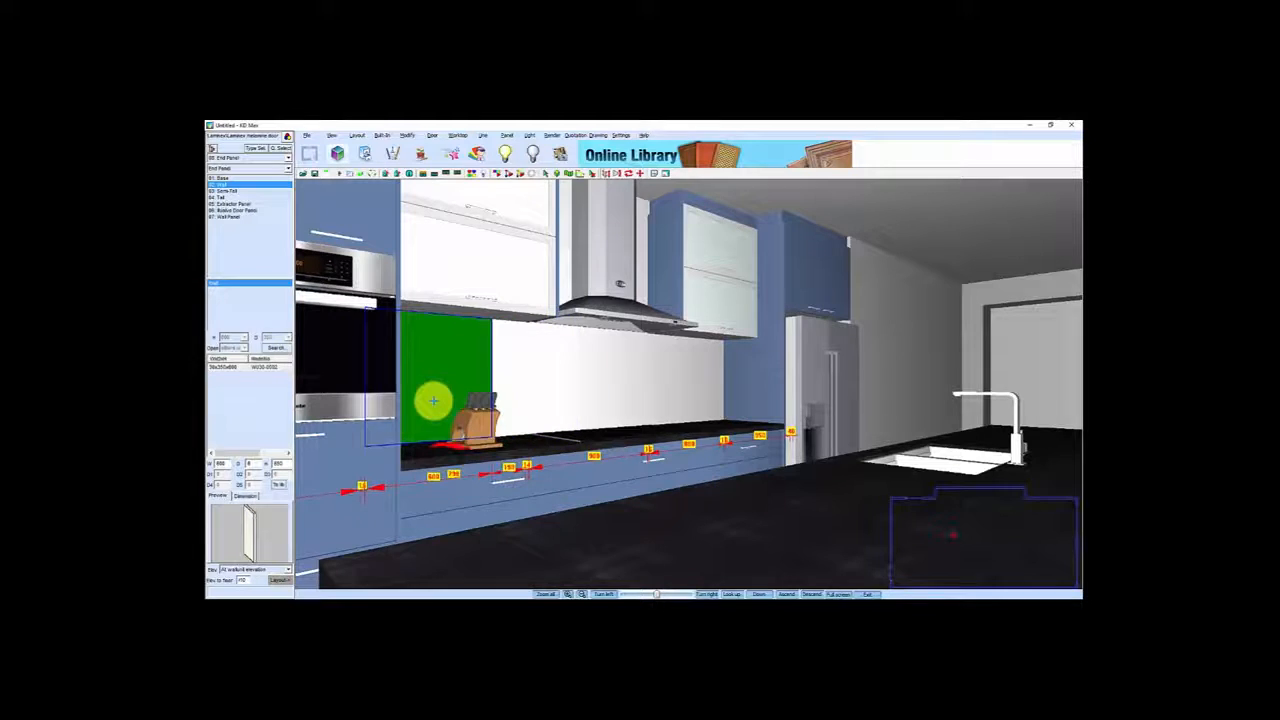
left_click(689, 387)
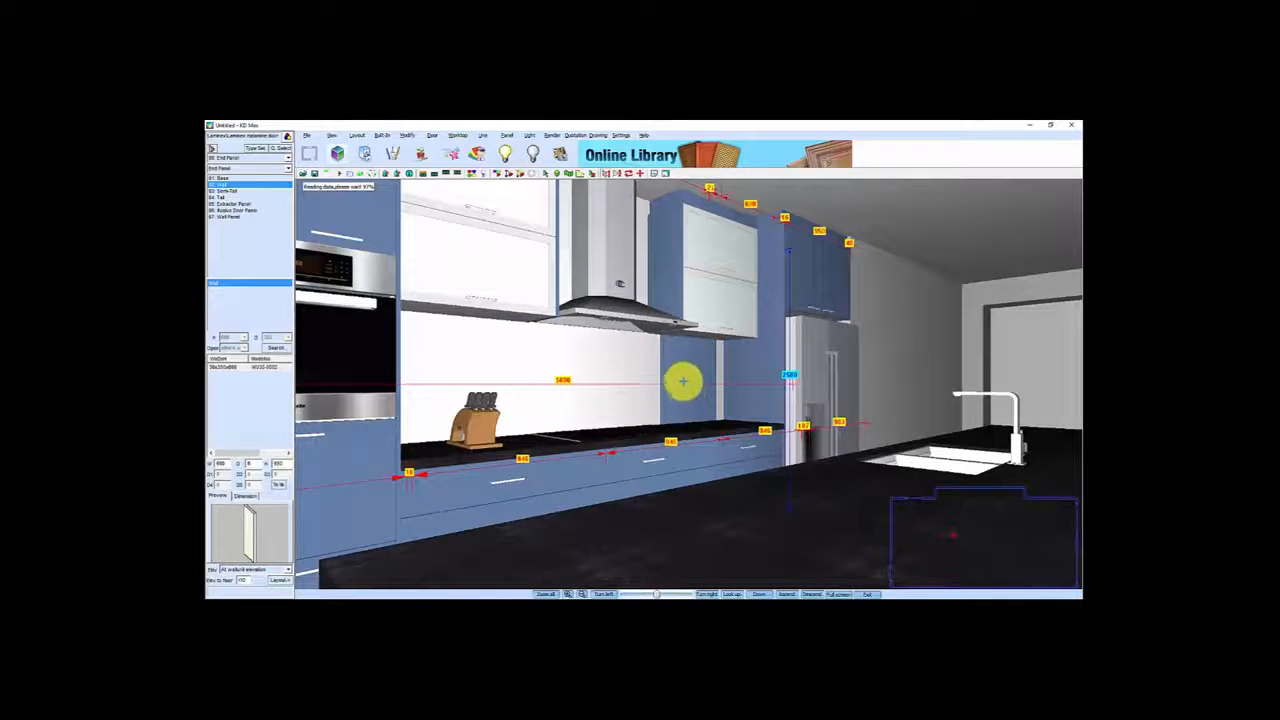
Extend the splashback panel in both directions to the tall panels beside the fridge and the oven tower
right_click(681, 377)
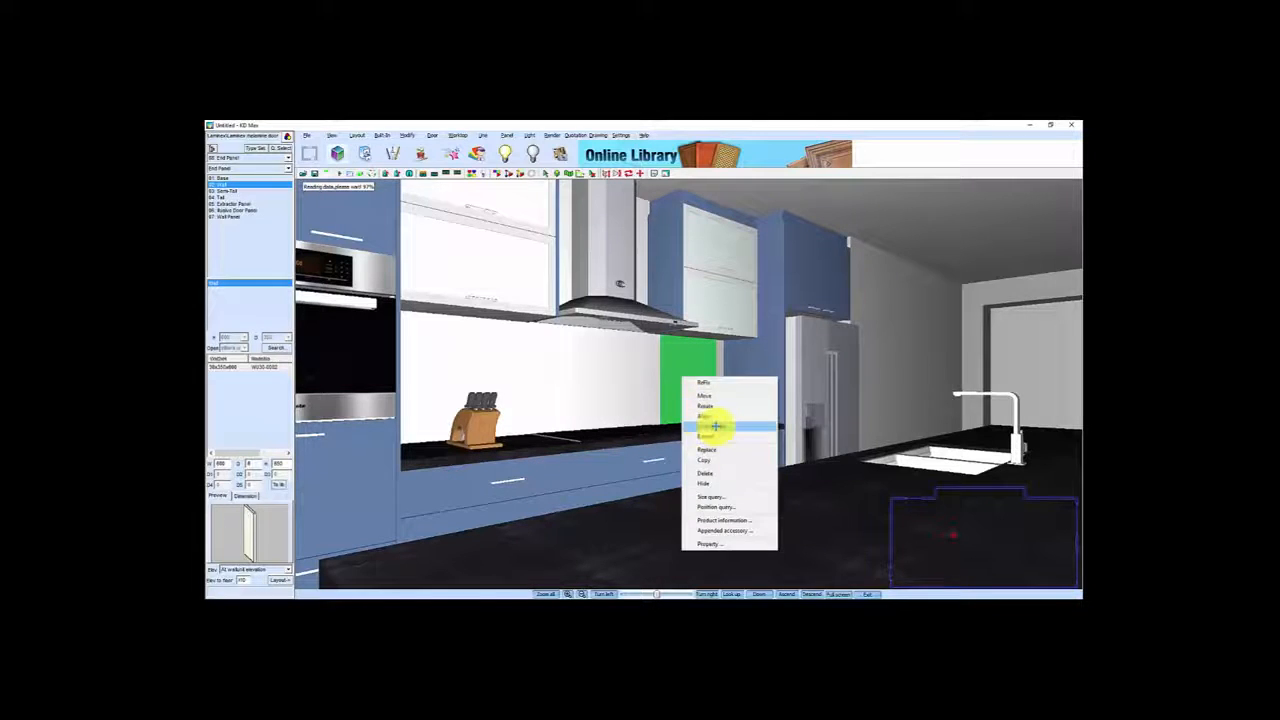
left_click(708, 437)
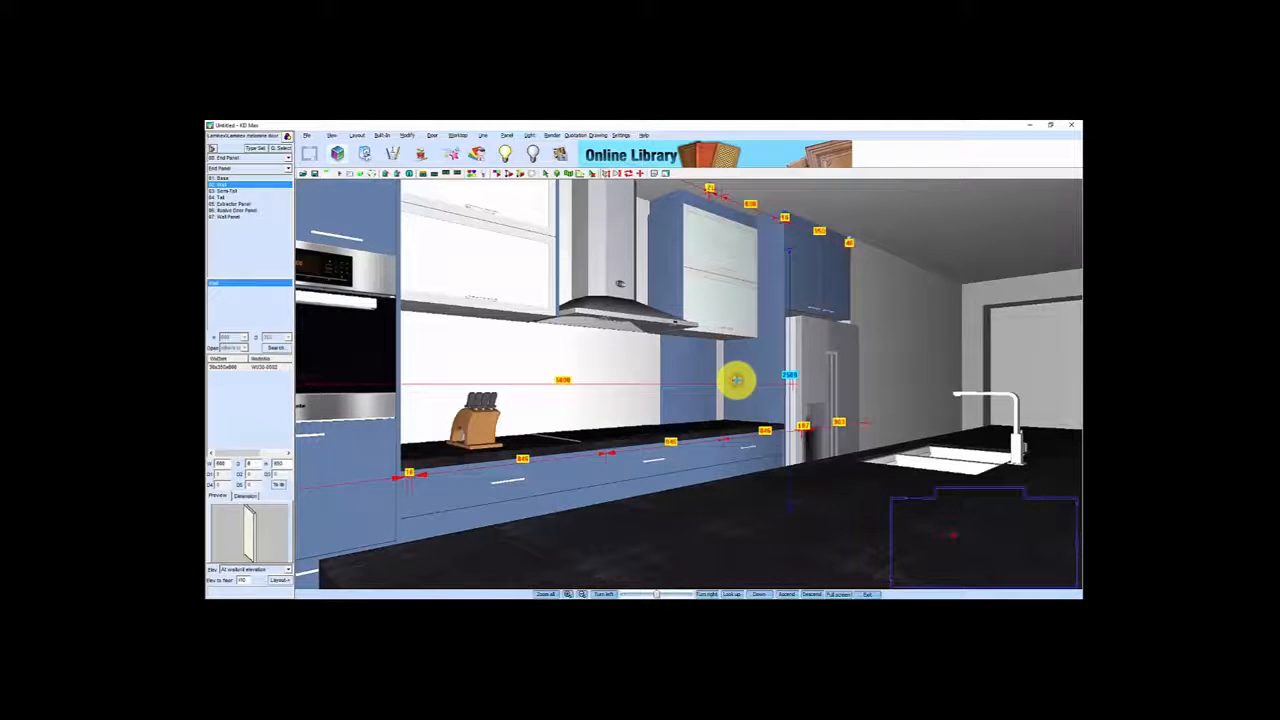
left_click(736, 380)
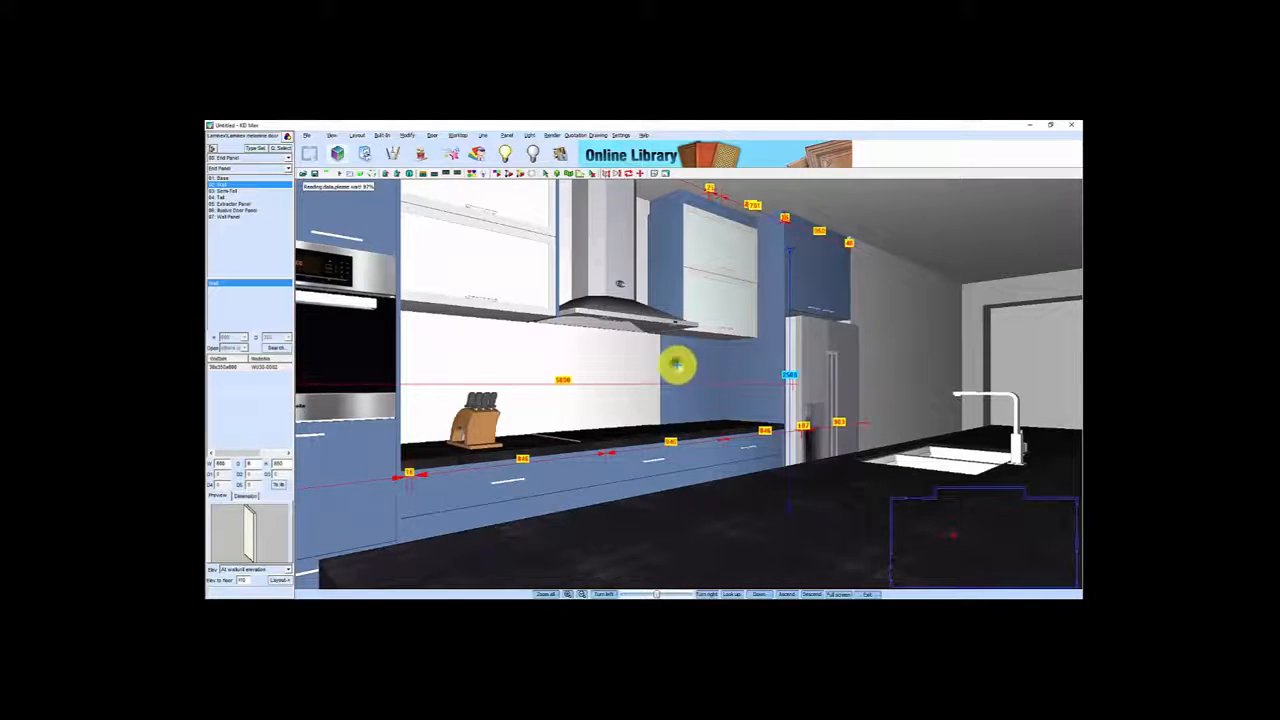
right_click(677, 365)
left_click(1003, 525)
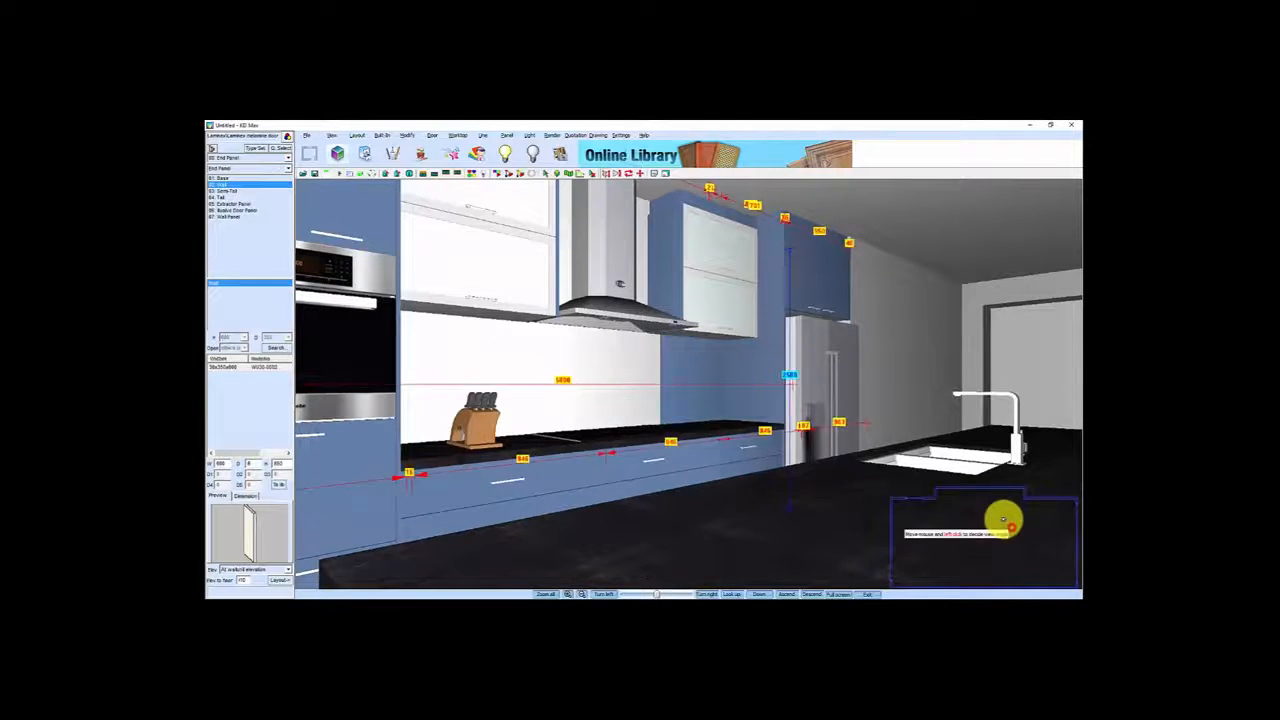
left_click(1003, 515)
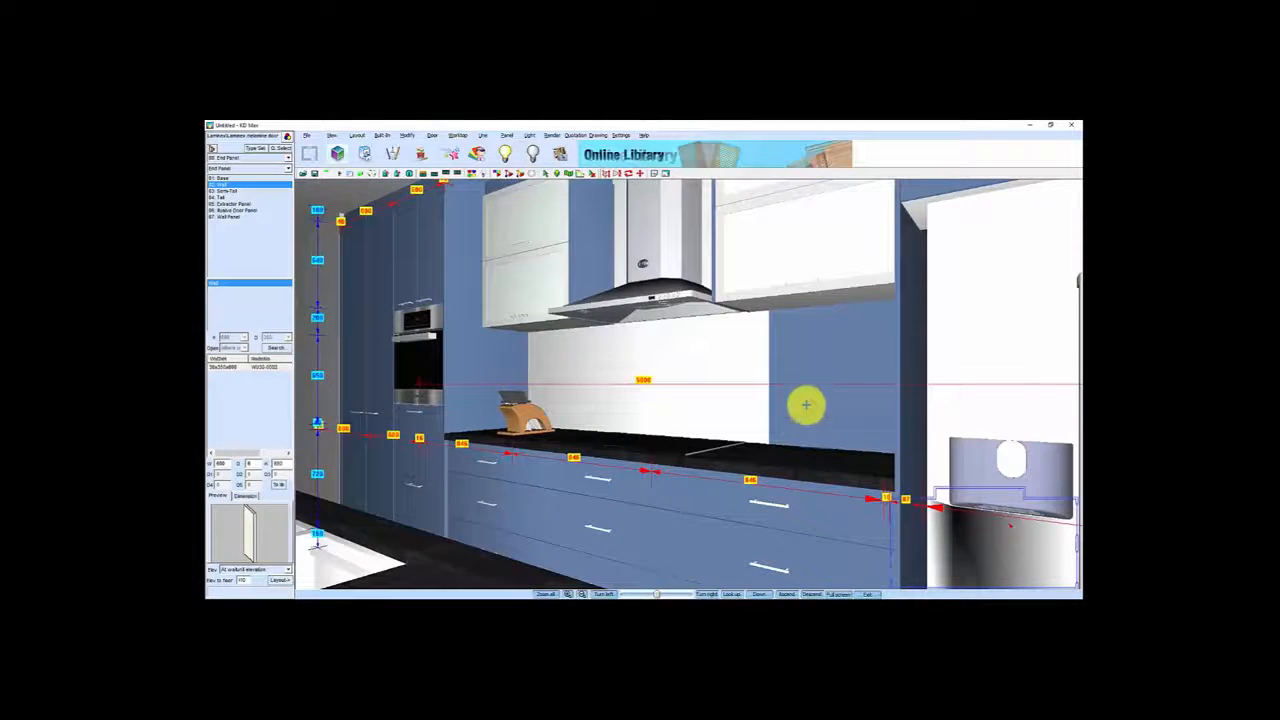
right_click(797, 372)
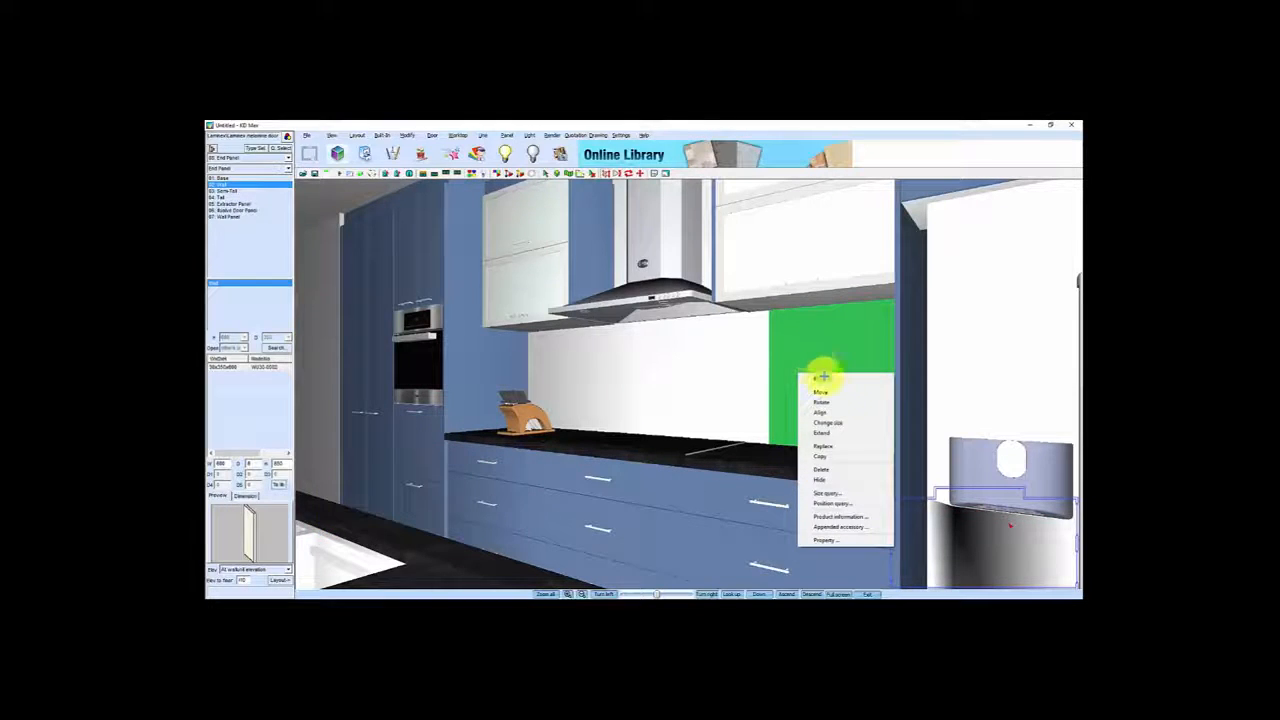
left_click(820, 434)
left_click(514, 364)
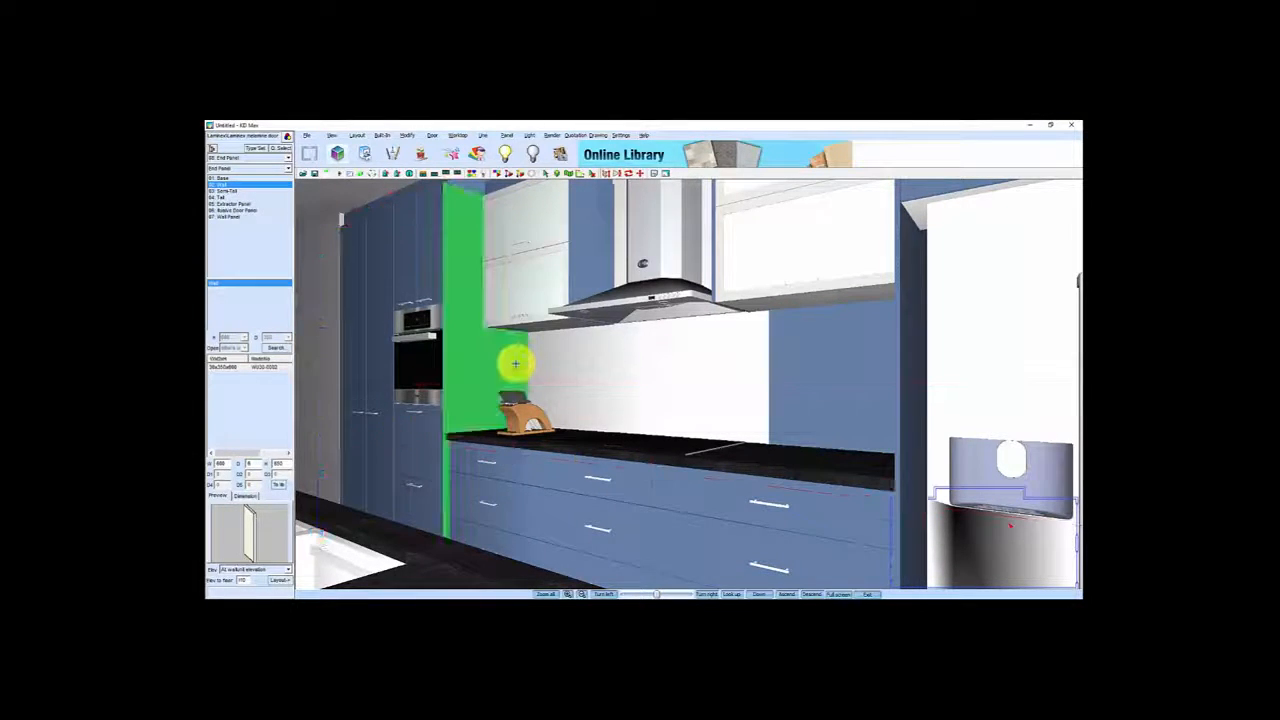
Open the splashback panel's material colour settings and browse to the Desktop for a new texture mapping file
middle_click_drag(703, 372, 687, 349)
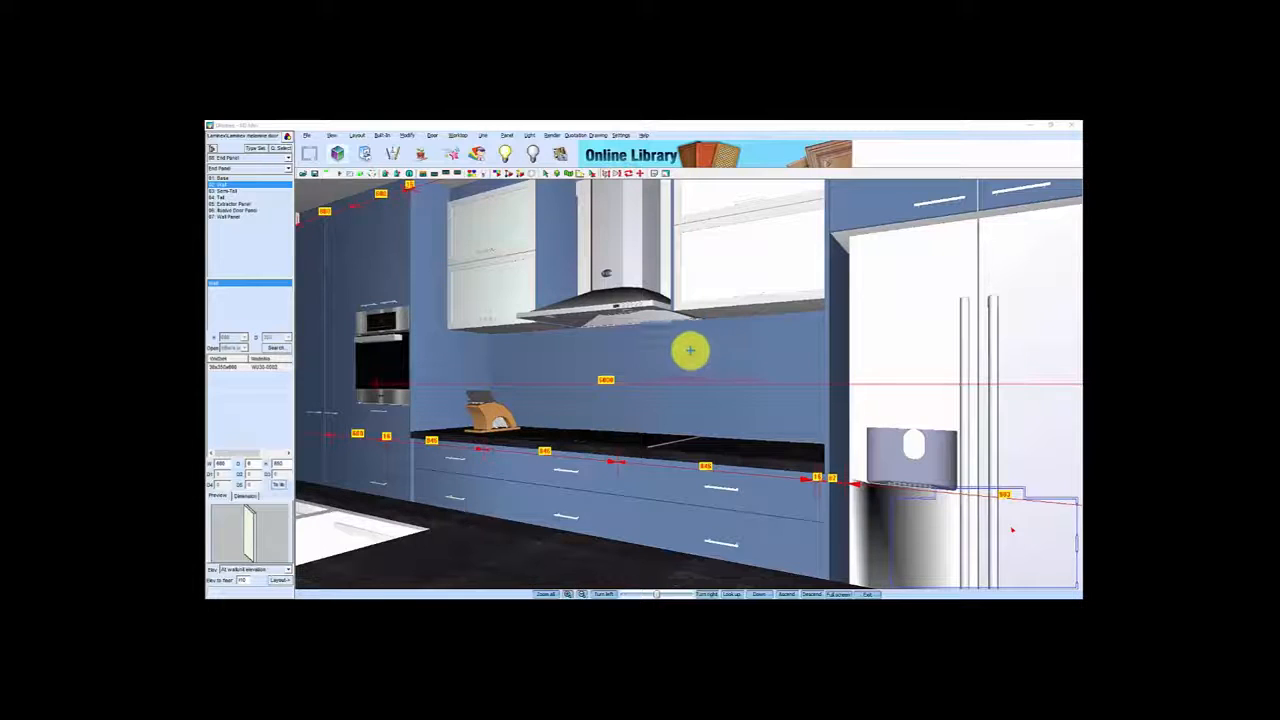
left_click(472, 174)
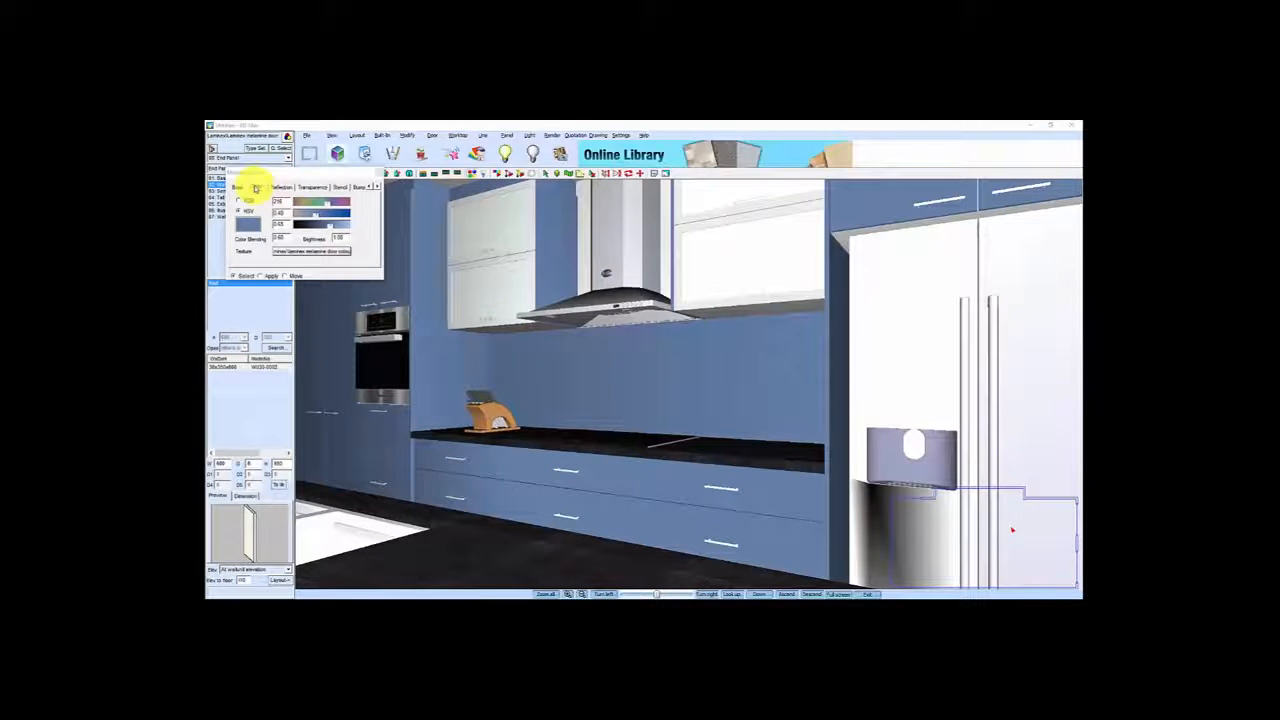
left_click(314, 252)
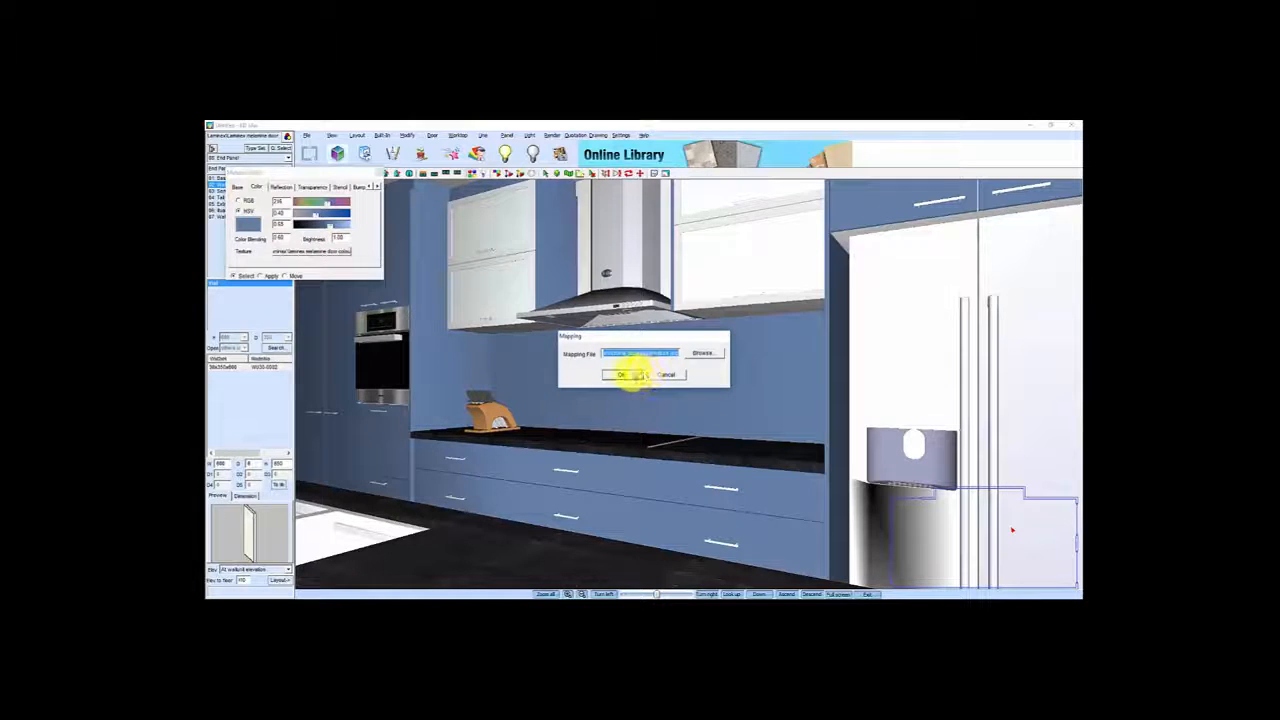
left_click(704, 353)
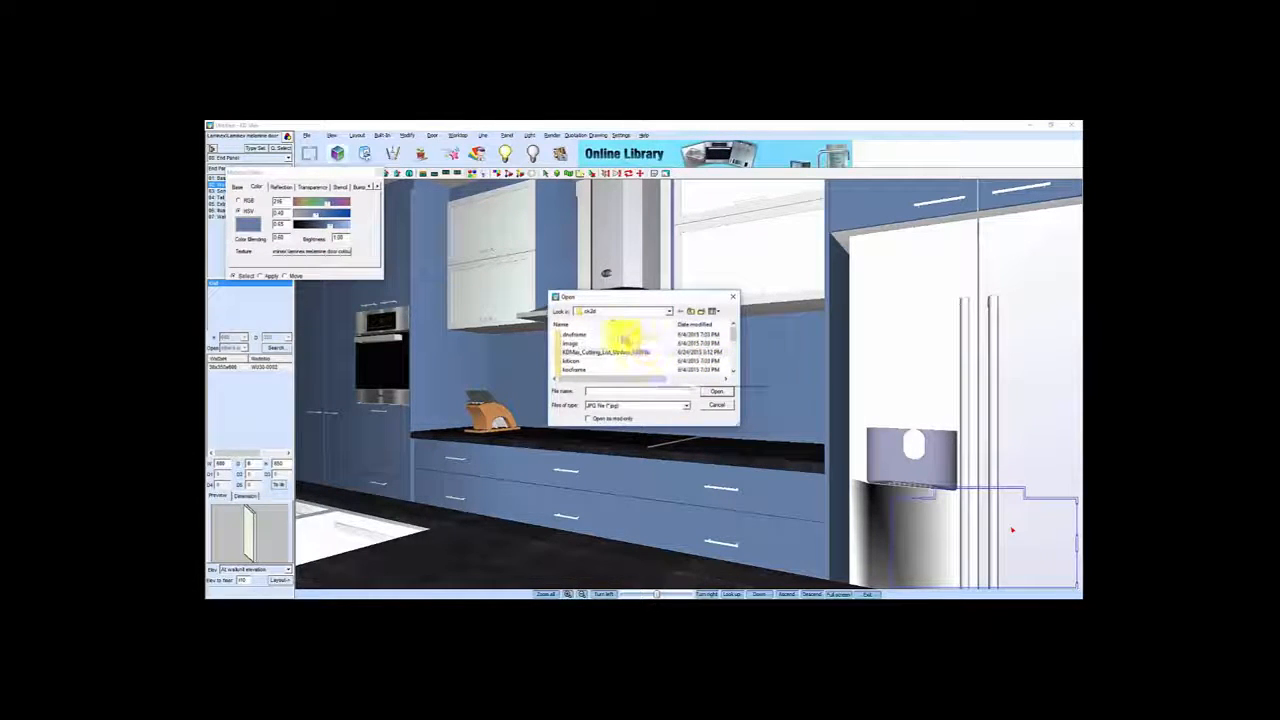
left_click(692, 311)
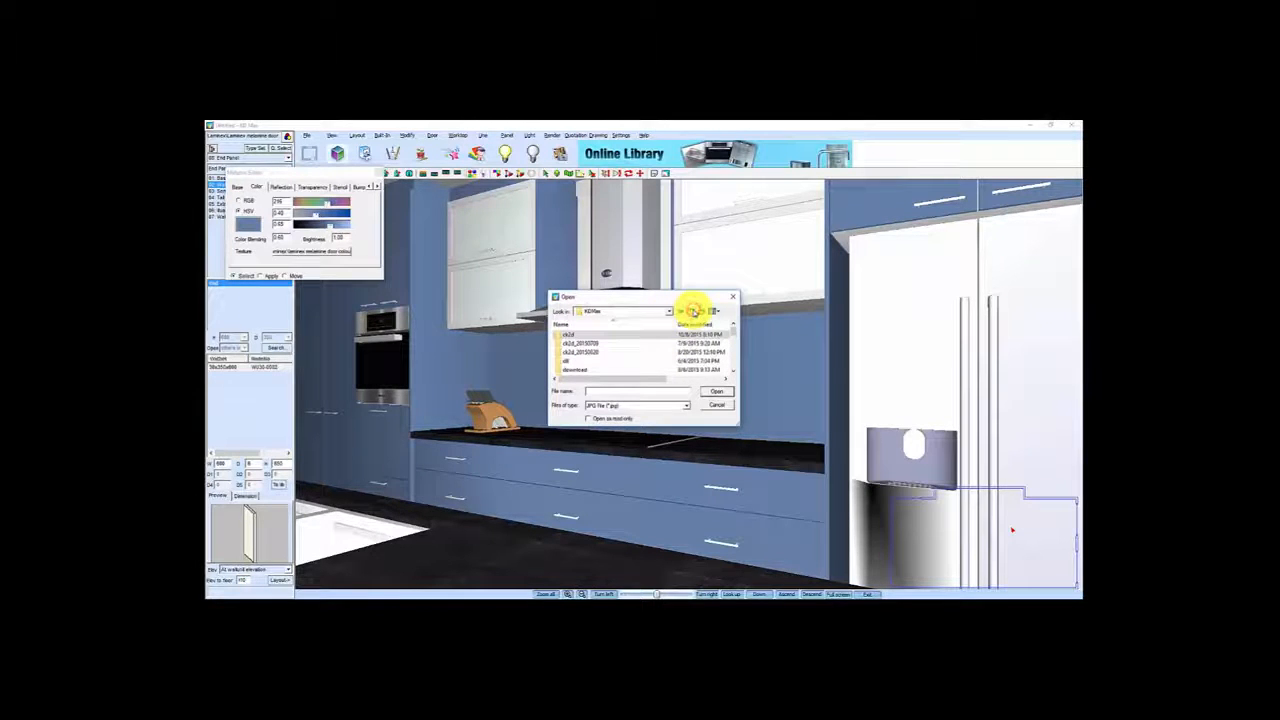
left_click(692, 311)
left_click(690, 312)
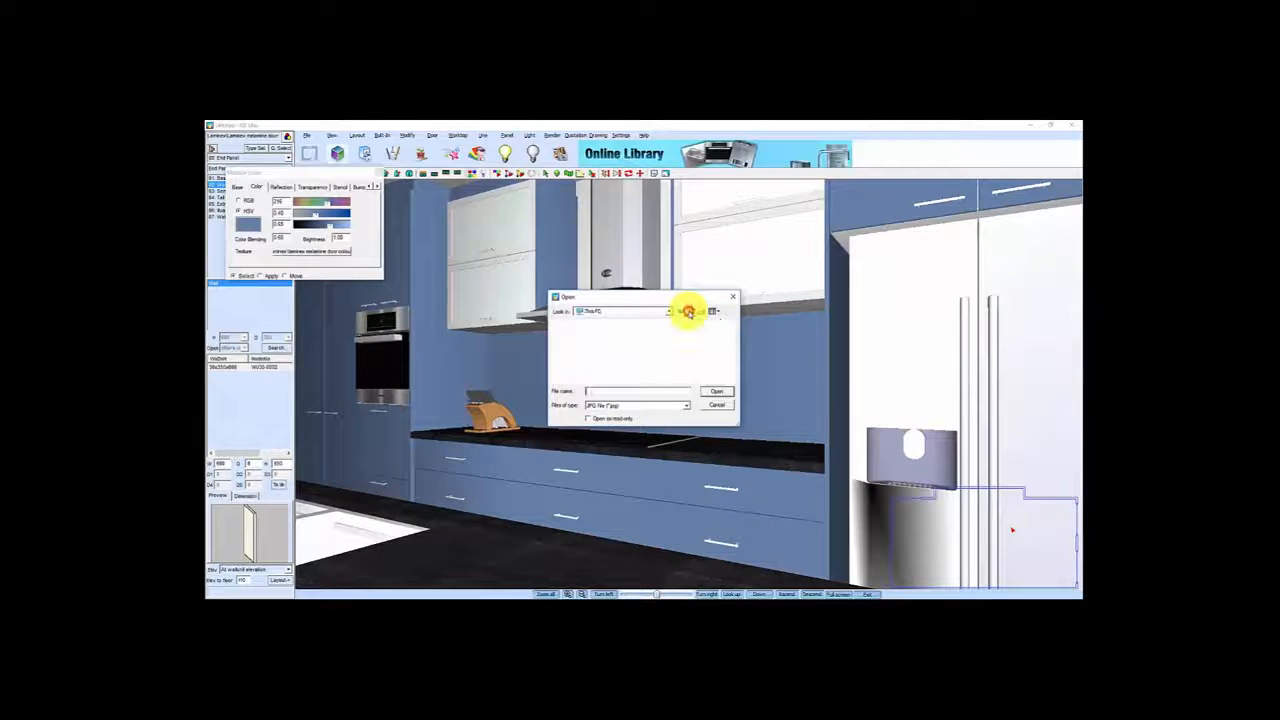
left_click(690, 312)
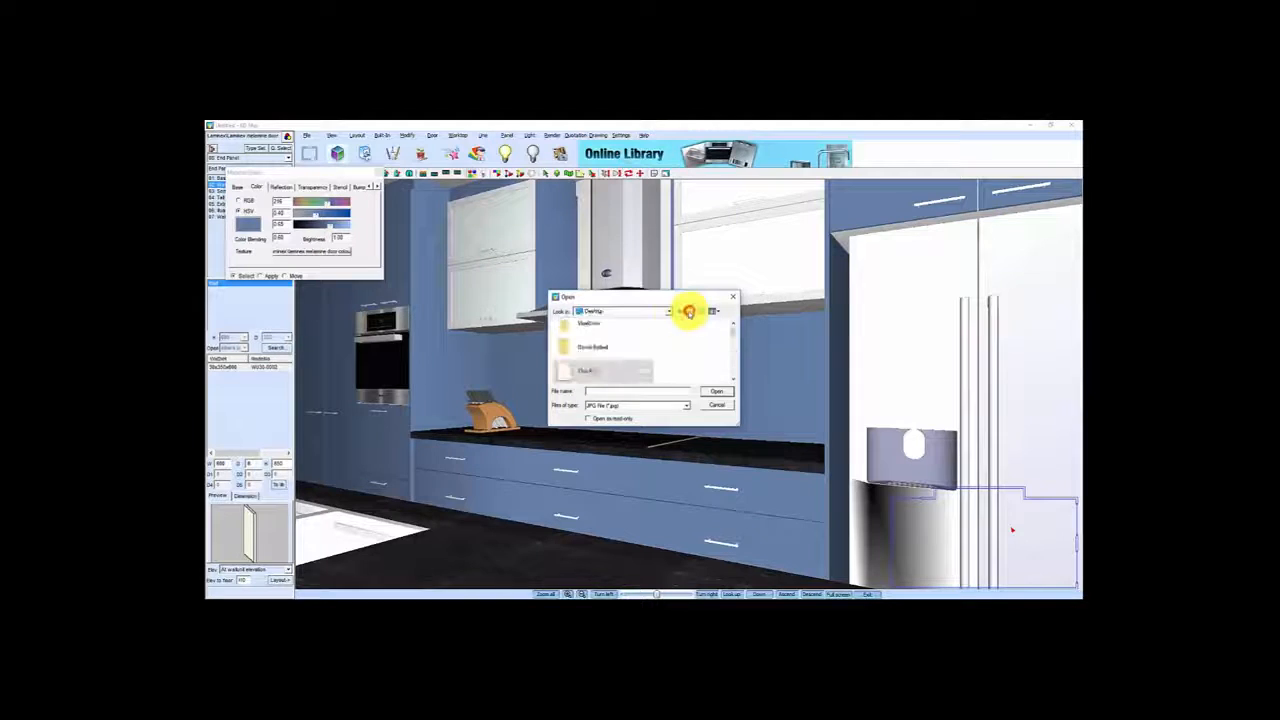
Apply the yellow texture image from the Desktop's New folder (2) to the splashback and close the material editor
left_click(733, 381)
left_click(733, 381)
left_click(733, 380)
left_click(733, 378)
left_click(733, 377)
left_click(733, 377)
left_click(733, 377)
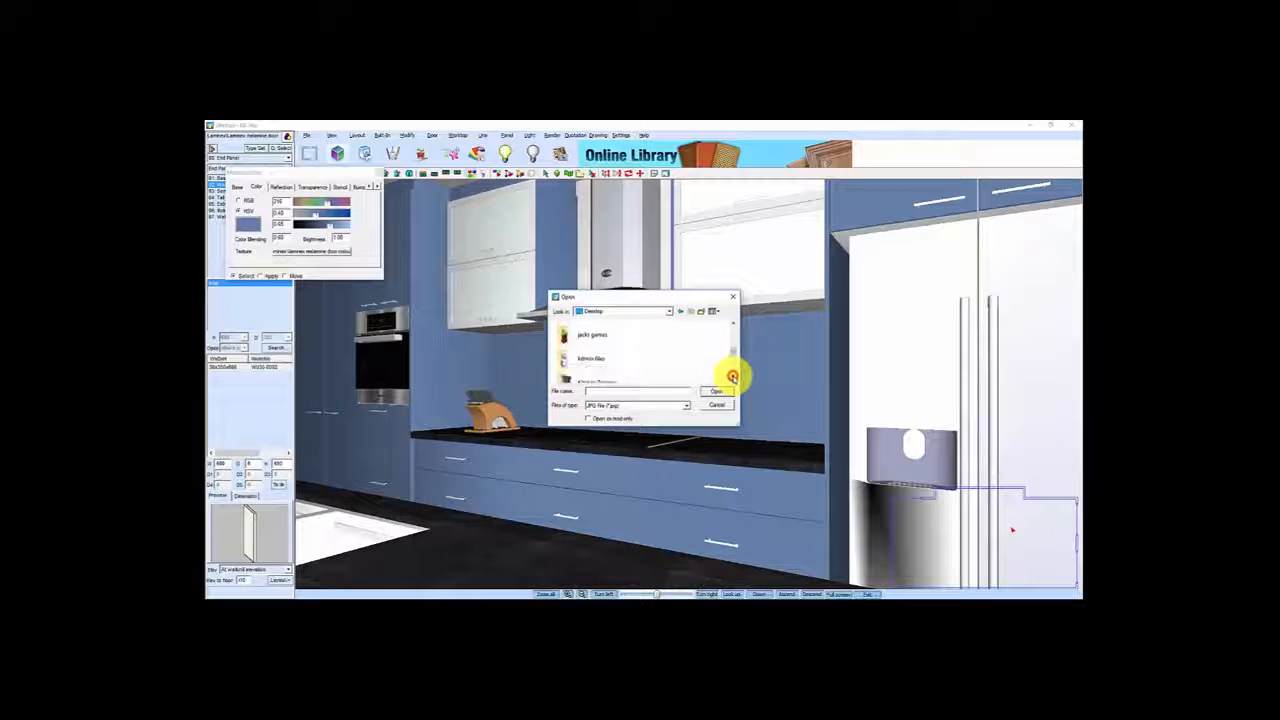
left_click(733, 377)
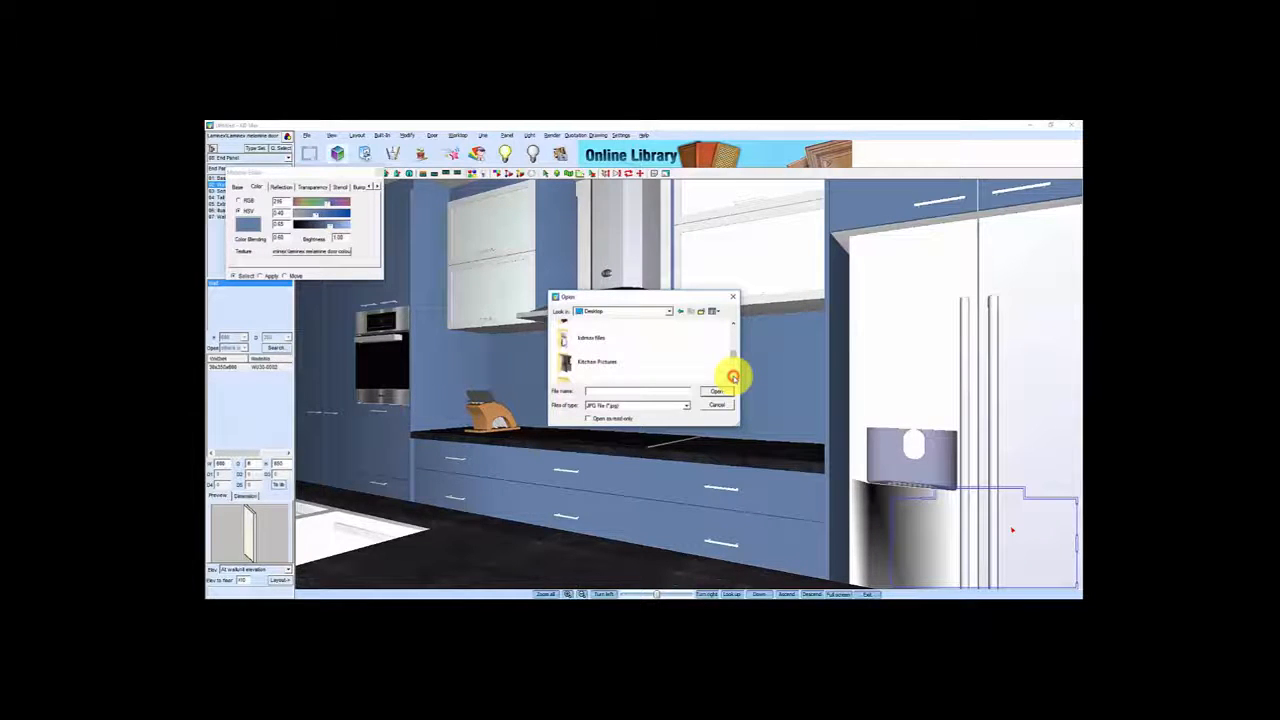
left_click(716, 390)
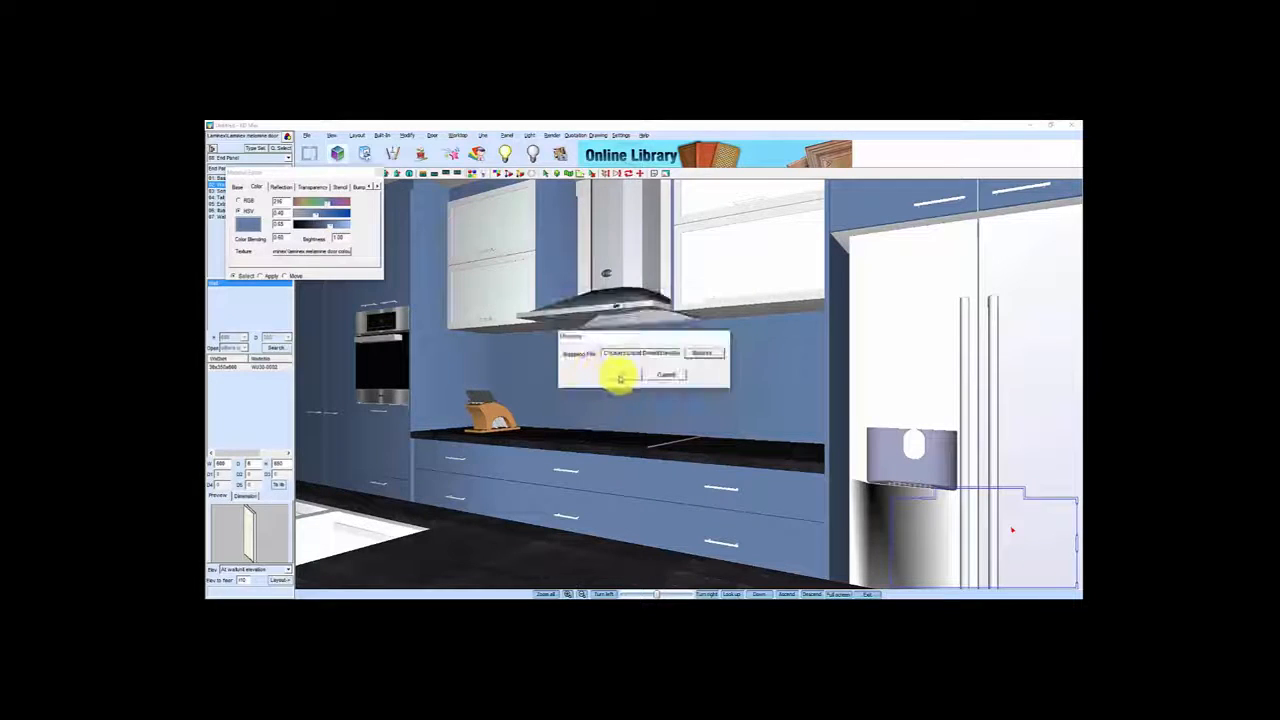
left_click(618, 375)
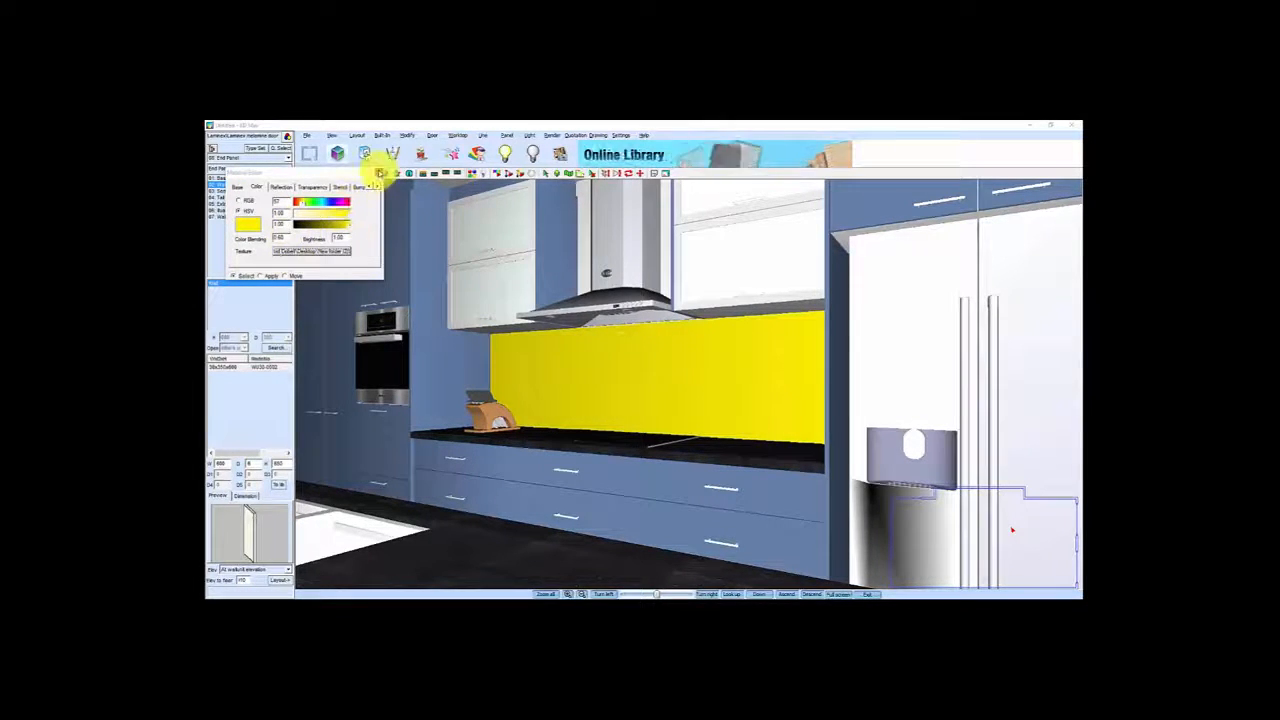
left_click(379, 172)
scroll(549, 314, "down", 3)
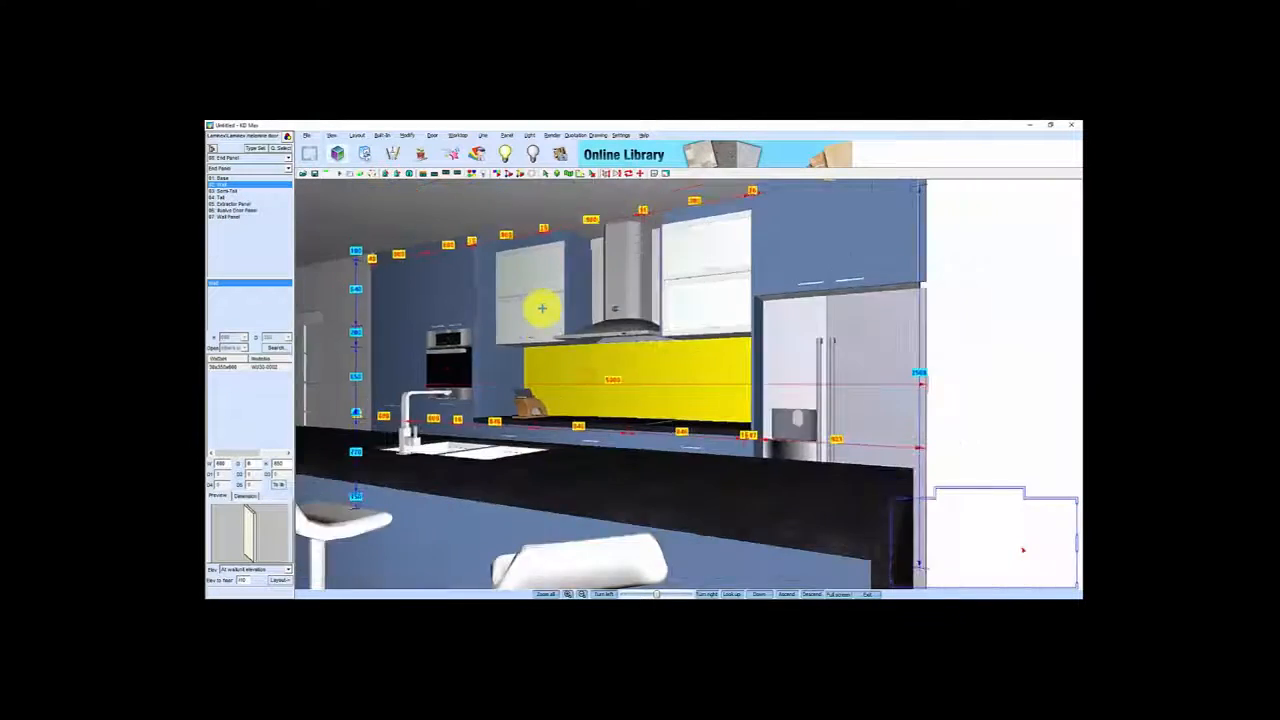
Examine the kitchen and yellow splashback from several viewpoints, including from the oven end and along the island
scroll(545, 322, "up", 5)
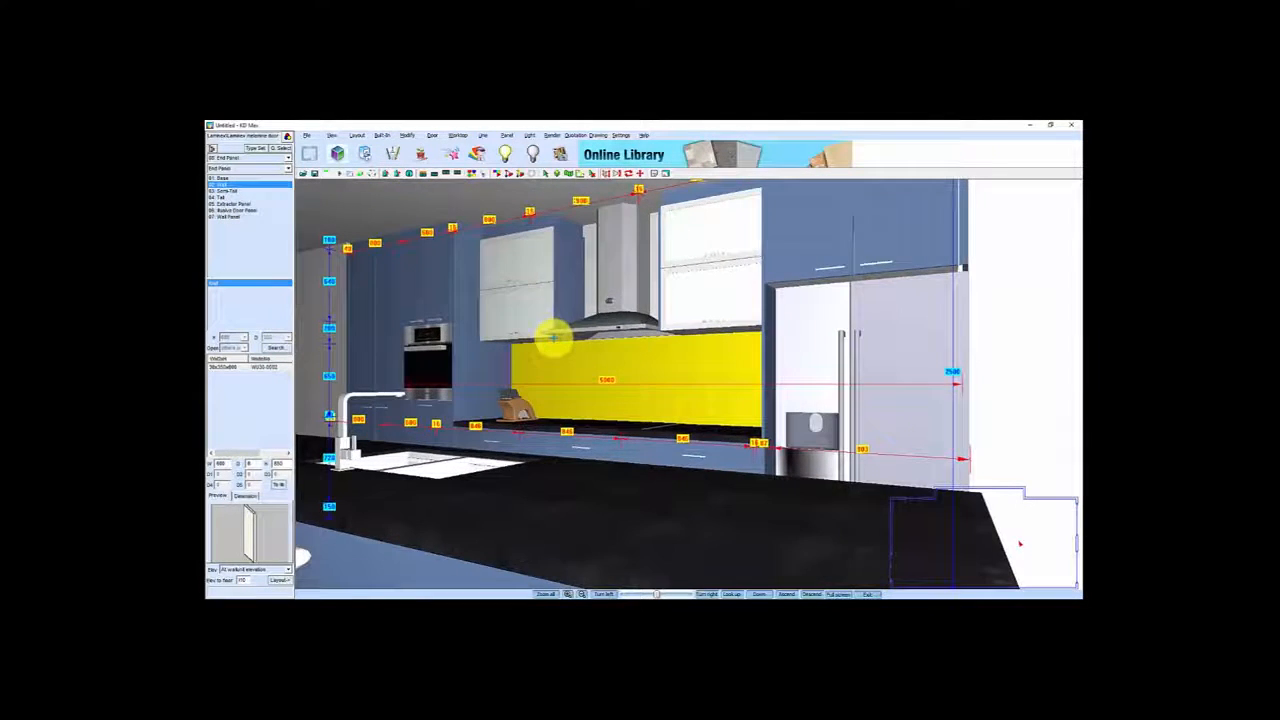
middle_click_drag(554, 338, 544, 337)
left_click_drag(547, 336, 608, 366)
scroll(552, 352, "down", 5)
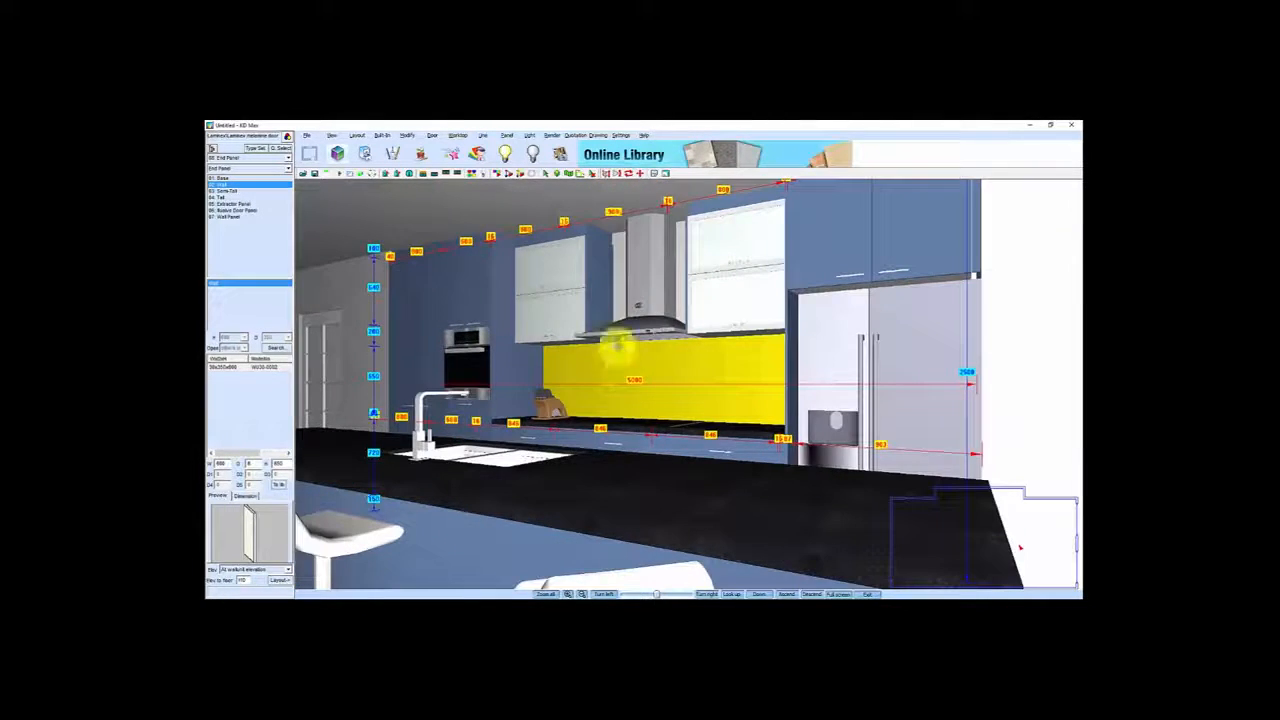
left_click_drag(592, 422, 573, 392)
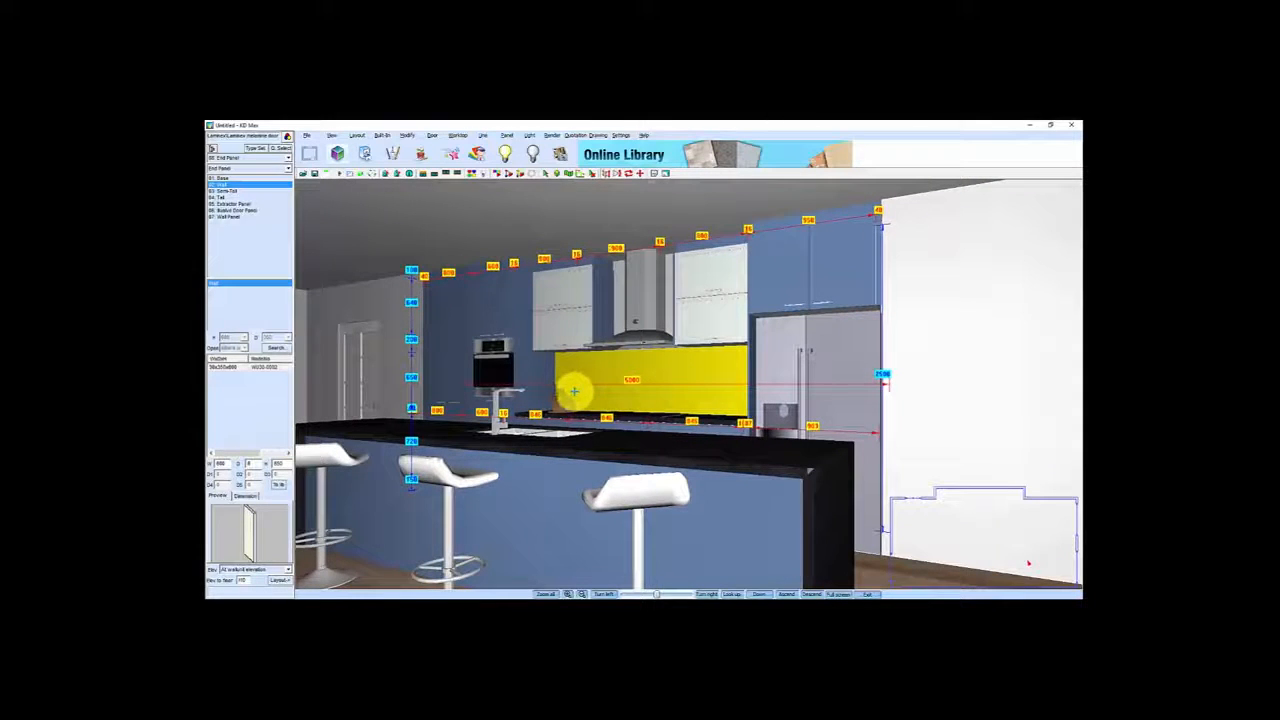
left_click(923, 559)
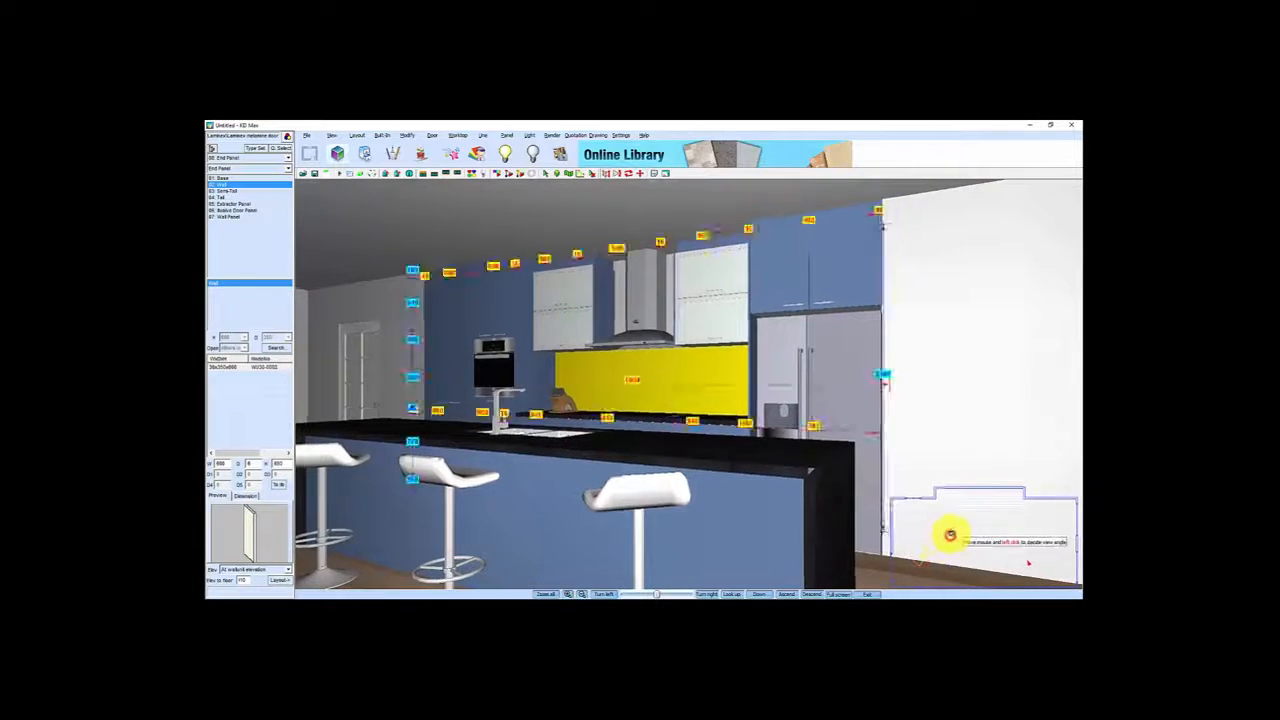
left_click(951, 534)
mouse_move(660, 474)
left_mouse_down()
mouse_move(663, 451)
mouse_move(658, 474)
left_mouse_up()
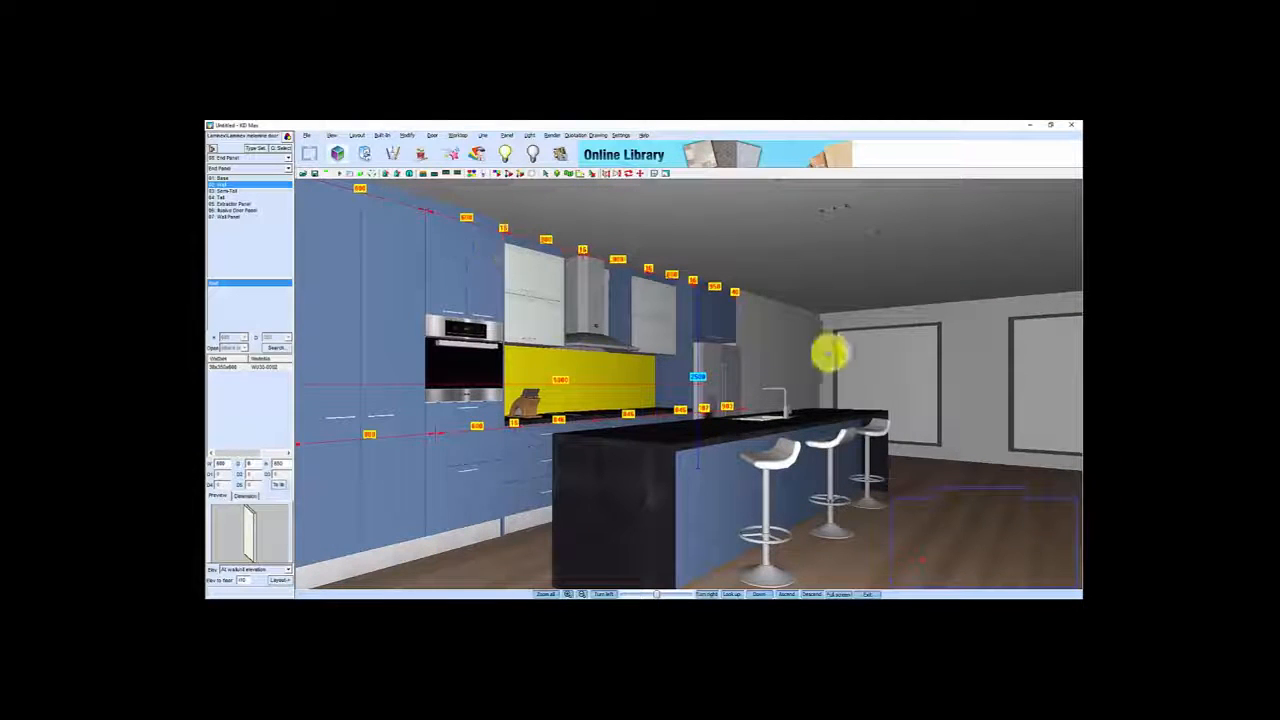
left_click_drag(789, 373, 562, 492)
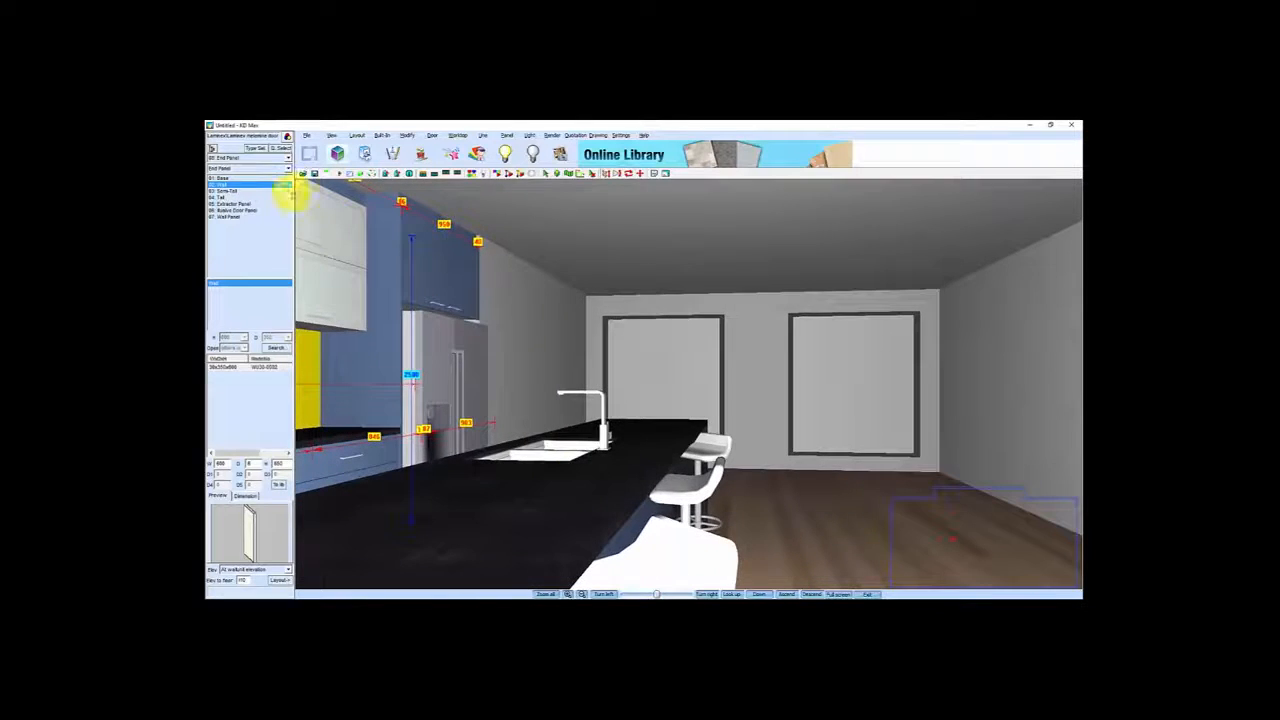
Browse the product styles under Other, Accessories & Decor Products, for a decoration to stand on the island worktop
left_click(249, 151)
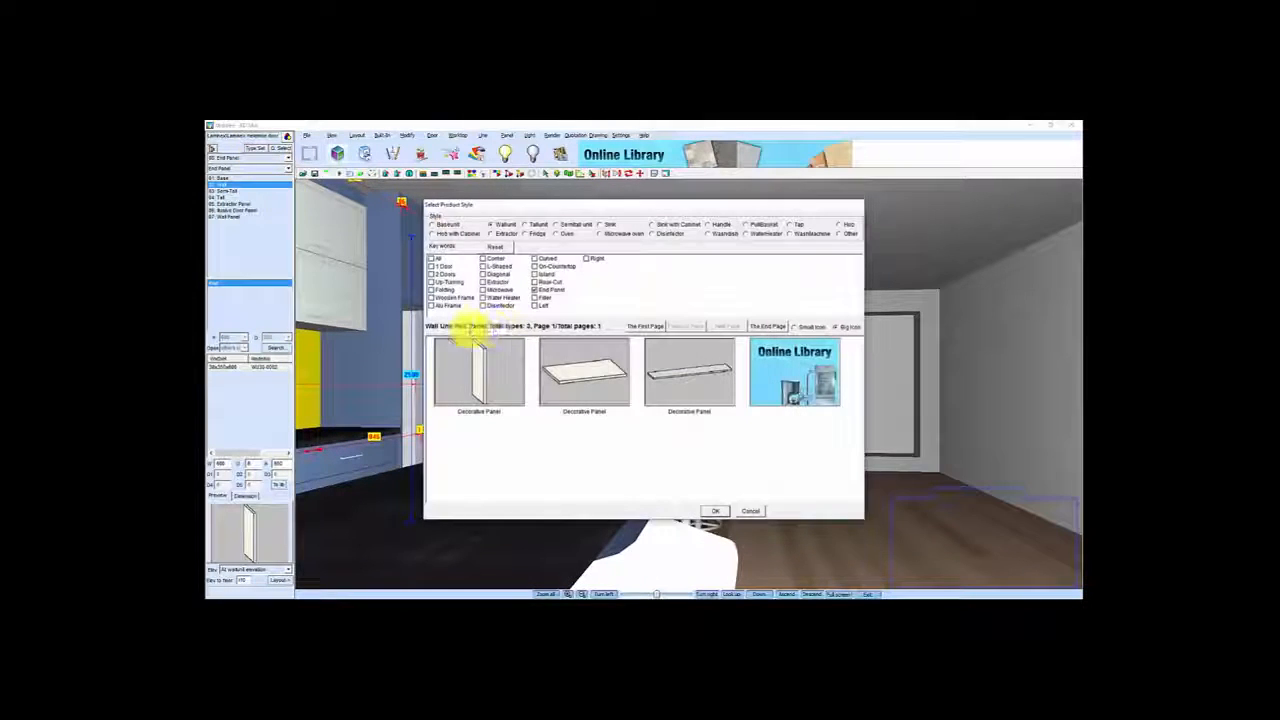
left_click(838, 233)
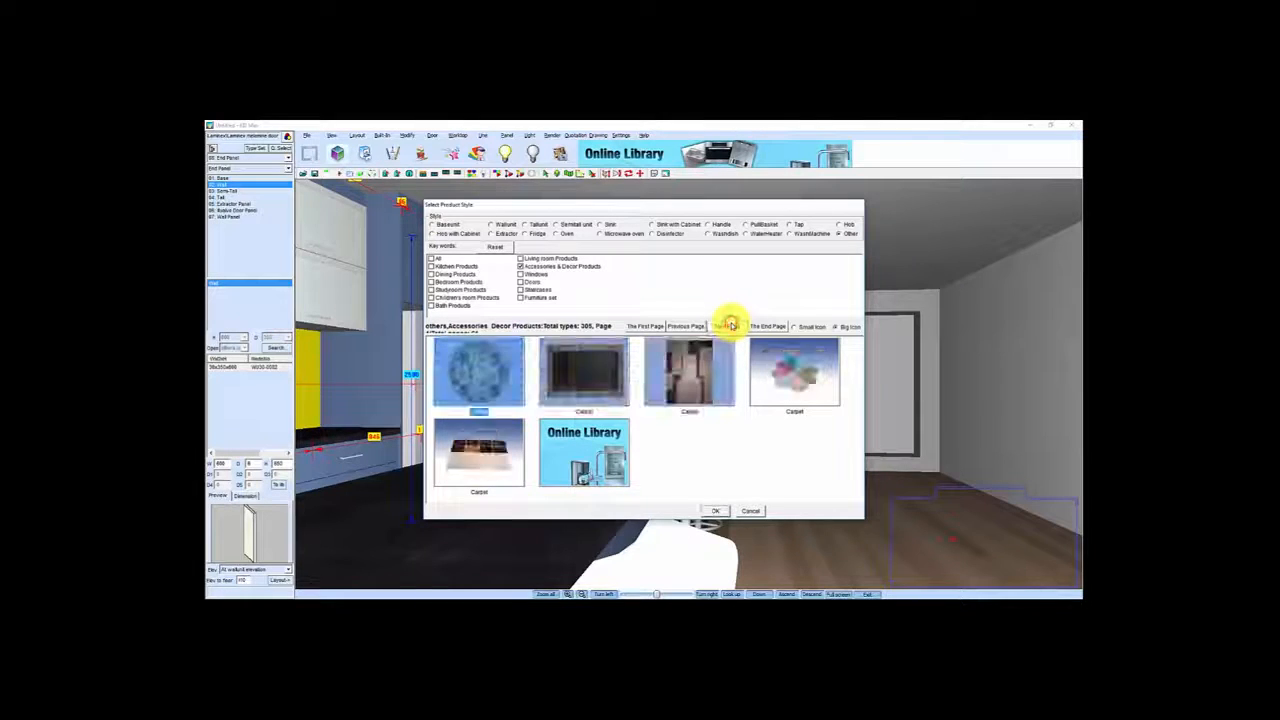
left_click(730, 325)
left_click(730, 325)
left_click(730, 325)
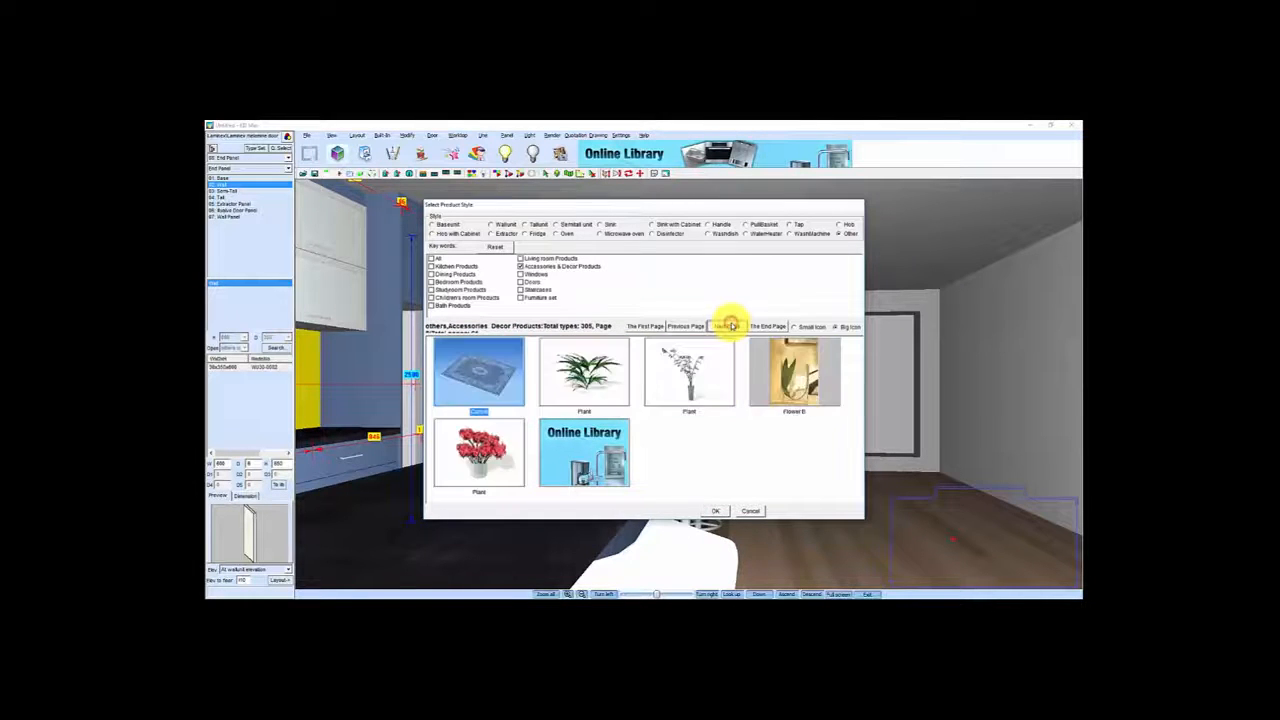
left_click(730, 325)
left_click(730, 325)
left_click(730, 325)
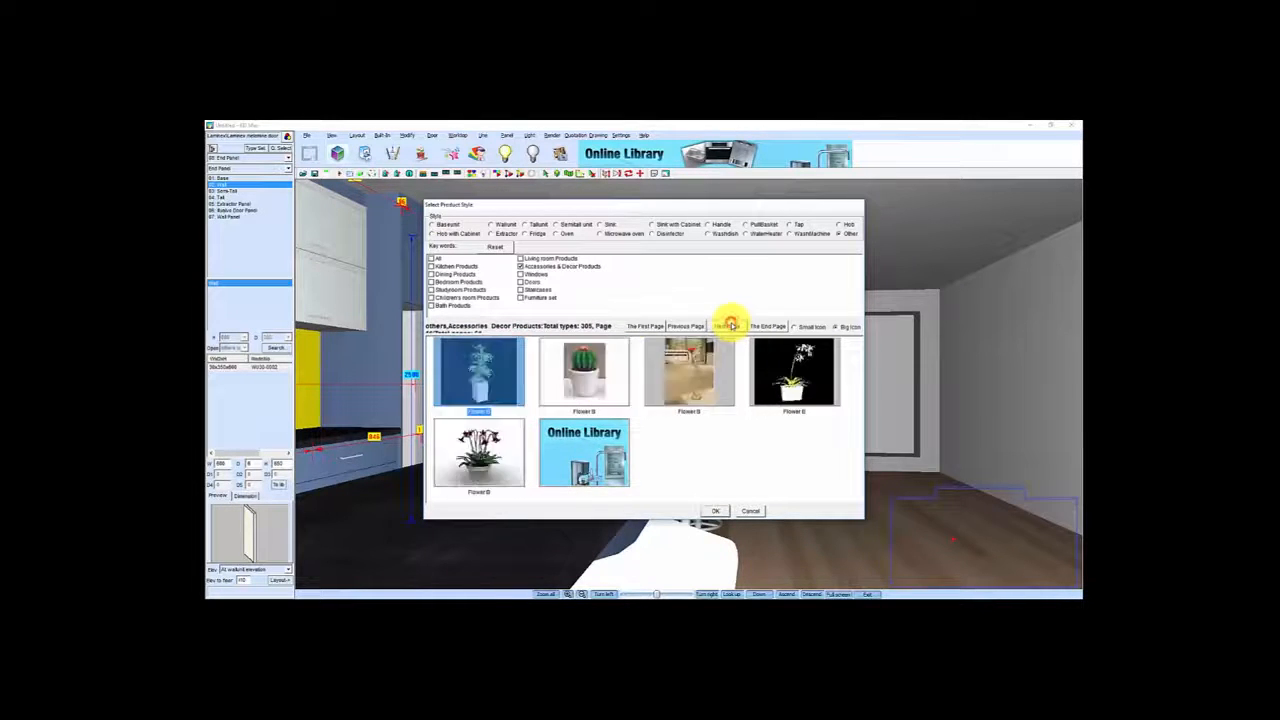
left_click(730, 325)
left_click(730, 325)
left_click(731, 325)
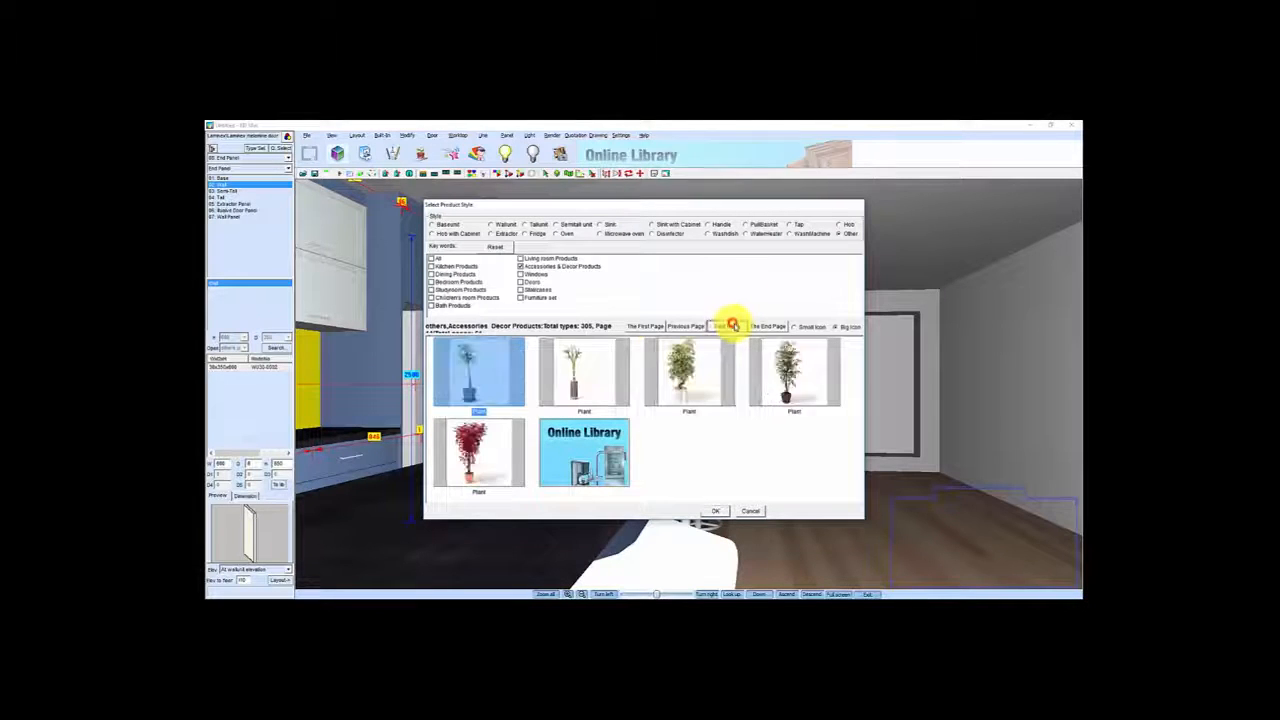
left_click(733, 325)
left_click(733, 325)
left_click(733, 325)
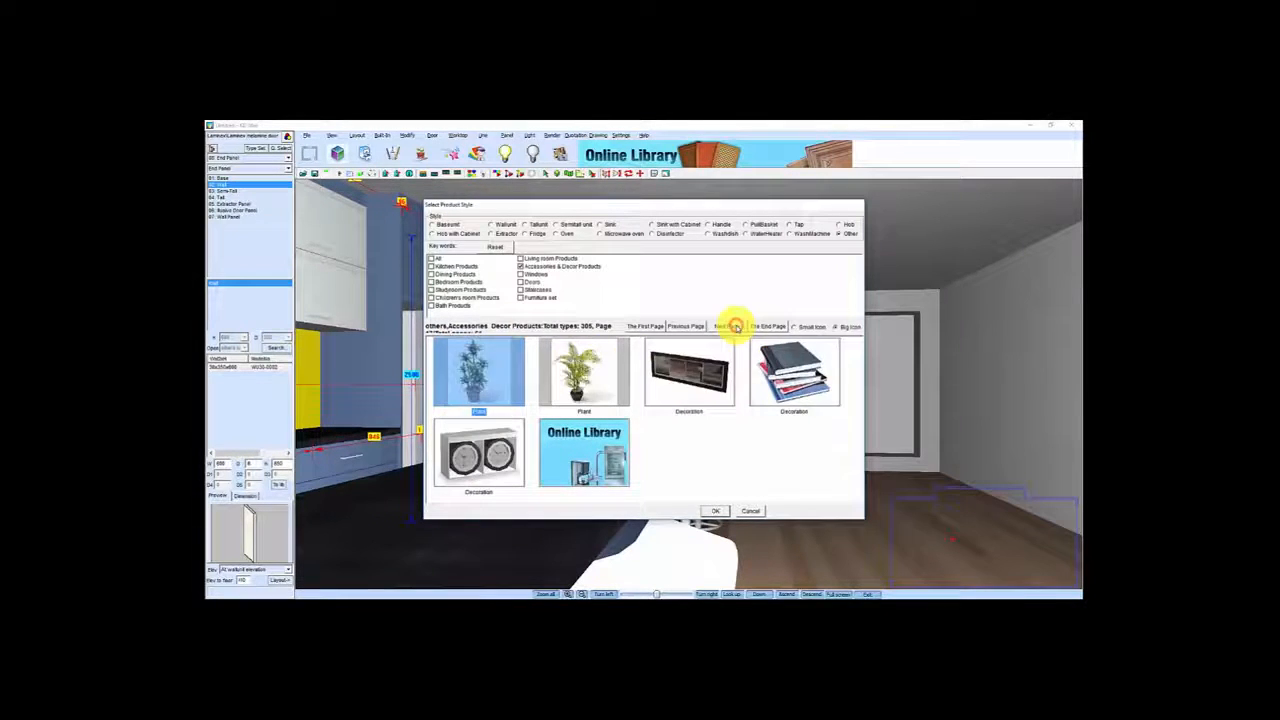
left_click(734, 325)
left_click(735, 326)
left_click(736, 326)
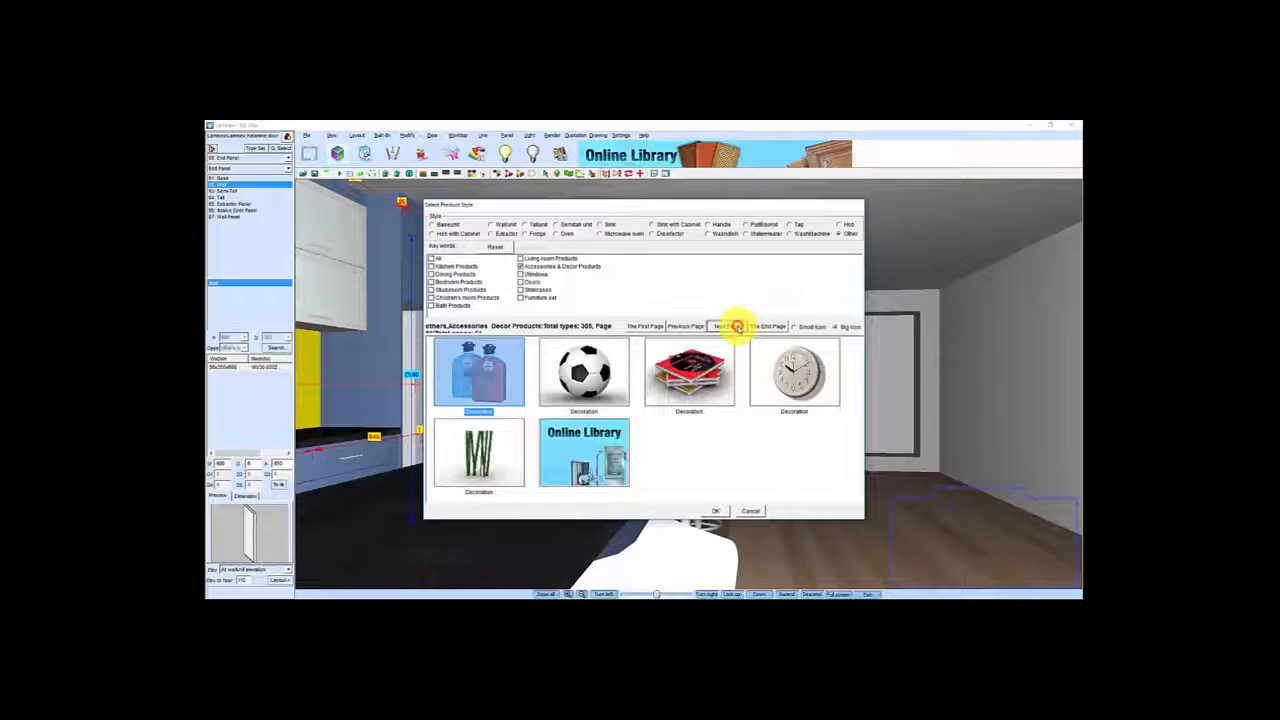
left_click(737, 327)
left_click(737, 327)
left_click(737, 327)
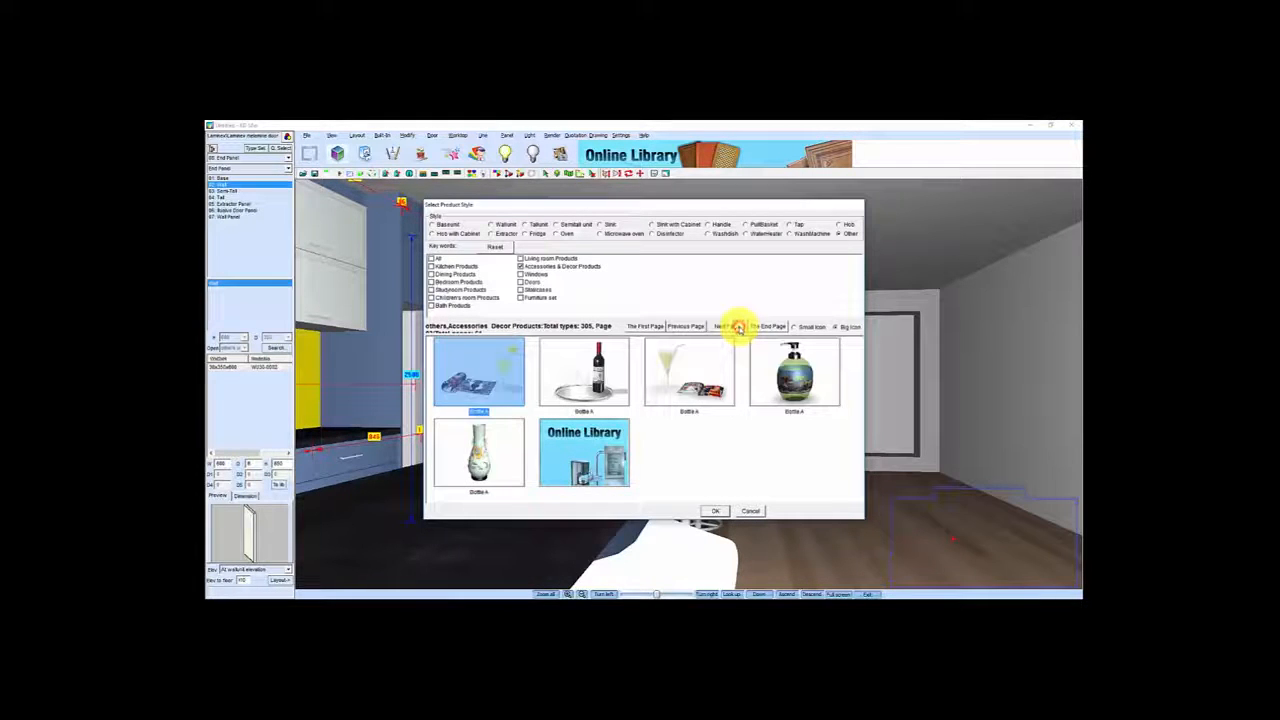
left_click(738, 327)
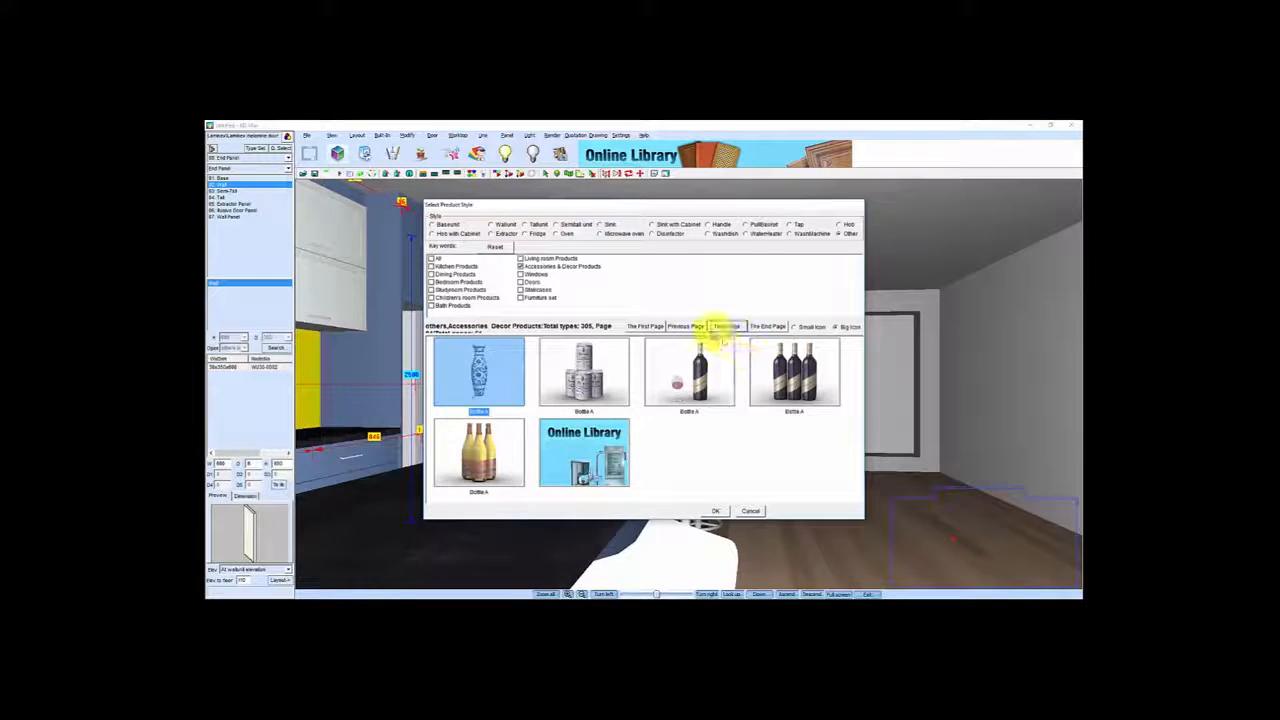
Choose the wine bottle with glasses on a tray and place it on the near end of the island worktop
left_click(688, 330)
left_click(598, 376)
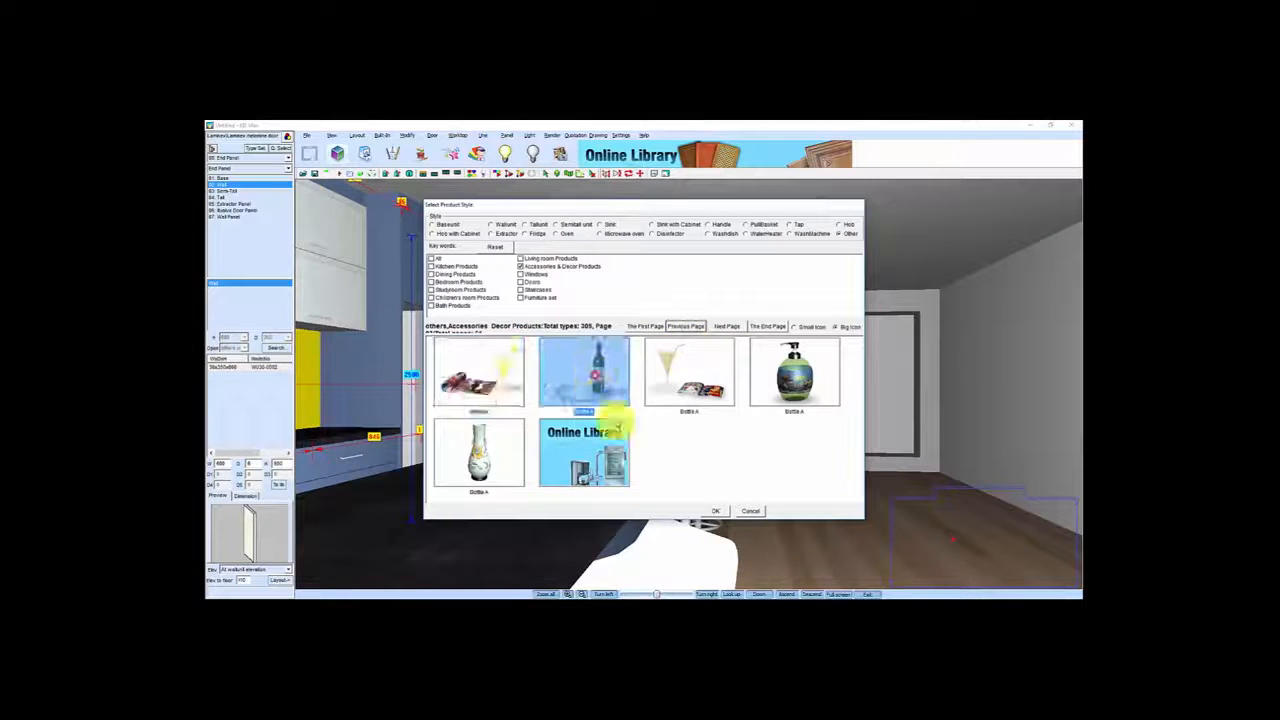
left_click(715, 511)
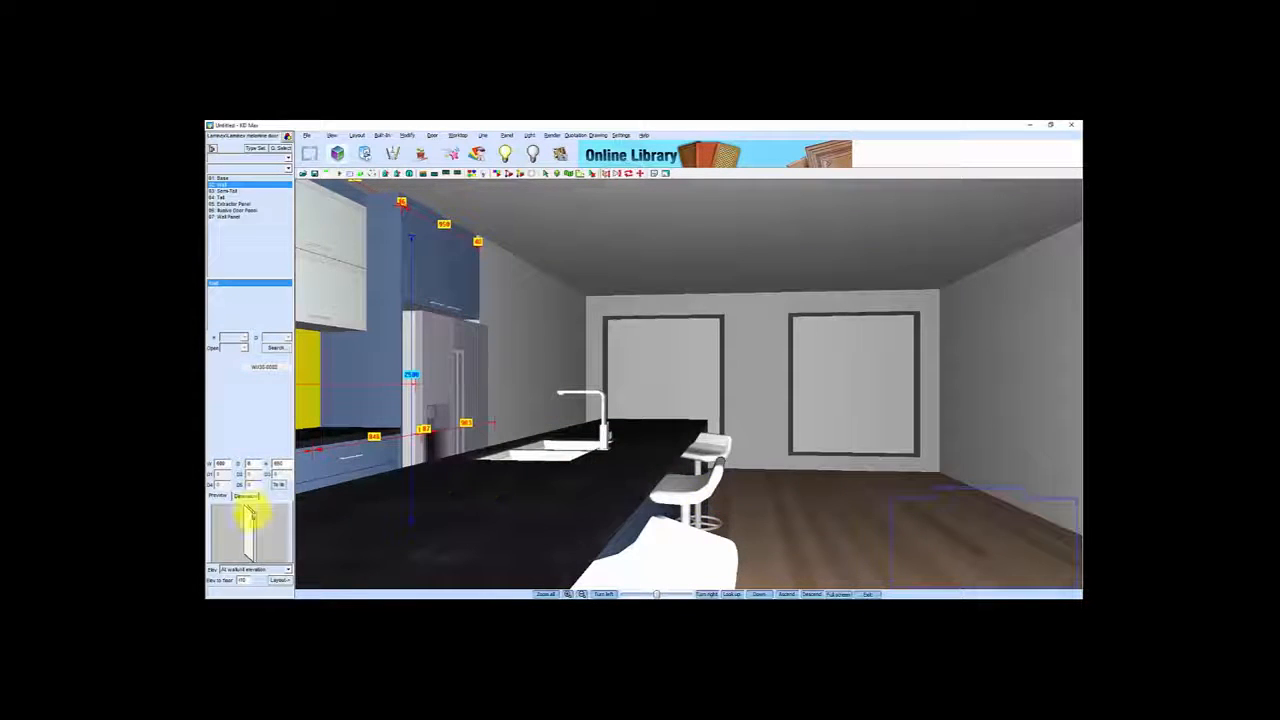
left_click(279, 581)
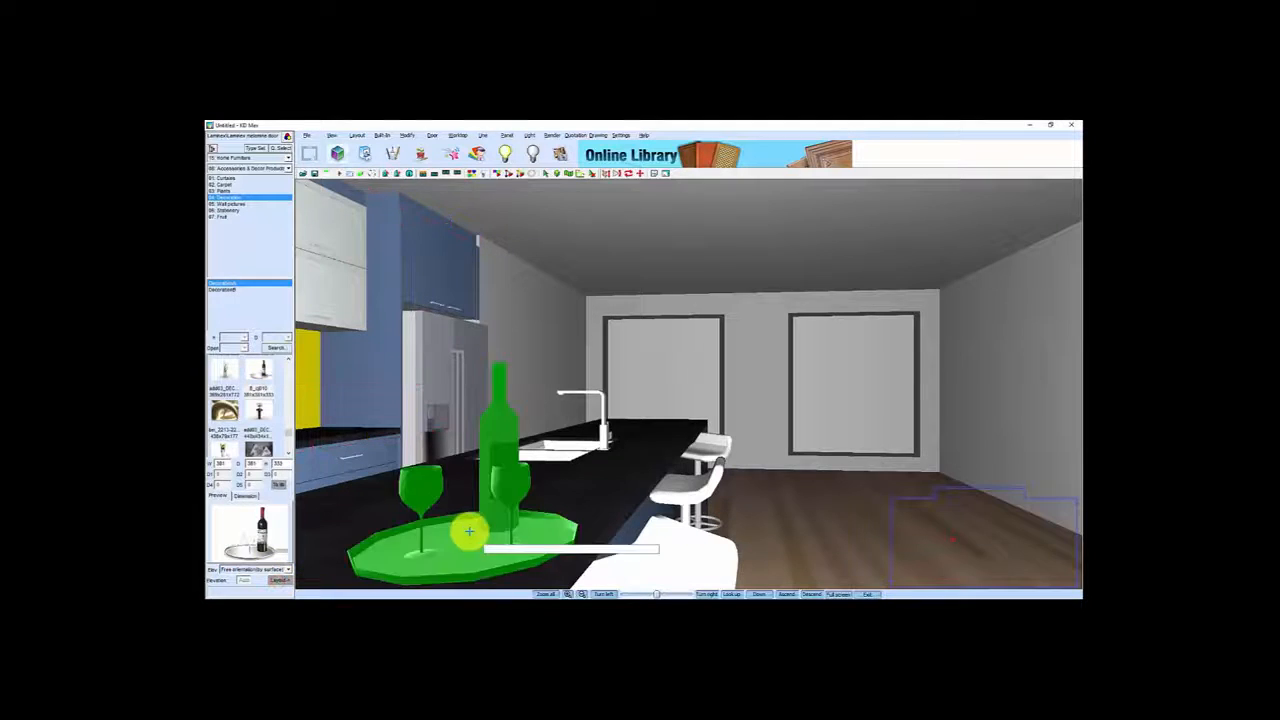
left_click(424, 523)
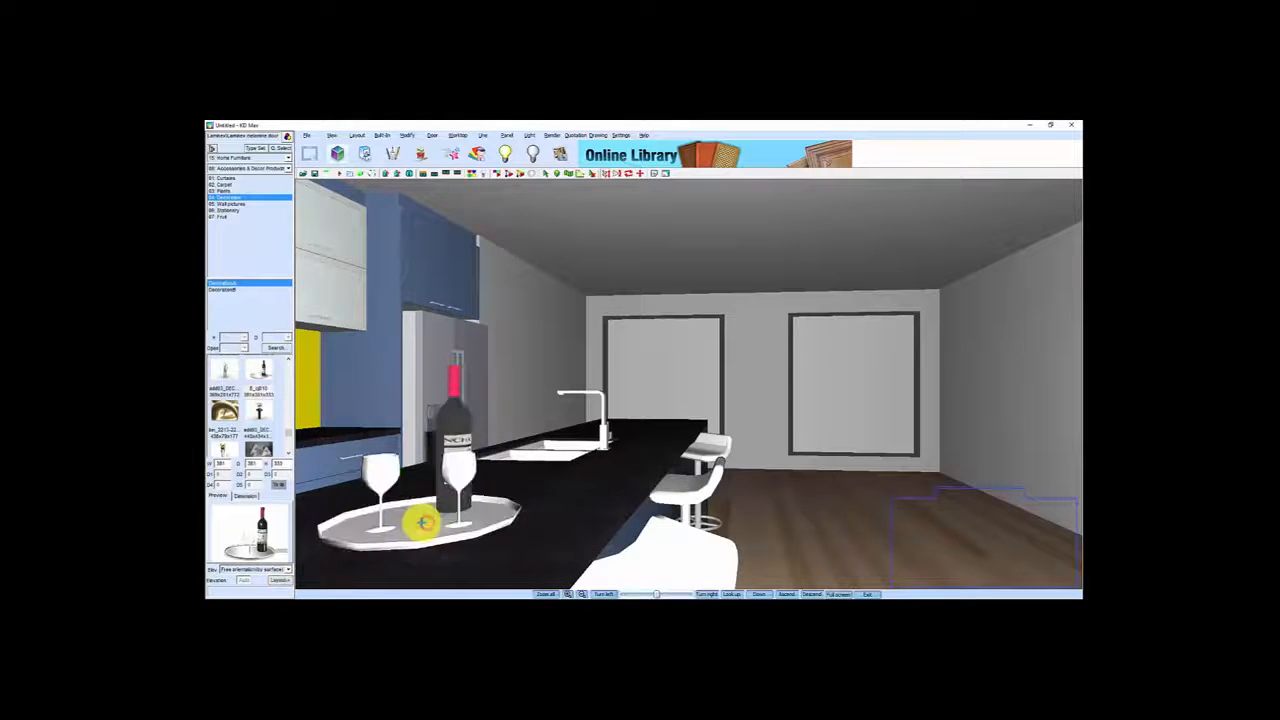
Choose the framed black-and-white print from the wall pictures and hang it on the wall beyond the fridge
middle_click_drag(523, 504, 568, 509)
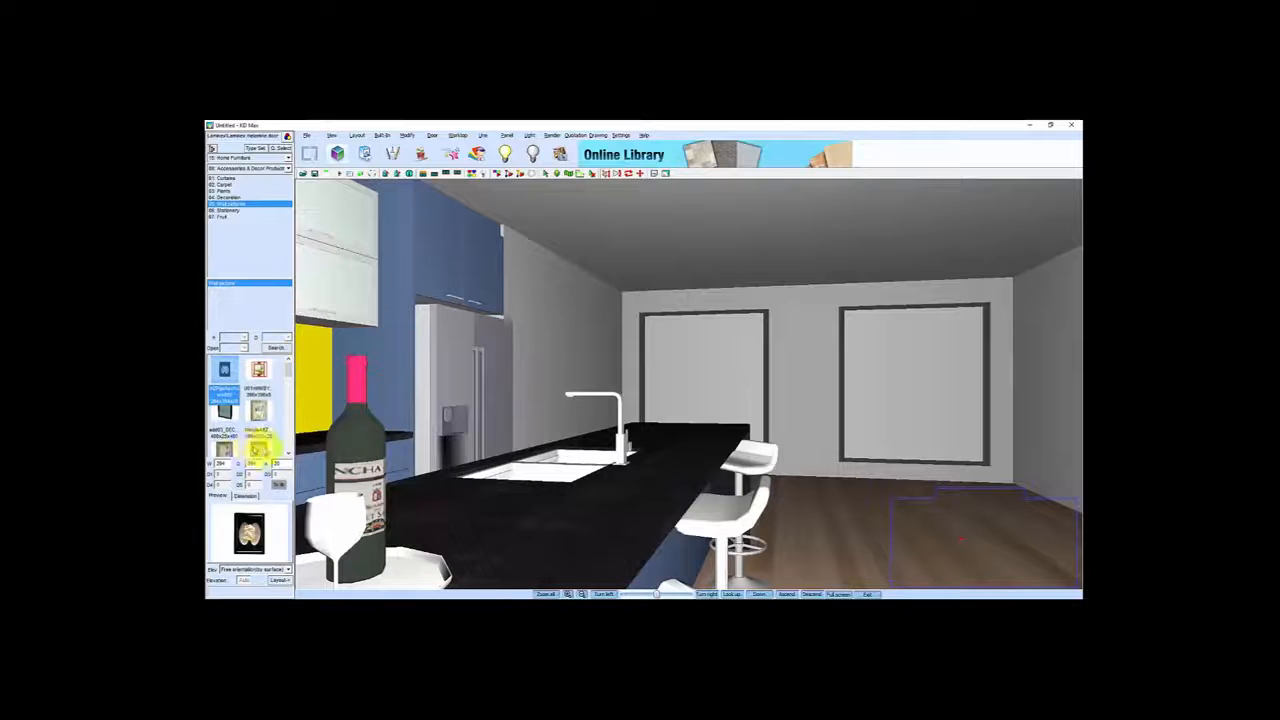
left_click(287, 452)
left_click(287, 452)
left_click(287, 452)
left_click(287, 452)
left_click(287, 452)
left_click(287, 452)
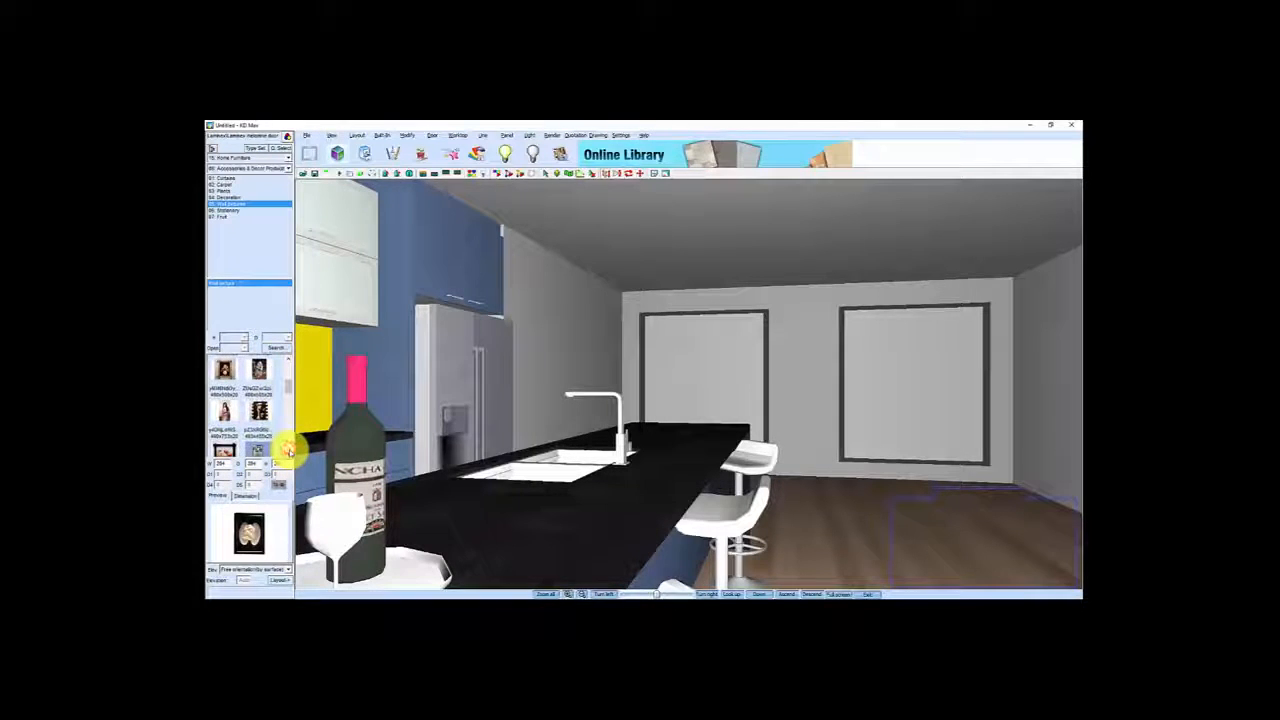
mouse_move(289, 390)
left_mouse_down()
mouse_move(288, 370)
mouse_move(300, 413)
mouse_move(297, 400)
mouse_move(271, 406)
left_mouse_up()
left_click(224, 390)
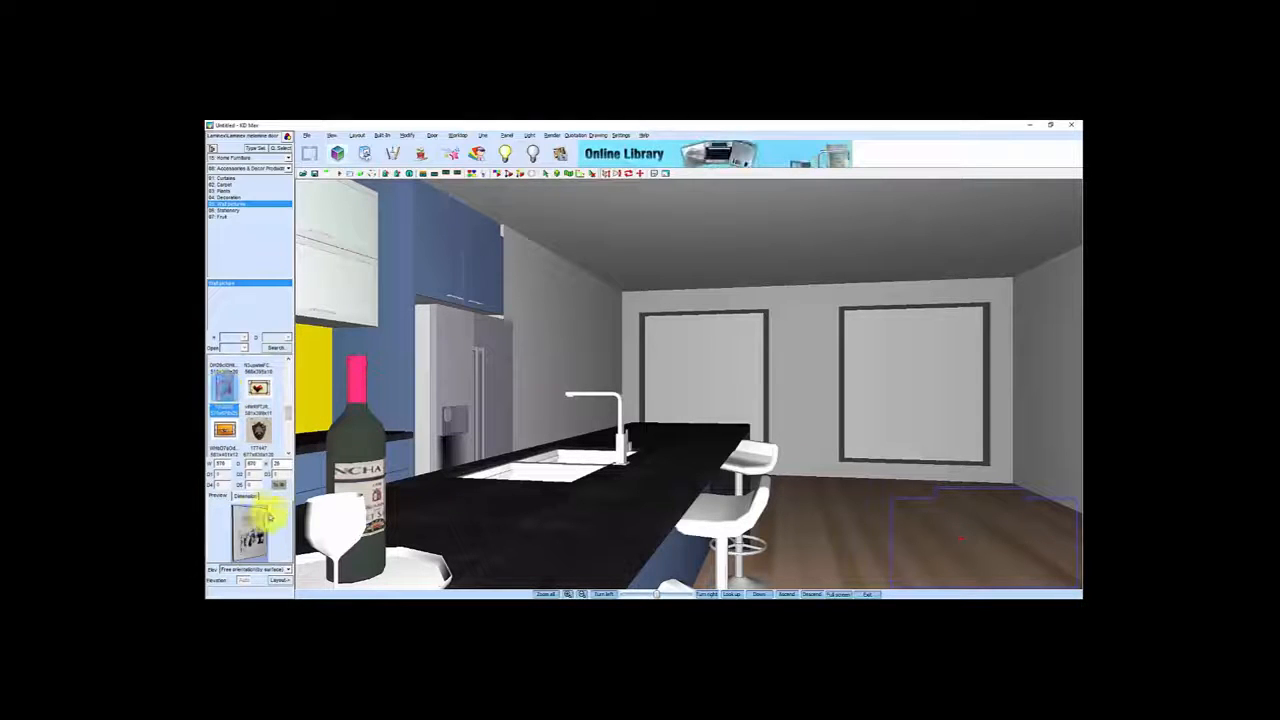
left_click(281, 583)
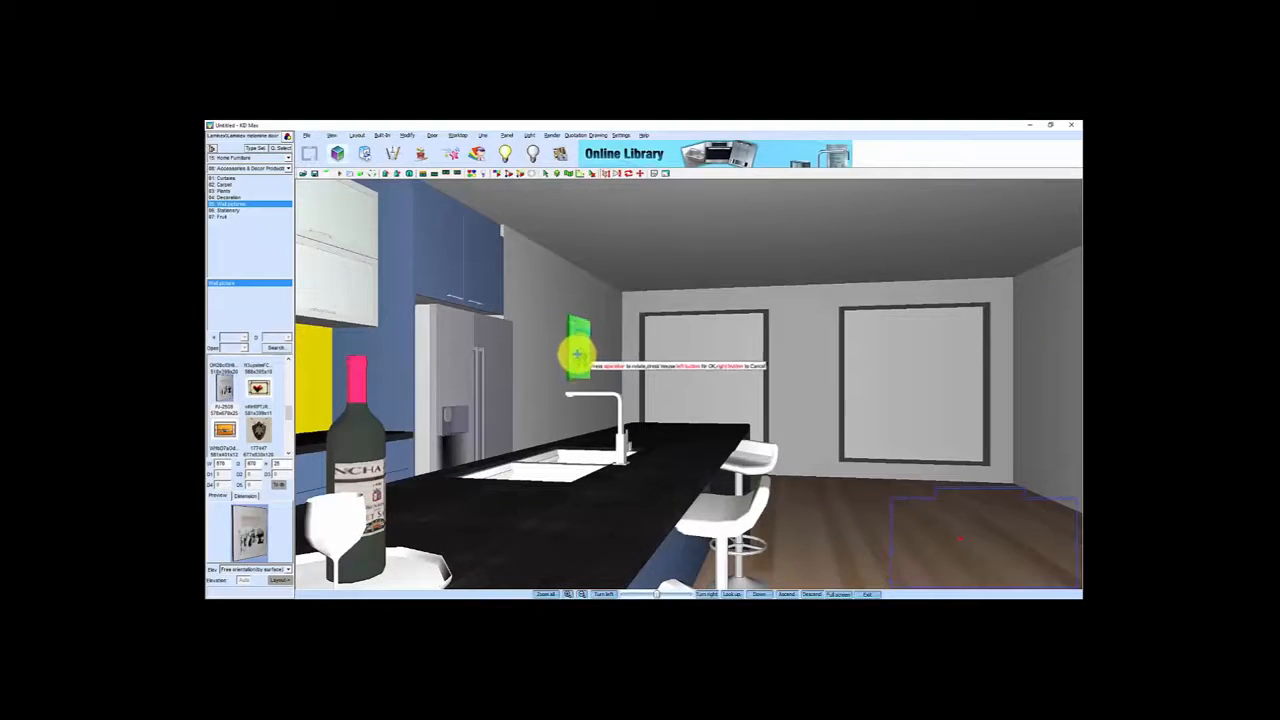
left_click(578, 350)
Face the wall with the picture and move the picture to the middle of the free wall area
scroll(589, 367, "up", 2)
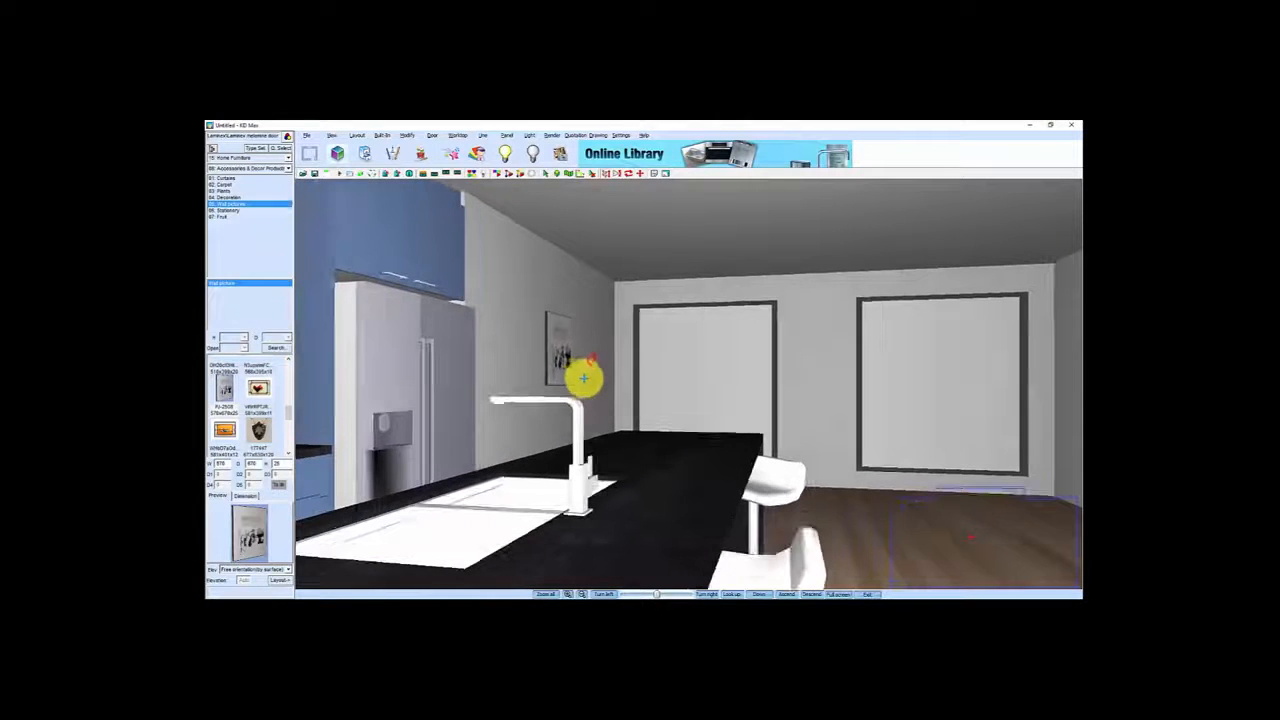
left_click(1051, 525)
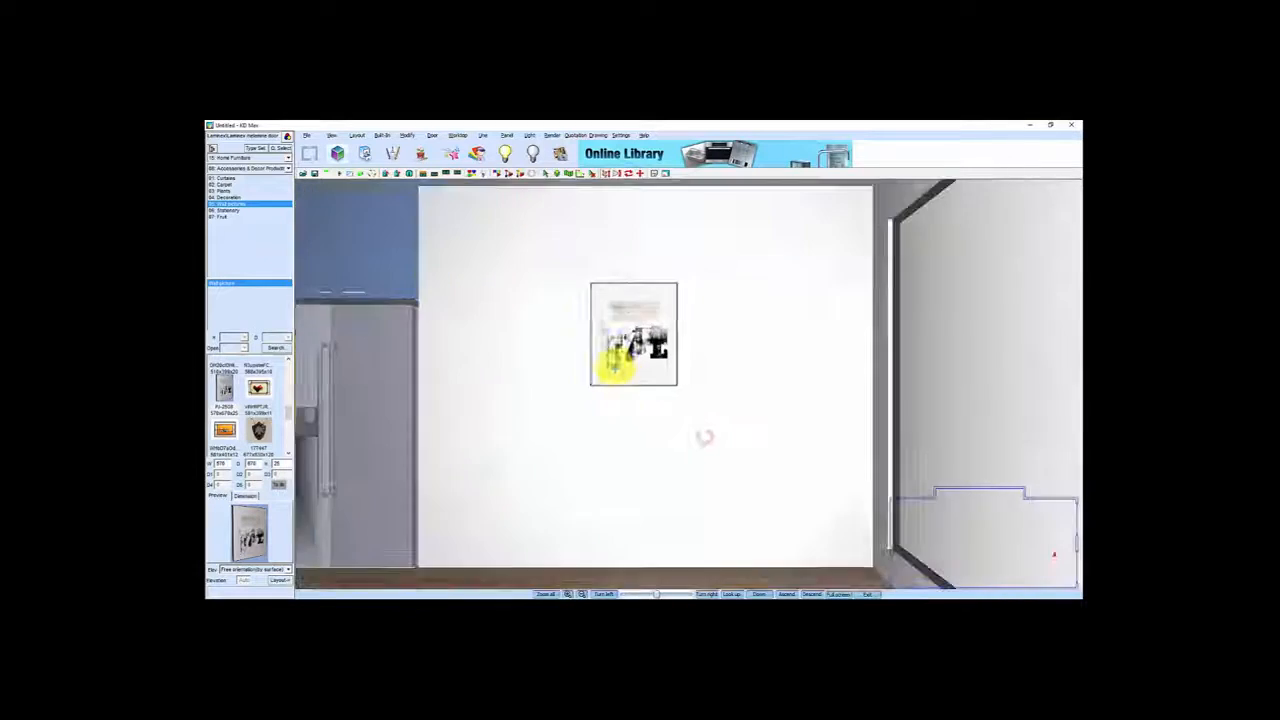
scroll(620, 340, "down", 3)
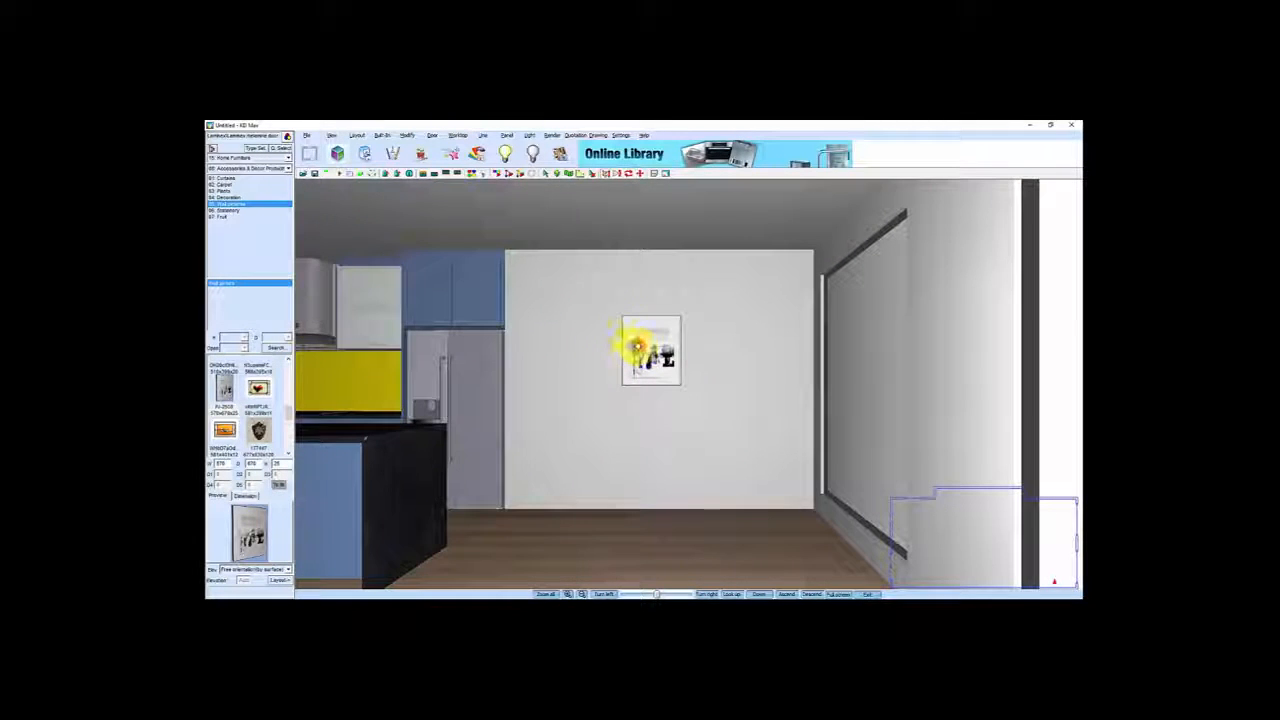
left_click(620, 342)
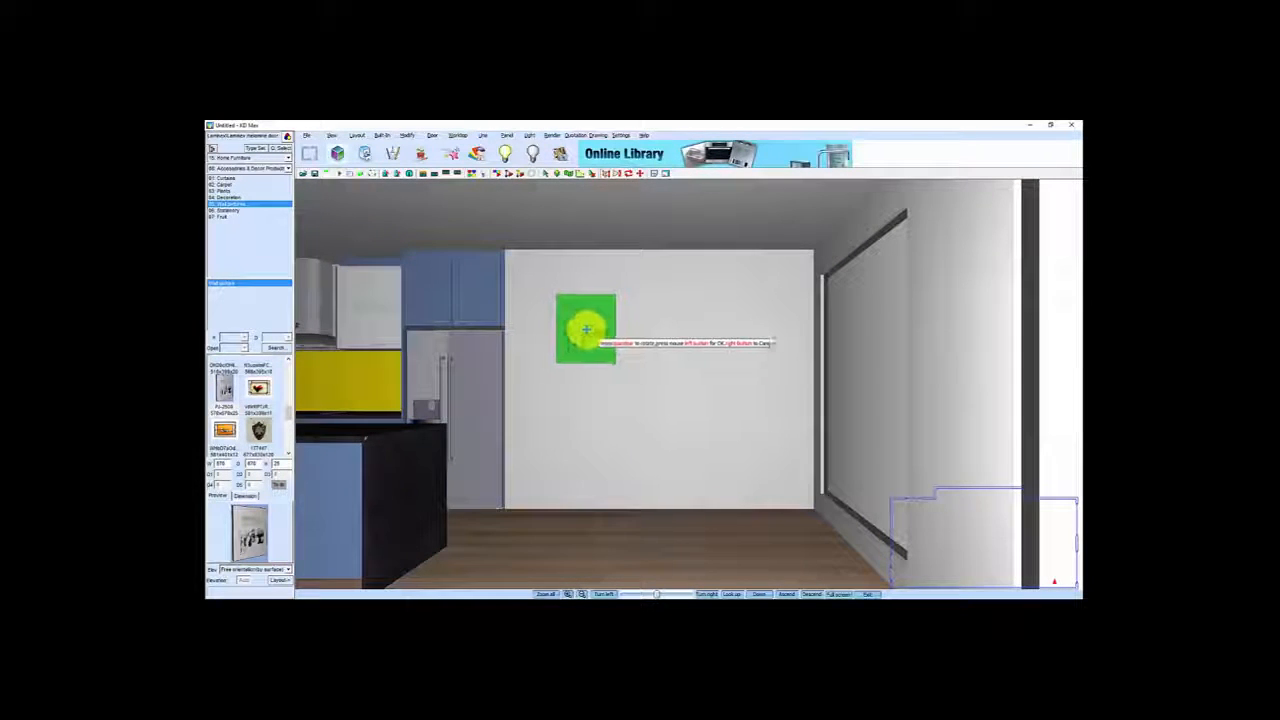
left_click(660, 352)
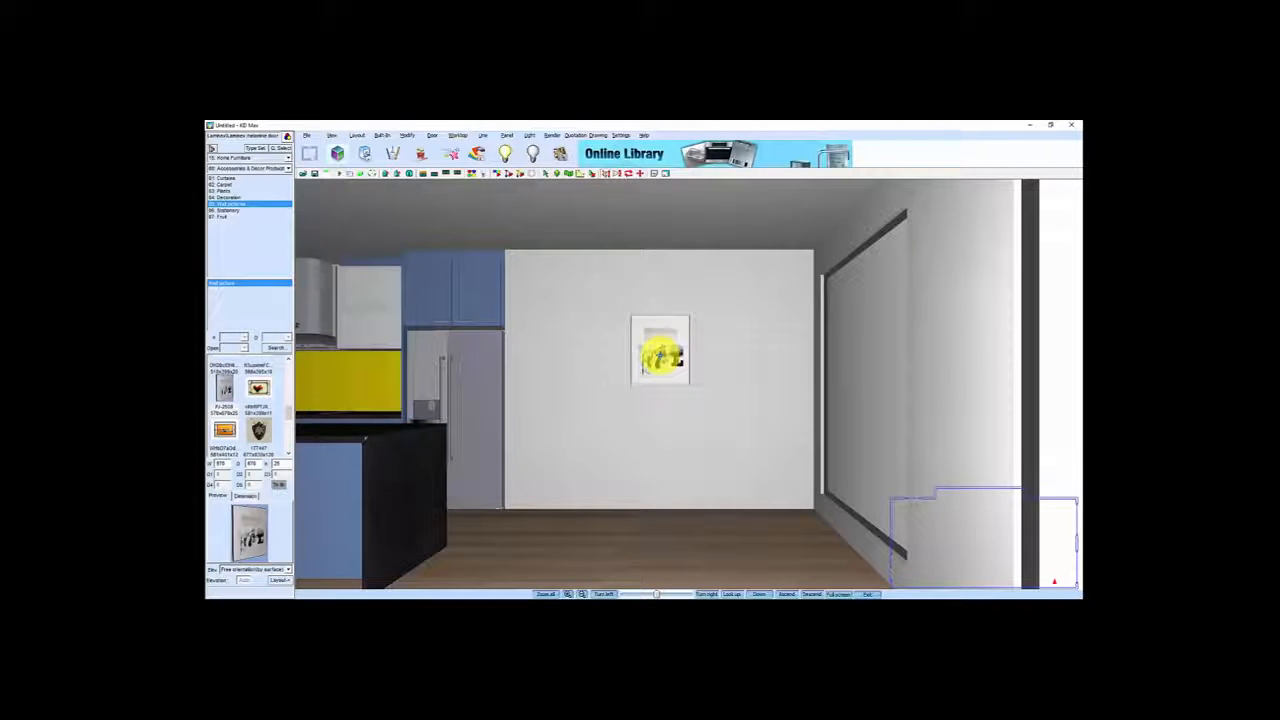
Change the wall picture's size to a width of 700 mm
right_click(660, 355)
left_click(680, 413)
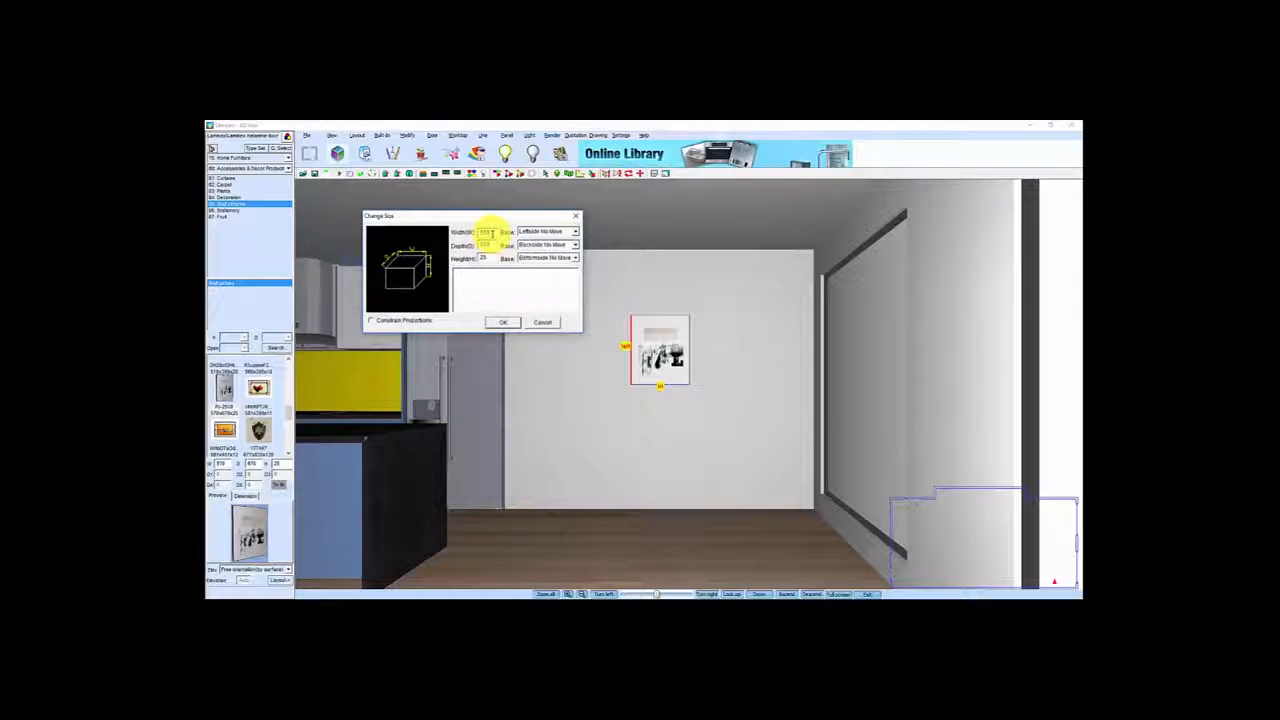
left_click_drag(487, 232, 450, 232)
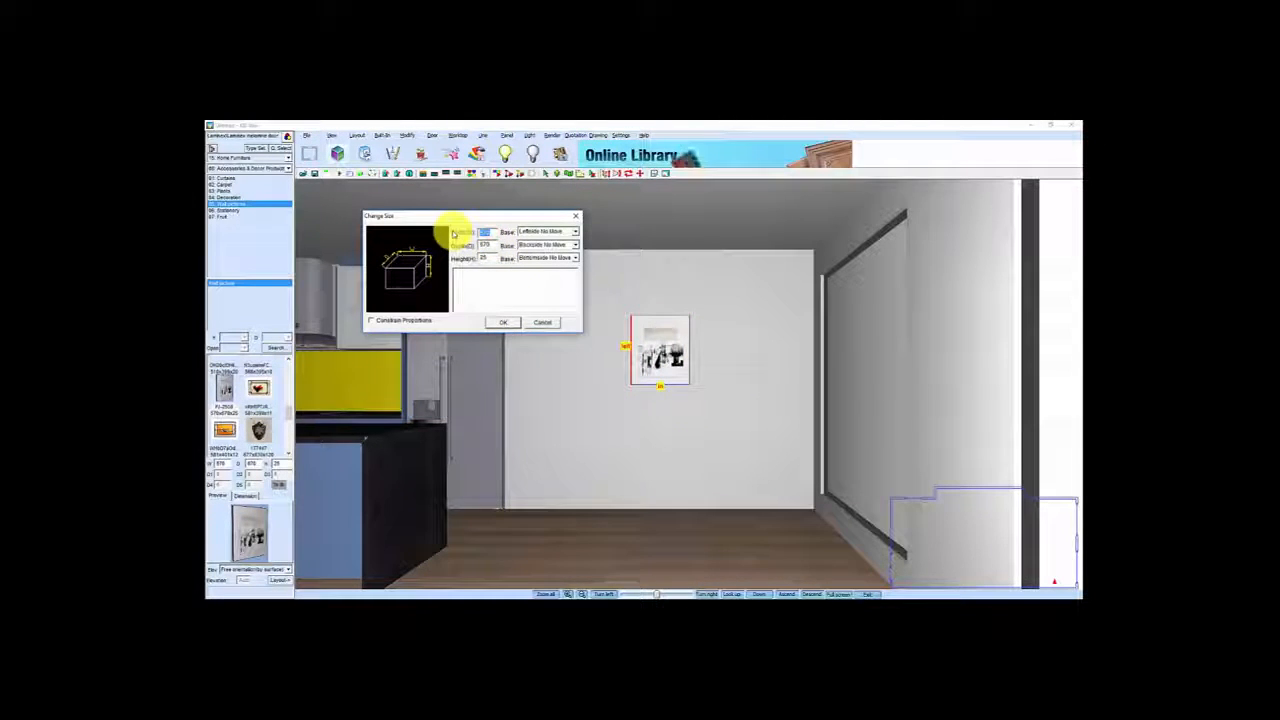
type("700")
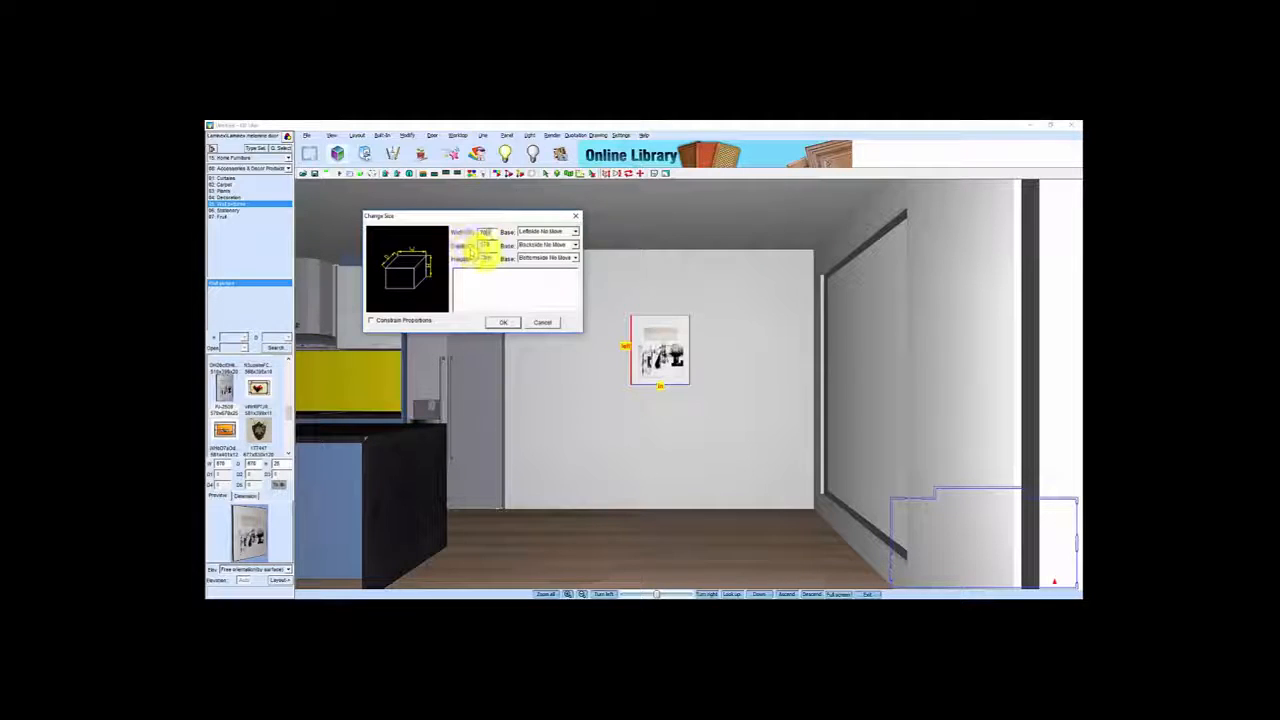
left_click(489, 244)
left_click(500, 322)
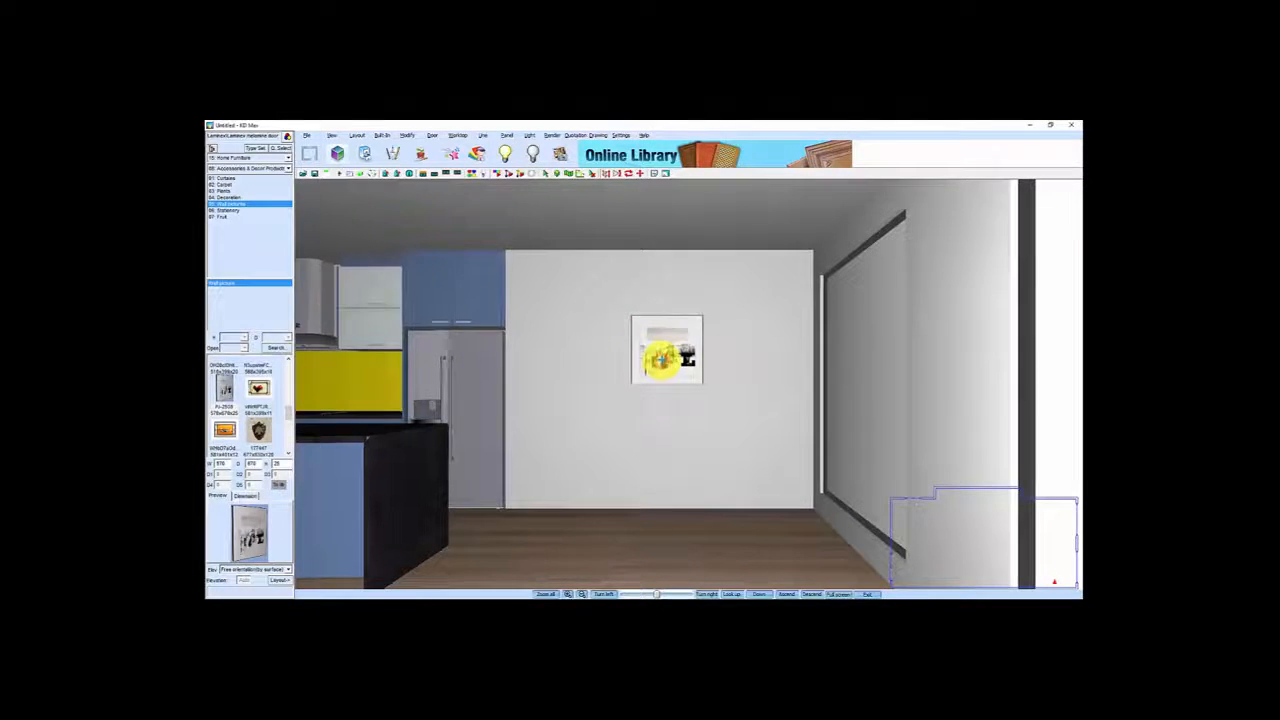
left_click(662, 358)
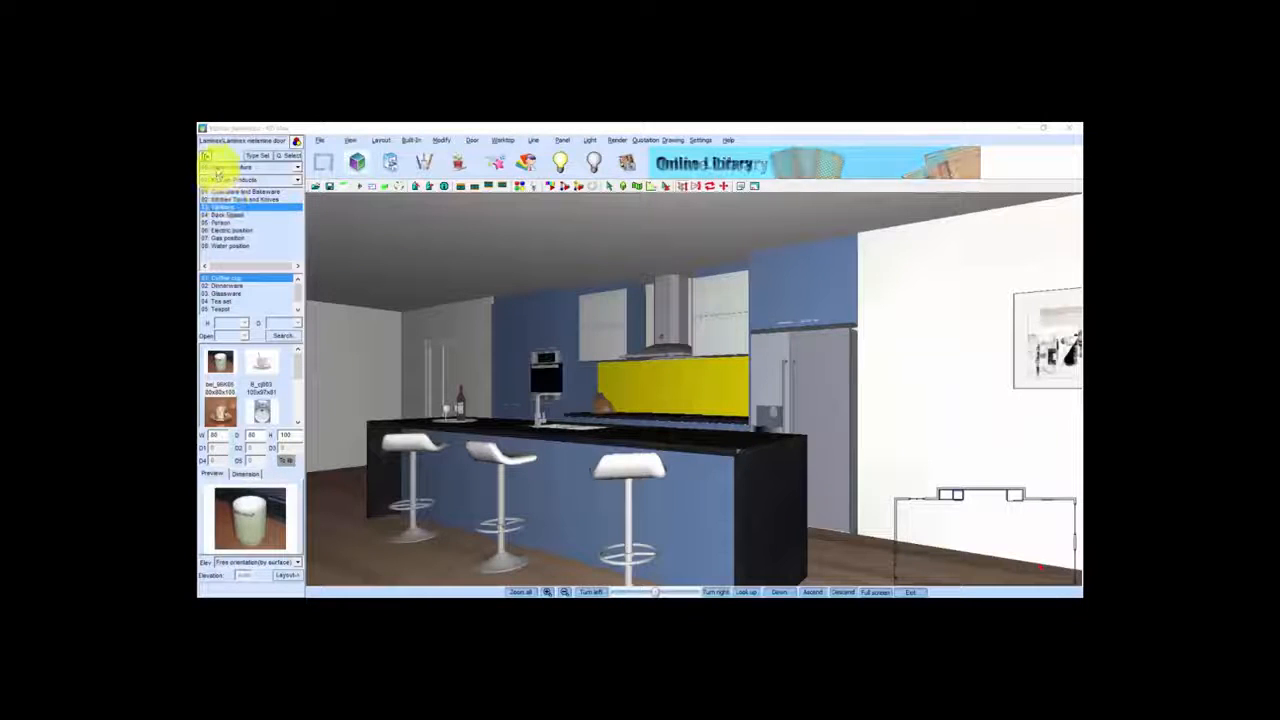
Choose the wire dish rack with plates from the Kitchen Products library
left_click(256, 154)
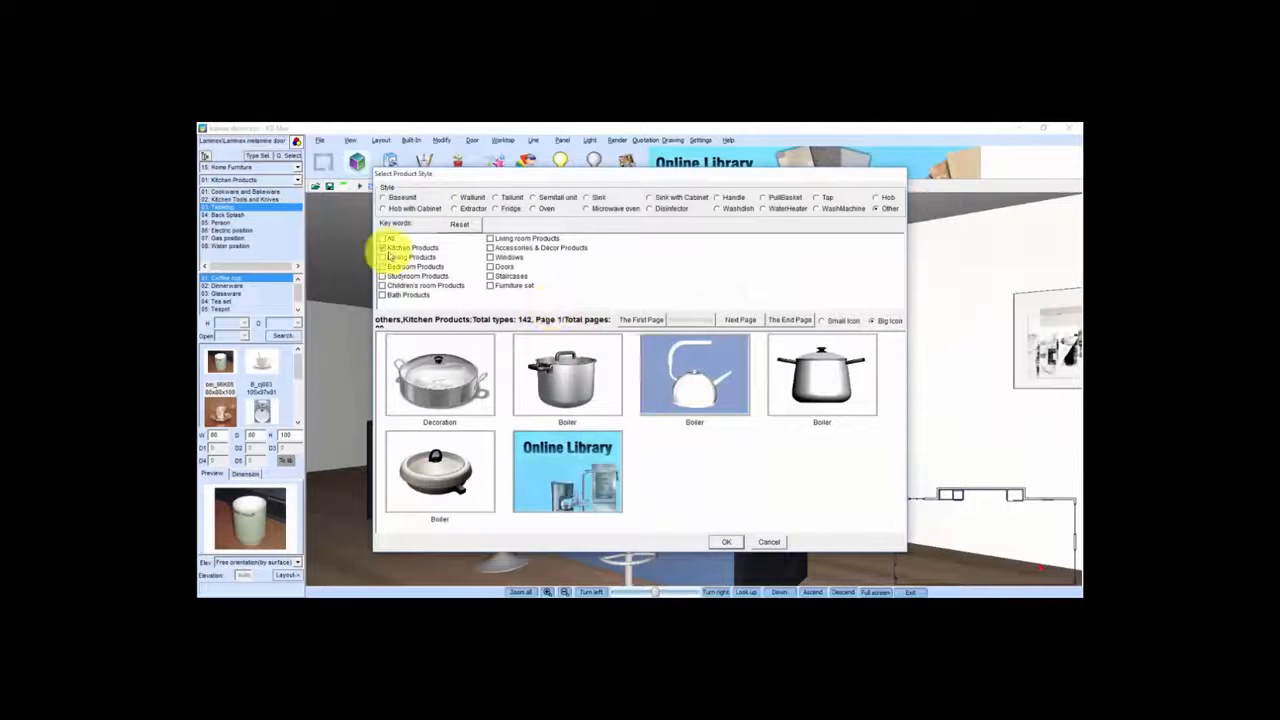
left_click(738, 320)
left_click(738, 320)
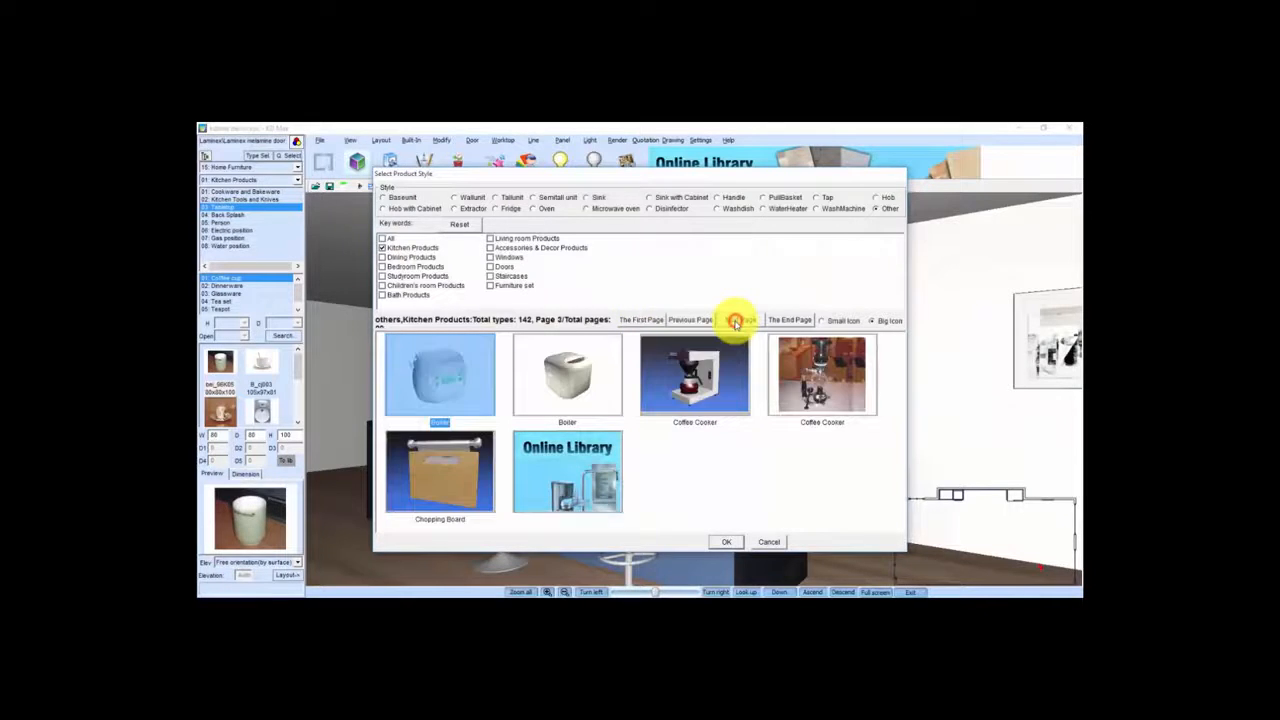
left_click(738, 320)
left_click(736, 321)
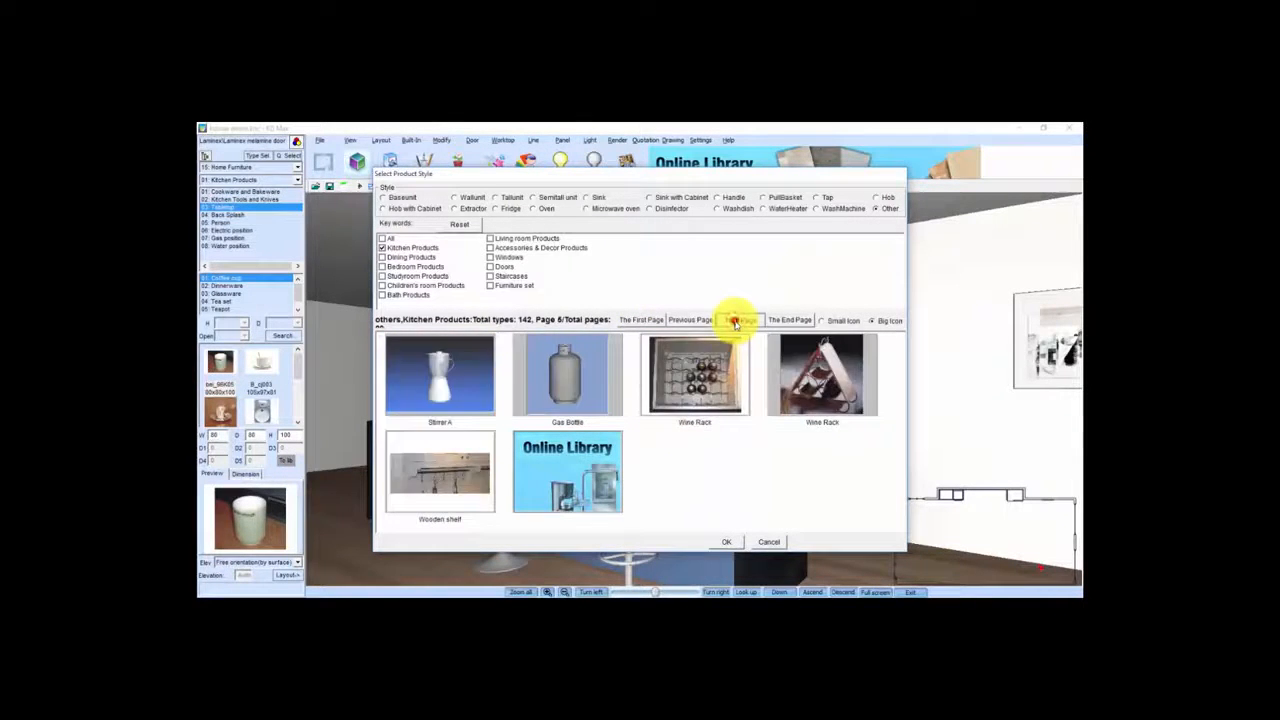
left_click(736, 321)
left_click(736, 321)
left_click(736, 321)
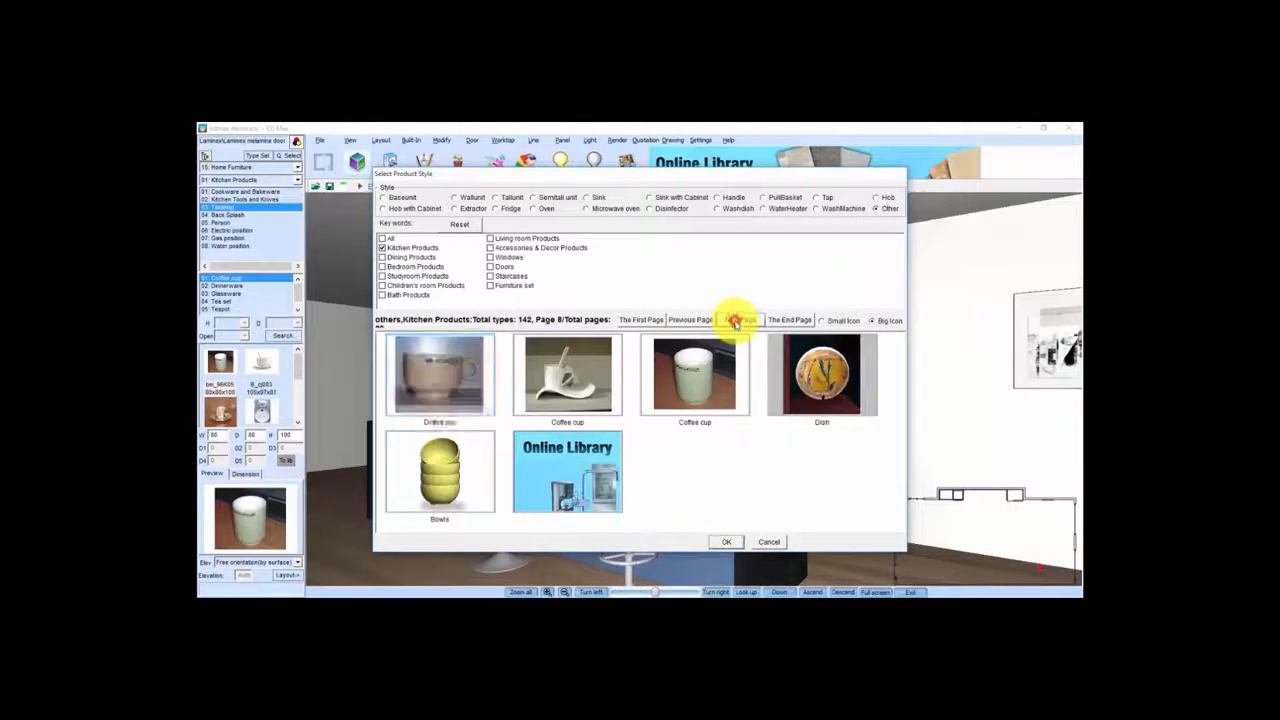
left_click(736, 321)
left_click(736, 321)
left_click(736, 321)
left_click(736, 321)
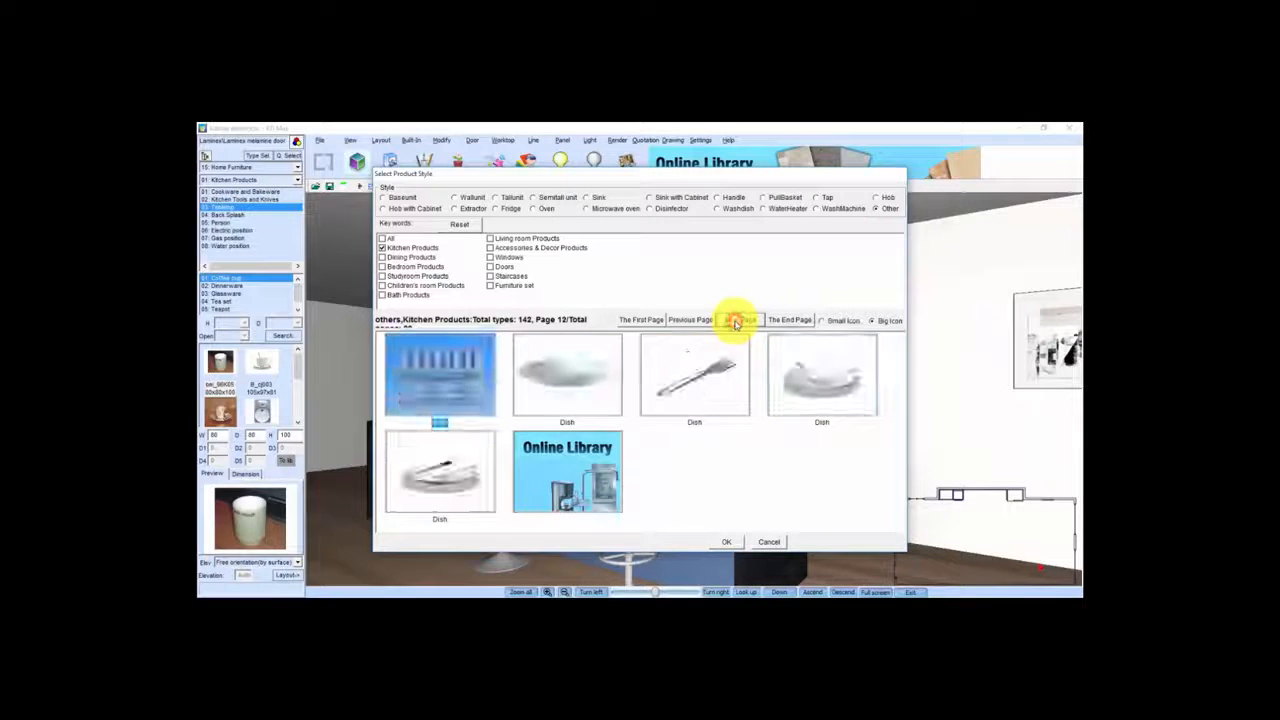
left_click(690, 320)
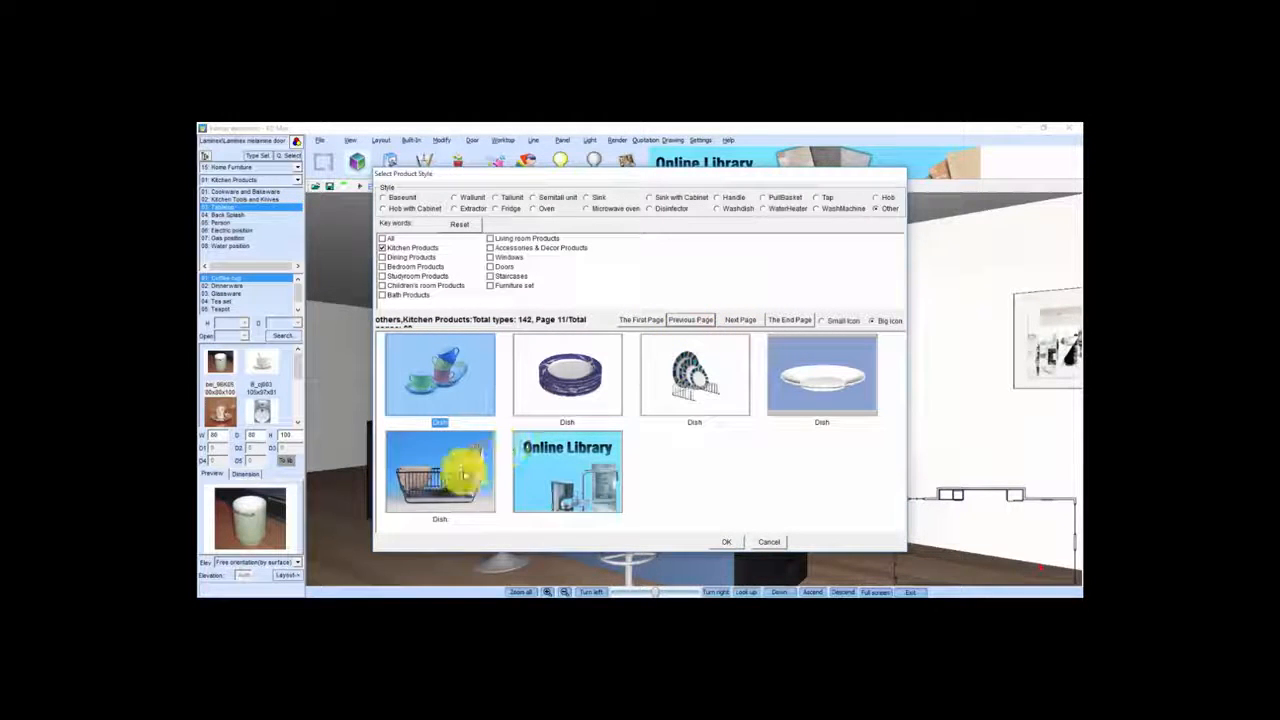
left_click(438, 485)
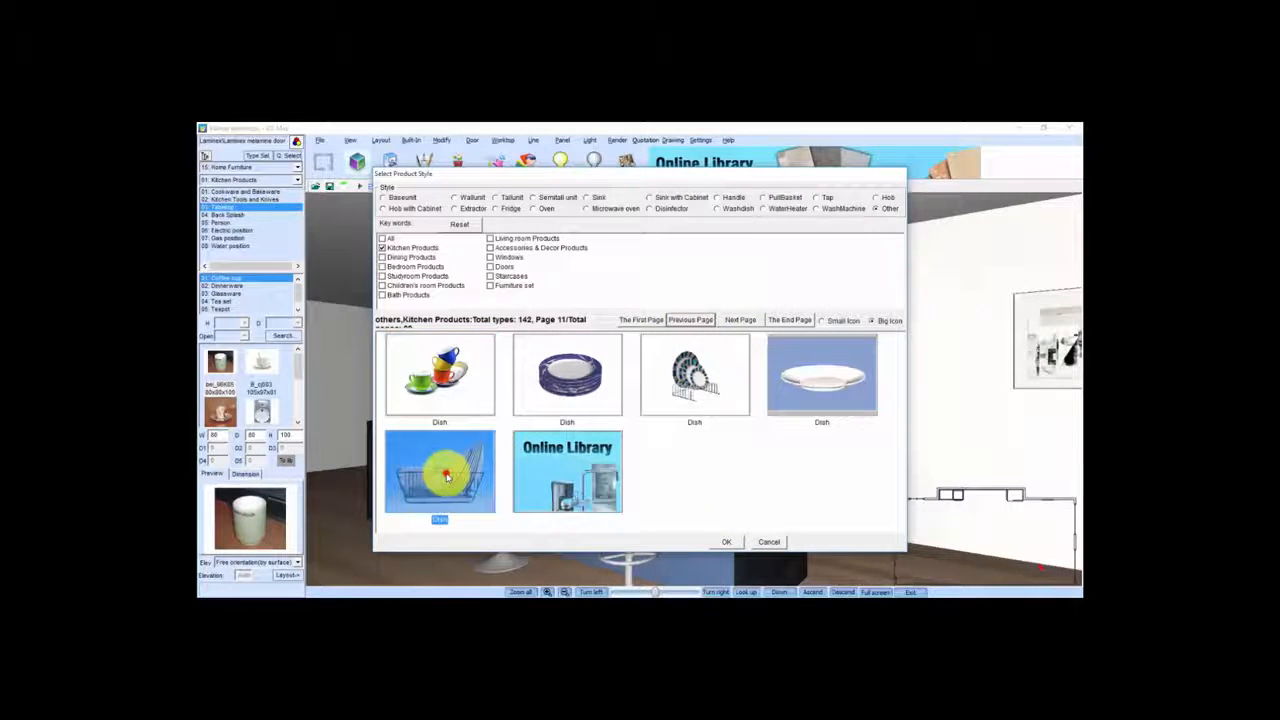
left_click(726, 540)
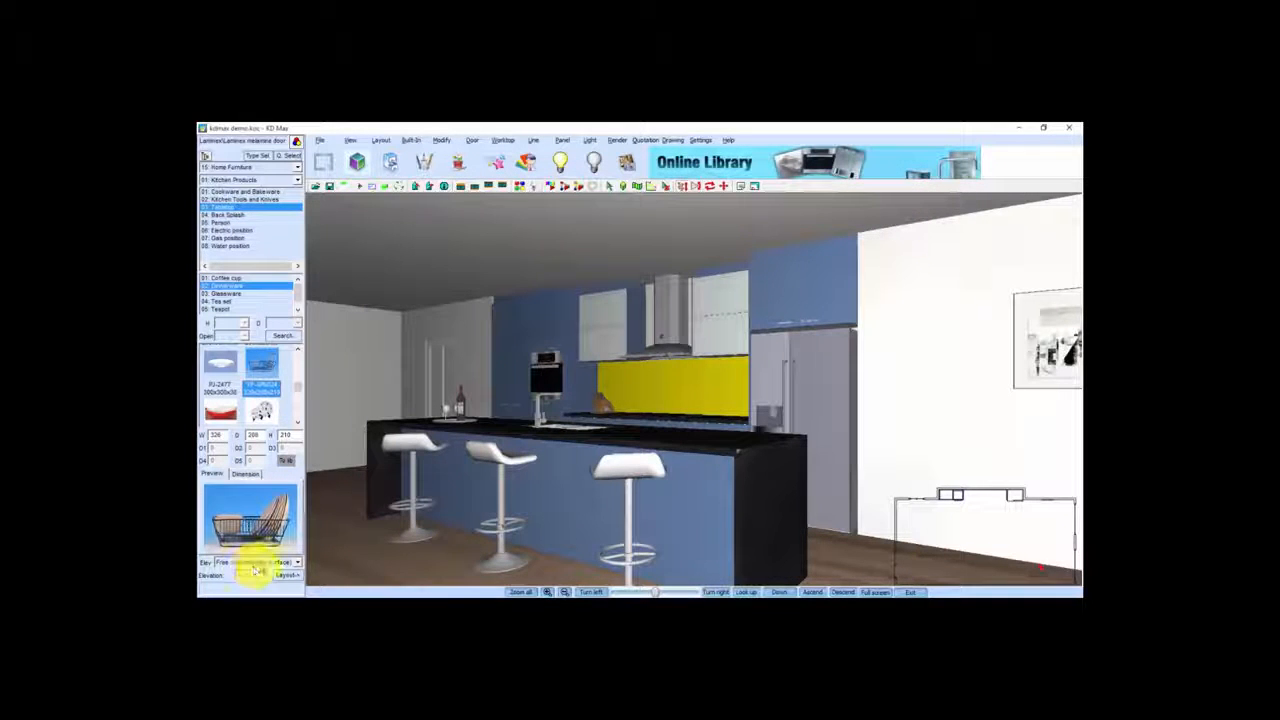
Place the dish rack on the island worktop beside the sink
left_click(285, 576)
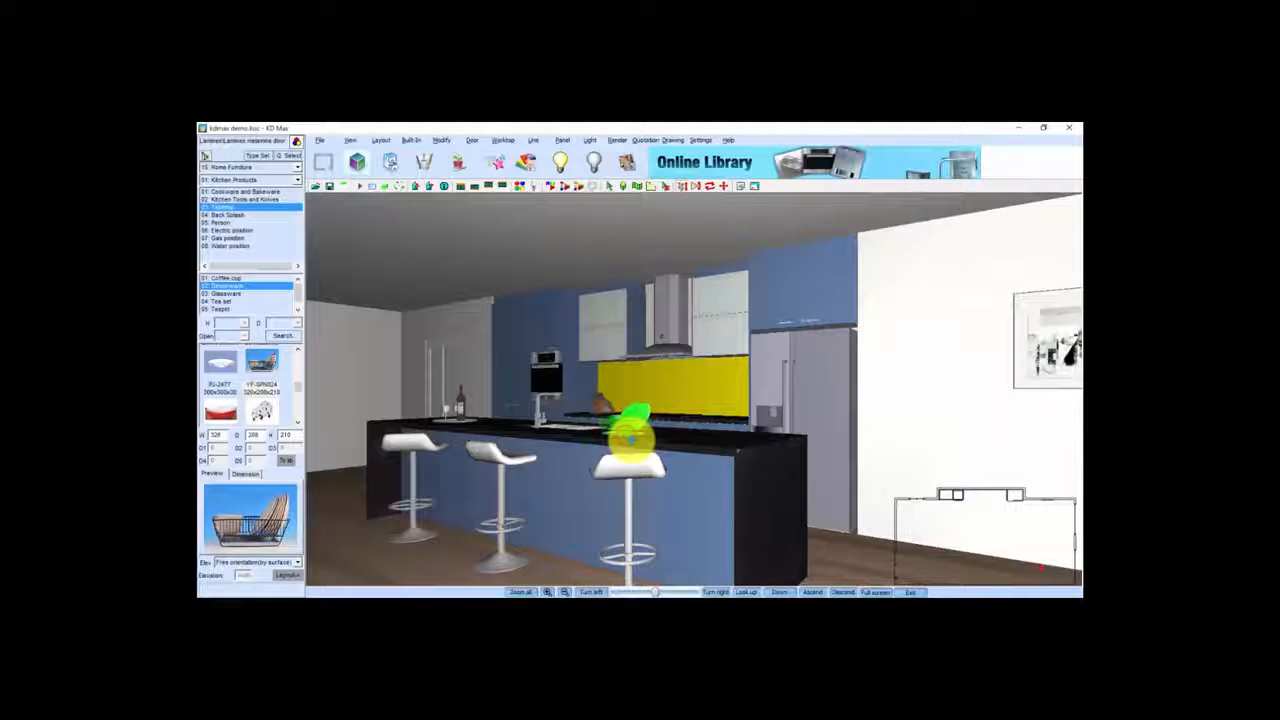
left_click(616, 455)
scroll(633, 484, "up", 3)
left_click_drag(633, 484, 508, 538)
scroll(508, 534, "down", 3)
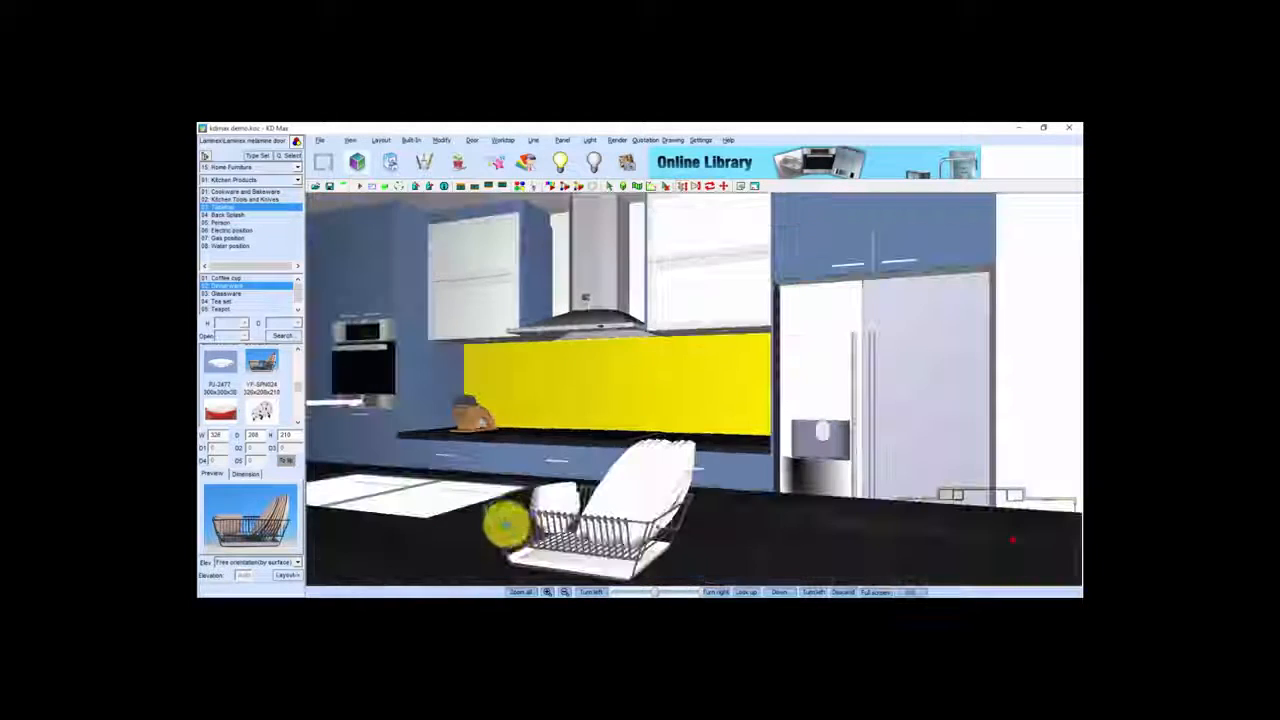
Choose the tea set with cups hanging on a stand from the Kitchen Products library
left_click(252, 158)
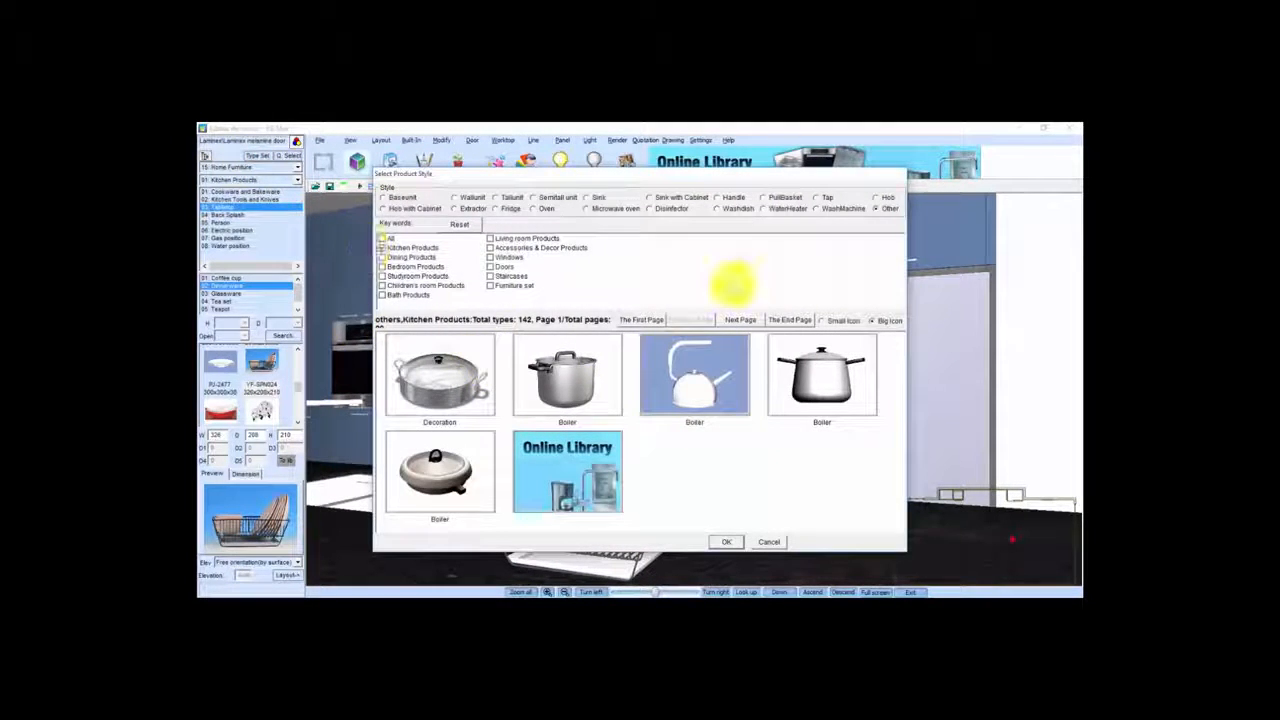
left_click(740, 320)
left_click(740, 321)
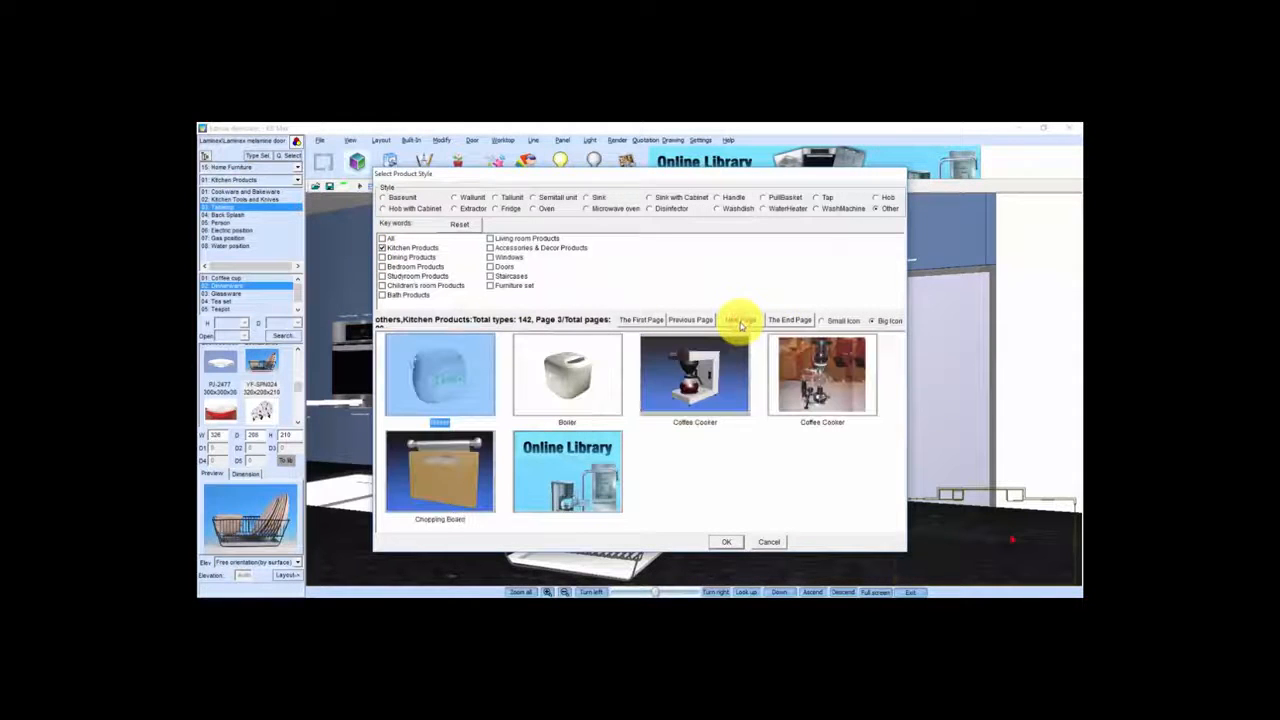
left_click(740, 321)
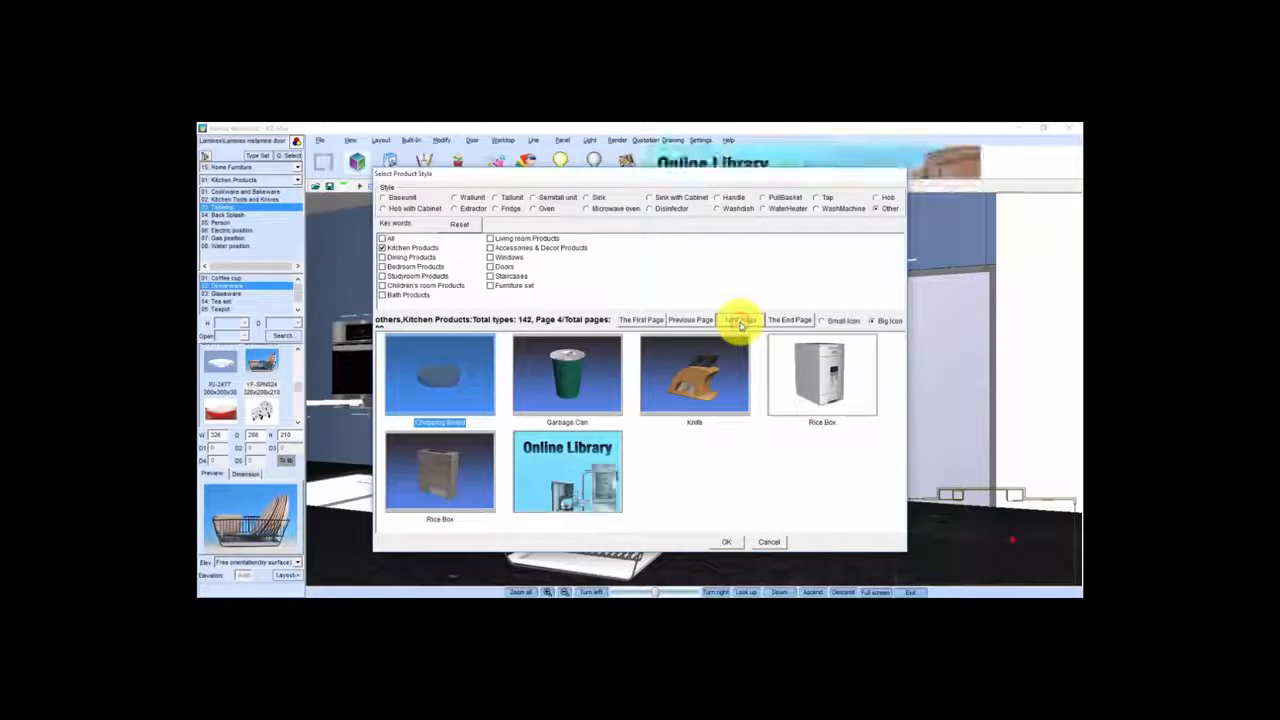
left_click(740, 321)
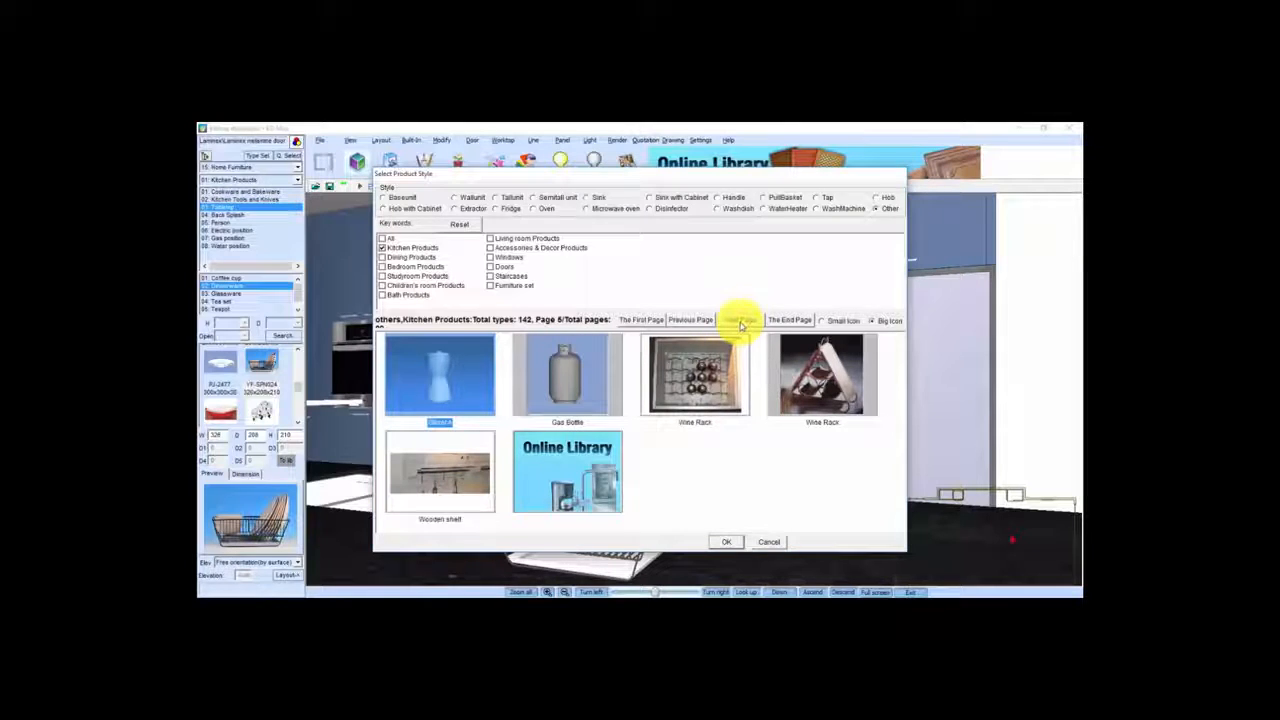
left_click(740, 321)
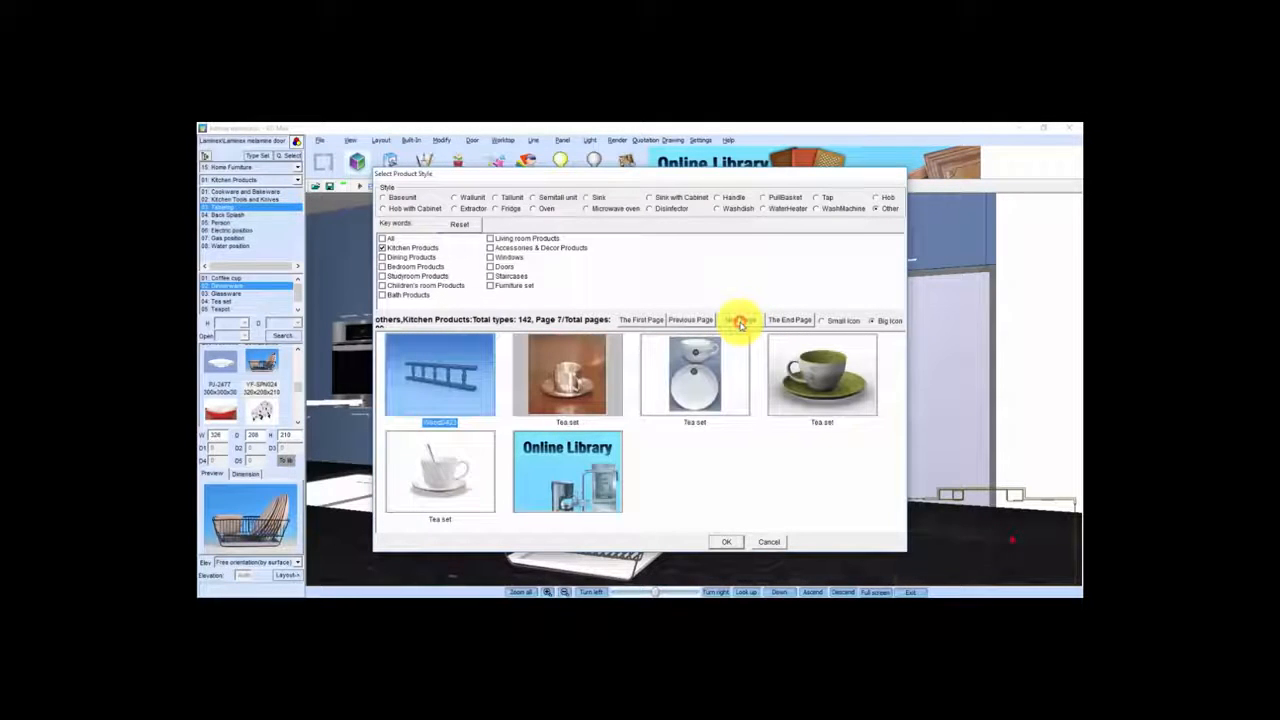
left_click(740, 321)
left_click(740, 321)
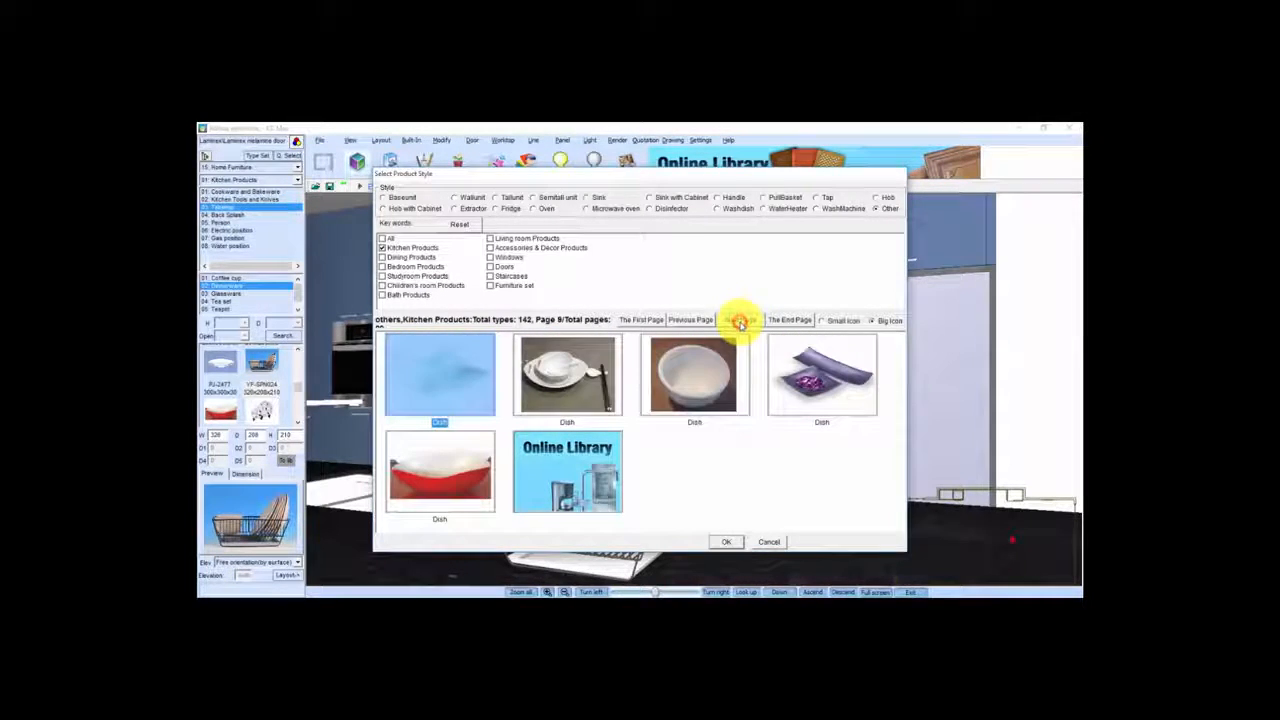
left_click(740, 321)
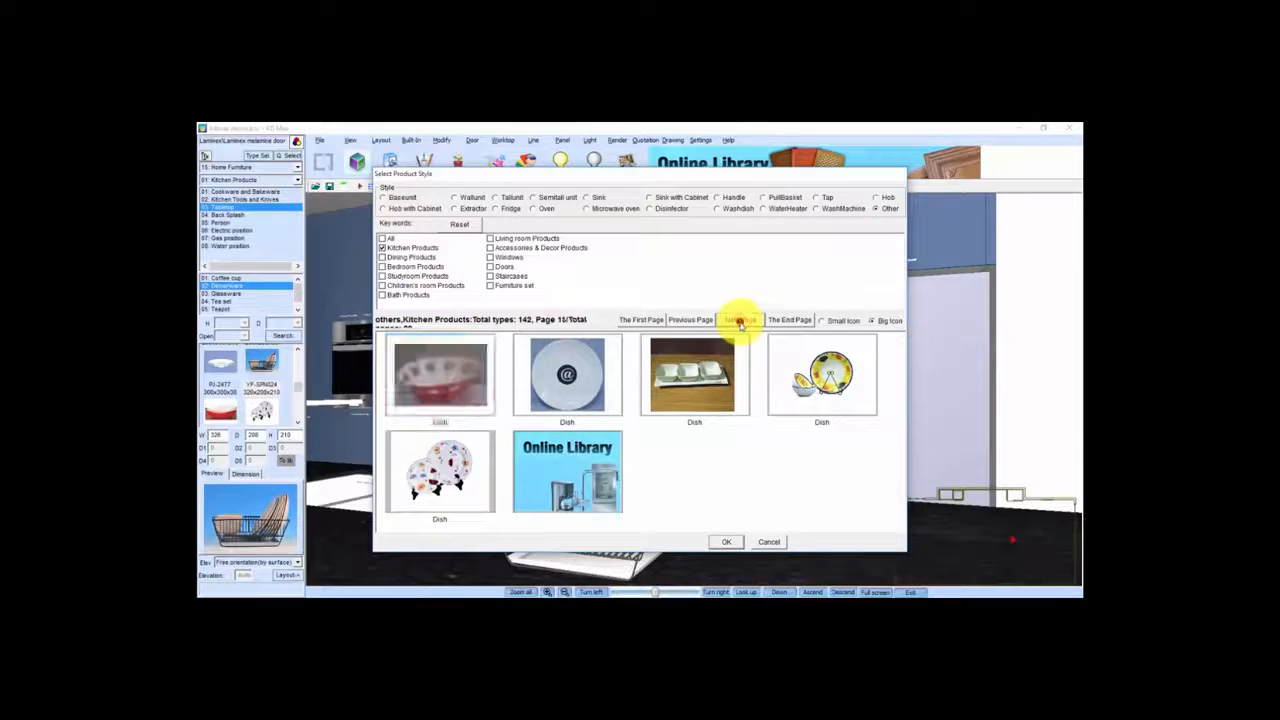
left_click(740, 321)
left_click(740, 321)
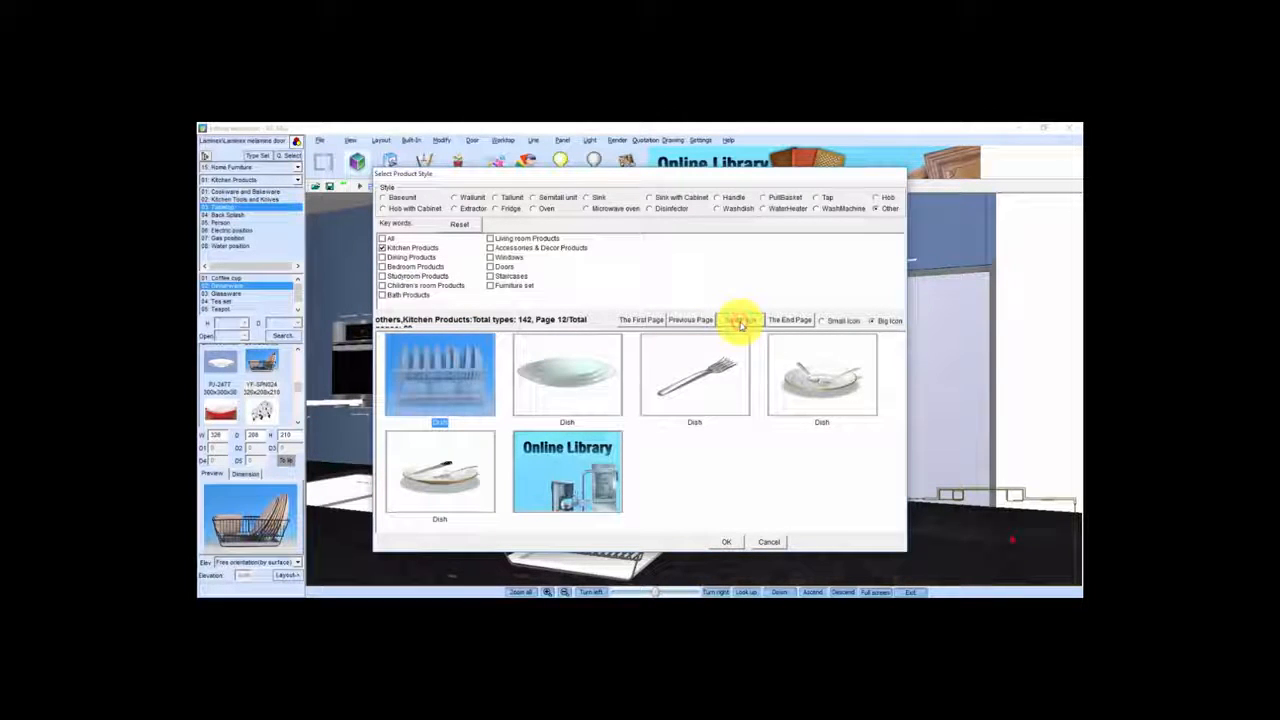
left_click(740, 321)
left_click(740, 321)
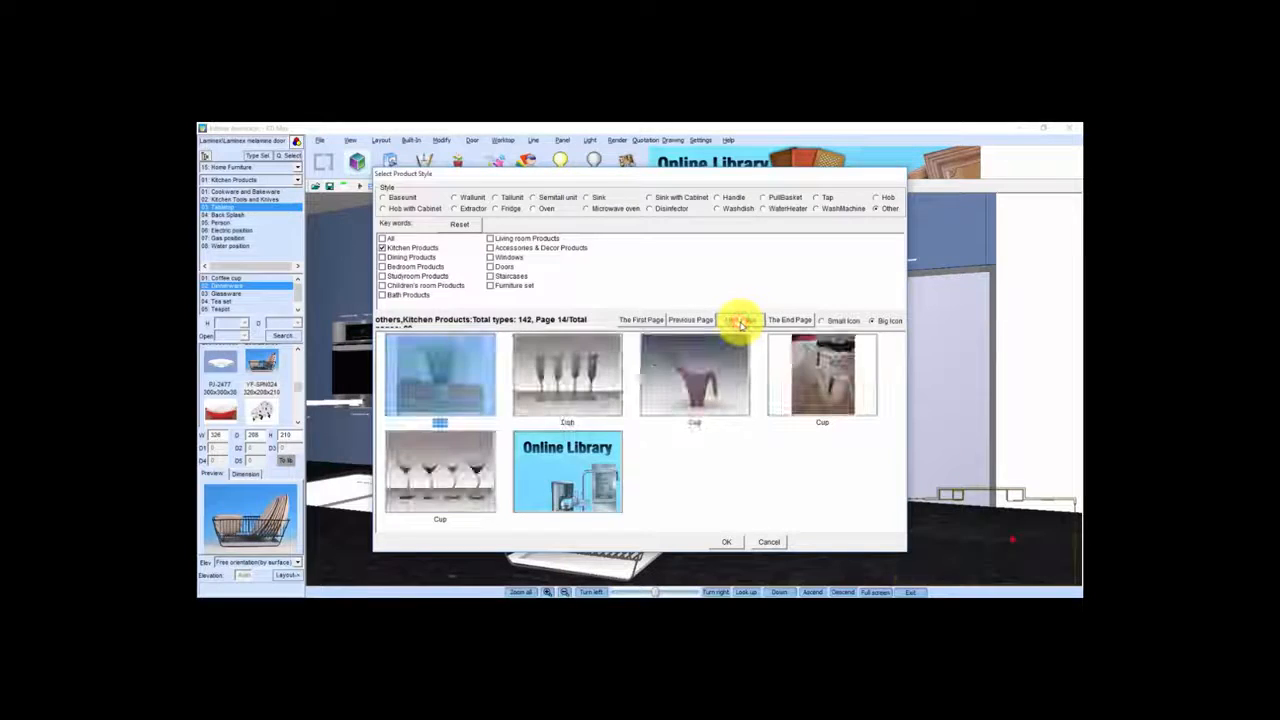
left_click(740, 321)
left_click(740, 321)
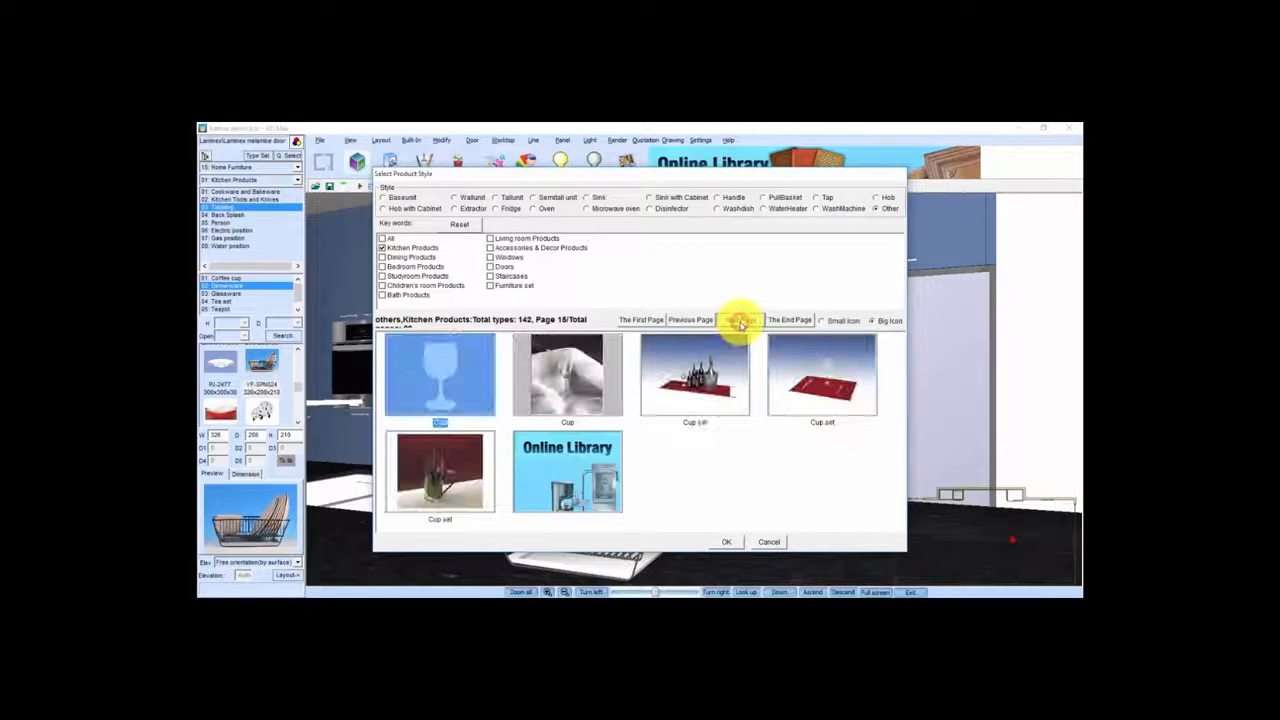
left_click(740, 321)
left_click(740, 321)
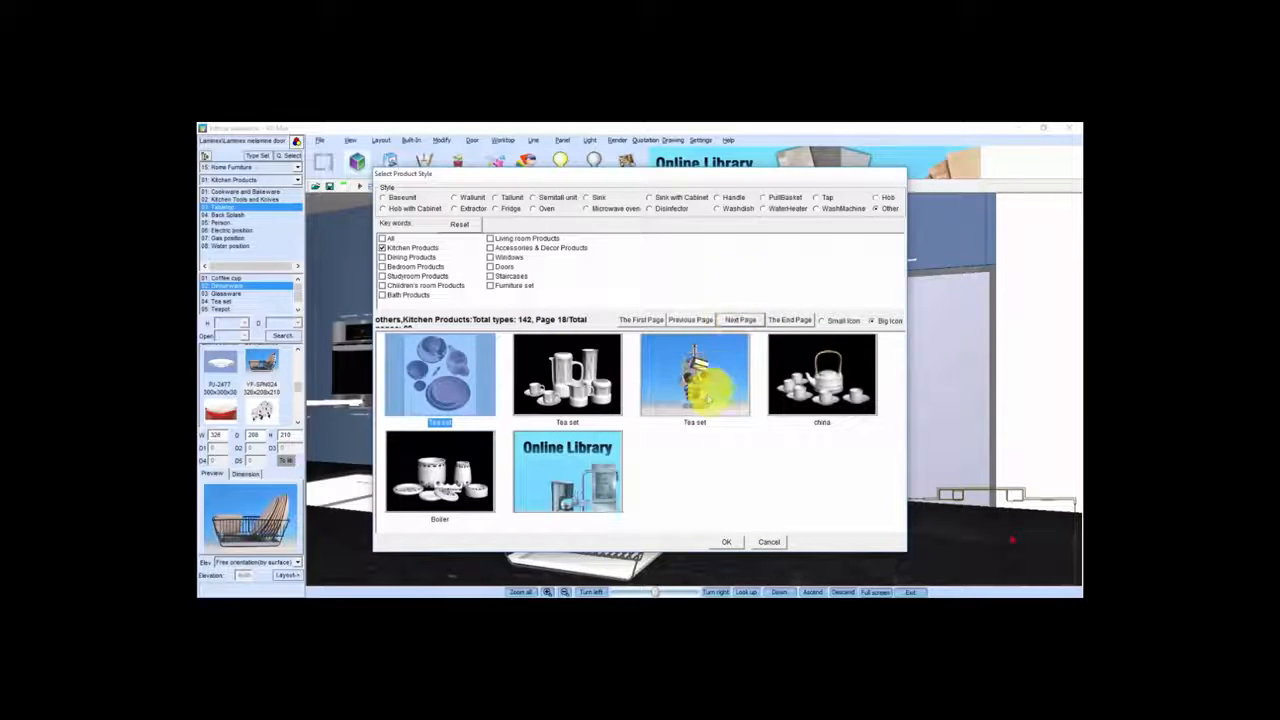
left_click(692, 372)
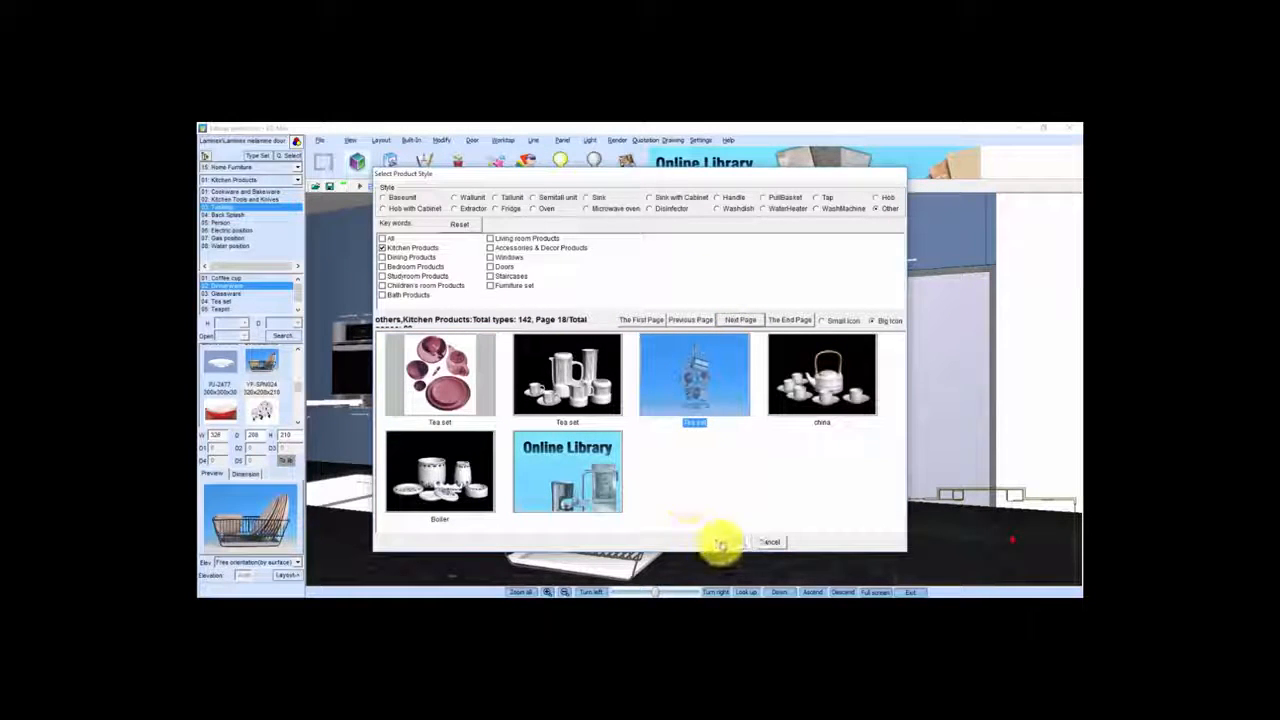
left_click(727, 541)
Place the cup stand on the back worktop next to the fridge, in front of the yellow splashback
left_click(296, 577)
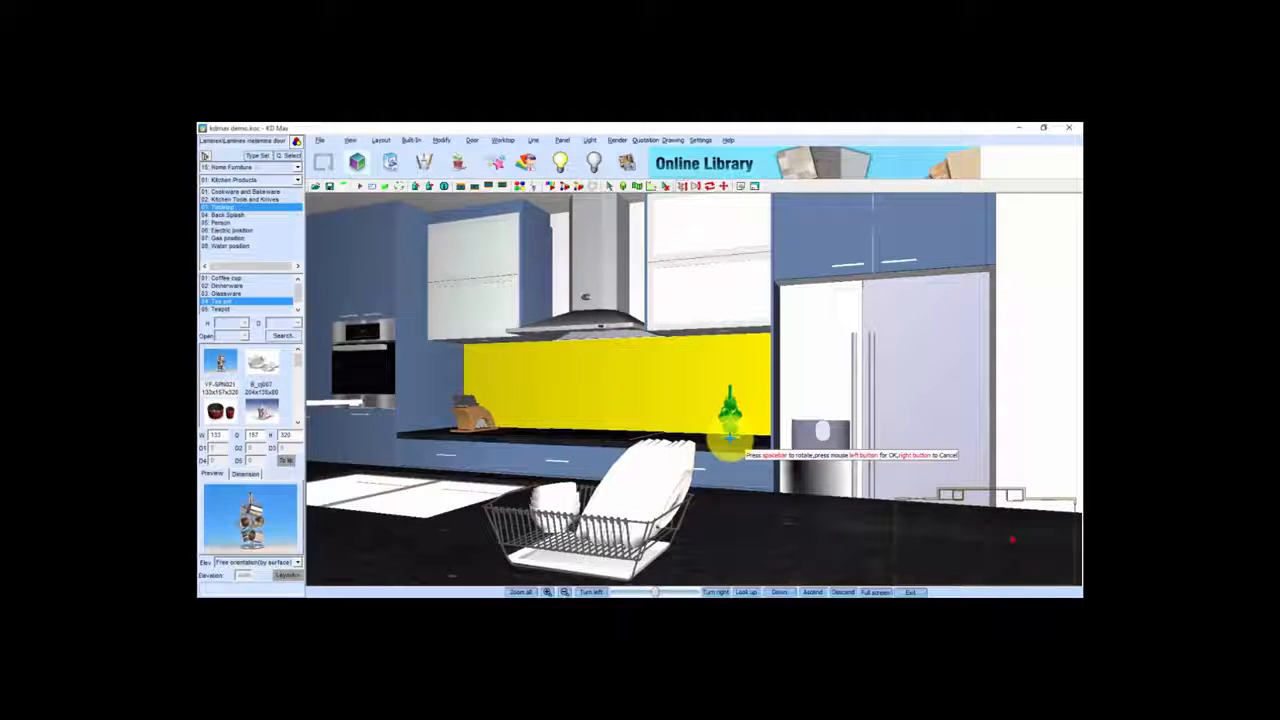
left_click(731, 439)
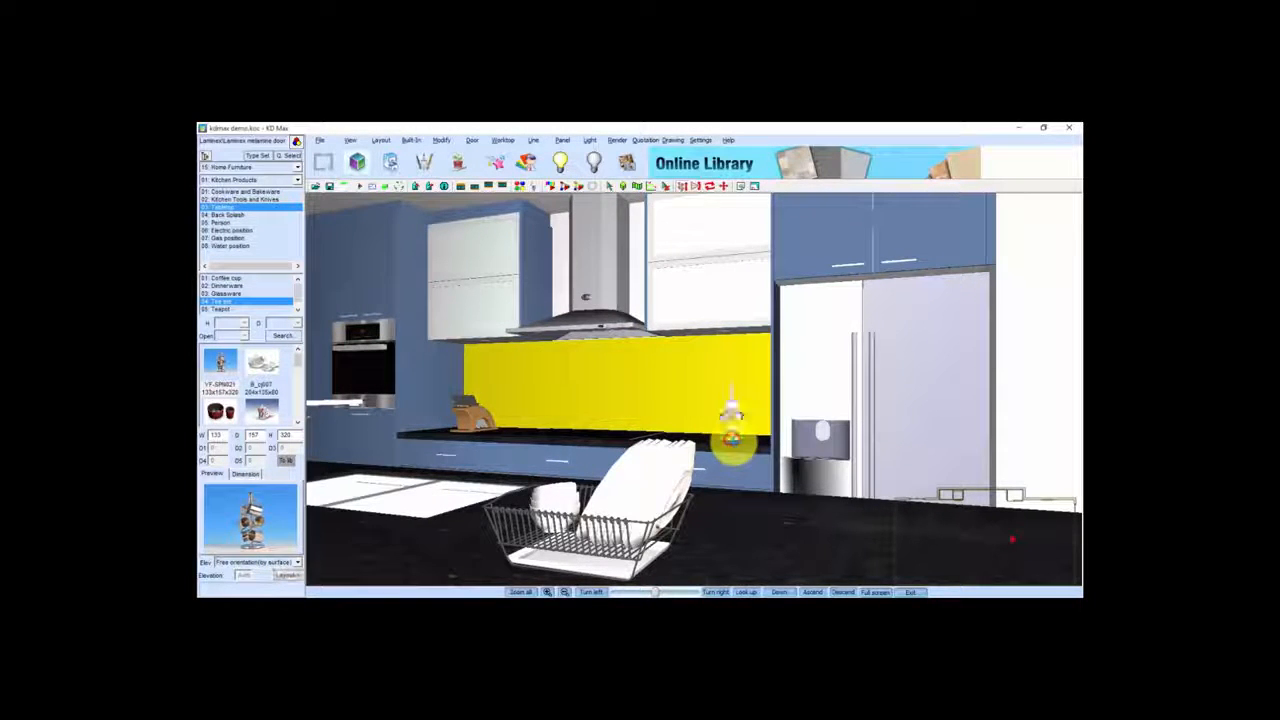
scroll(728, 443, "down", 3)
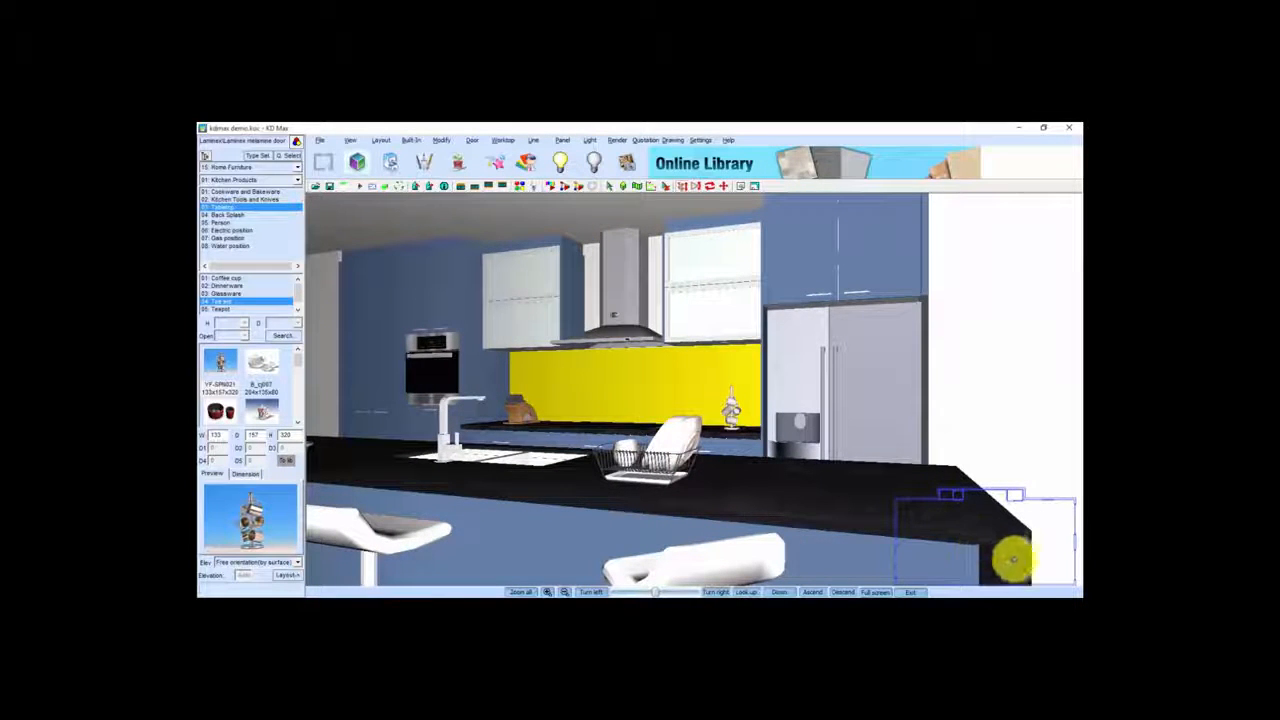
Face the empty floor area by the window and limit the product library to Dining Products
left_click(1016, 559)
left_click(972, 551)
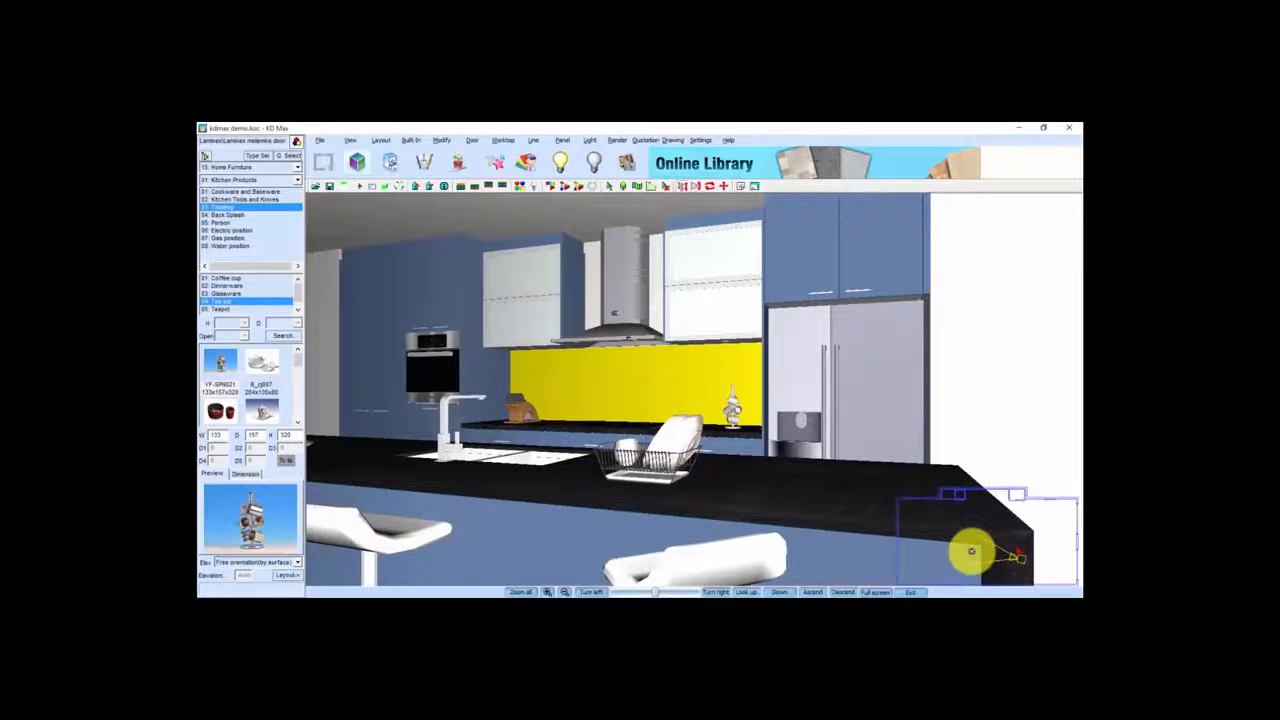
mouse_move(779, 519)
left_mouse_down()
mouse_move(775, 540)
mouse_move(780, 529)
left_mouse_up()
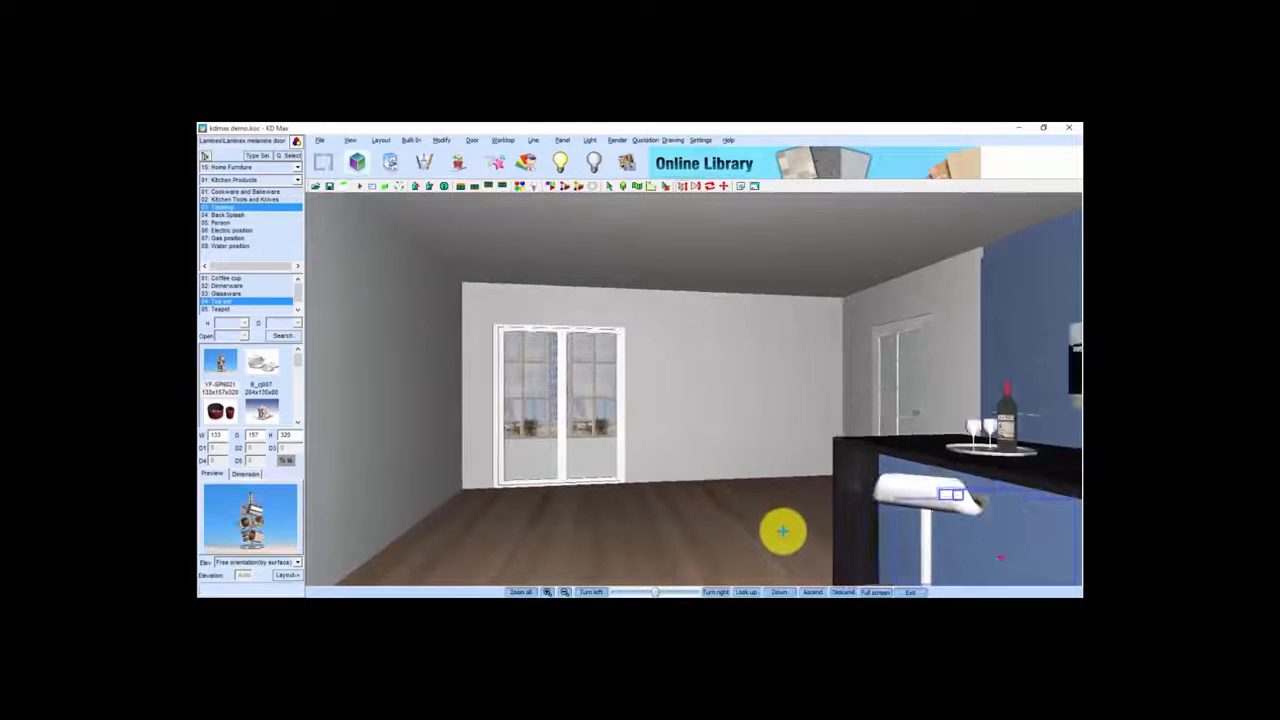
left_click(257, 155)
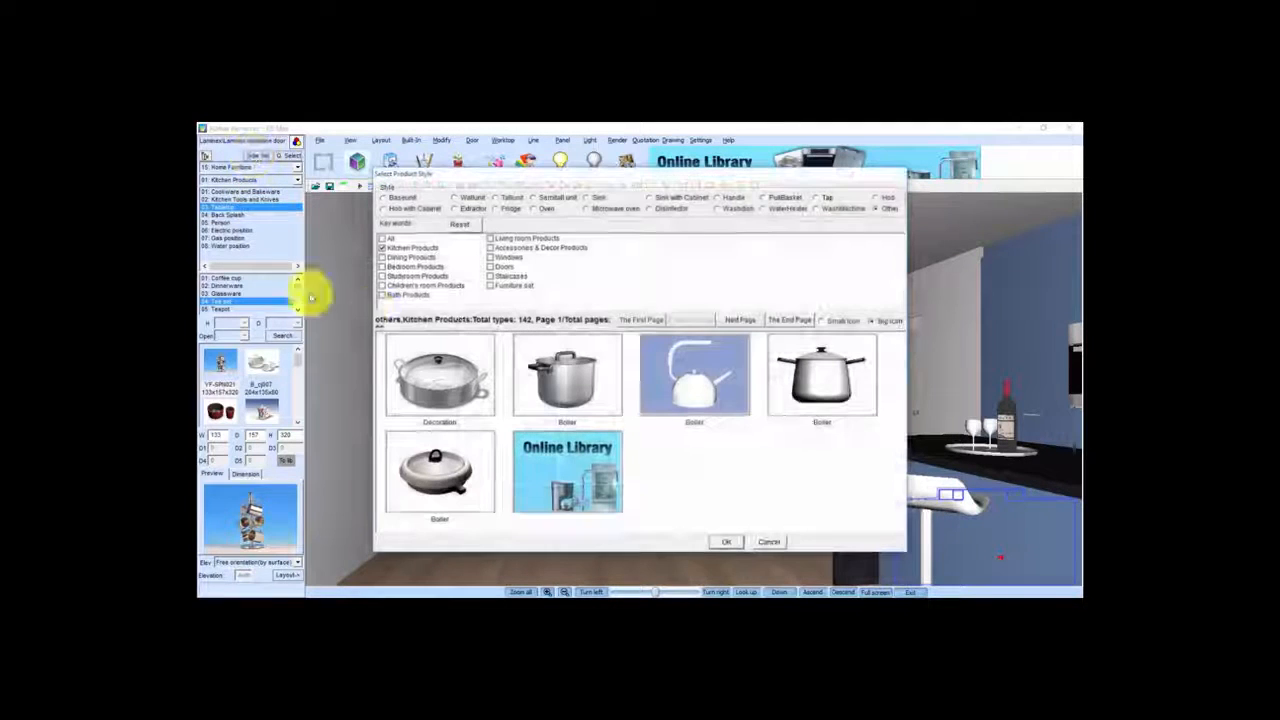
left_click(381, 257)
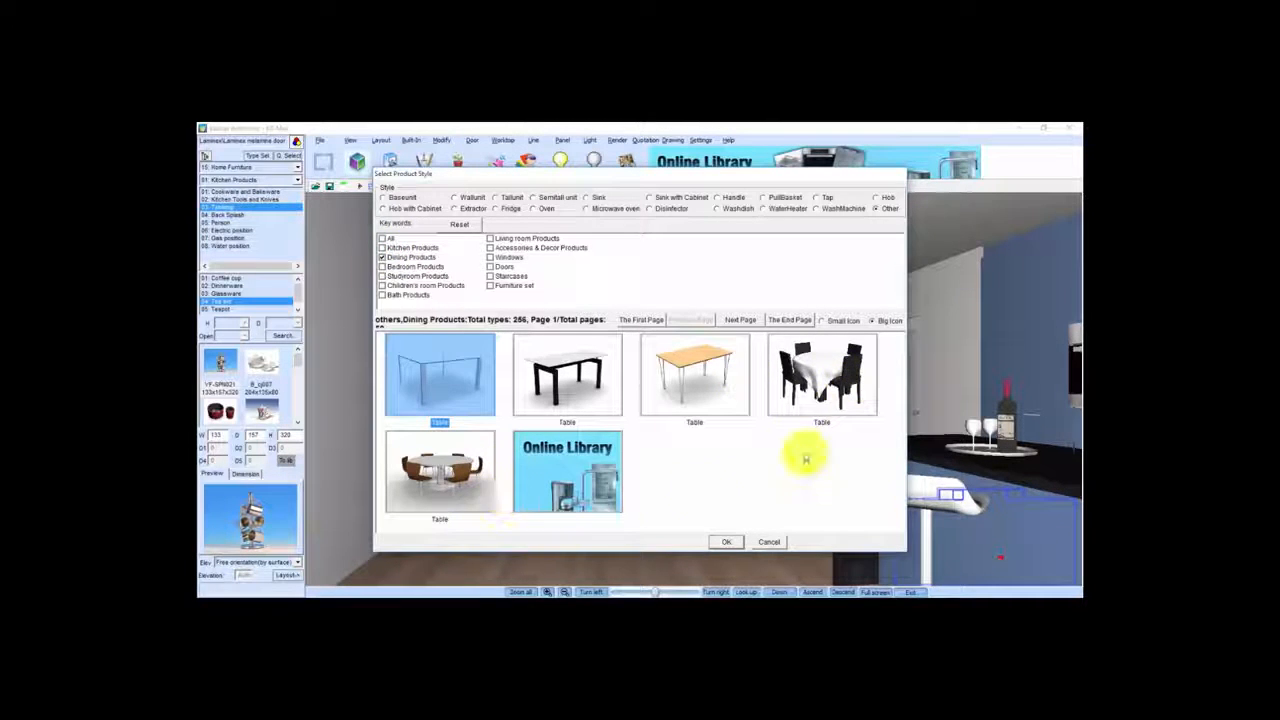
Browse the Dining Products pages to compare the available tables and chairs
left_click(744, 320)
left_click(745, 320)
left_click(745, 320)
left_click(745, 320)
left_click(745, 320)
left_click(745, 320)
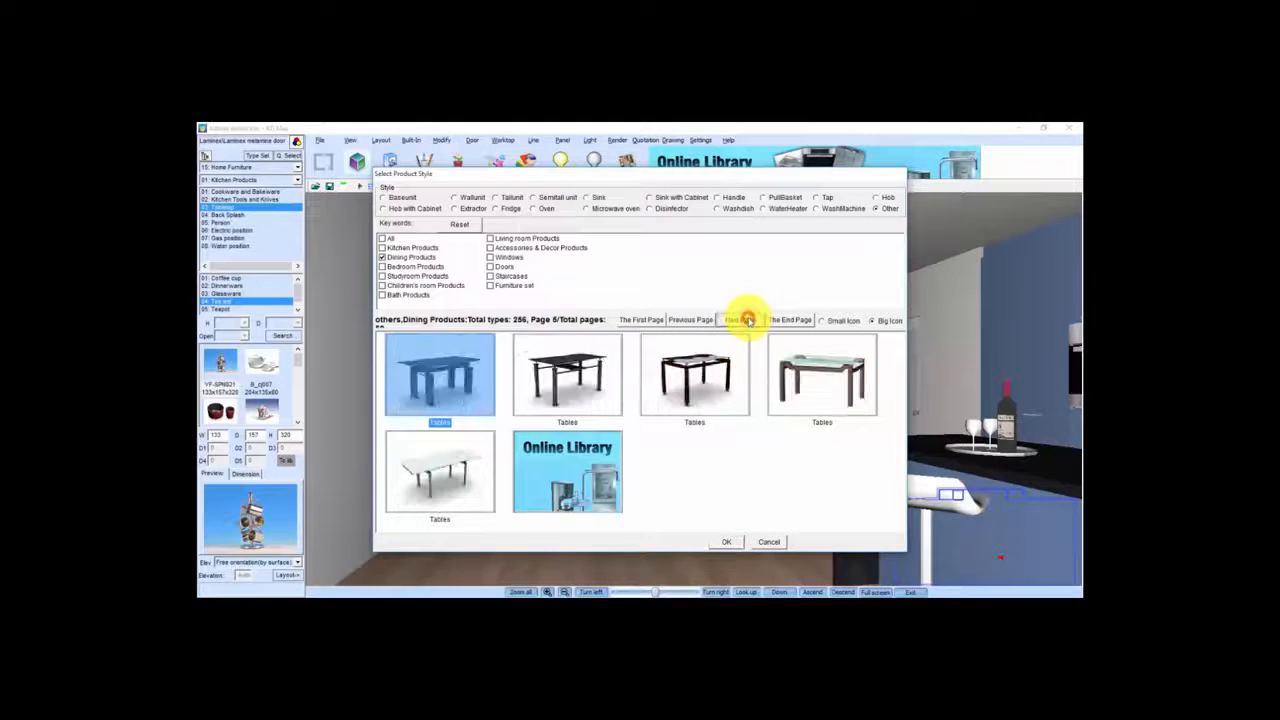
left_click(745, 320)
left_click(745, 320)
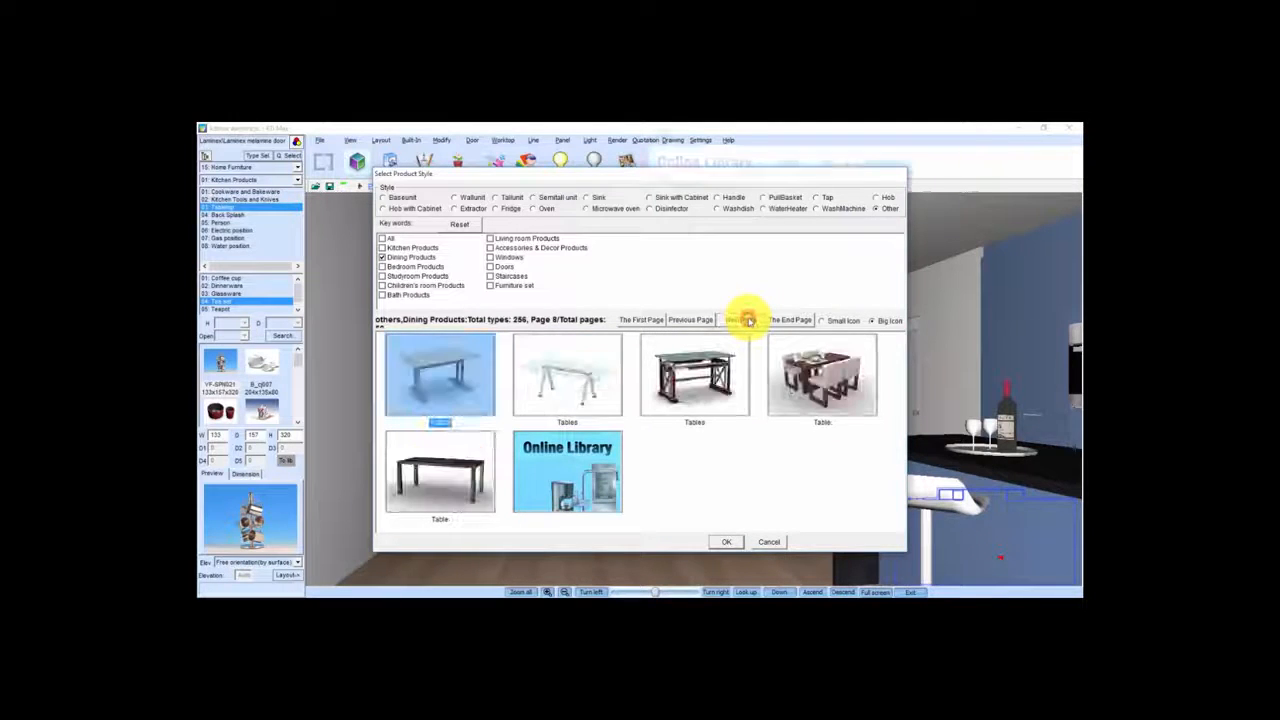
left_click(745, 320)
left_click(694, 321)
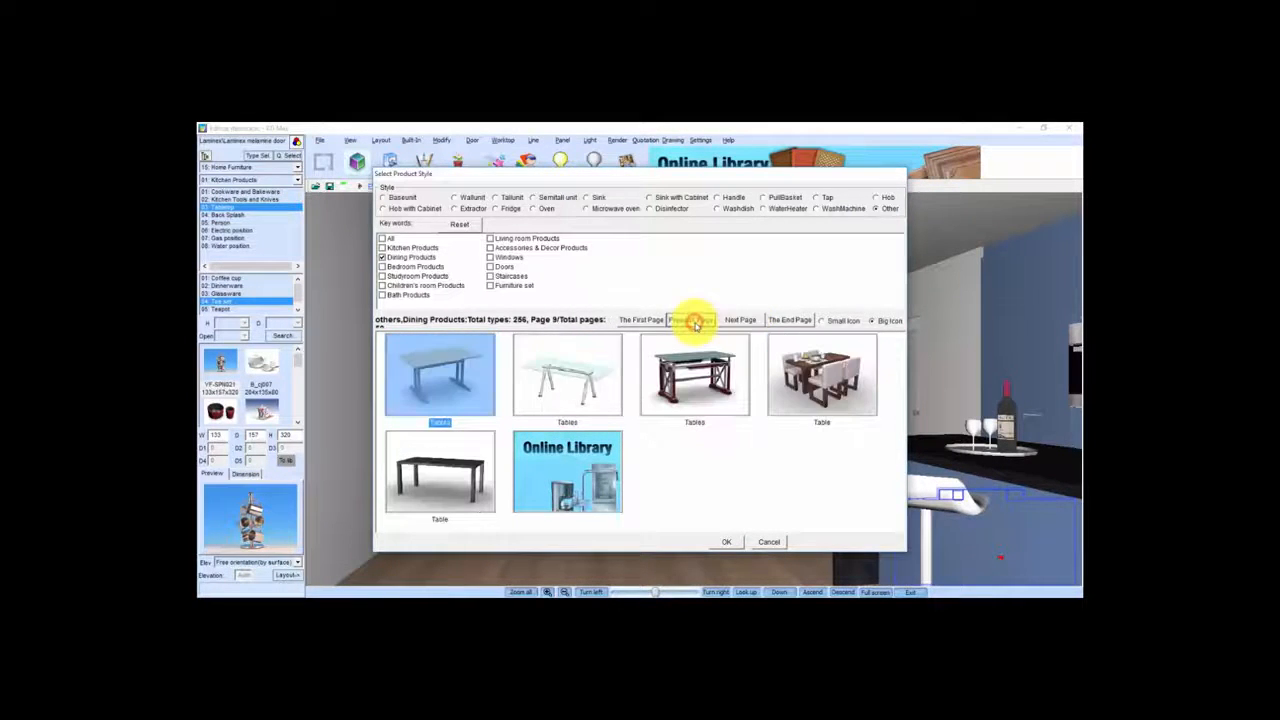
left_click(743, 319)
left_click(745, 320)
left_click(745, 320)
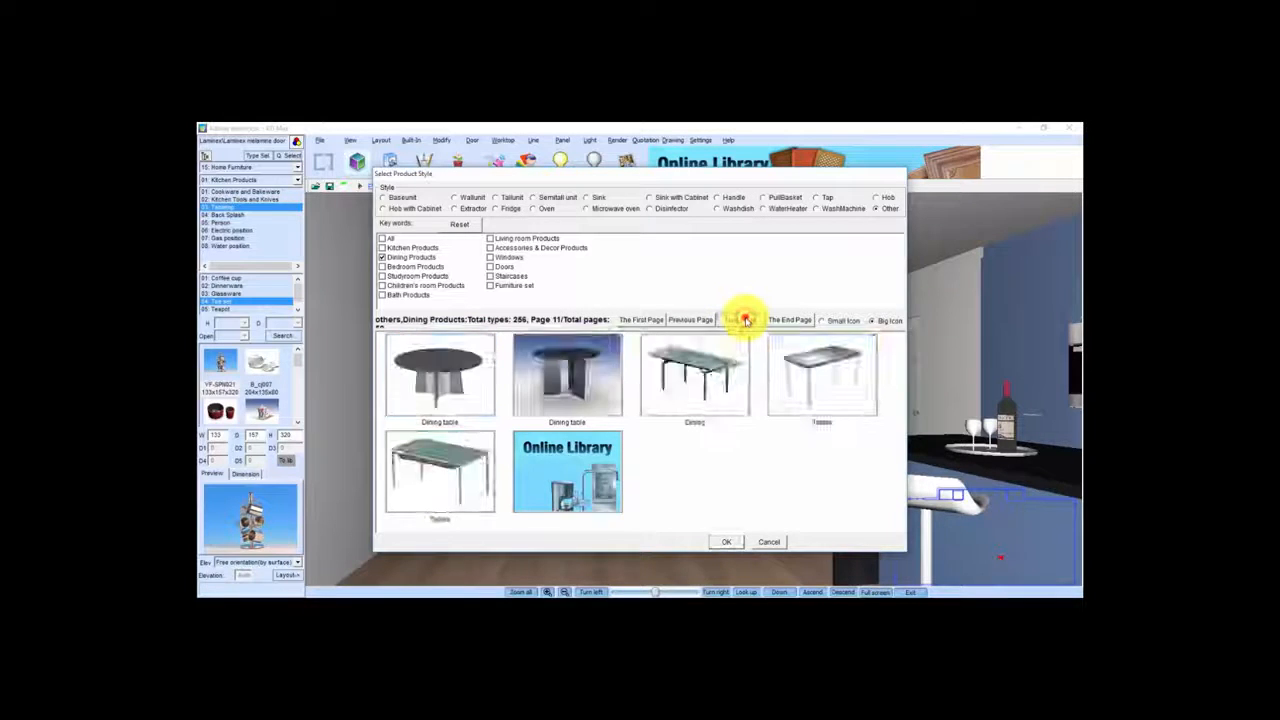
left_click(745, 320)
left_click(745, 320)
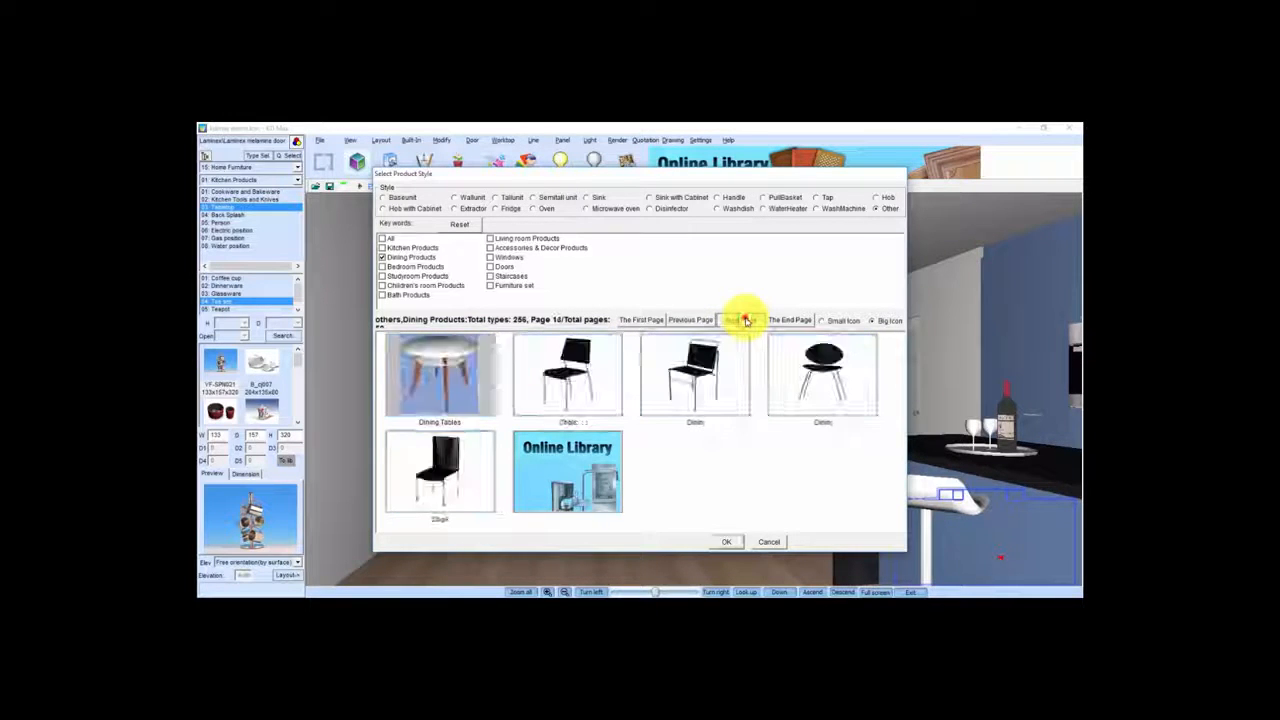
left_click(745, 320)
left_click(745, 320)
left_click(745, 320)
left_click(744, 319)
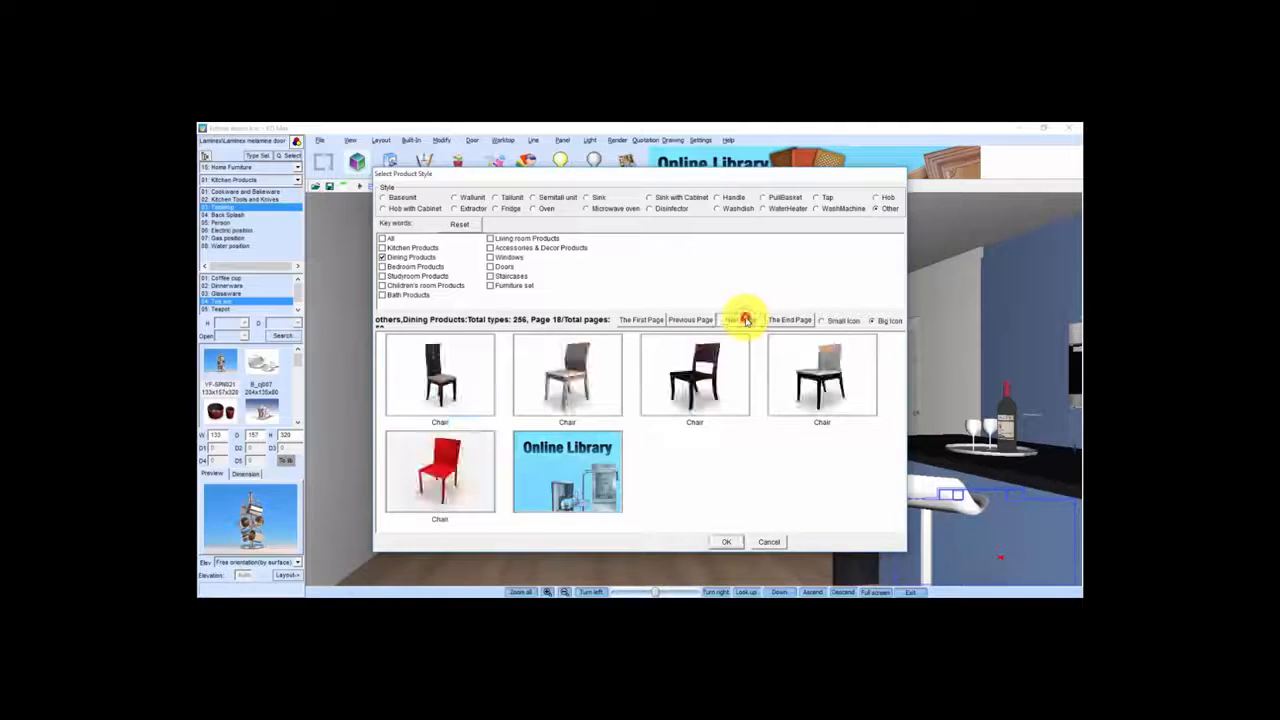
Place the dining table with white tablecloth and four black chairs from the first library page on the floor in front of the window
left_click(638, 320)
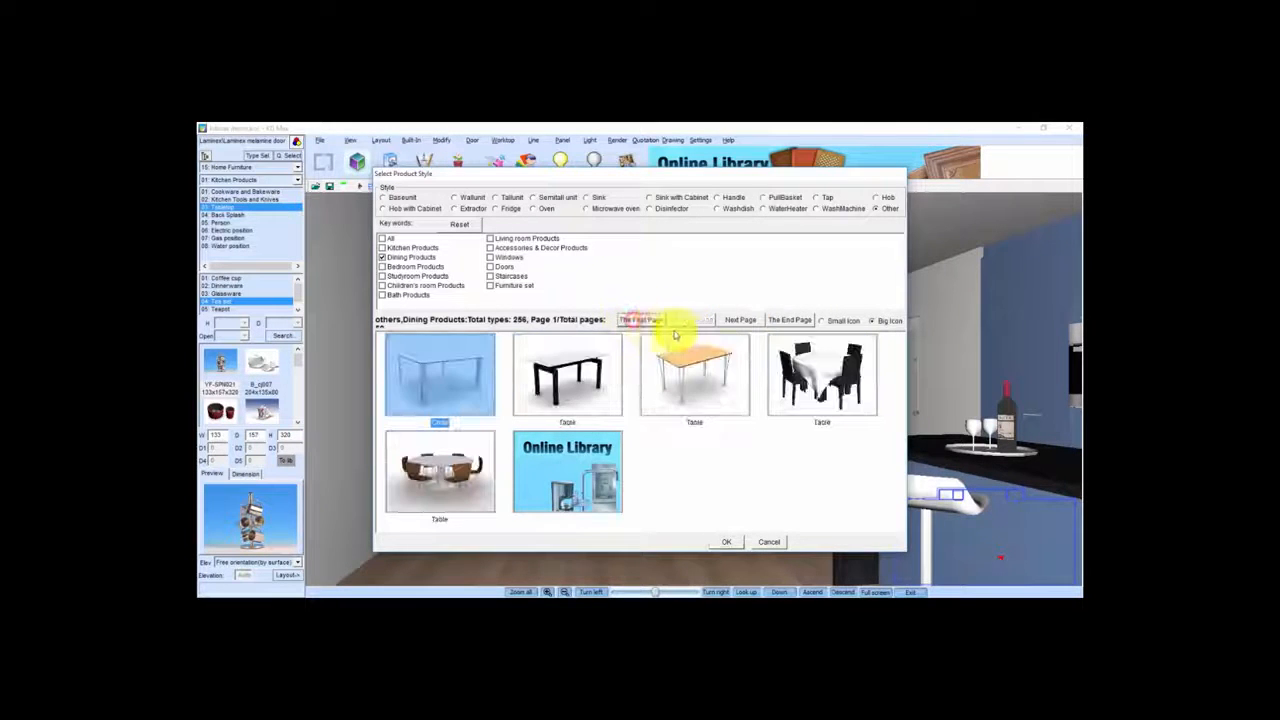
left_click(727, 541)
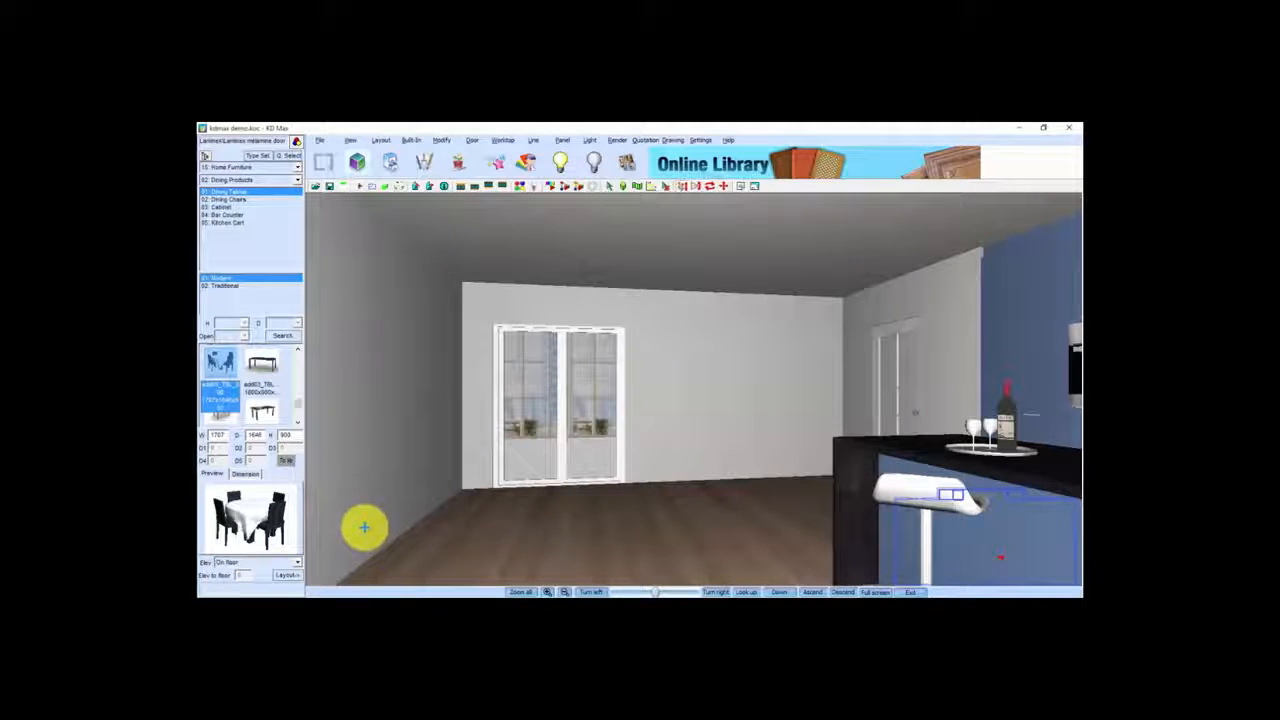
left_click(286, 576)
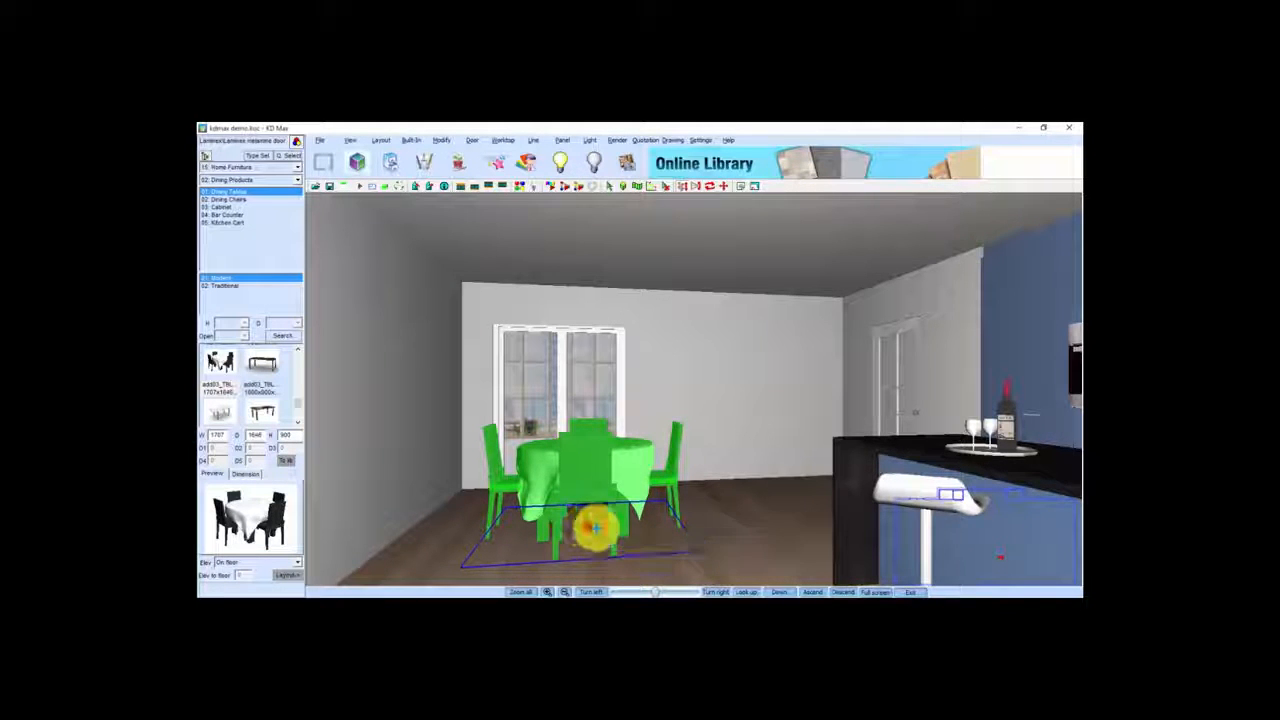
left_click(600, 523)
Run the raytraced lighting calculation with the view showing the whole kitchen, island and bar stools
mouse_move(643, 509)
left_mouse_down()
mouse_move(509, 449)
mouse_move(480, 527)
mouse_move(509, 463)
mouse_move(651, 480)
mouse_move(557, 463)
mouse_move(449, 470)
mouse_move(623, 491)
mouse_move(591, 457)
mouse_move(511, 429)
mouse_move(569, 489)
mouse_move(557, 437)
mouse_move(663, 552)
mouse_move(652, 536)
mouse_move(660, 576)
mouse_move(651, 569)
mouse_move(640, 586)
left_mouse_up()
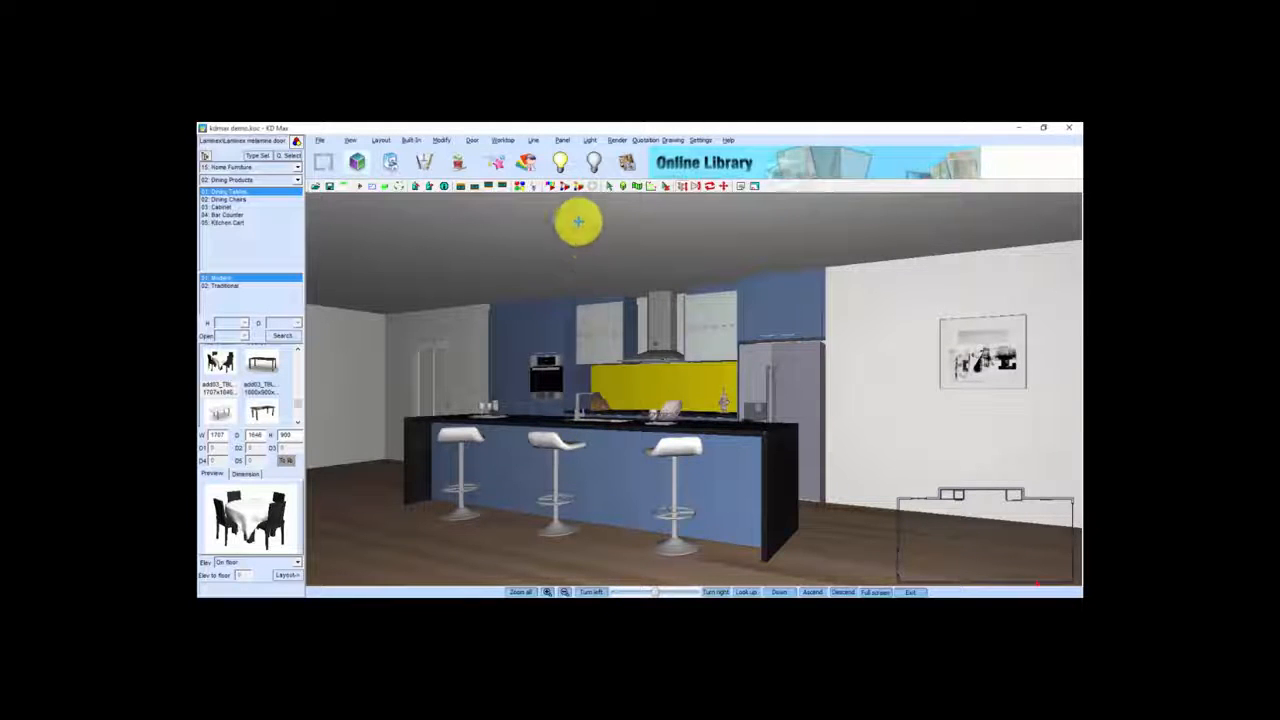
left_click(560, 163)
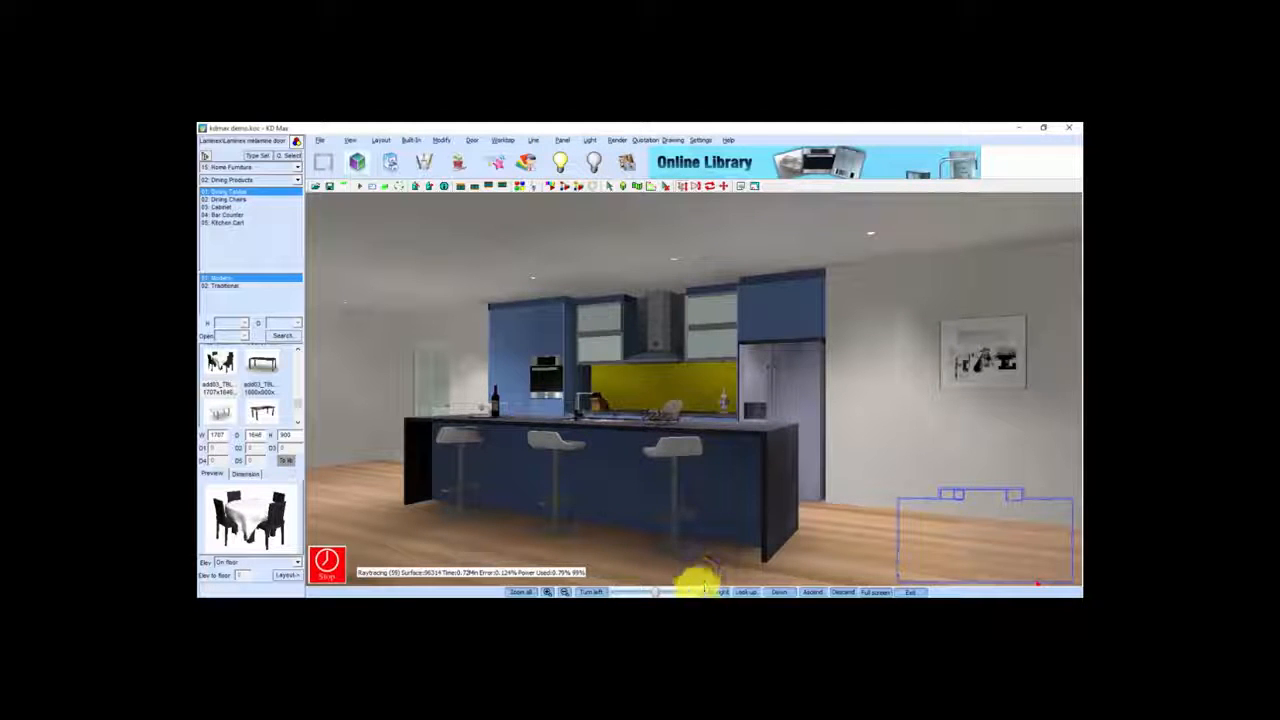
mouse_move(697, 594)
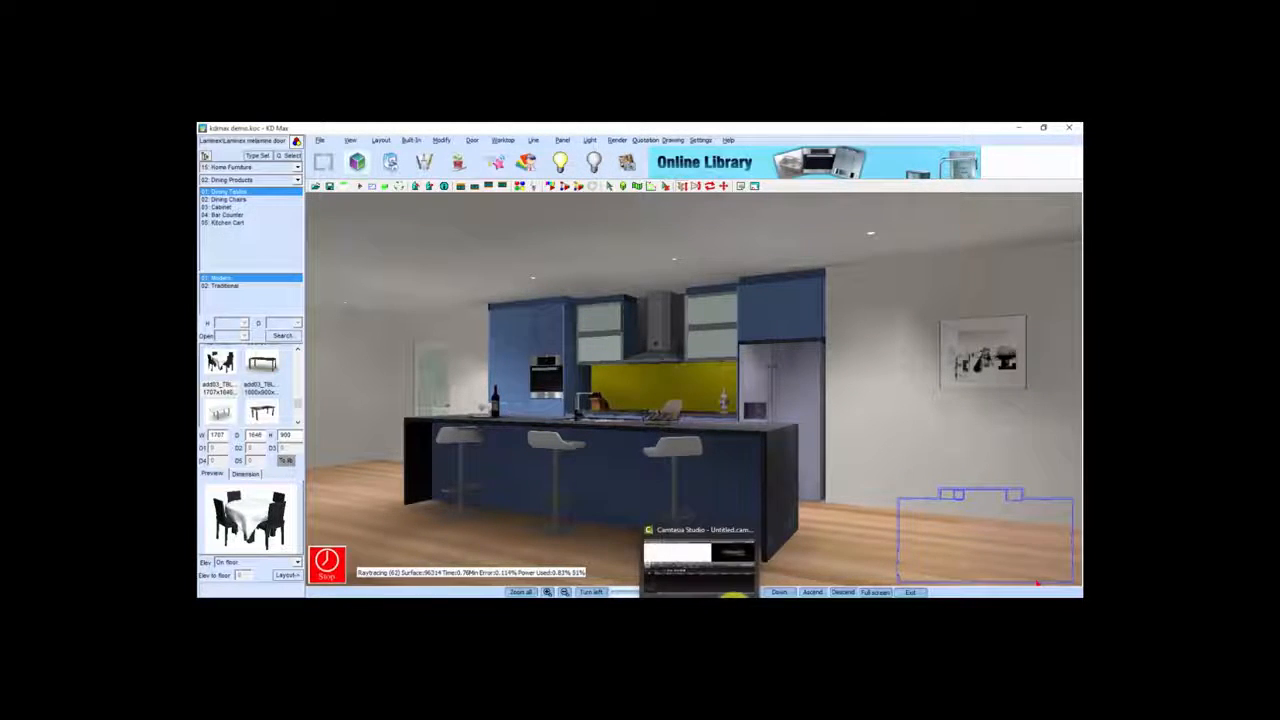
left_click(740, 590)
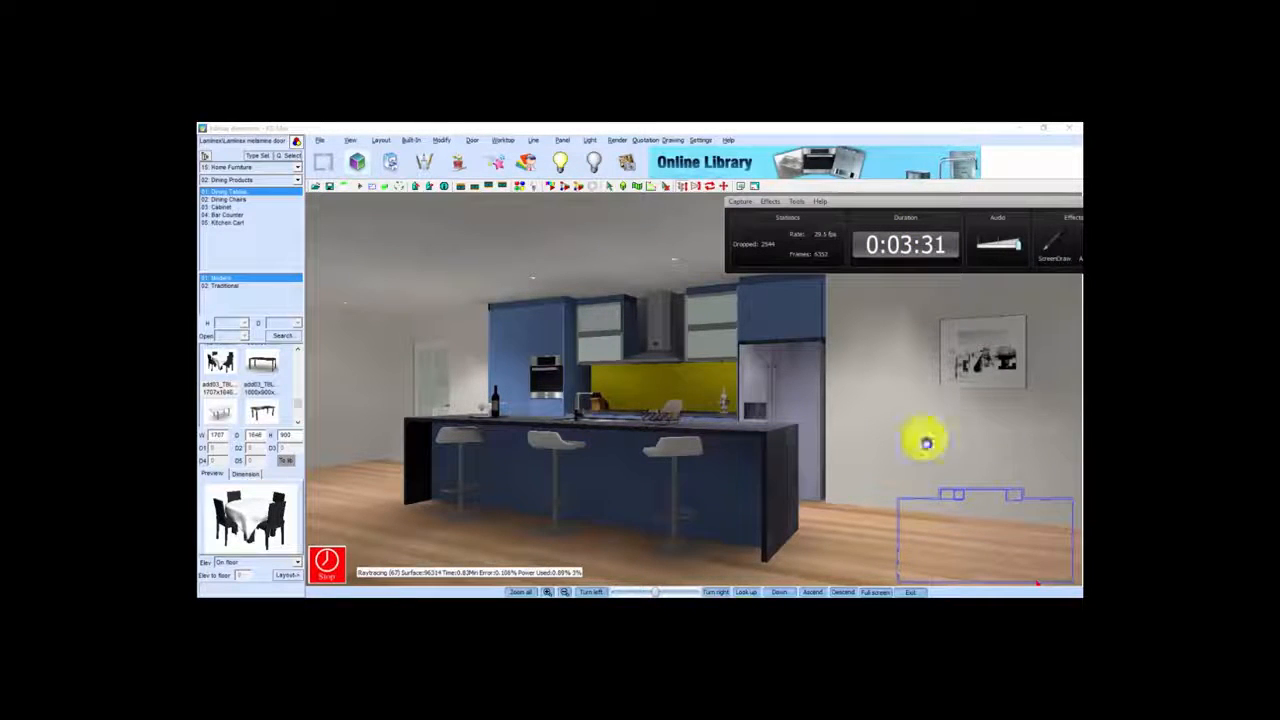
left_click(718, 595)
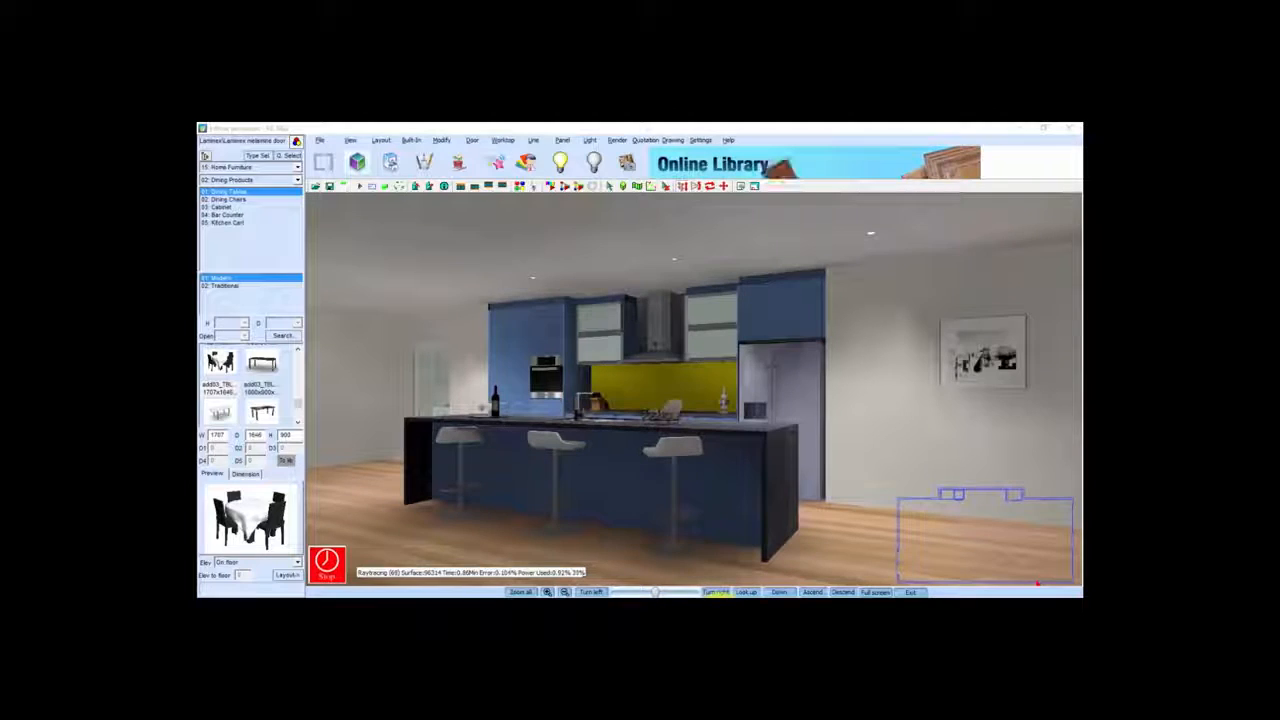
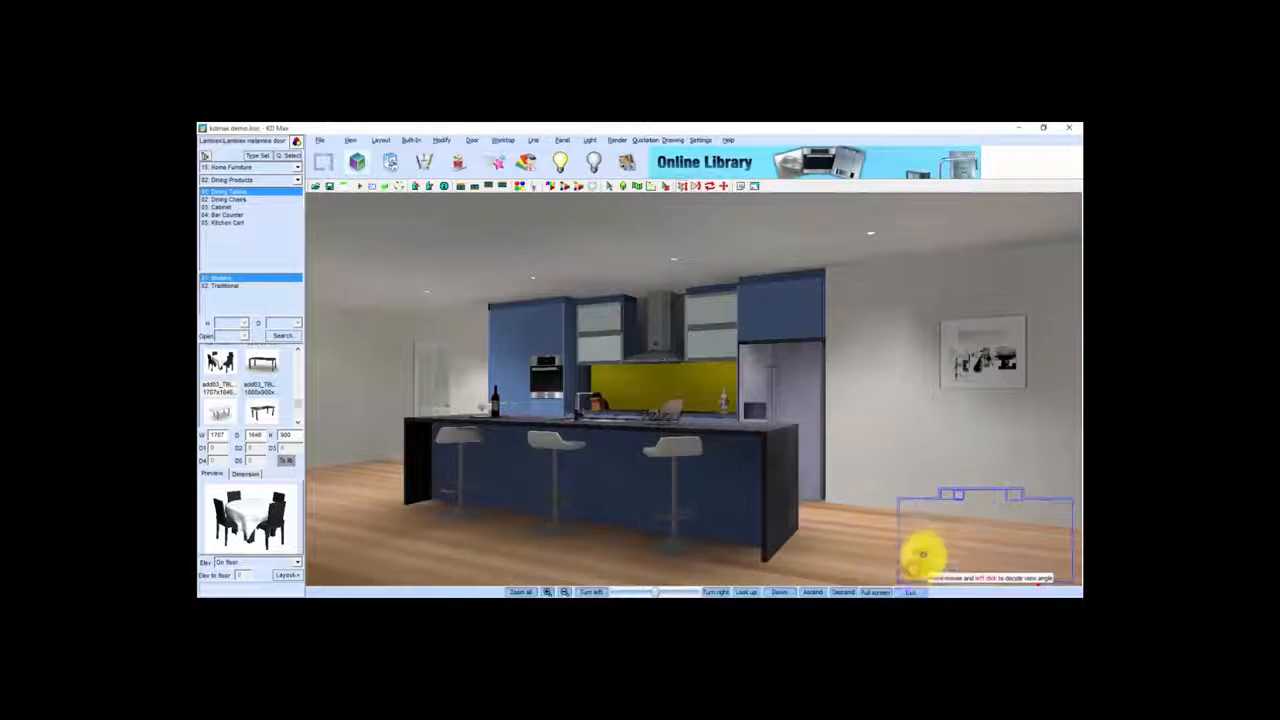
Render the kitchen as seen from the dining table with High quality effect and save the picture as a JPG in New folder (2)
left_click(952, 528)
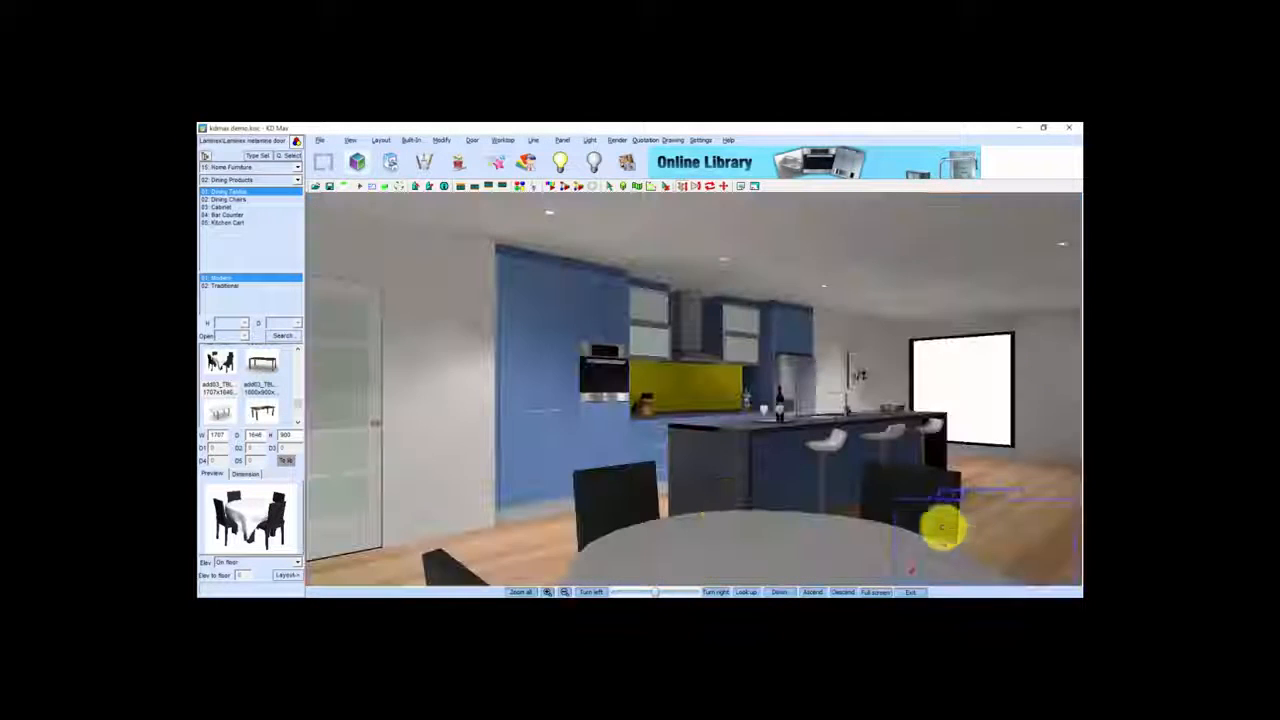
scroll(654, 474, "down", 1)
left_click_drag(654, 474, 631, 499)
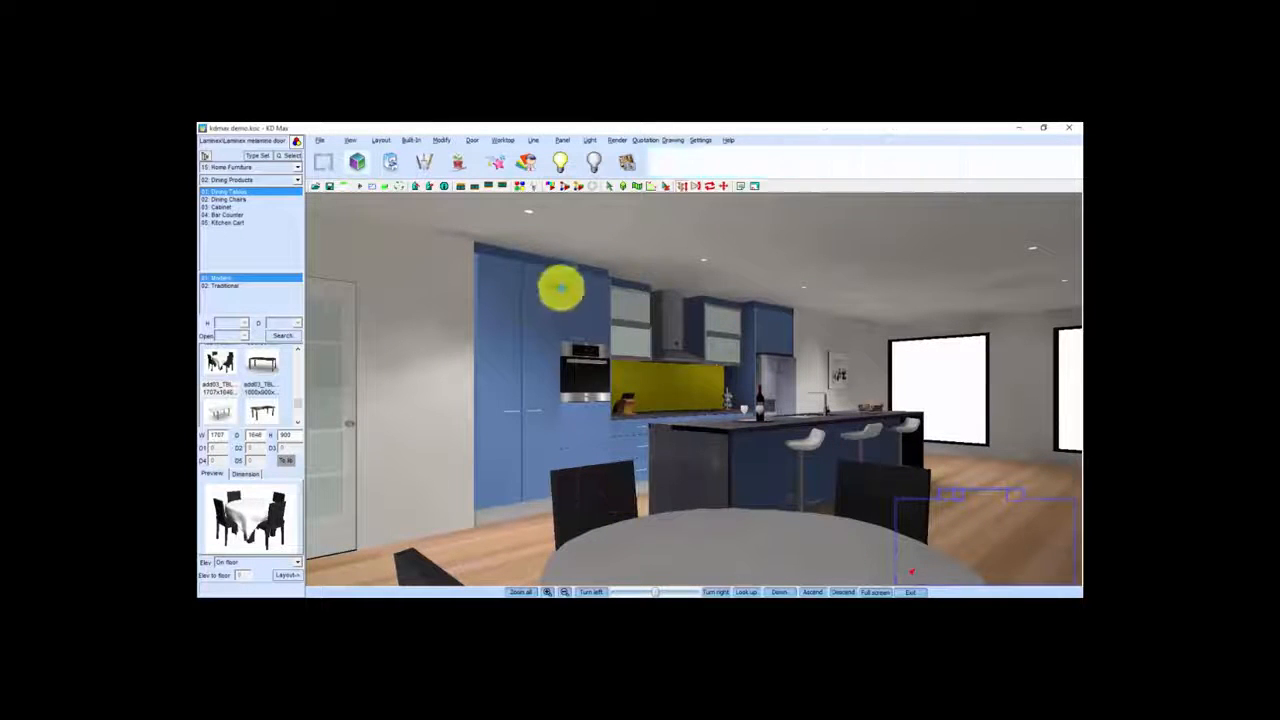
left_click(626, 167)
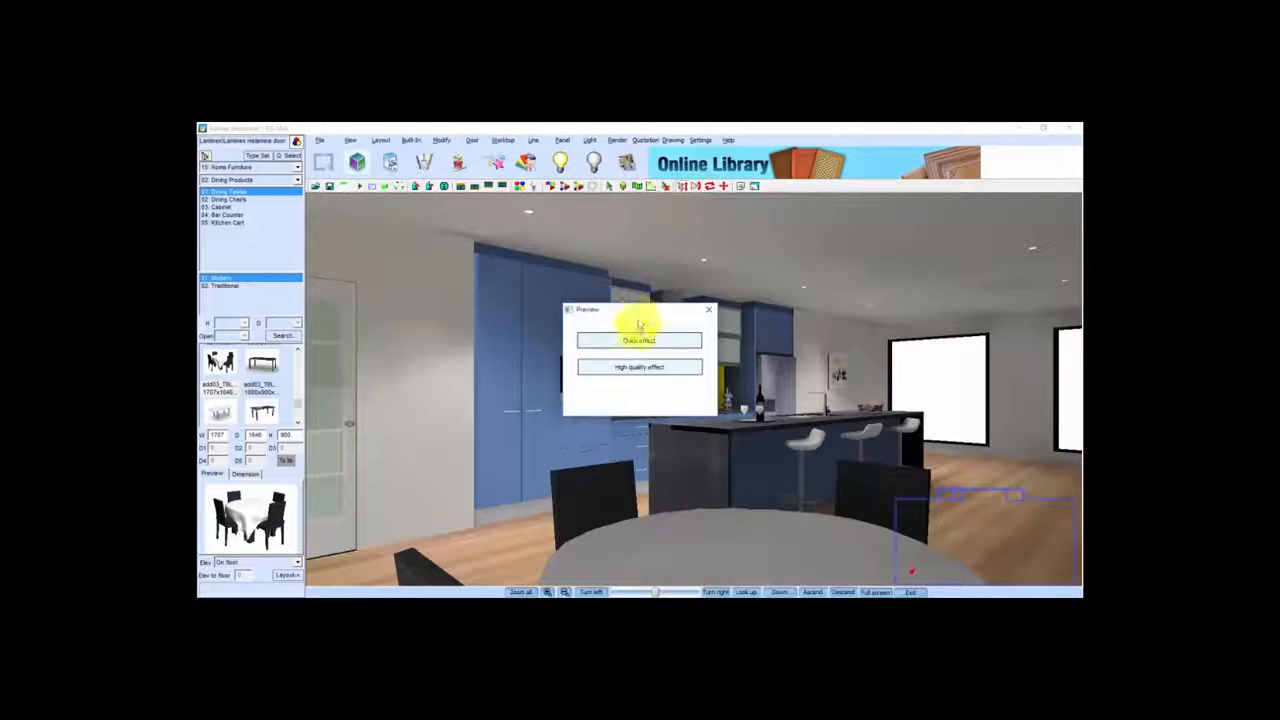
left_click(637, 370)
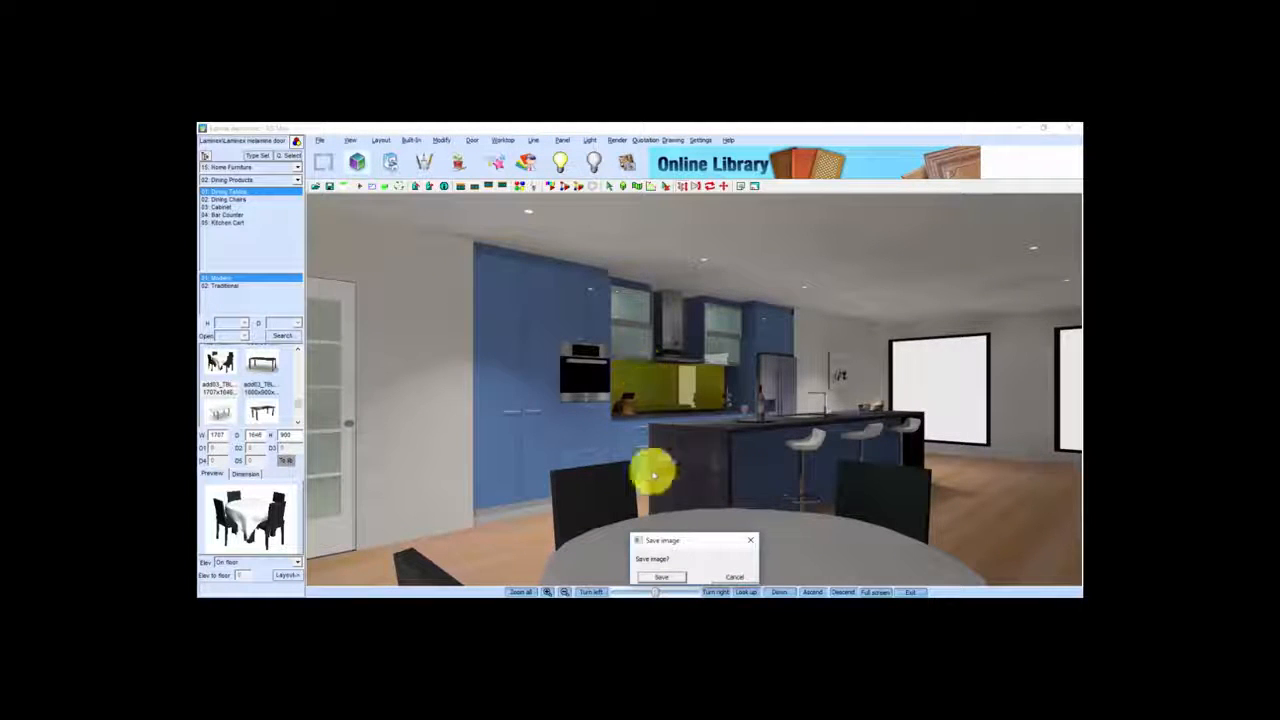
left_click(663, 577)
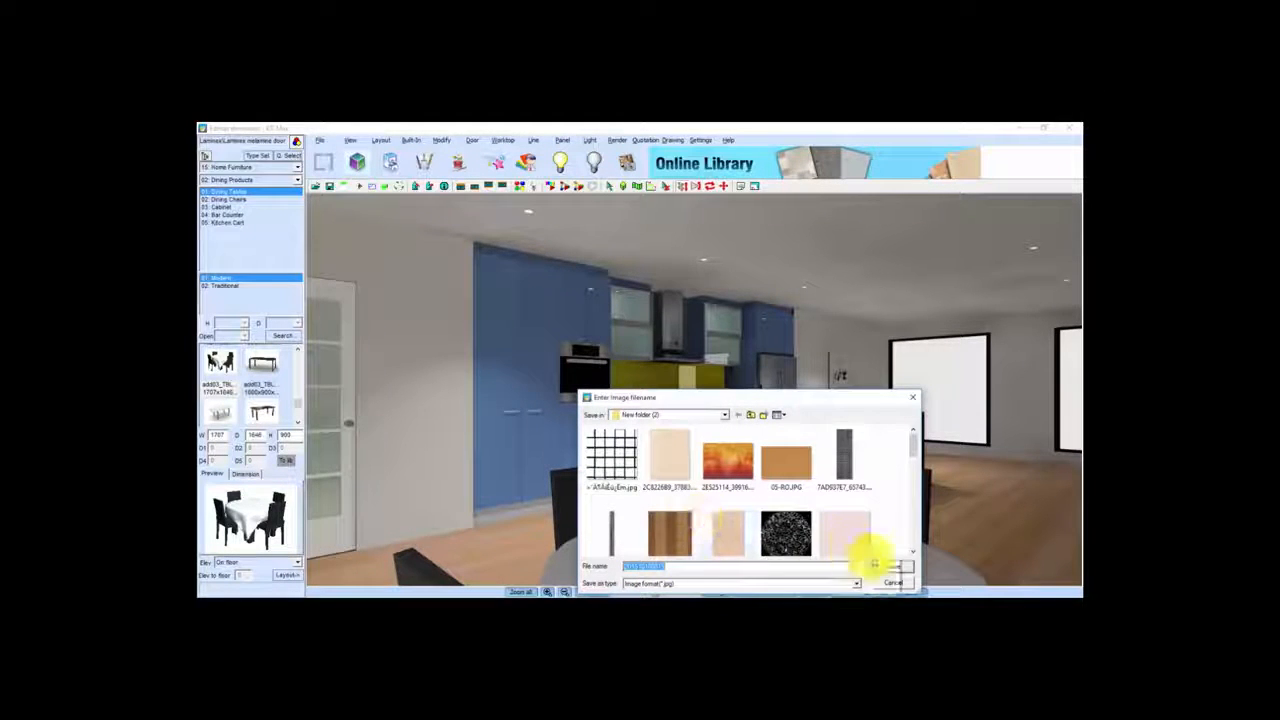
left_click(897, 570)
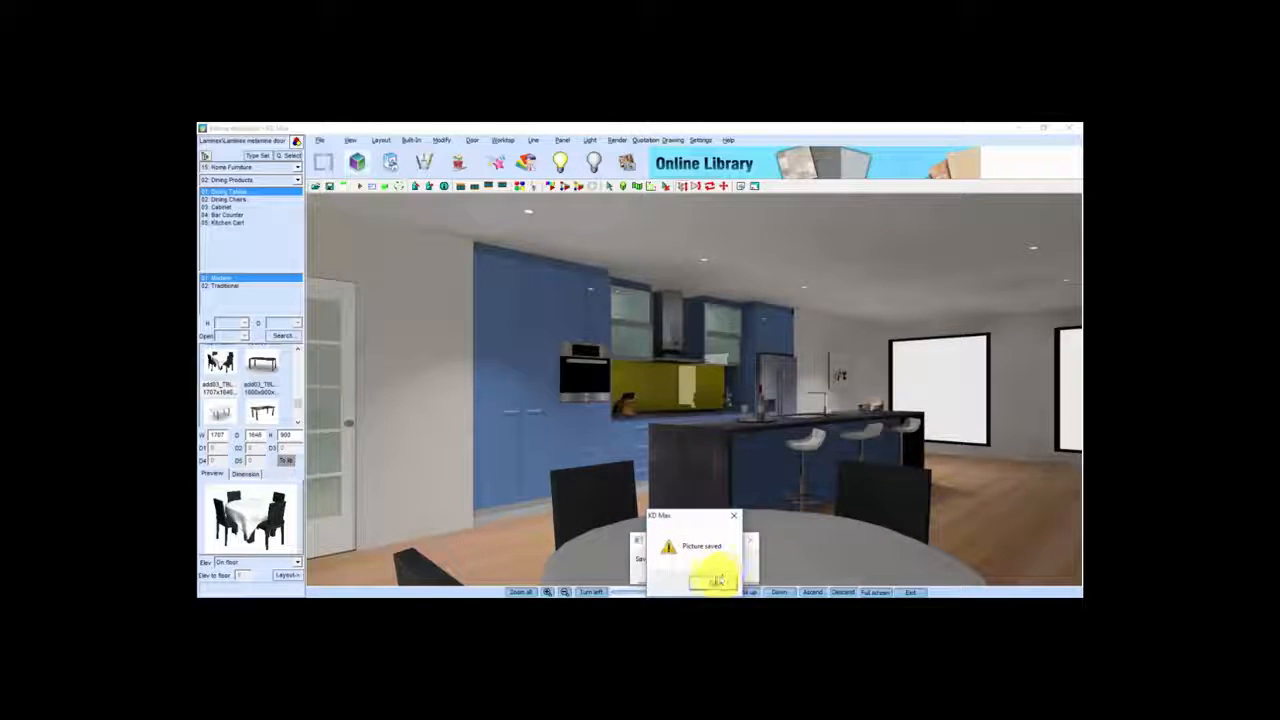
left_click(716, 580)
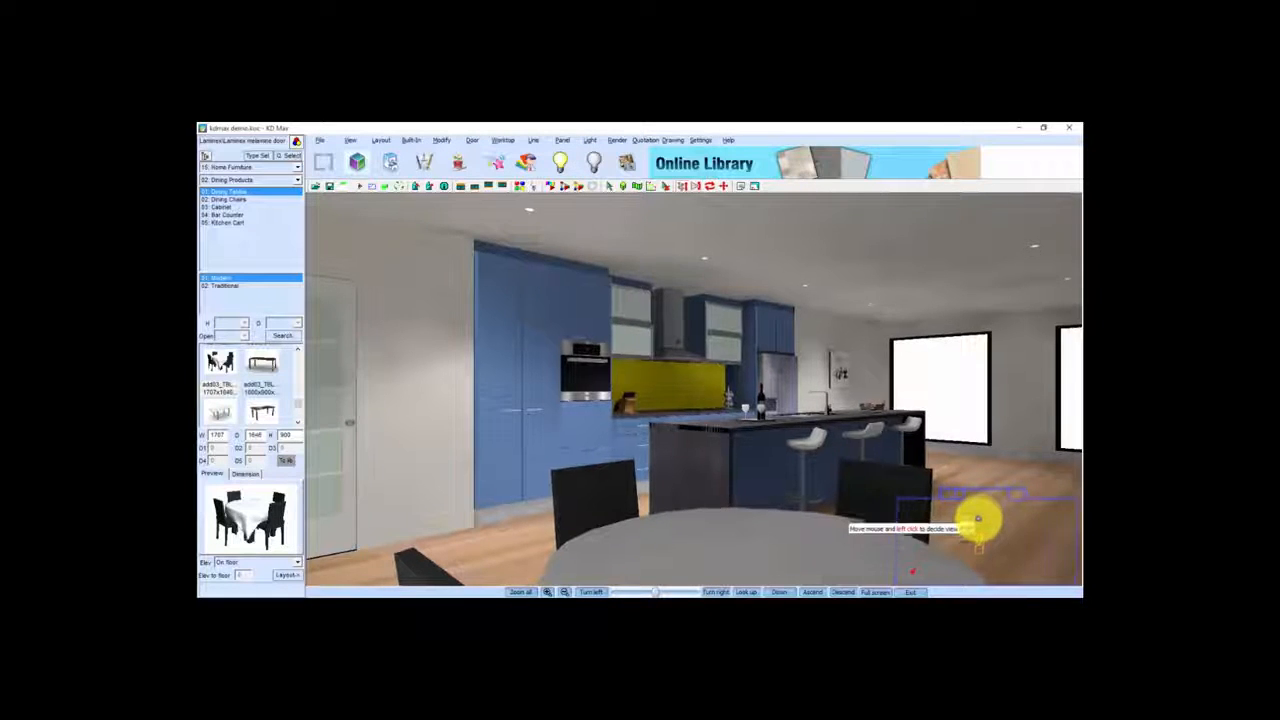
Render a High quality effect picture looking straight across the island at the back cabinets and save the image
left_click(977, 519)
left_click_drag(739, 513, 708, 500)
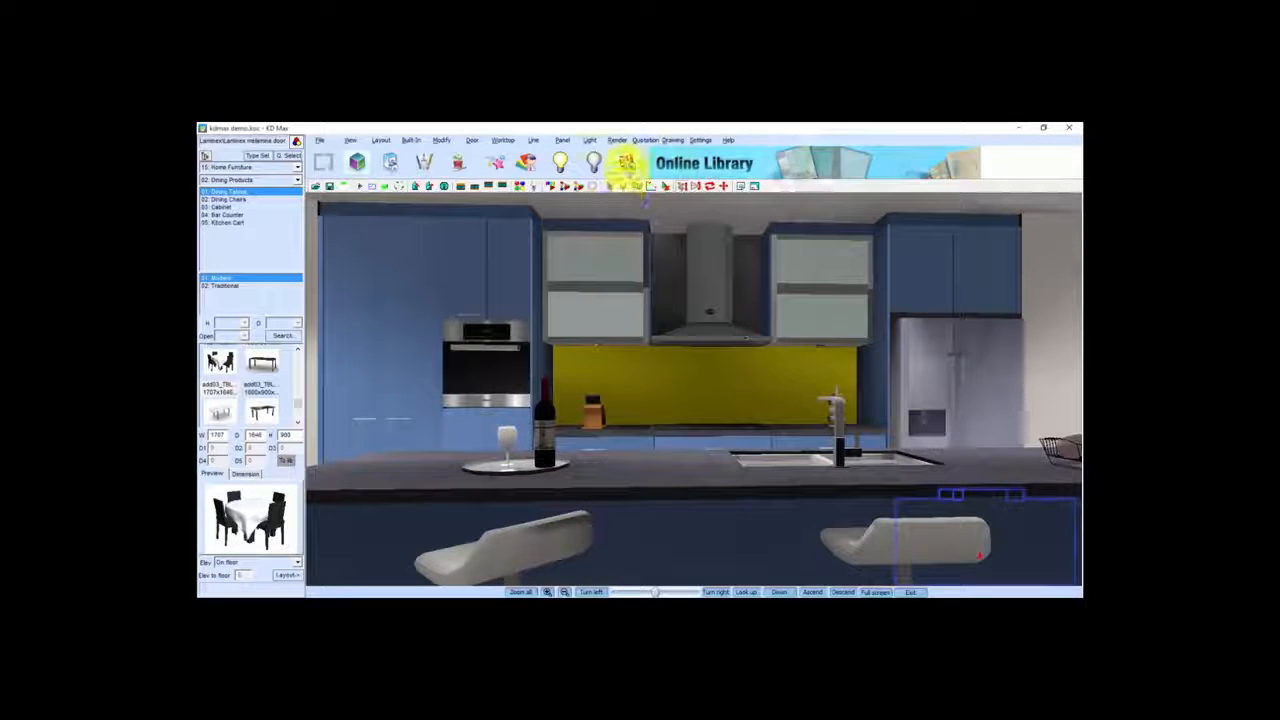
left_click(626, 163)
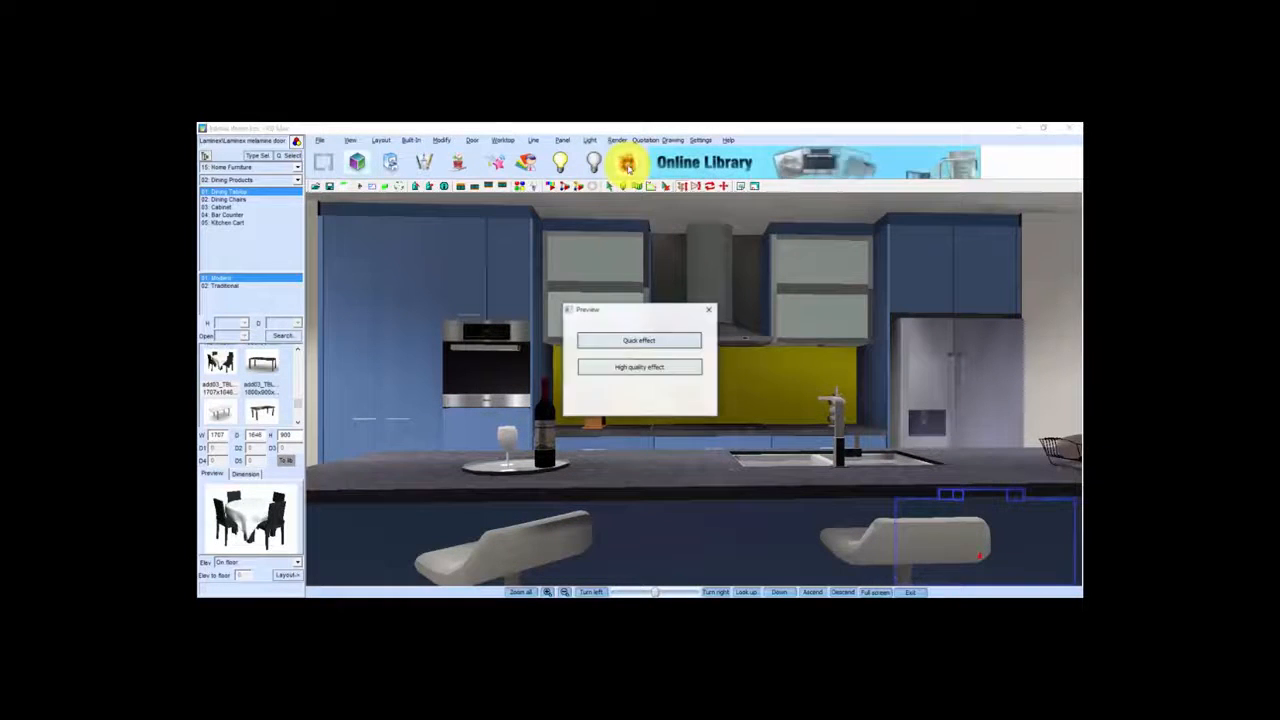
left_click(647, 365)
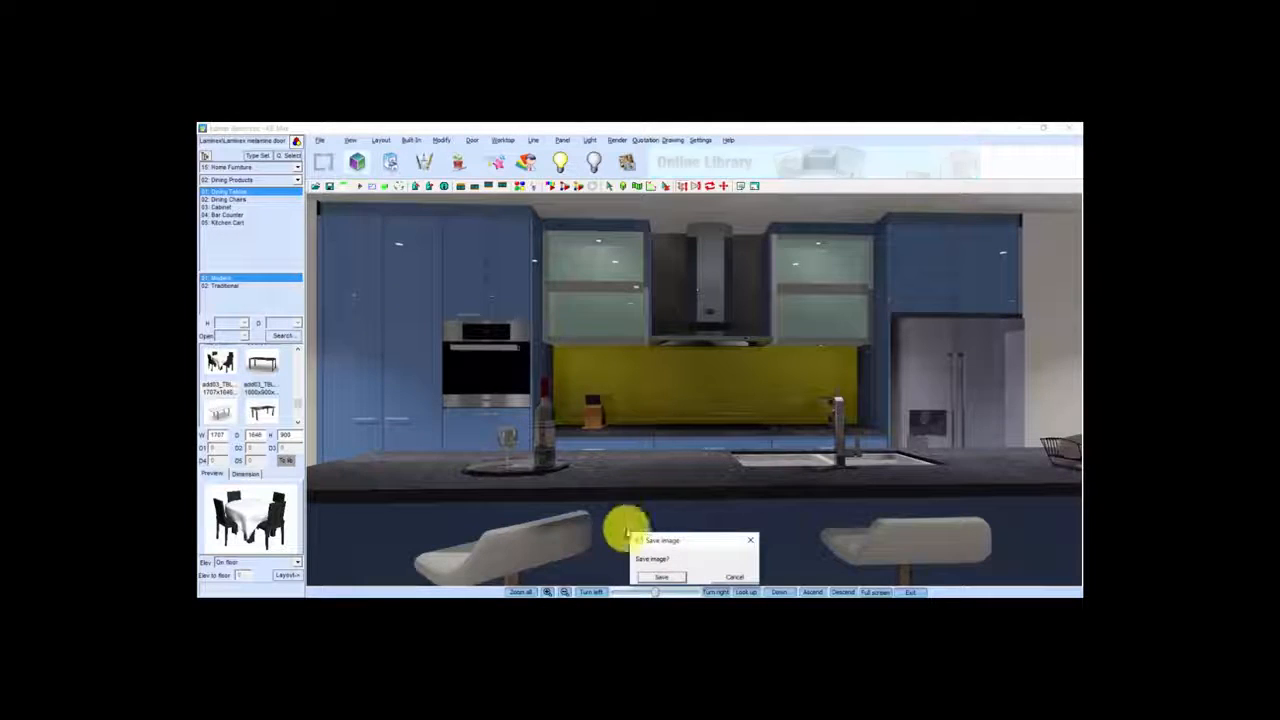
left_click(660, 578)
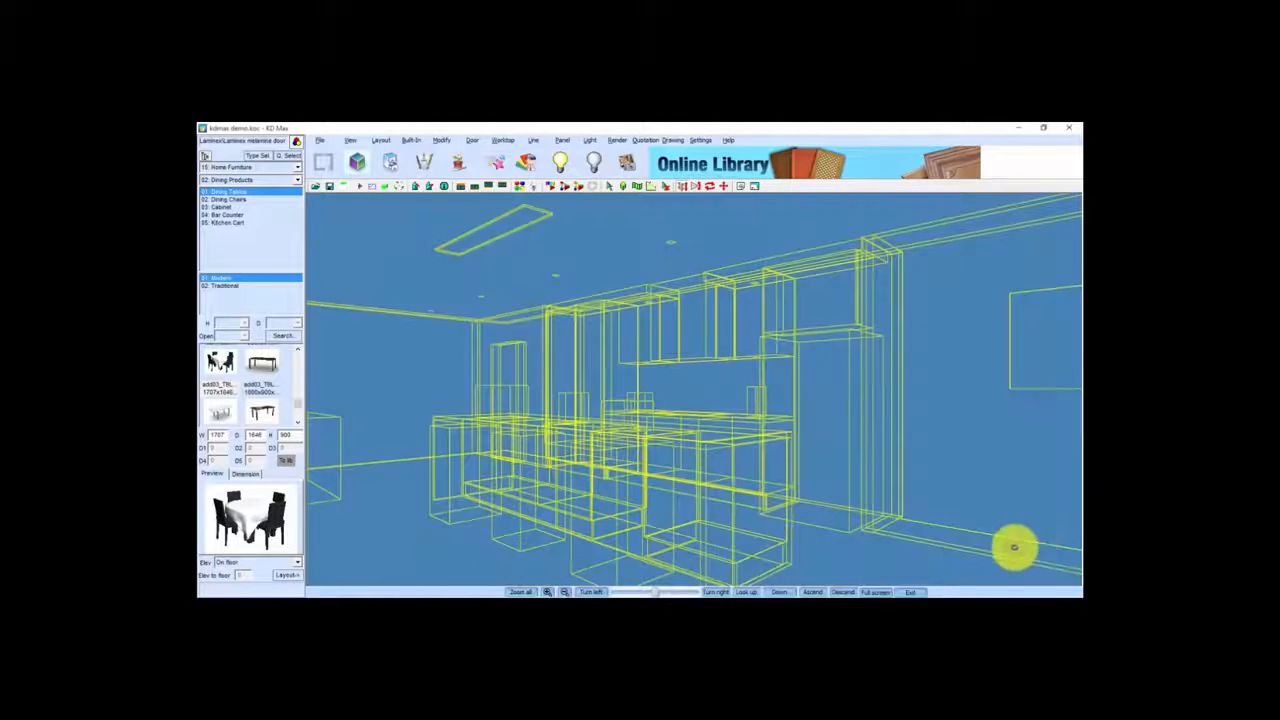
Render a High quality effect picture from the fridge end of the island and save it as a JPG in New folder (2)
left_click_drag(808, 490, 843, 486)
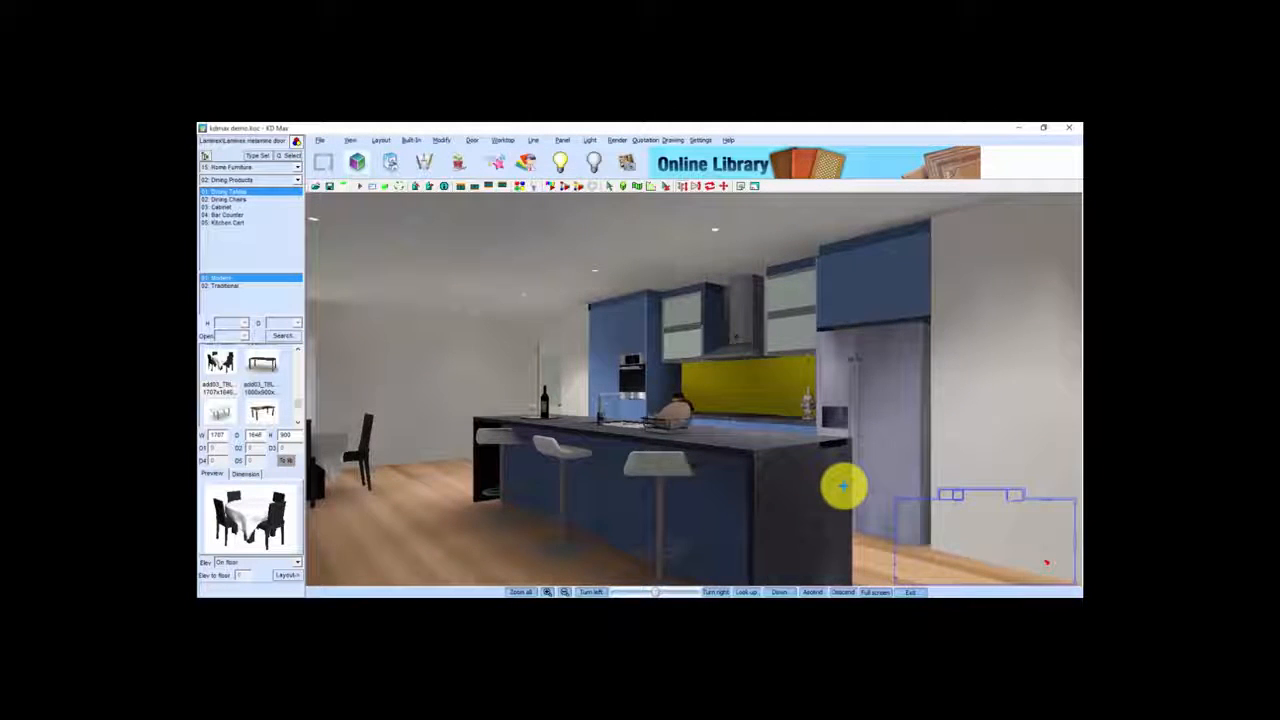
left_click(626, 162)
left_click(640, 368)
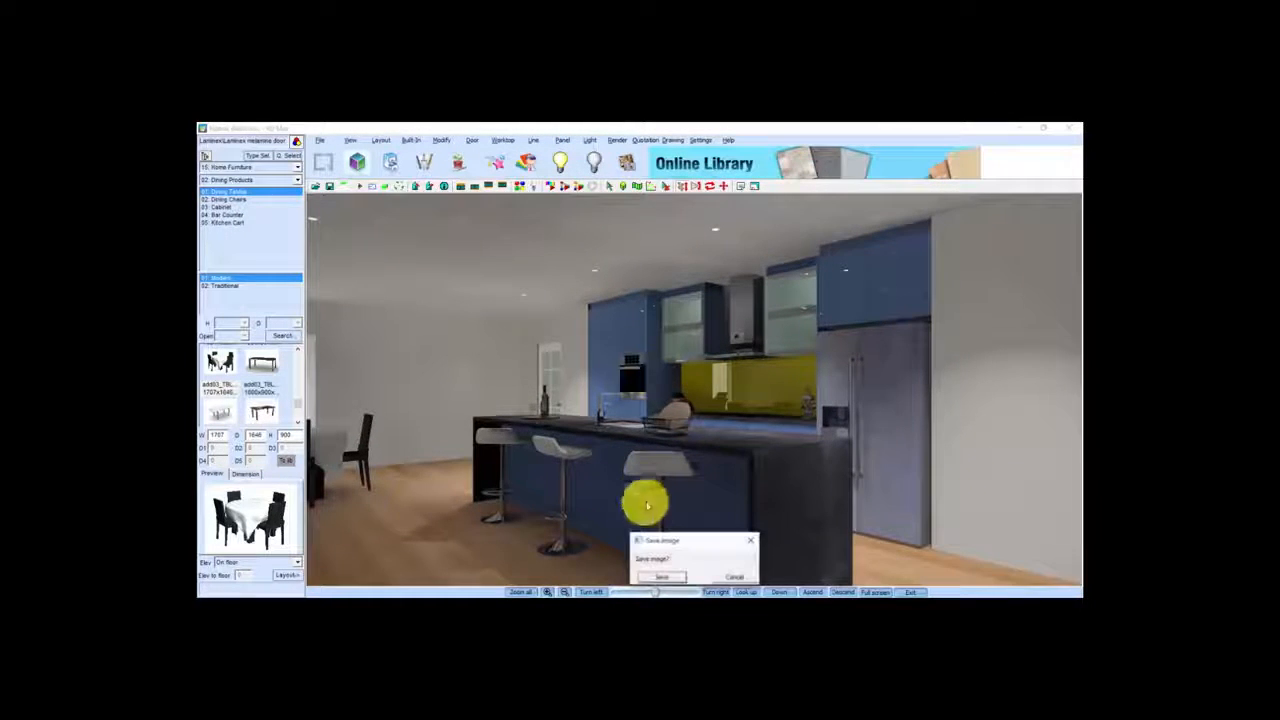
left_click(663, 578)
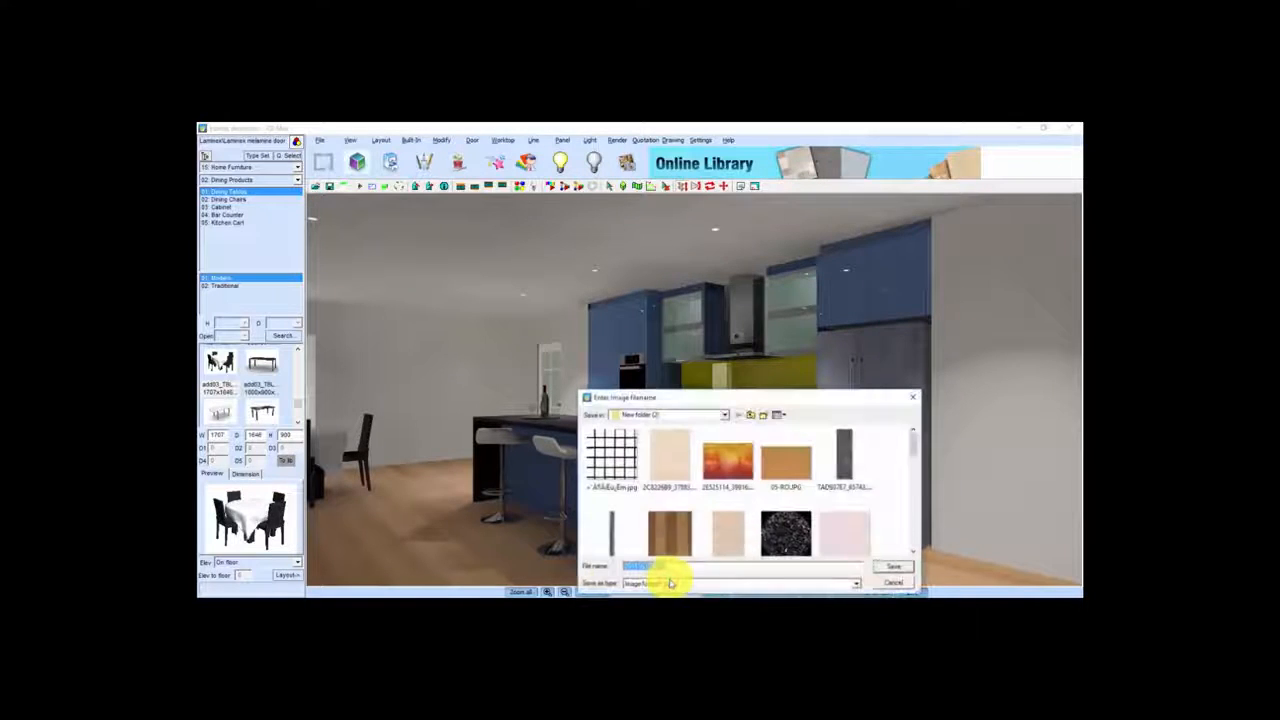
left_click(889, 565)
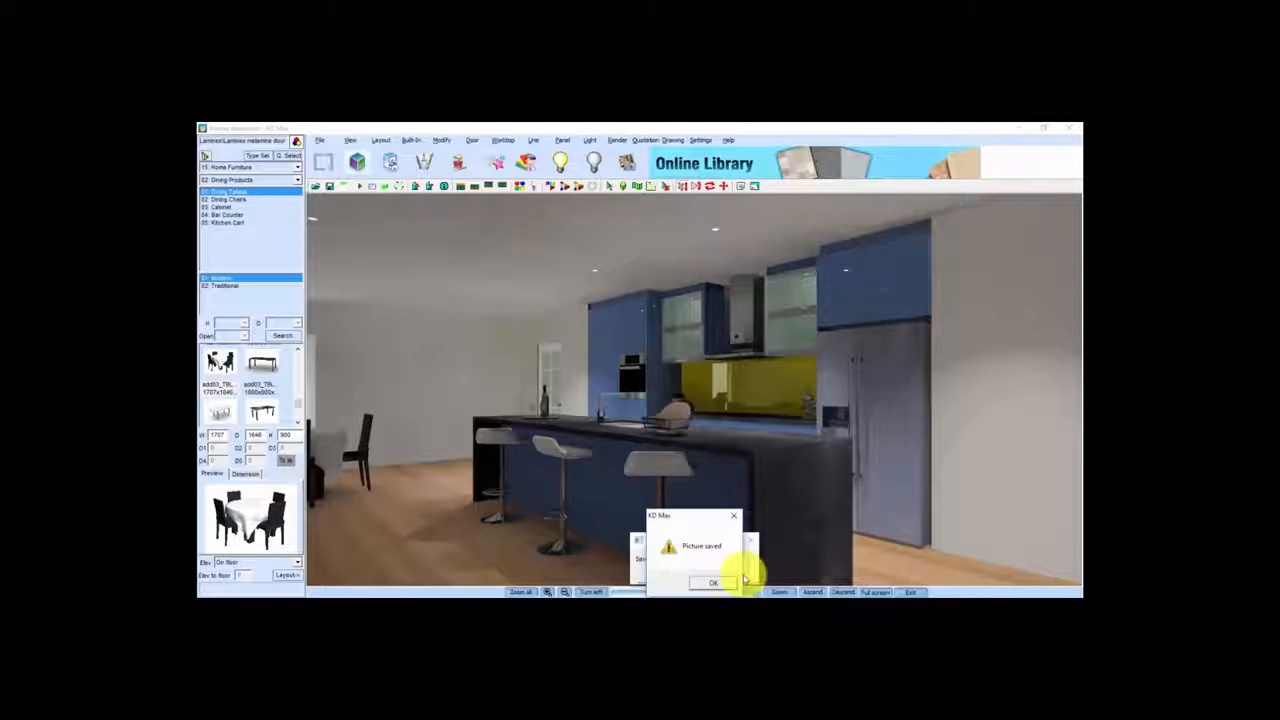
left_click(713, 582)
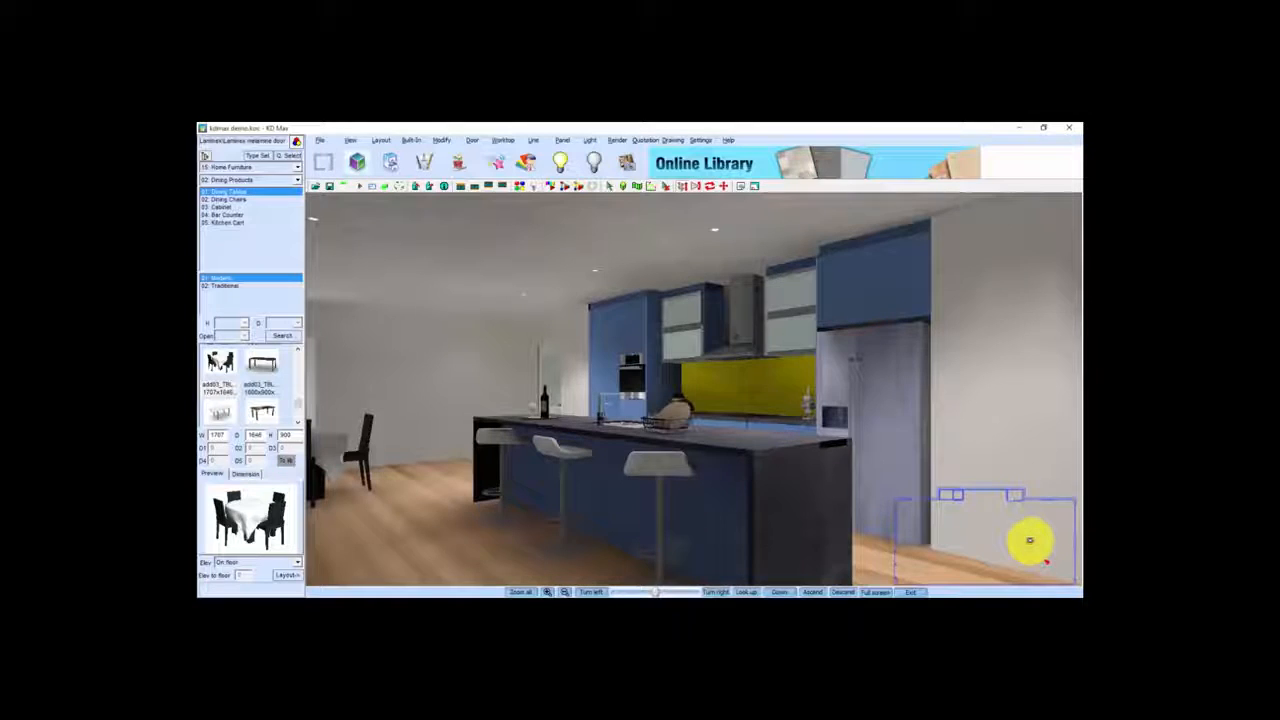
Render a High quality effect picture looking lengthwise along the island towards the dining area window and save the image
left_click(997, 543)
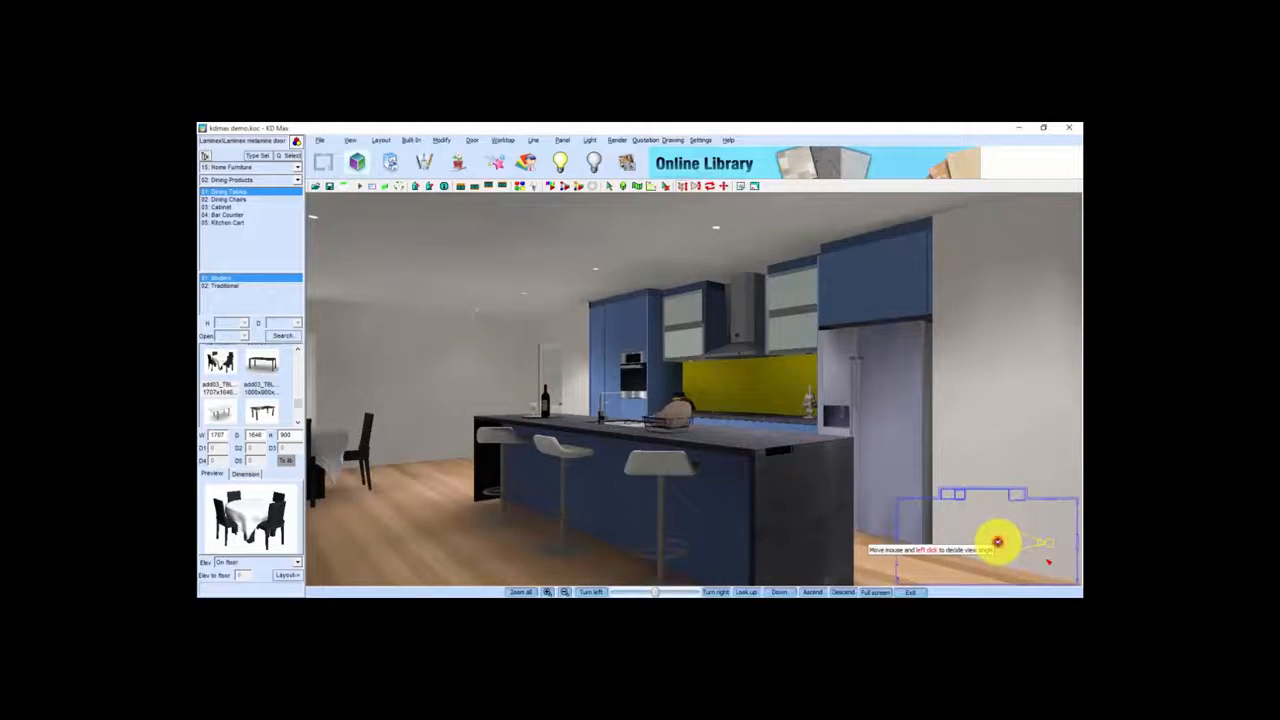
scroll(1014, 523, "down", 3)
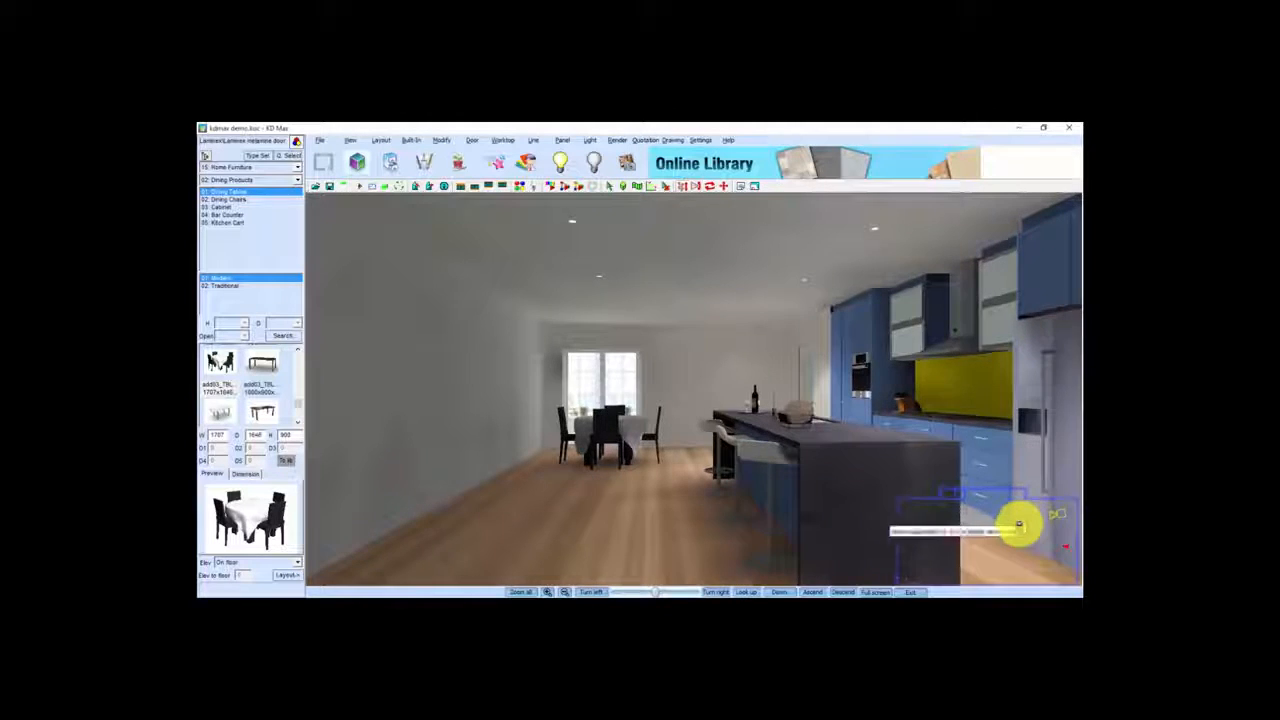
left_click(1017, 523)
left_click_drag(793, 525, 761, 489)
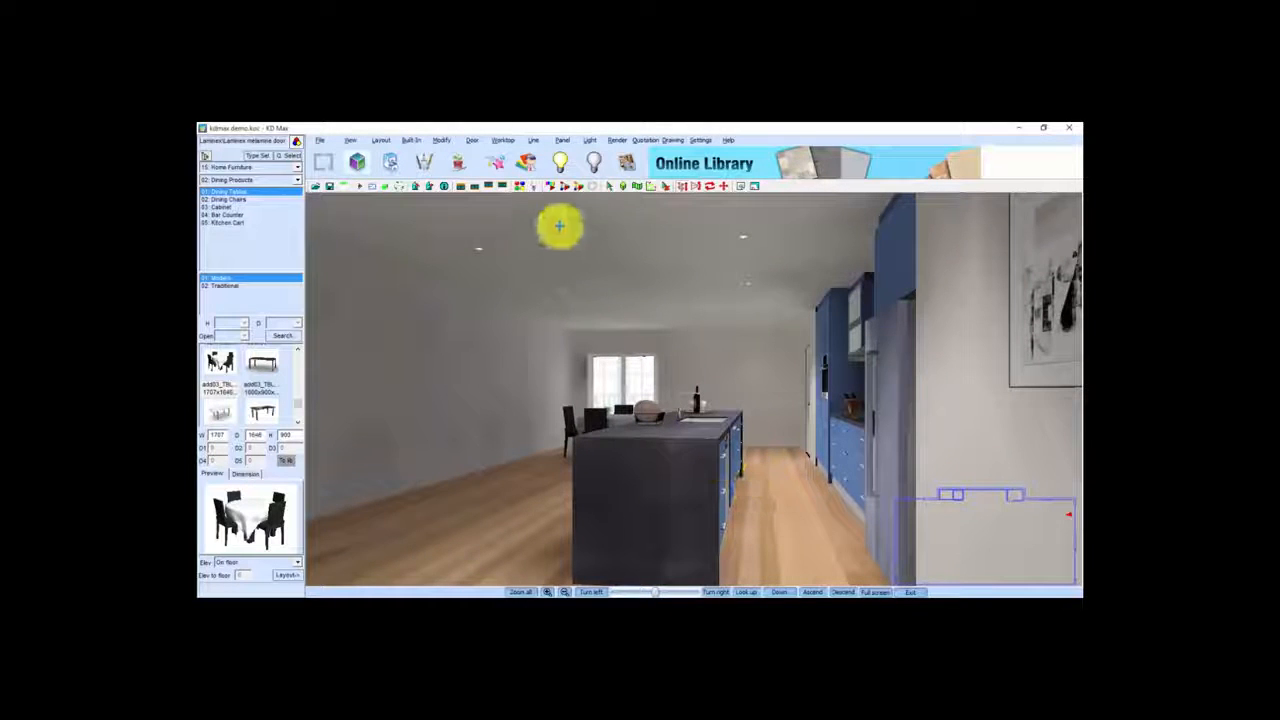
left_click(625, 163)
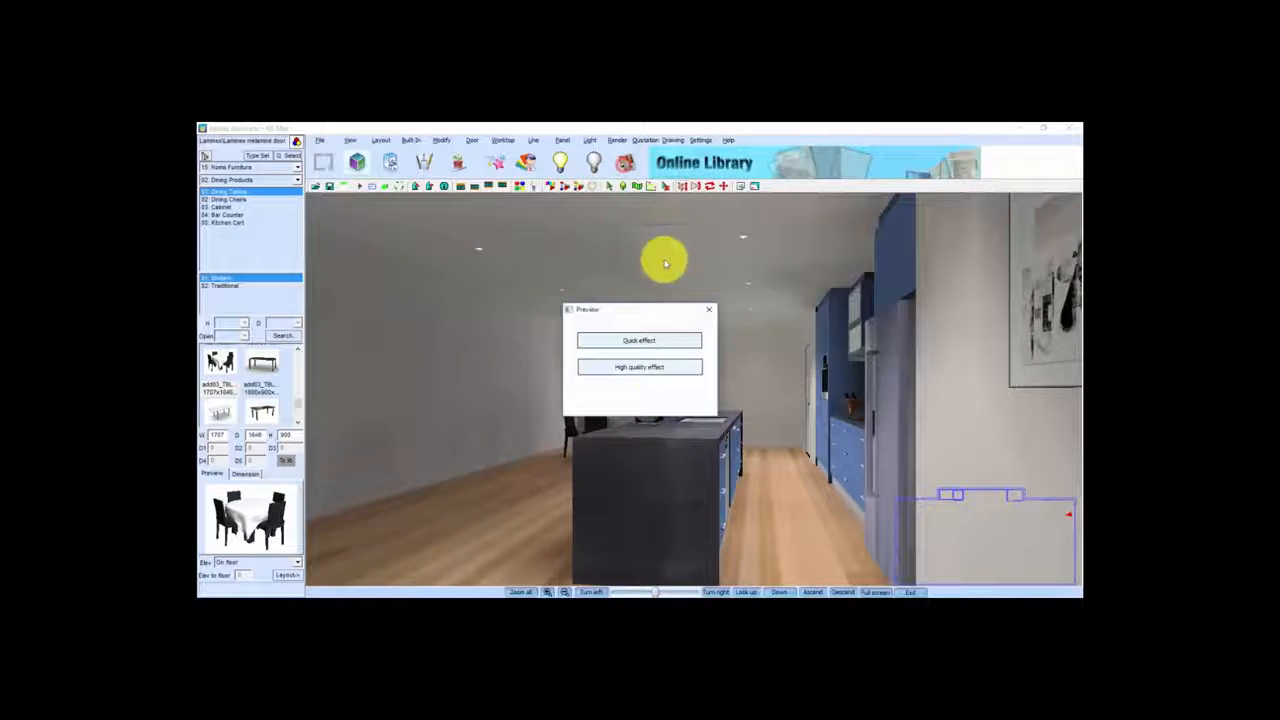
left_click(651, 367)
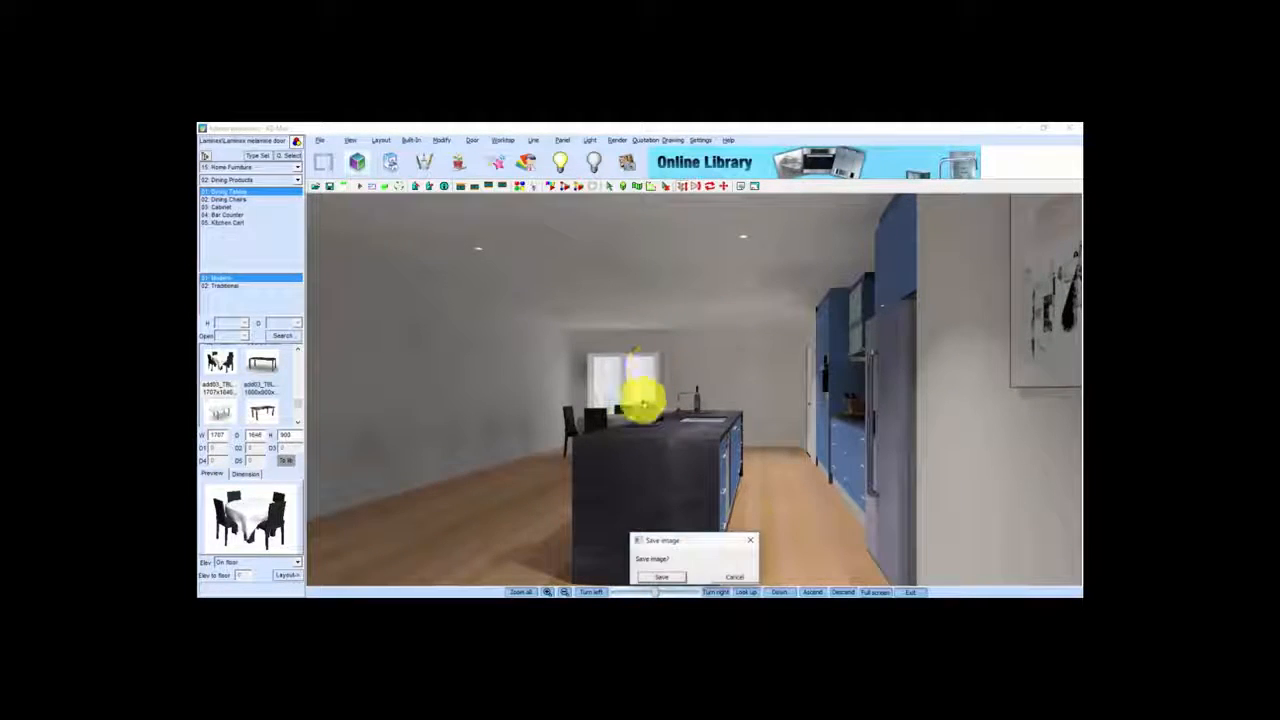
left_click(668, 578)
left_click(889, 566)
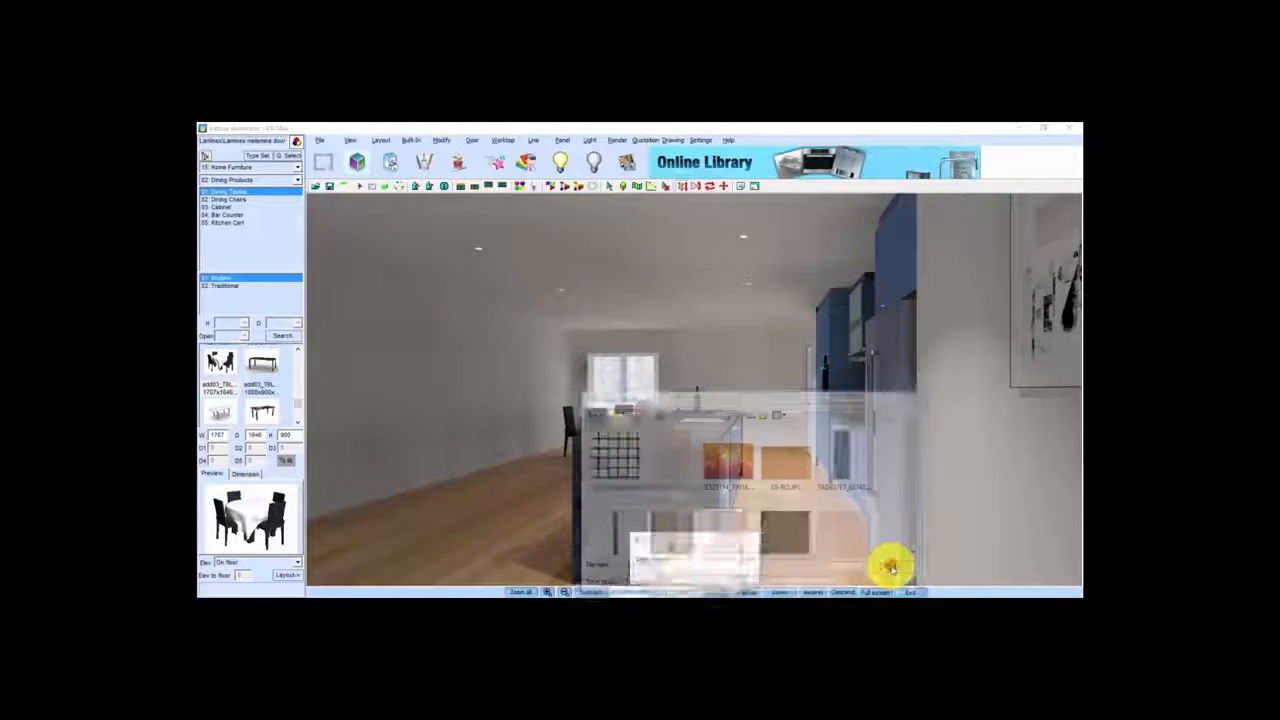
left_click(714, 581)
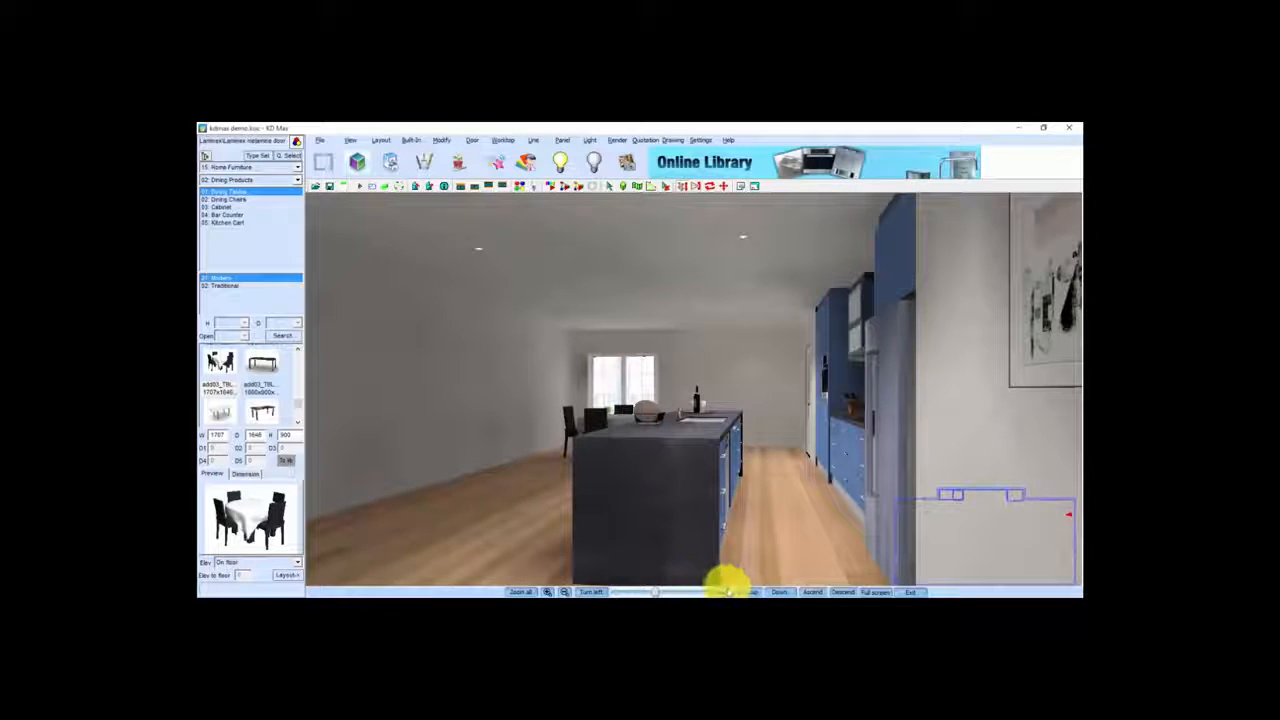
Turn off the calculated lighting in the 3D kitchen scene
left_click_drag(806, 491, 806, 500)
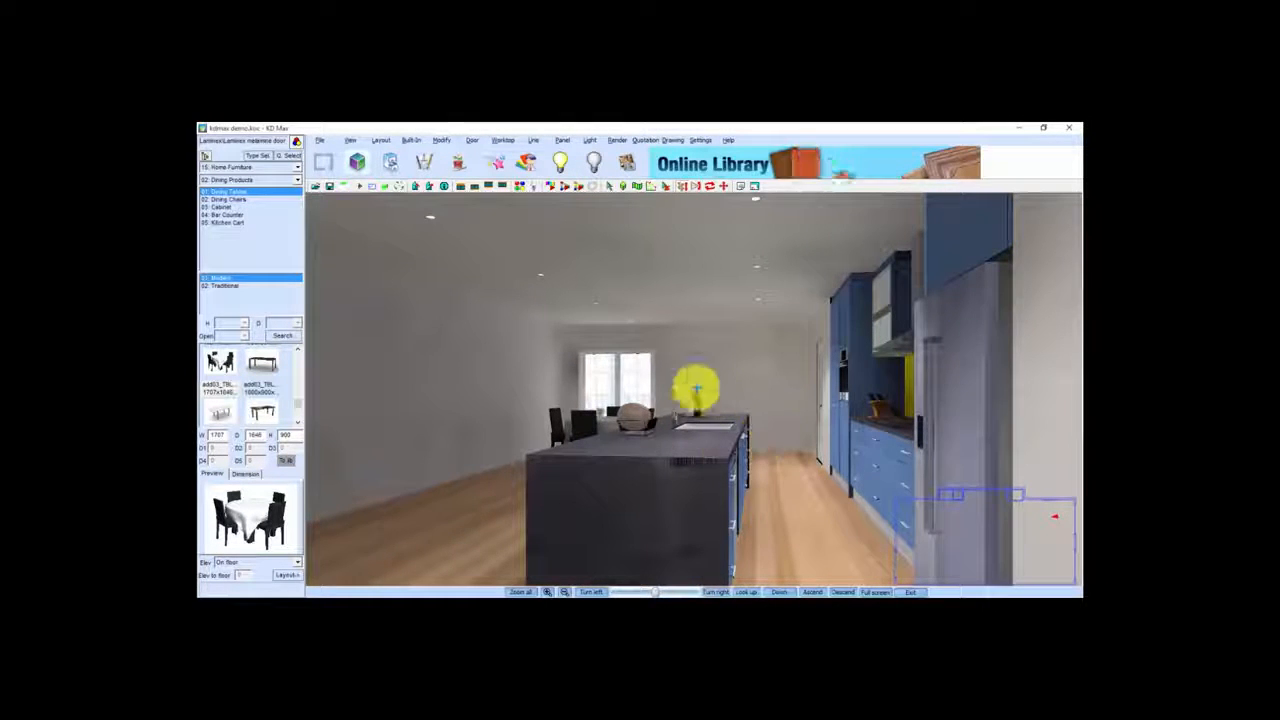
left_click(593, 163)
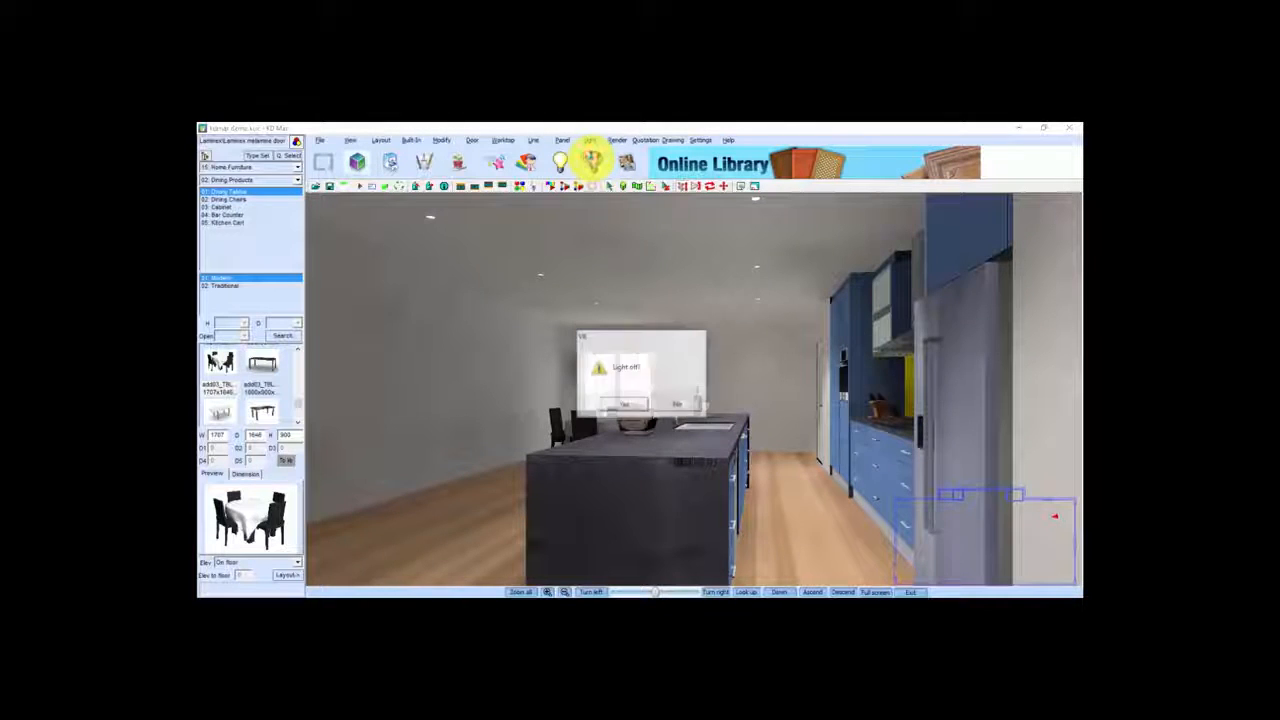
left_click(622, 405)
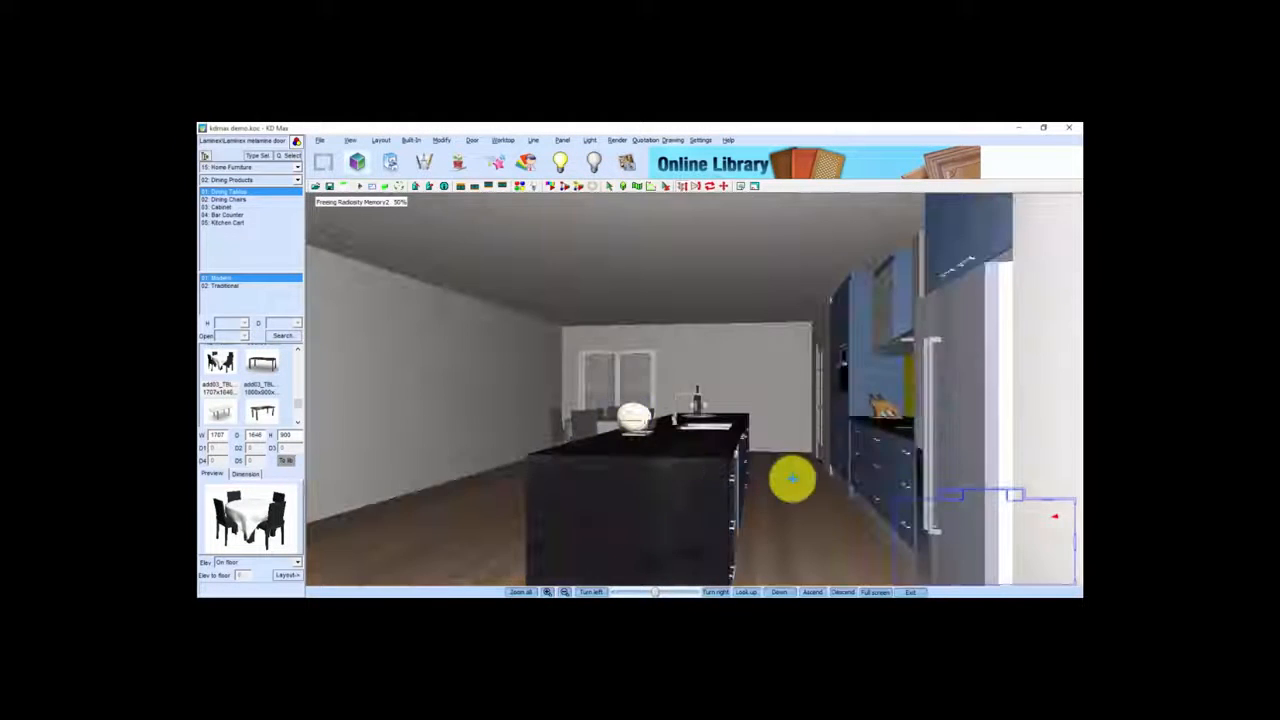
Generate the quotation, accepting both worktop sizes and pricing the cabinet units by length ($/m)
left_click_drag(948, 538, 954, 529)
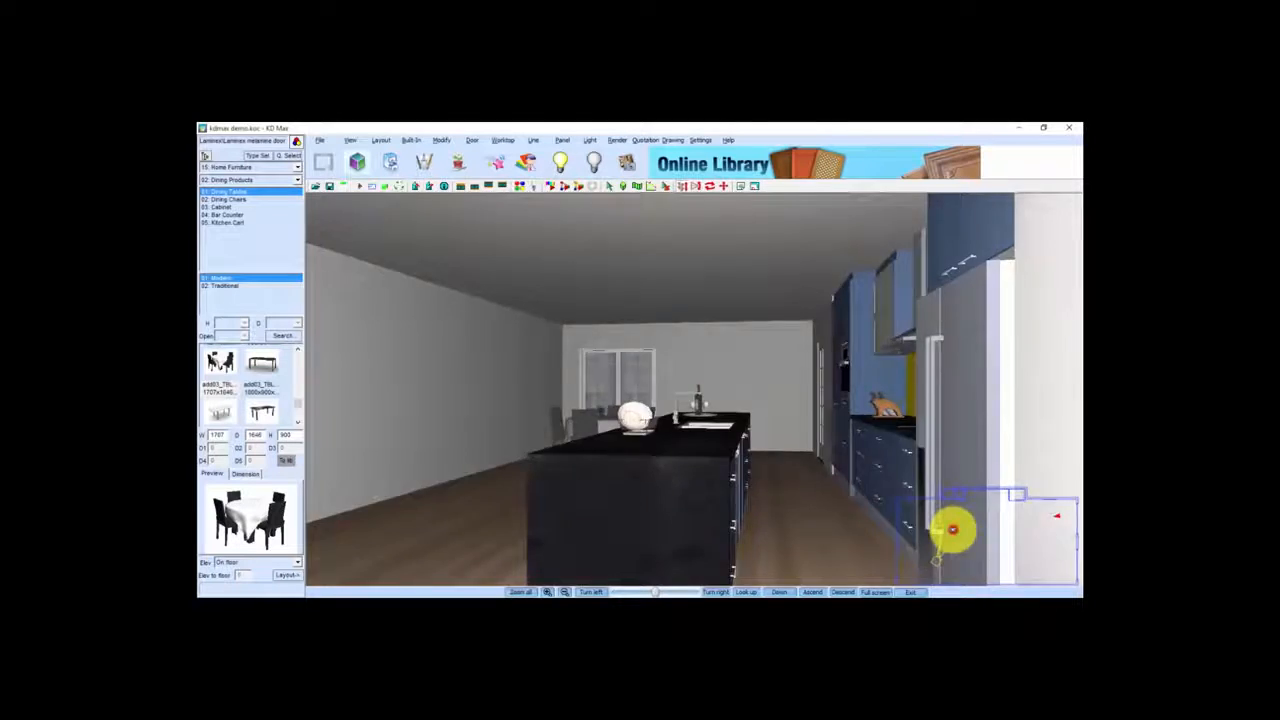
left_click_drag(614, 509, 556, 478)
scroll(549, 457, "down", 3)
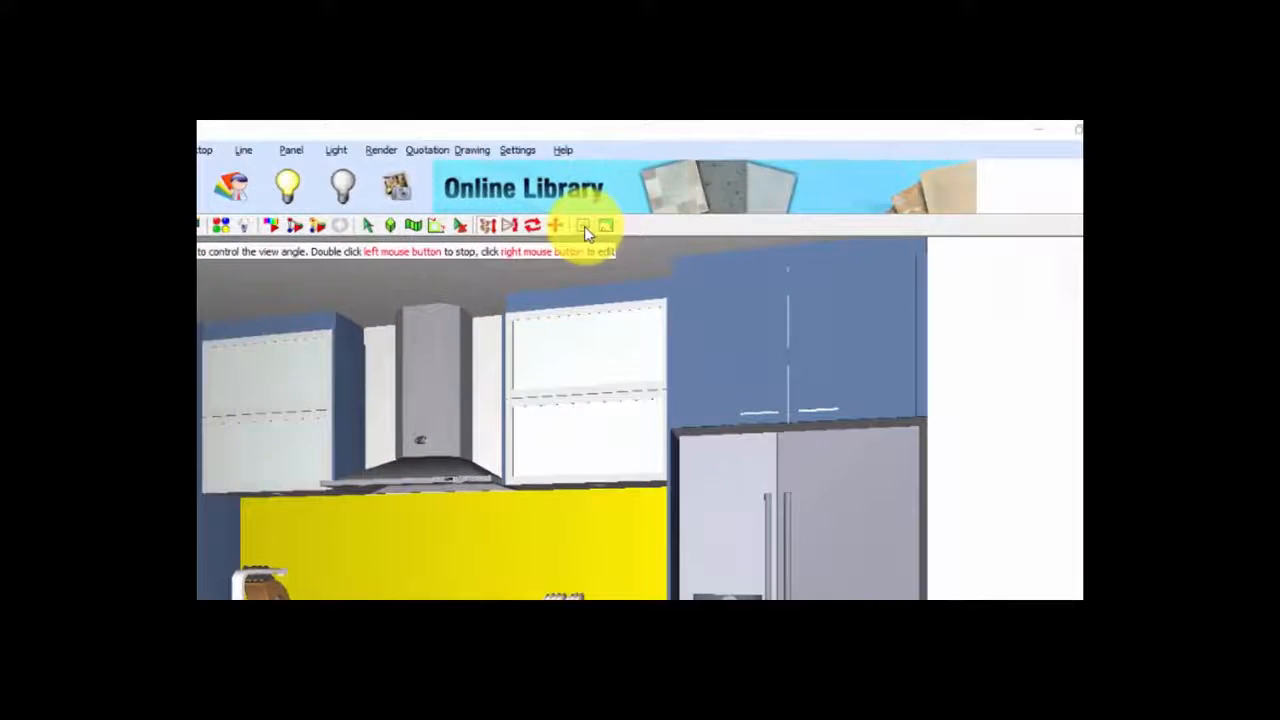
left_click(584, 228)
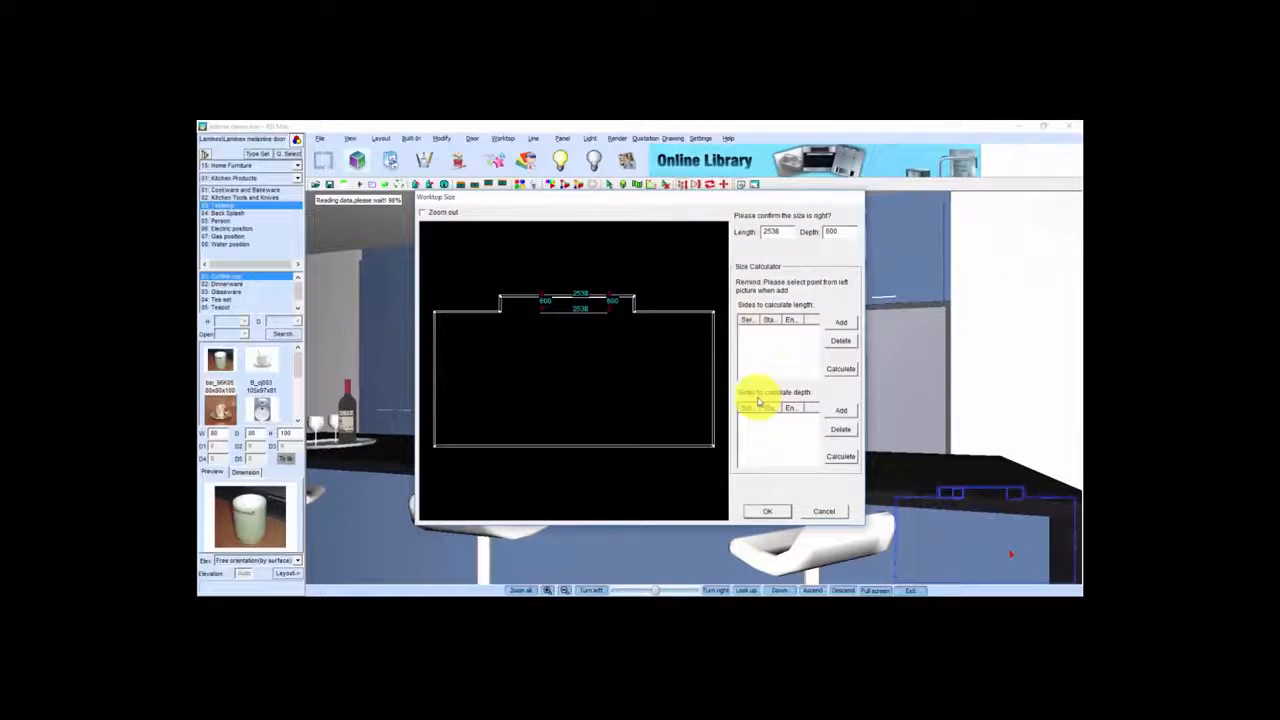
left_click(767, 512)
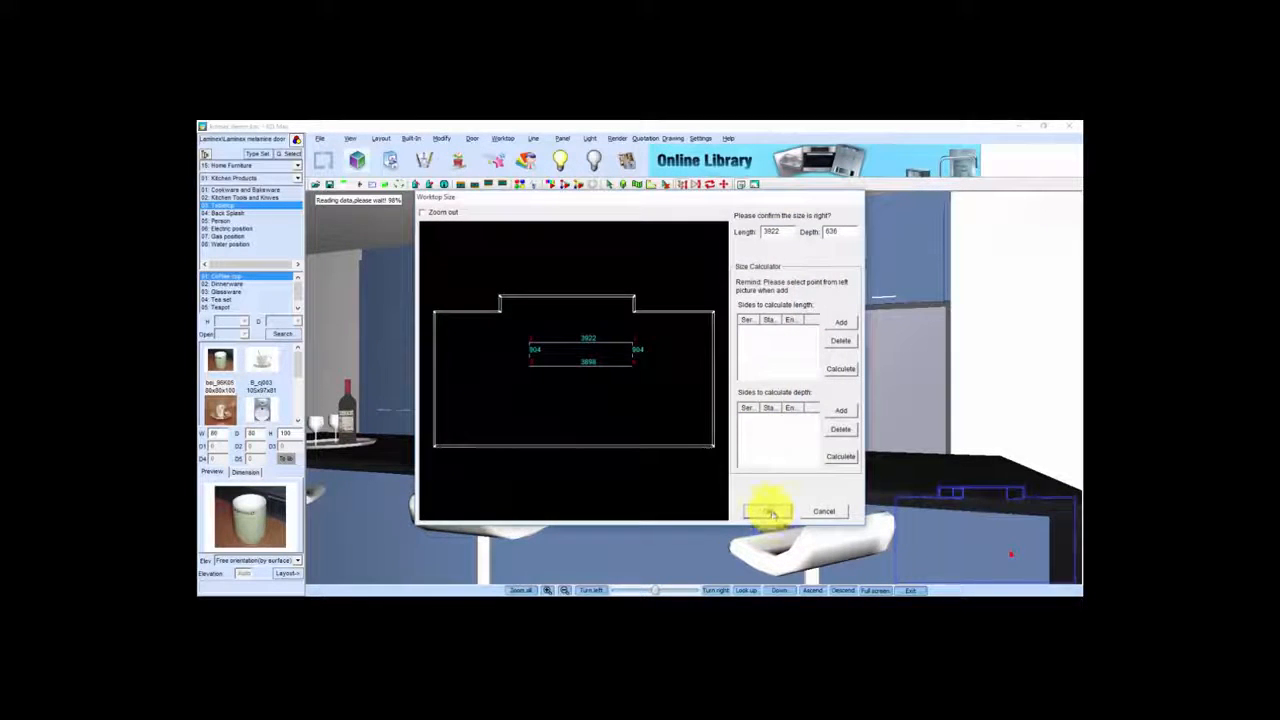
left_click(771, 513)
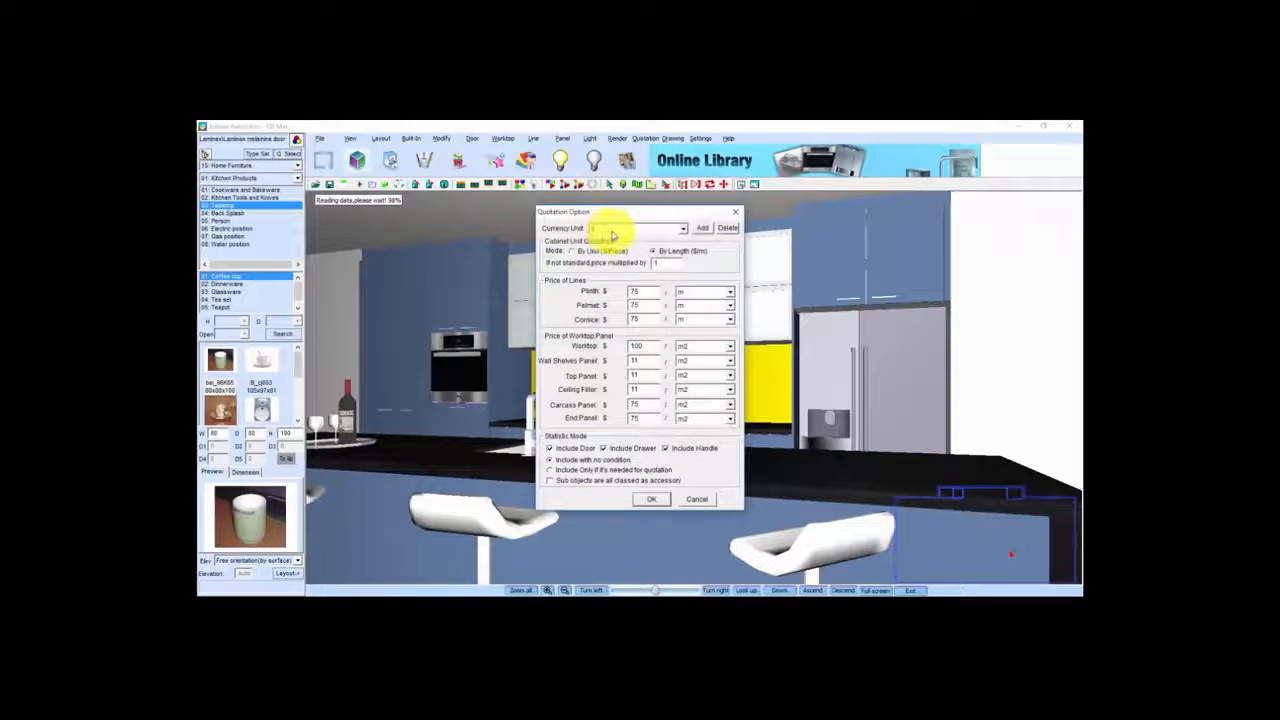
left_click(662, 251)
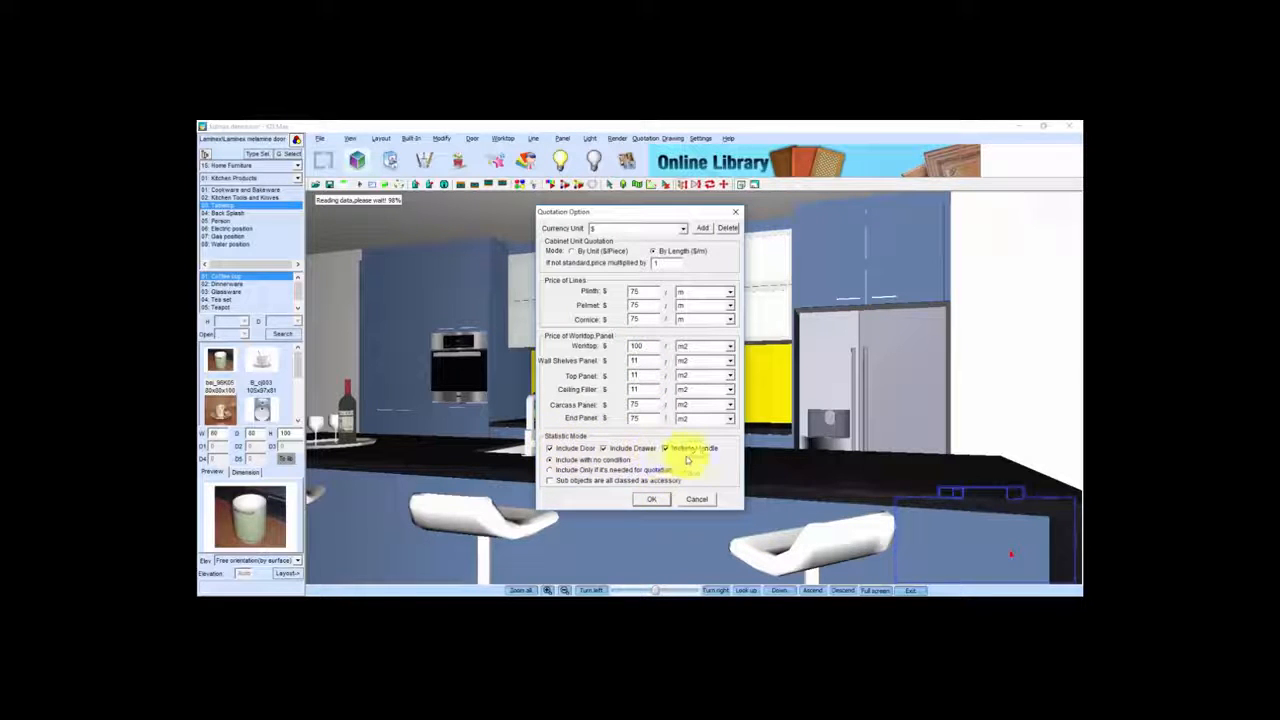
left_click(653, 499)
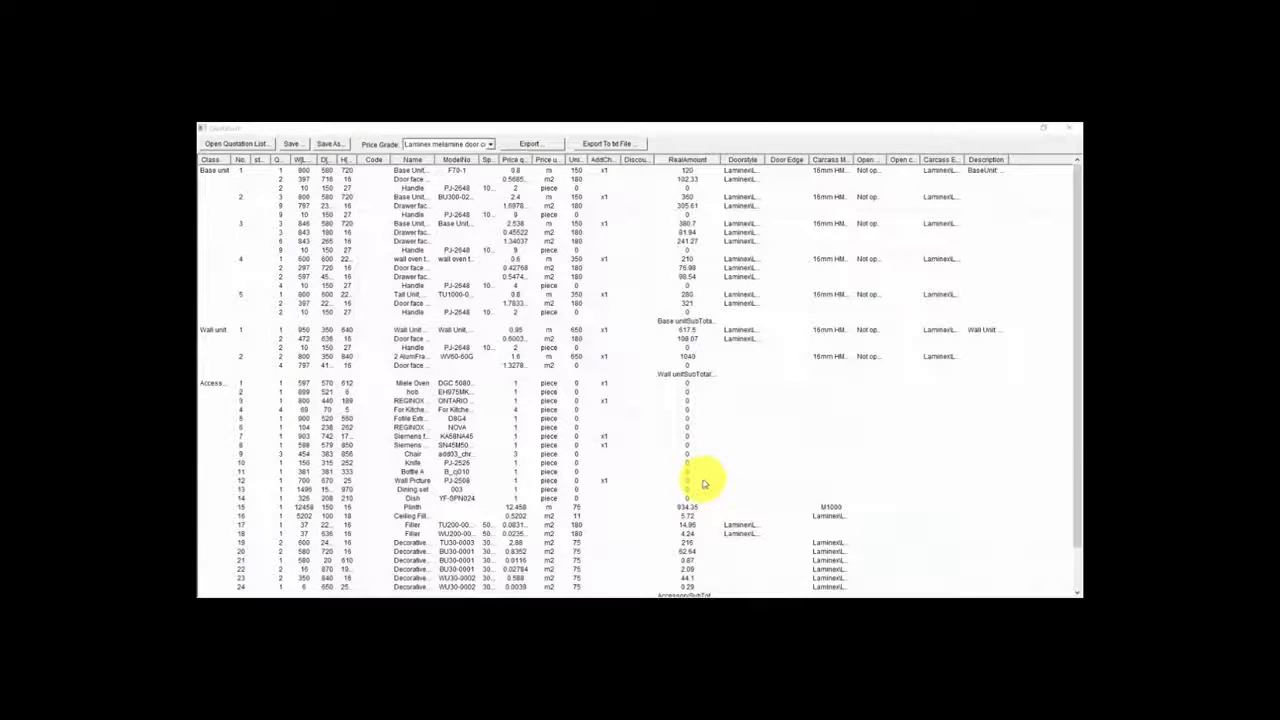
Export the full itemised quotation to an Excel sheet and widen its Name and ModelNo columns
left_click(530, 144)
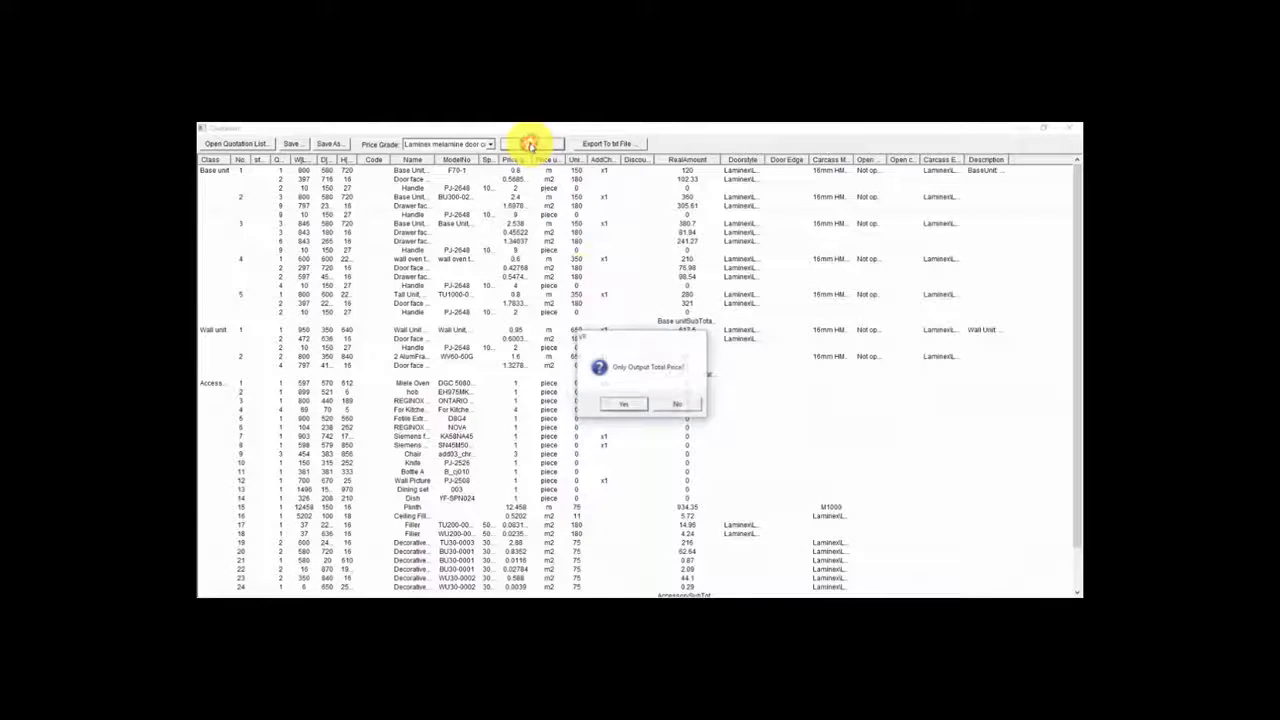
left_click(678, 405)
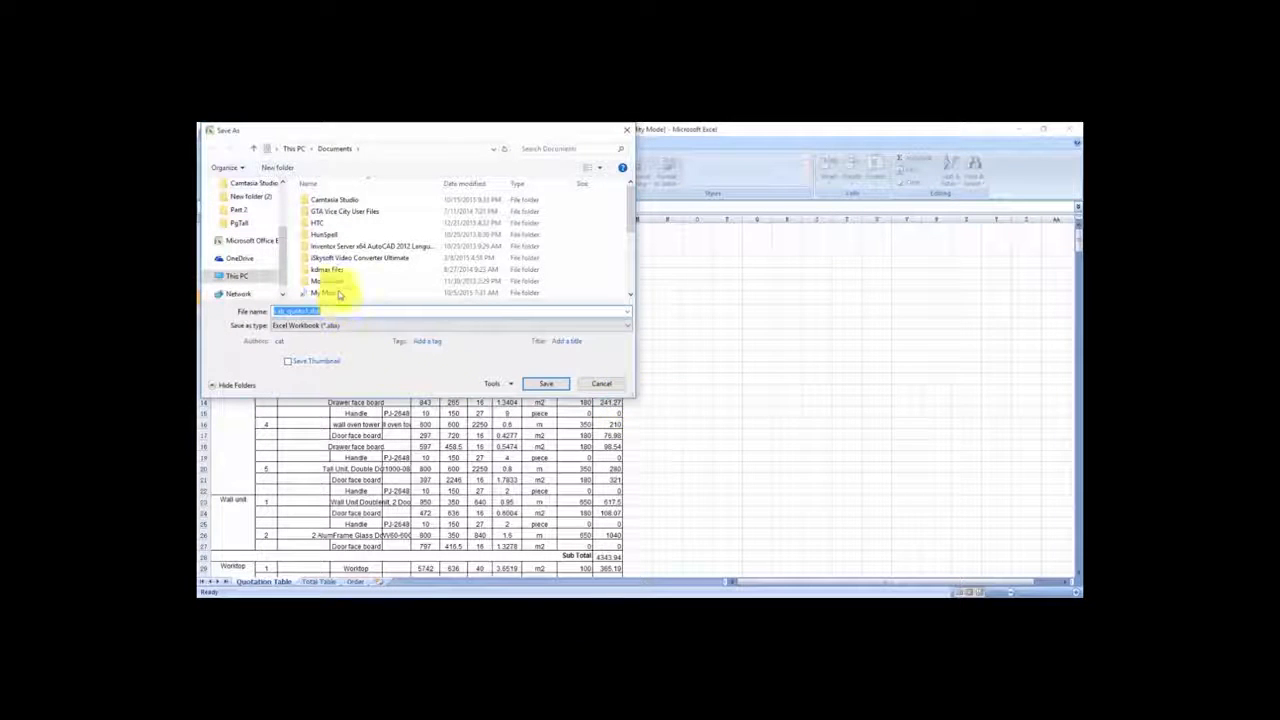
left_click(602, 385)
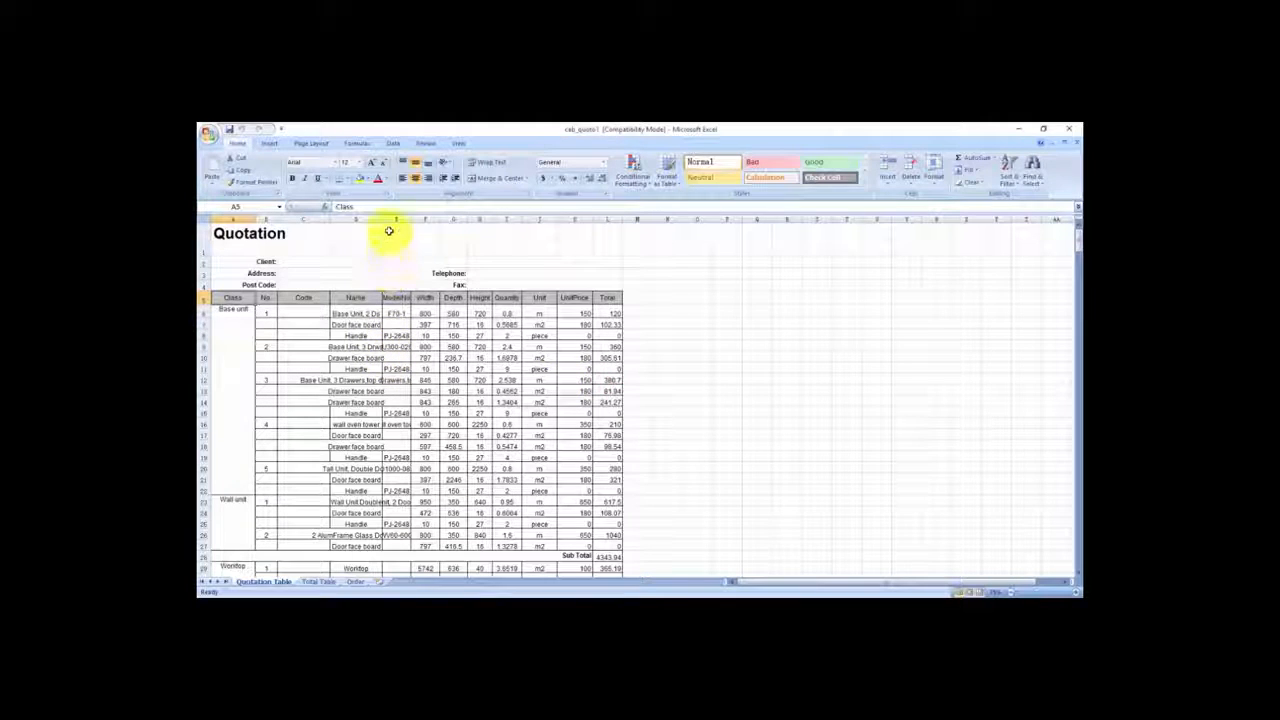
left_click_drag(382, 219, 512, 218)
Review the base unit, wall unit, worktop and accessory lines with their subtotals and grand total in the quotation sheet
scroll(788, 409, "down", 2)
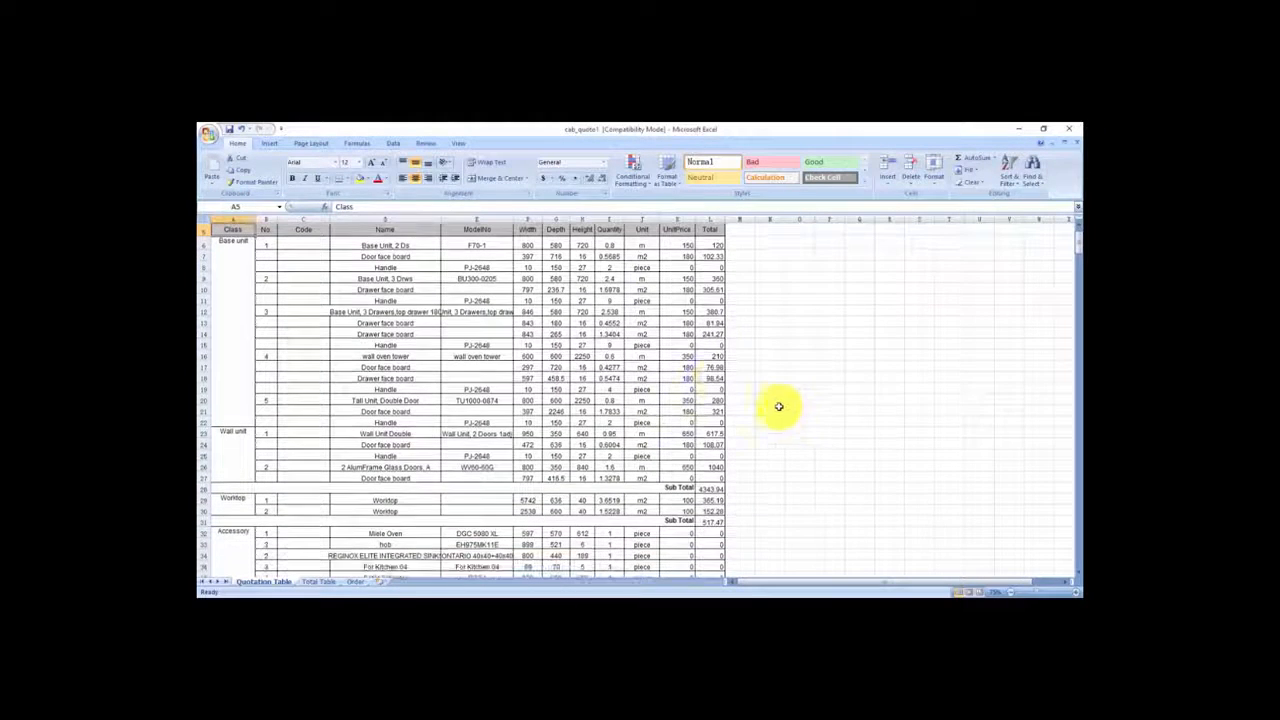
left_click(234, 237)
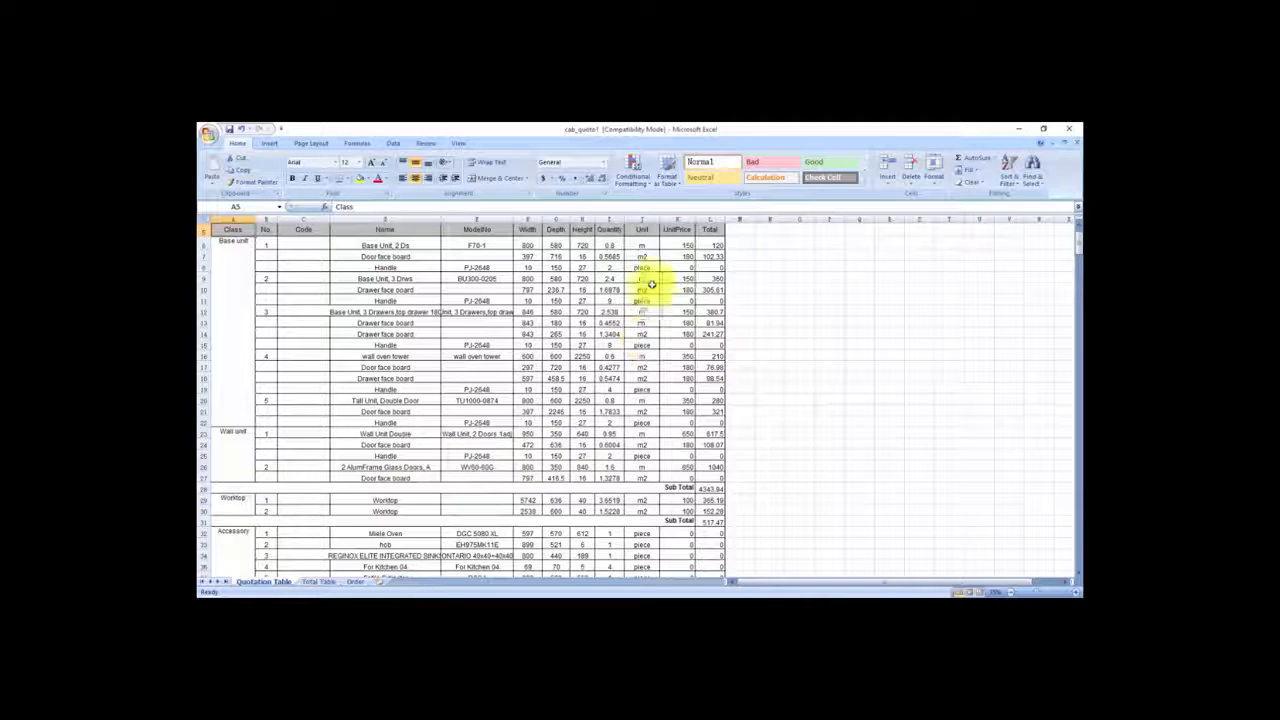
scroll(671, 437, "down", 1)
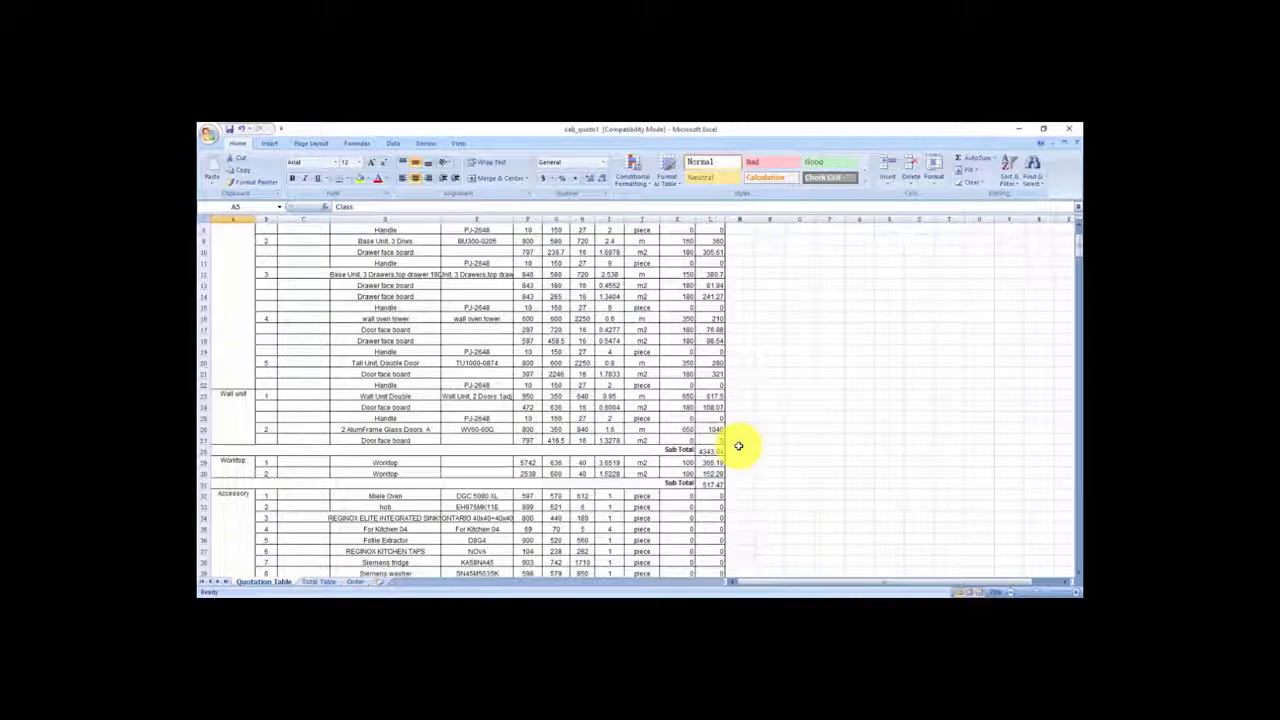
scroll(414, 466, "down", 1)
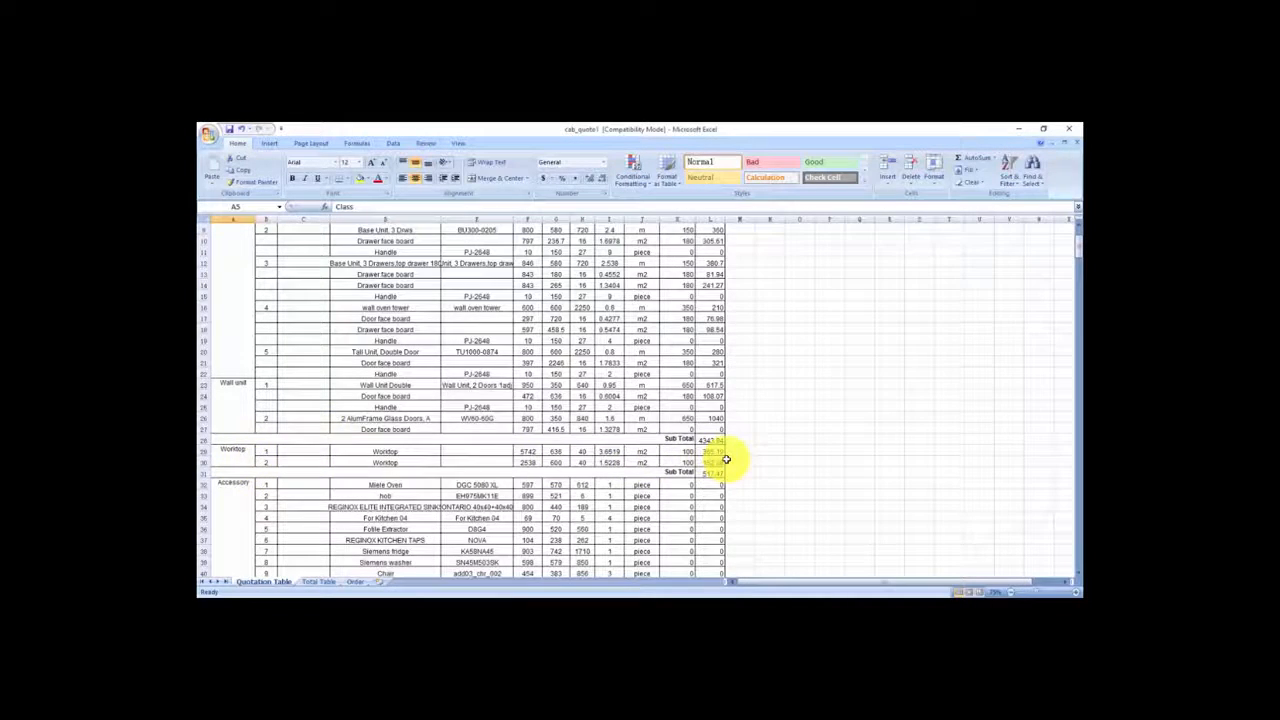
scroll(726, 459, "down", 5)
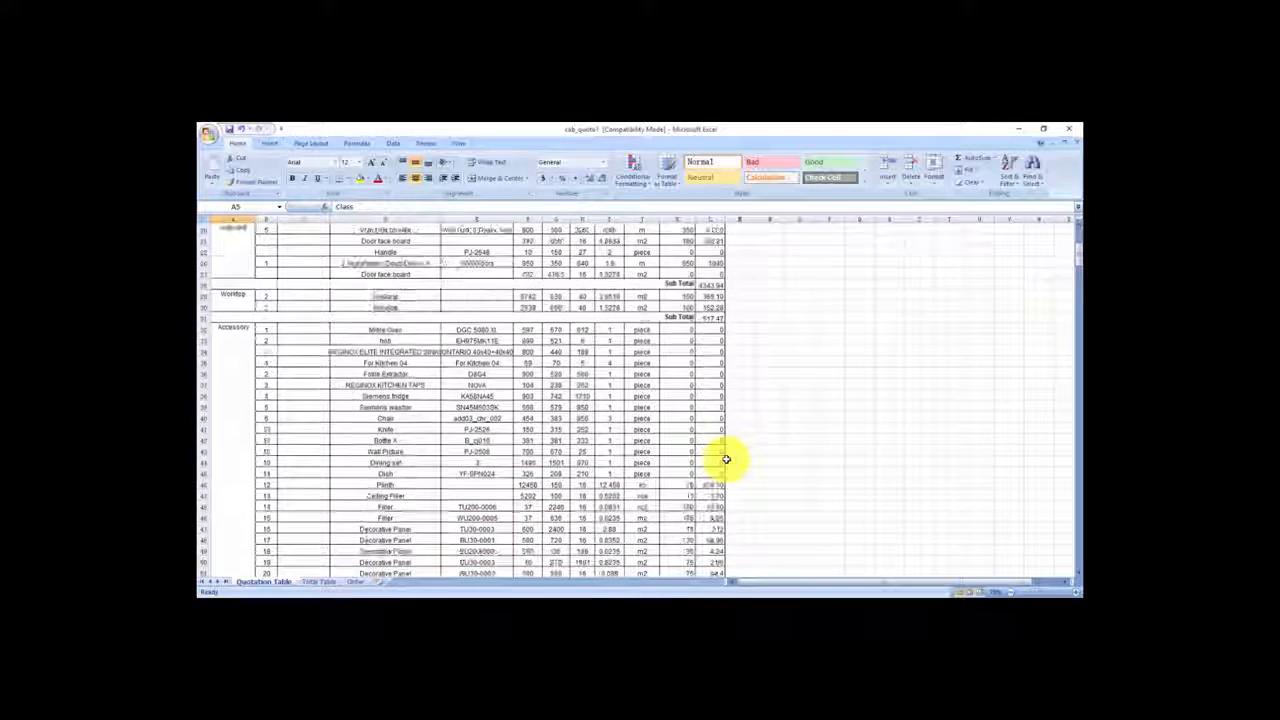
scroll(726, 459, "down", 1)
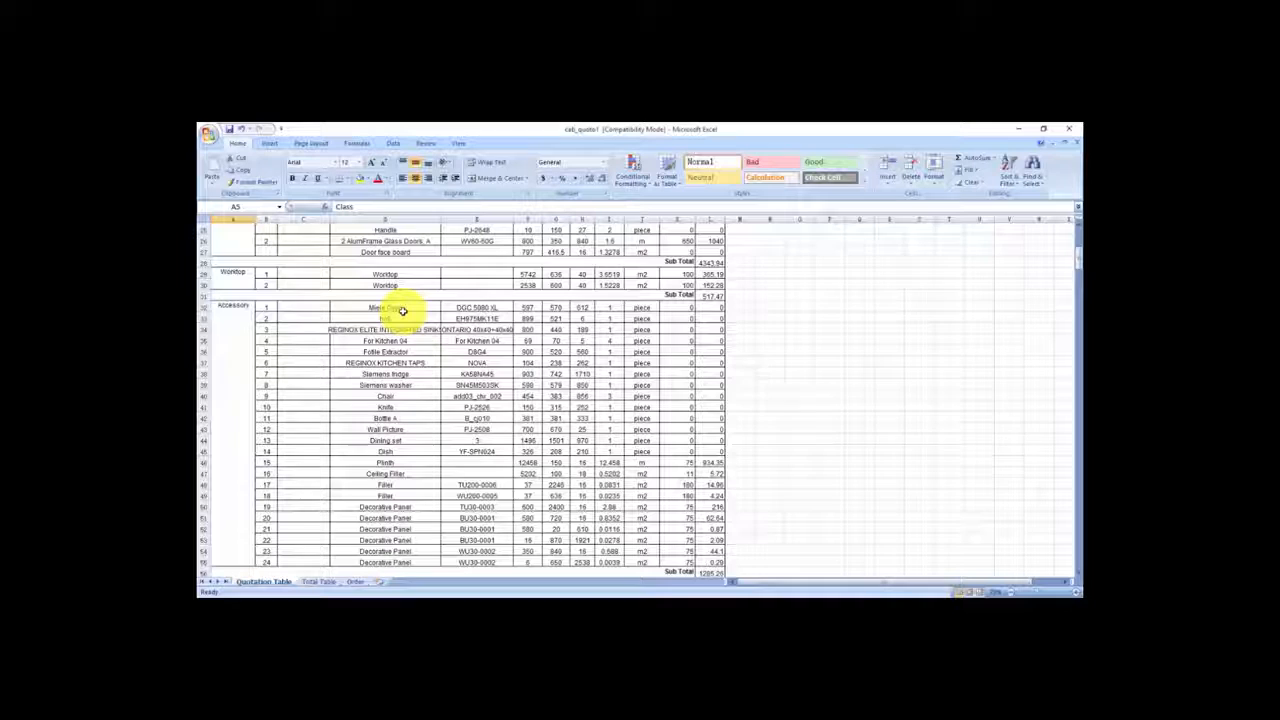
scroll(408, 421, "down", 2)
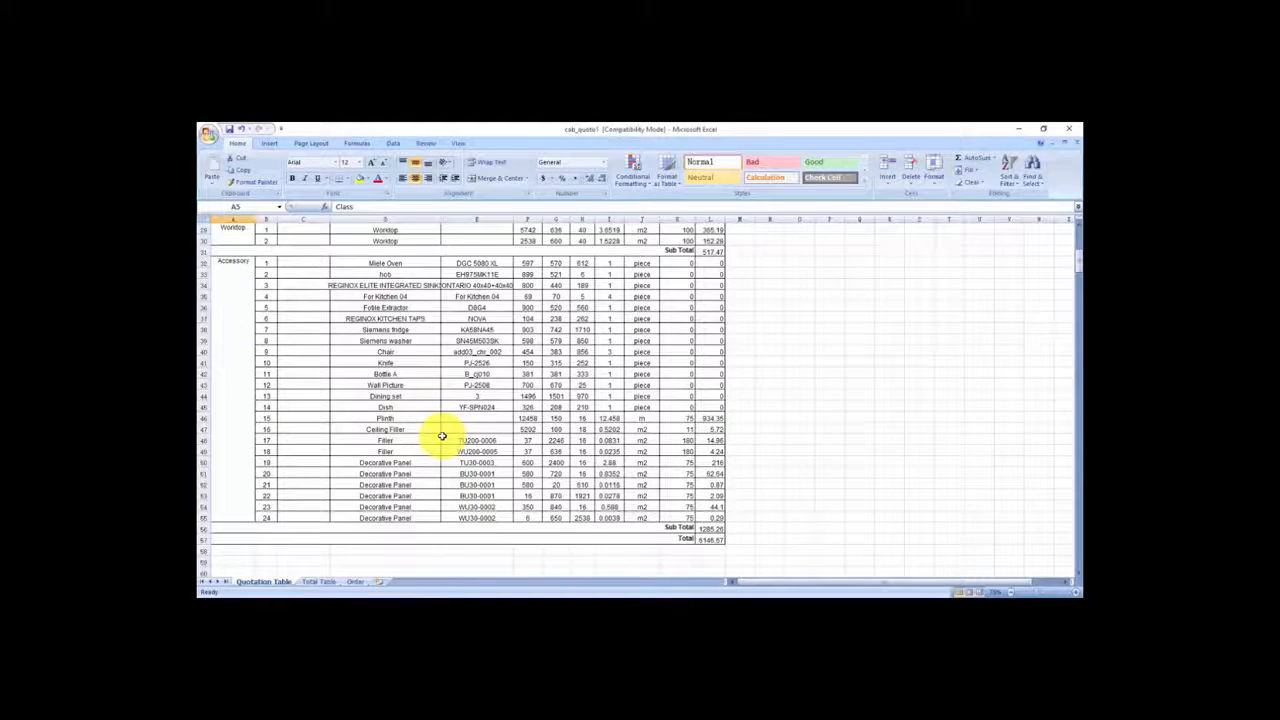
scroll(441, 436, "down", 2)
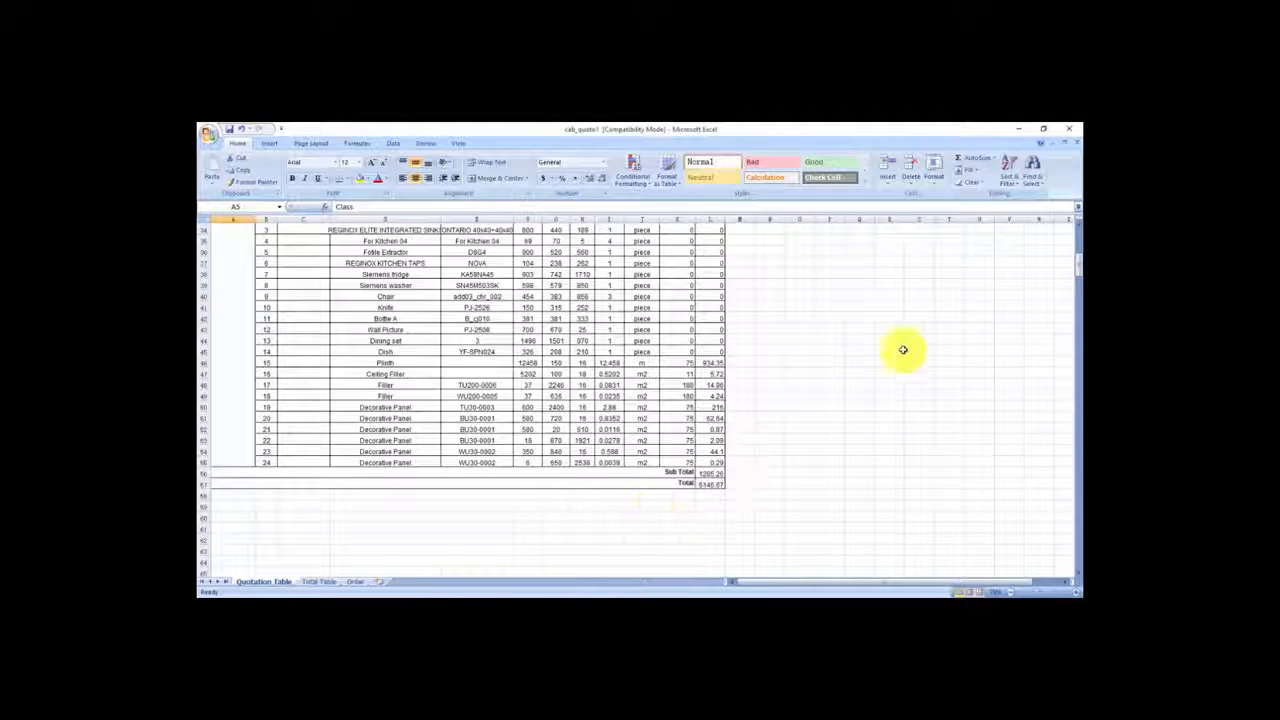
Close the quotation spreadsheet without saving its changes and leave the quotation list to return to the kitchen model
left_click(1069, 130)
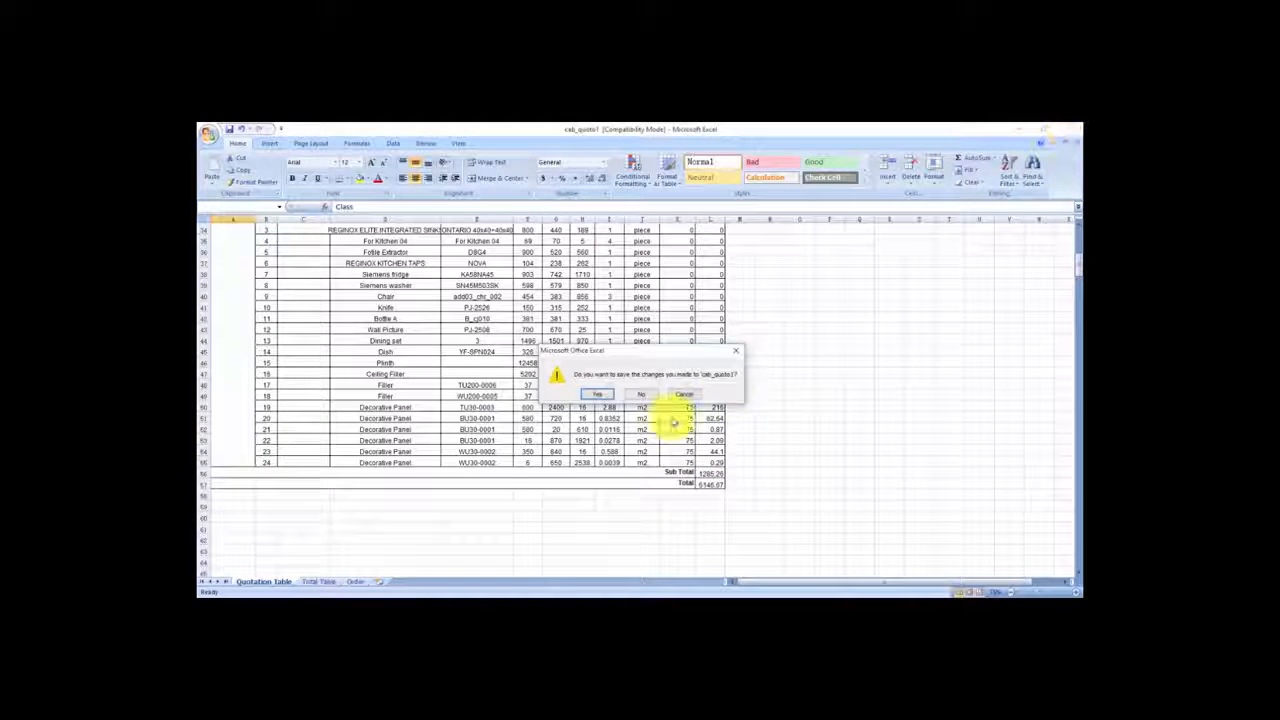
left_click(641, 395)
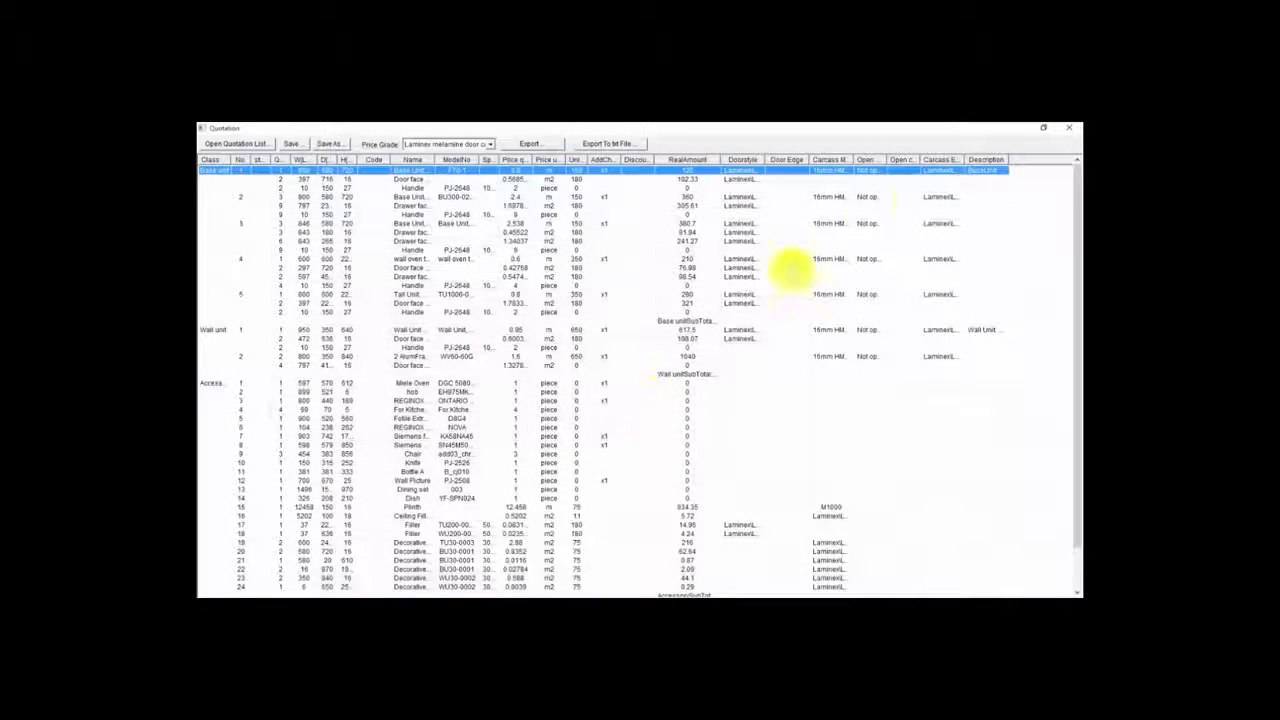
left_click(1069, 130)
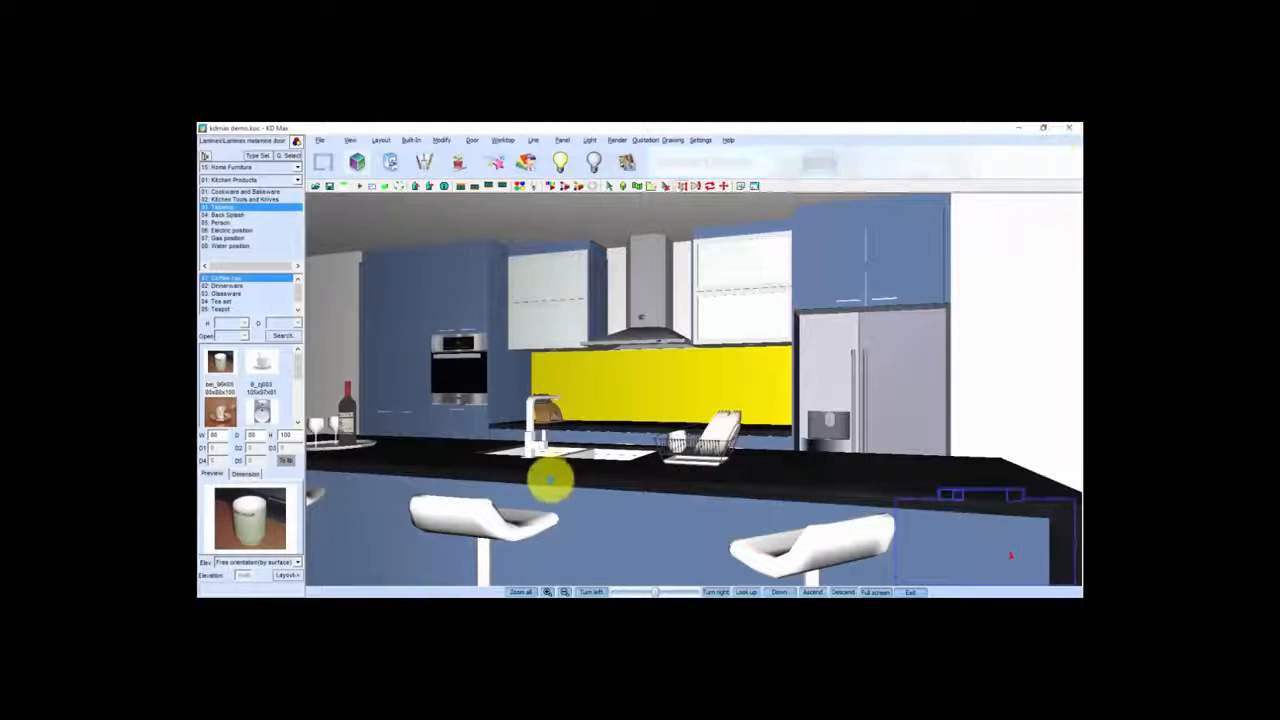
Output the plan, elevation, worktop and wireframe drawings on an A4 frame with automatic scale matching
left_click_drag(688, 348, 651, 387)
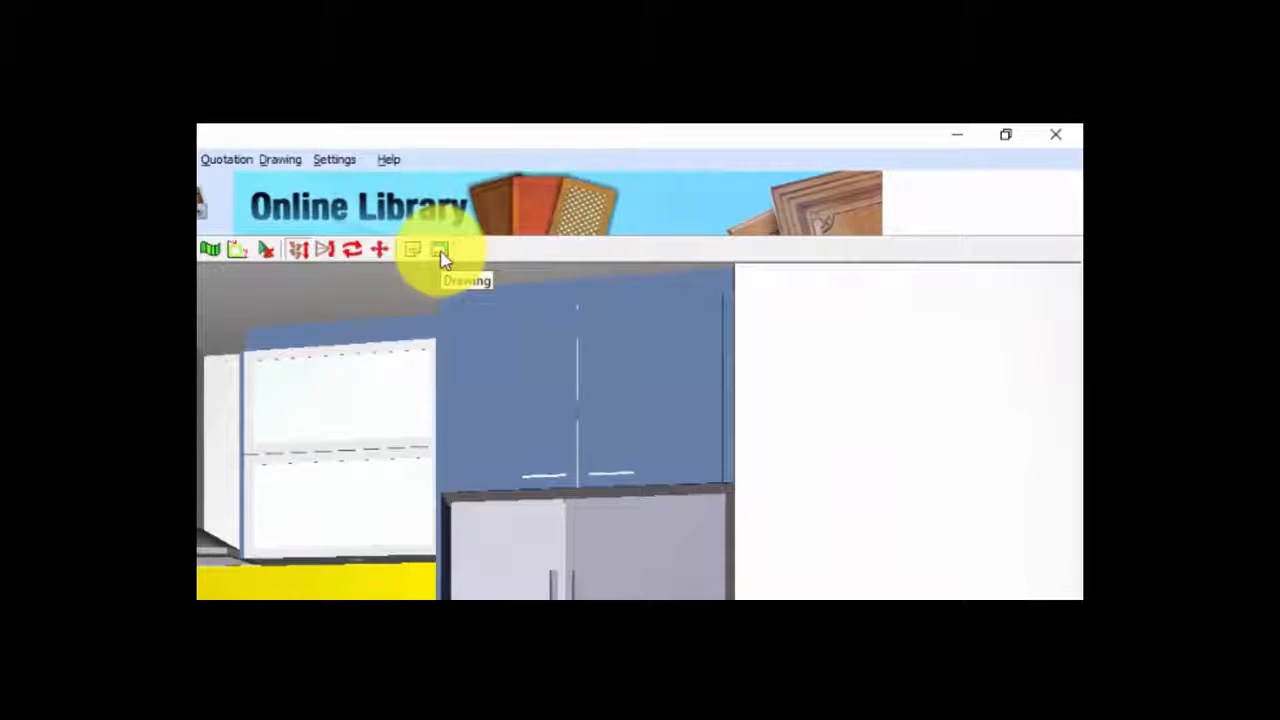
left_click(443, 255)
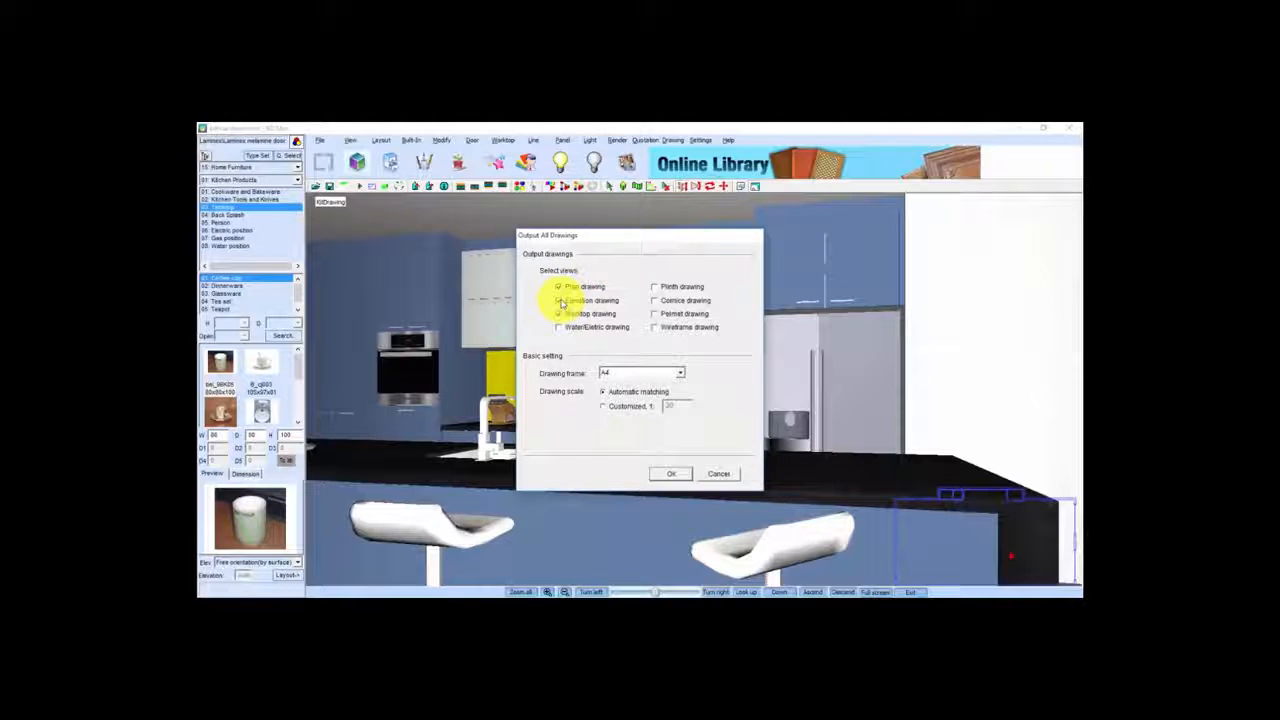
left_click(559, 314)
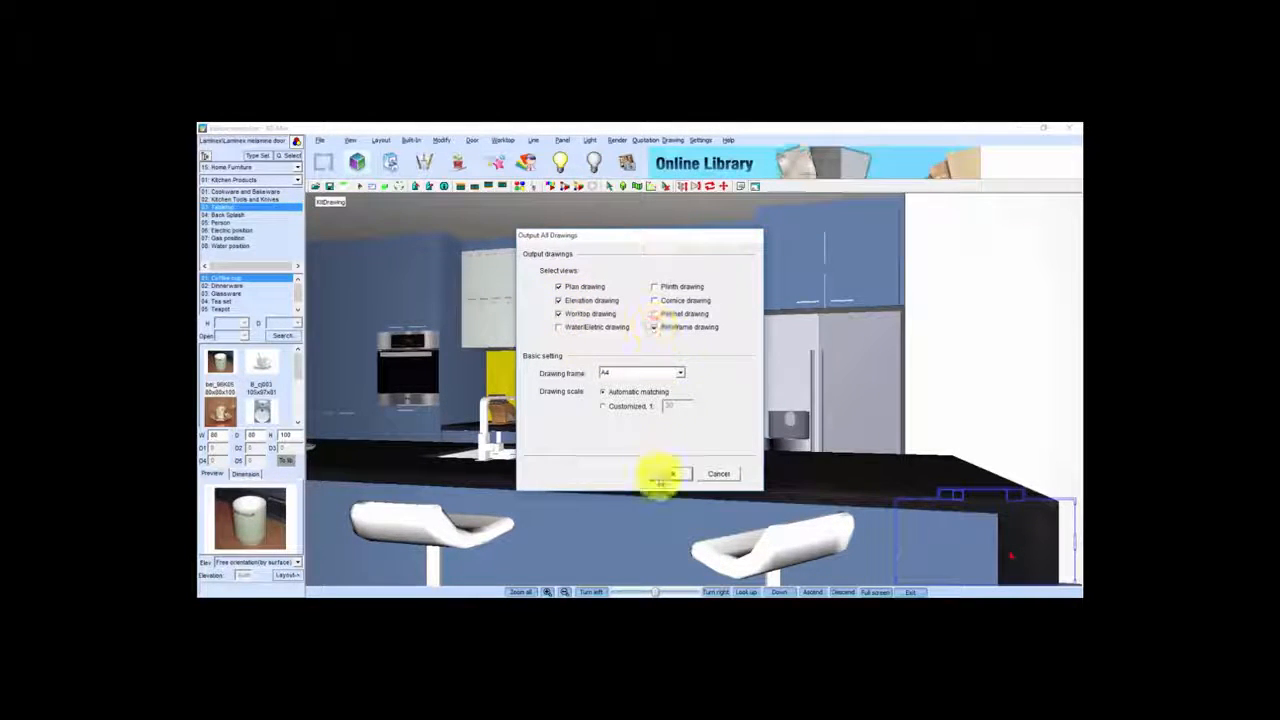
left_click(672, 474)
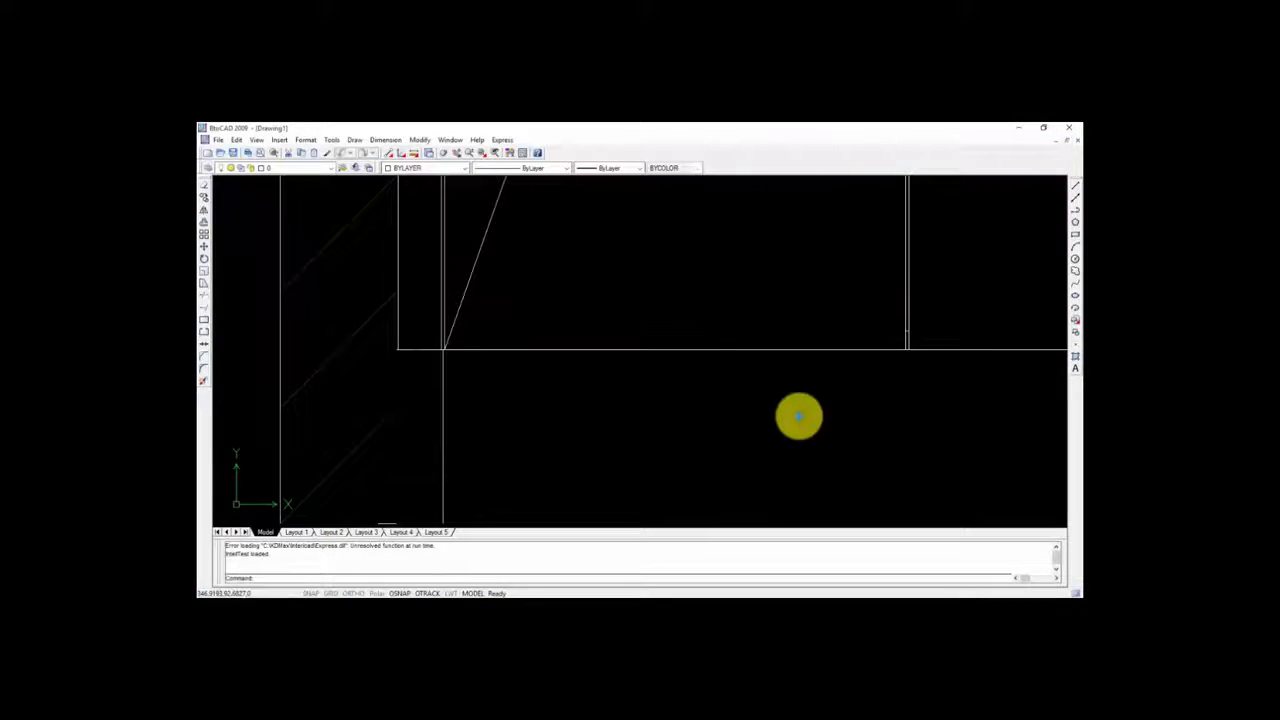
Delete the drawing frame and its title block from around the output kitchen drawings
middle_click(799, 416)
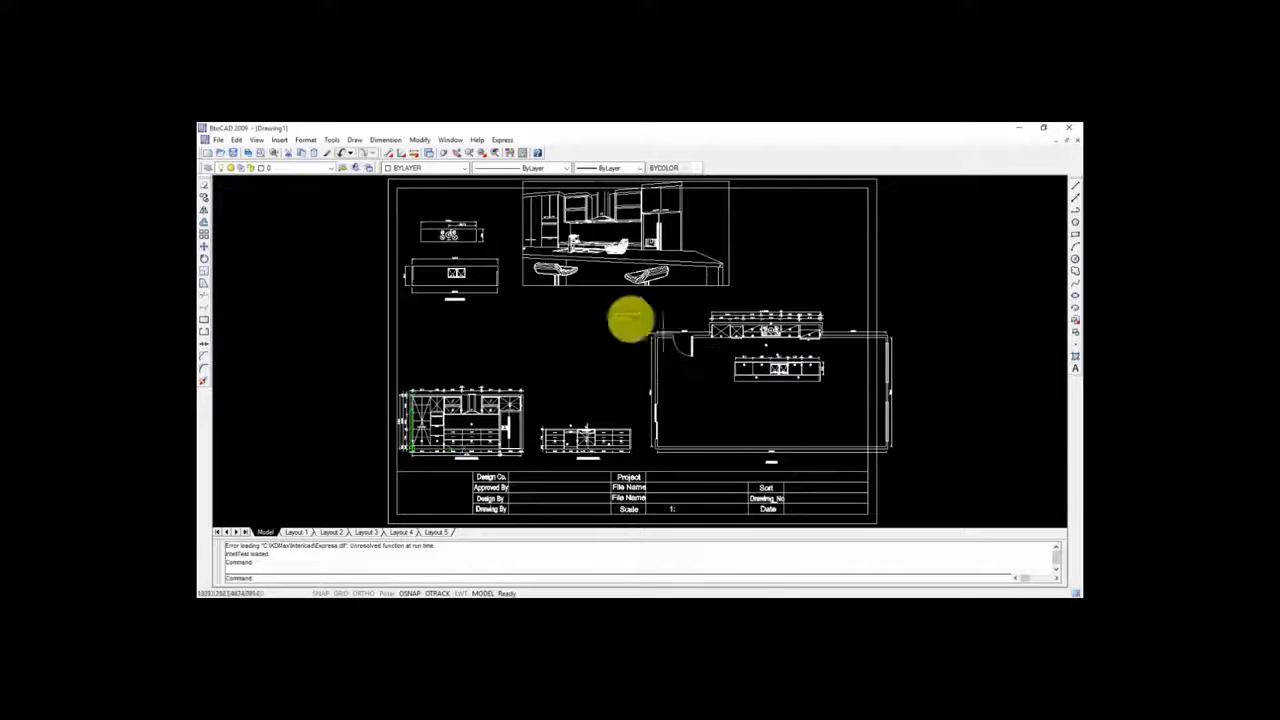
scroll(561, 366, "down", 1)
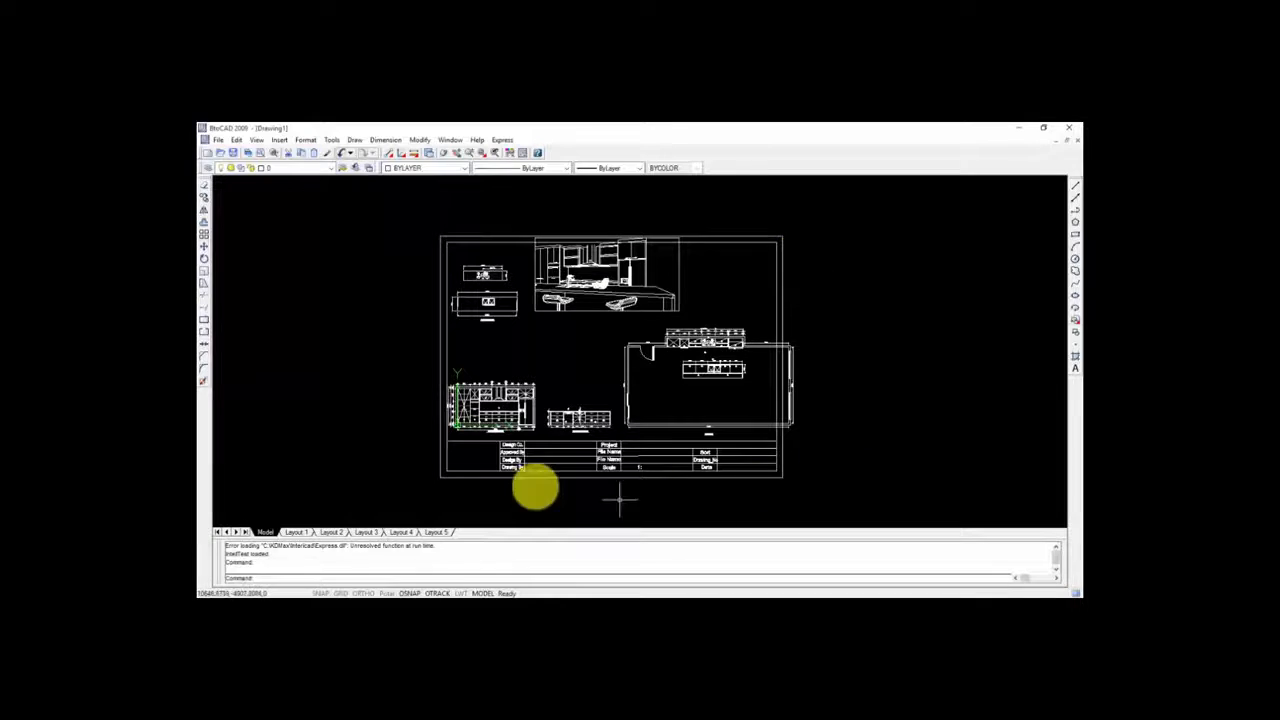
left_click(457, 334)
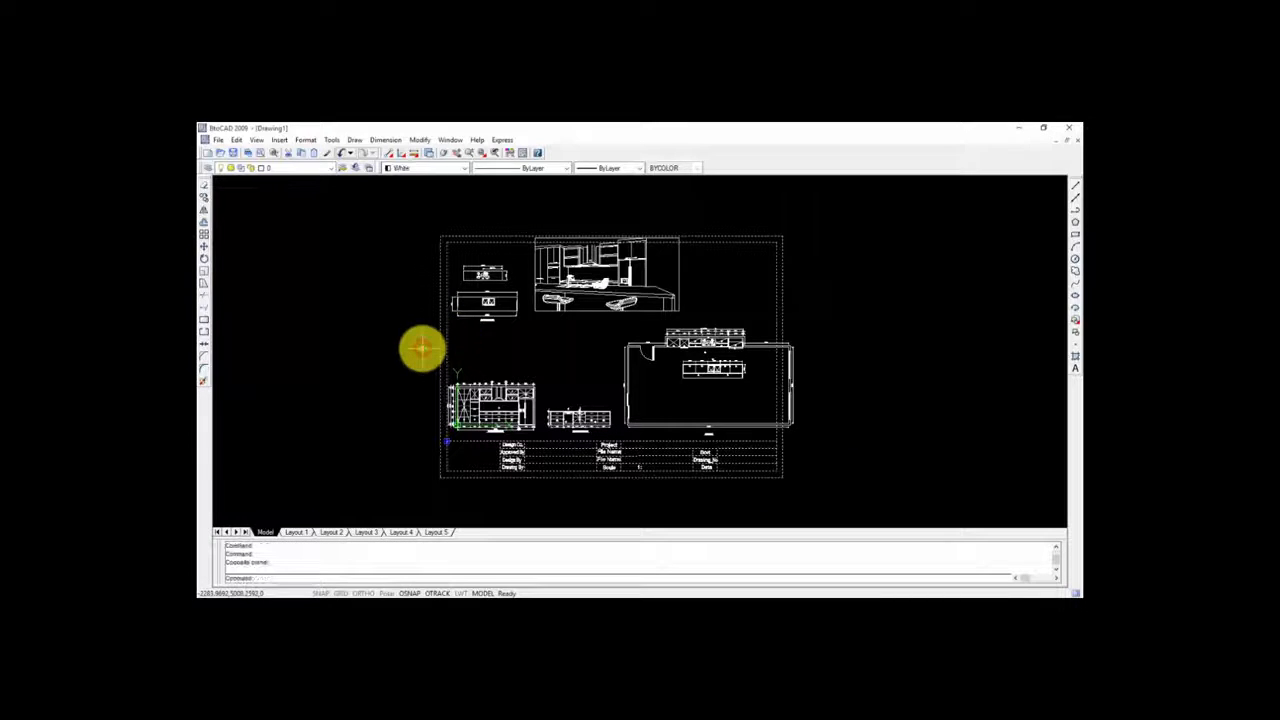
key("Delete")
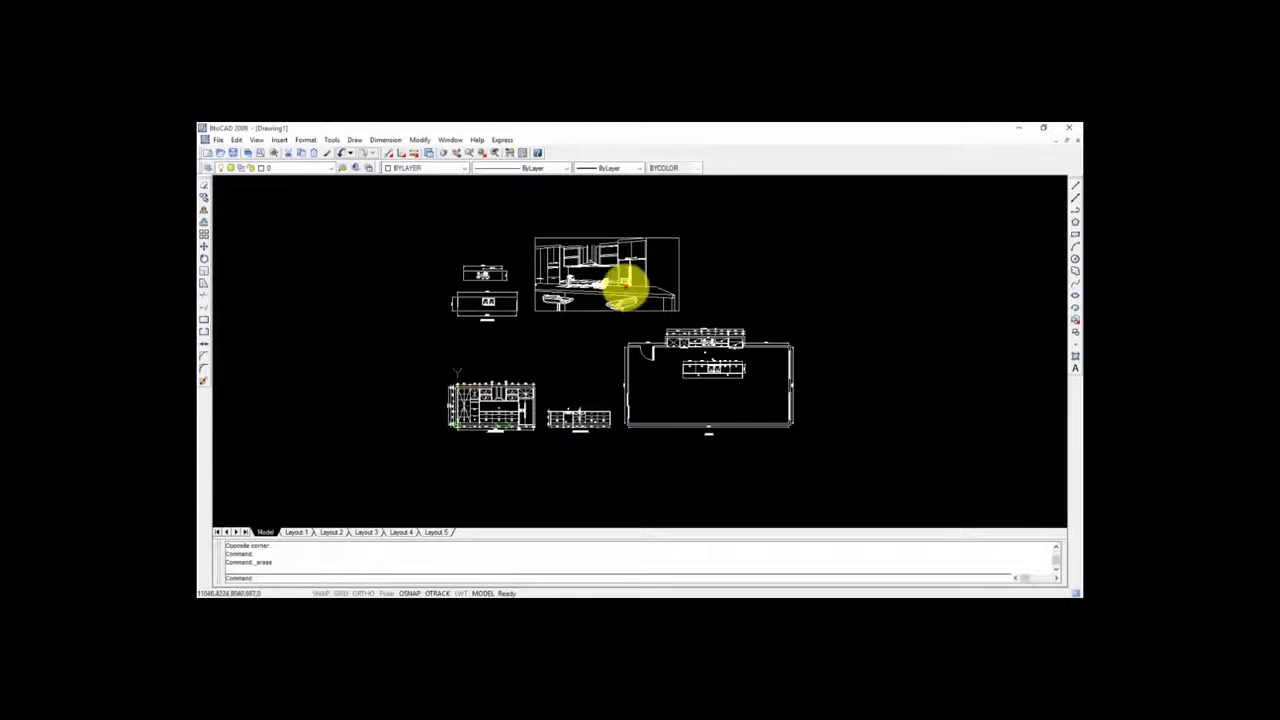
Move the kitchen perspective wireframe to the right, placing it above the floor plan and clear of the worktop drawings
left_click(615, 262)
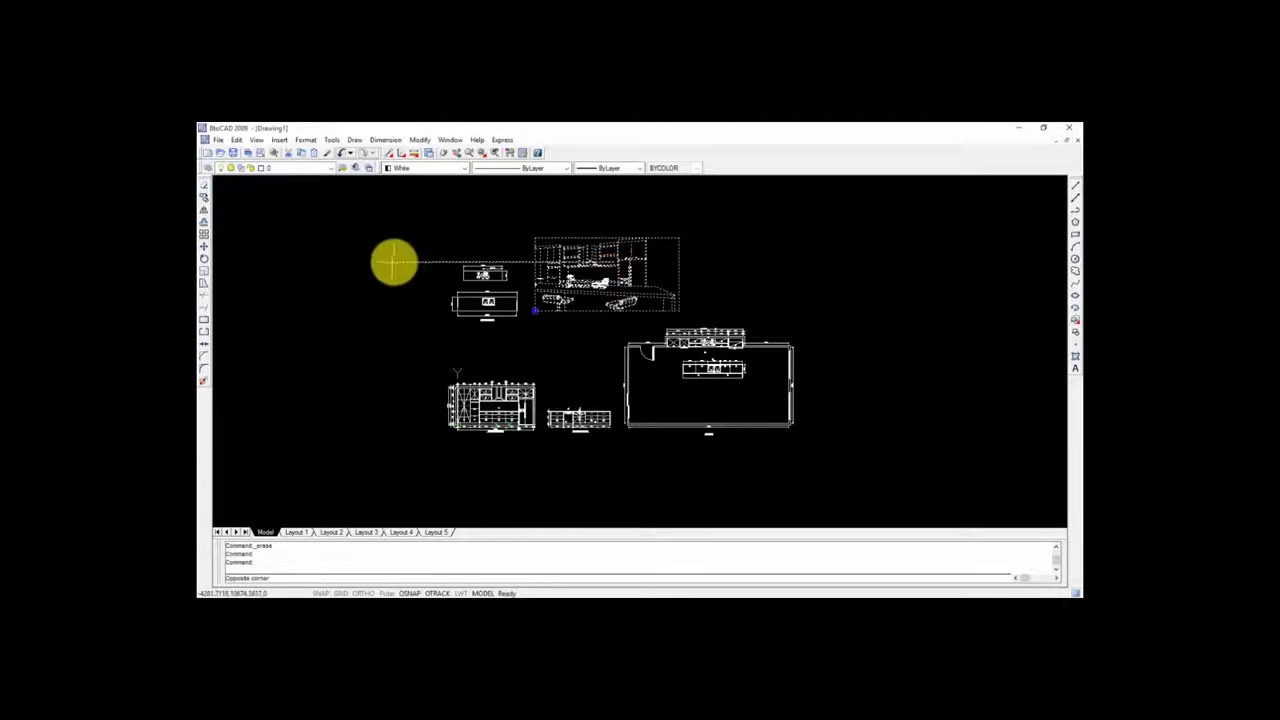
left_click(643, 269)
left_click(204, 246)
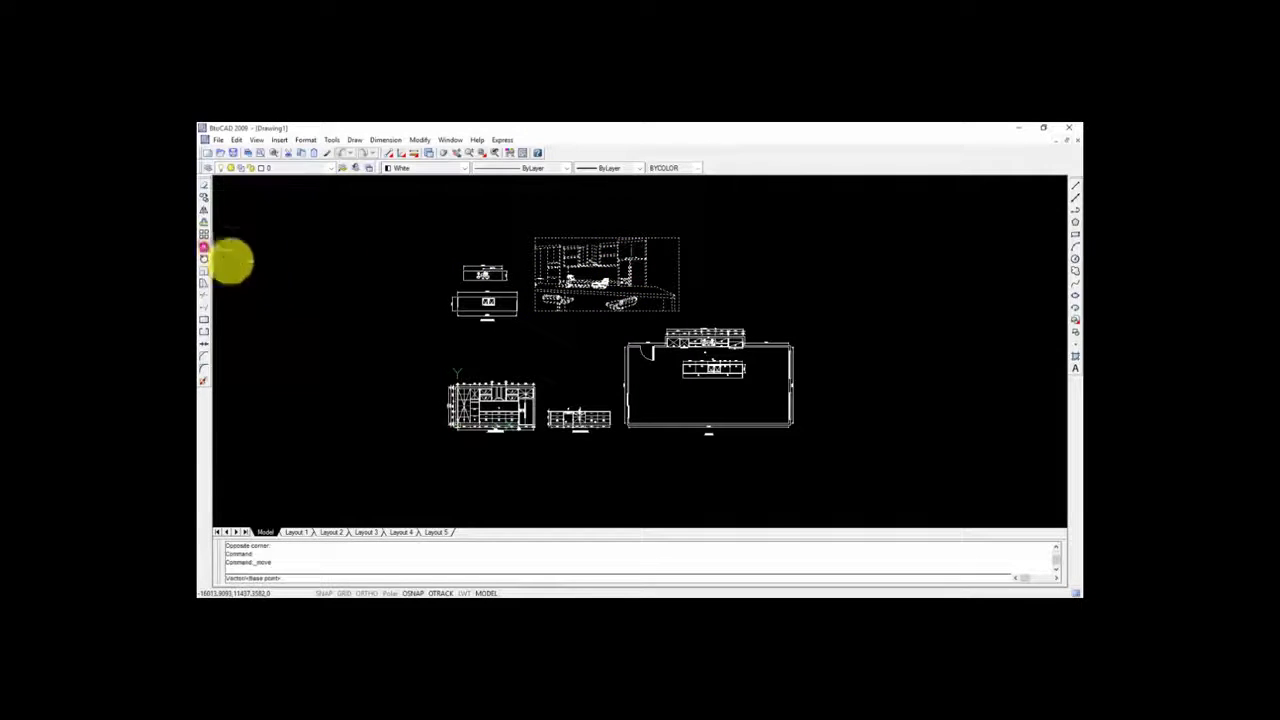
left_click(574, 267)
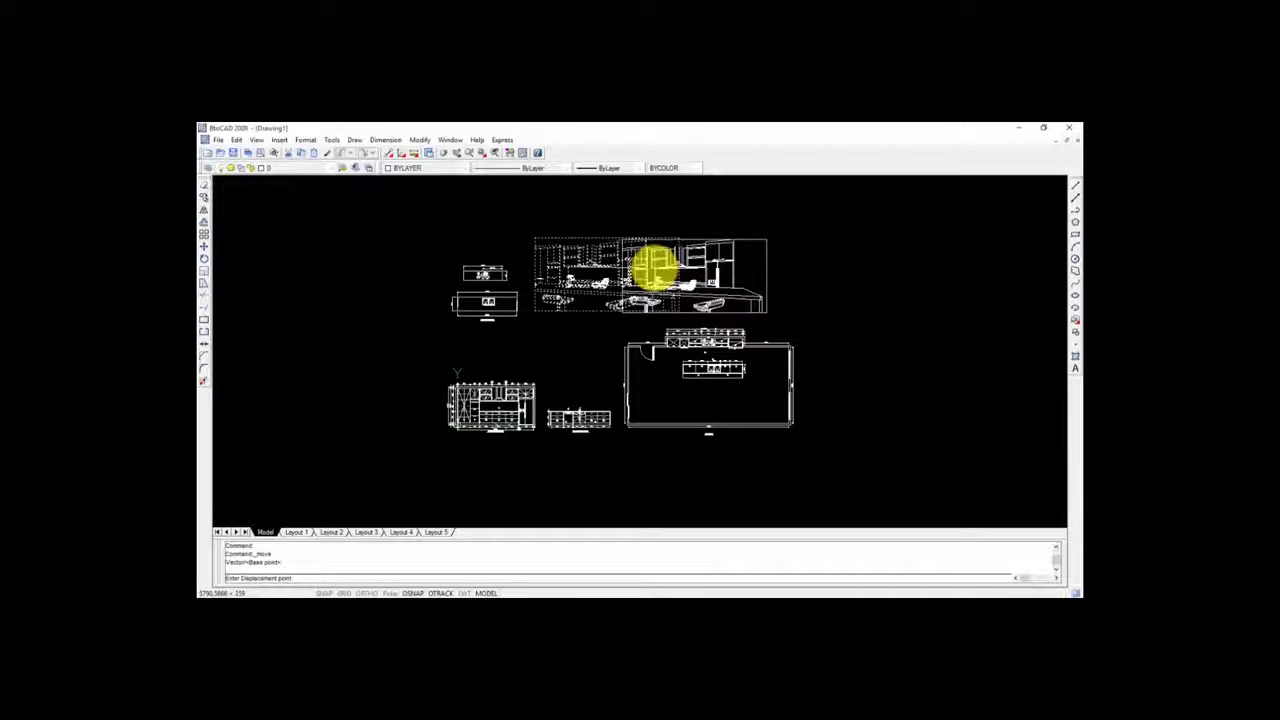
left_click(656, 268)
left_click(544, 241)
left_click(400, 329)
scroll(430, 308, "up", 3)
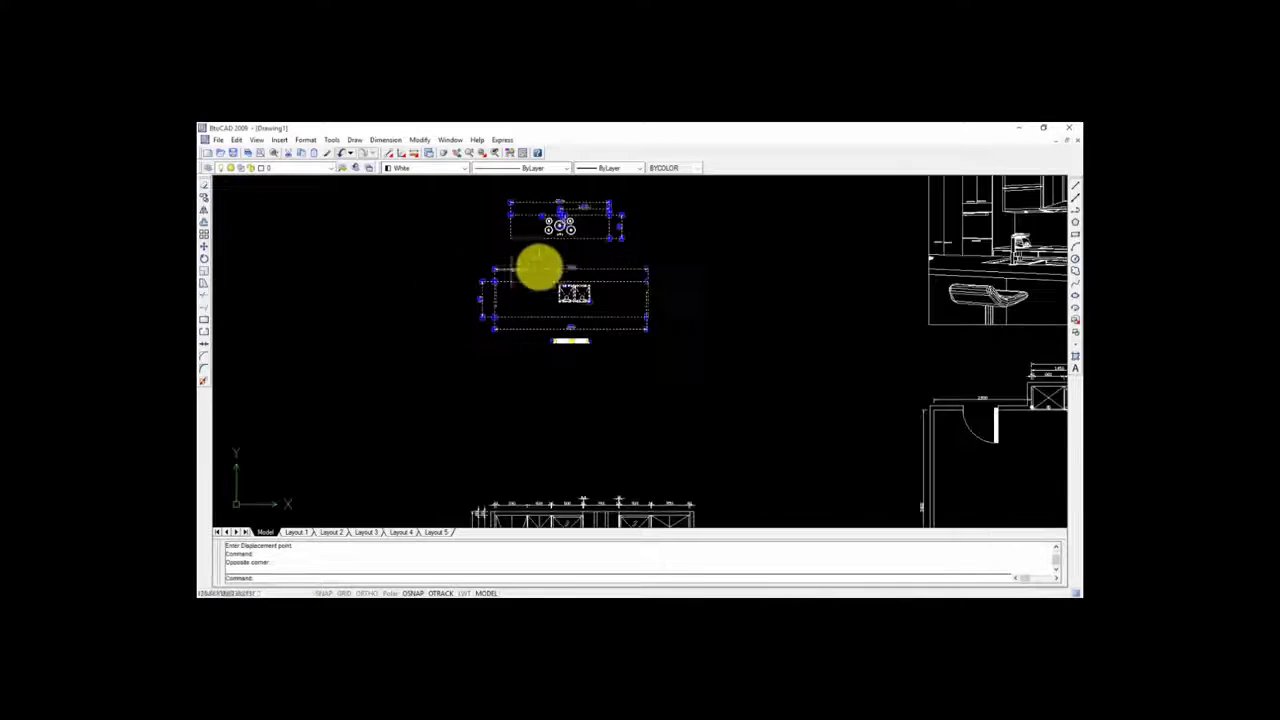
scroll(540, 268, "up", 3)
key("Escape")
key("Escape")
Add multiline text "seen" at height 85 beneath the hob worktop and centre it below the hob
scroll(451, 397, "down", 5)
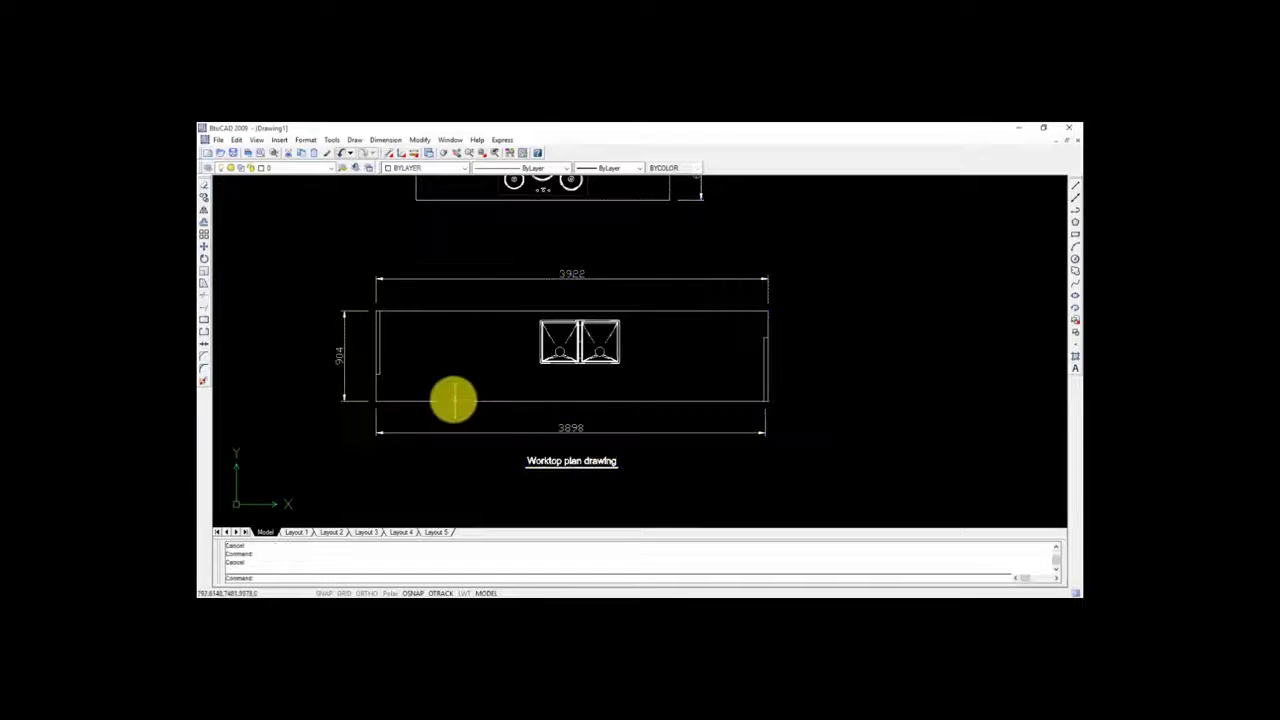
scroll(470, 225, "up", 3)
scroll(470, 225, "up", 1)
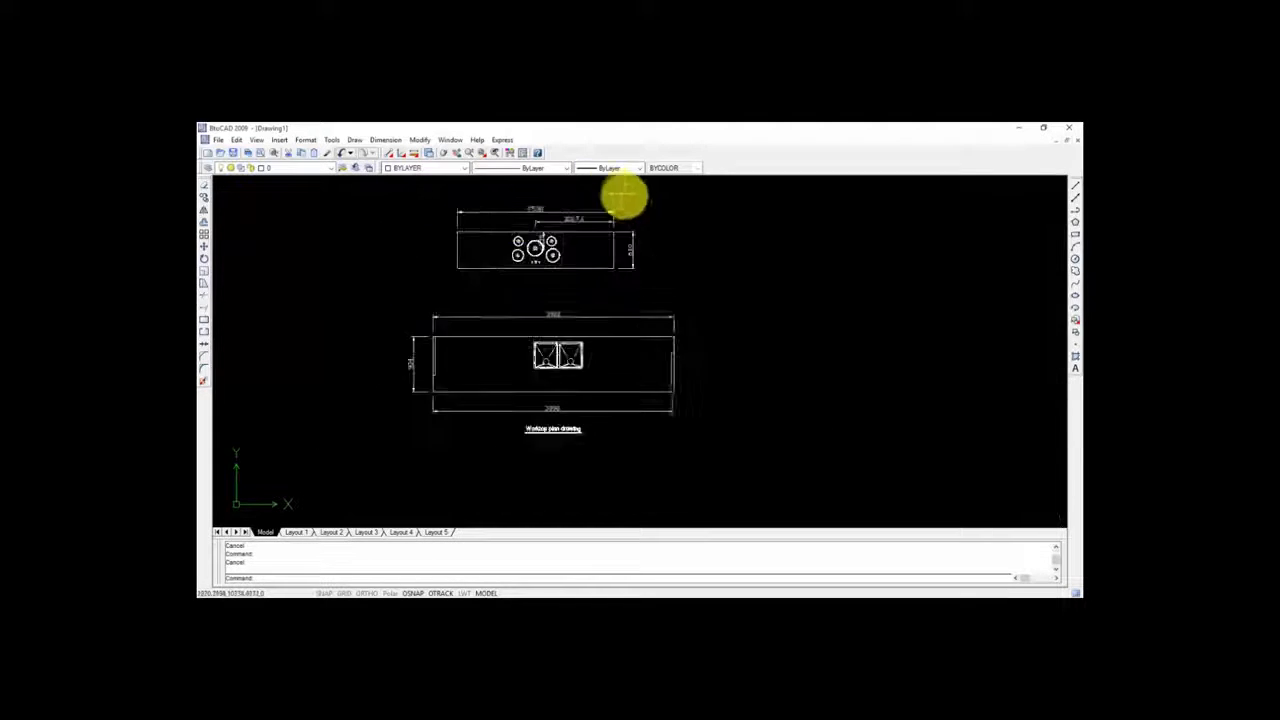
scroll(477, 263, "up", 2)
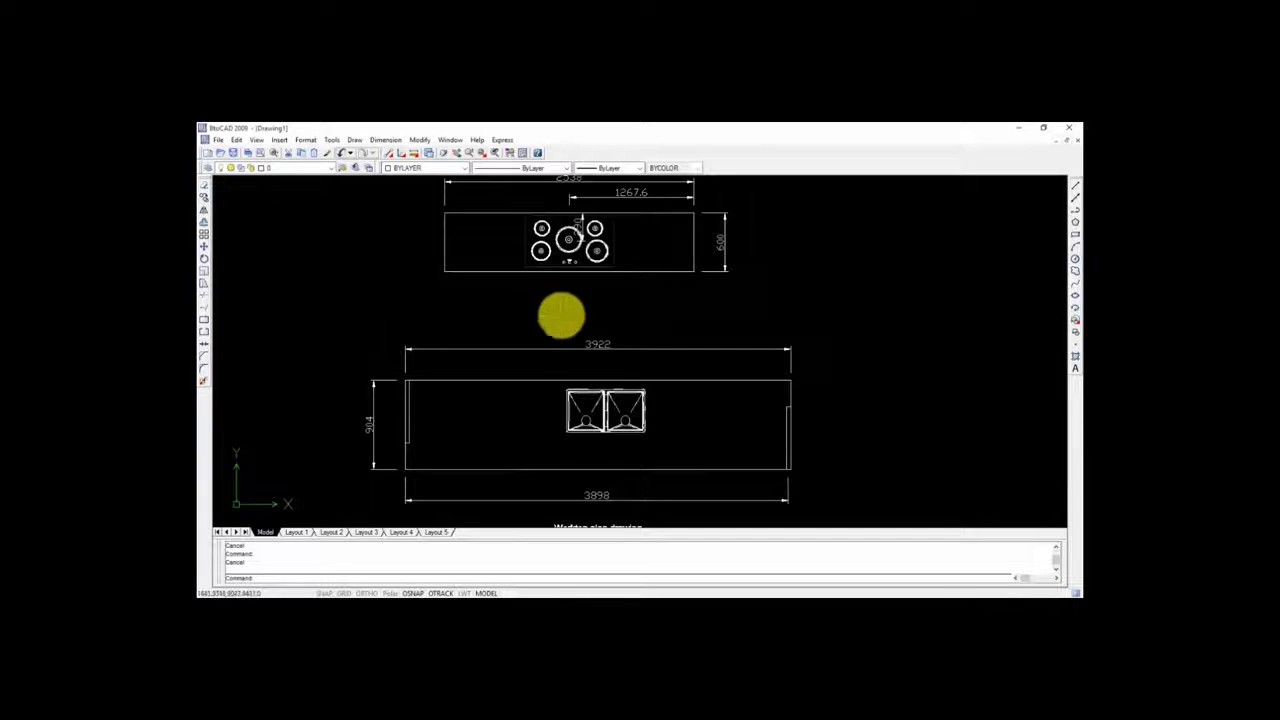
left_click(1076, 372)
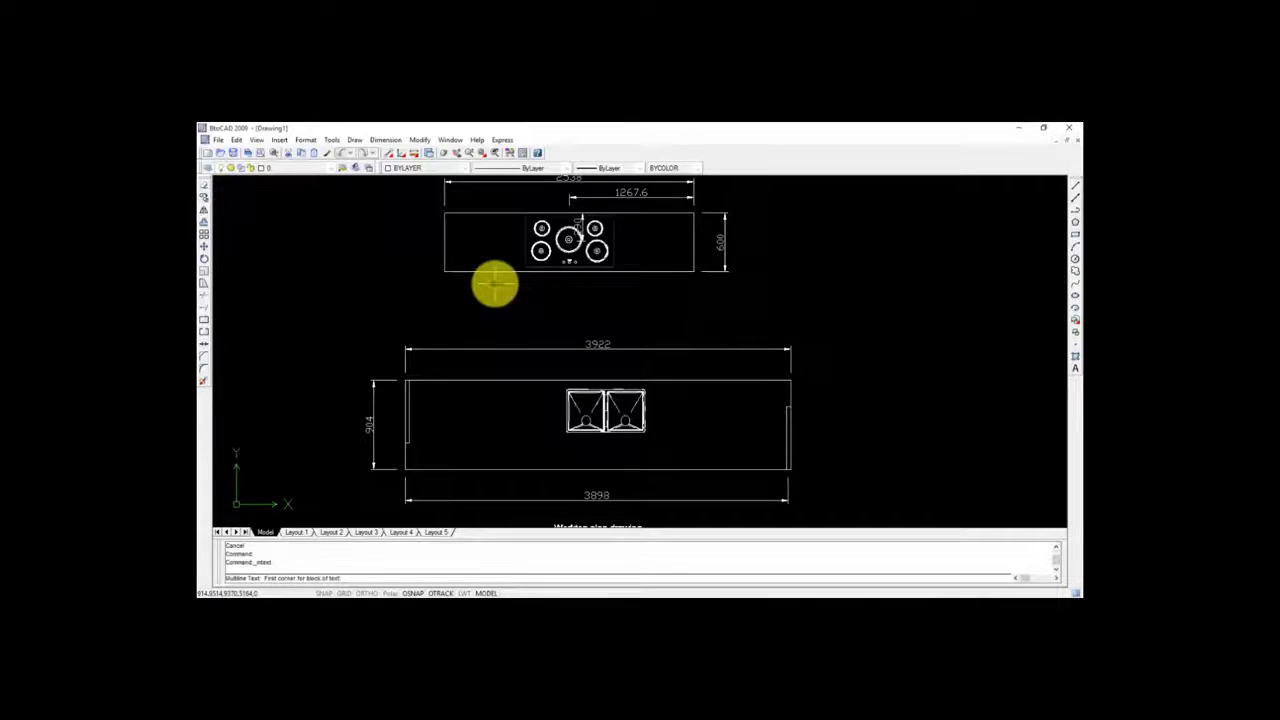
left_click(495, 285)
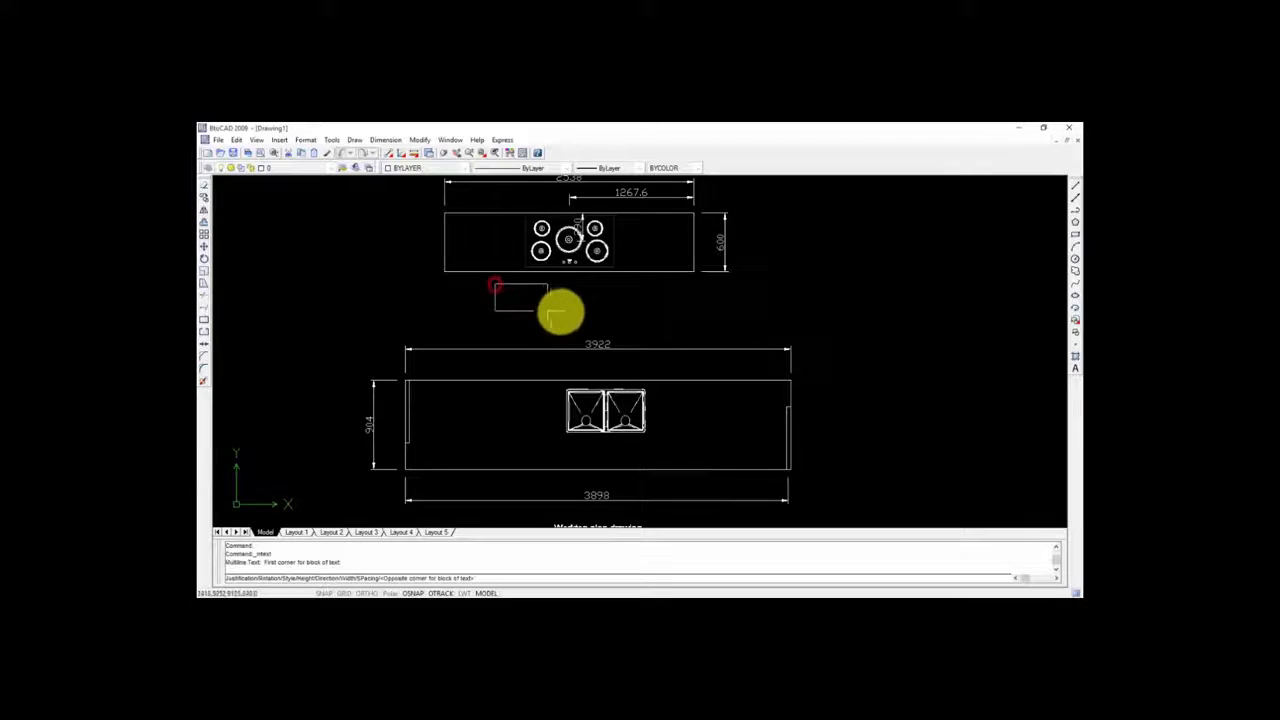
left_click(657, 305)
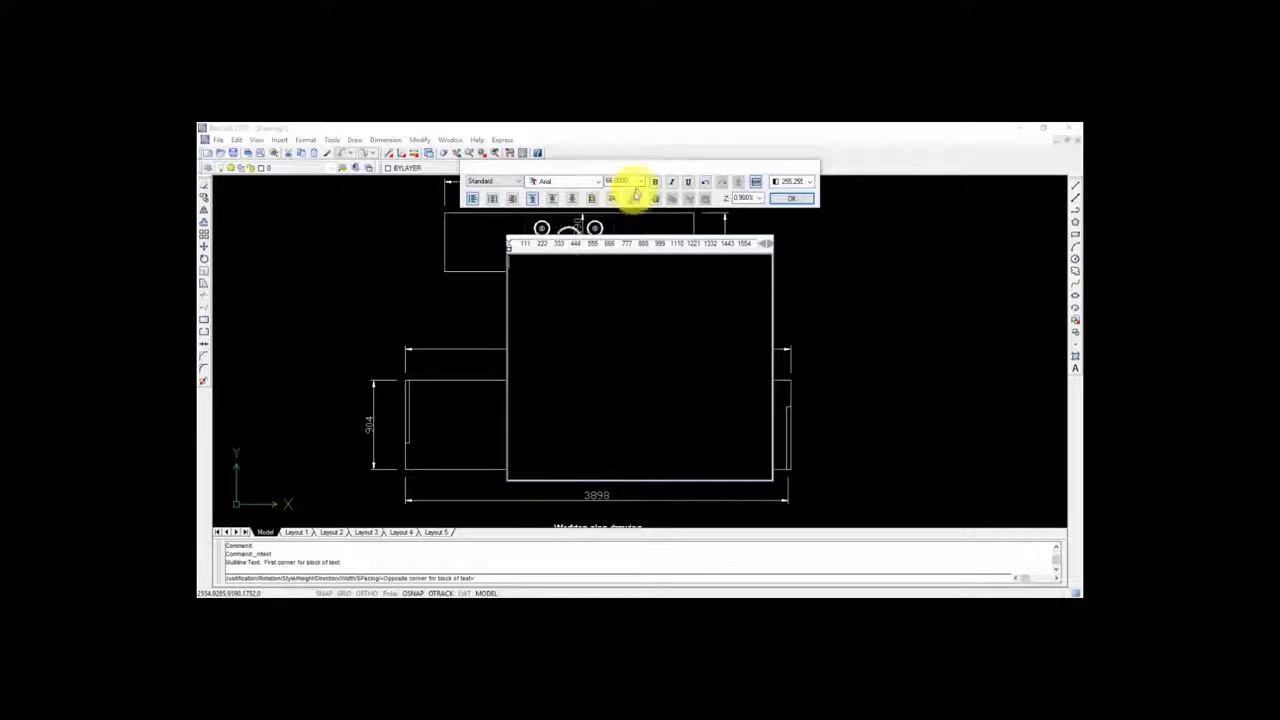
left_click(634, 181)
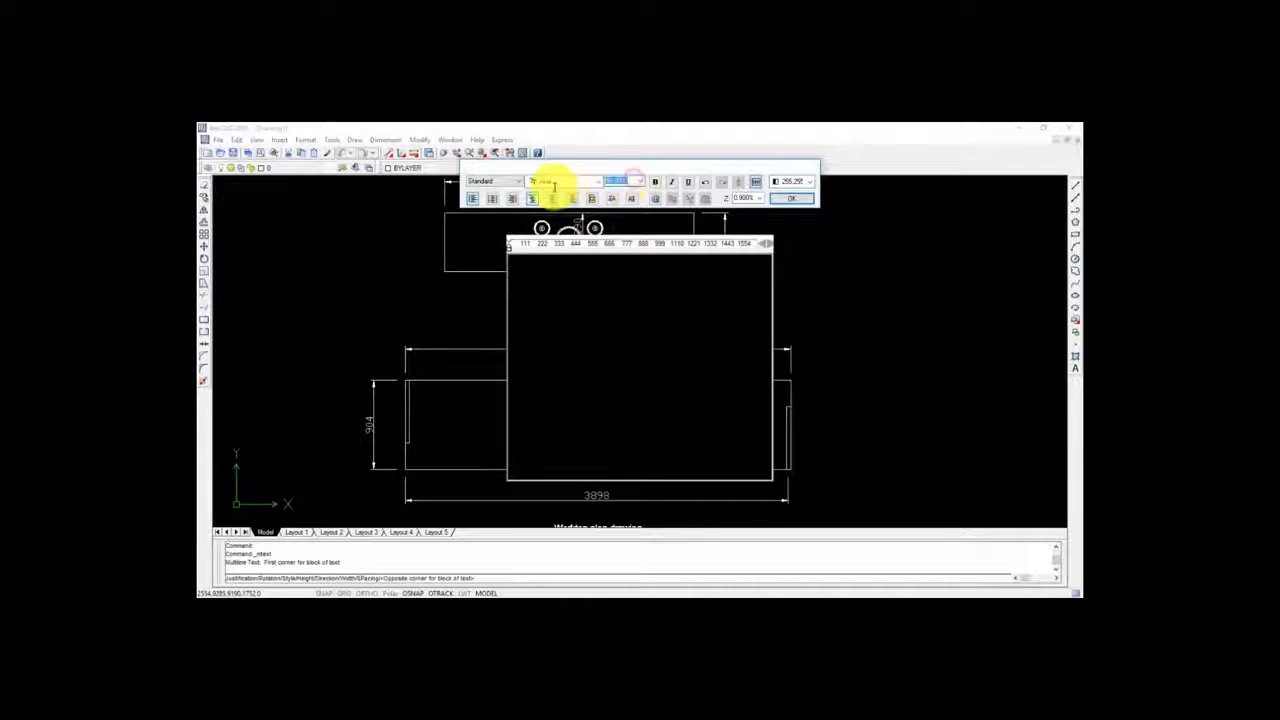
type("85")
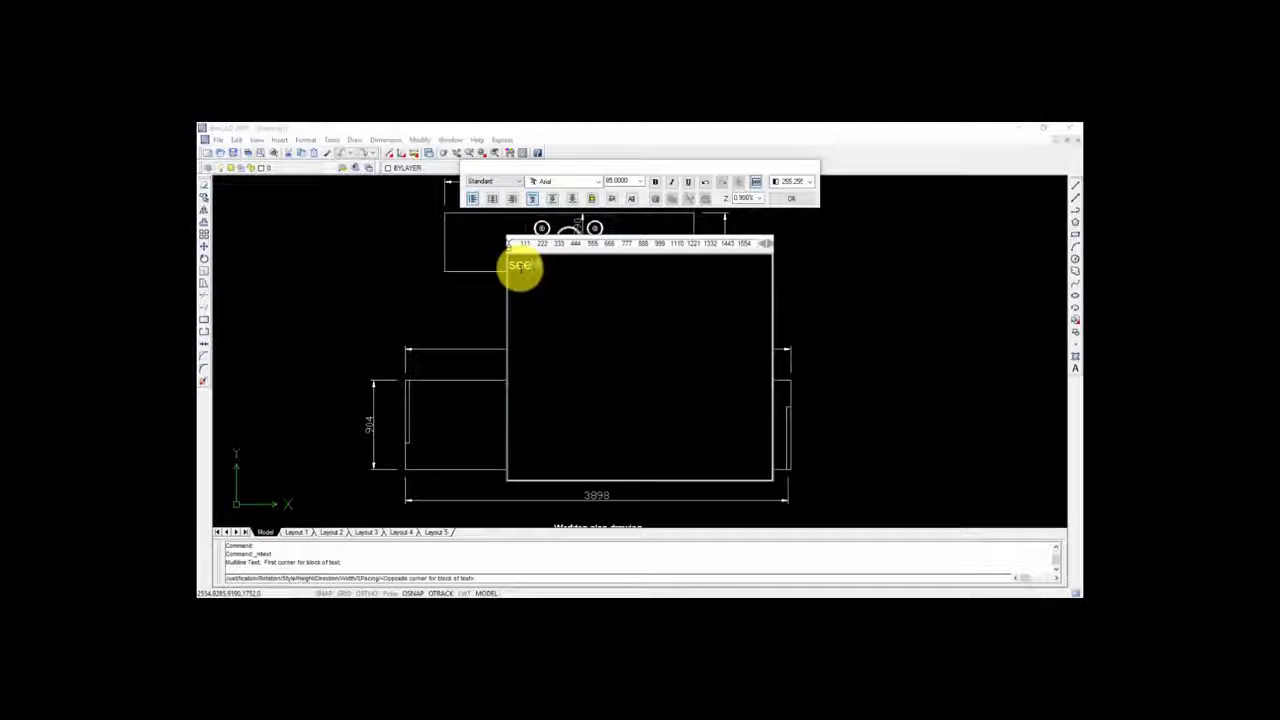
type("n")
left_click(791, 197)
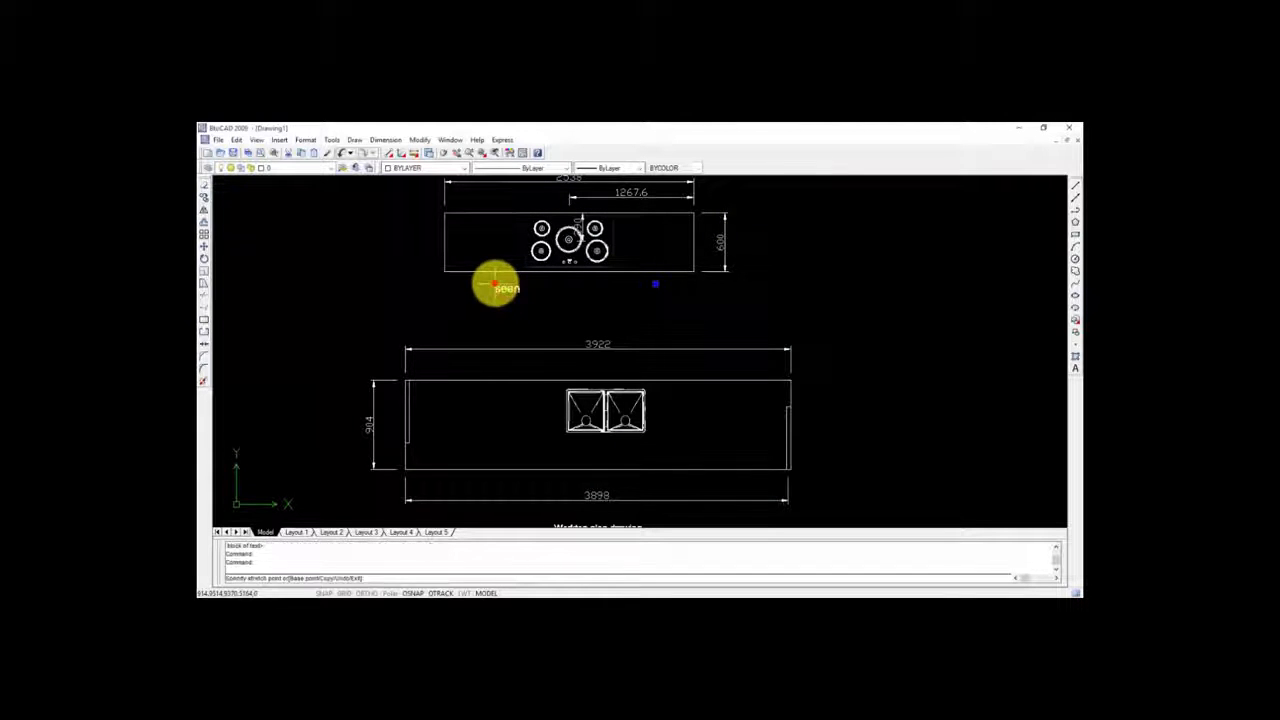
left_click(567, 286)
Copy the "seen" label and paste it above the double sink, along the upper edge of the island worktop
scroll(590, 210, "down", 3)
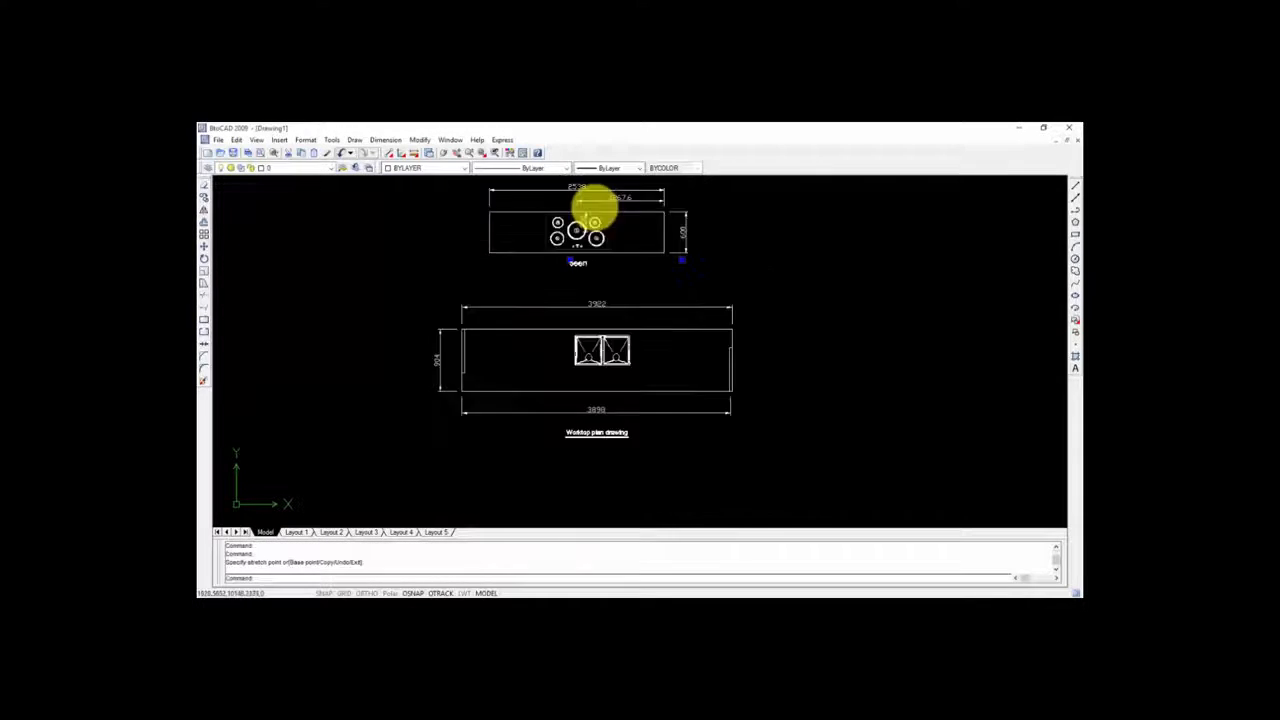
scroll(586, 251, "up", 2)
right_click(583, 243)
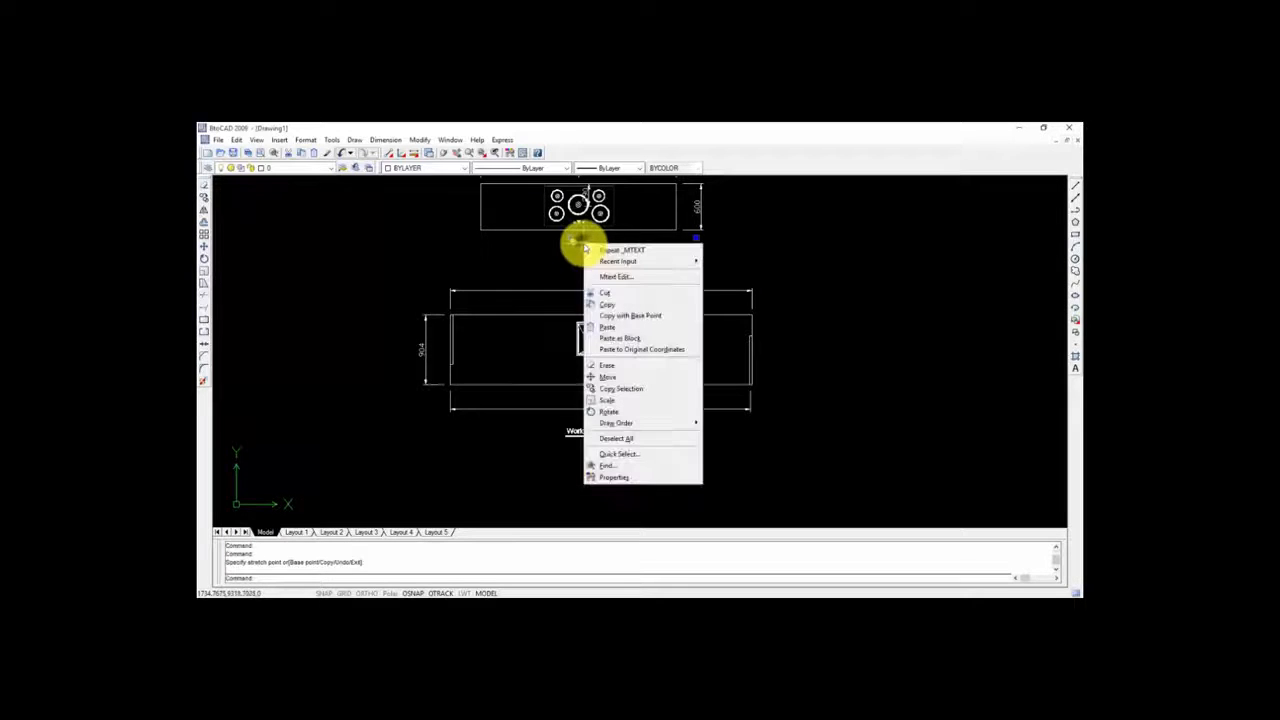
left_click(608, 305)
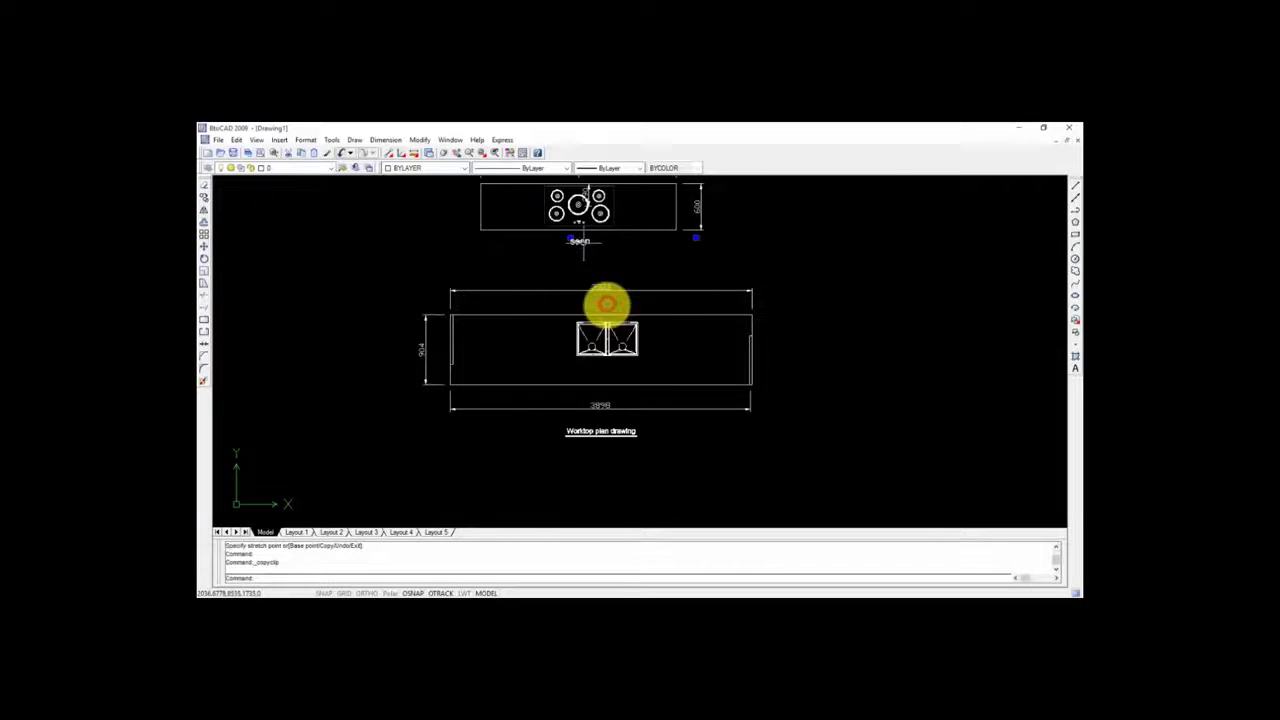
scroll(593, 308, "up", 3)
right_click(596, 307)
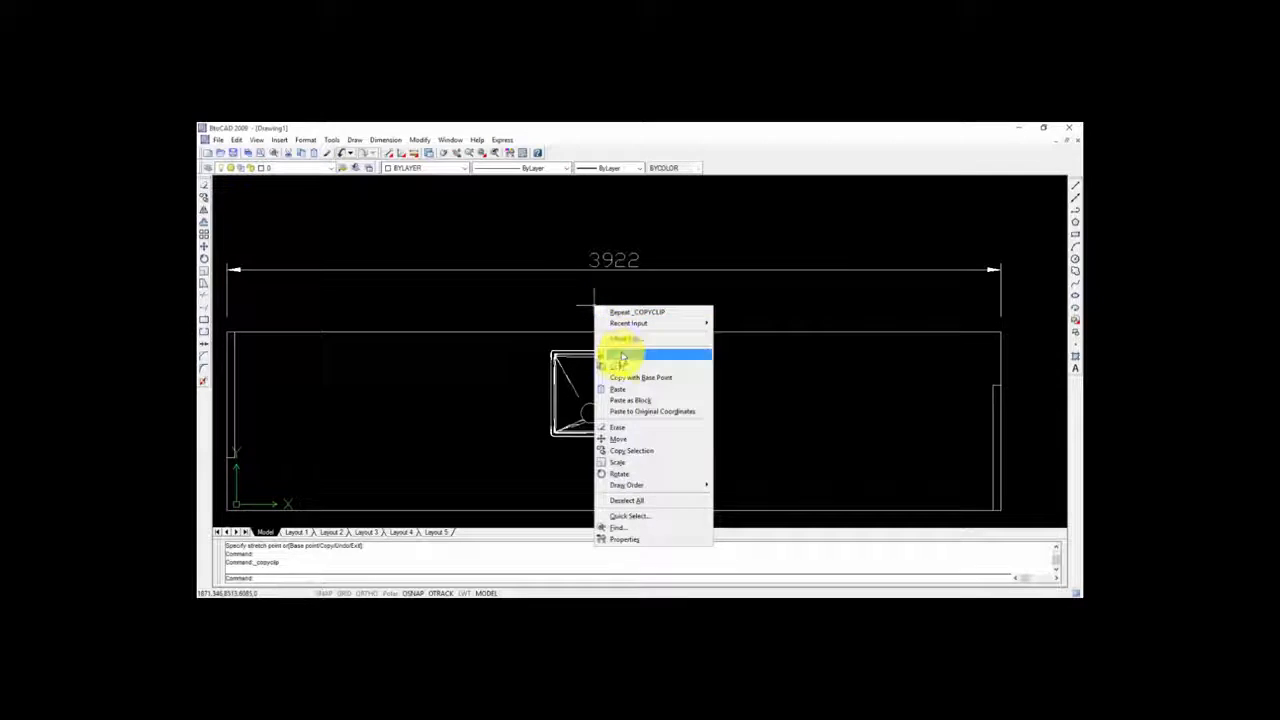
left_click(617, 389)
left_click(583, 319)
Paste further "seen" labels along the lower, right and left edges of the island worktop
scroll(582, 390, "down", 2)
right_click(585, 393)
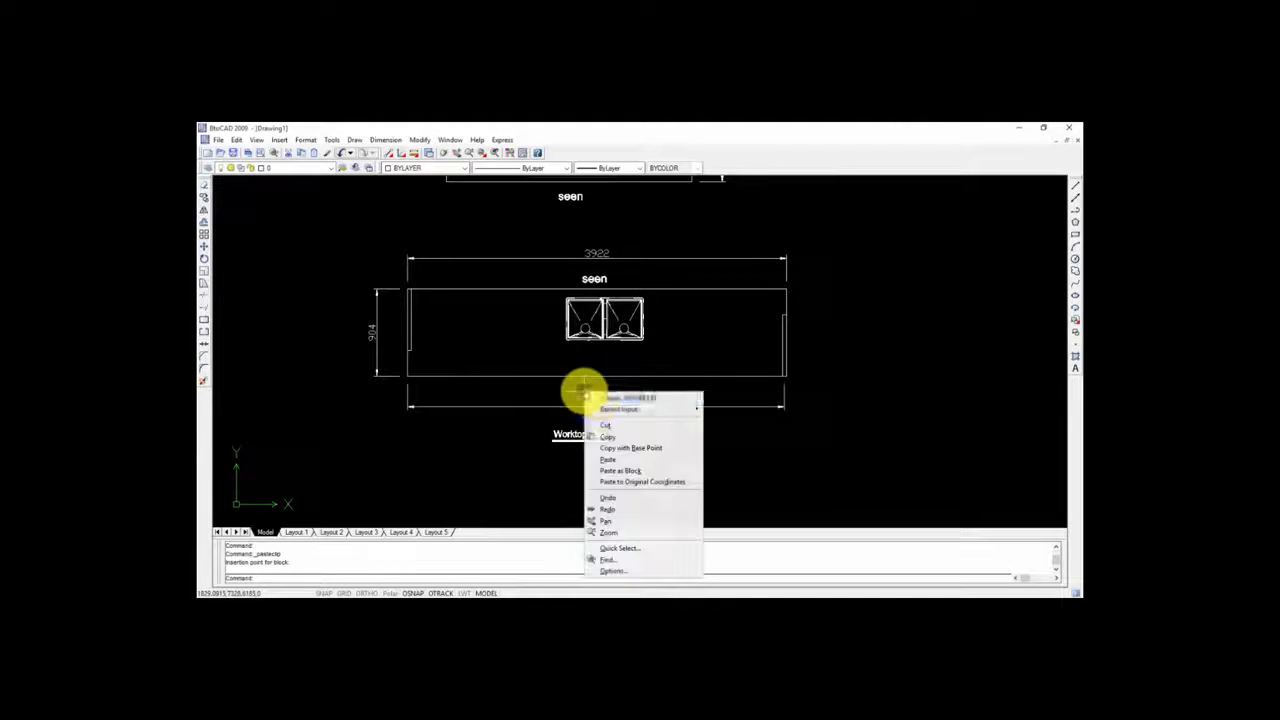
left_click(609, 457)
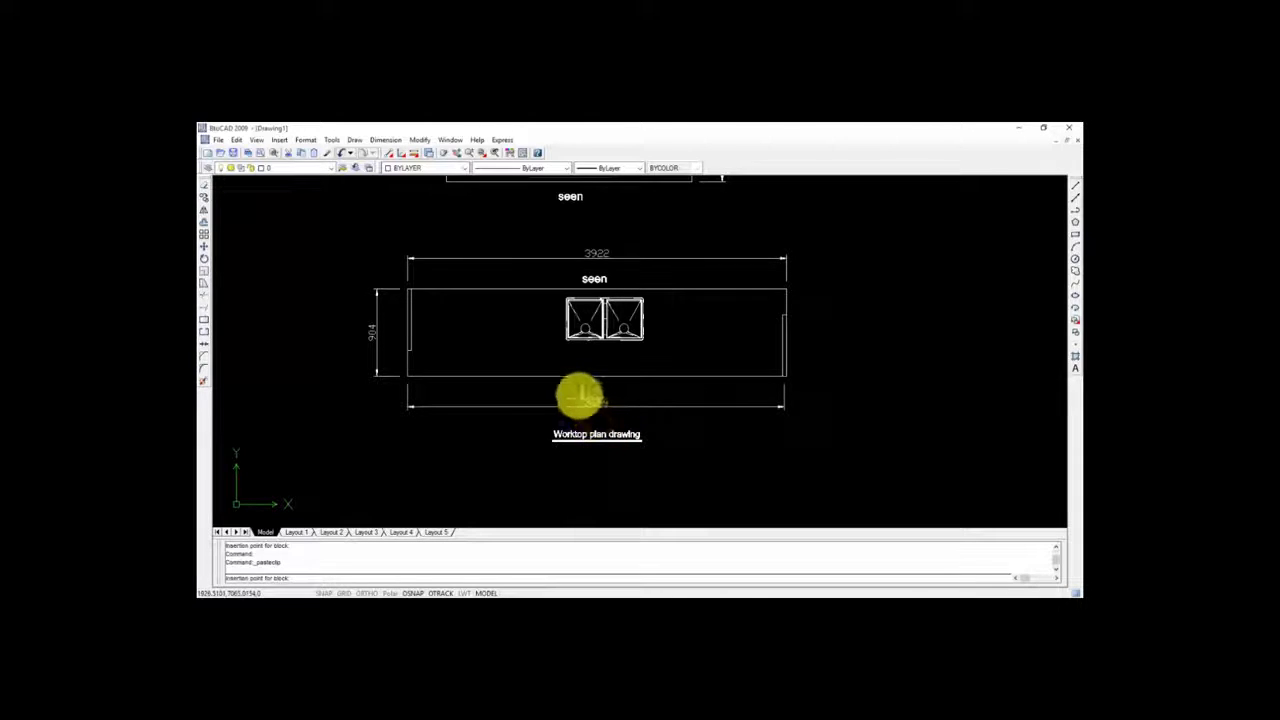
left_click(545, 394)
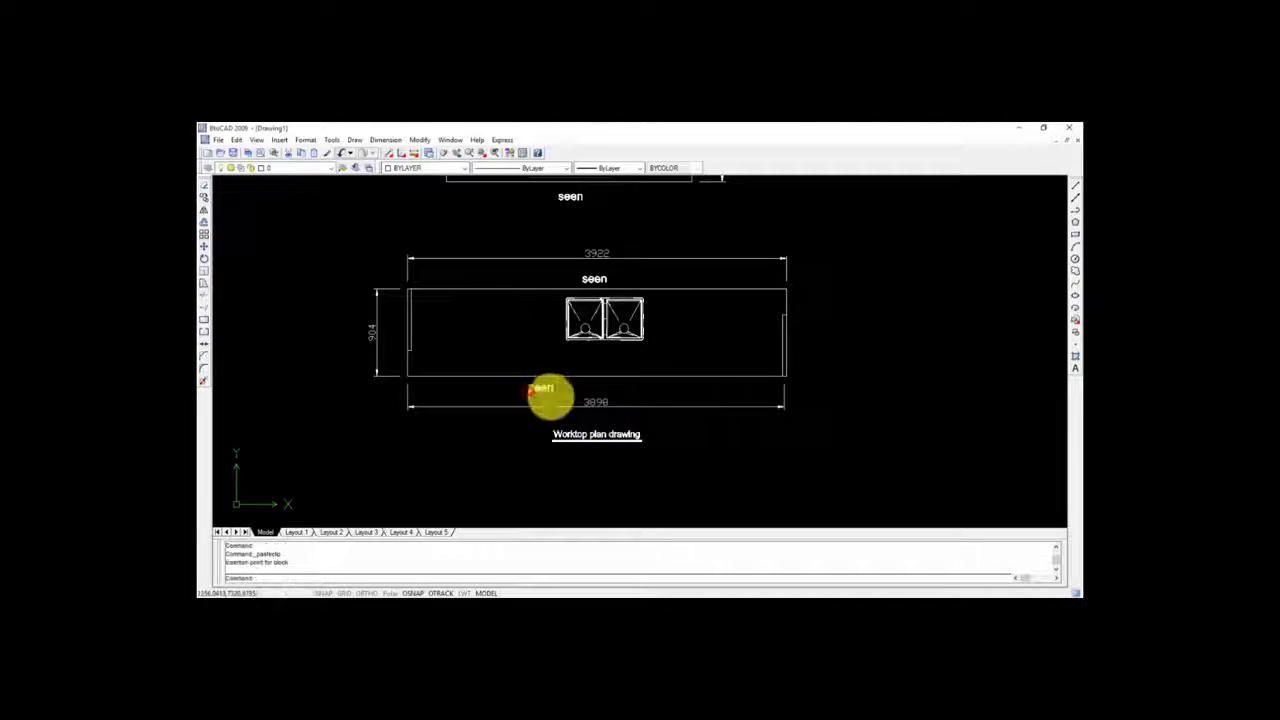
right_click(800, 331)
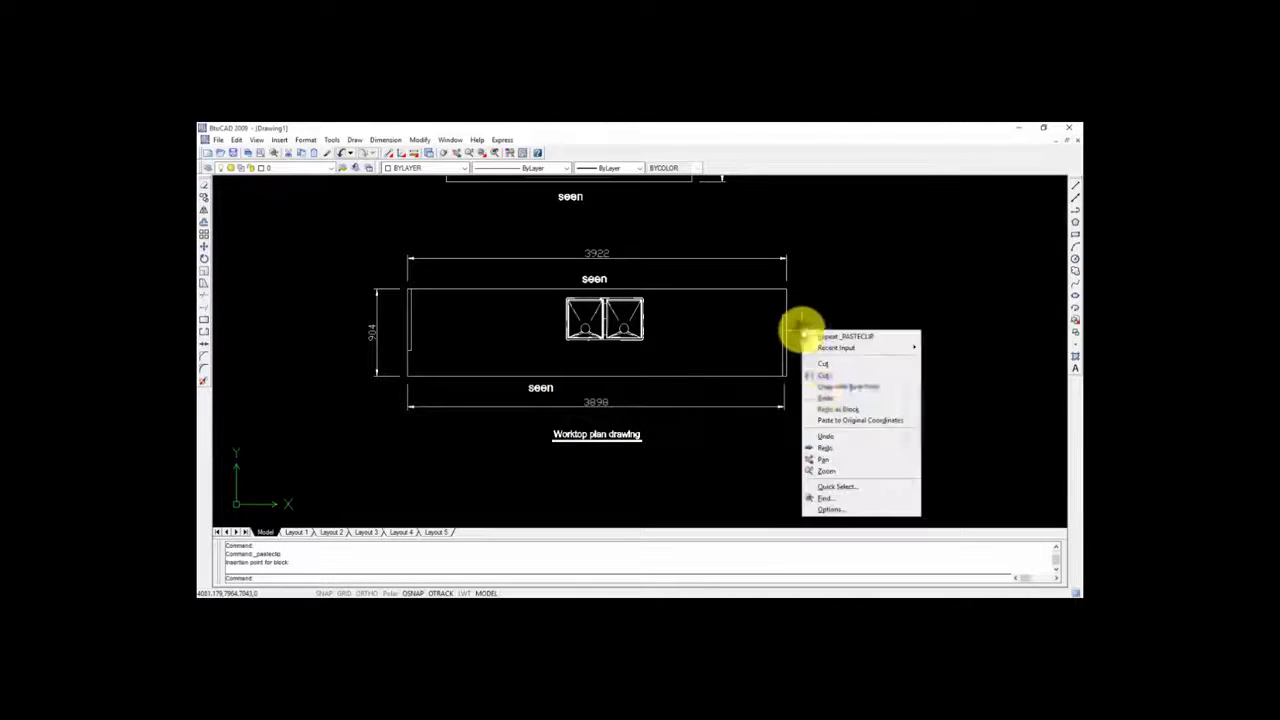
left_click(828, 398)
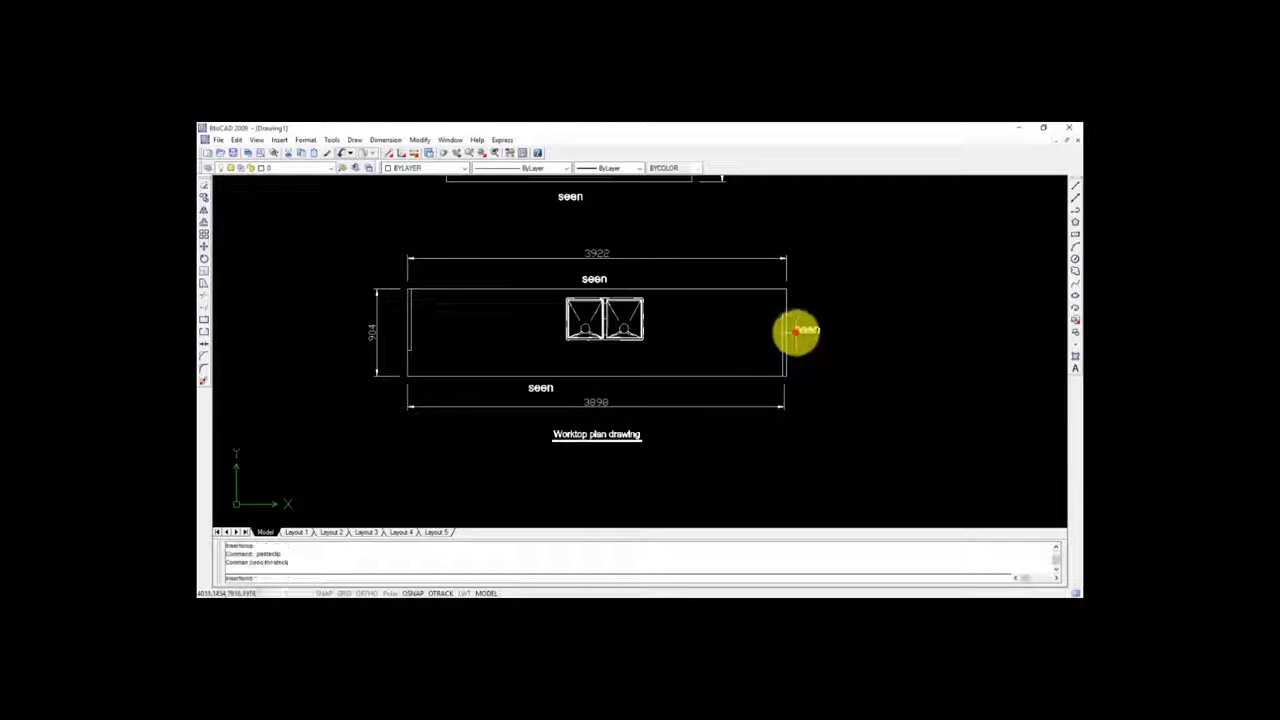
left_click(797, 331)
right_click(364, 309)
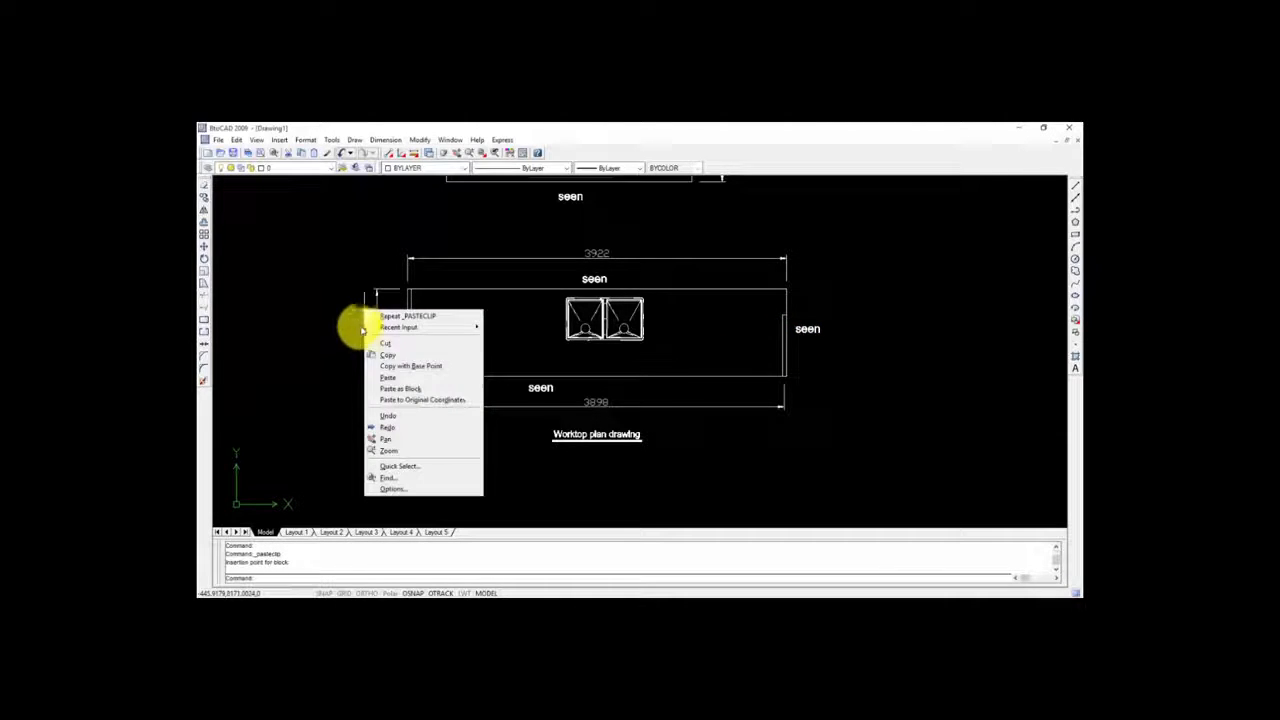
left_click(390, 388)
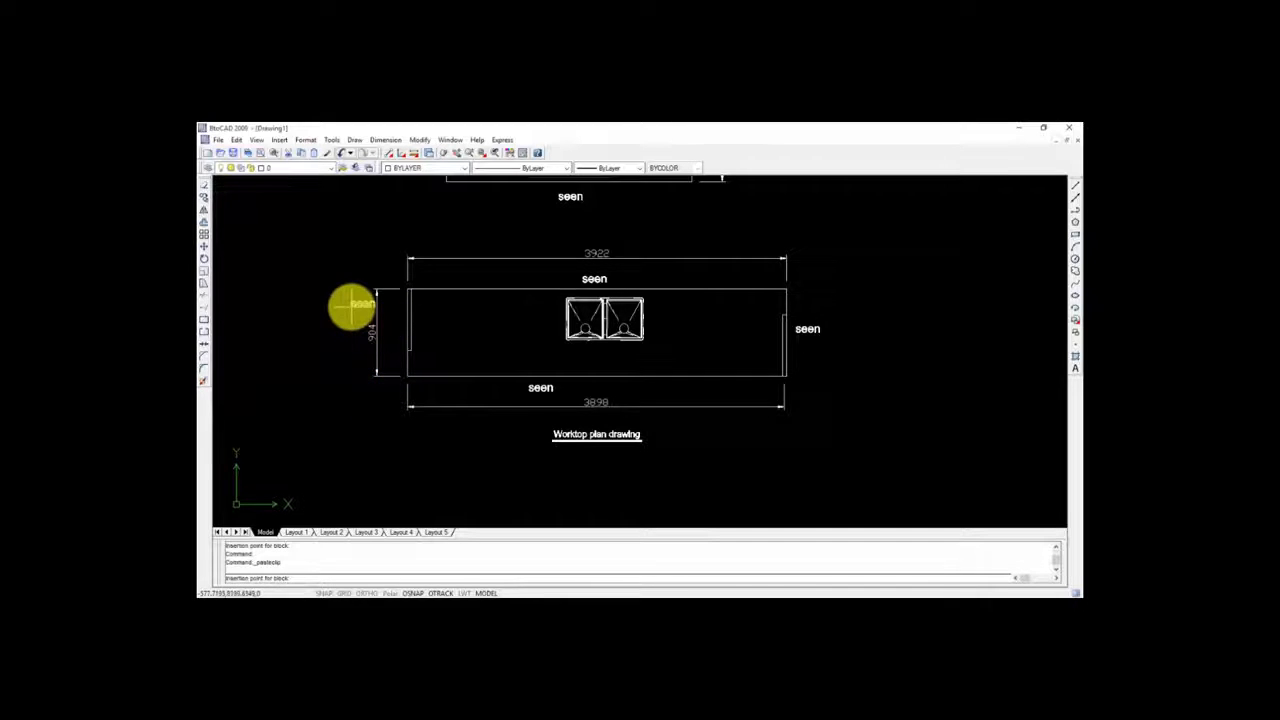
left_click(350, 311)
Check the "seen" edge labels and the dimensions on both worktop plan drawings
scroll(434, 340, "down", 2)
scroll(449, 306, "up", 3)
scroll(612, 375, "down", 1)
scroll(451, 254, "down", 2)
scroll(511, 217, "up", 3)
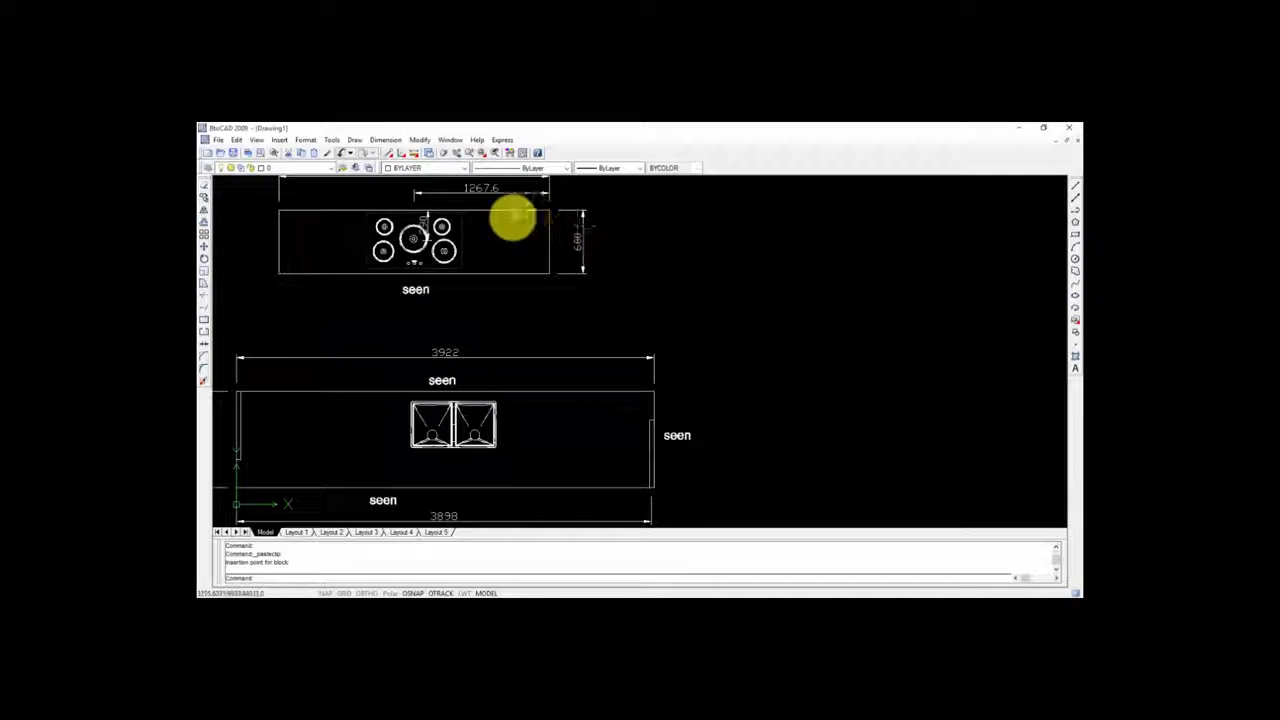
scroll(537, 250, "down", 1)
scroll(471, 212, "up", 2)
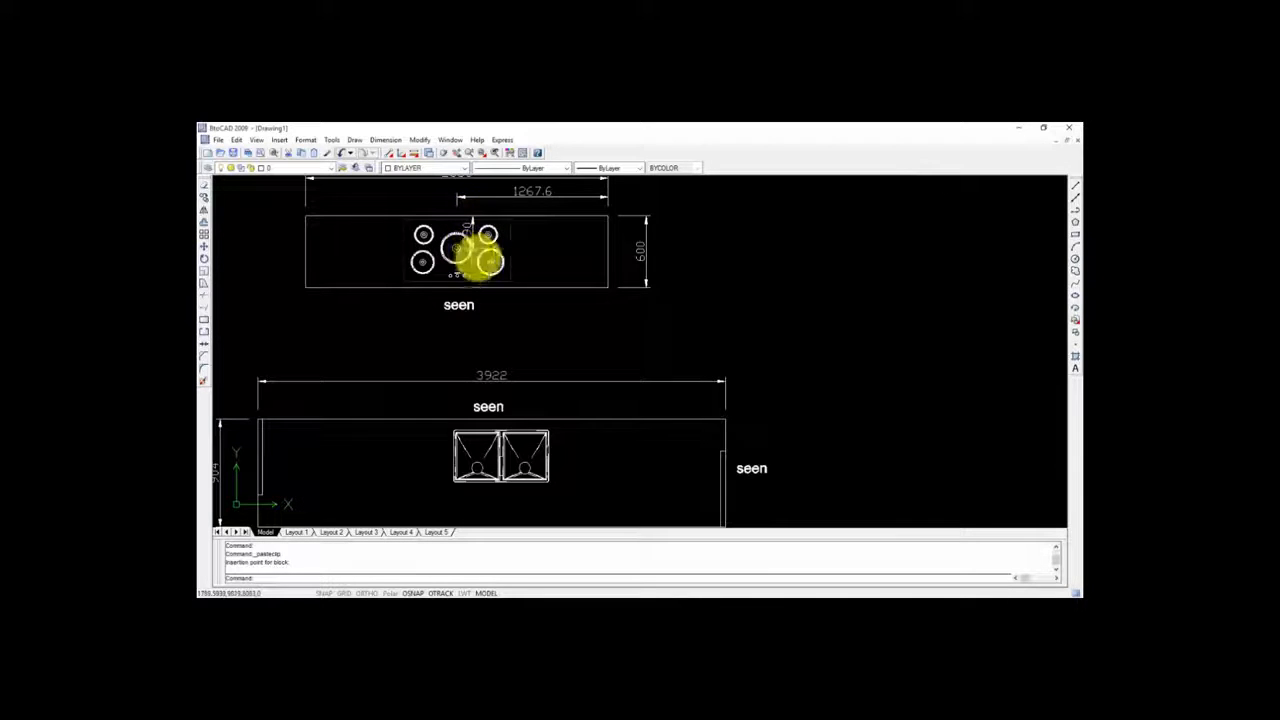
scroll(583, 271, "down", 3)
scroll(547, 372, "up", 4)
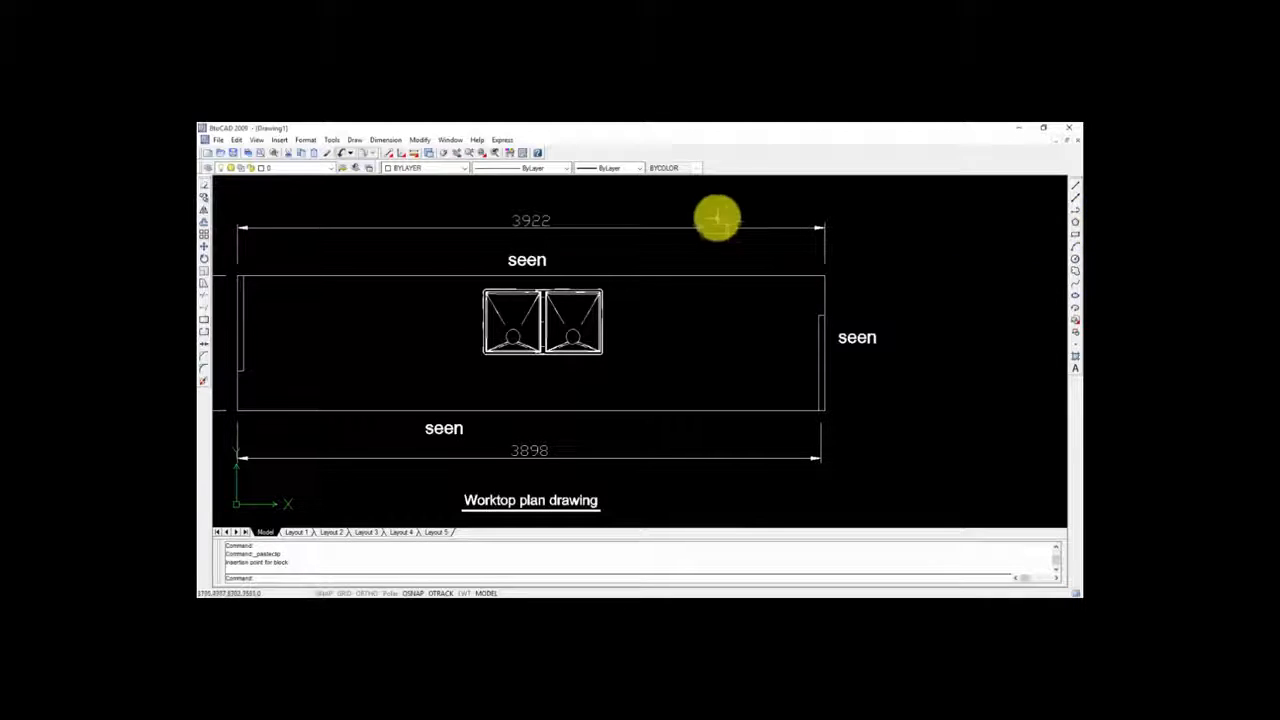
Move both labelled worktop drawings down and slightly right, closer to the A view elevation
scroll(614, 251, "down", 5)
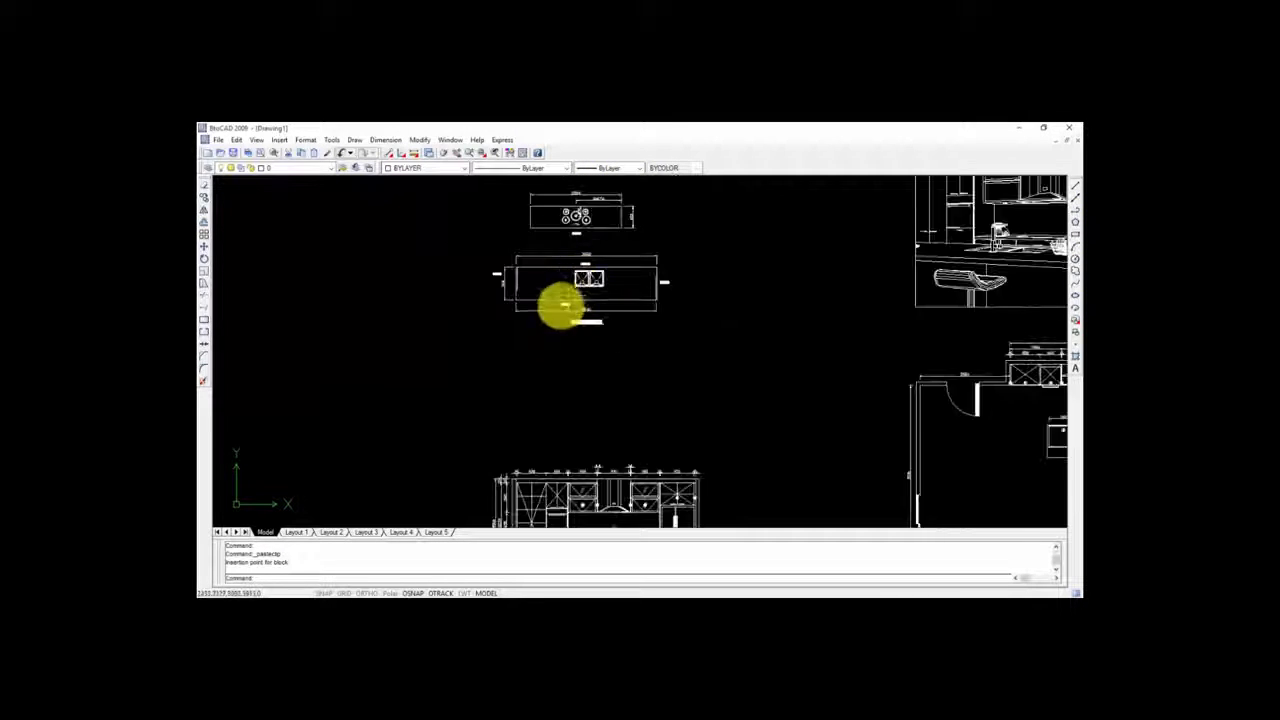
left_click(694, 207)
left_click(457, 335)
left_click(205, 245)
left_click(575, 285)
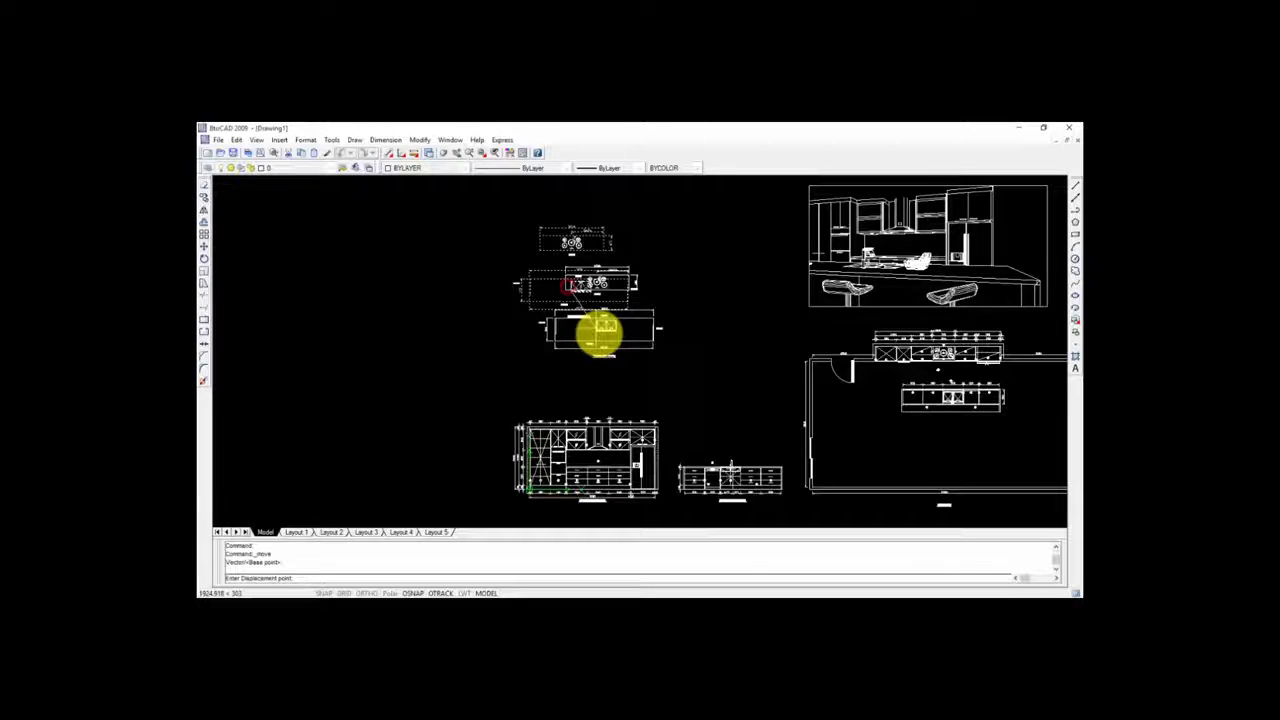
left_click(600, 333)
Examine the A and B view elevations and the island plan with their dimensions and item numbers
scroll(531, 277, "up", 5)
scroll(650, 280, "down", 5)
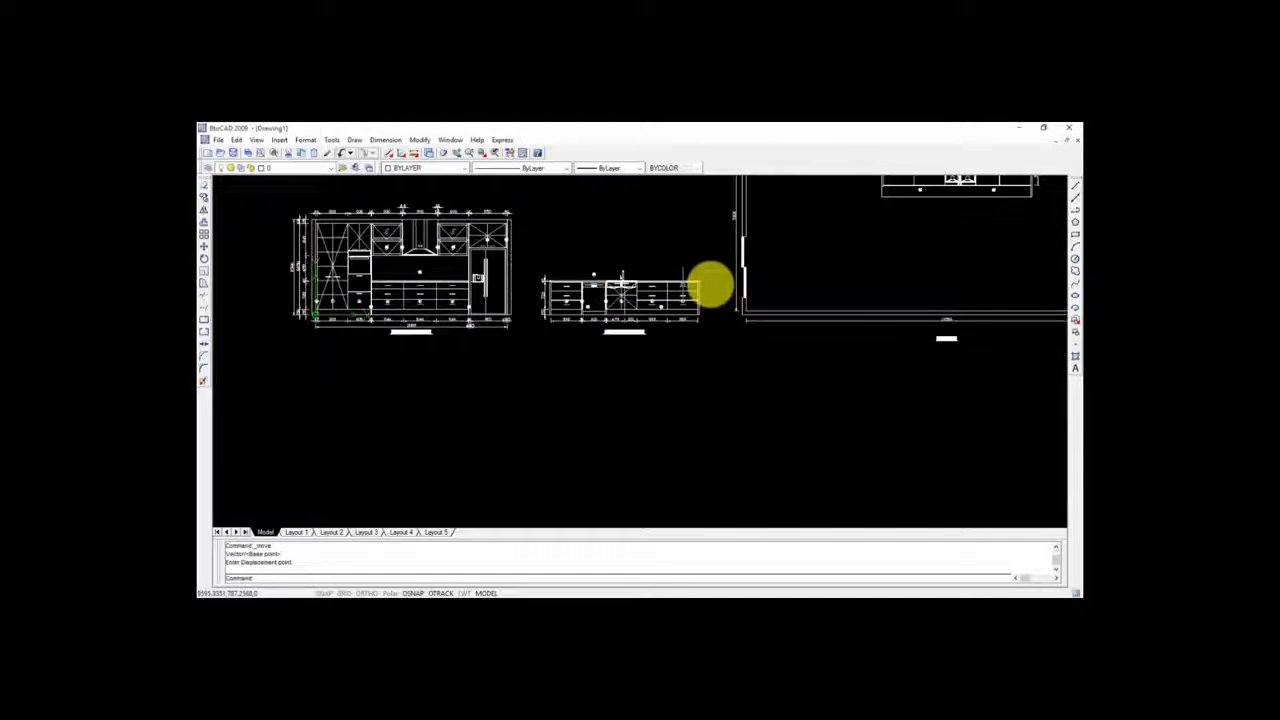
scroll(500, 260, "up", 4)
scroll(555, 265, "up", 3)
scroll(534, 409, "down", 4)
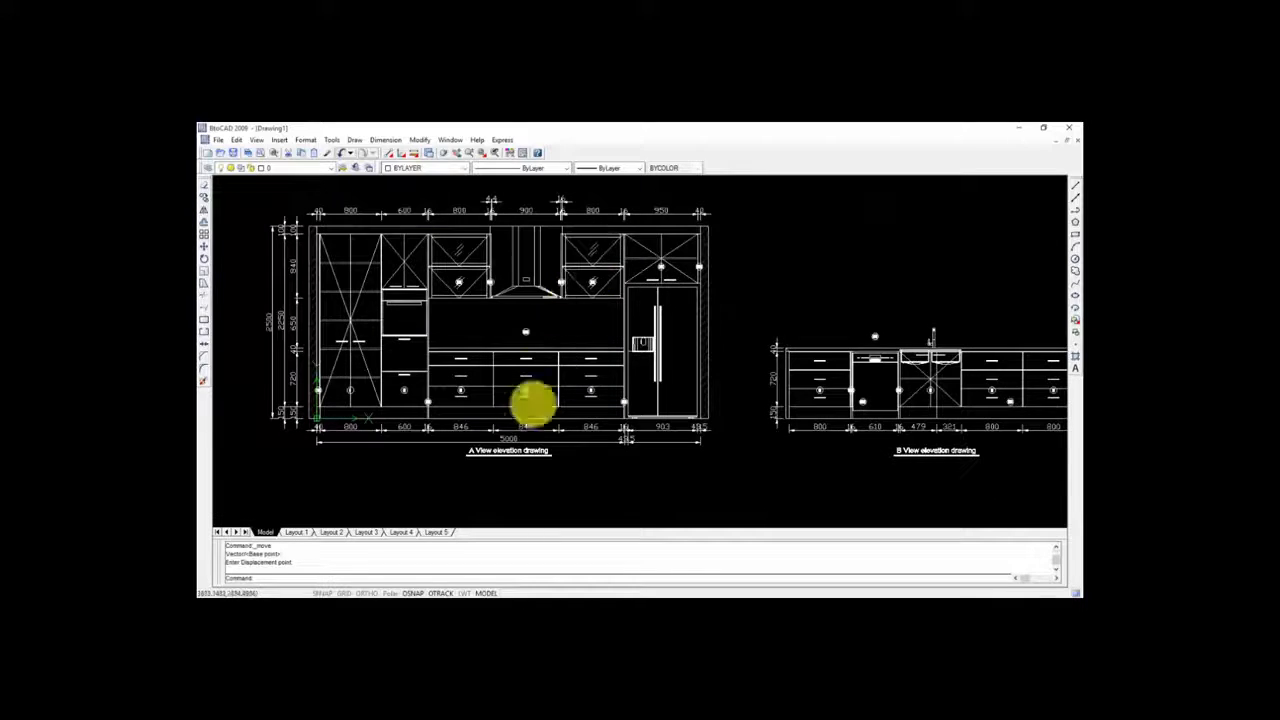
scroll(417, 366, "down", 6)
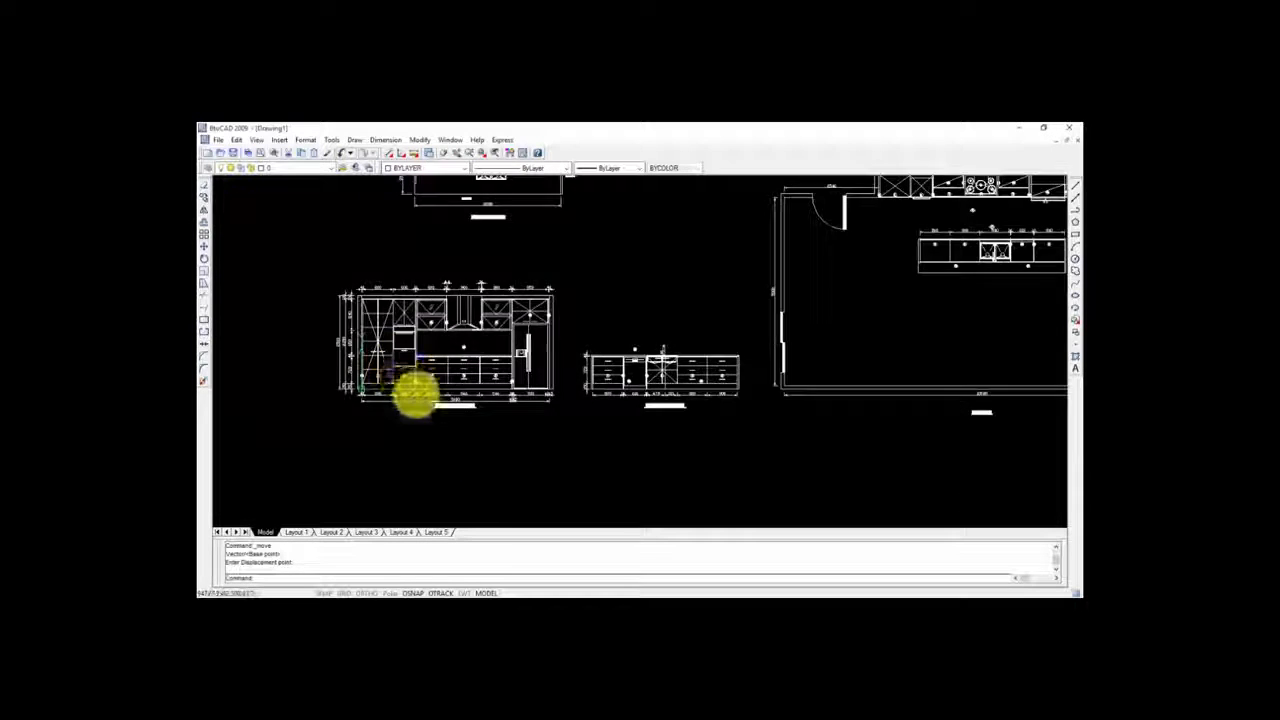
scroll(737, 334, "up", 3)
scroll(690, 287, "up", 4)
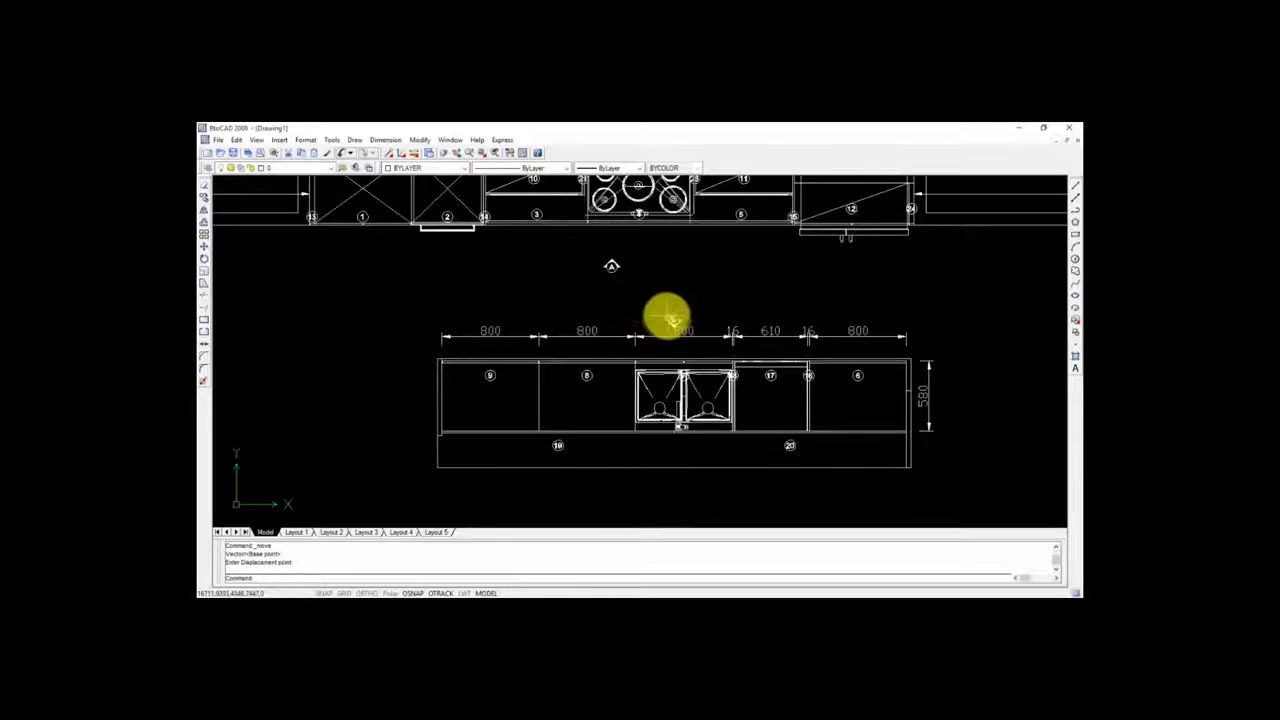
scroll(594, 349, "down", 7)
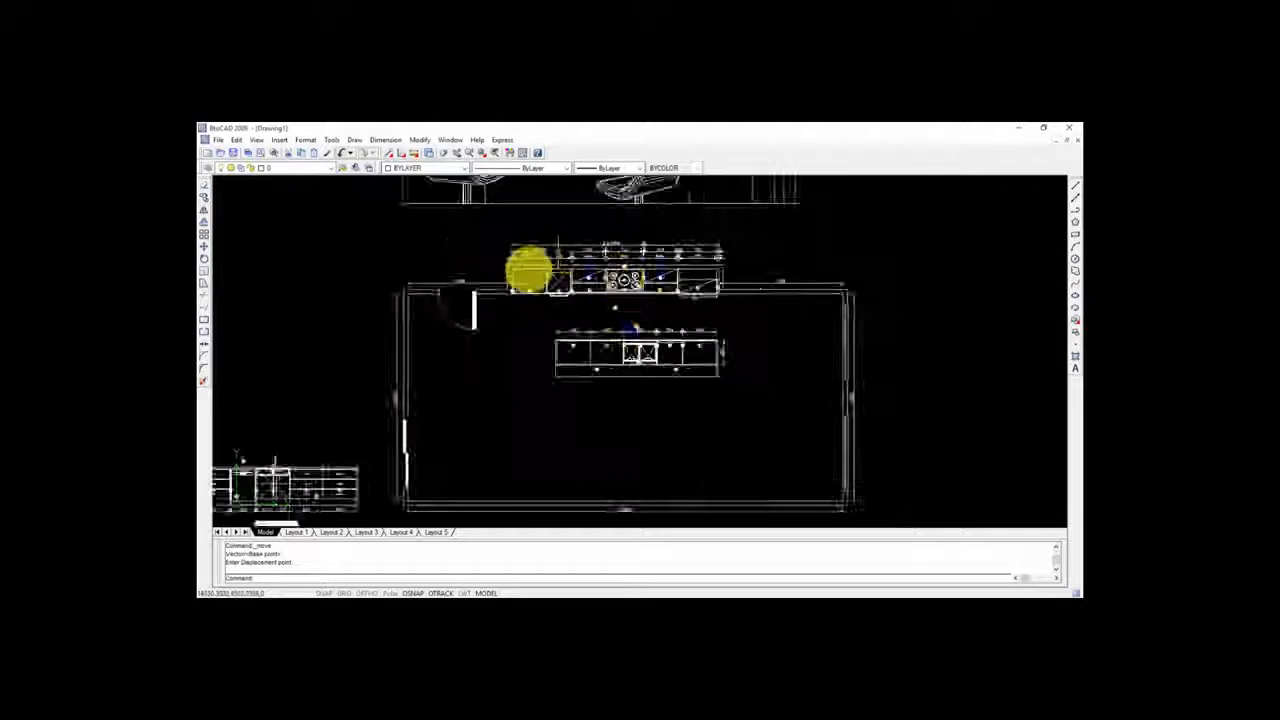
Move the framed kitchen perspective drawing left, closer to the worktop drawings and above the gap beside the floor plan
scroll(735, 290, "down", 3)
scroll(690, 218, "up", 2)
left_click(765, 204)
left_click(546, 299)
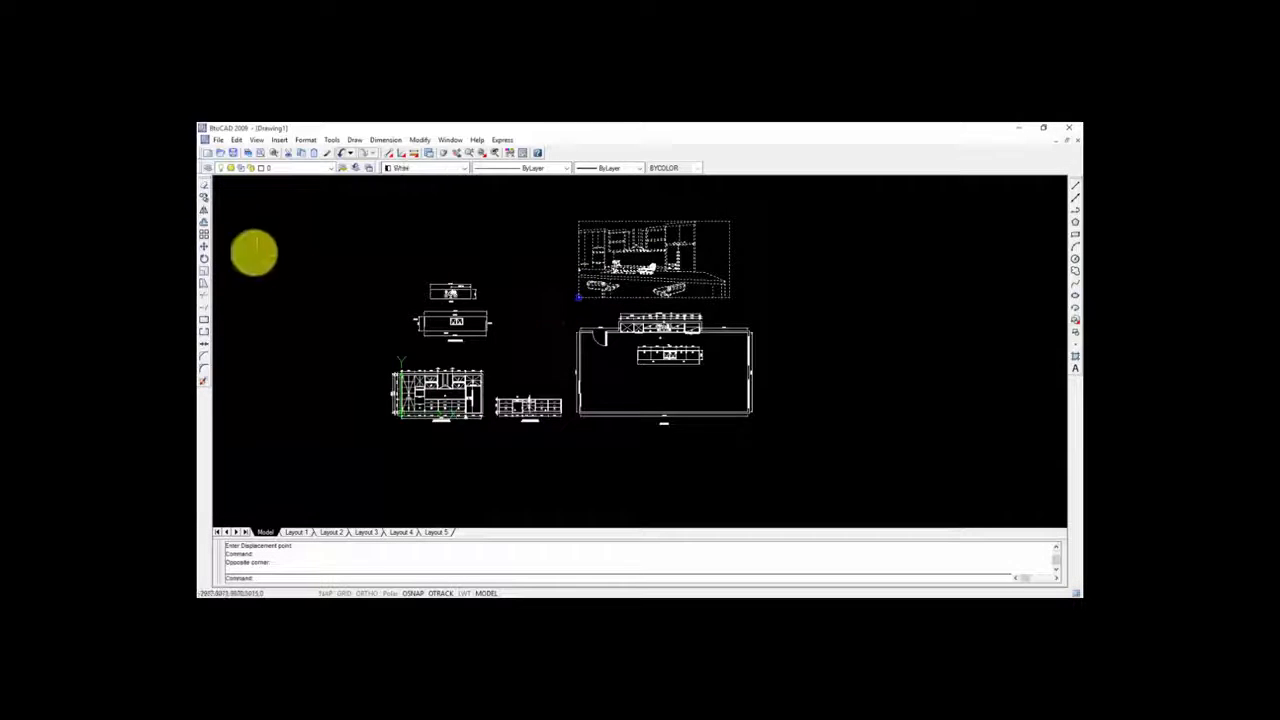
left_click(205, 250)
left_click(633, 260)
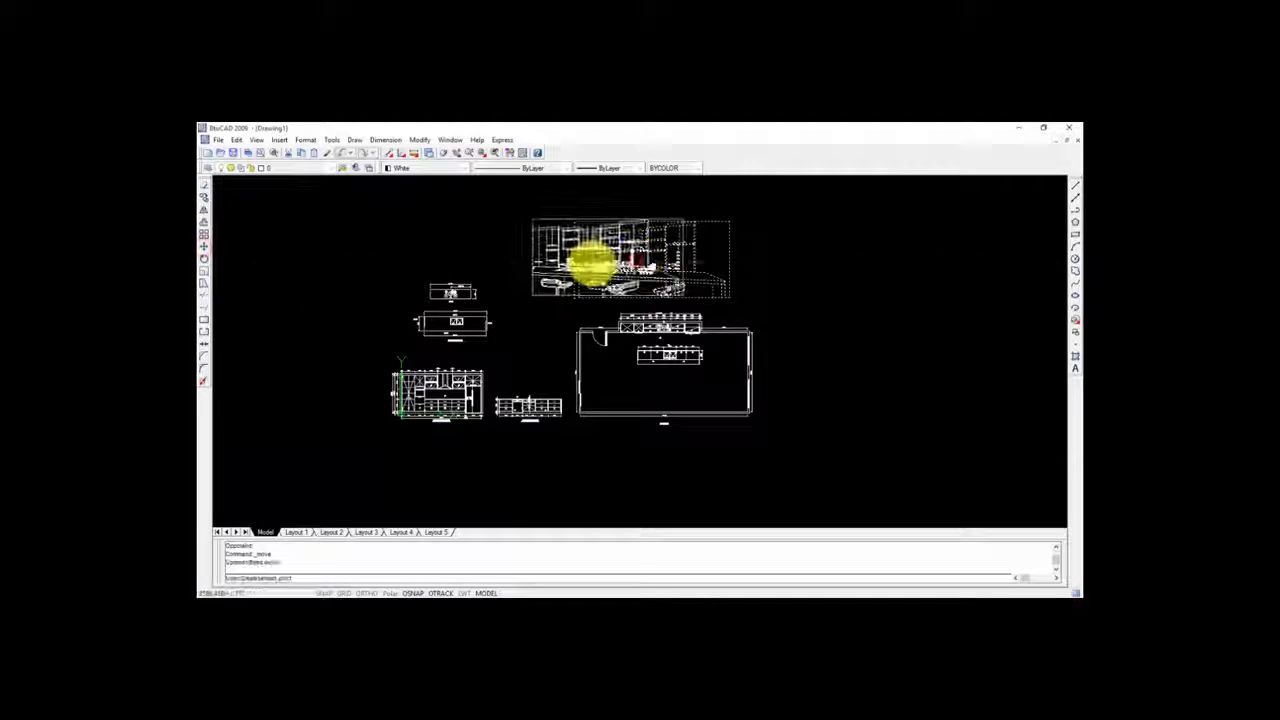
left_click(562, 263)
scroll(735, 285, "down", 2)
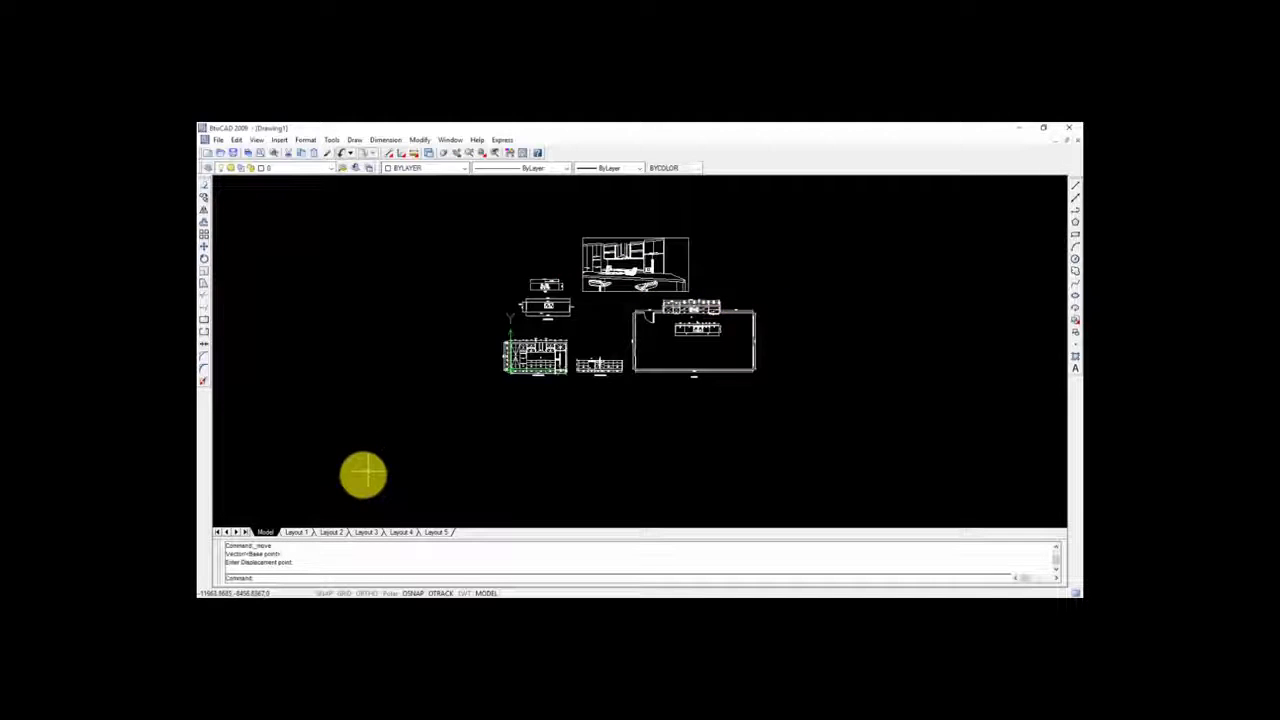
In Layout 1, fit all the drawings inside the viewport, centre them and return to paper space
left_click(296, 532)
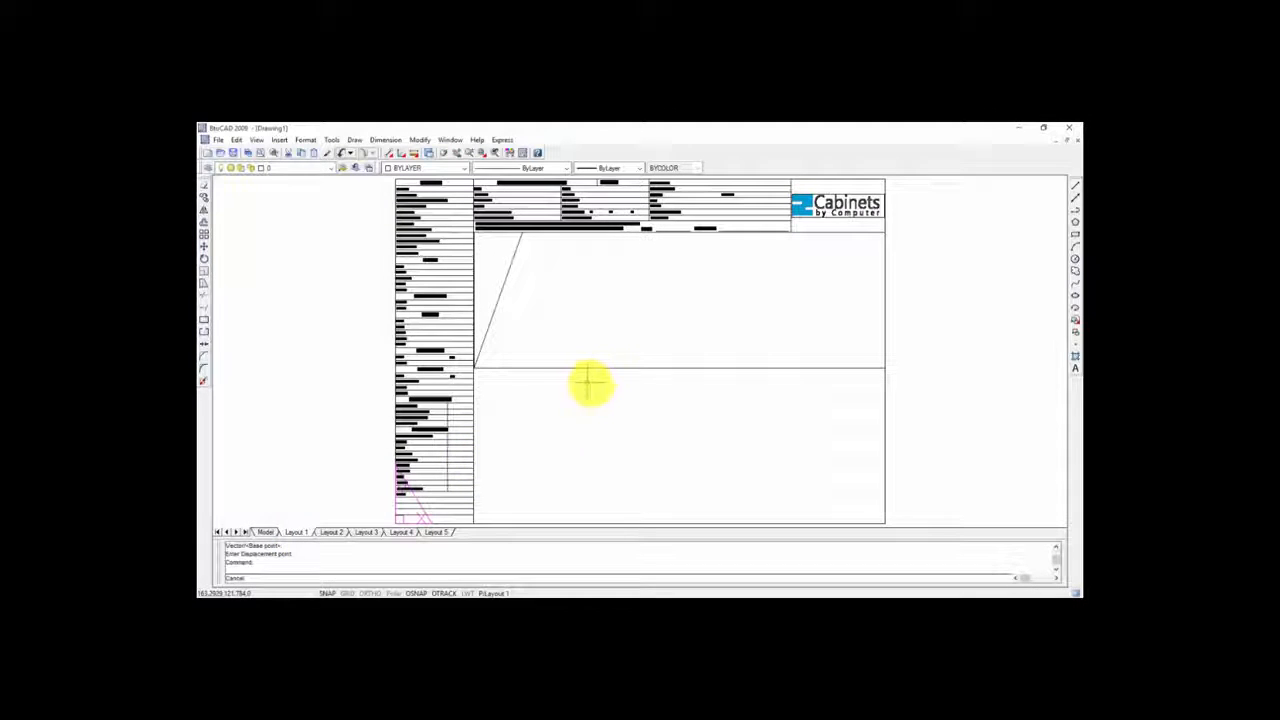
double_click(655, 400)
scroll(580, 395, "down", 5)
scroll(585, 387, "down", 8)
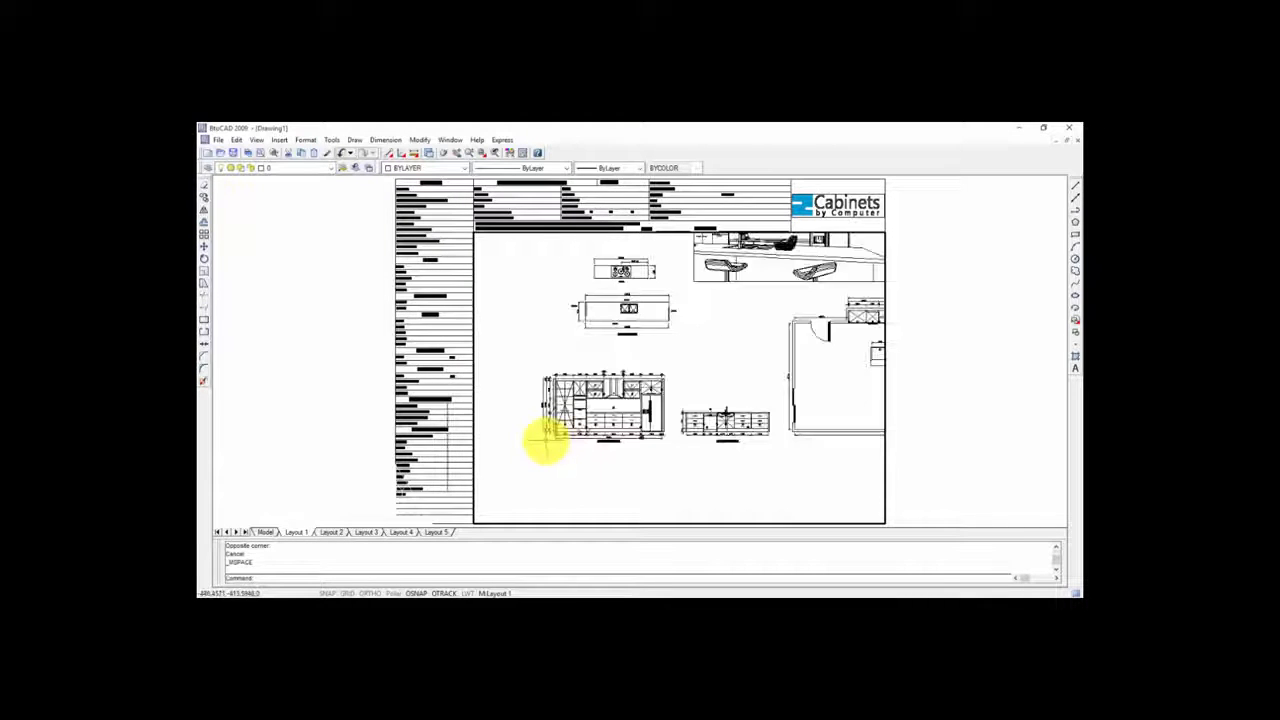
scroll(540, 440, "down", 2)
scroll(650, 388, "up", 3)
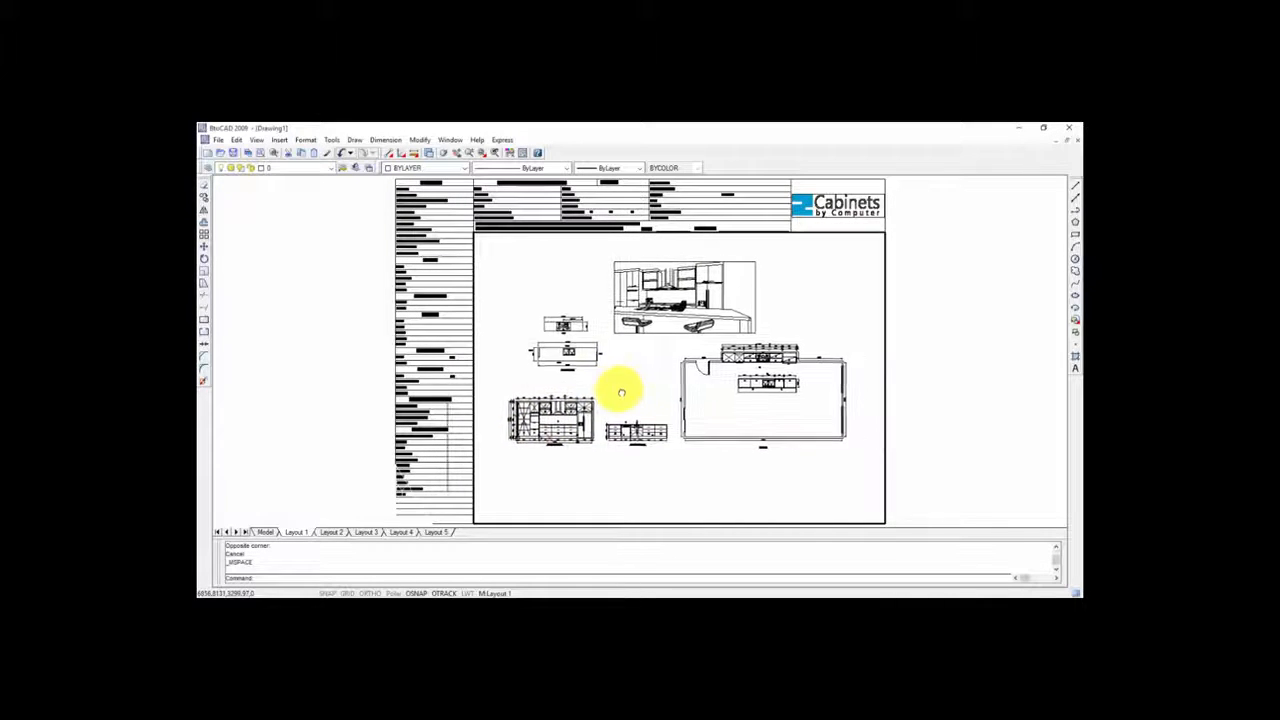
scroll(617, 392, "up", 1)
scroll(616, 393, "down", 1)
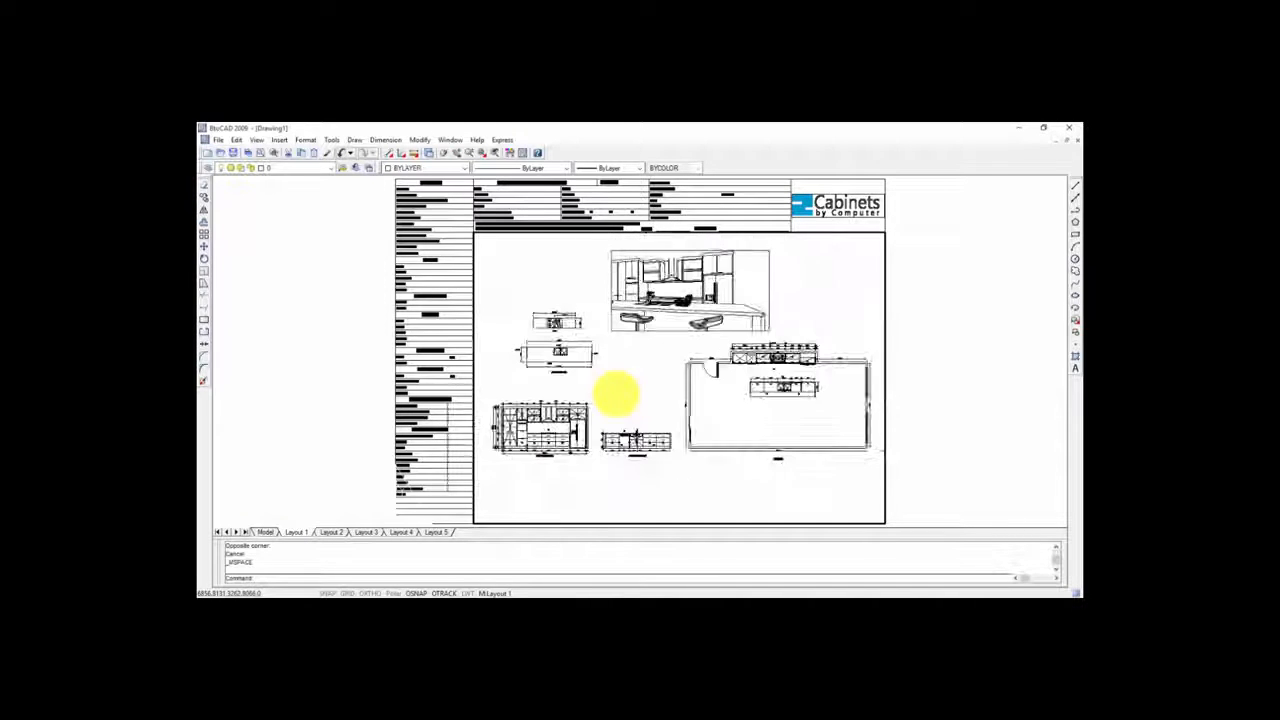
middle_click_drag(616, 393, 615, 408)
double_click(1002, 403)
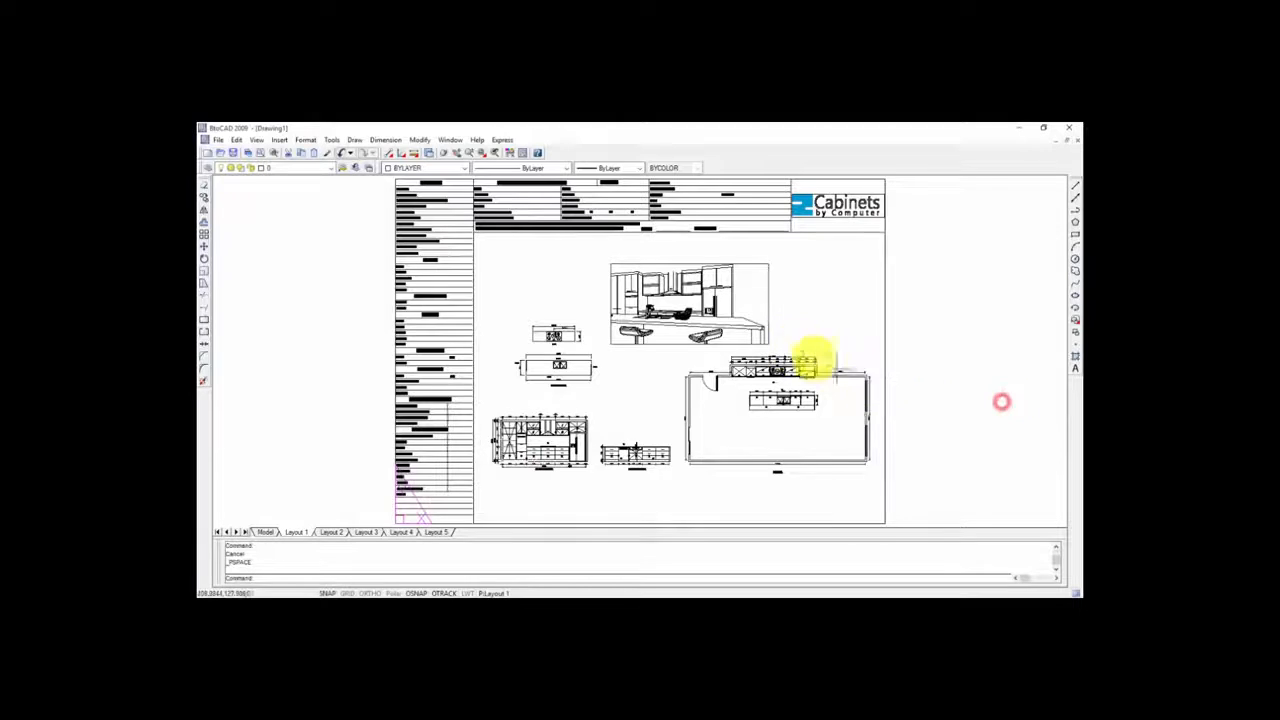
Examine the fittings, door, splashback and bench fields in the Layout 1 specification column
scroll(714, 302, "up", 3)
scroll(737, 337, "down", 3)
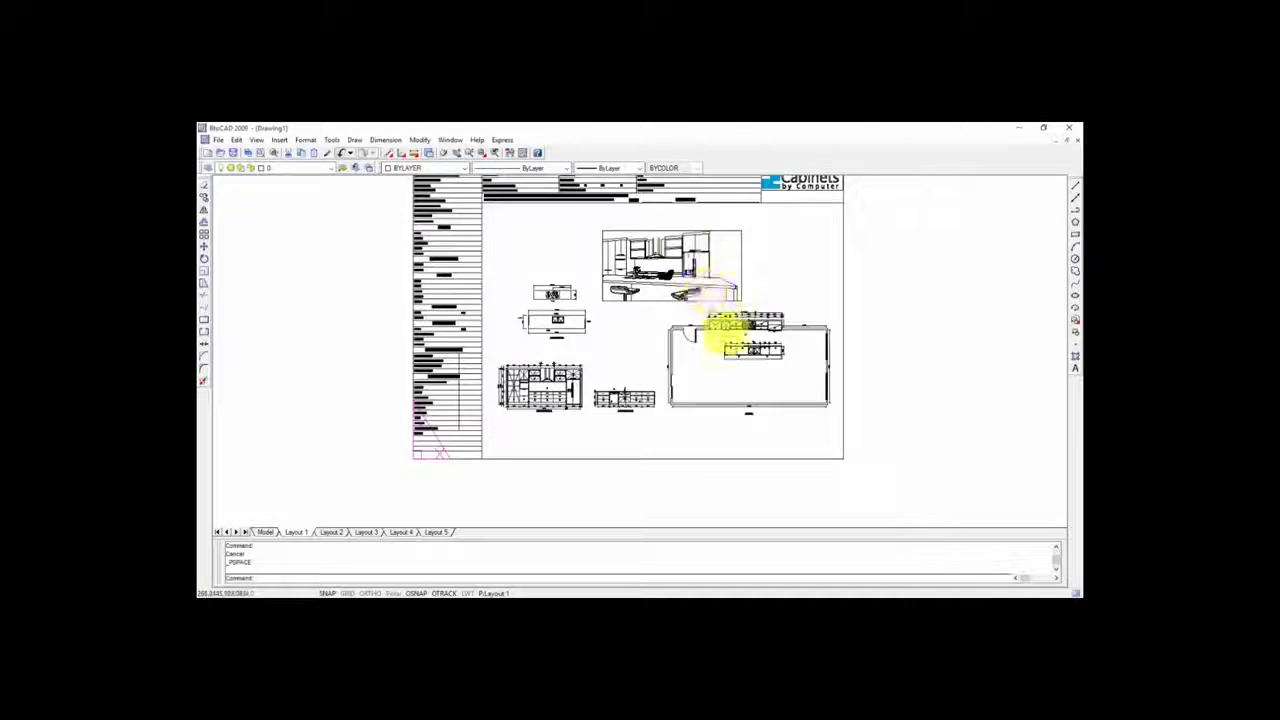
scroll(529, 194, "up", 5)
scroll(485, 235, "up", 3)
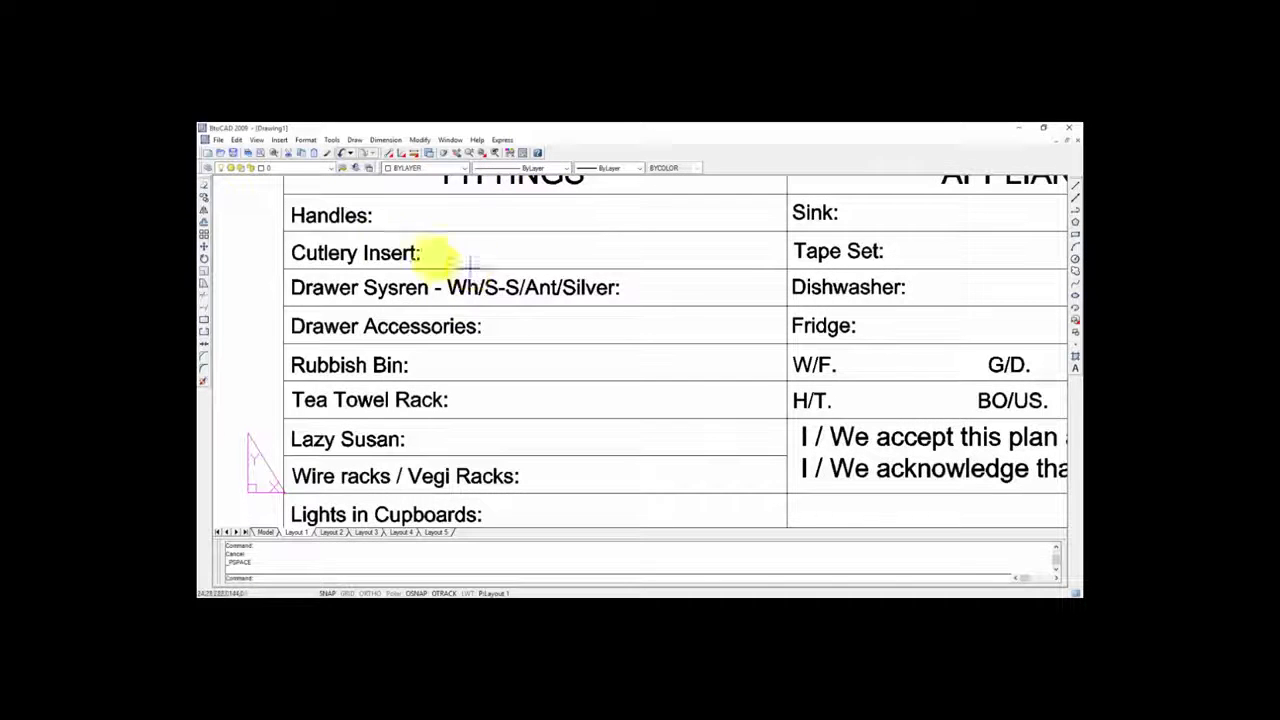
scroll(371, 177, "down", 2)
scroll(371, 229, "down", 3)
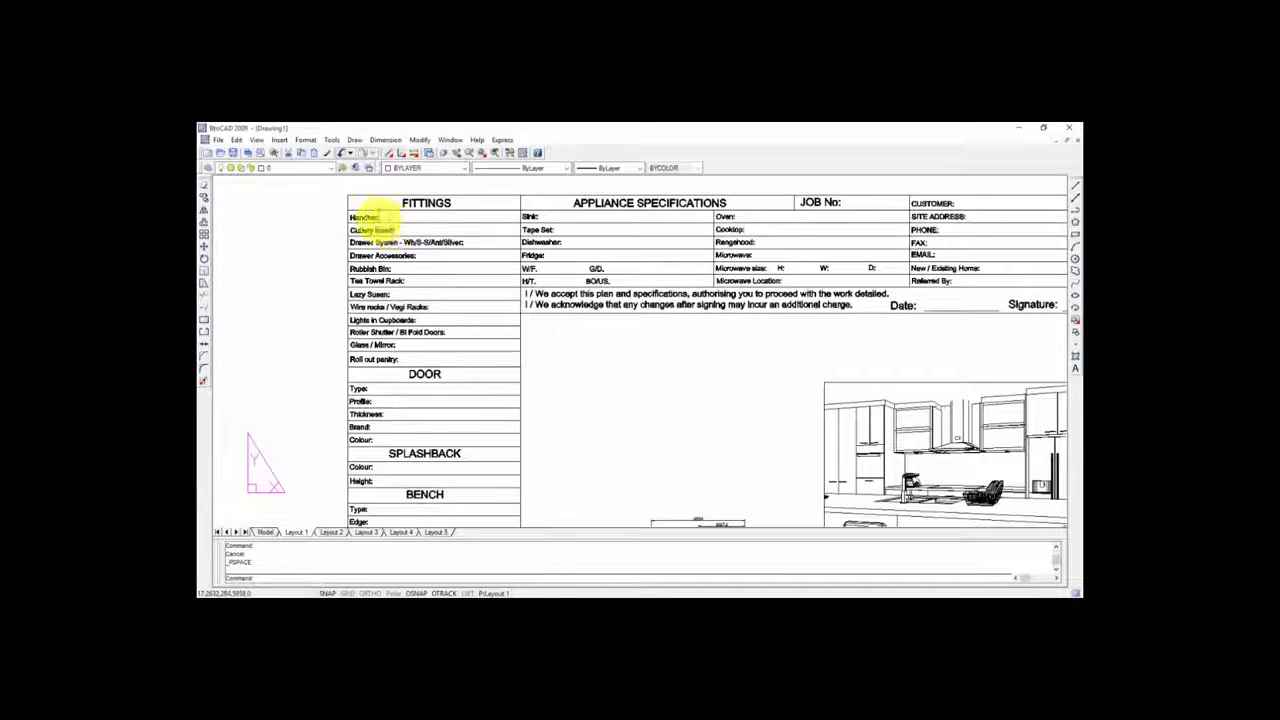
scroll(366, 223, "up", 4)
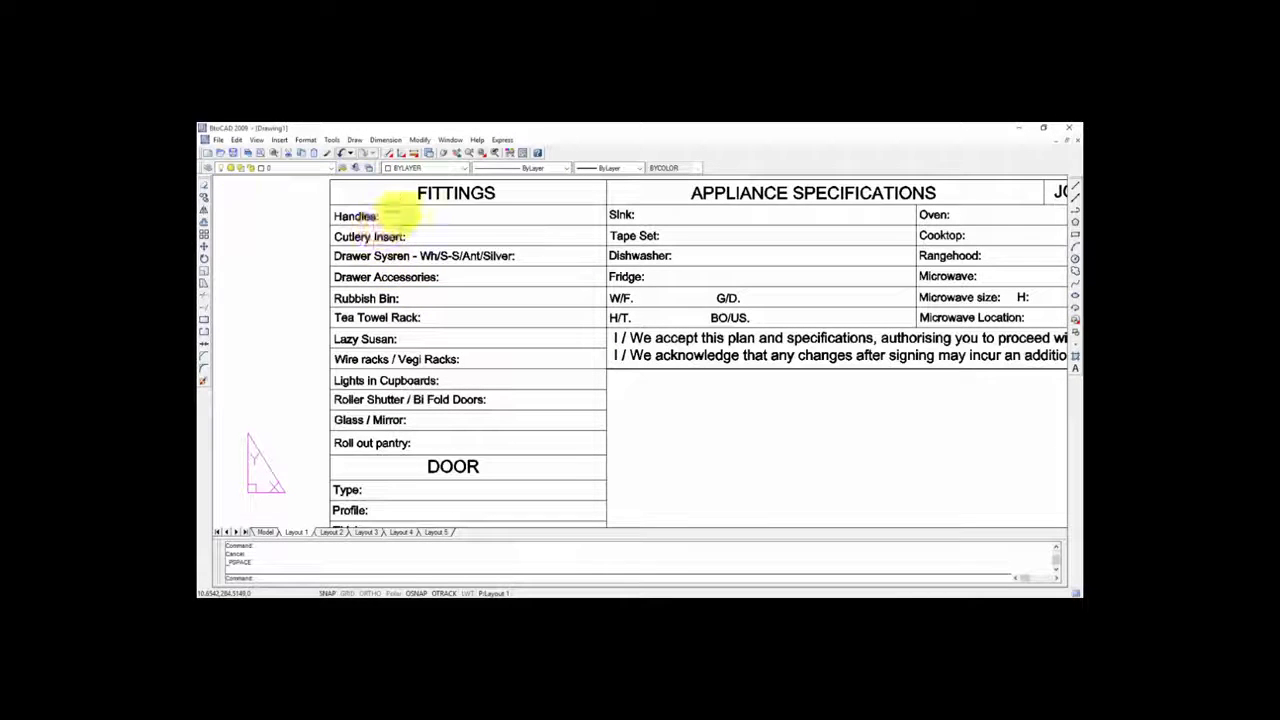
scroll(400, 212, "down", 3)
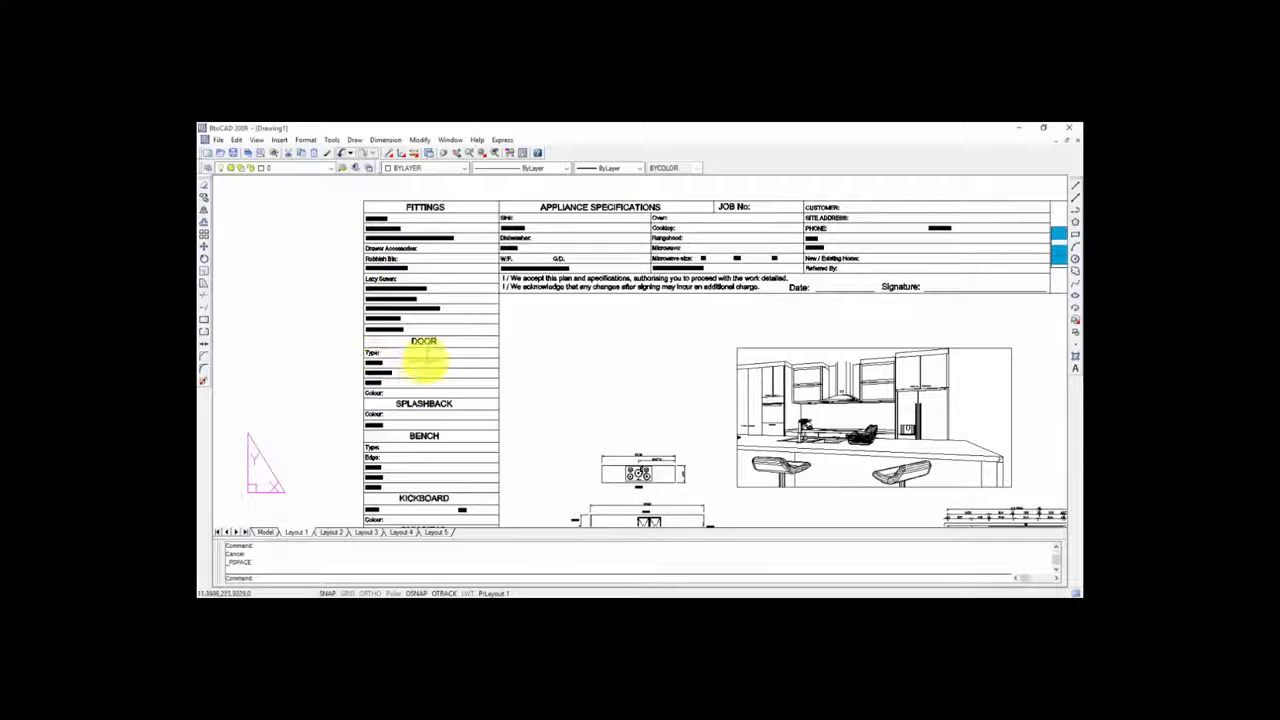
scroll(423, 335, "up", 3)
scroll(410, 310, "down", 4)
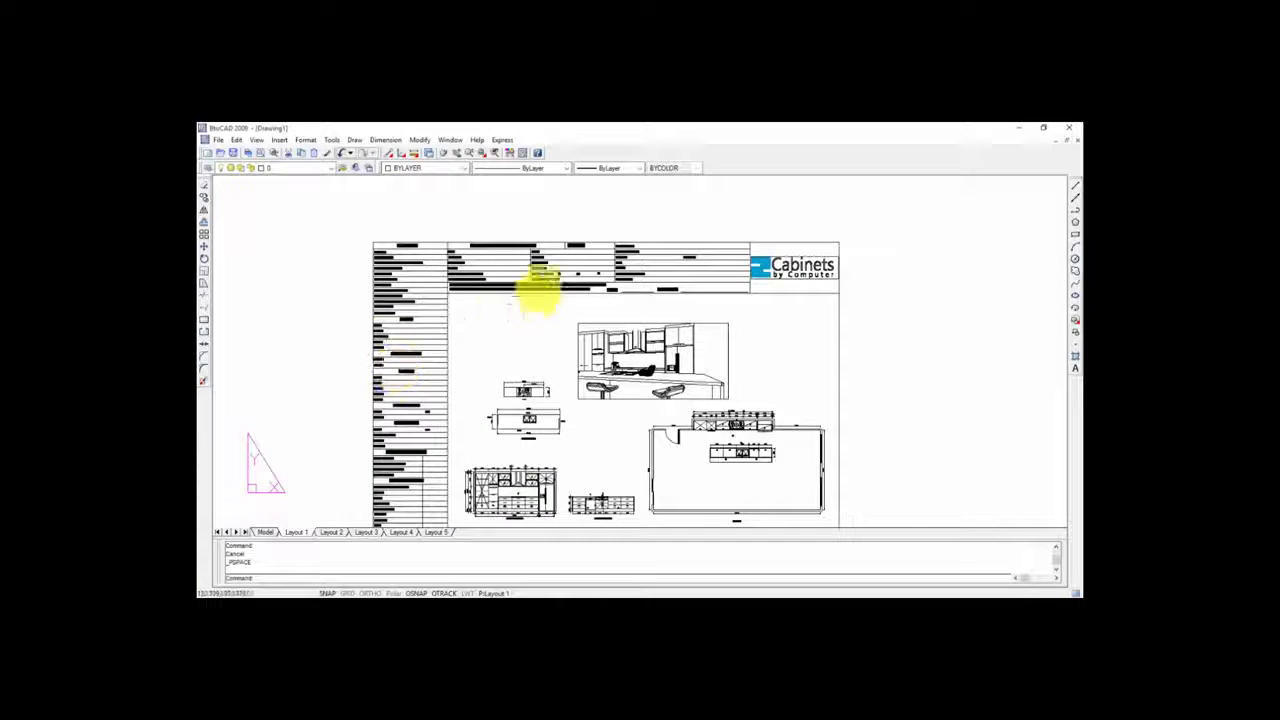
Check the appliance specification, job number, customer and signature fields in the title block, finishing with the whole sheet in view
scroll(528, 294, "up", 4)
scroll(623, 223, "down", 3)
scroll(628, 224, "up", 2)
scroll(626, 224, "up", 1)
scroll(535, 245, "down", 3)
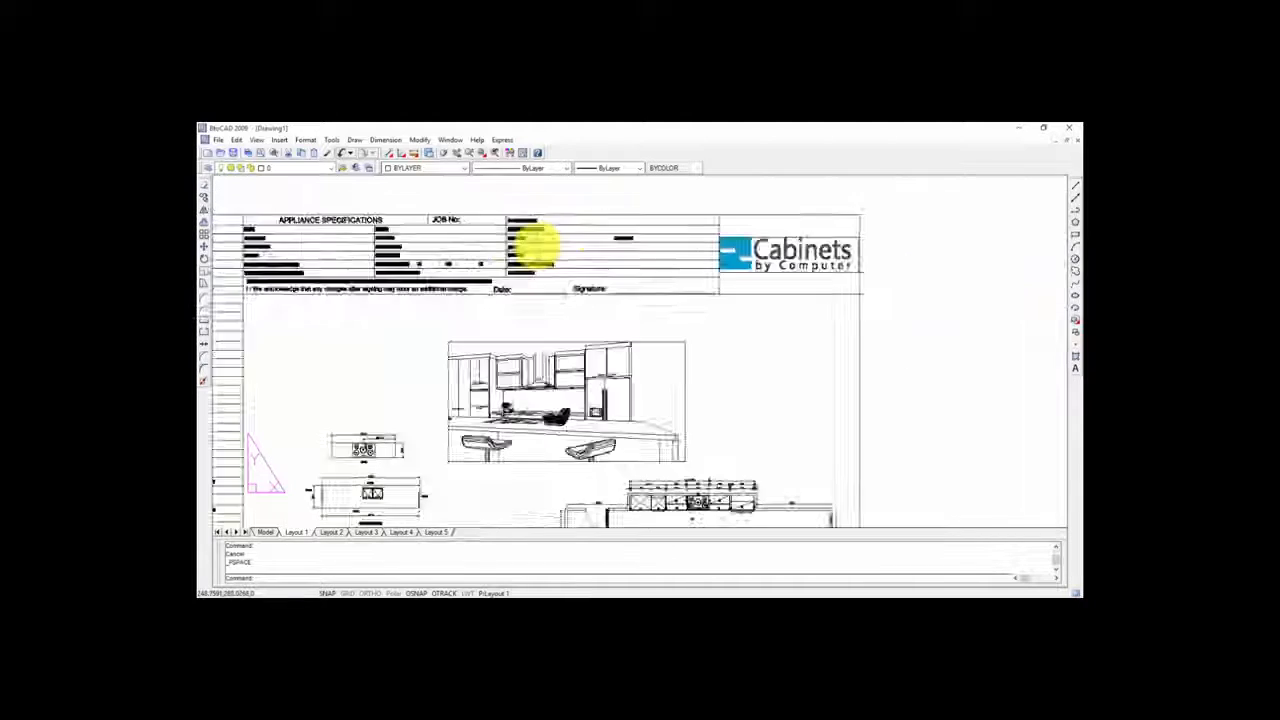
scroll(615, 260, "down", 2)
scroll(830, 335, "up", 3)
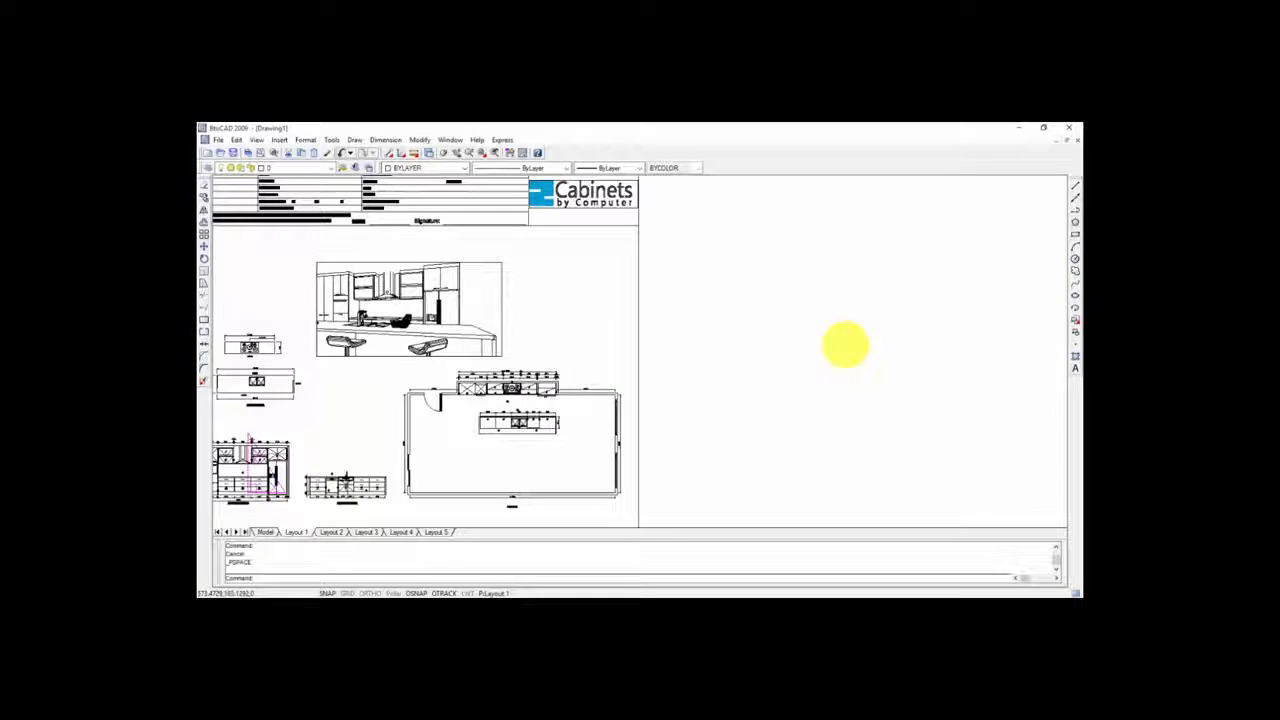
middle_click(848, 352)
middle_click(848, 352)
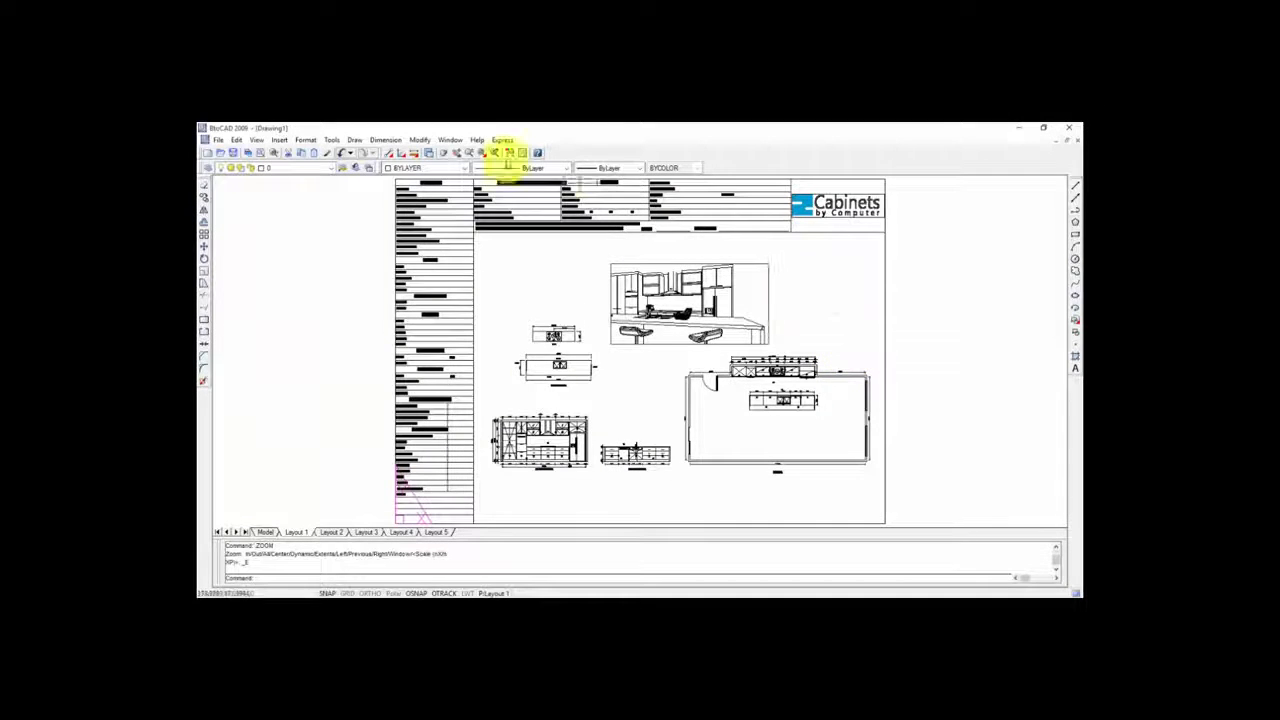
Set up the Layout 1 plot with the Adobe PDF printer, A3 paper, Extents as plot area and fit to paper
left_click(218, 141)
left_click(229, 277)
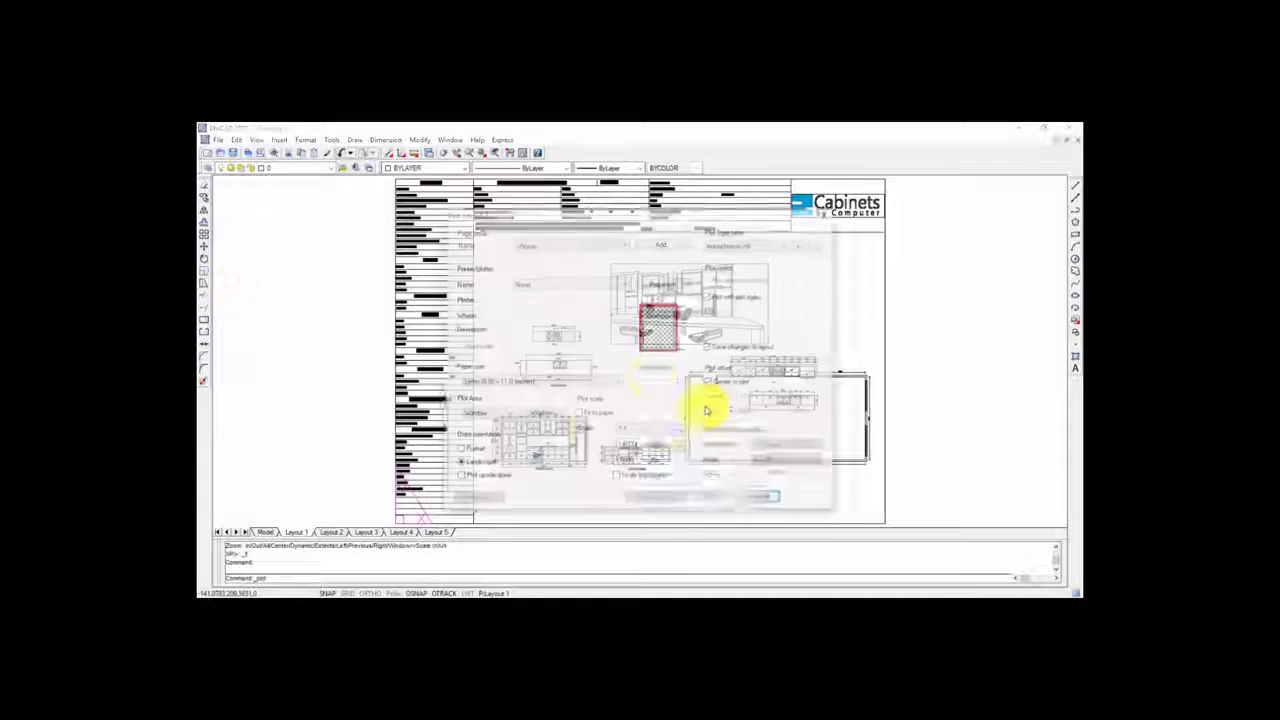
left_click(625, 284)
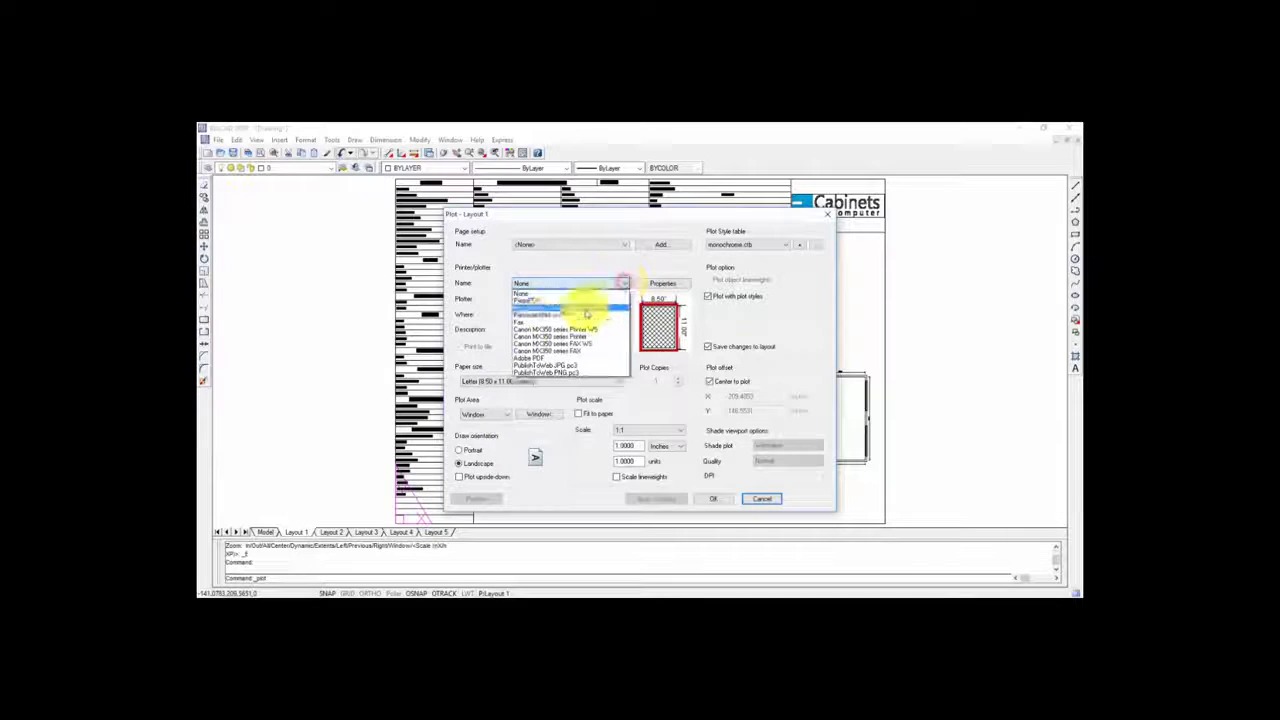
left_click(531, 357)
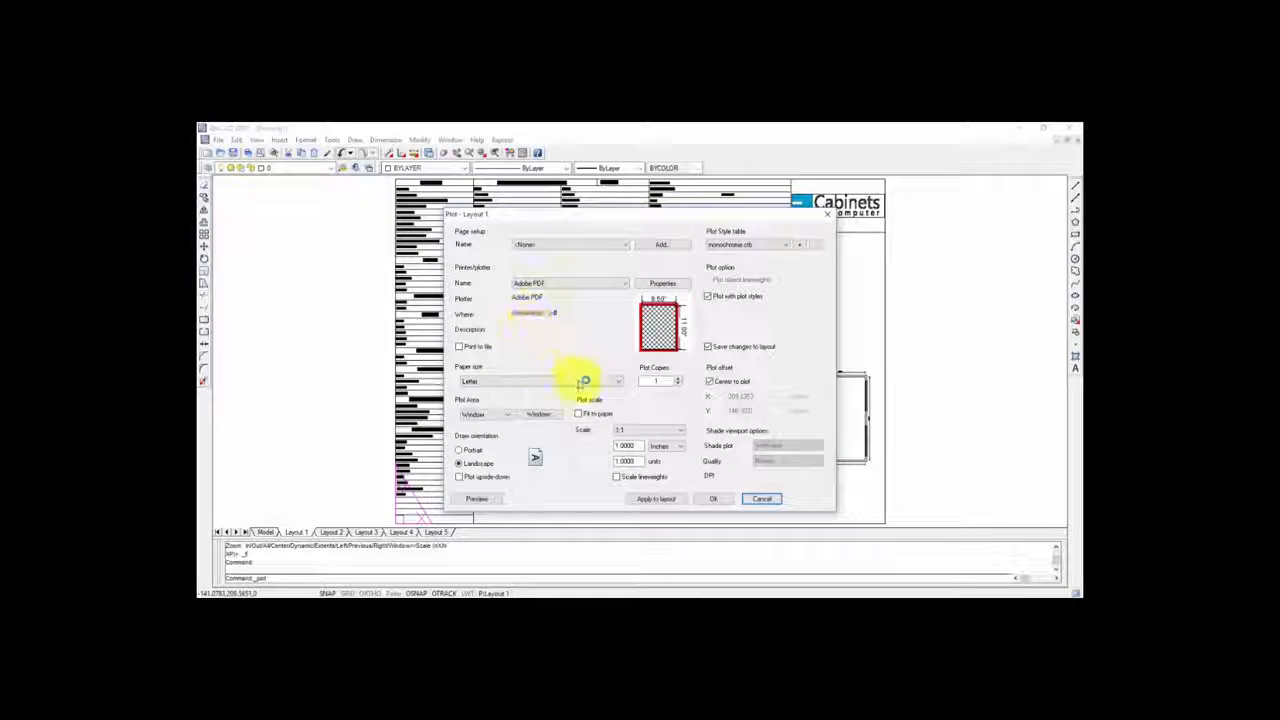
left_click(621, 383)
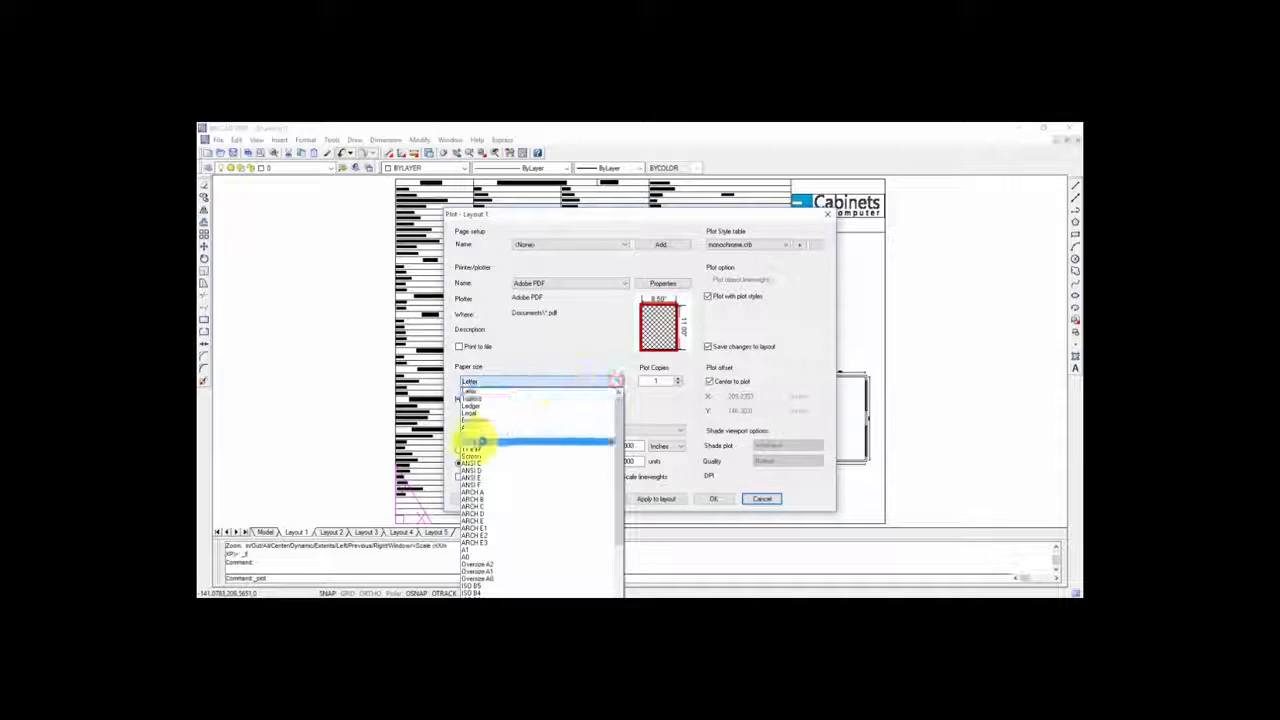
left_click(468, 430)
left_click(507, 415)
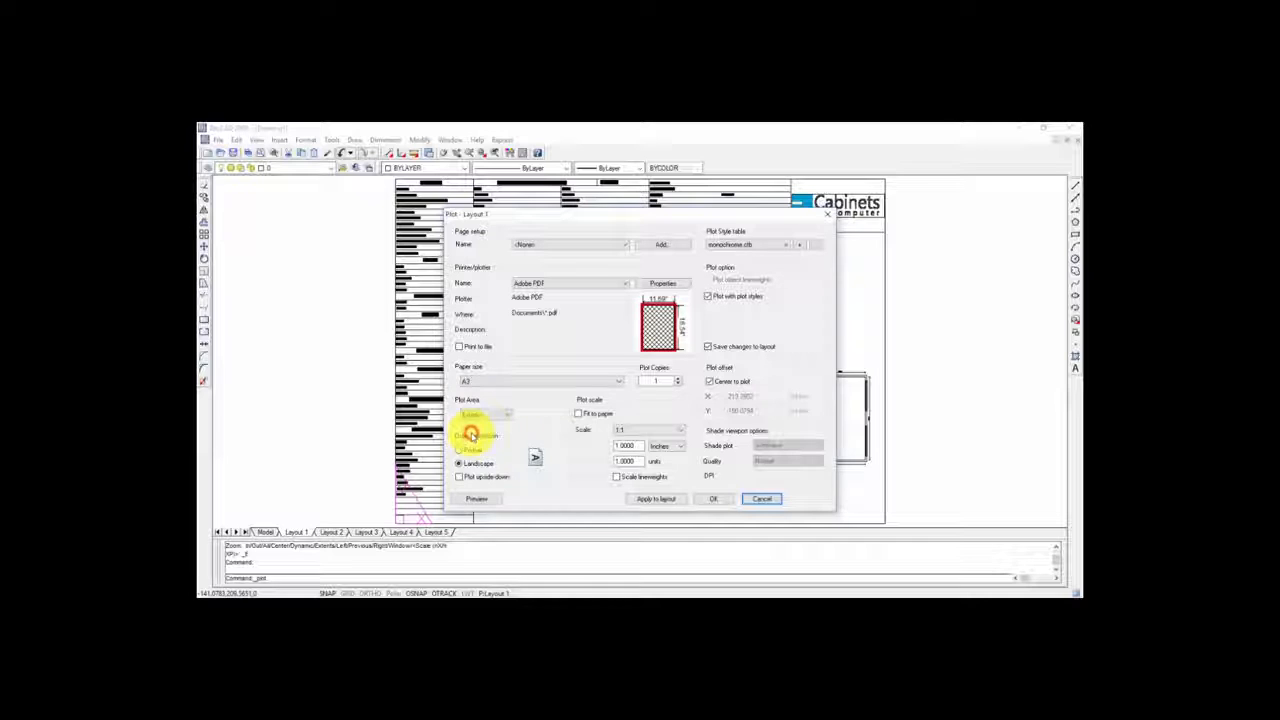
left_click(578, 414)
Preview the Layout 1 plot and exit the plot settings without printing
left_click(470, 498)
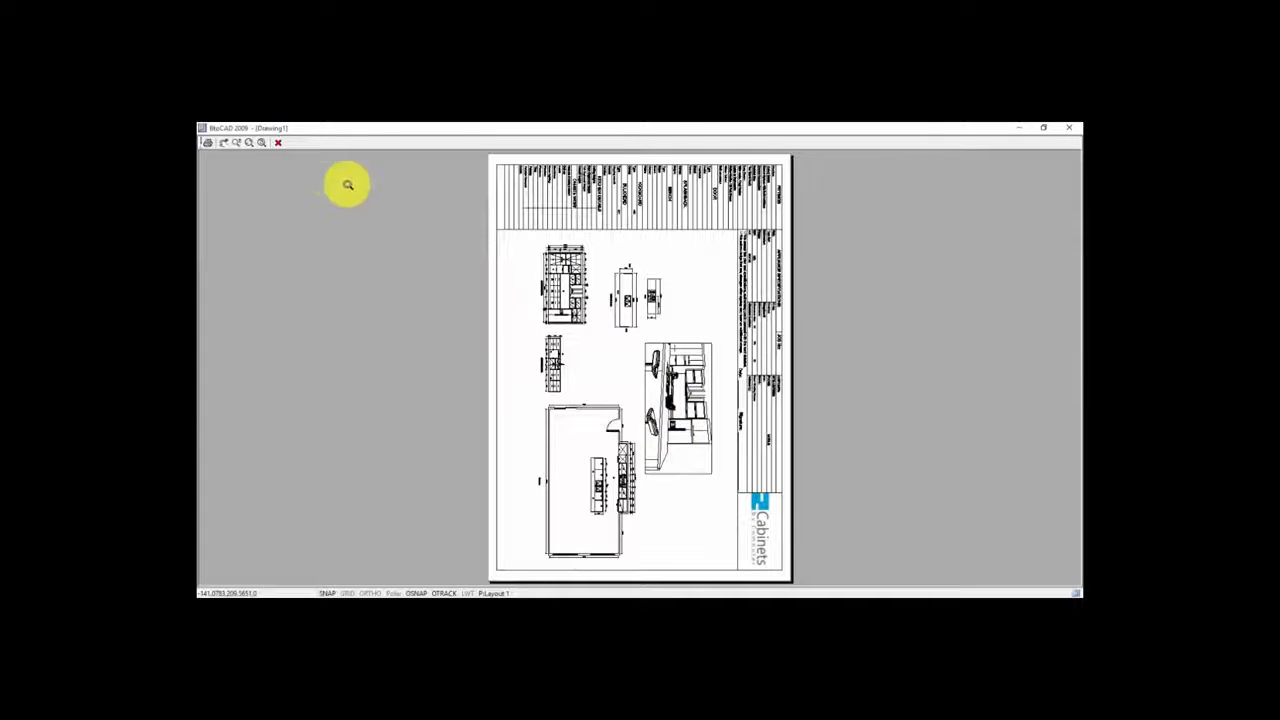
left_click(278, 142)
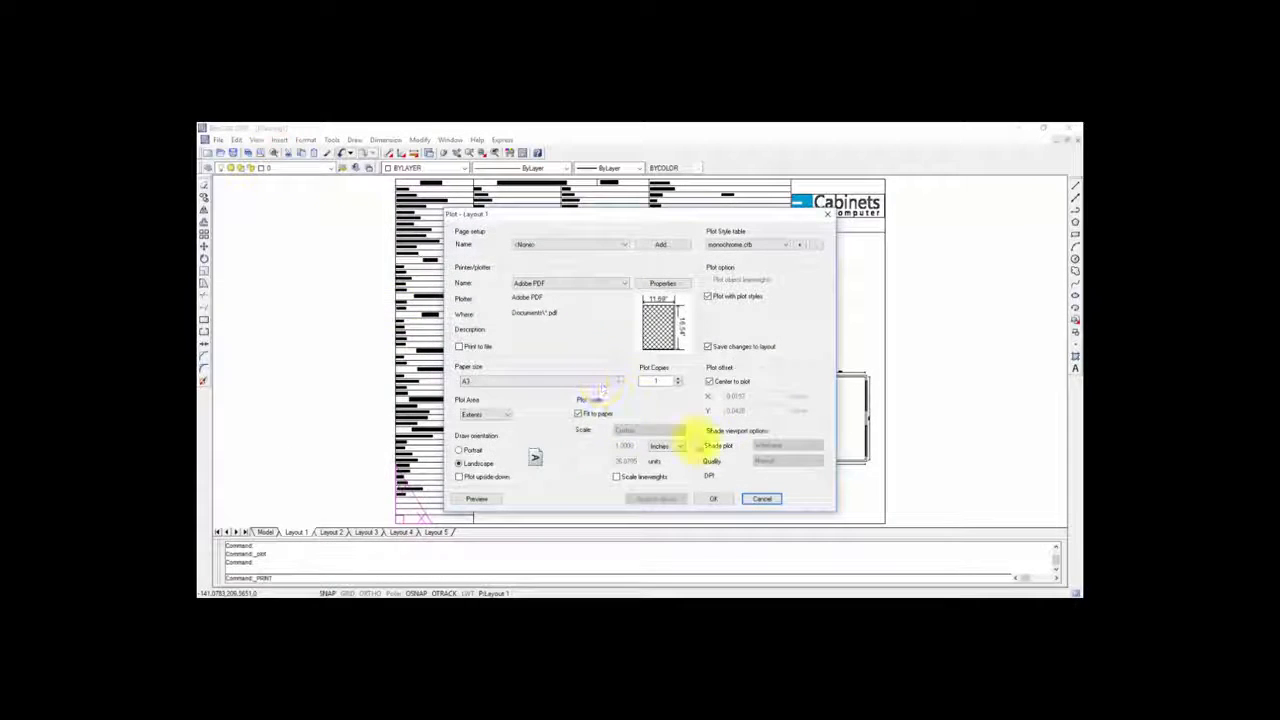
left_click(762, 500)
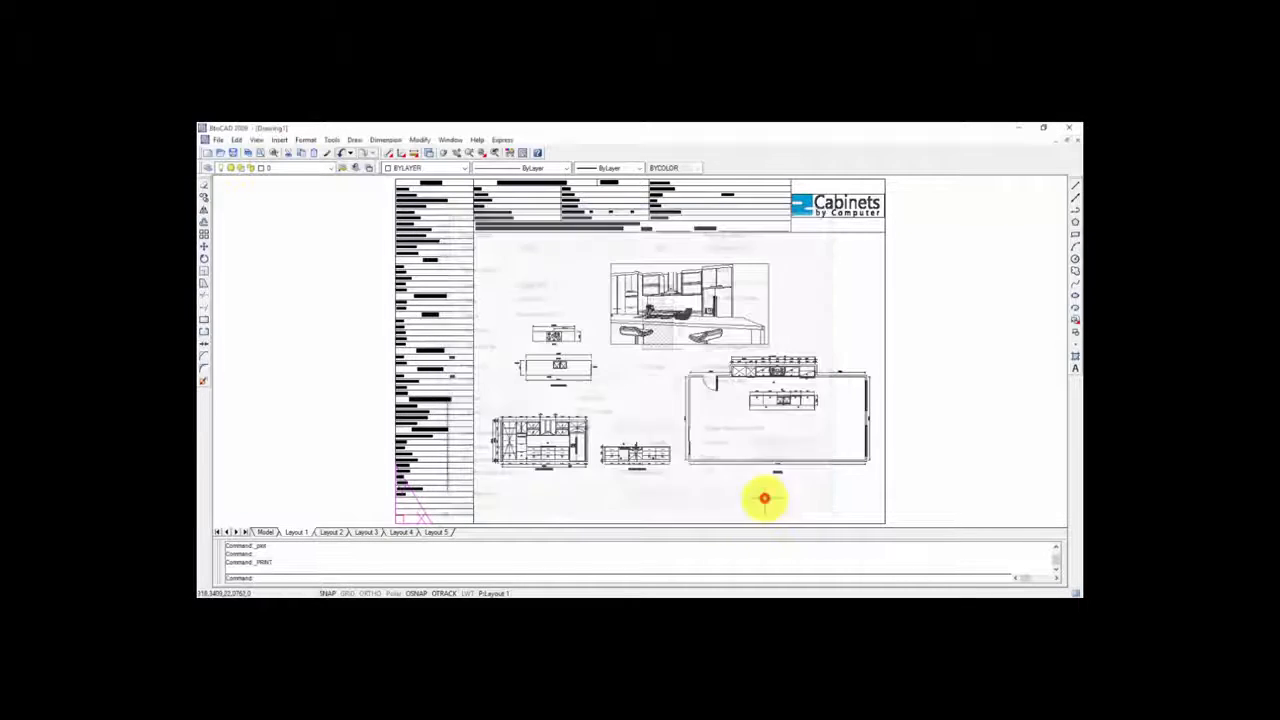
In Layout 2, fit the A View elevation drawing inside the viewport and return to paper space
left_click(330, 532)
scroll(578, 352, "down", 3)
scroll(580, 358, "down", 2)
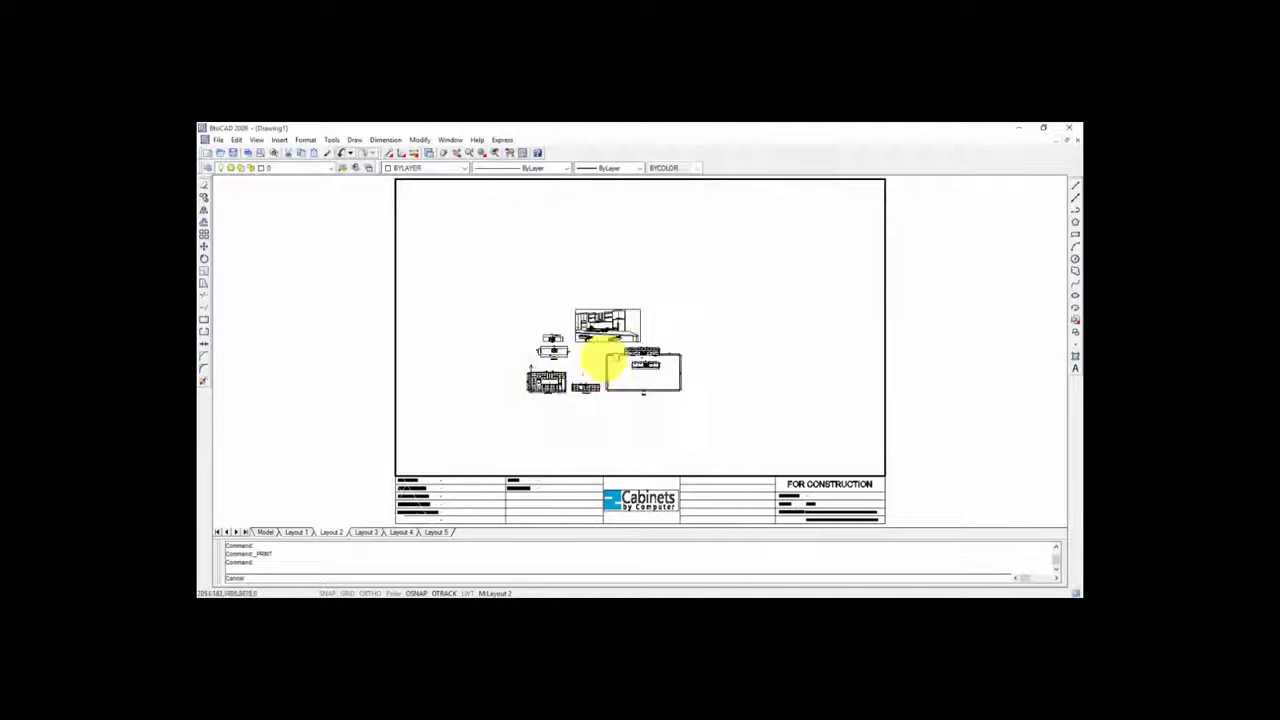
scroll(600, 370, "up", 6)
scroll(670, 392, "up", 4)
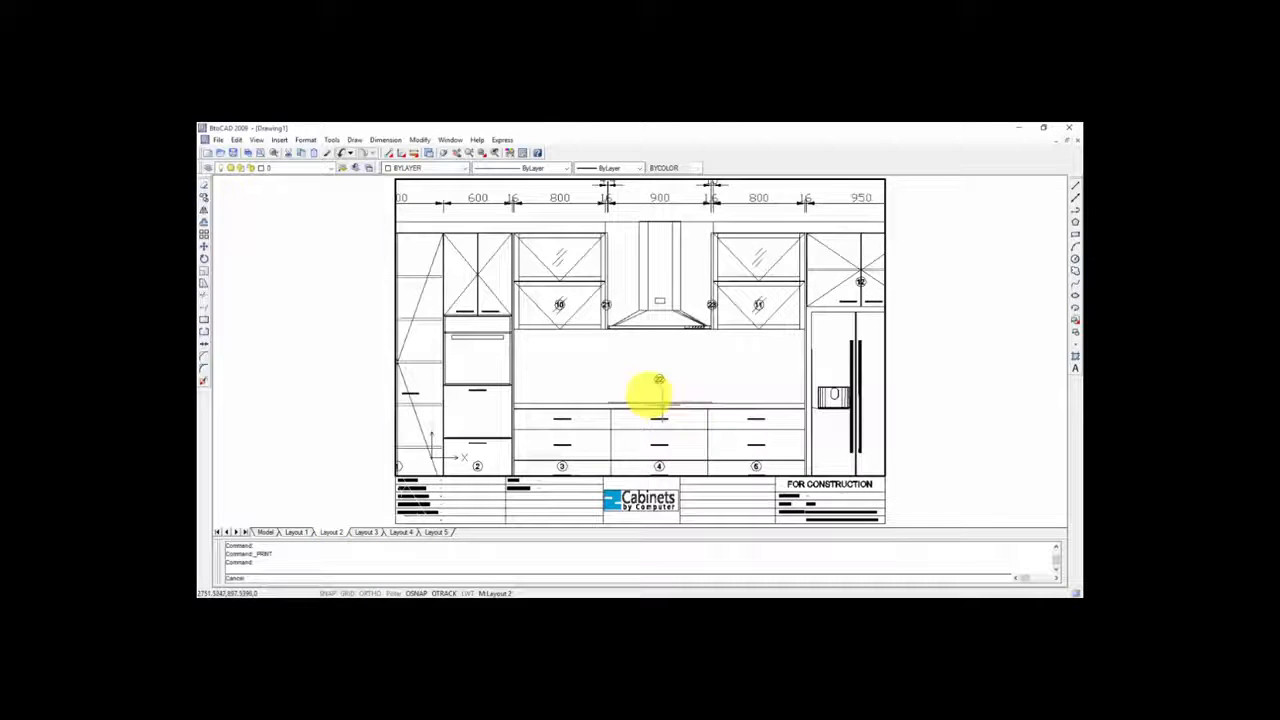
scroll(596, 290, "down", 1)
middle_click_drag(600, 328, 639, 319)
double_click(991, 330)
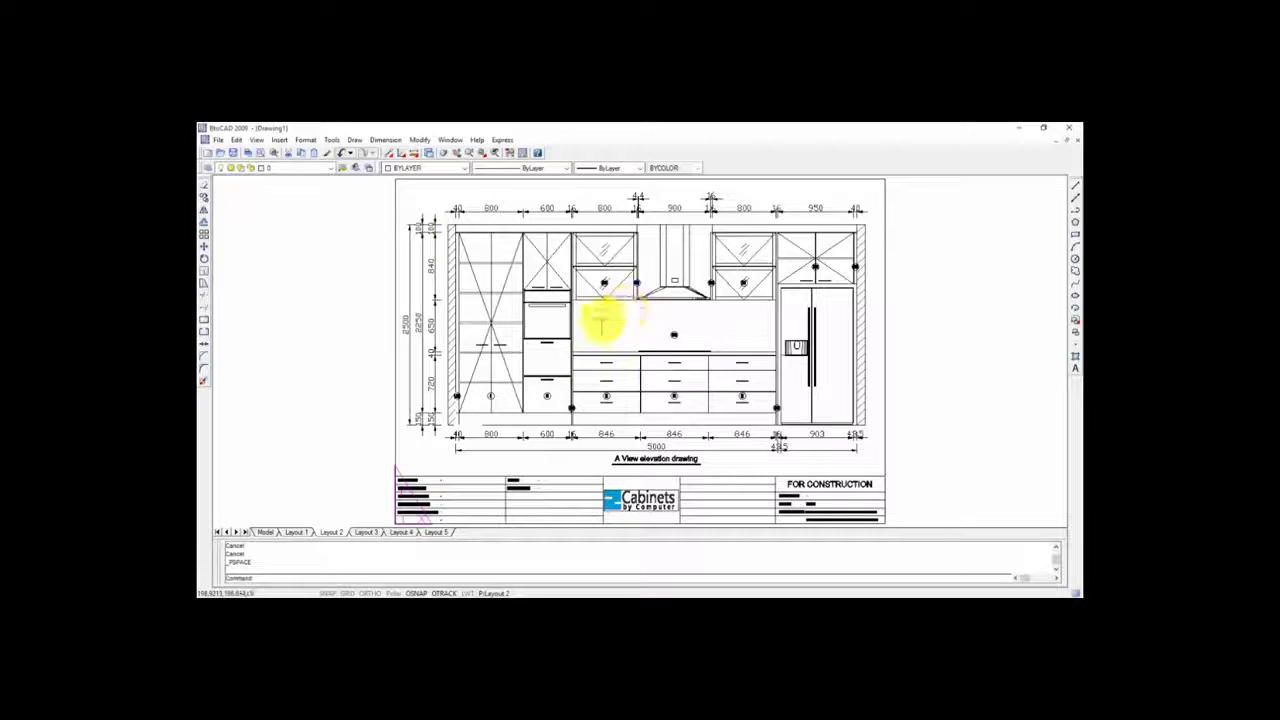
In Layout 3, fit the B View elevation drawing inside the viewport and return to paper space
left_click(378, 536)
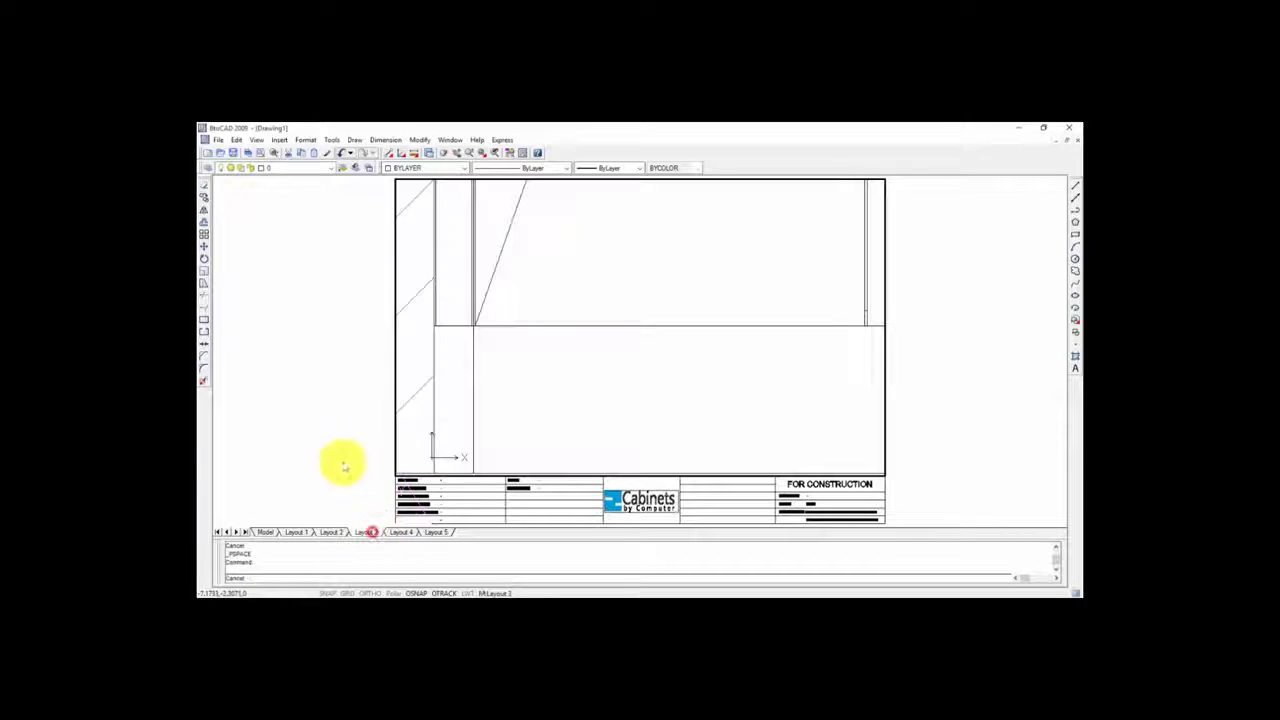
scroll(471, 363, "down", 5)
scroll(415, 390, "down", 4)
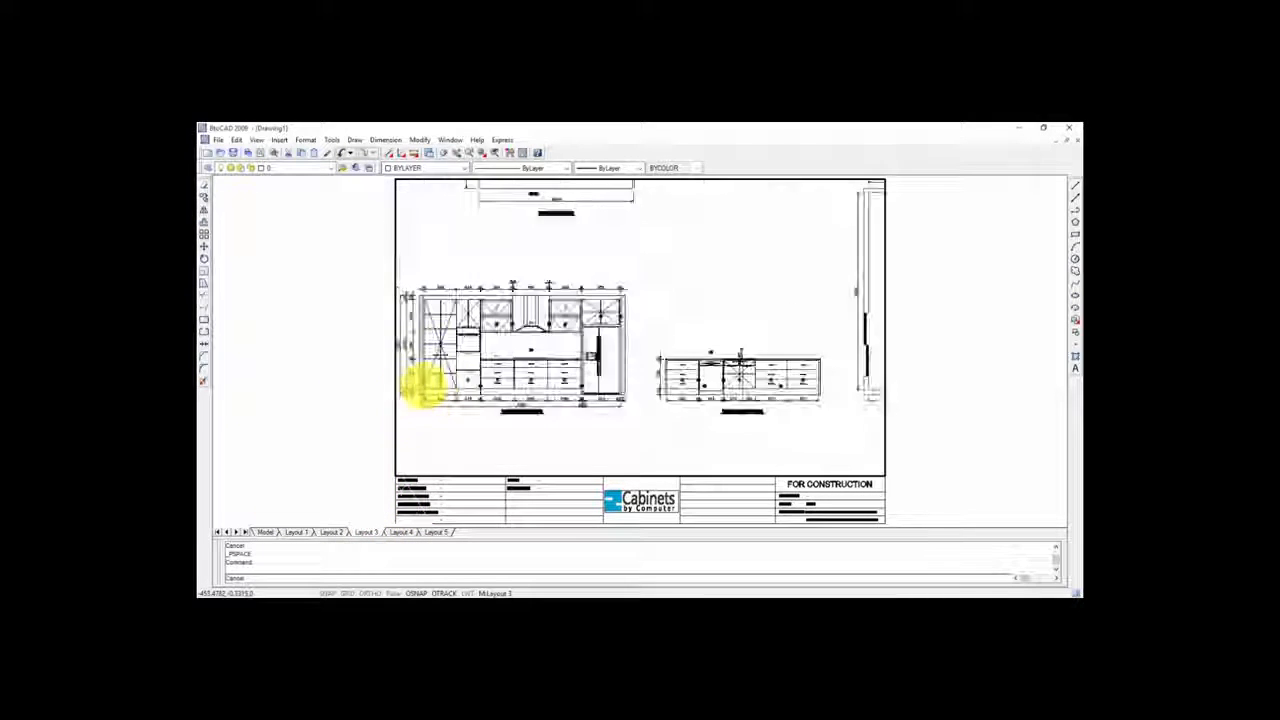
scroll(586, 394, "up", 6)
scroll(790, 355, "down", 3)
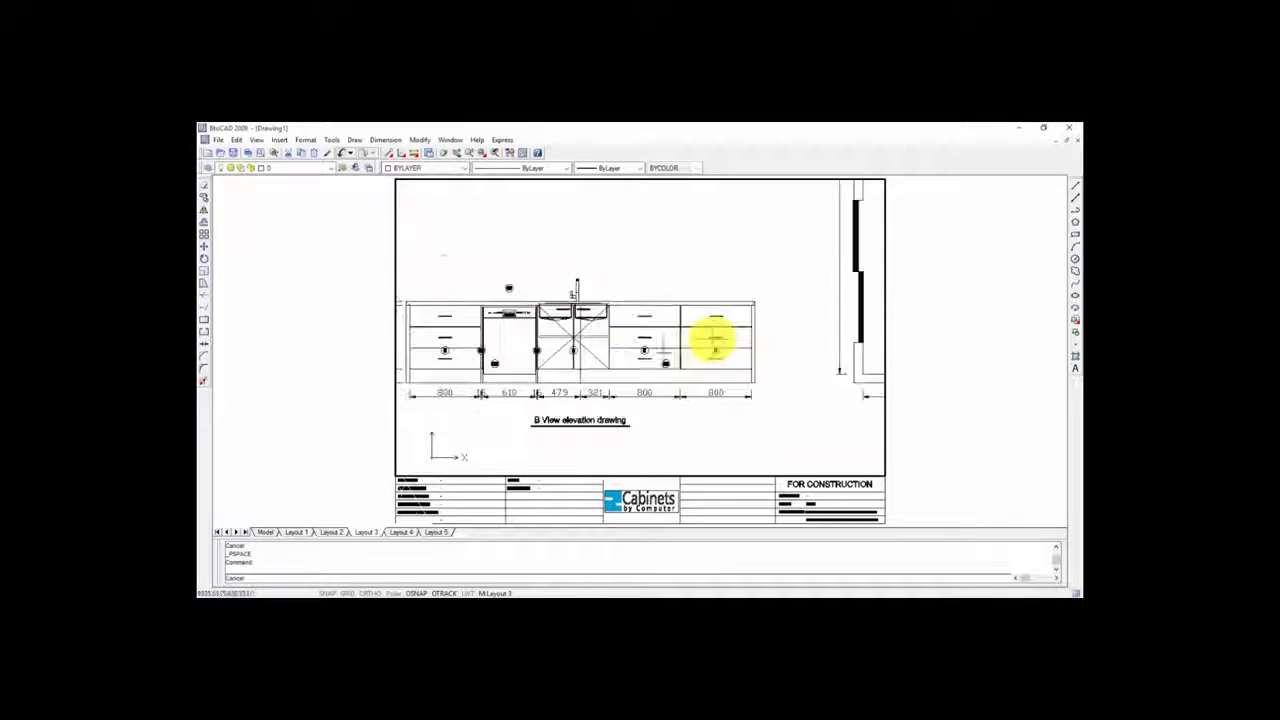
scroll(503, 363, "up", 2)
middle_click_drag(539, 370, 551, 374)
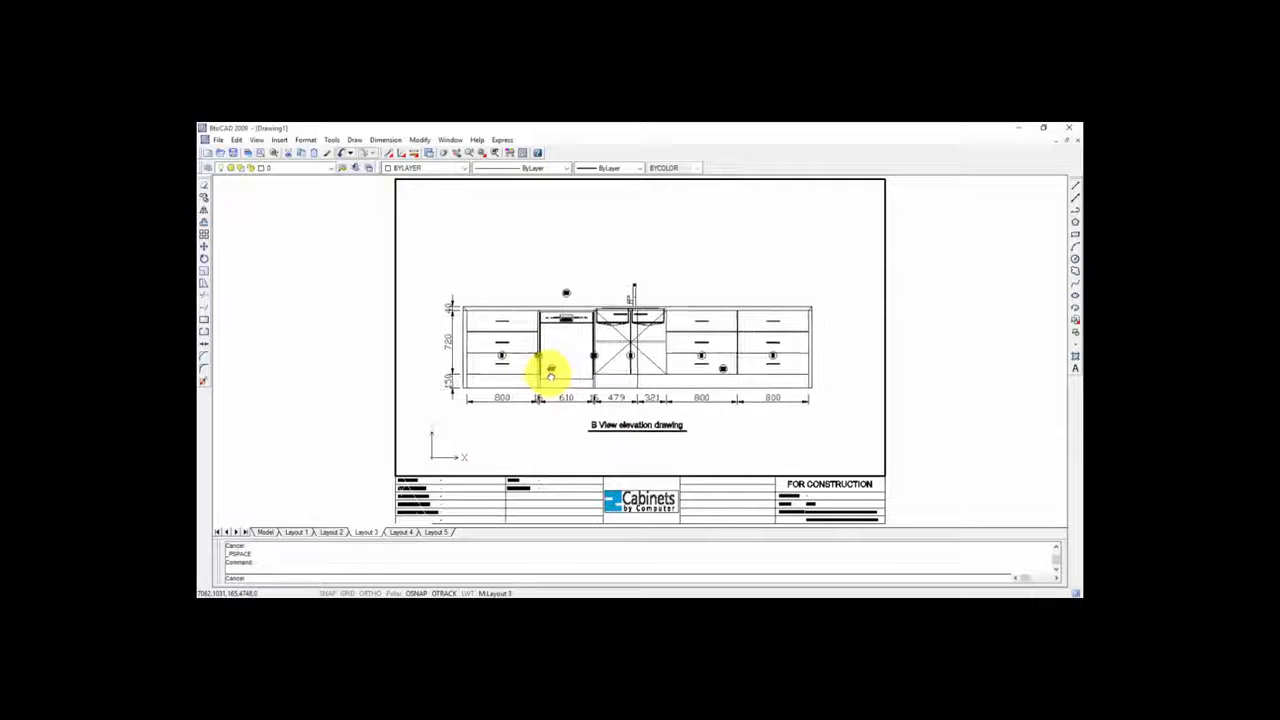
double_click(992, 367)
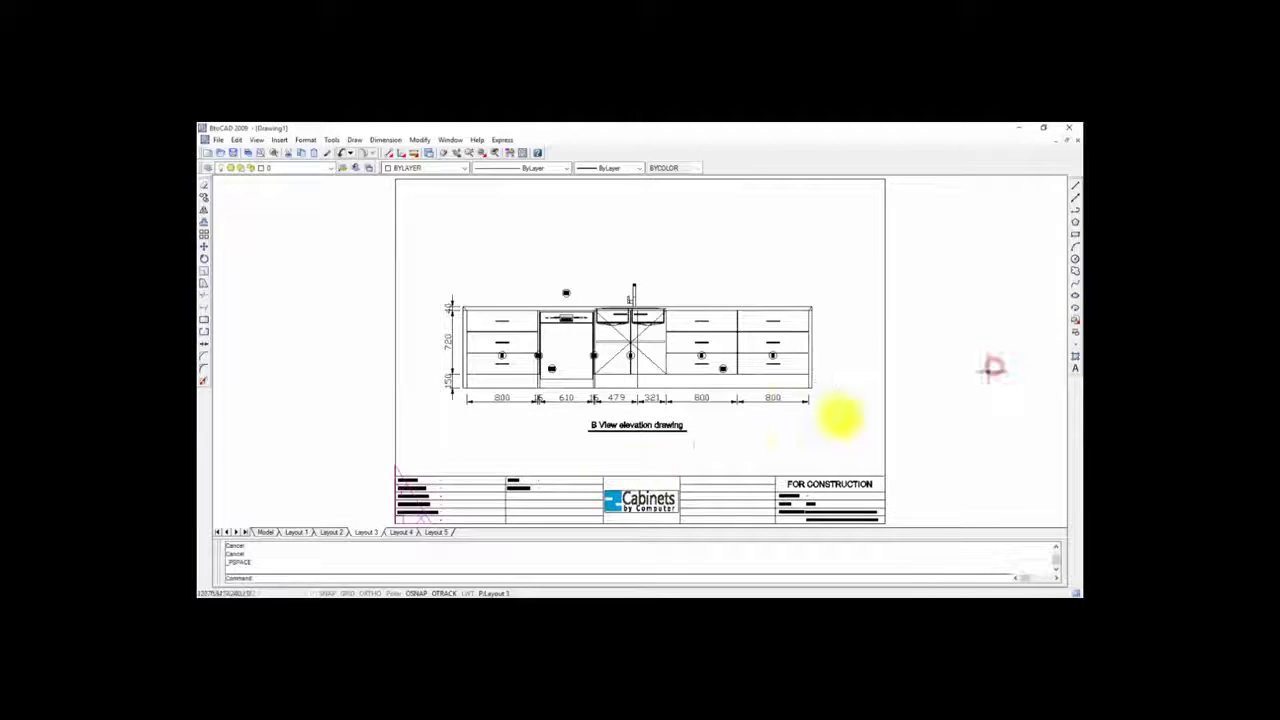
In Layout 4, frame the kitchen plan with the wall run and island in the viewport, finishing in paper space with the whole sheet in view
left_click(402, 533)
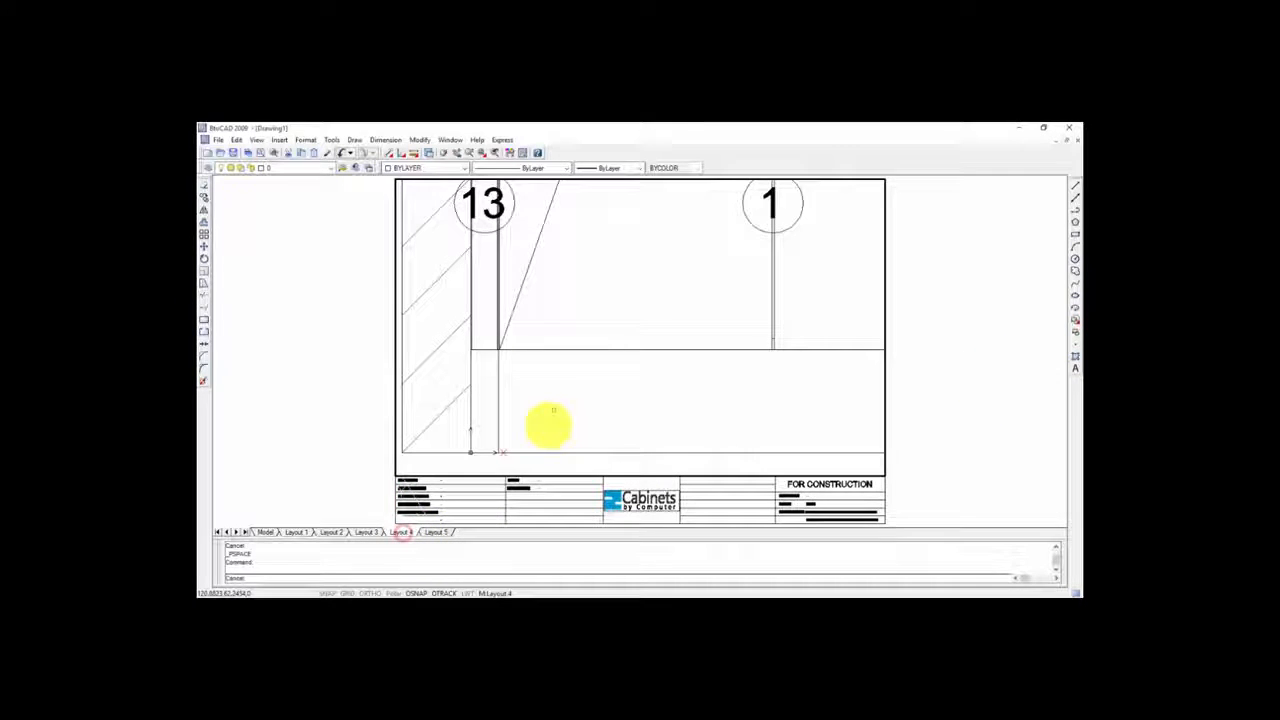
scroll(548, 426, "down", 5)
scroll(620, 386, "up", 3)
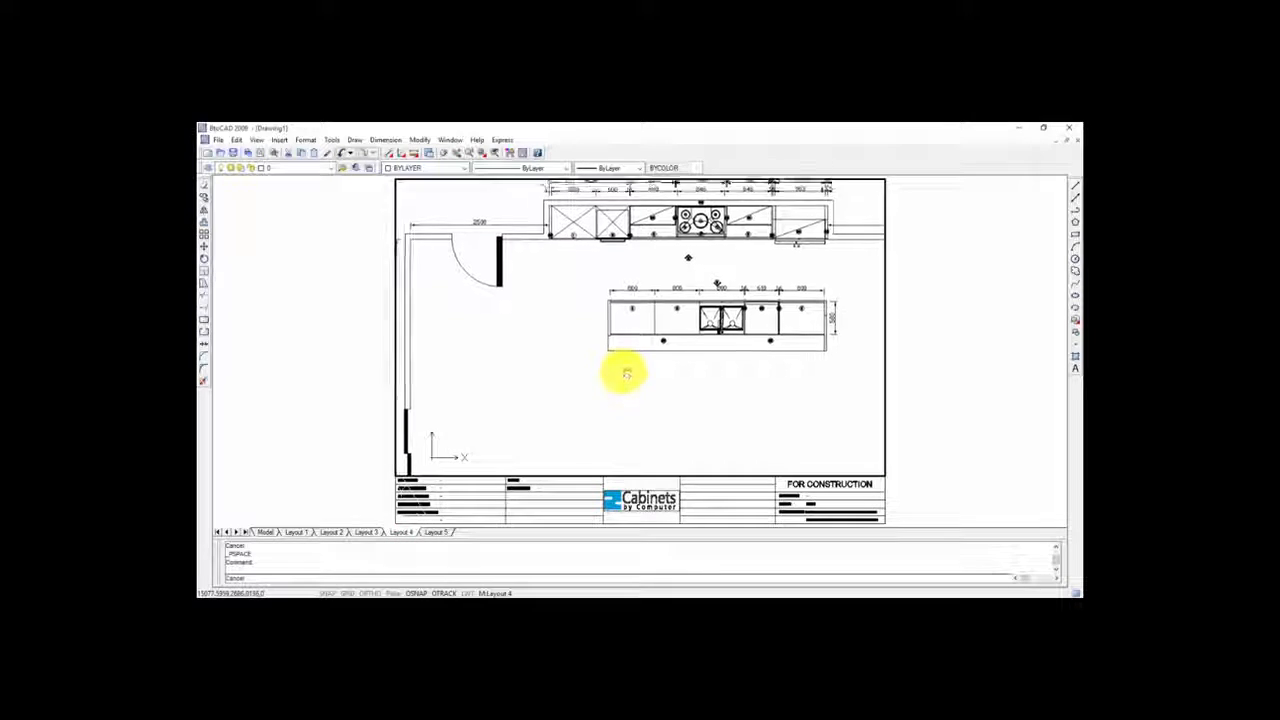
scroll(605, 355, "down", 2)
mouse_move(597, 351)
middle_mouse_down()
mouse_move(563, 357)
mouse_move(559, 371)
middle_mouse_up()
scroll(560, 366, "up", 2)
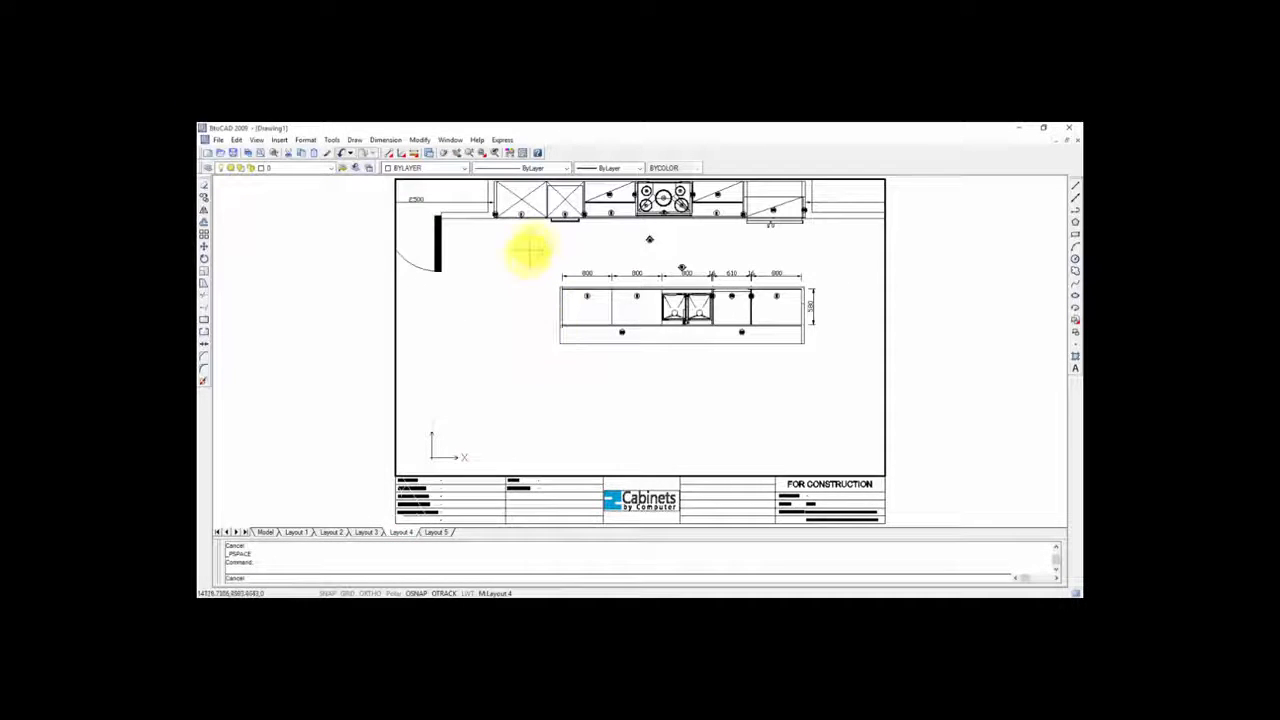
middle_click_drag(527, 258, 516, 335)
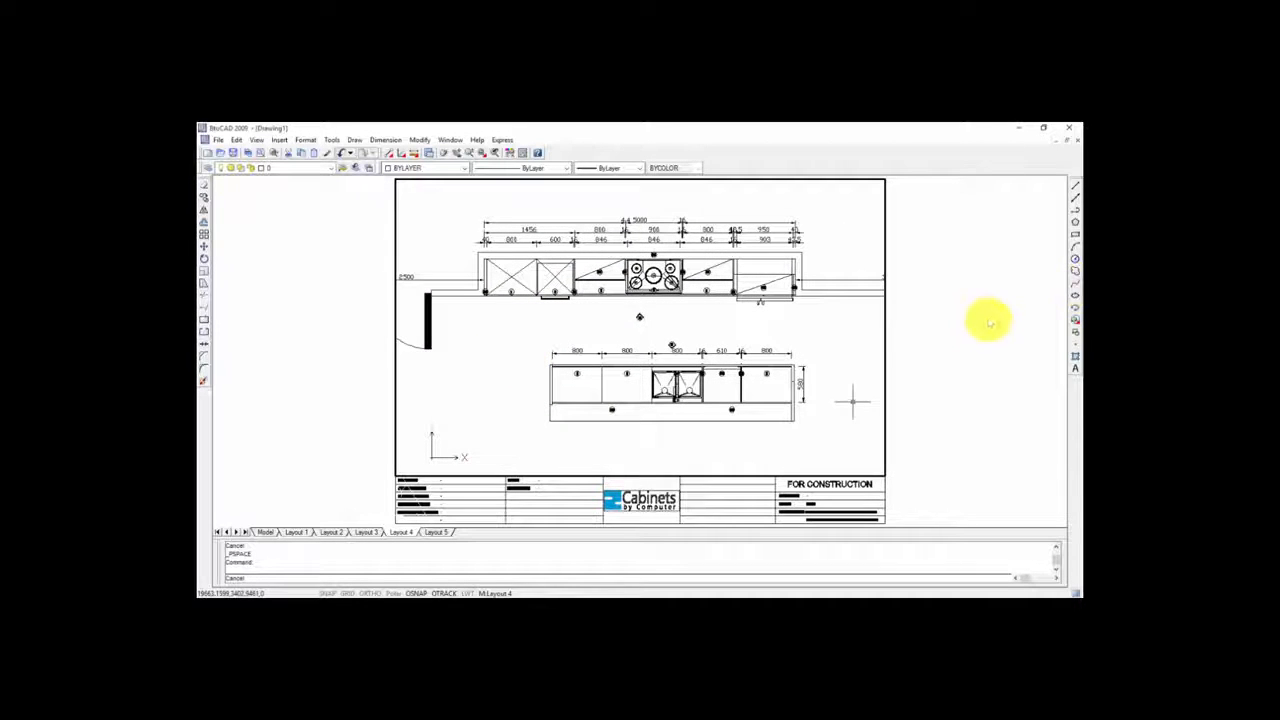
scroll(600, 410, "down", 5)
scroll(600, 410, "up", 5)
scroll(509, 414, "down", 1)
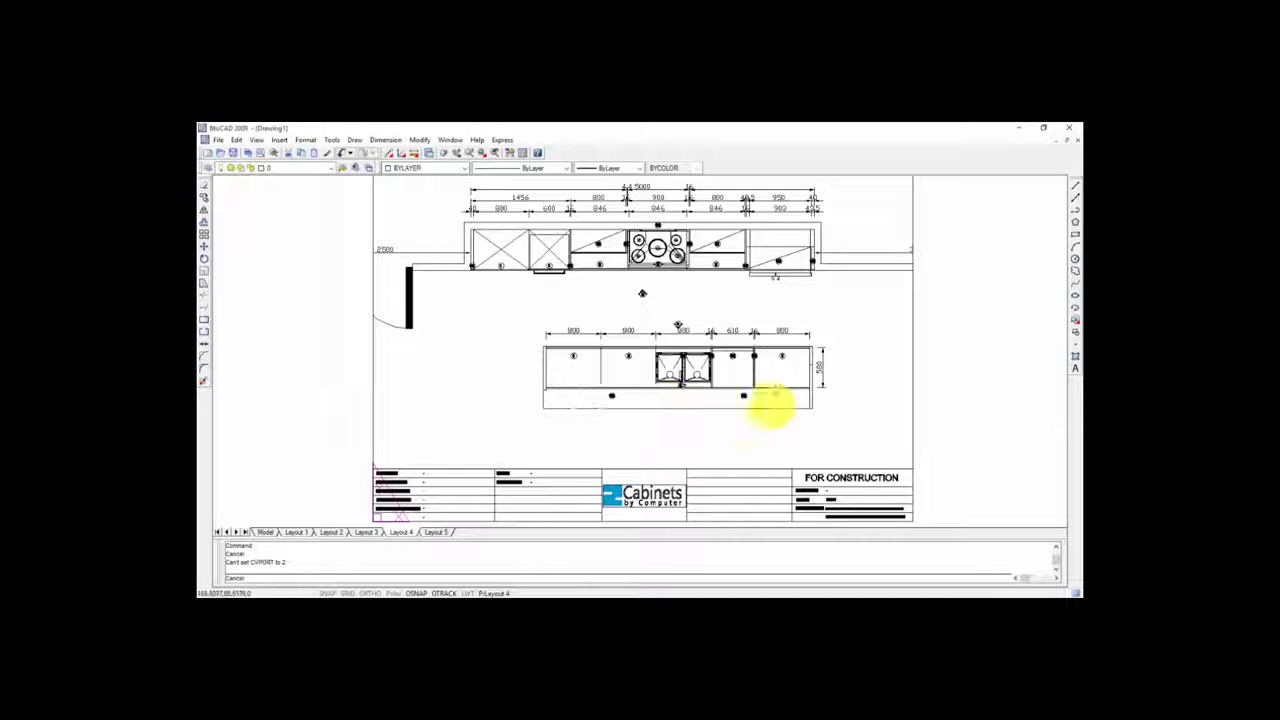
middle_click(973, 390)
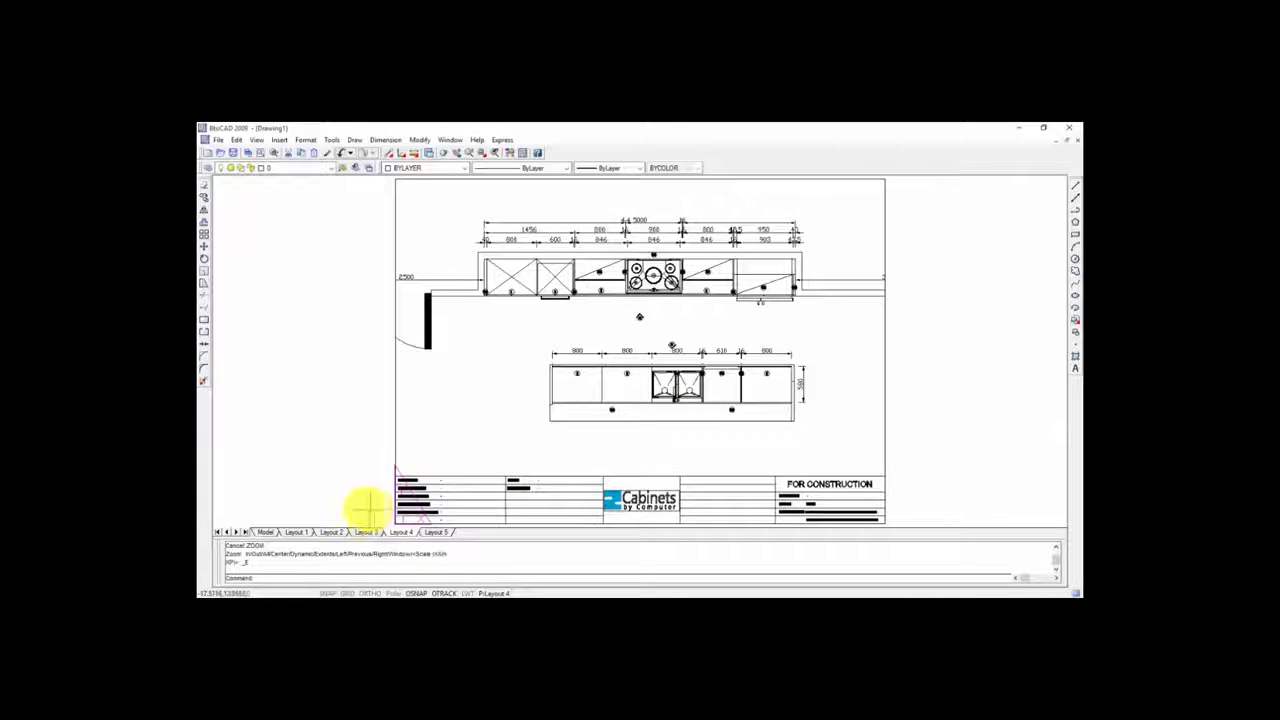